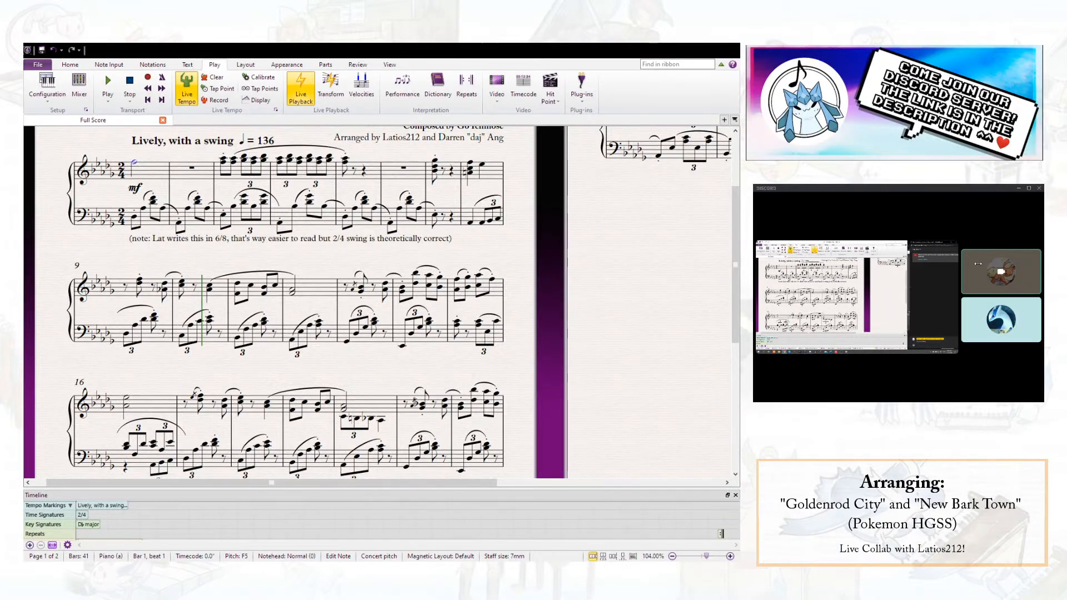
- Clear the note selection and look over page 1 of the Goldenrod City score, from the title to the closing copyright line
left_click(704, 325)
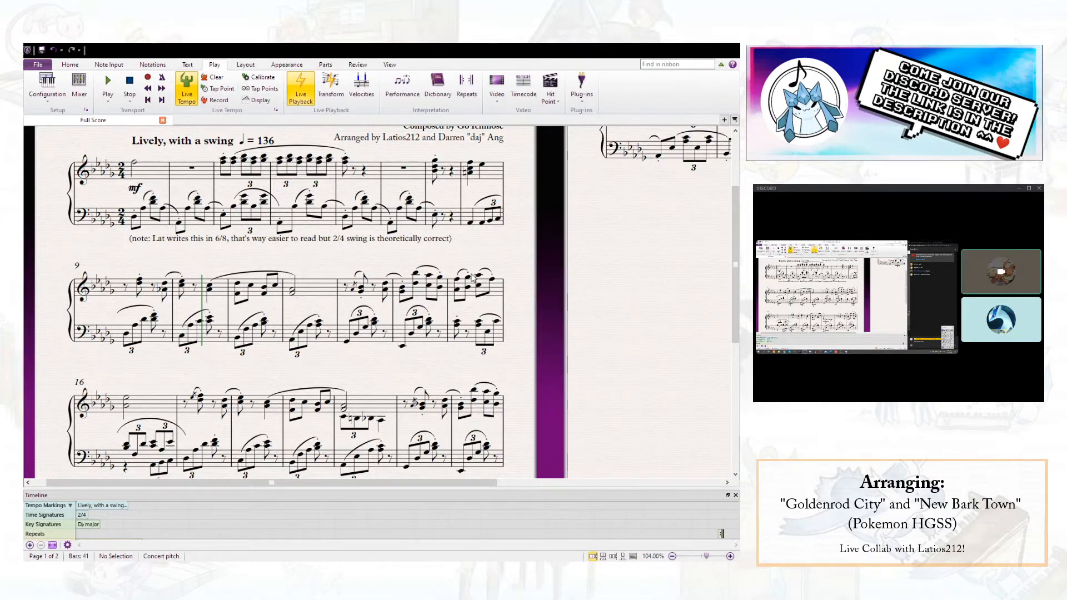
scroll(578, 298, "up", 4)
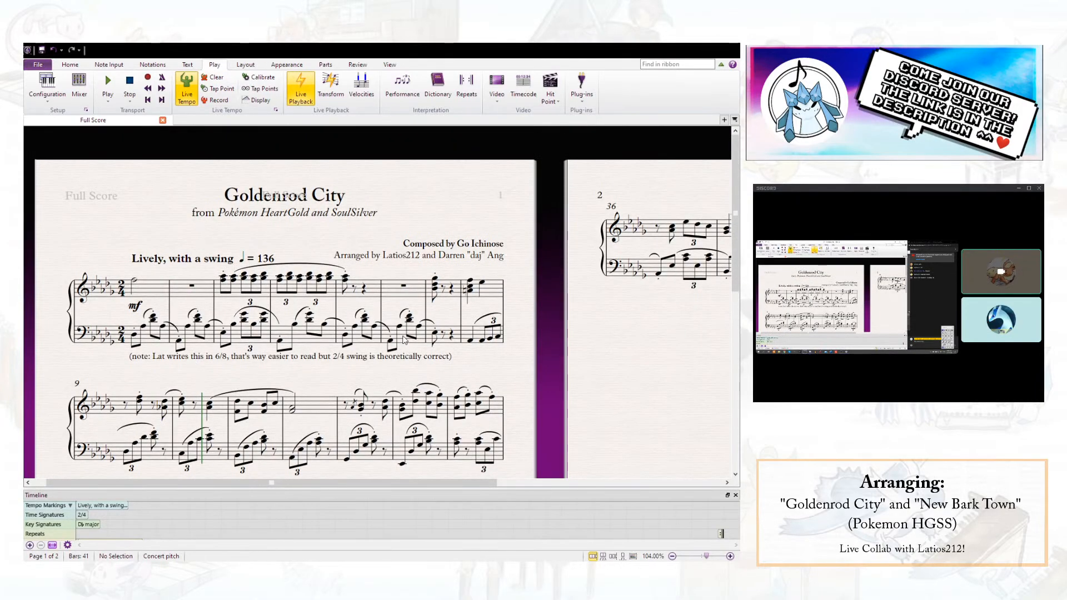
scroll(404, 340, "down", 3)
scroll(413, 338, "up", 1)
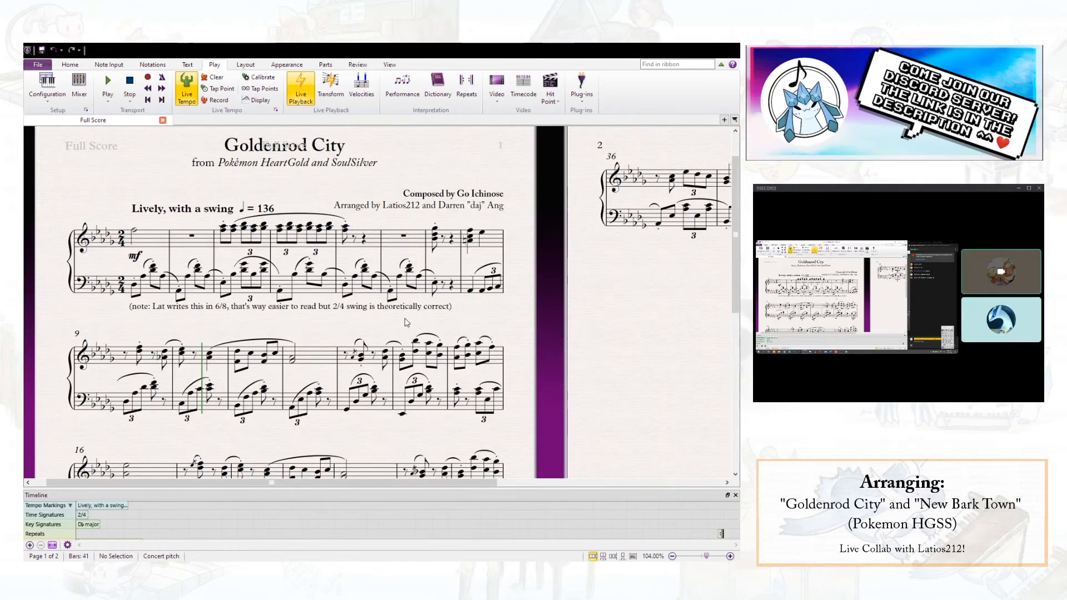
scroll(407, 328, "up", 1)
left_click_drag(623, 357, 578, 329)
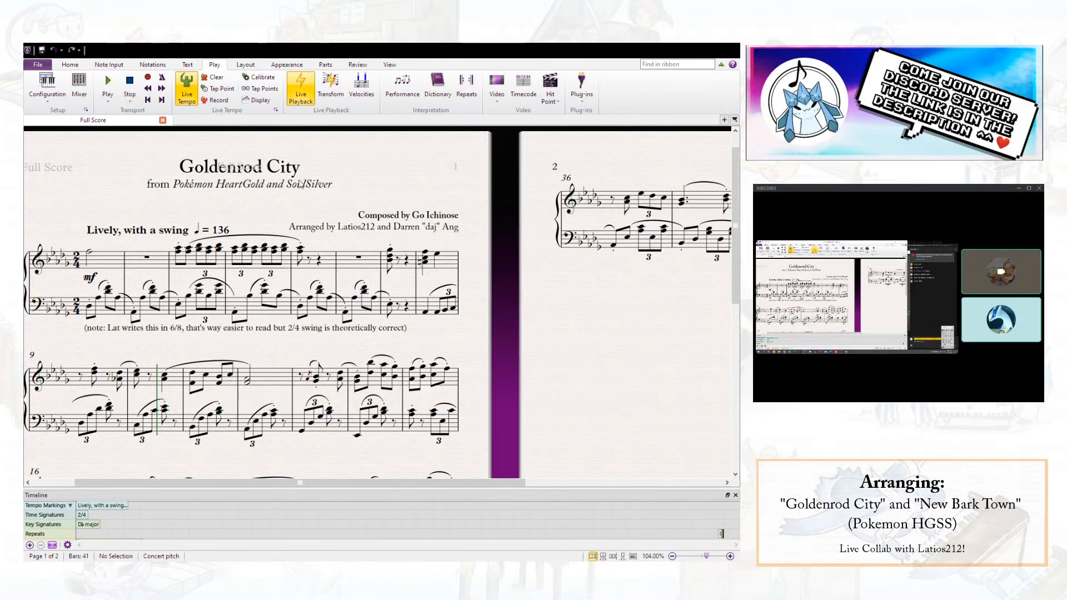
left_click_drag(570, 339, 540, 296)
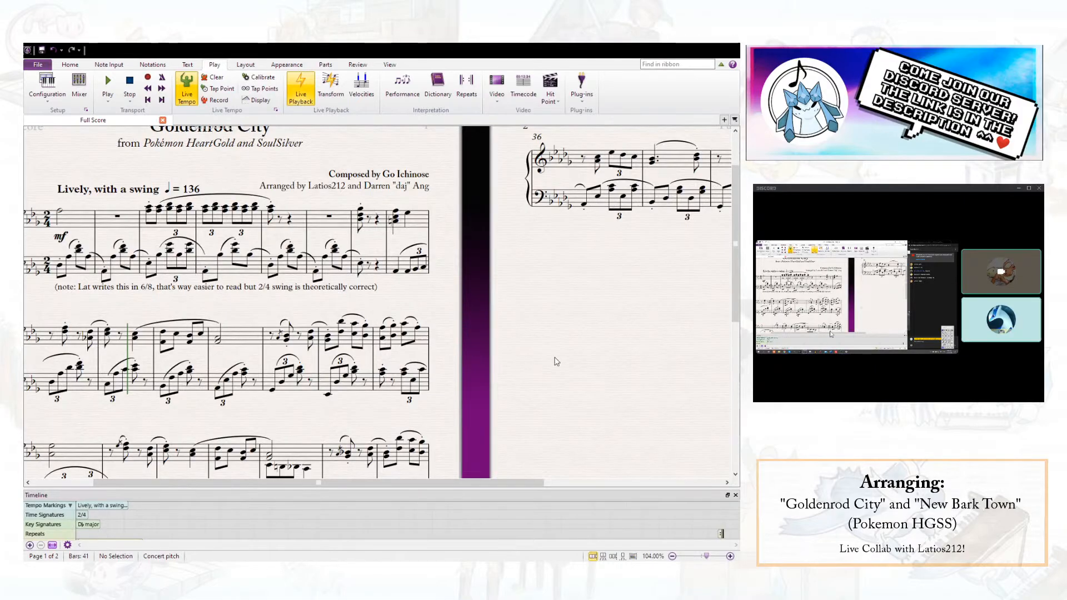
scroll(542, 358, "up", 1)
left_click_drag(553, 387, 609, 344)
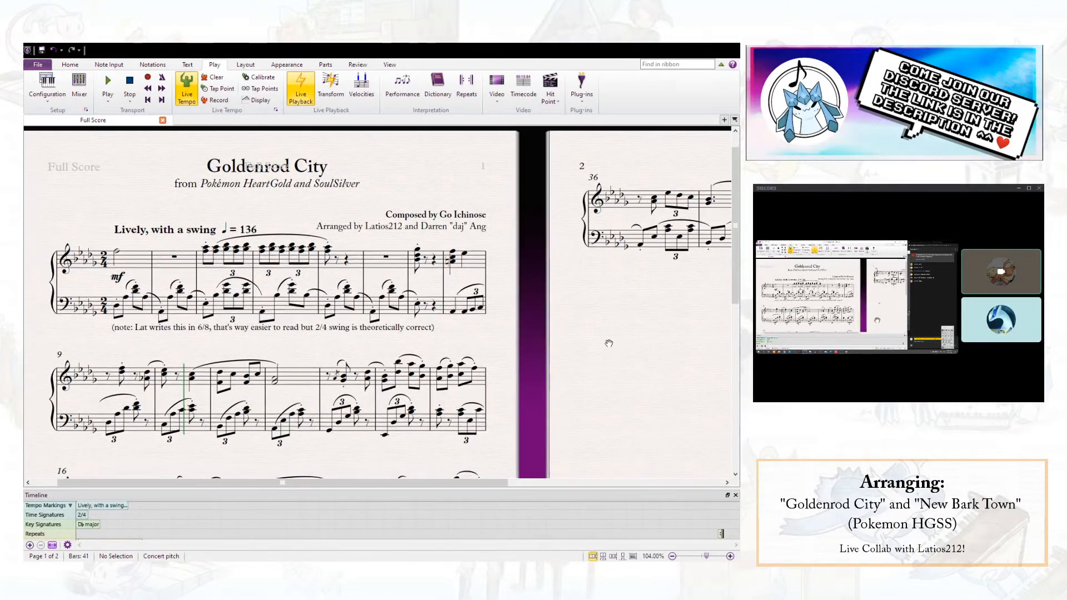
scroll(518, 344, "down", 1)
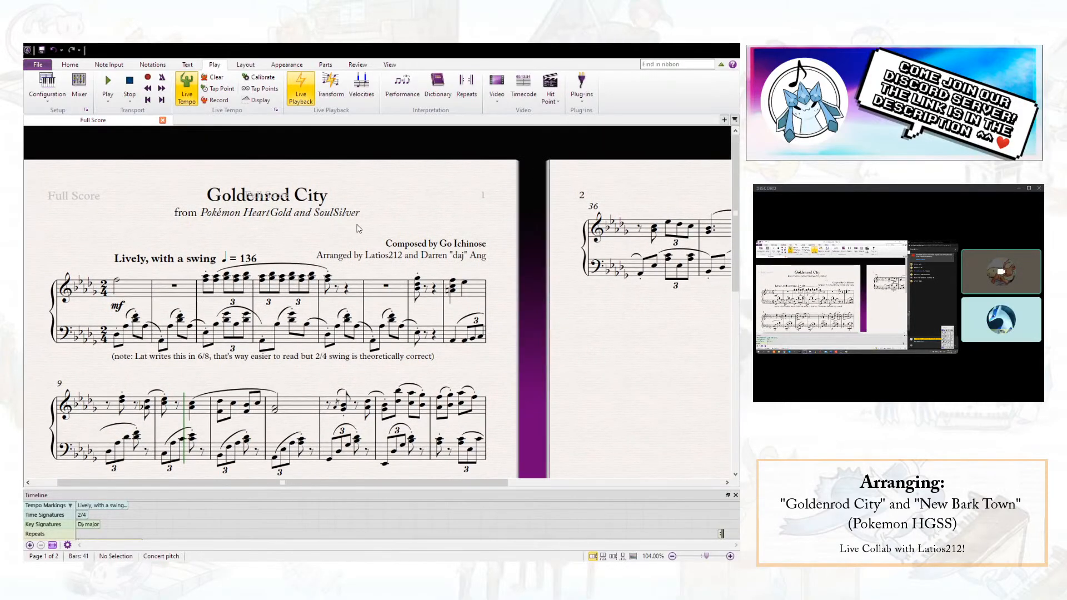
scroll(359, 228, "down", 1)
scroll(332, 263, "down", 5)
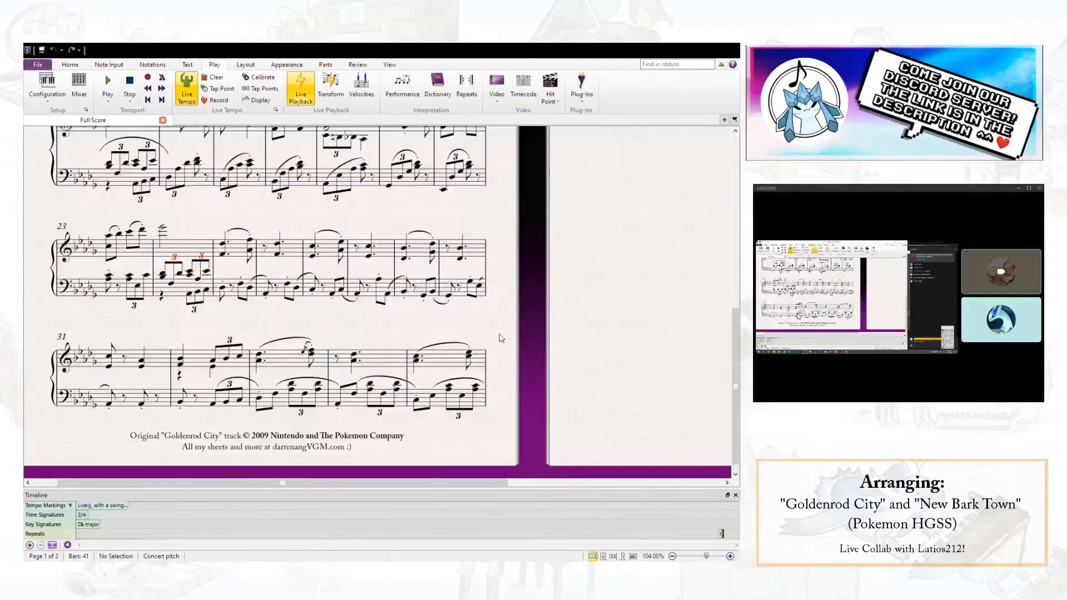
scroll(576, 359, "up", 4)
scroll(576, 354, "up", 3)
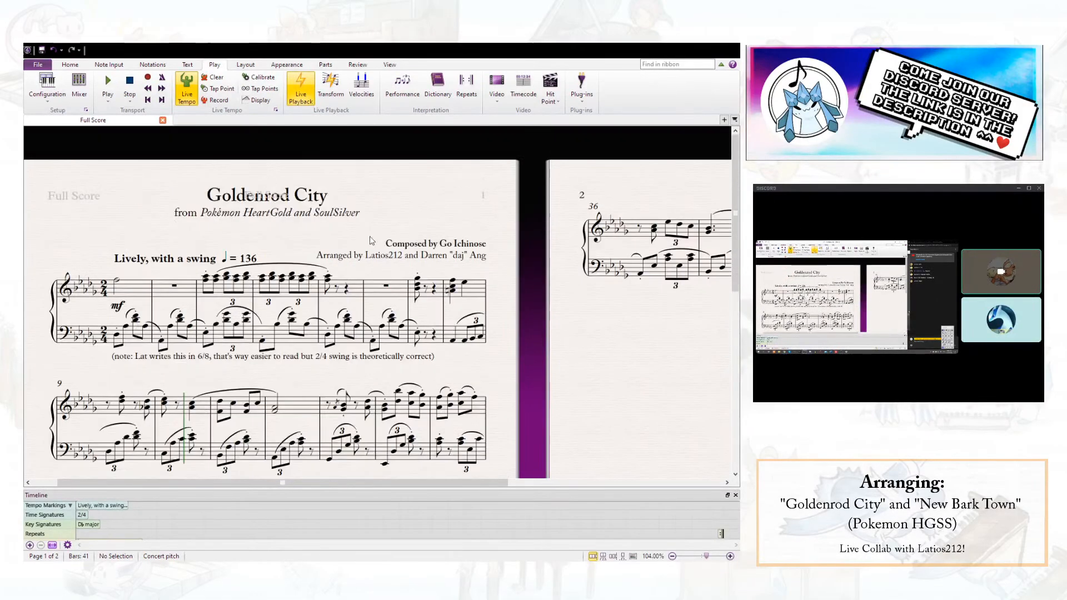
- Play the score back from the opening treble note of bar 1 and stop it around the start of bar 2
left_click_drag(575, 348, 552, 342)
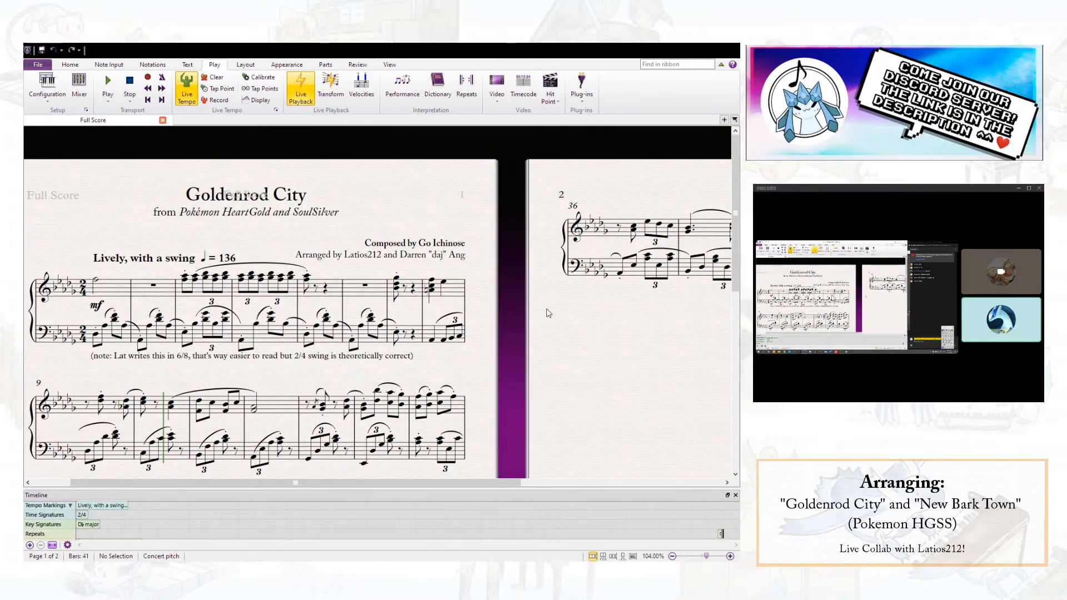
left_click_drag(583, 384, 610, 346)
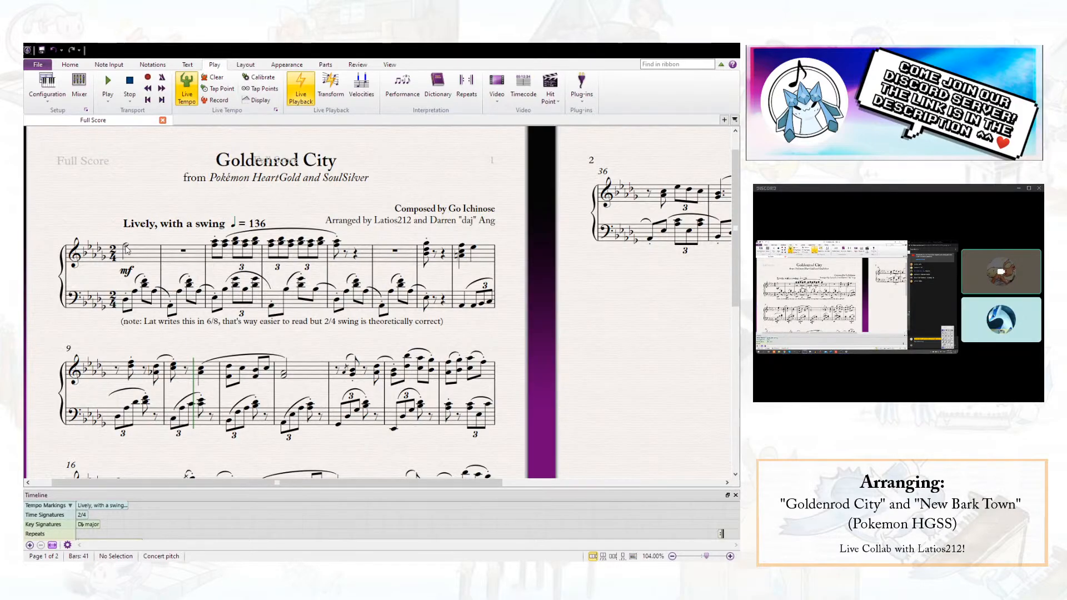
left_click(126, 249)
key("space")
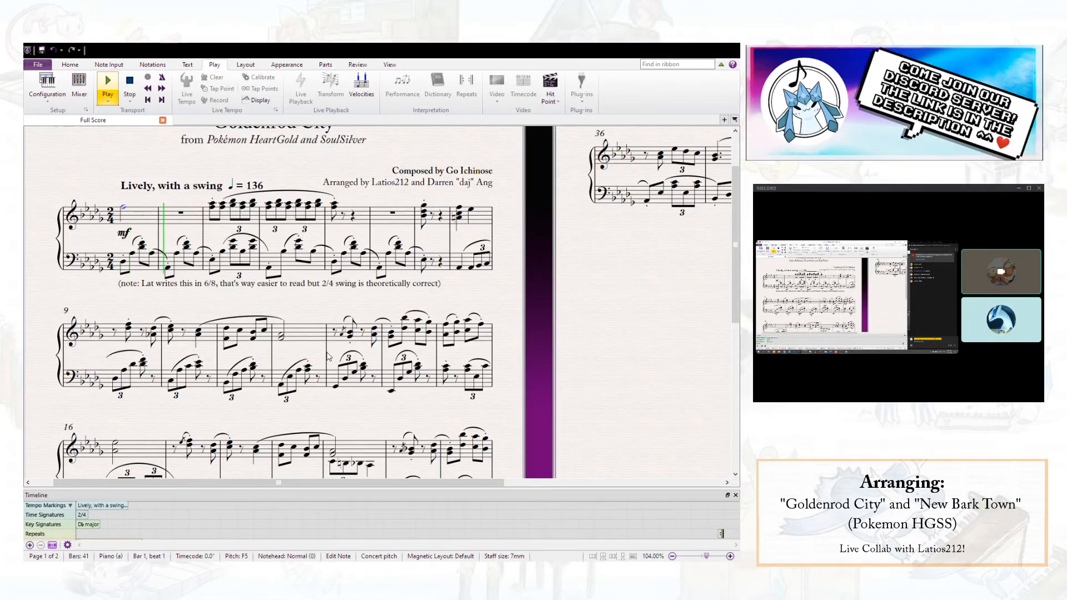
key("space")
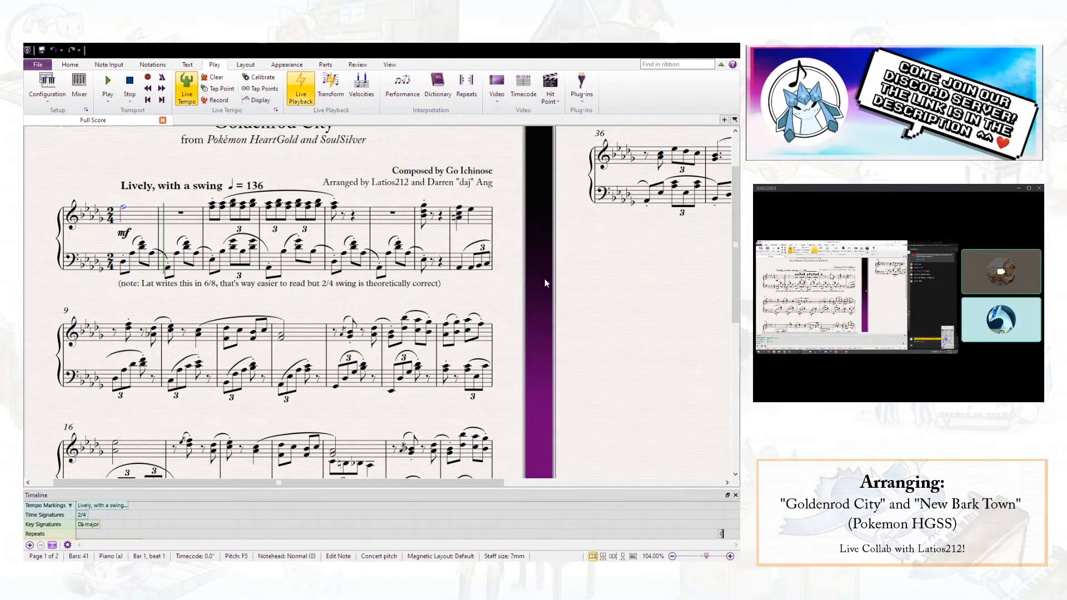
- Review the lower systems of page 1, the final system on page 2 starting at bar 36, and the opening bars again
scroll(422, 409, "down", 10)
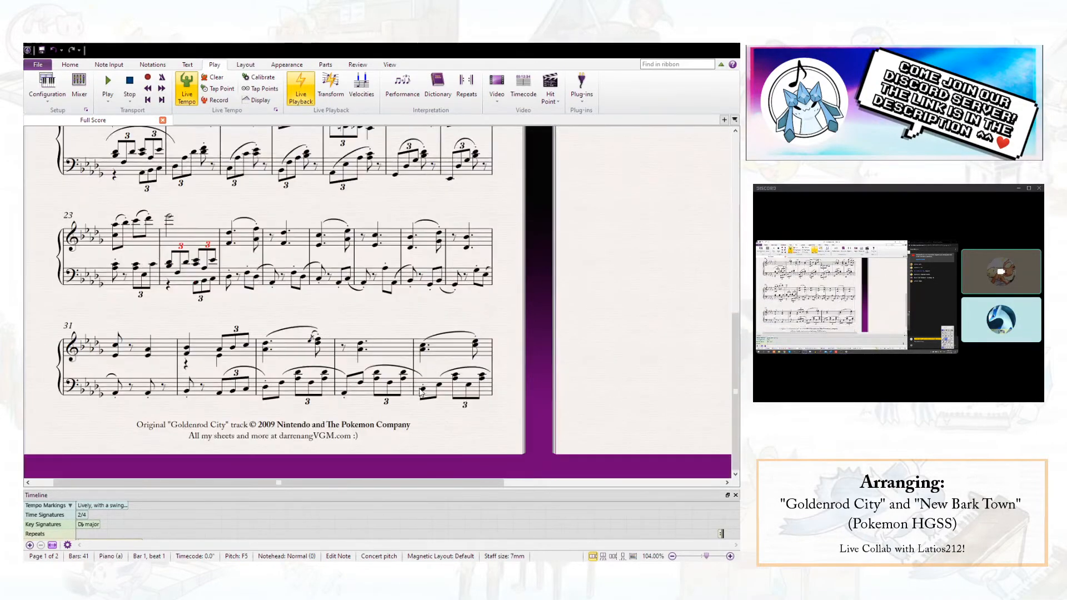
scroll(425, 410, "up", 10)
scroll(415, 351, "right", 3)
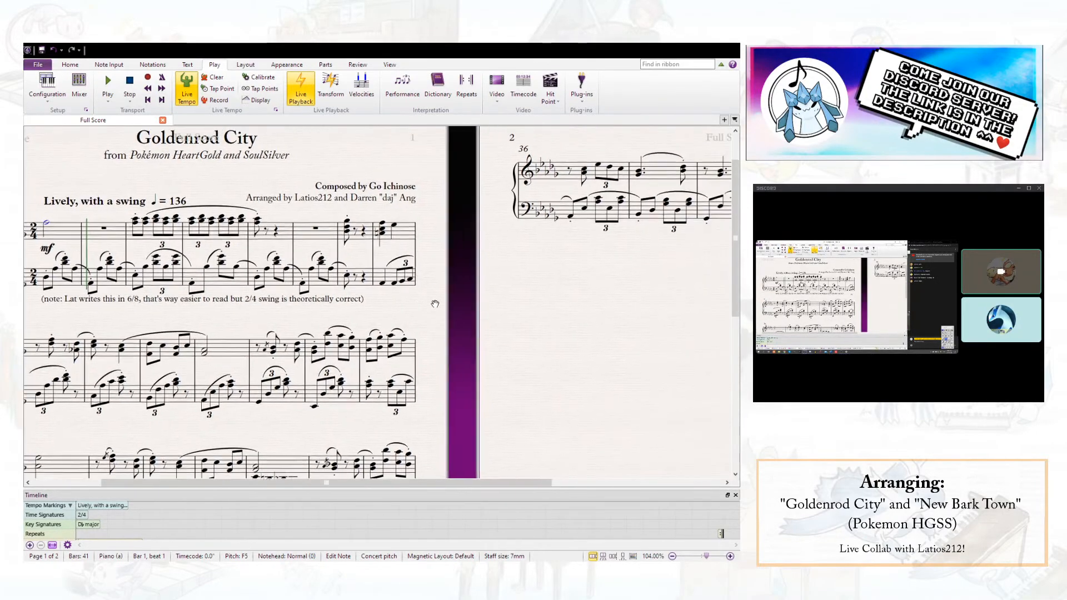
left_click_drag(505, 303, 271, 328)
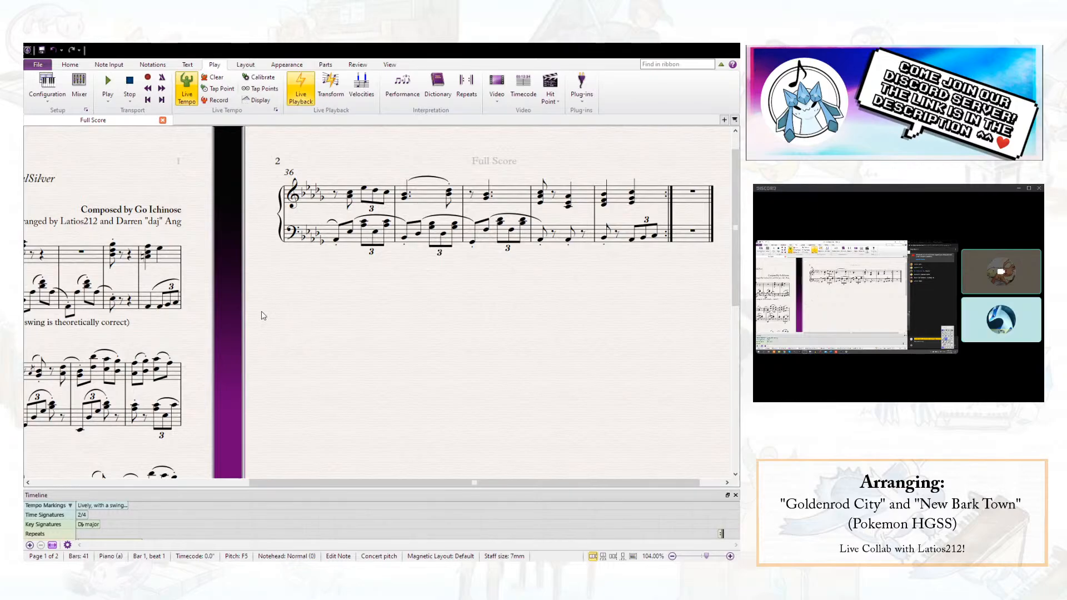
left_click_drag(278, 297, 525, 287)
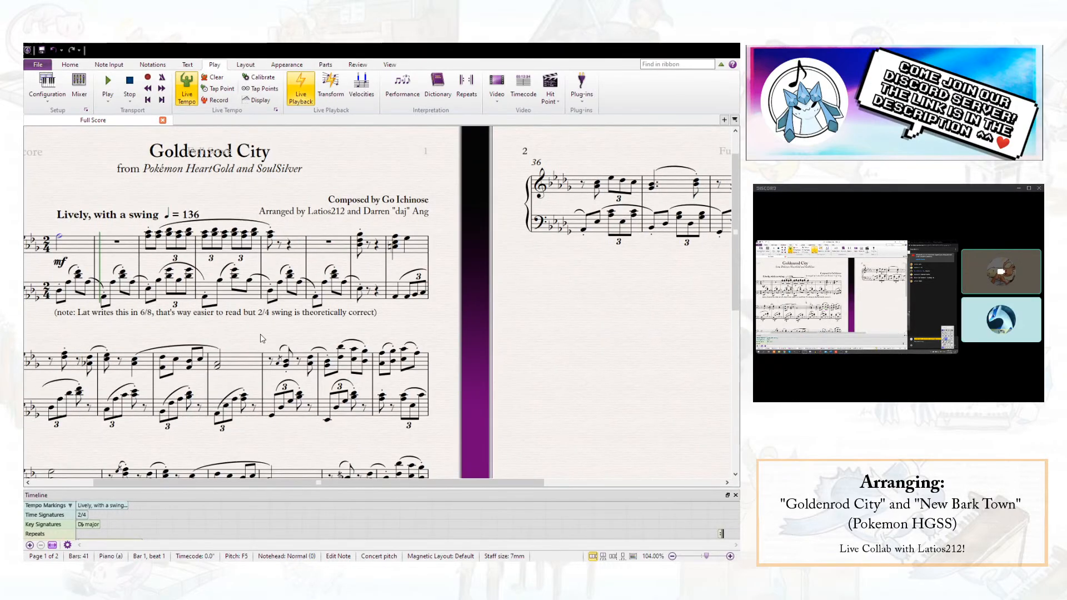
left_click_drag(264, 344, 419, 337)
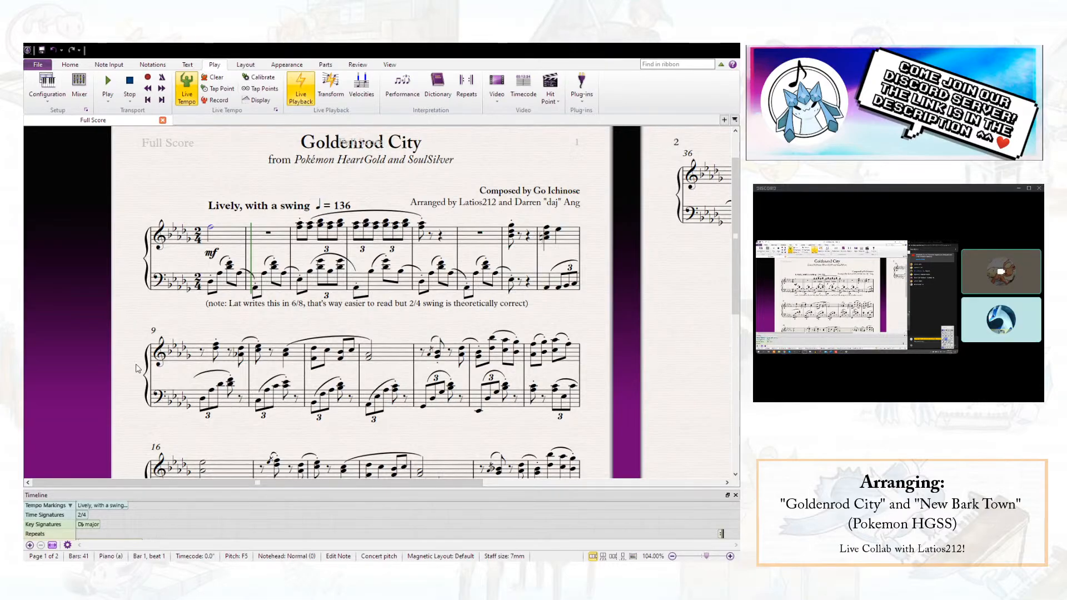
left_click_drag(345, 324, 305, 309)
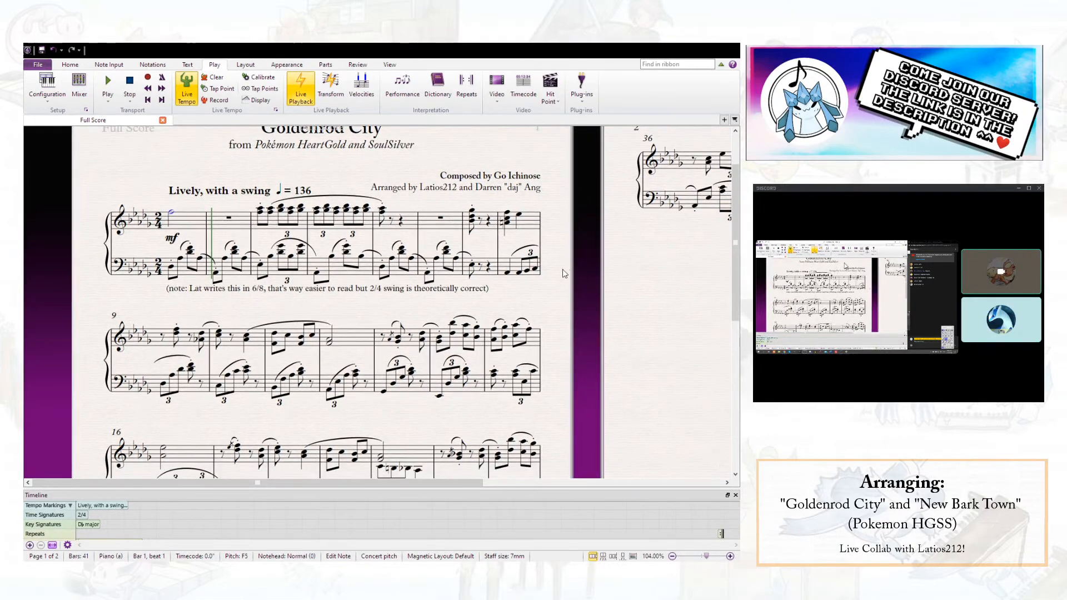
left_click_drag(670, 340, 655, 331)
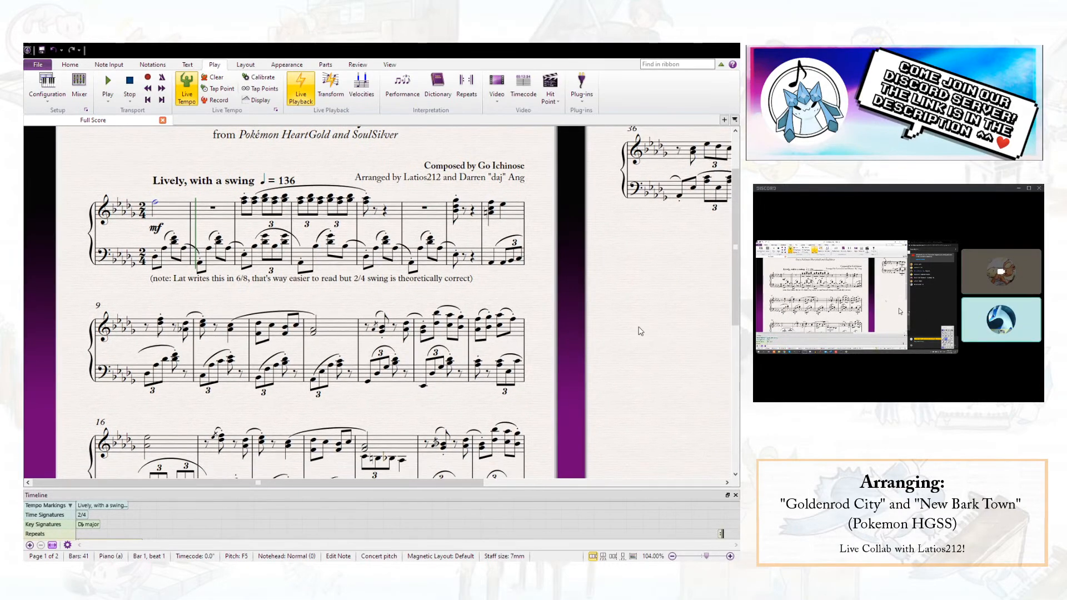
scroll(466, 304, "down", 3)
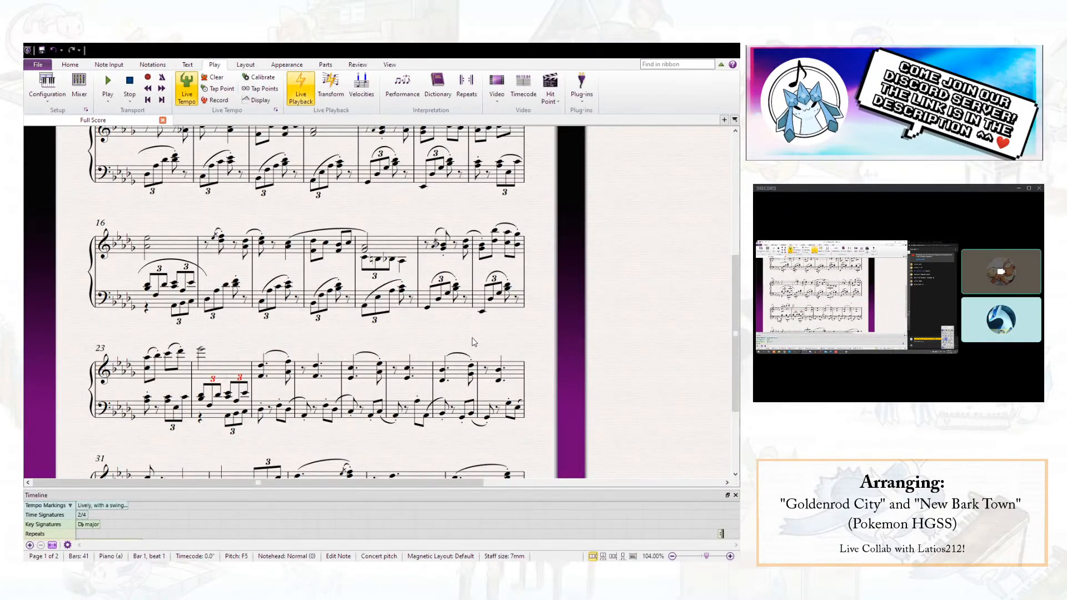
left_click_drag(532, 207, 542, 322)
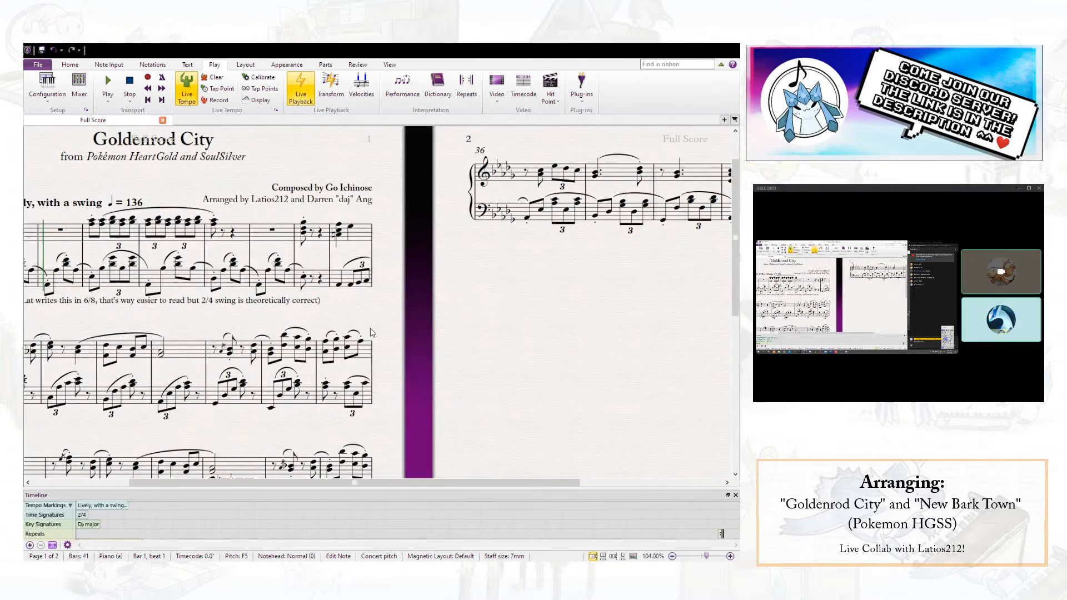
left_click_drag(375, 327, 671, 320)
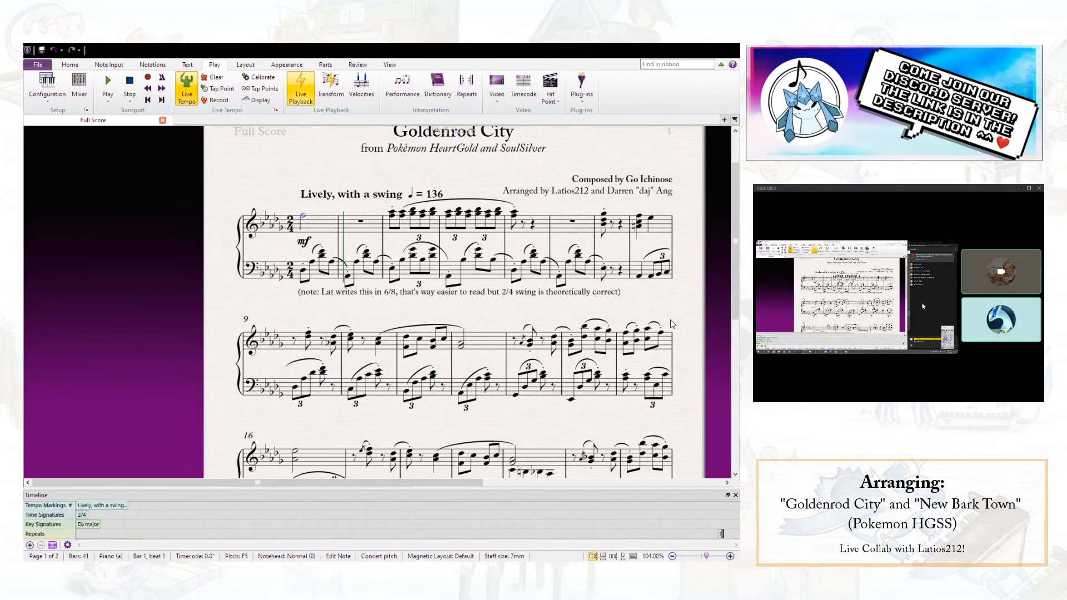
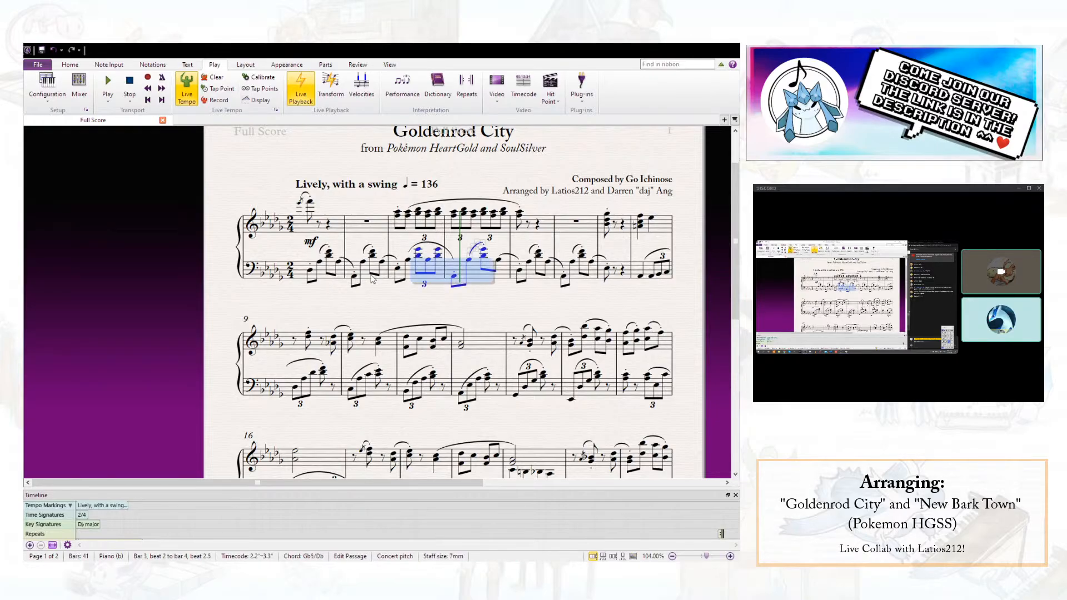
- Delete the bass passage from beat 2 of bar 3 through bar 4, and enter a chord containing Db4 and Gb4 on beat 2 of bar 3
key("Delete")
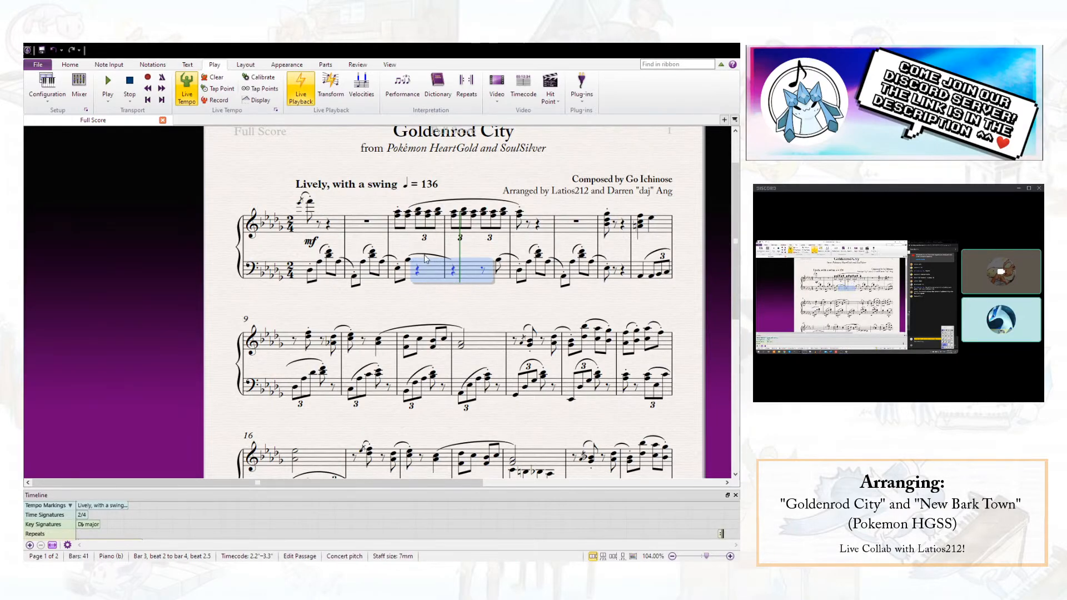
left_click(425, 255)
left_click(418, 271)
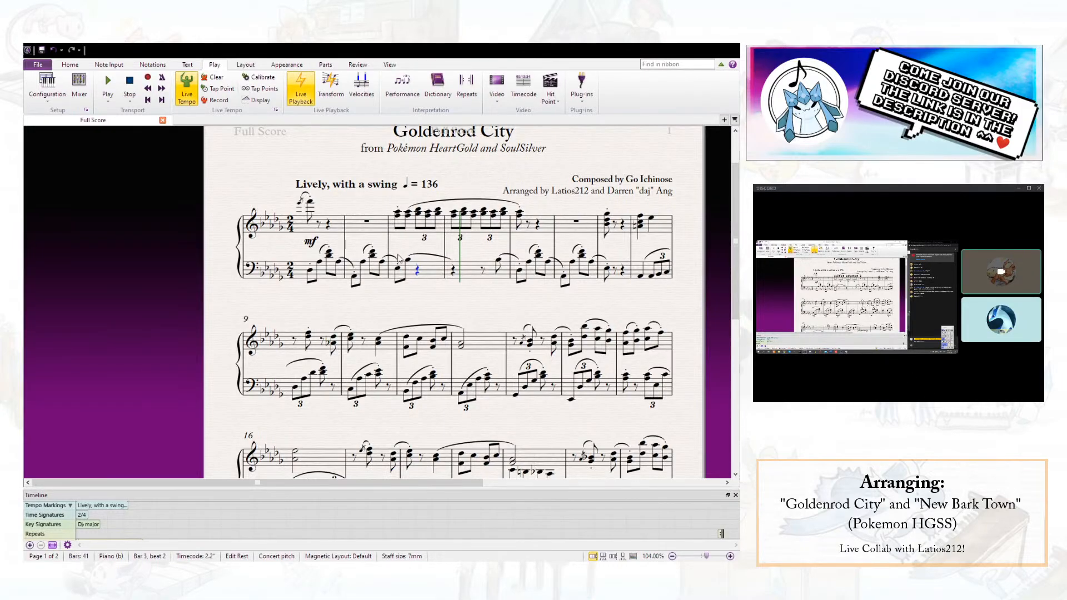
key("c")
key("shift+g")
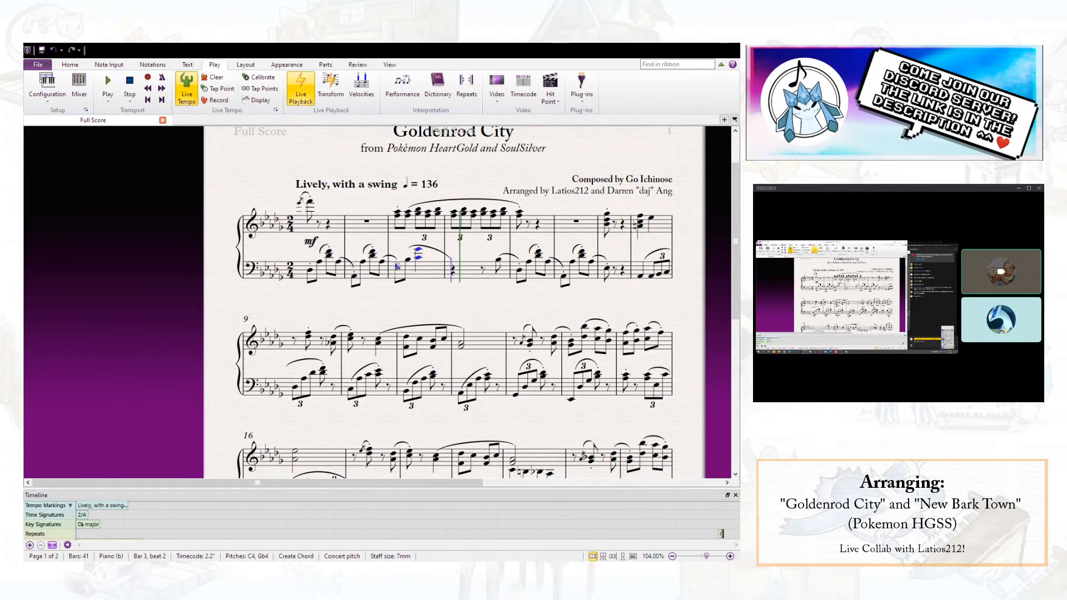
key("Escape")
left_click(419, 260)
key("Up")
left_click(417, 251, "ctrl")
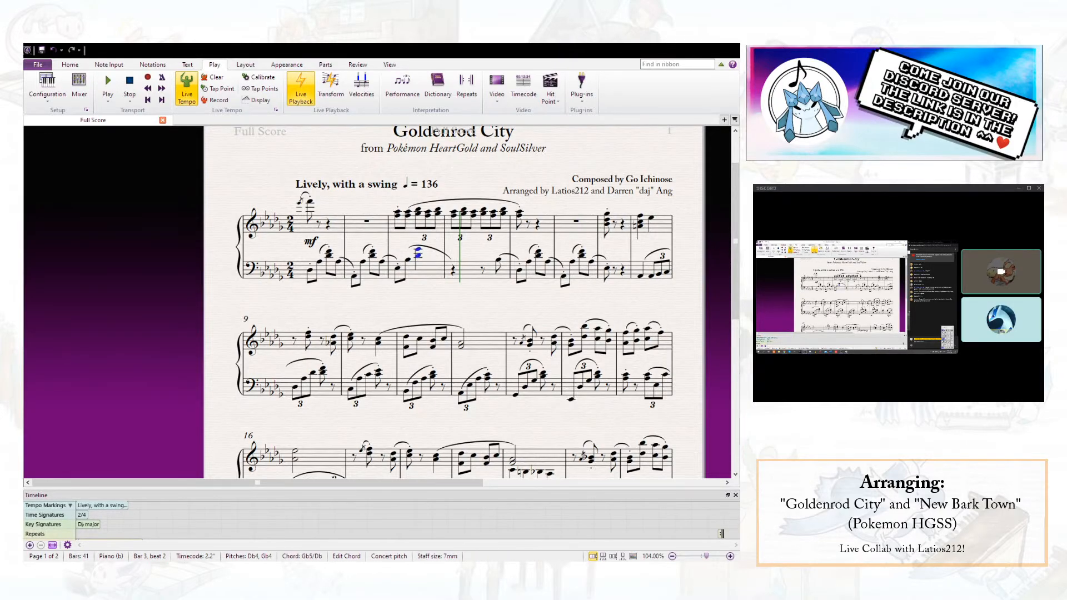
- Tie the new bass chord across the barline into a repeat of it on beat 1 of bar 4
key("KP_Enter")
key("r")
left_click(469, 255)
left_click(454, 257)
key("shift+4")
key("alt+2")
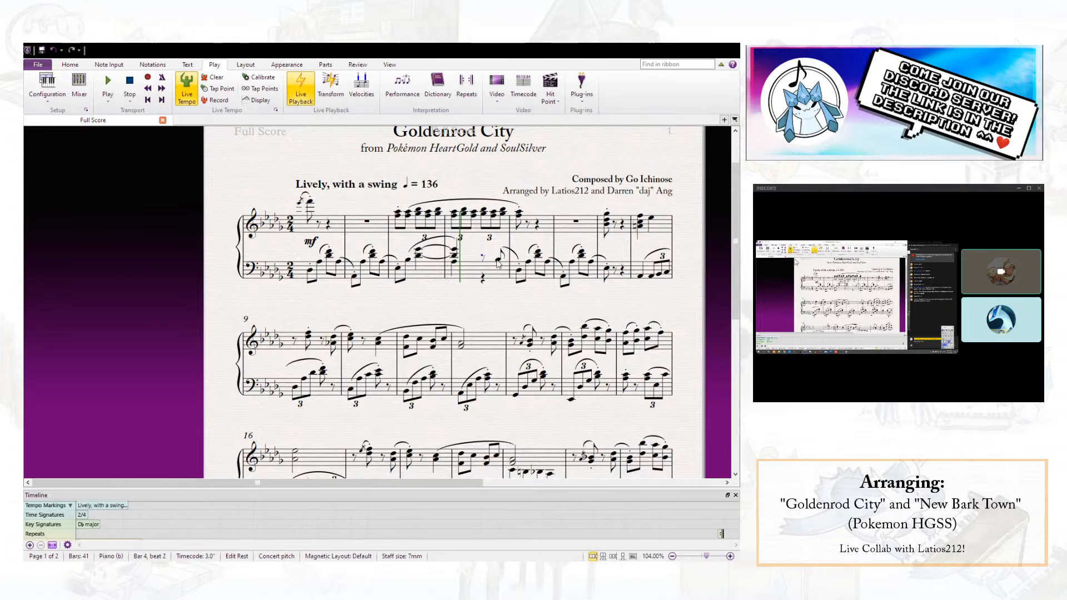
- Clear beat 2 of bar 4 in the bass staff and fill it with an ascending triplet of Ab, Bb and C
left_click_drag(482, 257, 503, 265)
key("Delete")
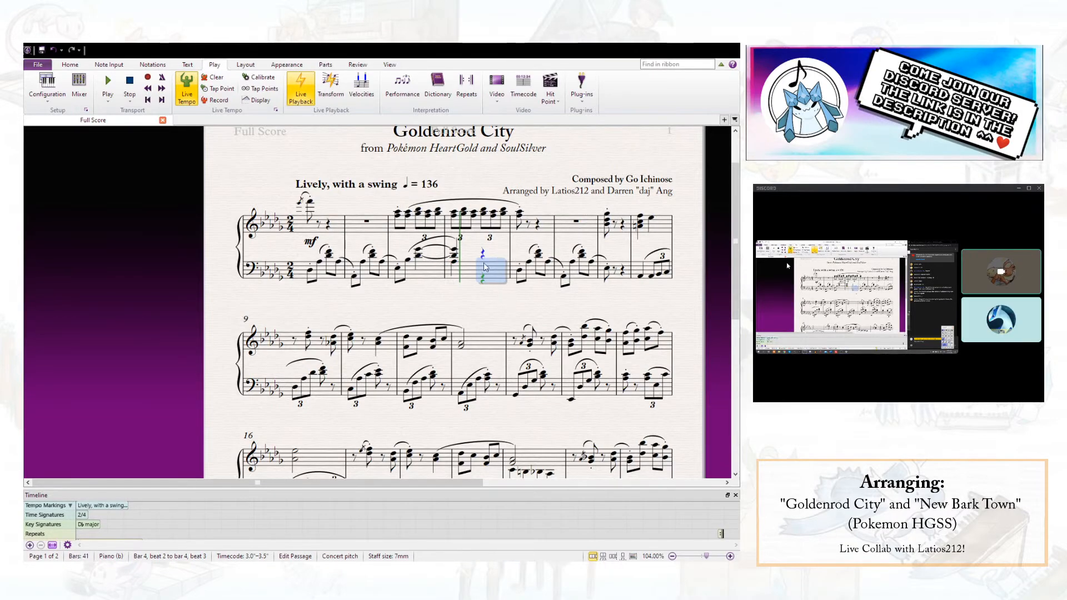
left_click(485, 278)
left_click(483, 253, "ctrl")
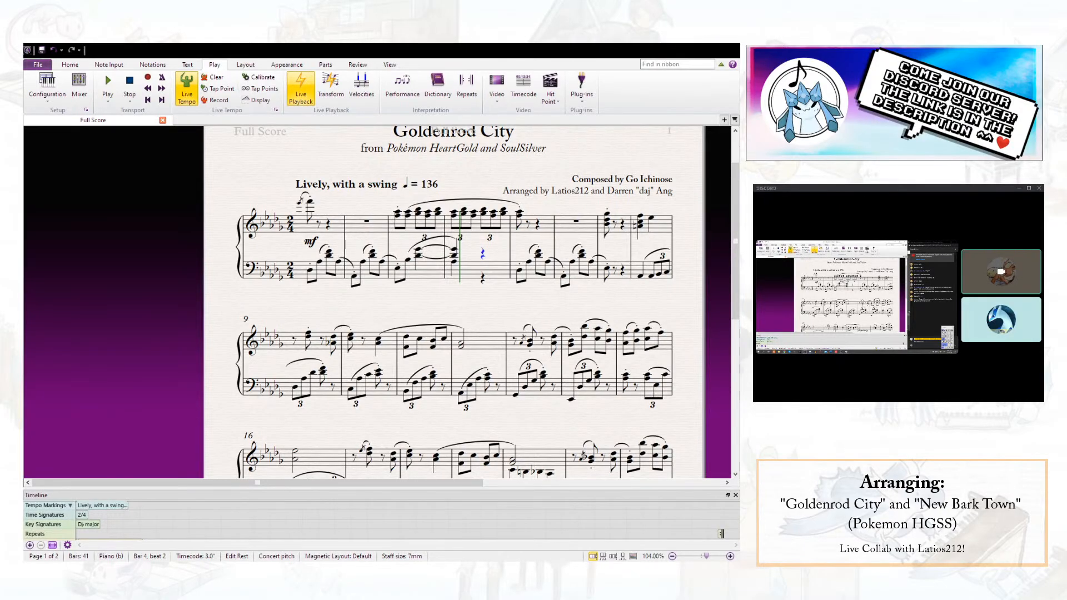
key("a")
key("ctrl+3")
key("b")
key("c")
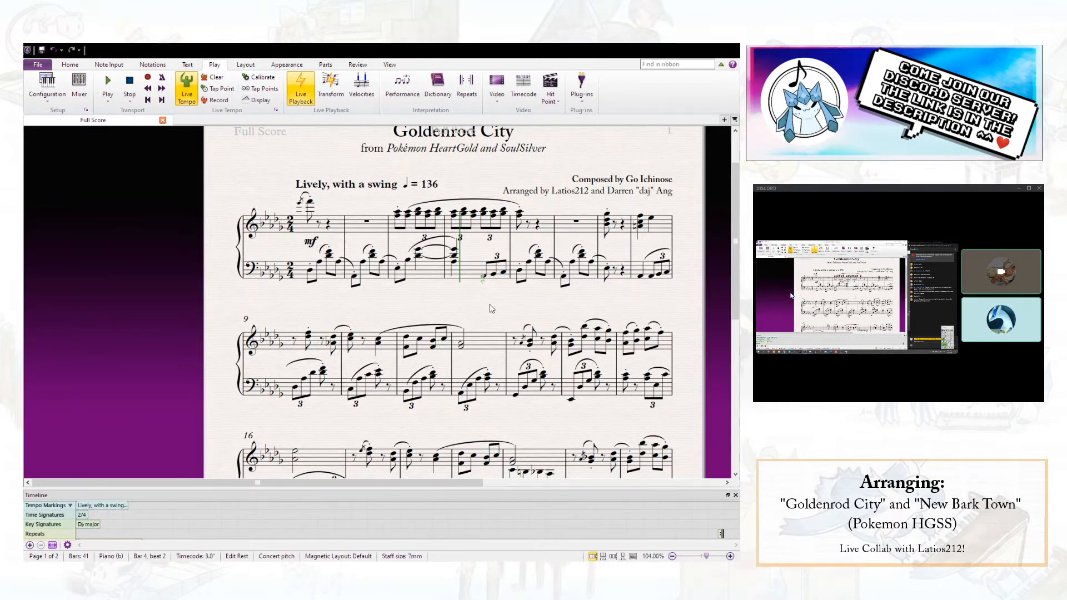
- Slur the bar 4 bass triplet into bar 5 and widen the gap between the first system's two staves
left_click(485, 276)
key("s")
key("space")
key("space")
key("Escape")
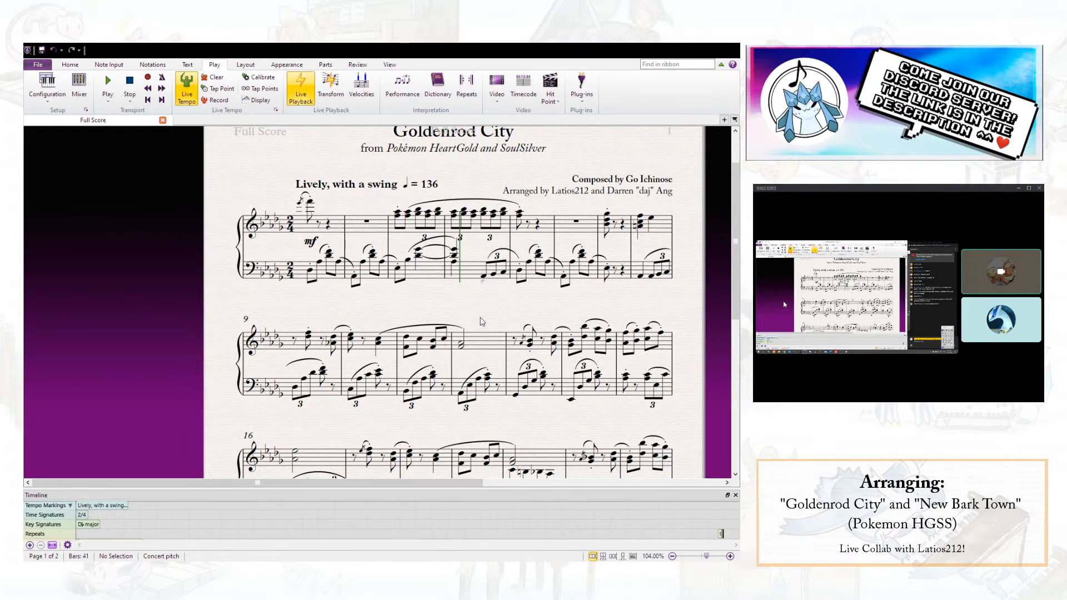
left_click_drag(467, 276, 468, 286)
key("Escape")
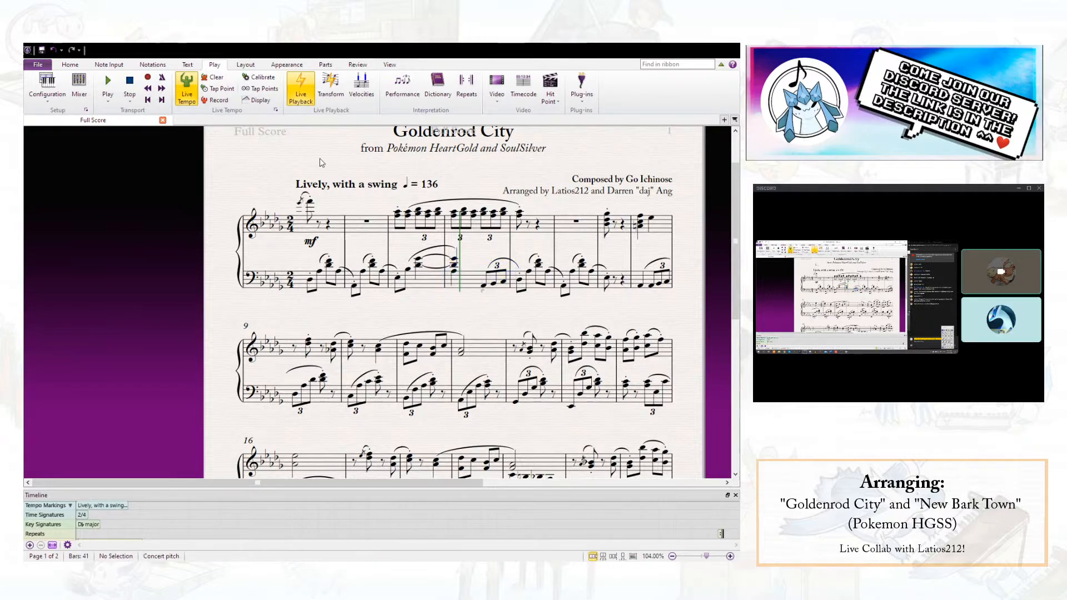
- Play back the revised opening twice, from the first treble note and from the first bass note of bar 1, stopping in bar 5
left_click(300, 204)
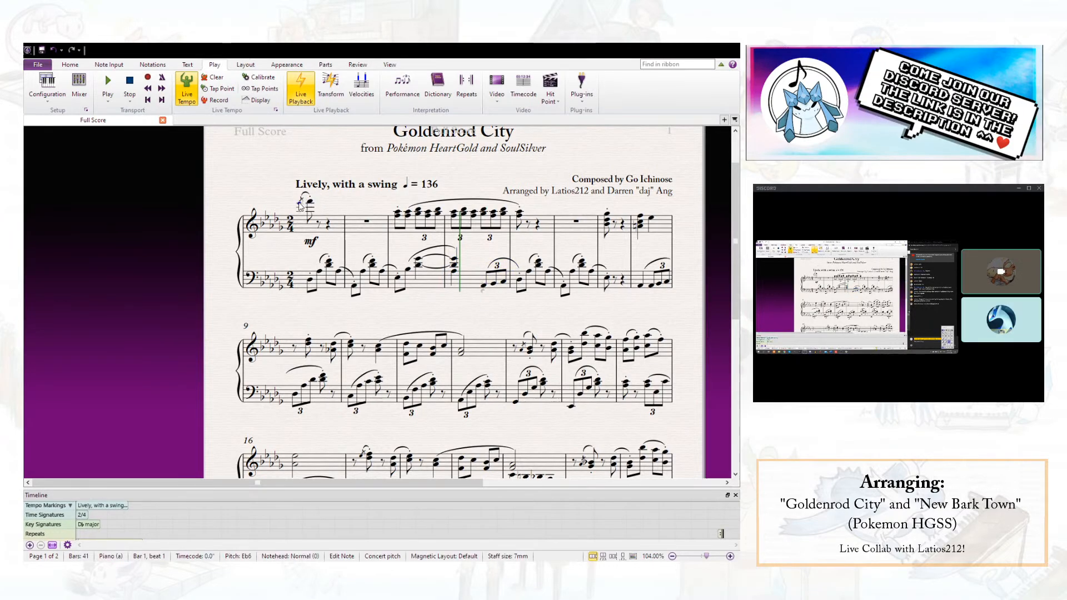
key("p")
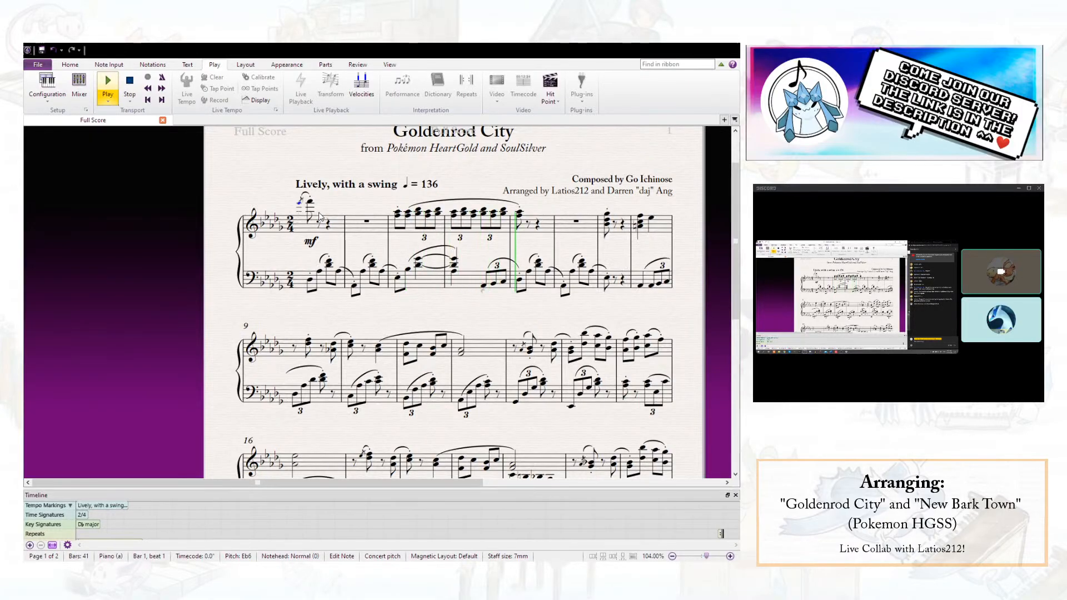
key("Escape")
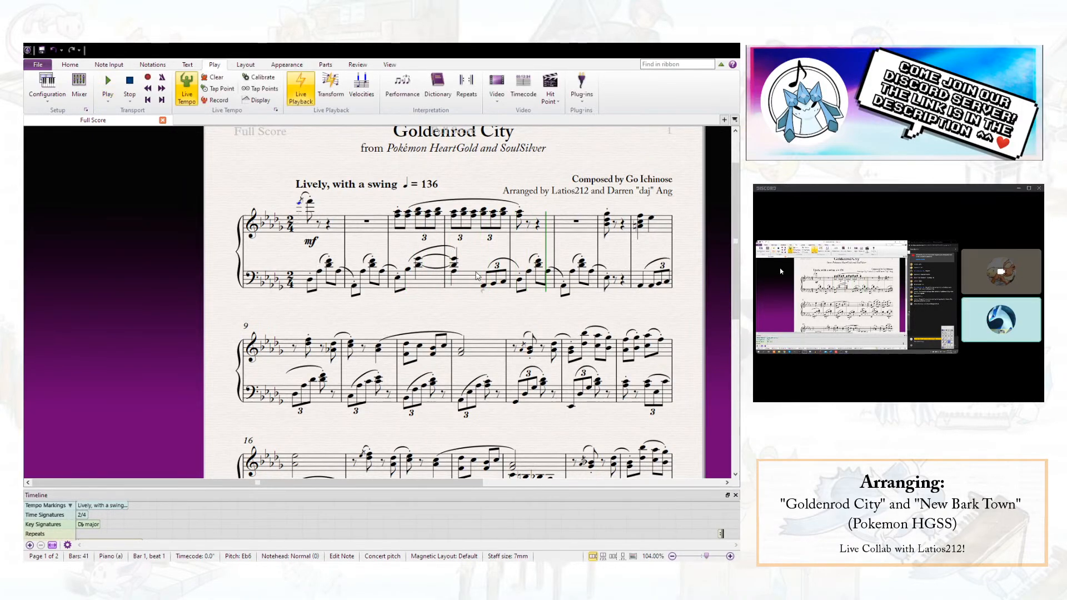
left_click(453, 288)
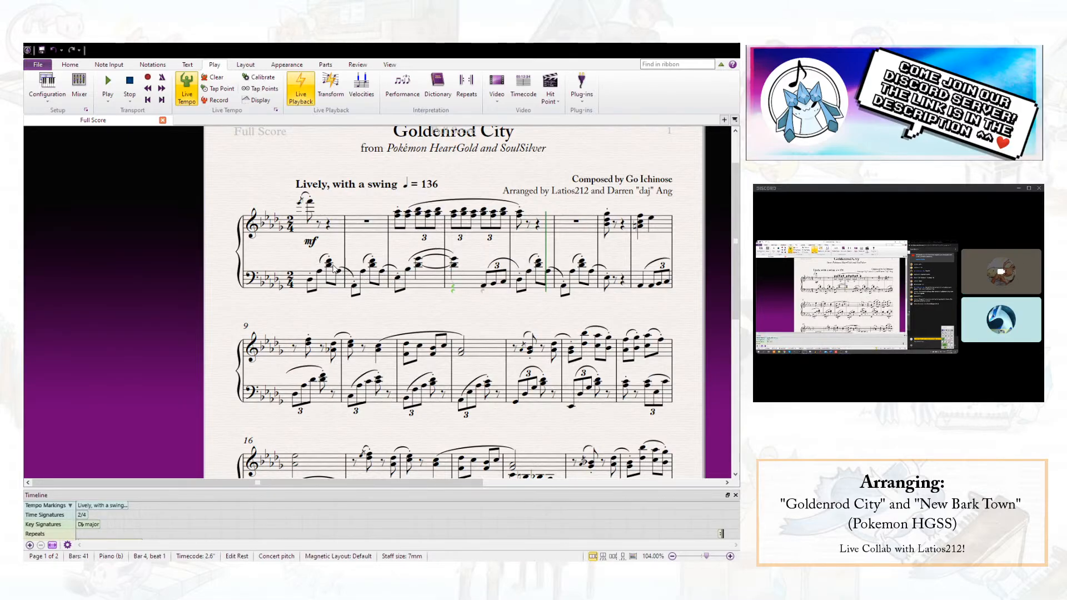
left_click(309, 283)
key("space")
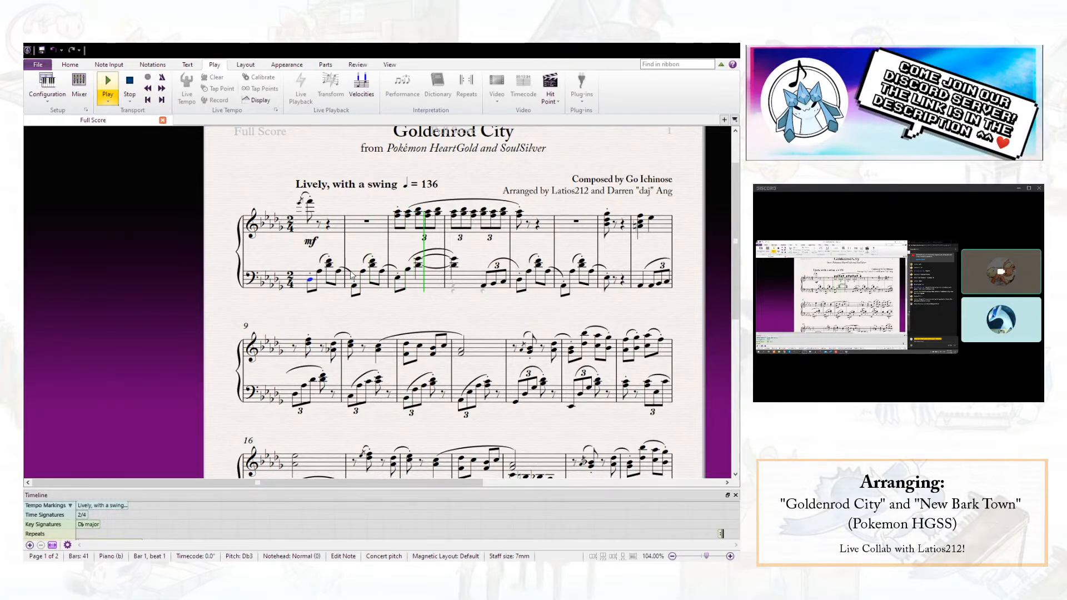
key("space")
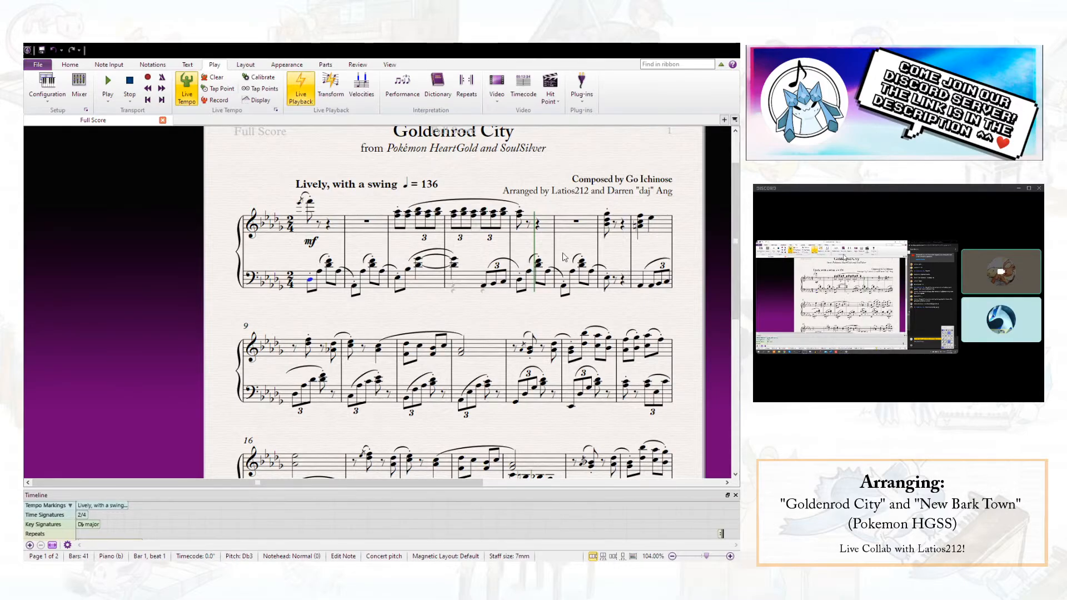
- Replace the short bass slur in bar 3 with one long slur reaching the first bass note of bar 5
left_click(451, 253)
left_click(474, 255)
left_click(441, 255)
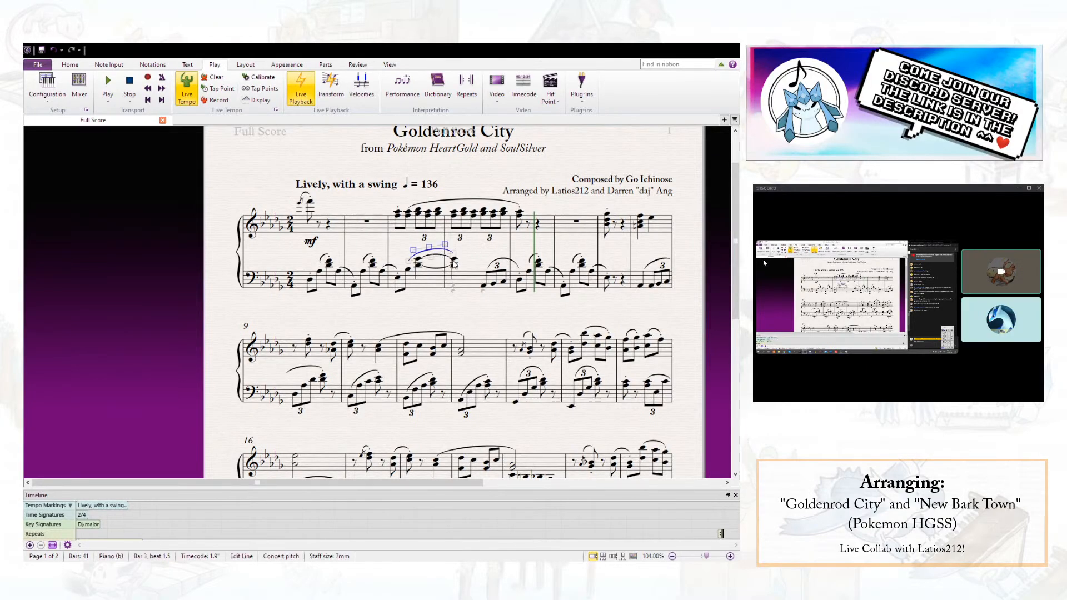
left_click(484, 285)
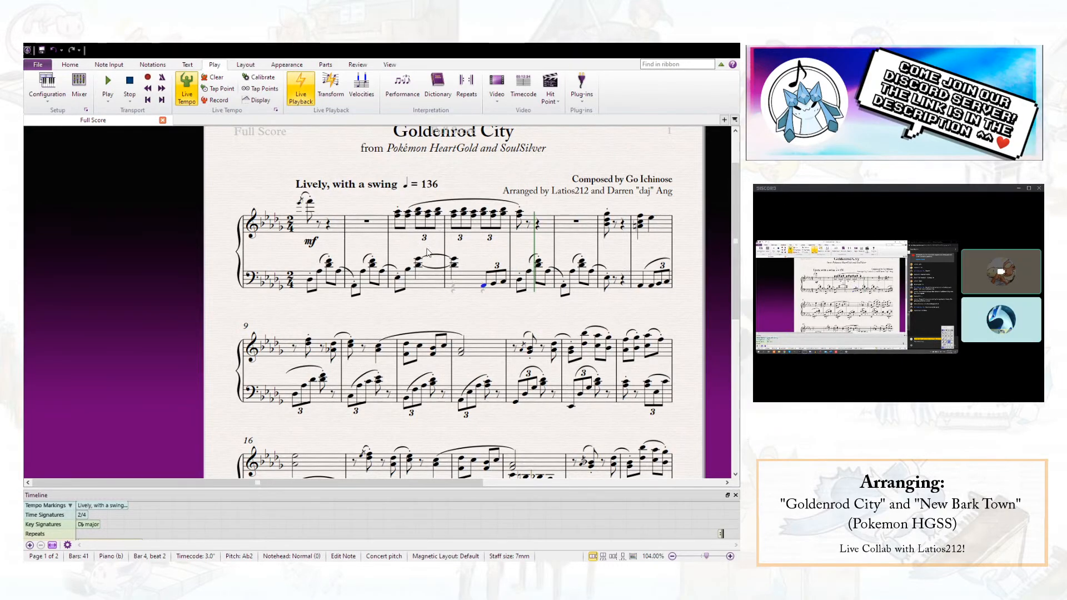
left_click(409, 271)
key("space")
key("space")
key("space")
key("space")
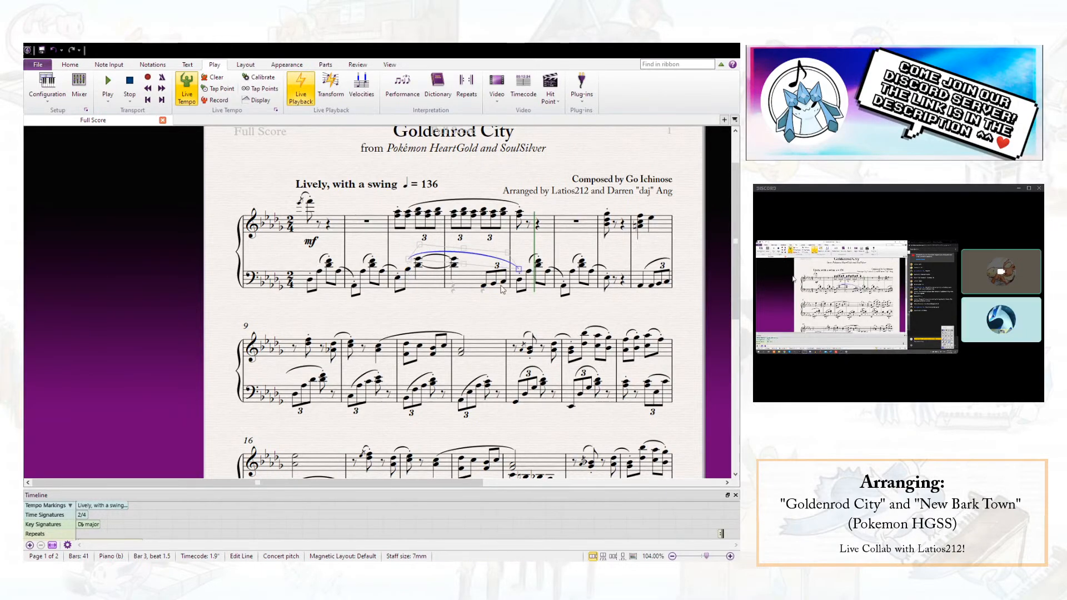
left_click(524, 317)
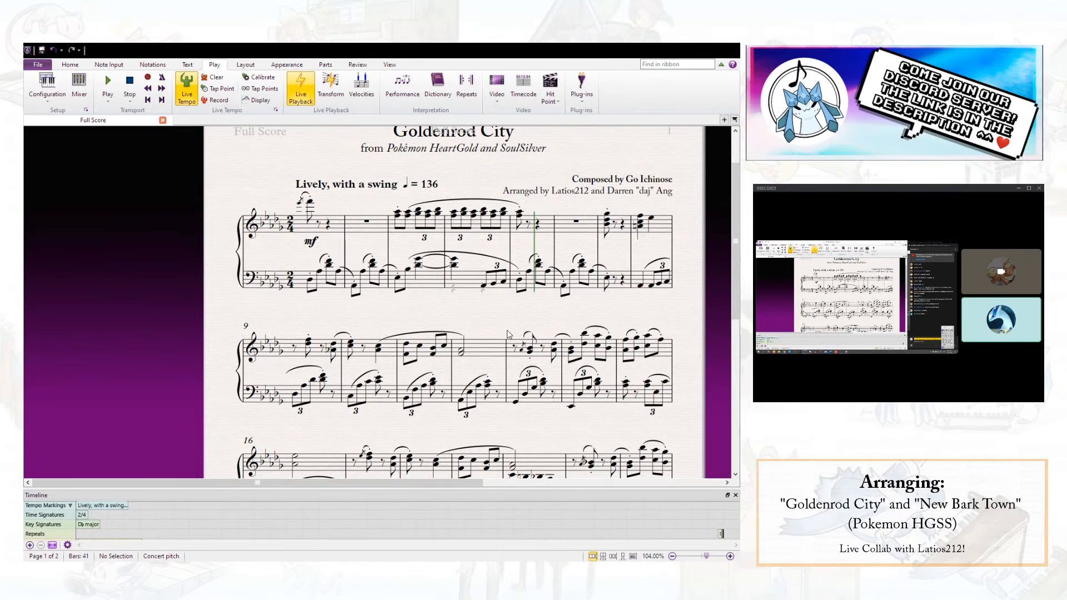
- Examine the individual pitches of the treble and bass chords on beat 2 of bar 3 and compare how they combine
left_click(419, 266)
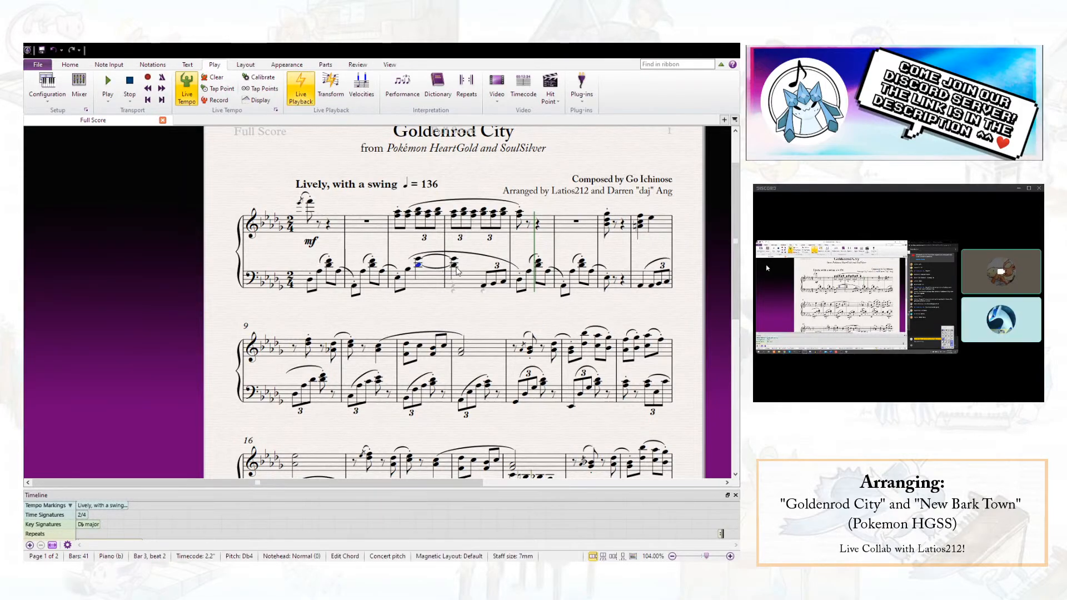
left_click(454, 266, "ctrl")
left_click(448, 307)
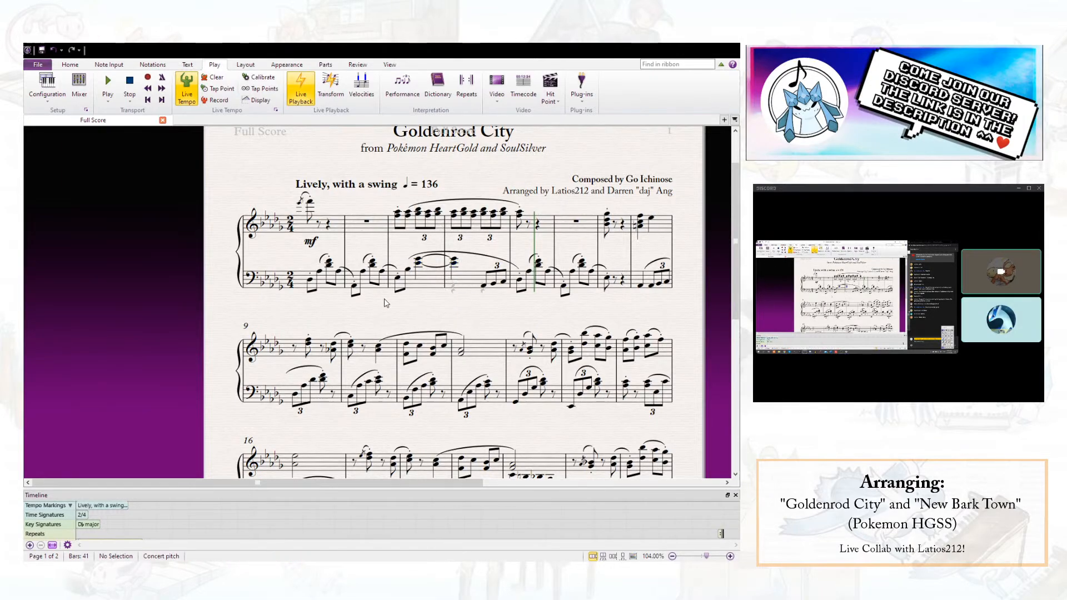
left_click(418, 263)
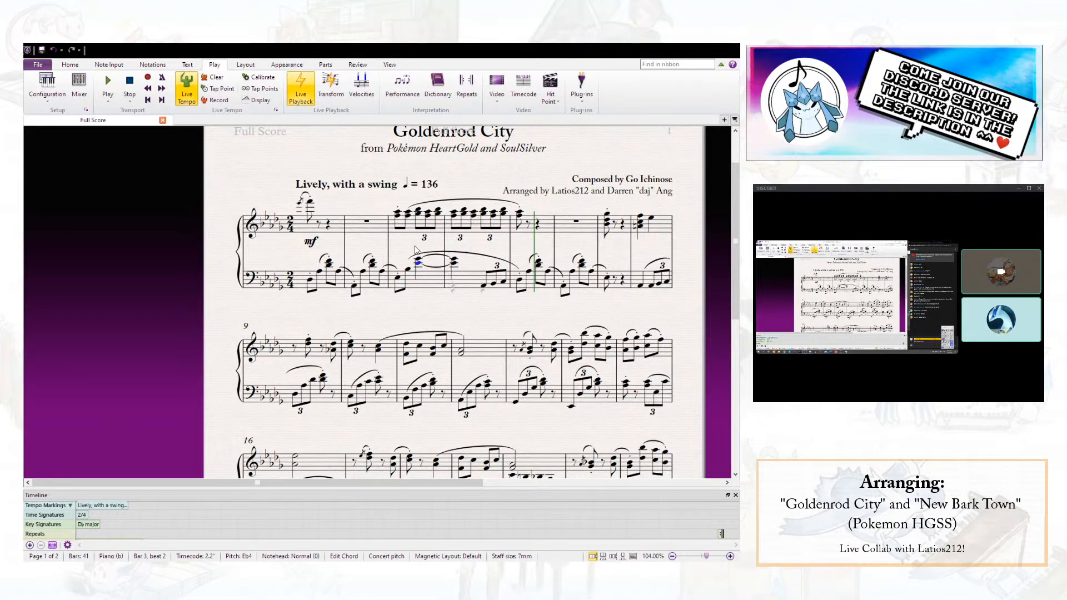
left_click(416, 214, "shift")
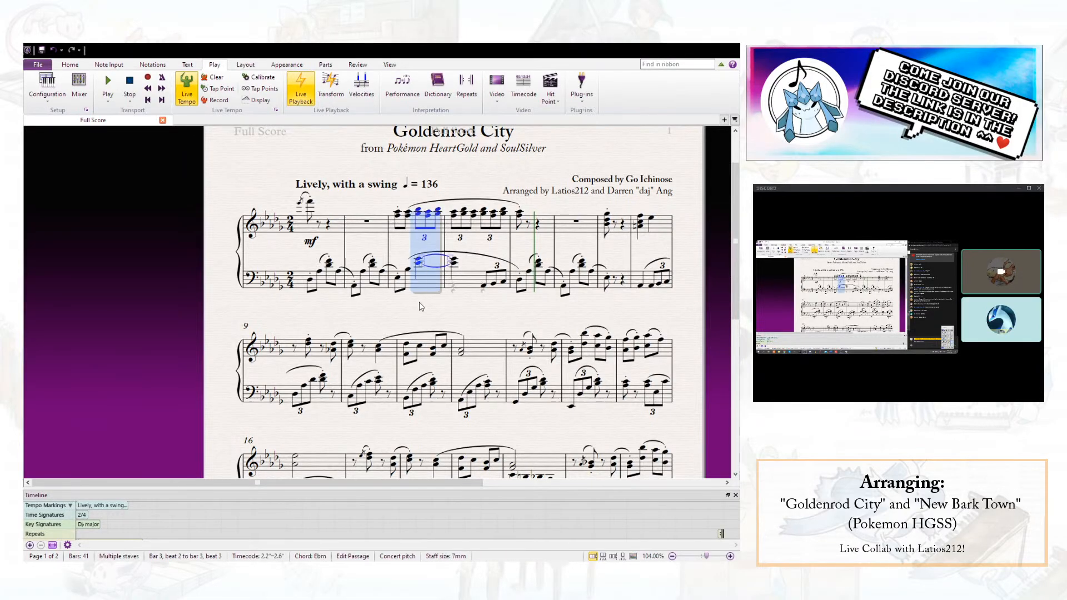
left_click(418, 265)
left_click(418, 214)
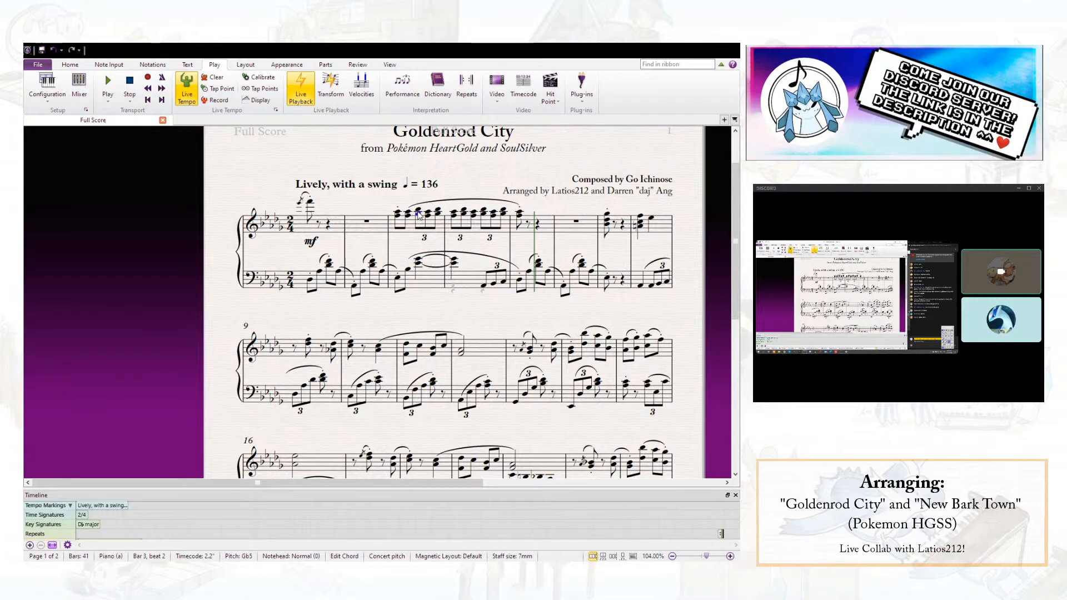
key("Up")
key("Up")
left_click(418, 264)
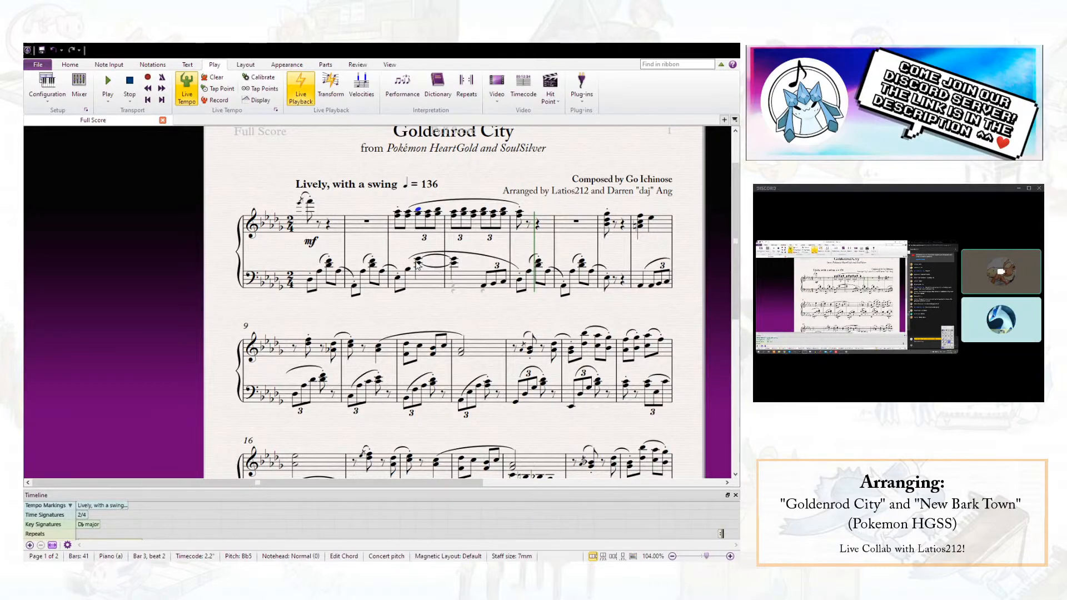
left_click(419, 215)
left_click(420, 259)
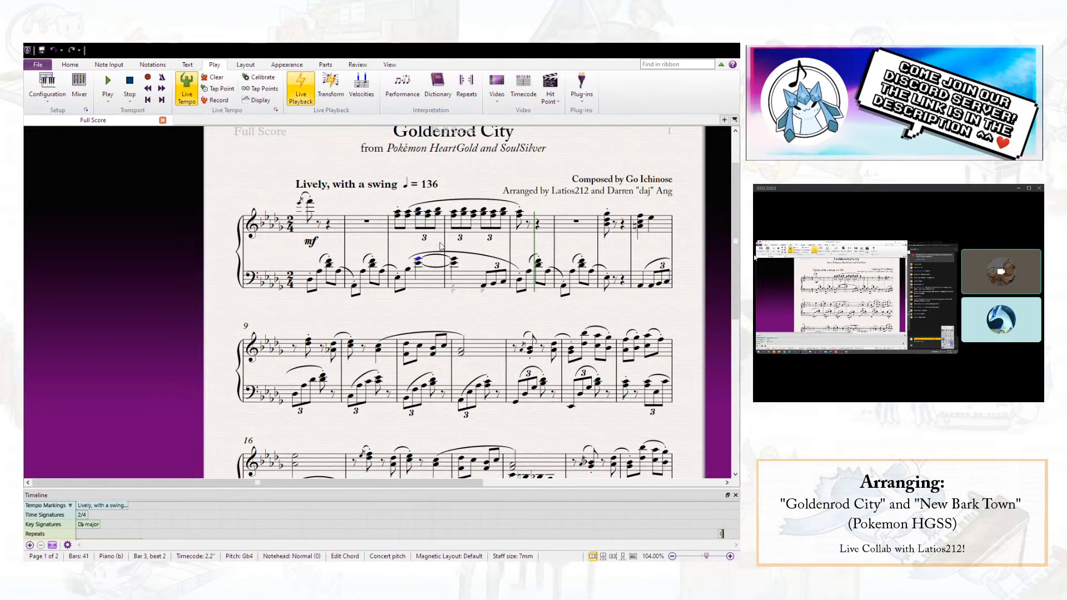
key("Escape")
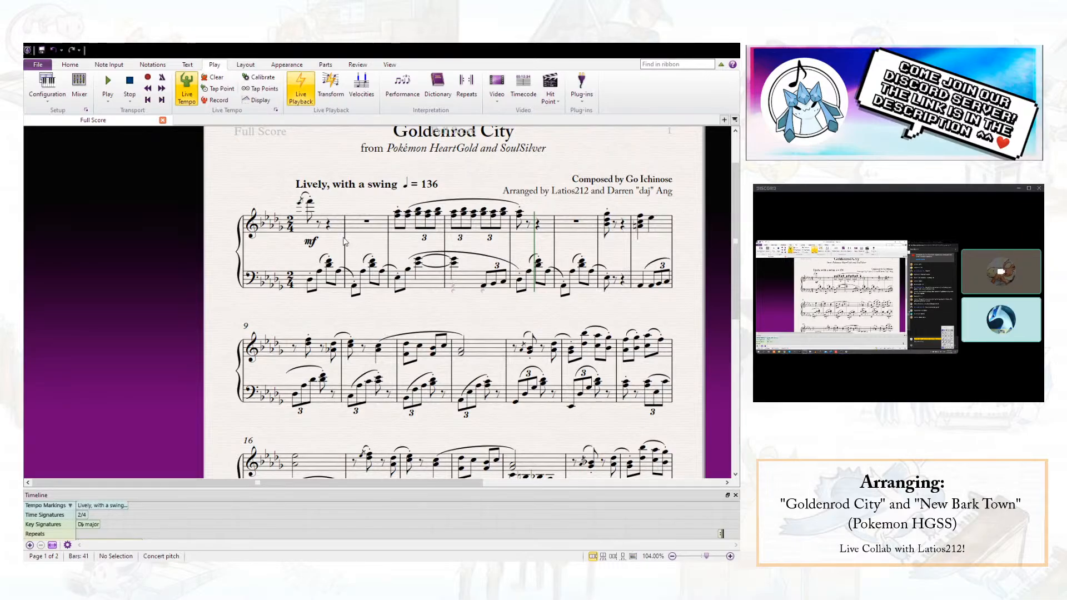
- Add the staff text "Psalms chord" above the bass chord on beat 2 of bar 3 and delete it again
left_click(418, 268)
key("ctrl+t")
type("Psalms chord")
left_click(482, 271)
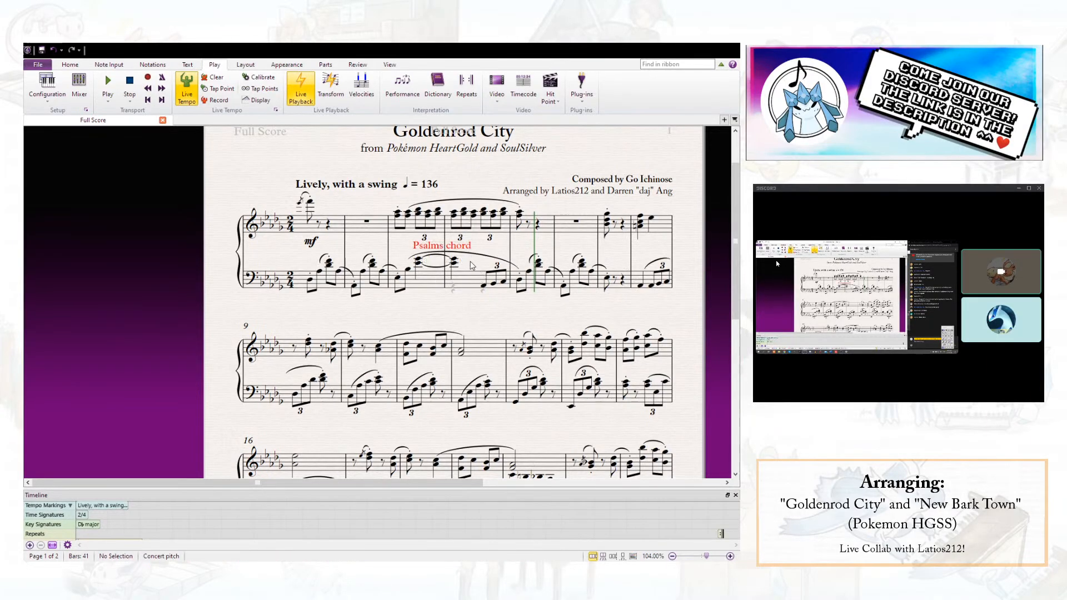
left_click_drag(467, 246, 469, 287)
key("Delete")
key("Escape")
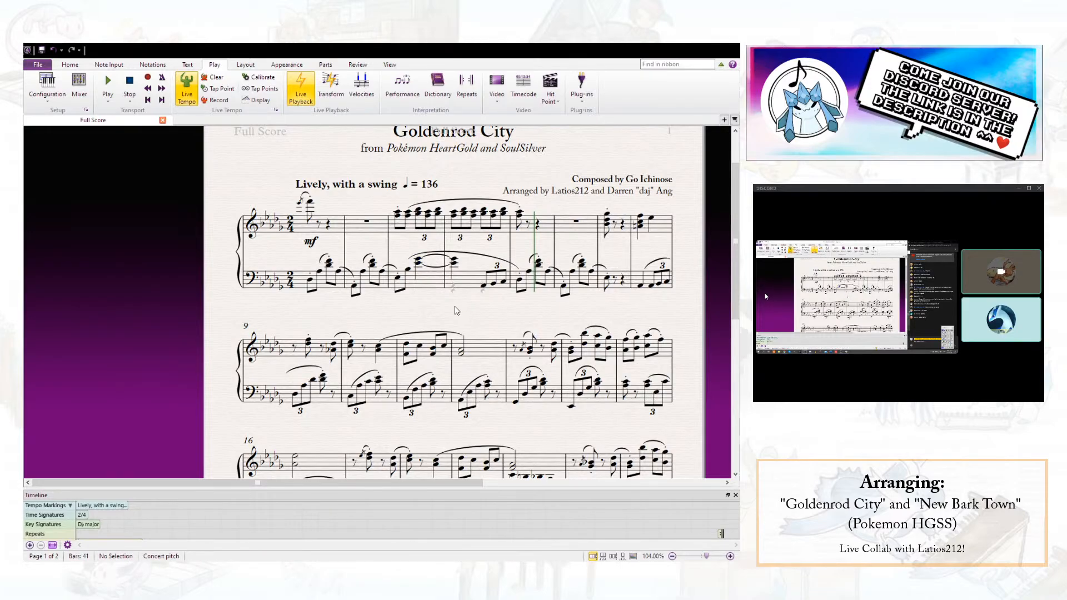
- Play back the opening from the first treble note of bar 1 and stop in bar 5
left_click(304, 205)
key("space")
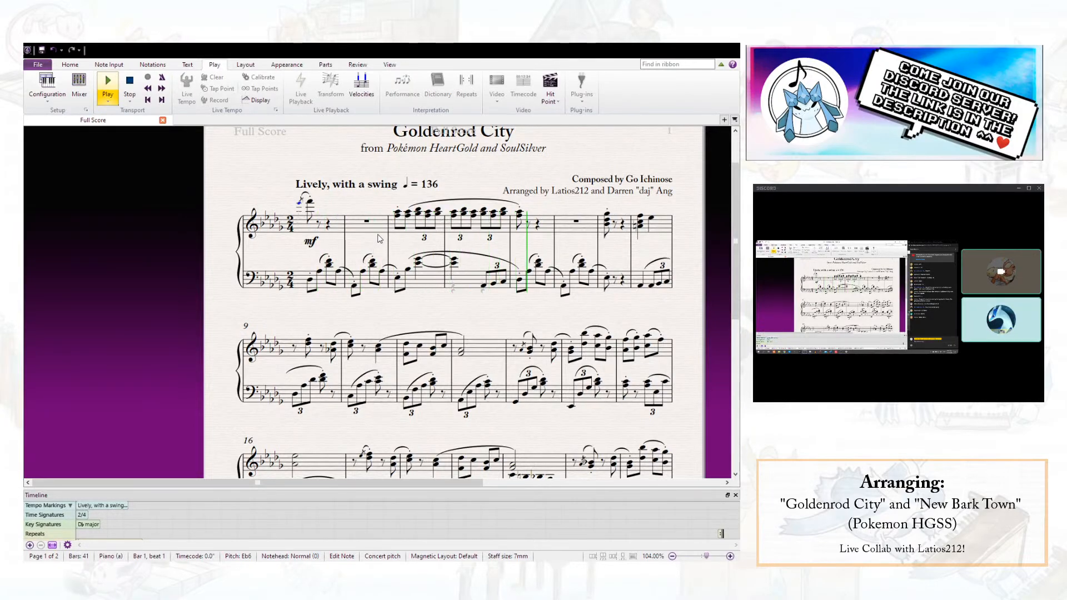
key("space")
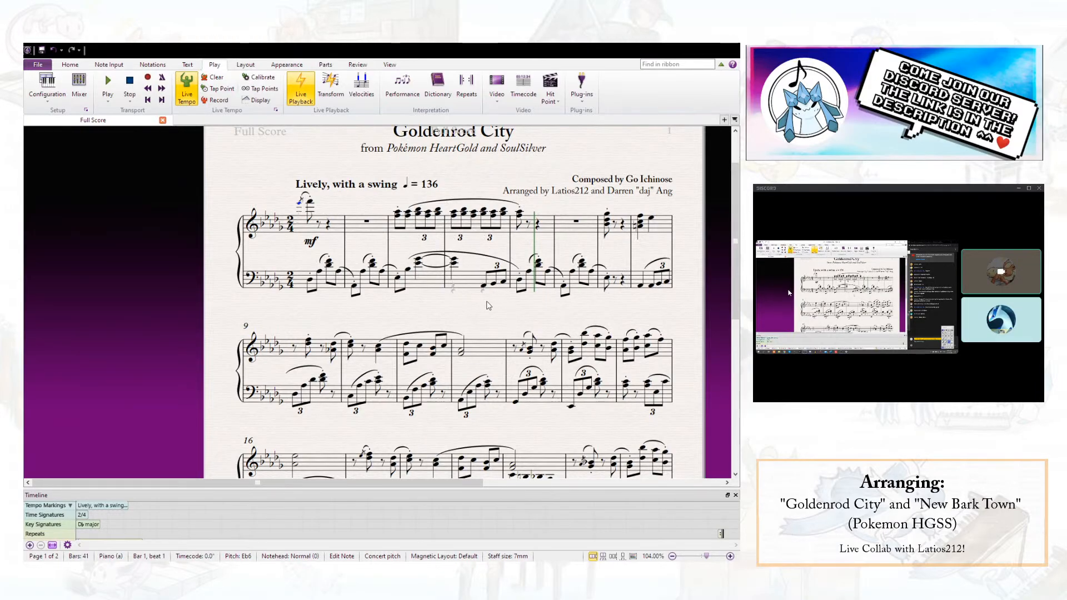
- Lower the bottom notes of the bass chords on bar 3 beat 2 and bar 4 beat 1 to Ab3 and tie them together
left_click(419, 266)
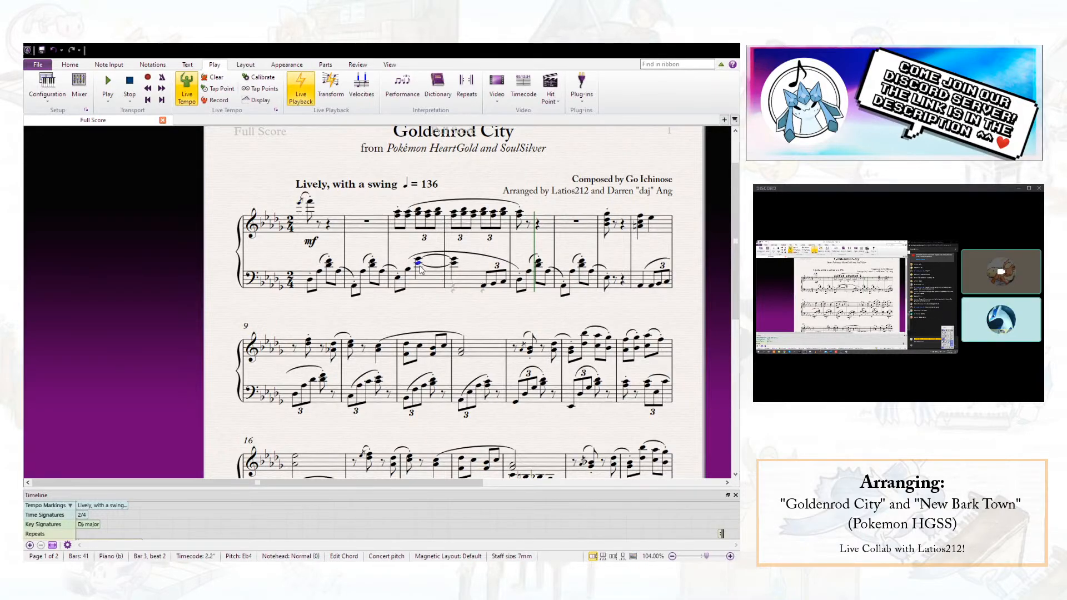
key("Down")
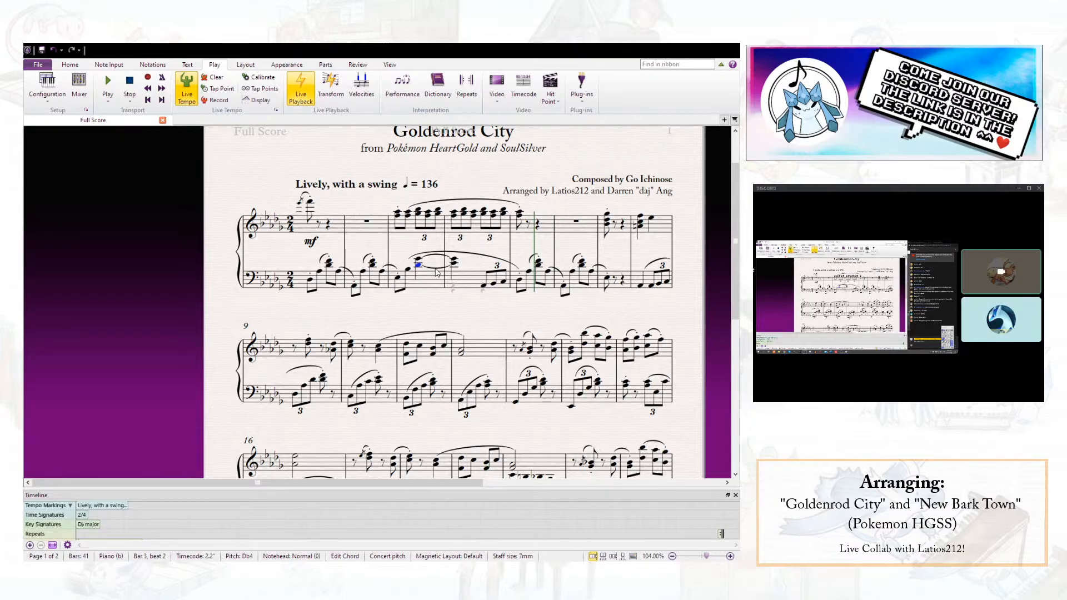
left_click(437, 272)
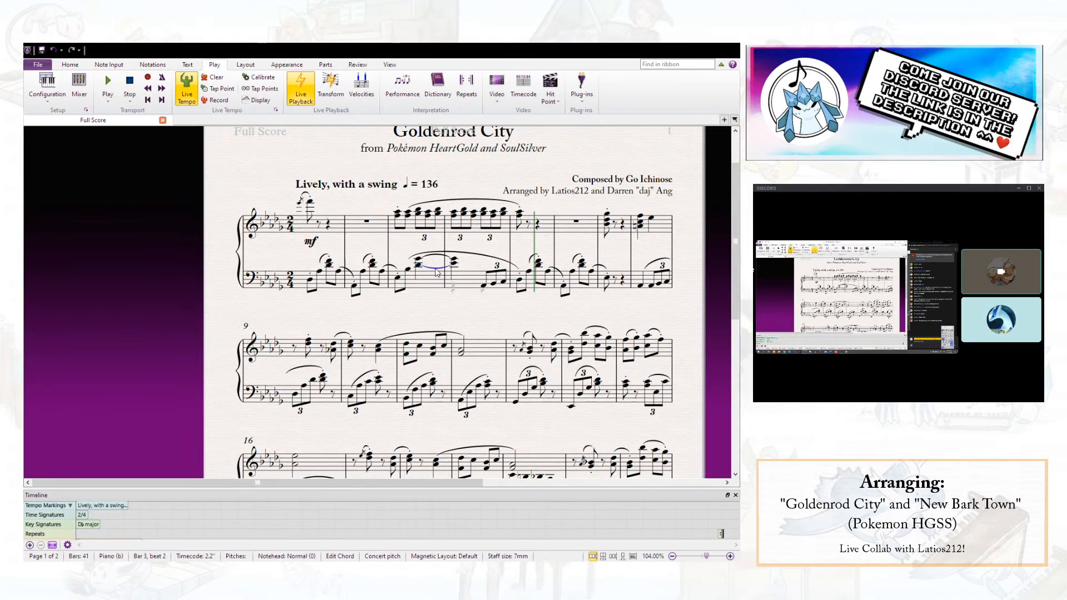
key("Delete")
left_click(455, 265)
key("Down")
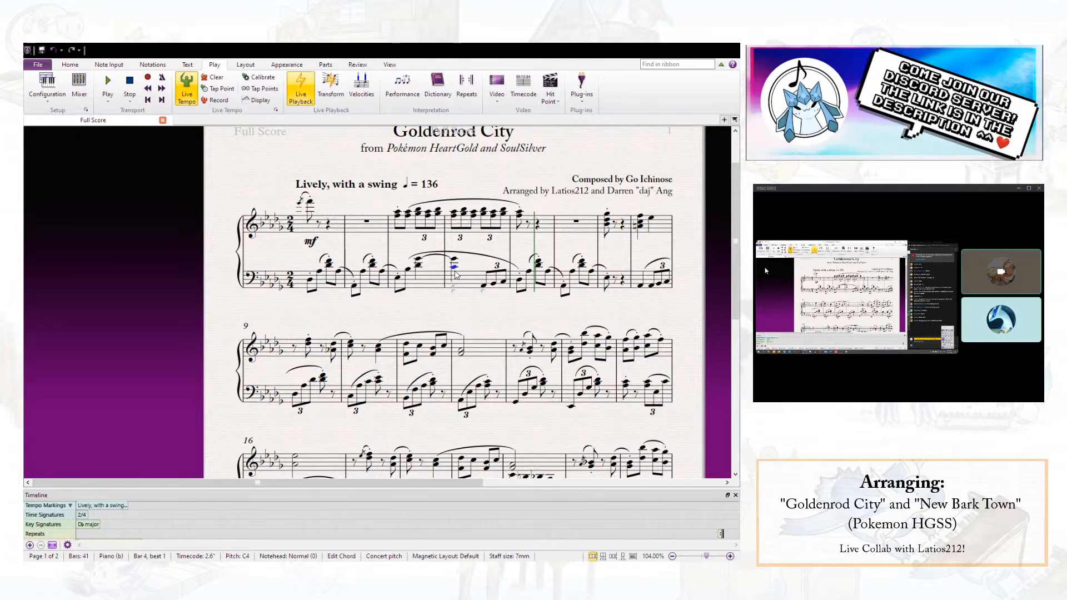
left_click(419, 270)
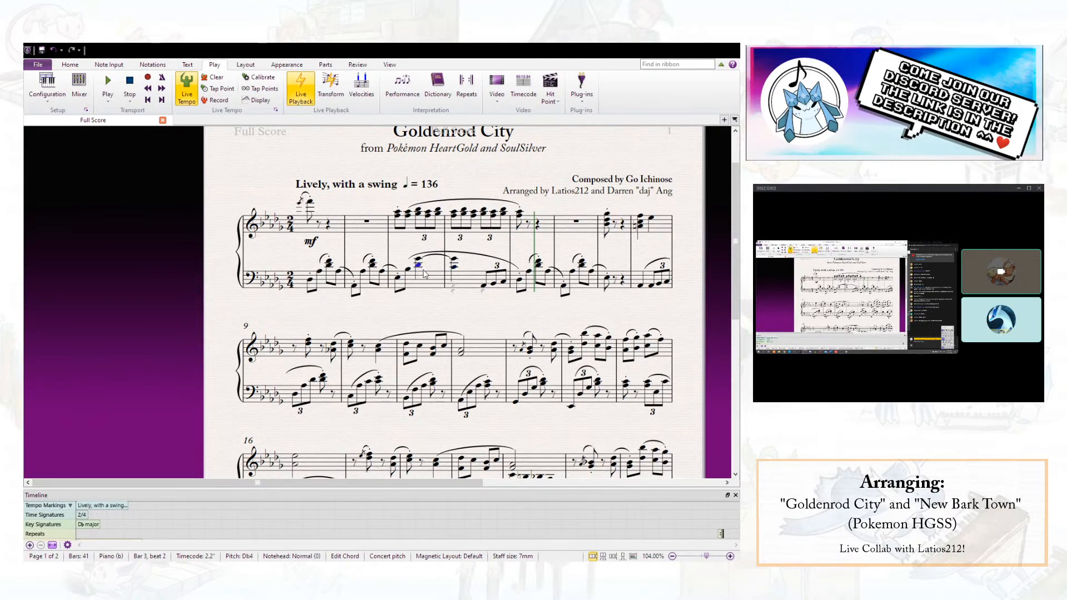
left_click(453, 271)
- Play back the revised opening from the first treble note of bar 1 and stop at bar 5
scroll(311, 245, "down", 1)
left_click(299, 200)
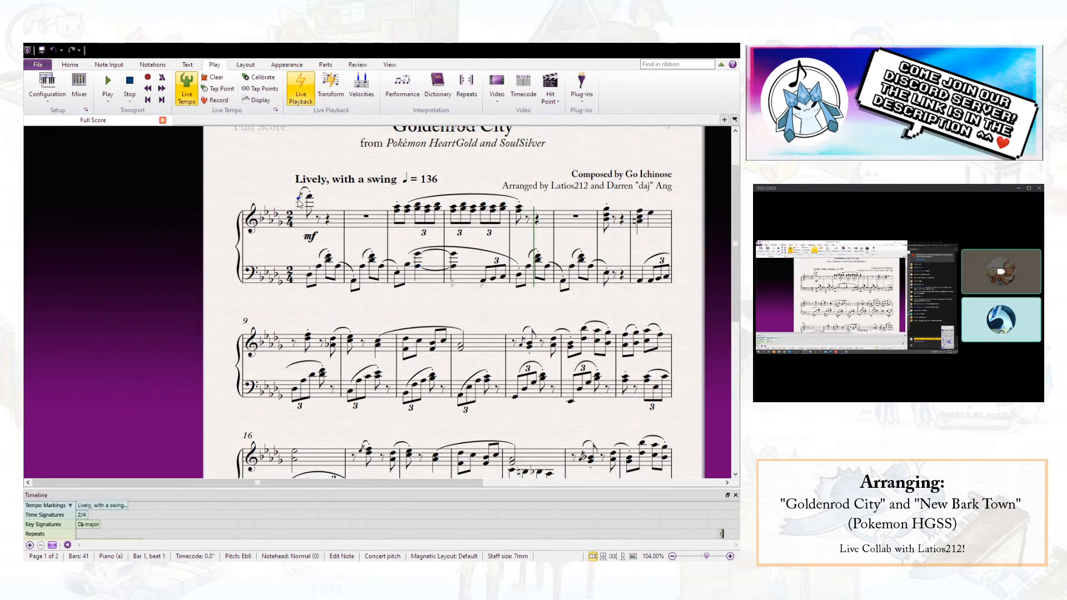
key("p")
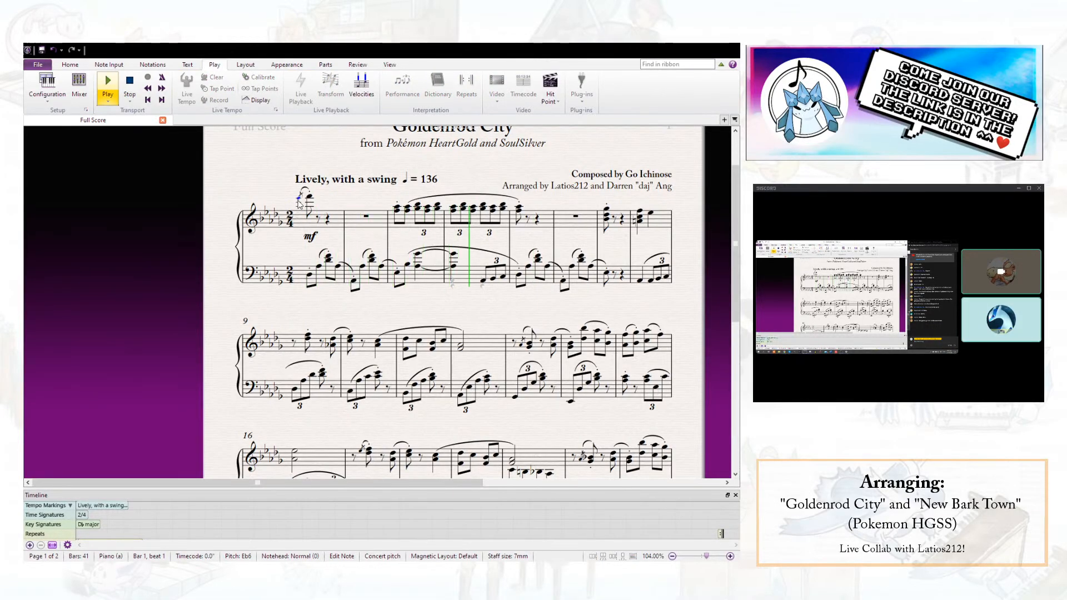
key("space")
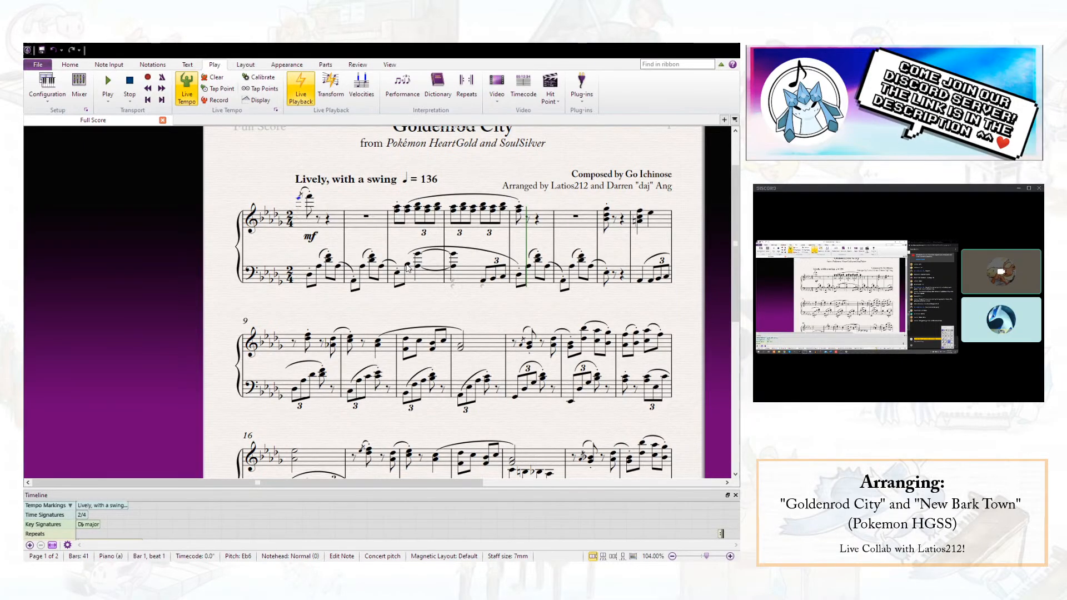
- Delete the tie between the bass chords of bars 3 and 4 and raise the bottom note on bar 3 beat 2 to Eb4
left_click(407, 266)
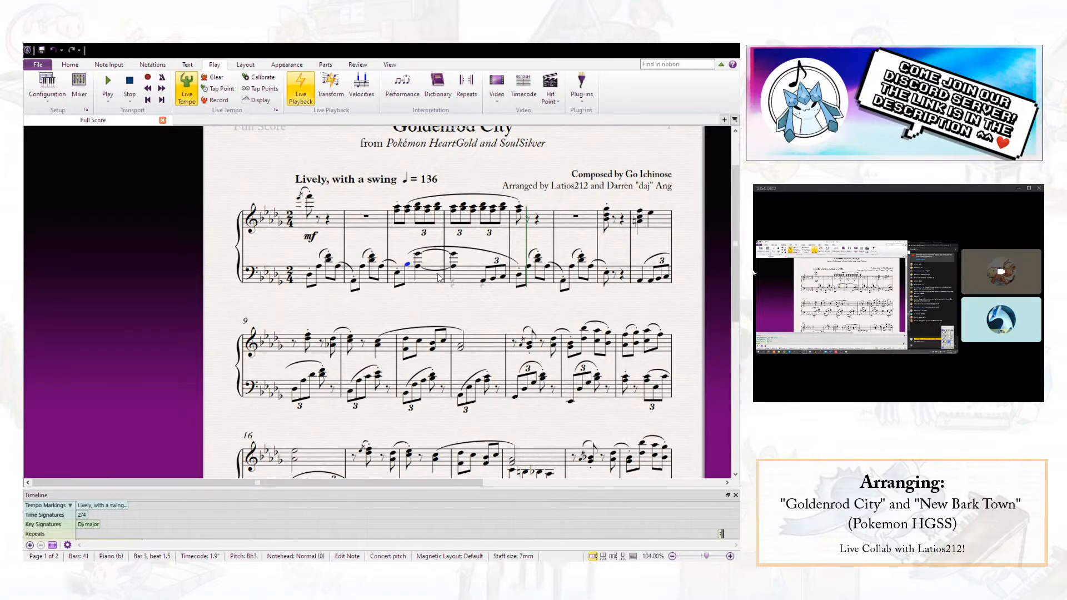
left_click(437, 271)
key("Delete")
left_click(416, 265)
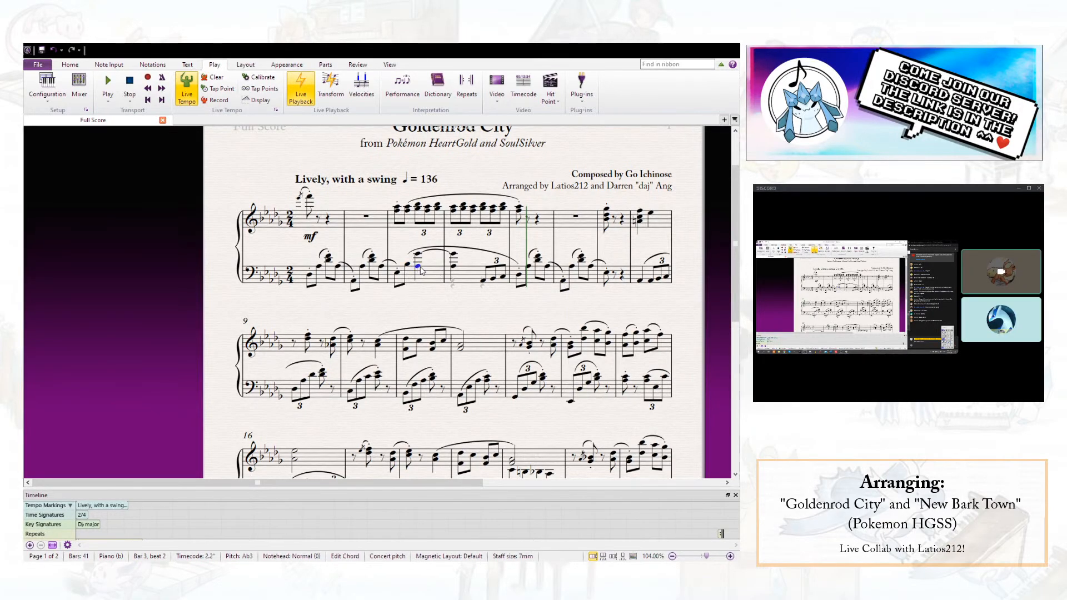
key("Up")
key("Up")
key("Up")
key("Up")
key("Up")
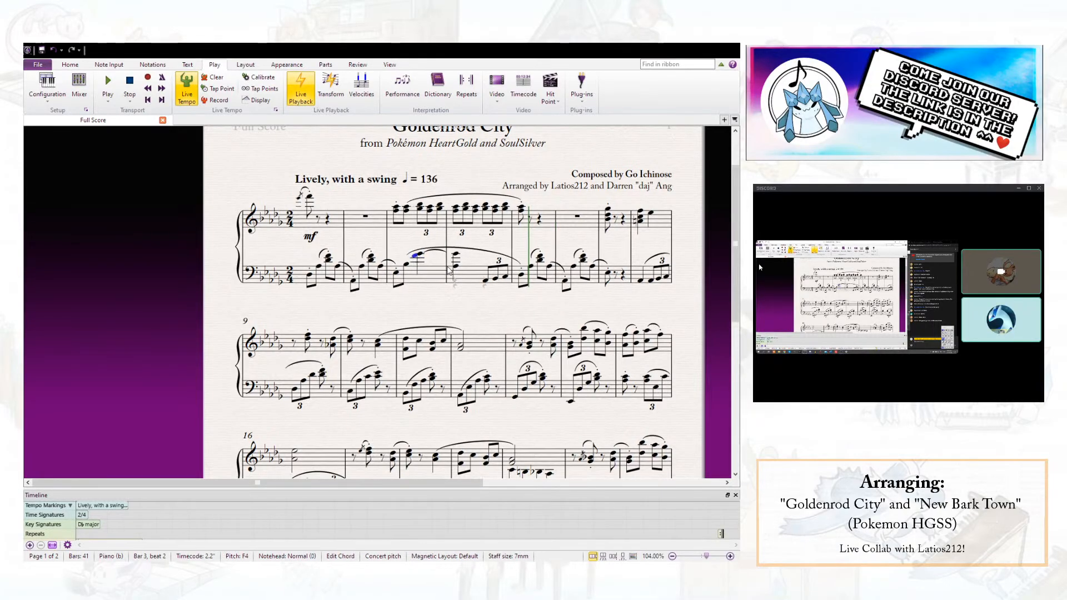
key("Down")
key("Escape")
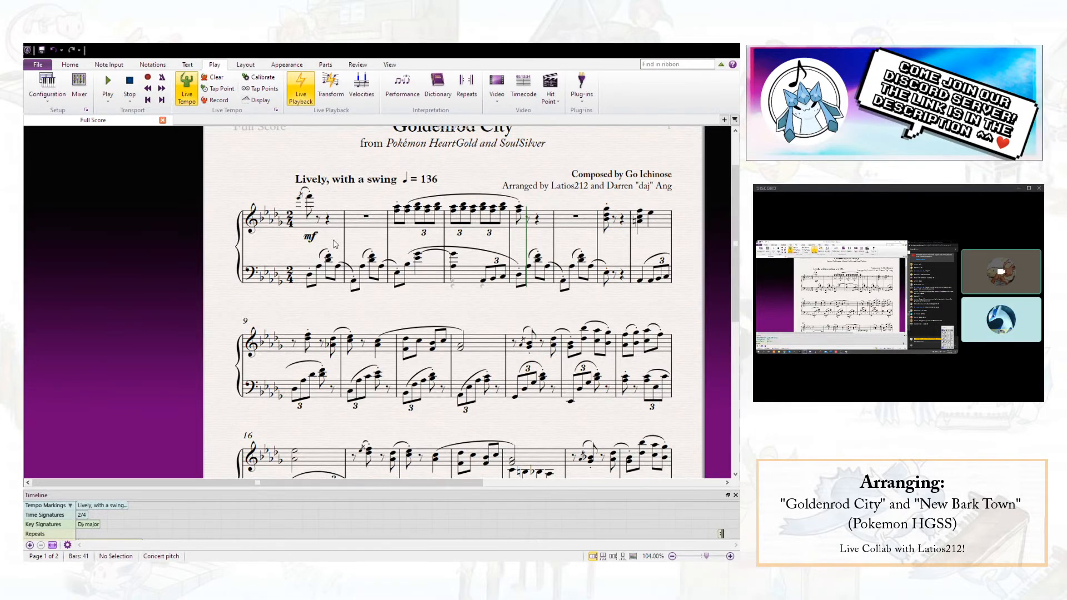
- Play back the untied bass chords from the first treble note of bar 1 and stop in bar 5
left_click(299, 199)
key("p")
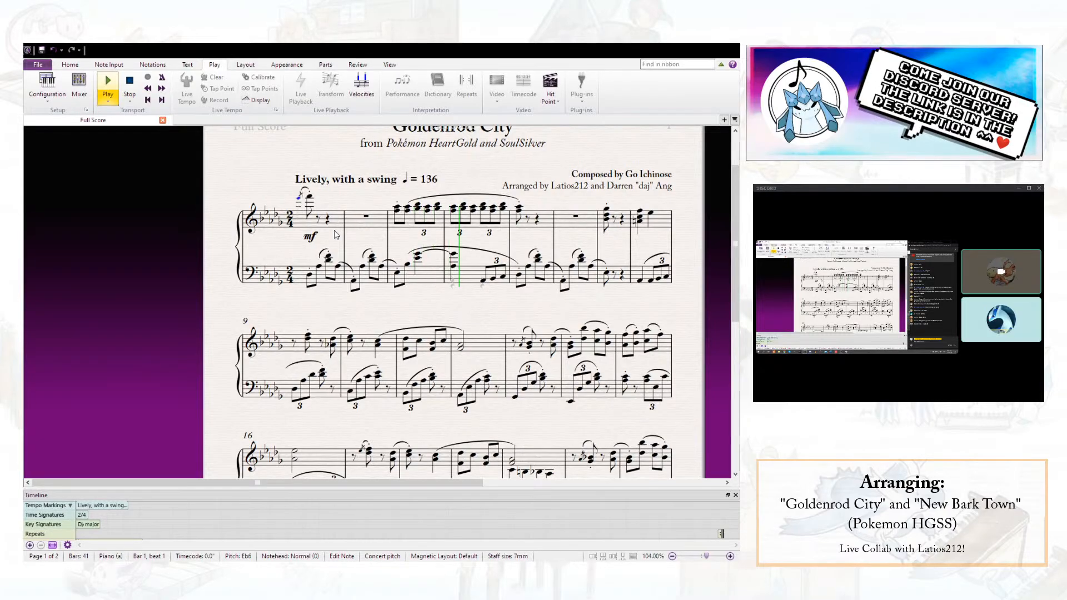
key("Escape")
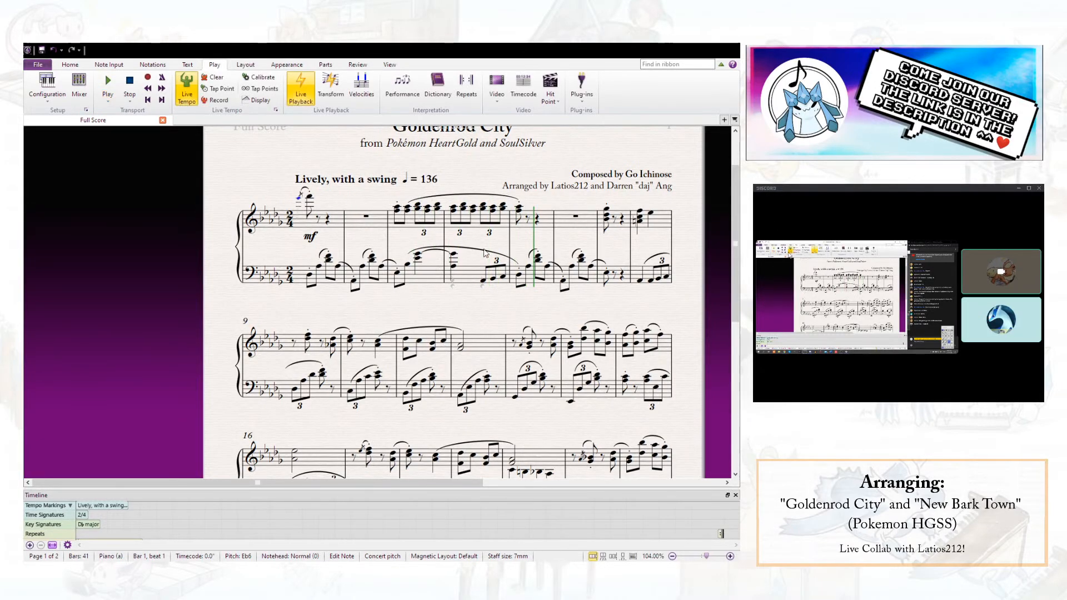
- Save the score and check the bass passage from bar 1 beat 2.5 to bar 2 beat 1.5
left_click(41, 51)
left_click(339, 268)
left_click(352, 283, "shift")
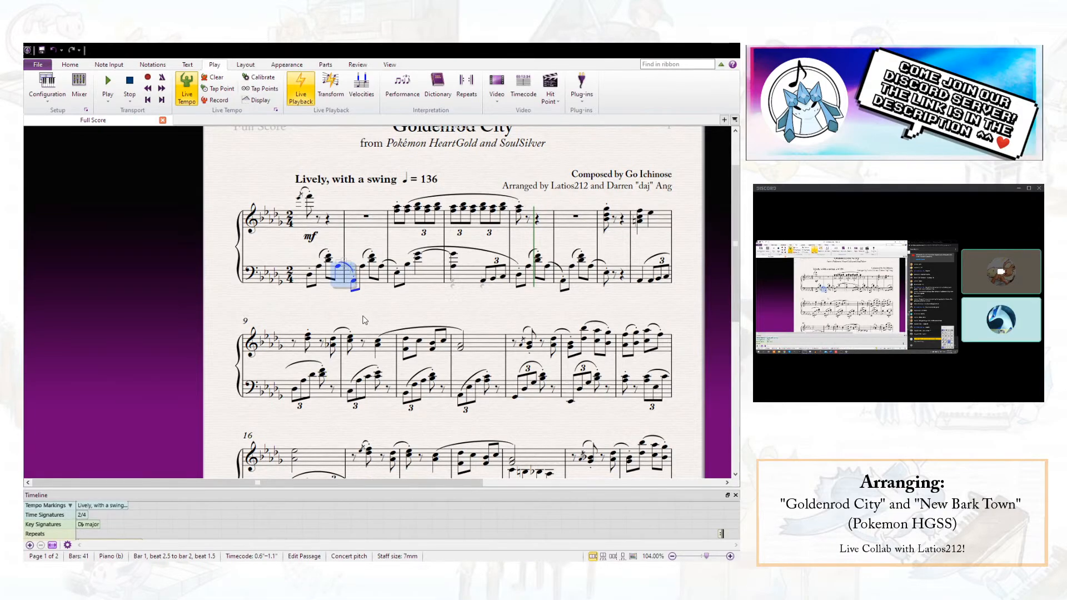
key("Escape")
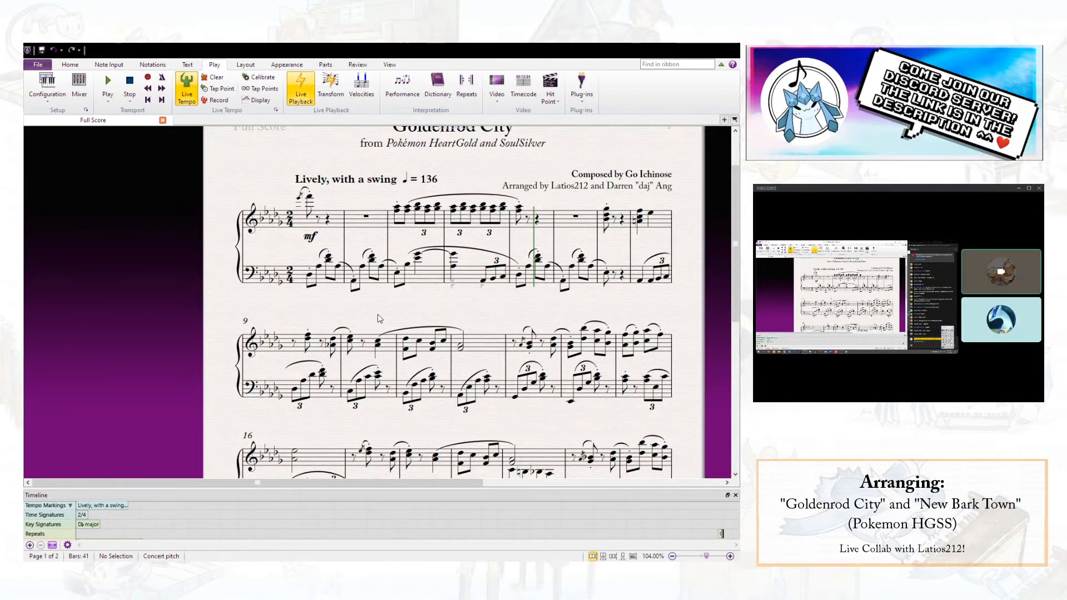
left_click(40, 50)
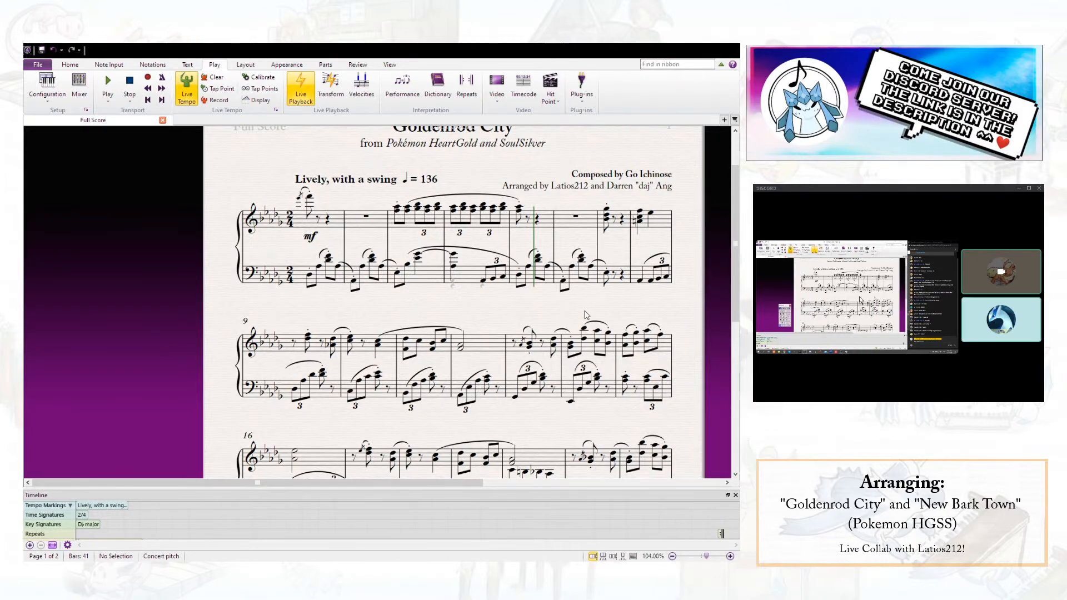
- Play back the score from the first treble note of bar 1 and stop in bar 9
left_click_drag(660, 308, 654, 311)
left_click_drag(529, 321, 444, 318)
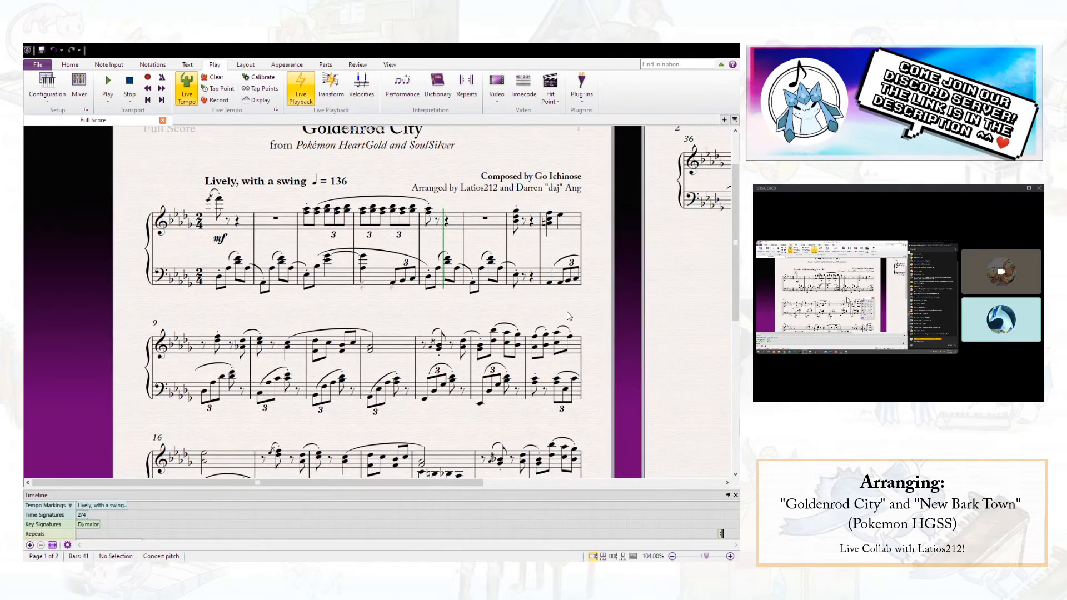
scroll(445, 310, "up", 2)
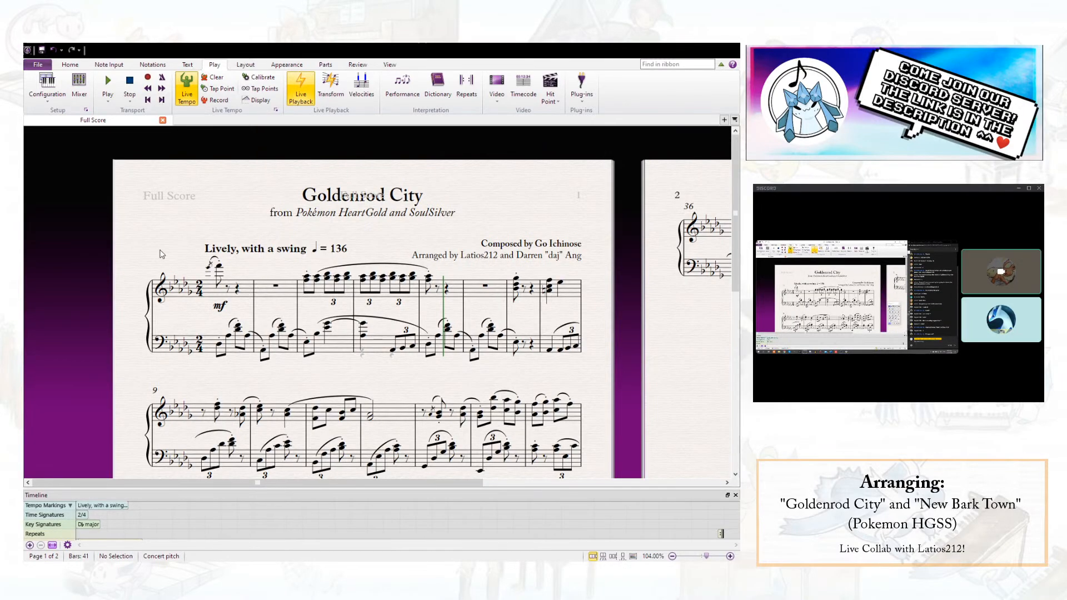
left_click(209, 269)
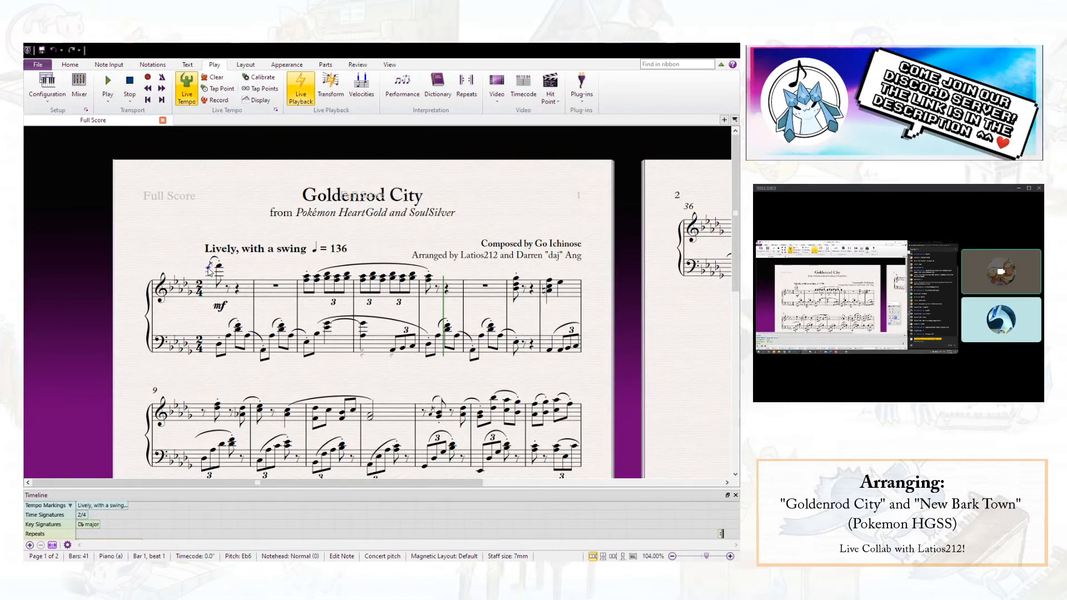
key("p")
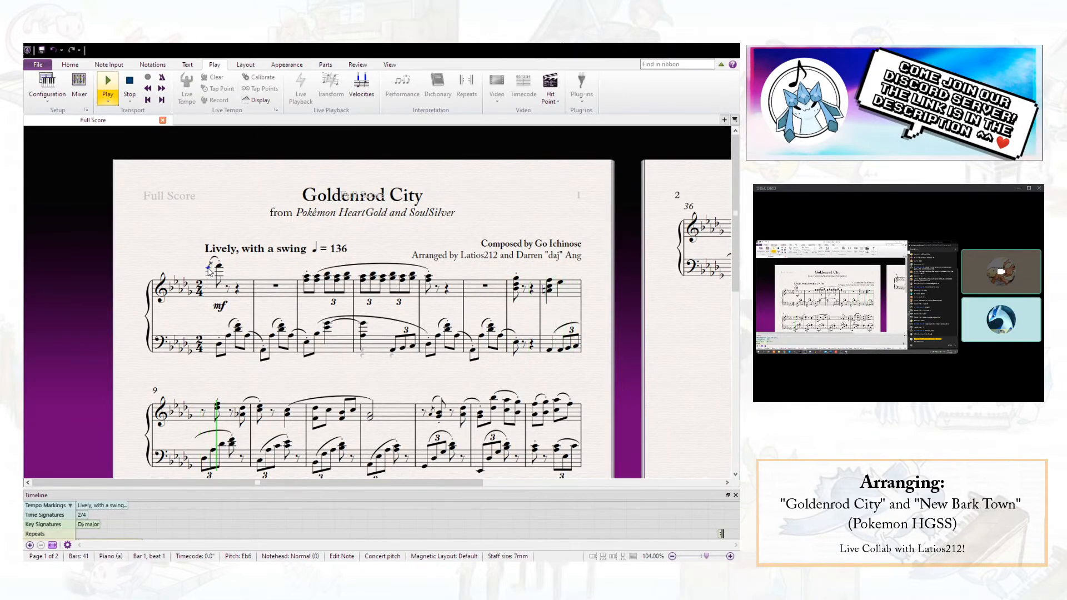
key("space")
- Add a diminuendo hairpin below the treble staff from beat 2 of bar 3 into bar 4
left_click(327, 276)
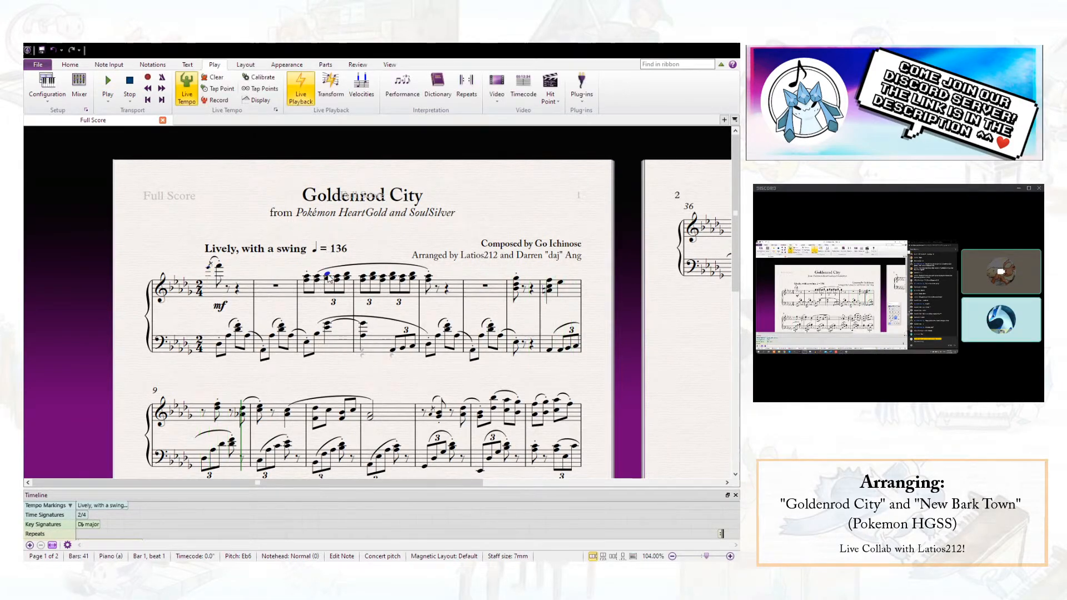
left_click(383, 281, "shift")
key("shift+period")
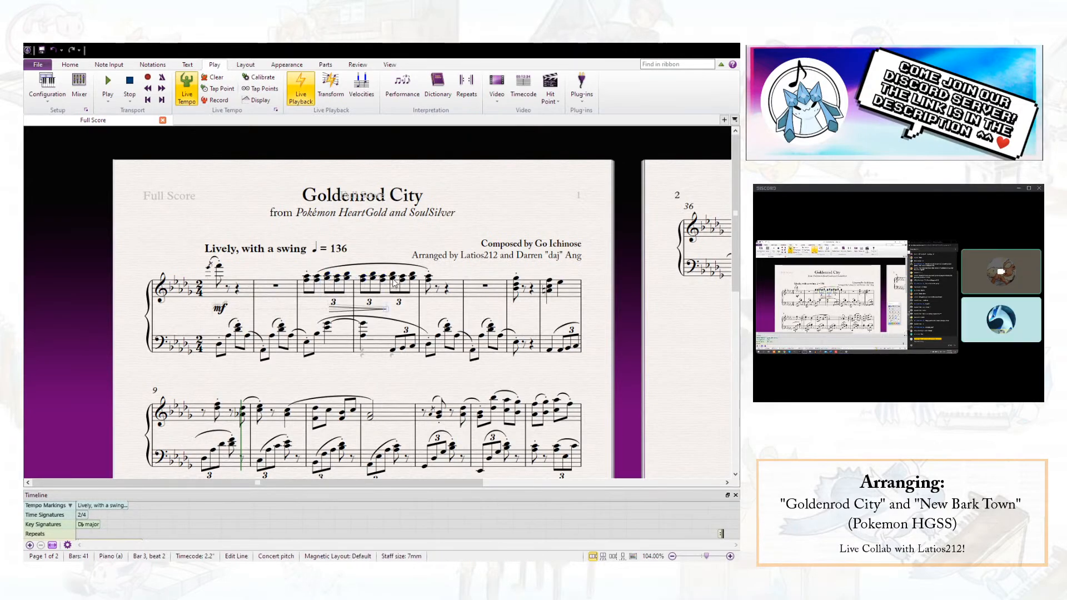
key("space")
key("space")
- Add an mf dynamic at the start of bar 5 and a p on beat 2 of bar 4, with a crescendo hairpin between them
left_click(429, 280)
key("ctrl+e")
key("ctrl+m")
key("ctrl+f")
left_click(399, 282)
key("ctrl+e")
key("ctrl+p")
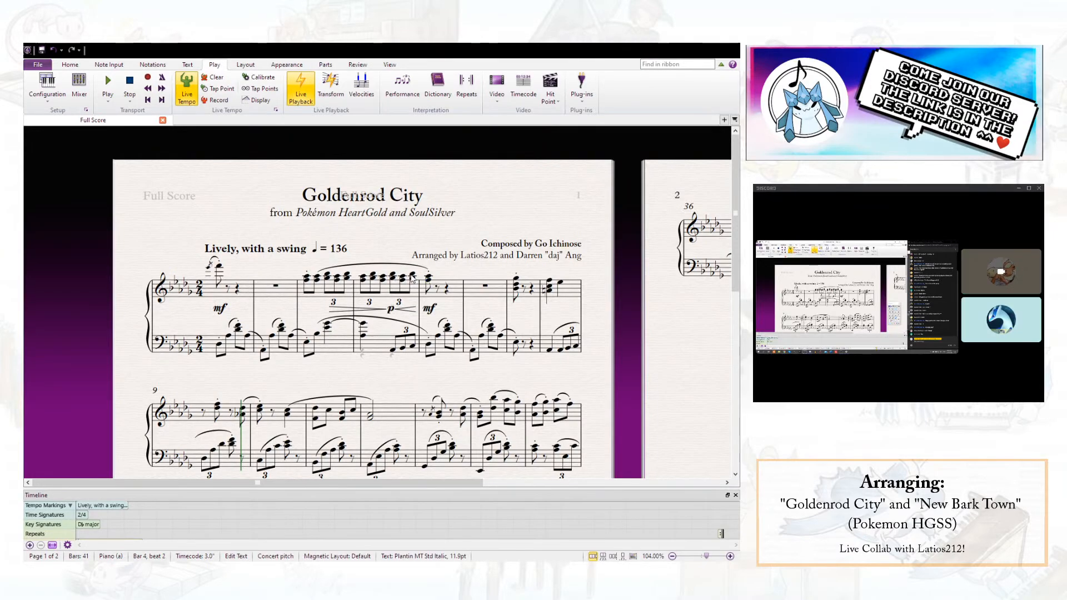
key("Escape")
key("Escape")
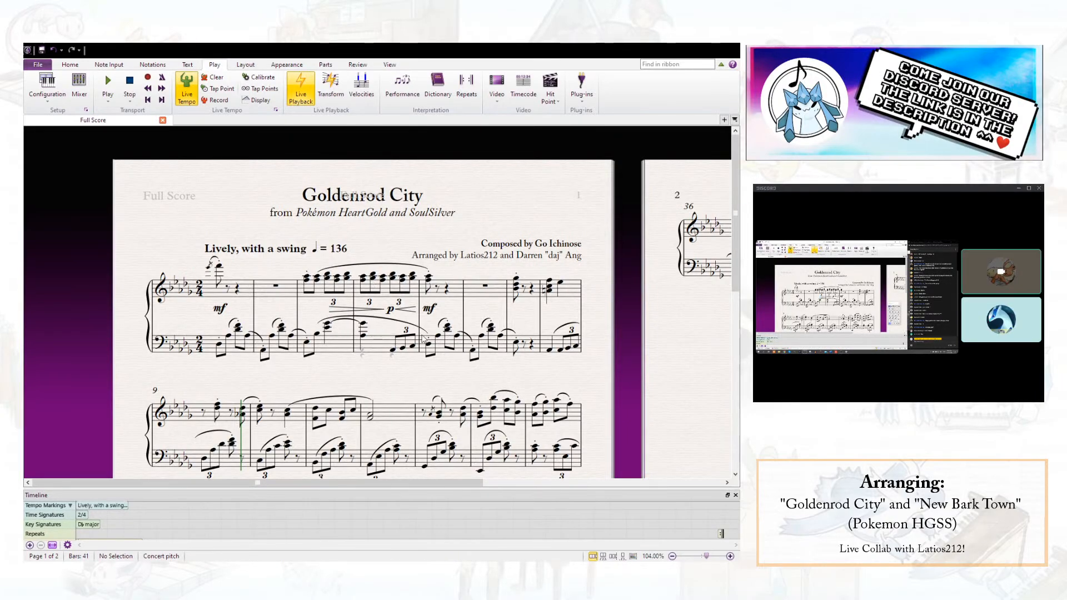
- Check the bass notes of bar 4 and the first bass note of bar 3
left_click(379, 353)
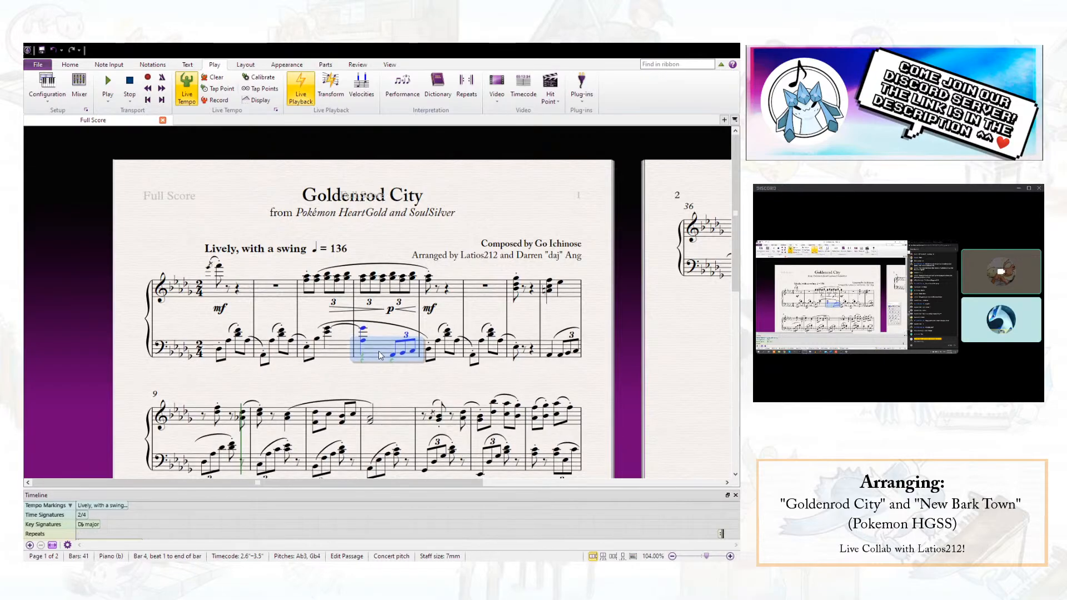
left_click(389, 361)
key("ctrl+Left")
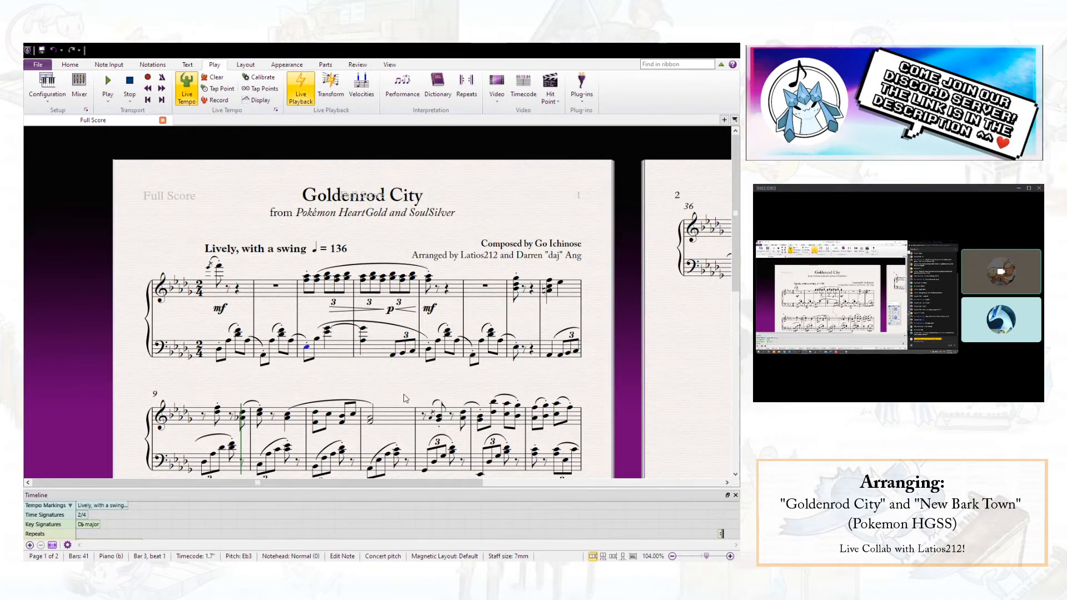
key("Escape")
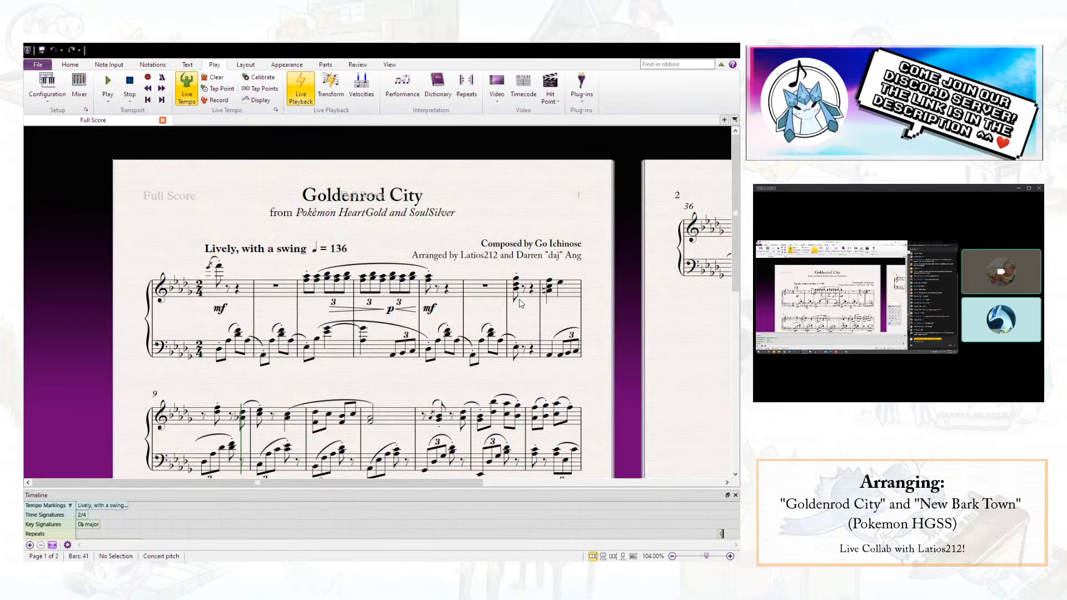
- Try respelling the bottom note of the treble chord on beat 1 of bar 8 as Bbb4 and undo it
left_click(549, 290)
key("Up")
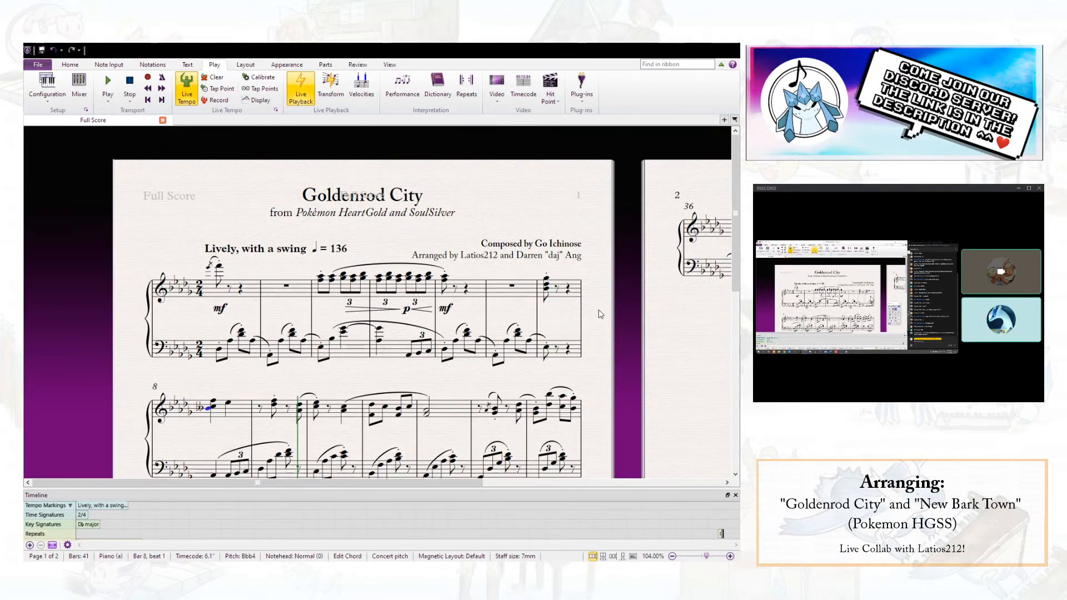
key("minus")
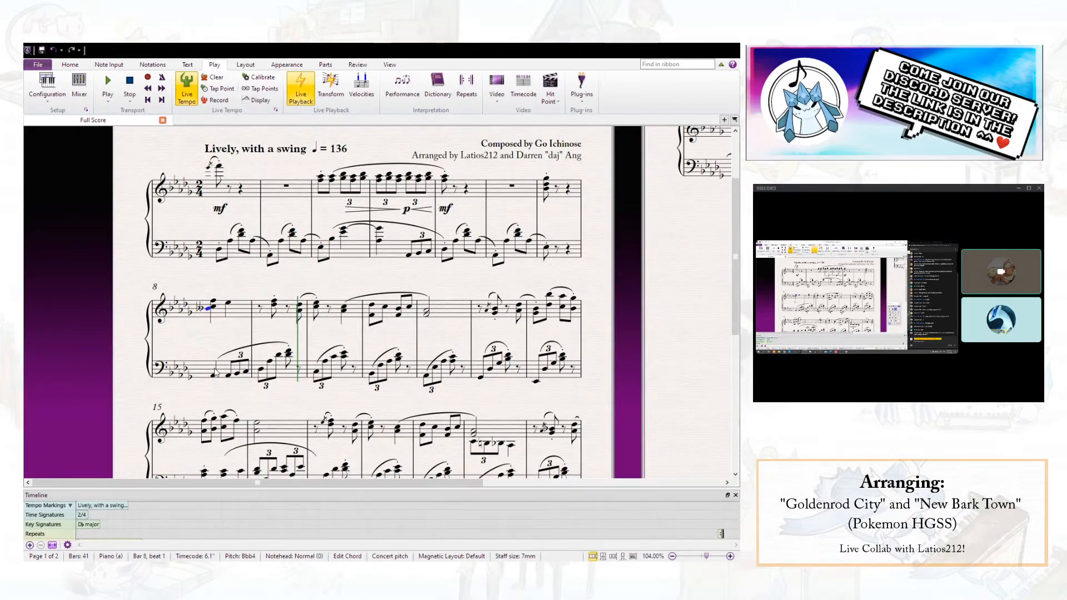
key("ctrl+z")
key("ctrl+z")
key("Escape")
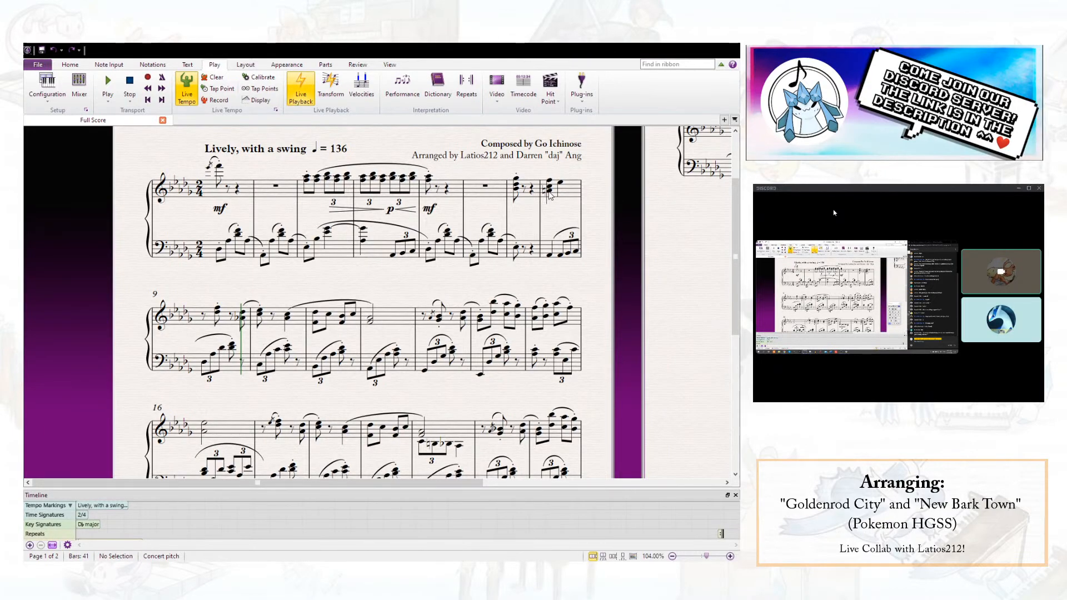
- Play back from the treble chord on beat 1 of bar 8, stop in bar 9, and check the bass note on beat 2 of bar 8
left_click(550, 191)
key("p")
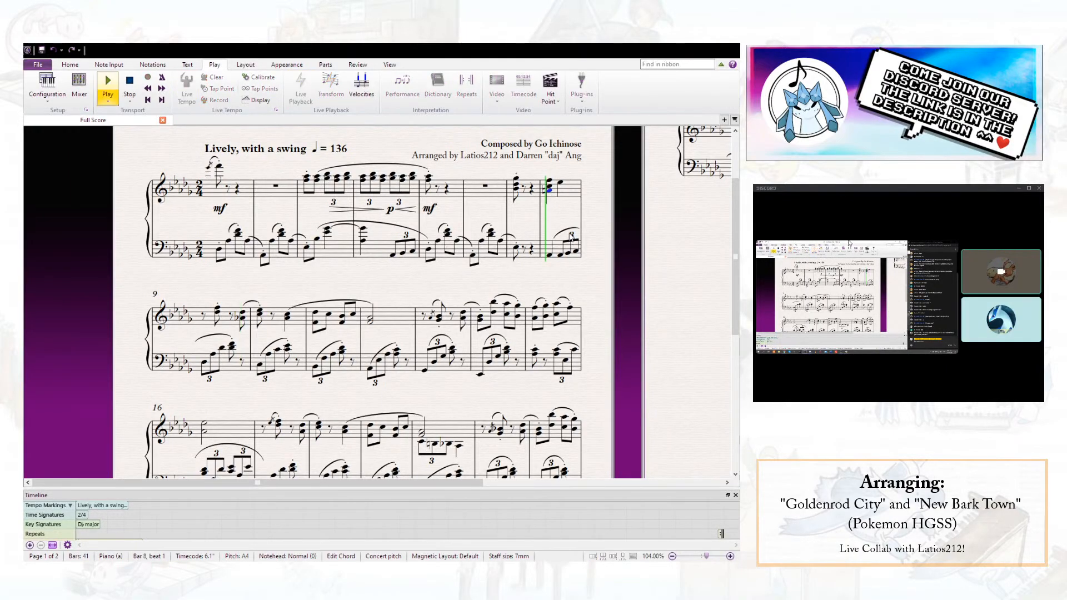
key("space")
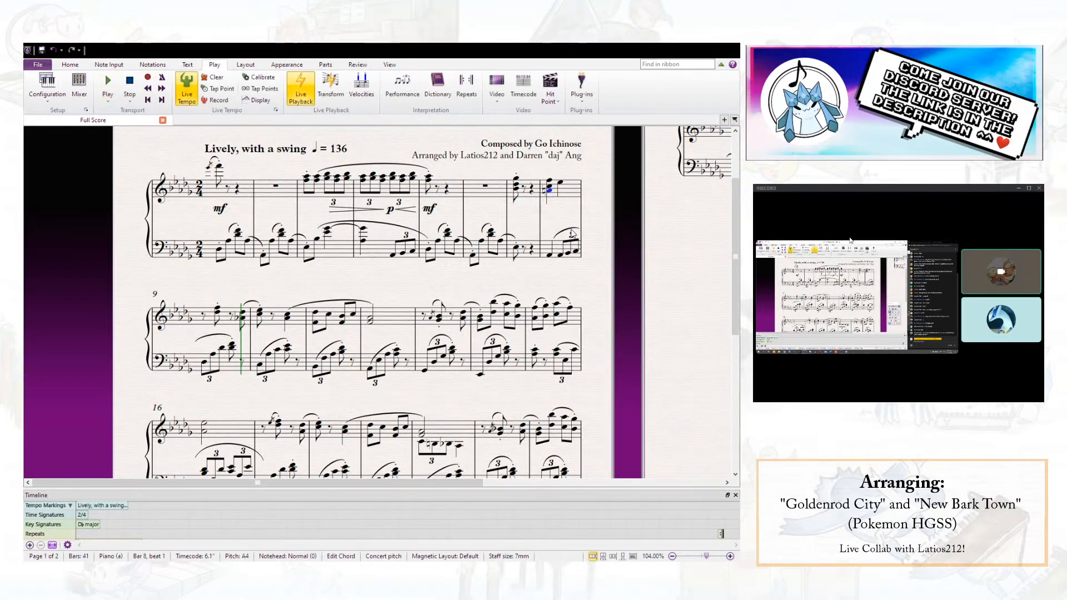
left_click(559, 255)
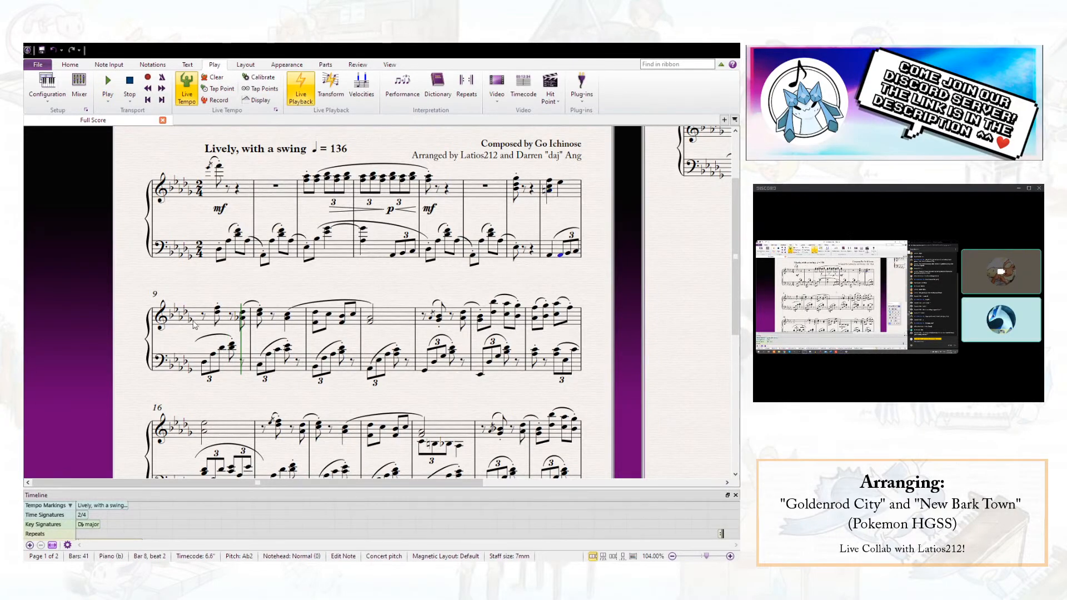
- Check the left-hand notes and the treble chord in bar 9
left_click(241, 349, "shift")
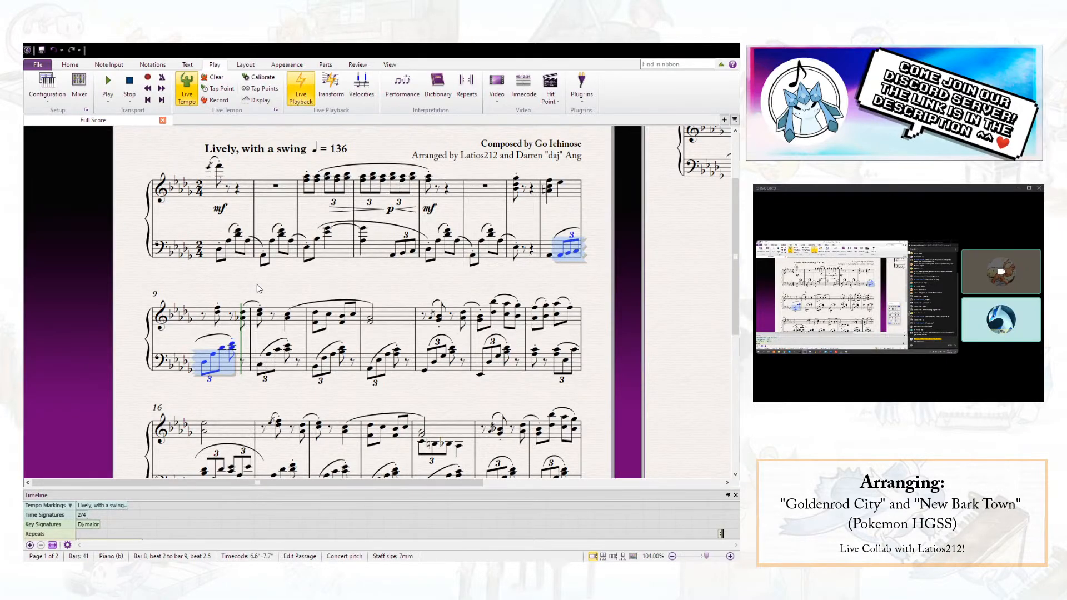
key("Escape")
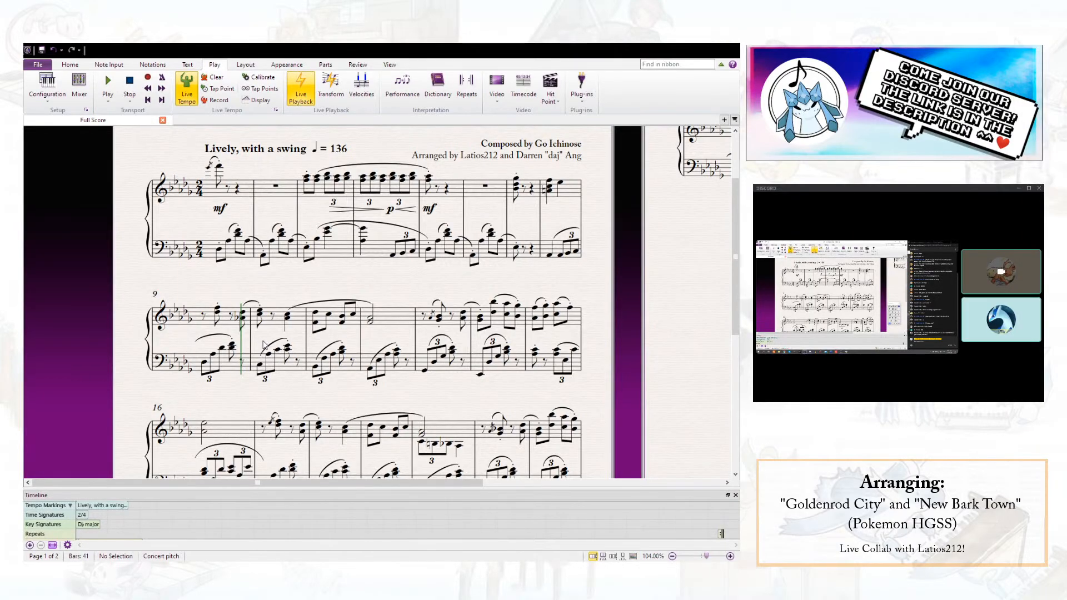
left_click(204, 363)
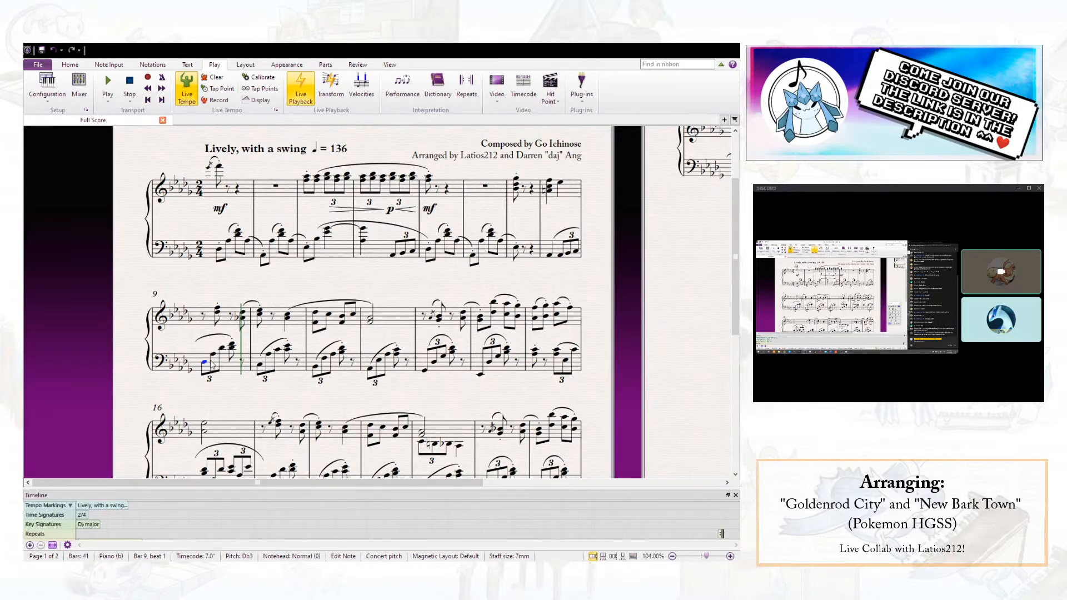
key("Right")
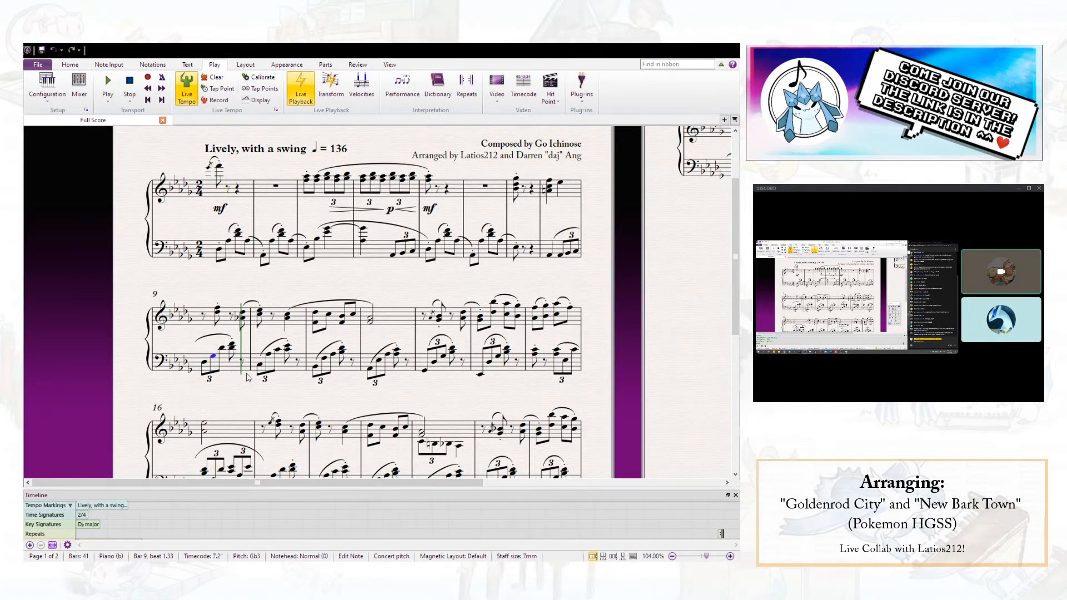
key("Right")
key("Right")
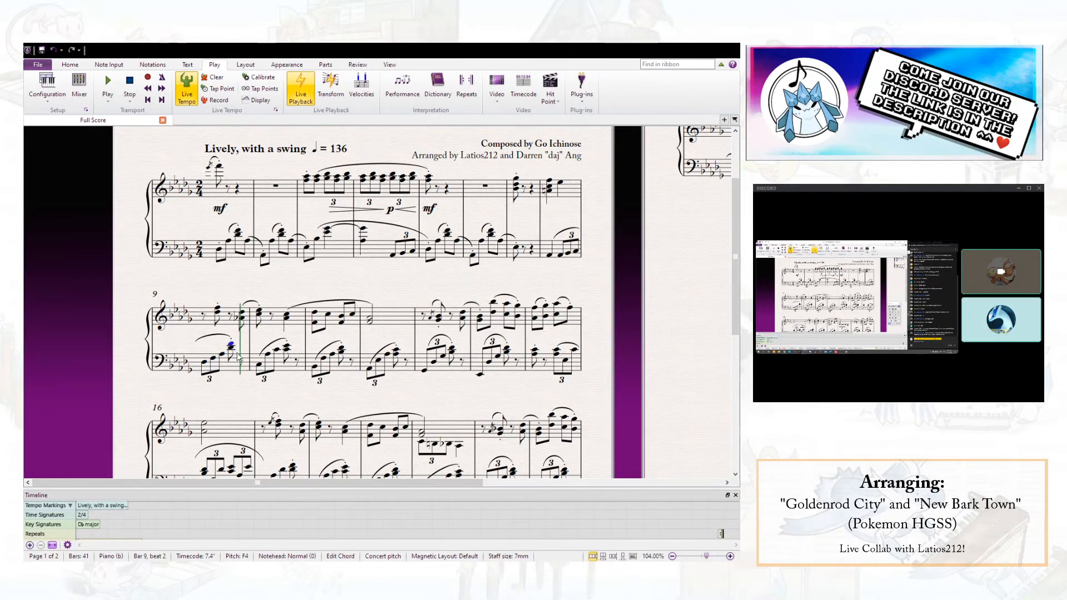
key("Escape")
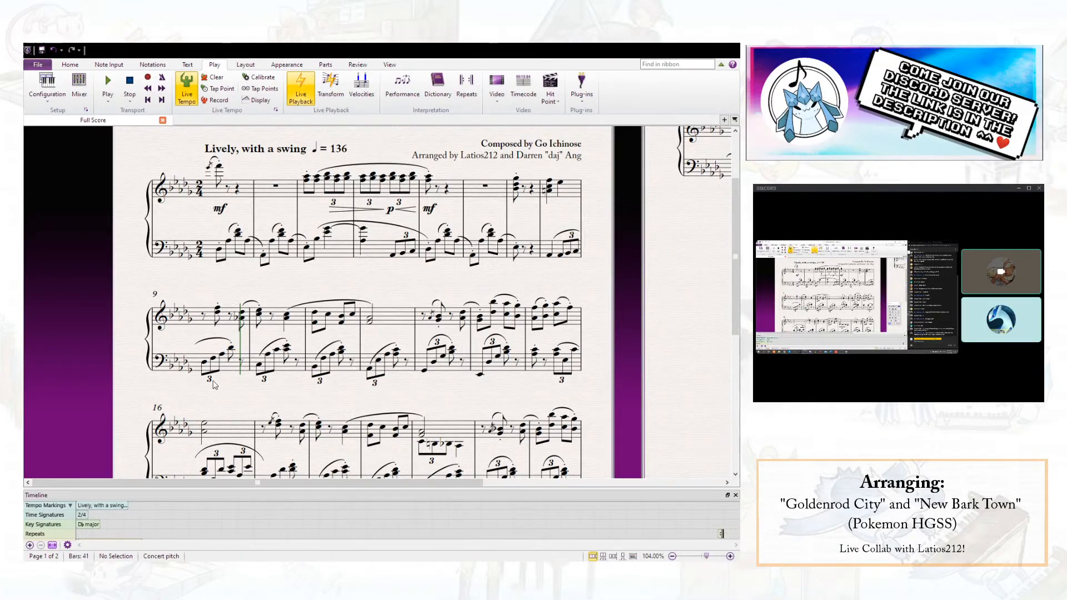
left_click(218, 313)
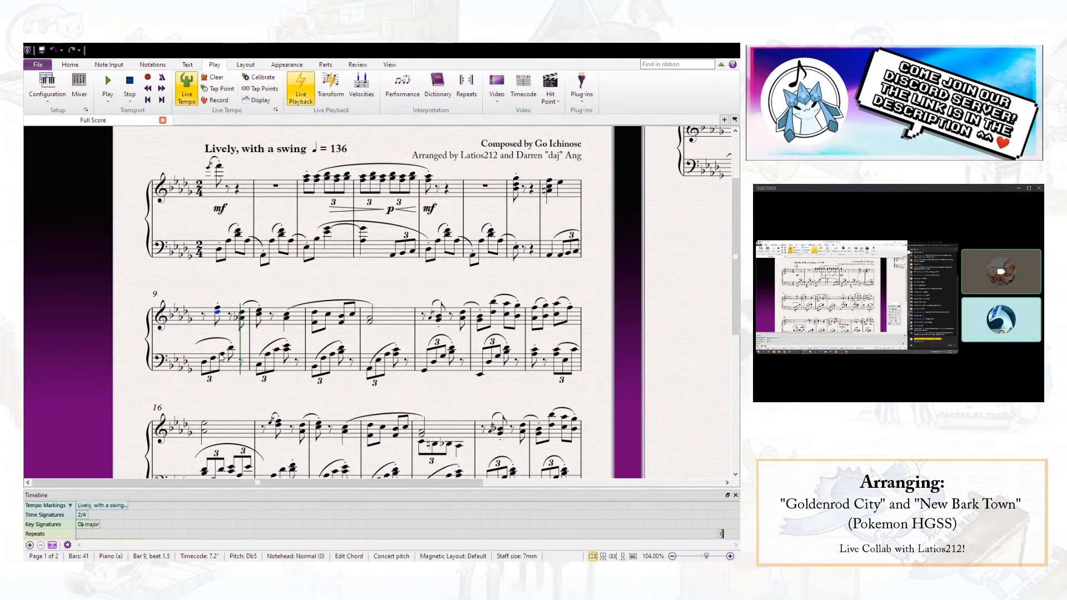
left_click(218, 308, "ctrl")
left_click(222, 354, "ctrl")
key("Escape")
- Add an sf dynamic and a diminuendo hairpin under the treble chord on beat 1 of bar 8
left_click(552, 179)
left_click(549, 181)
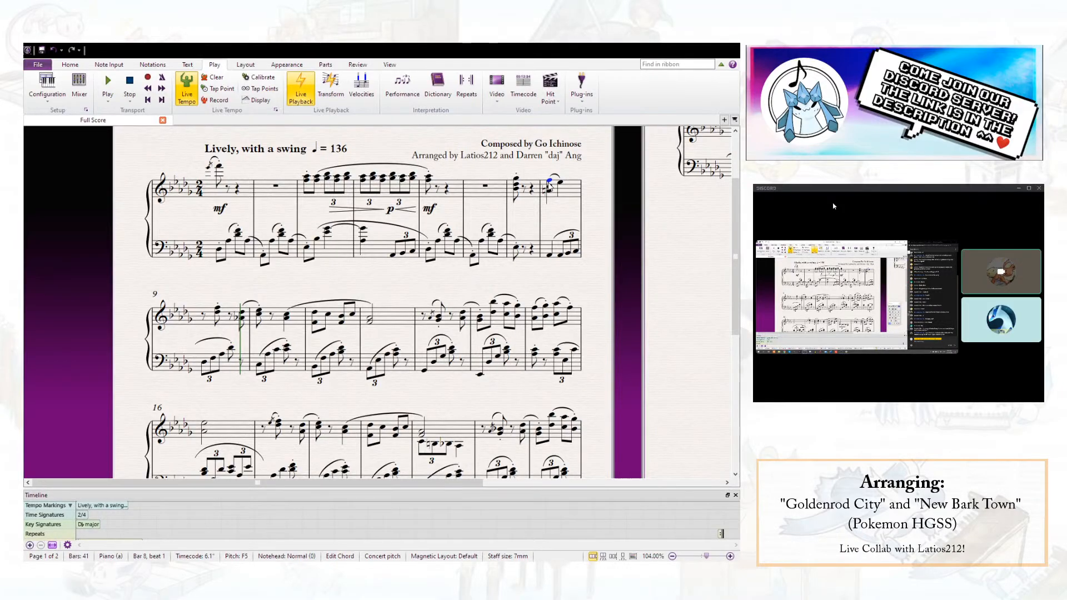
key("ctrl+e")
type("sf")
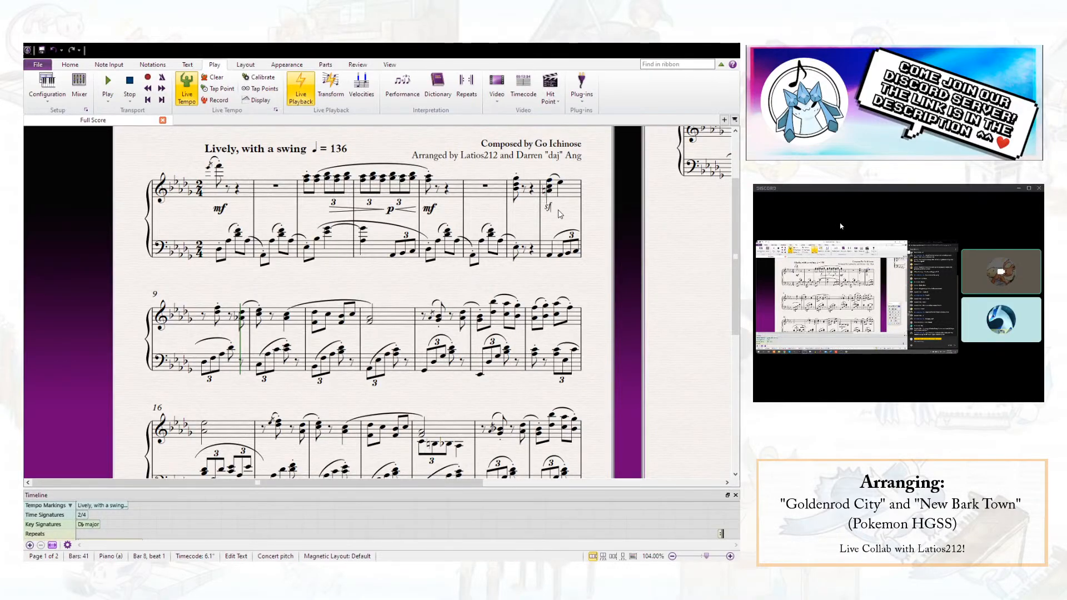
key("BackSpace")
left_click(549, 186)
key("shift+period")
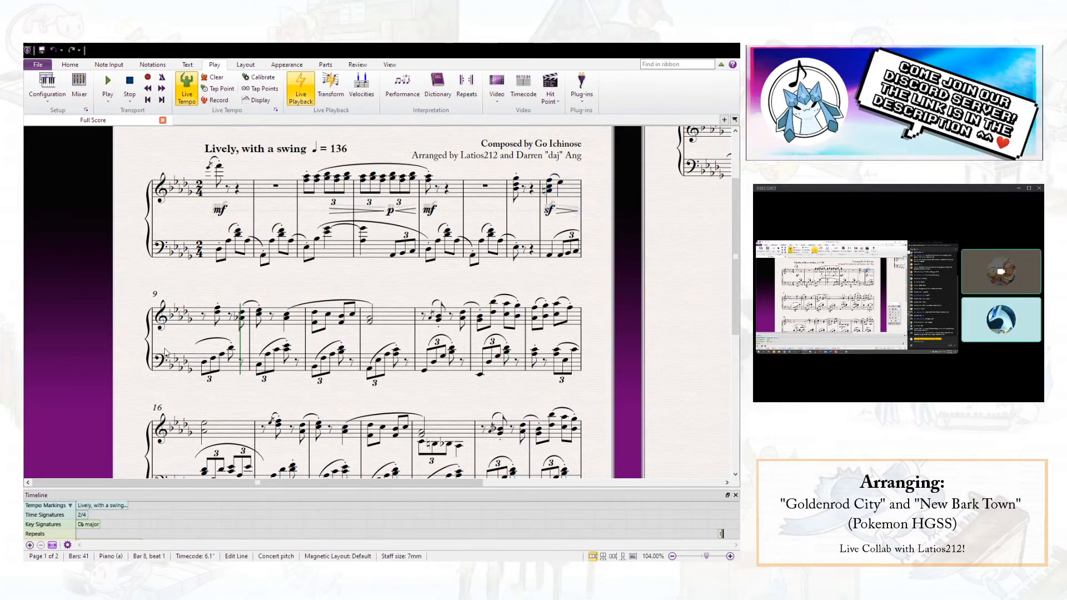
- Add an mp dynamic at the start of bar 9
left_click(205, 315)
key("ctrl+e")
key("ctrl+m")
key("ctrl+p")
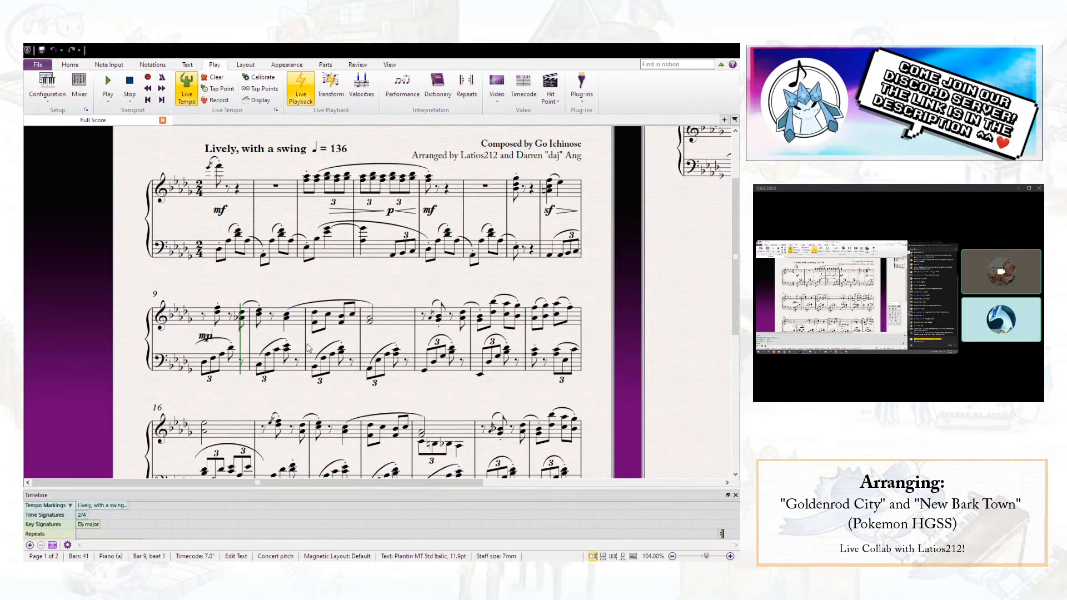
key("Escape")
key("Escape")
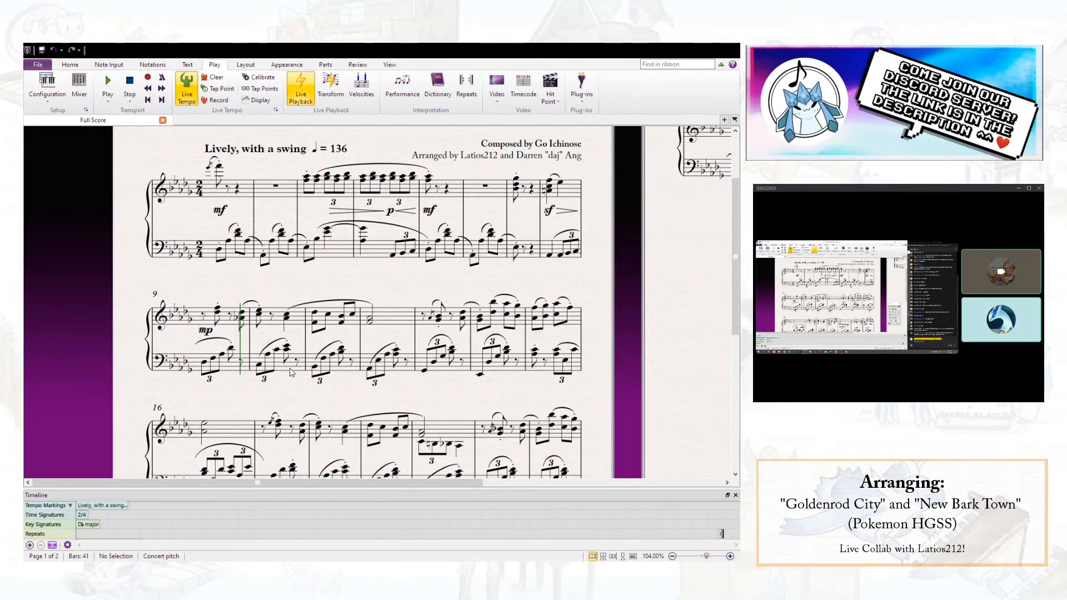
- Play back from the treble chord on beat 1 of bar 7 and stop in bar 10
left_click(289, 368)
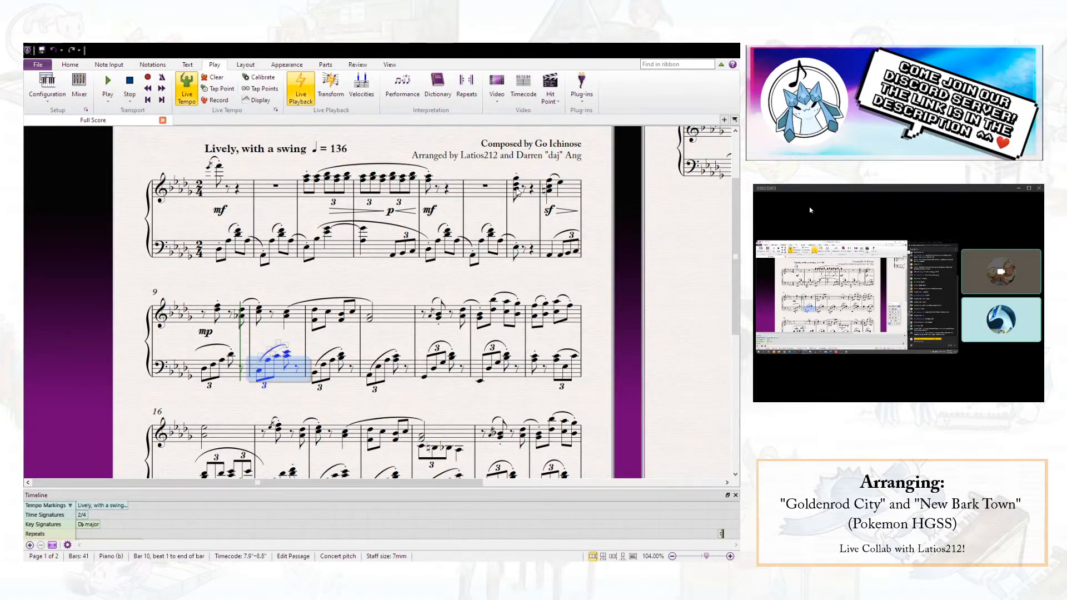
left_click(516, 190)
key("p")
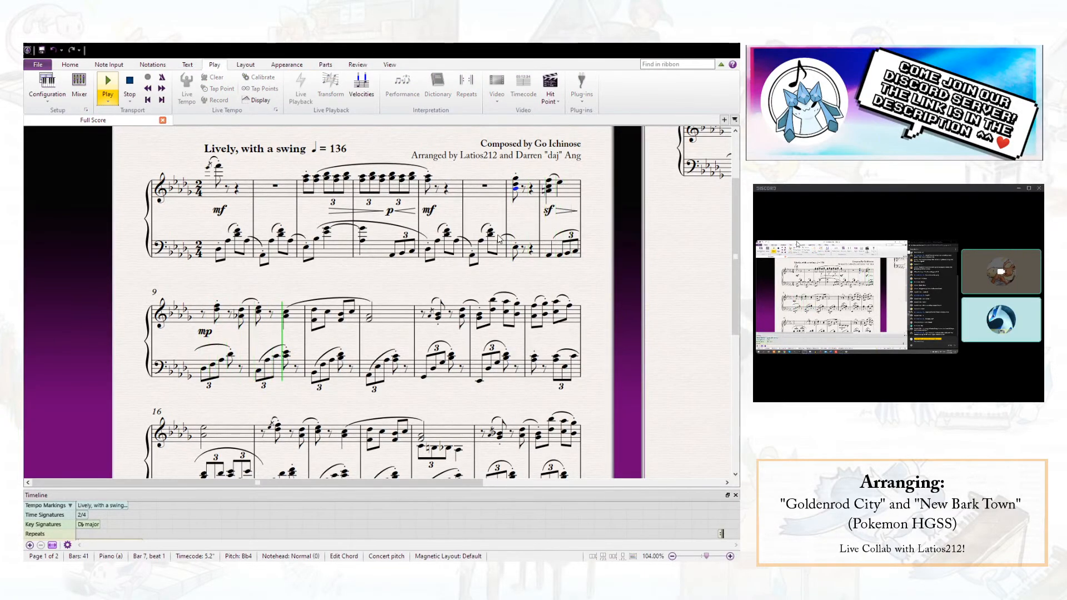
key("Escape")
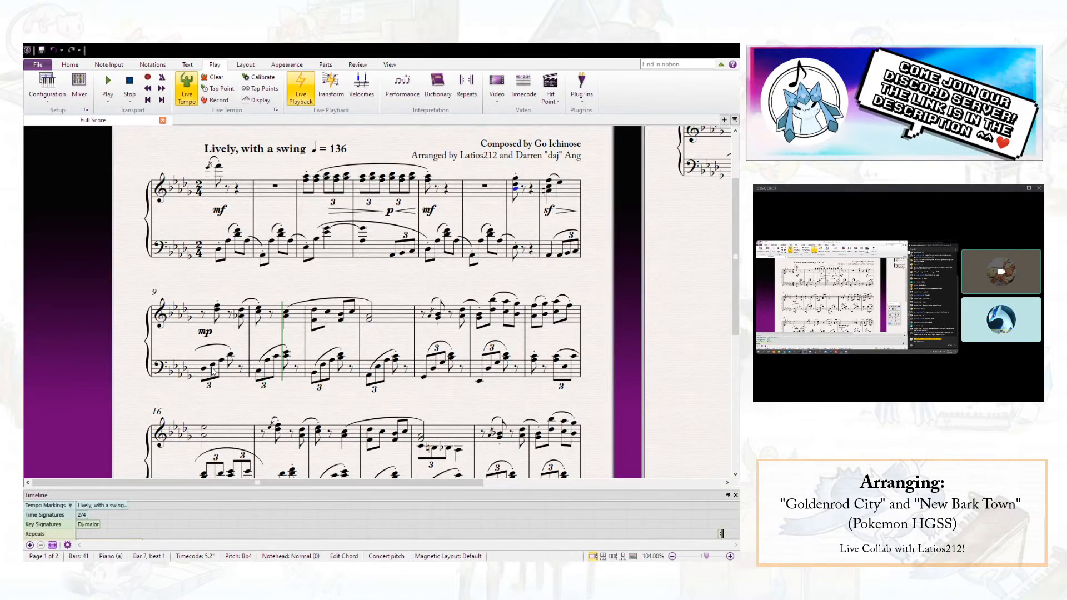
key("Escape")
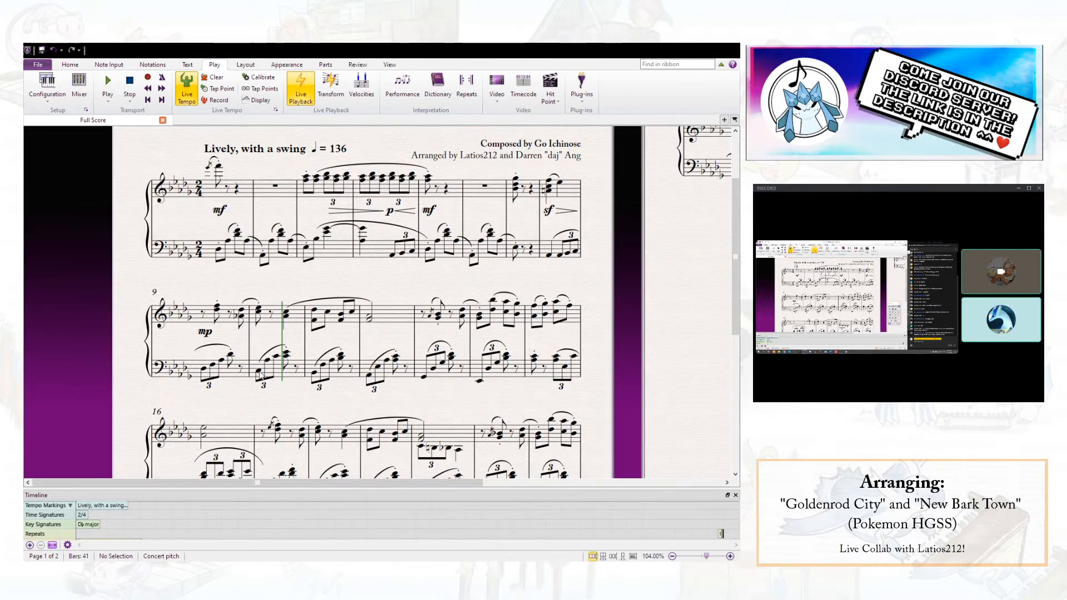
- Remove the C4 from the left-hand chord on beat 2 of bar 10, keeping the Eb4
left_click(276, 356)
left_click(286, 358, "shift")
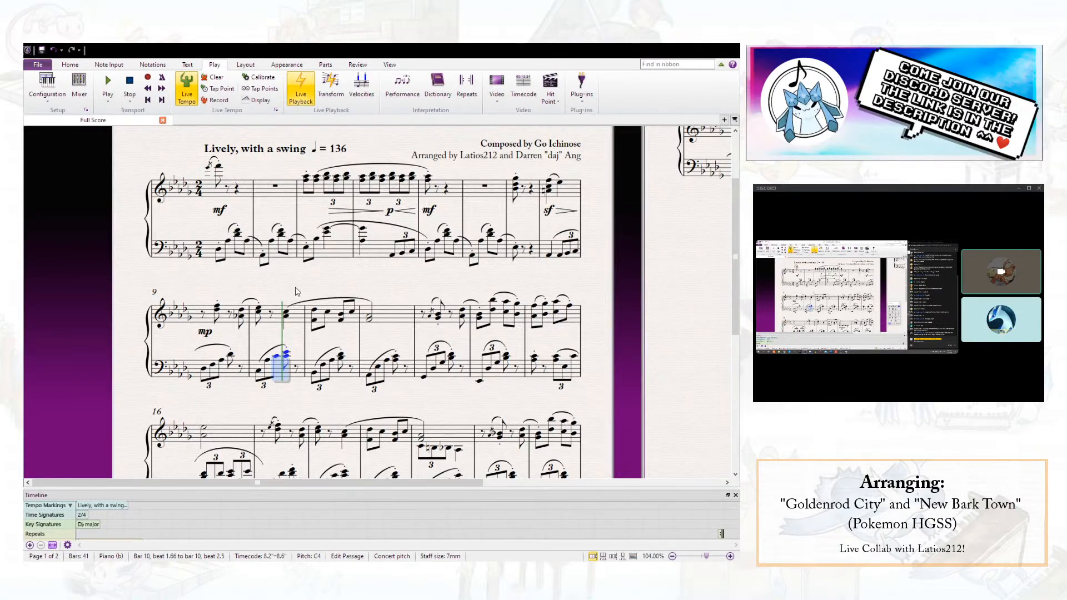
key("Escape")
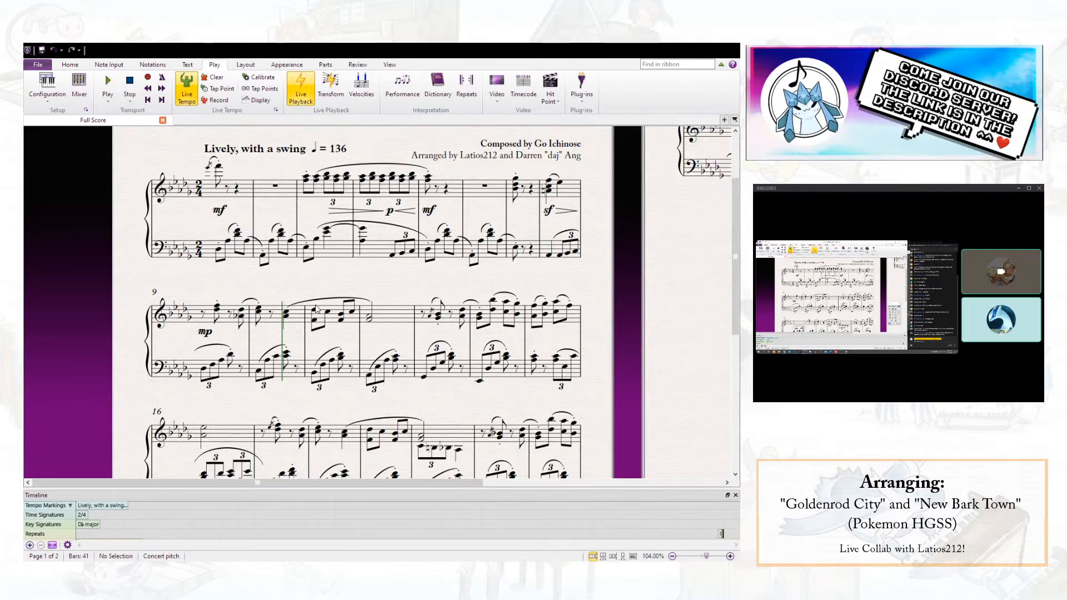
left_click(360, 345)
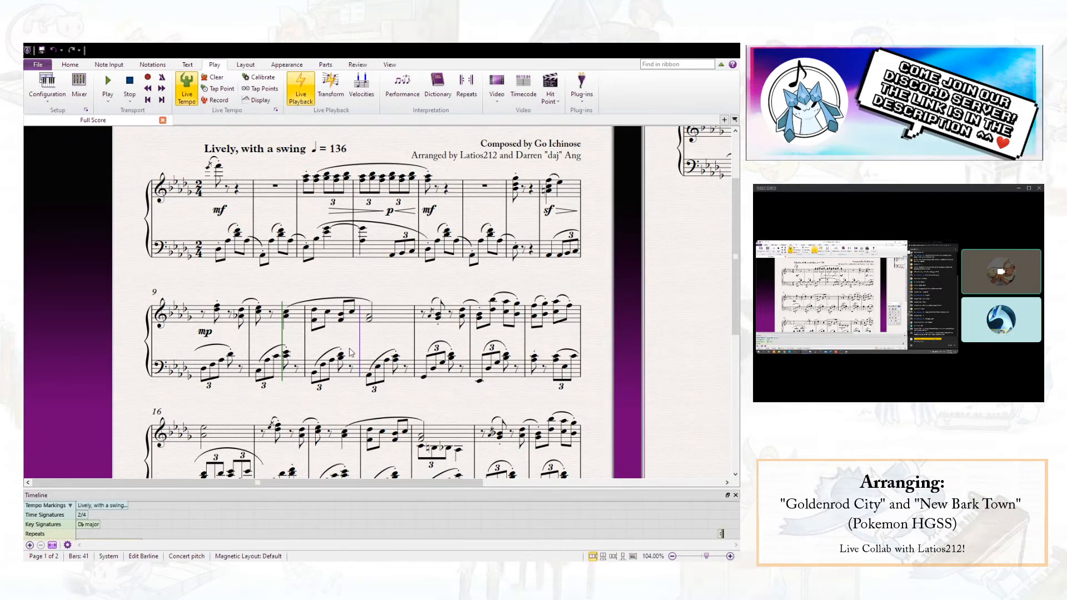
left_click(286, 356)
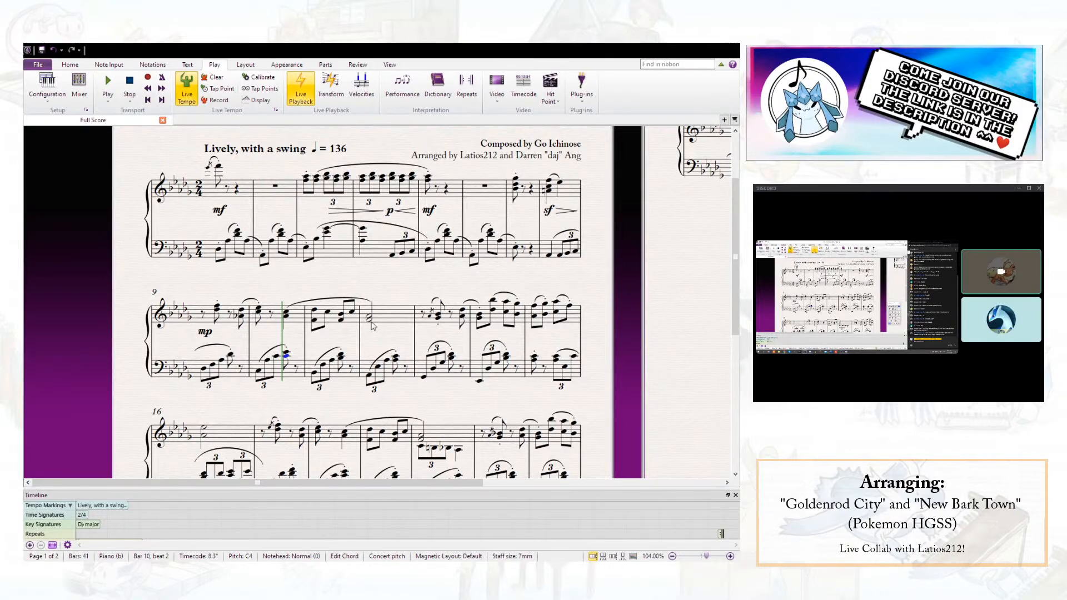
key("Escape")
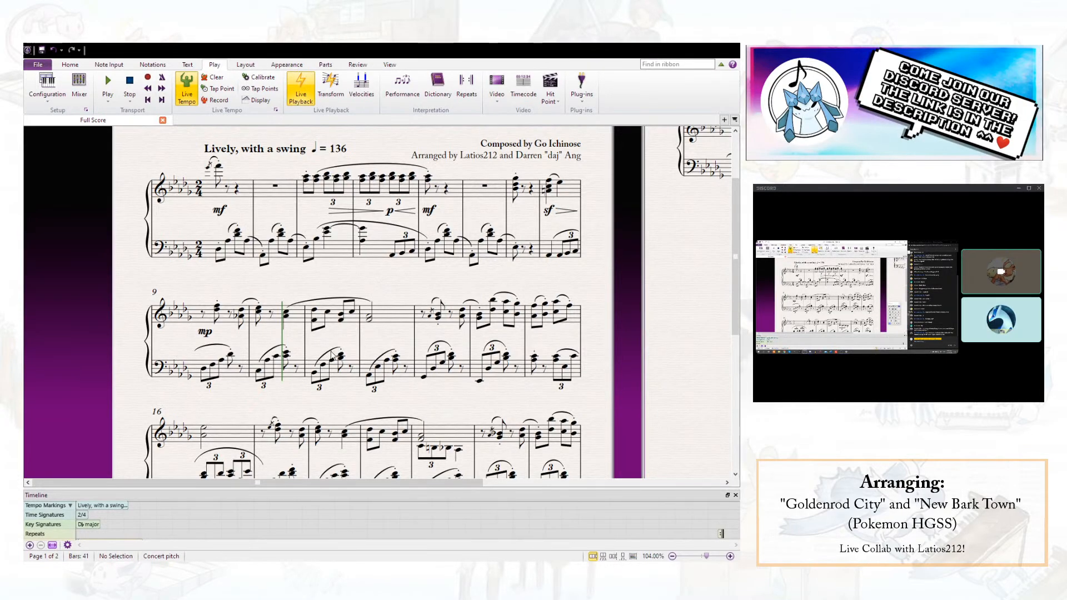
left_click(287, 353)
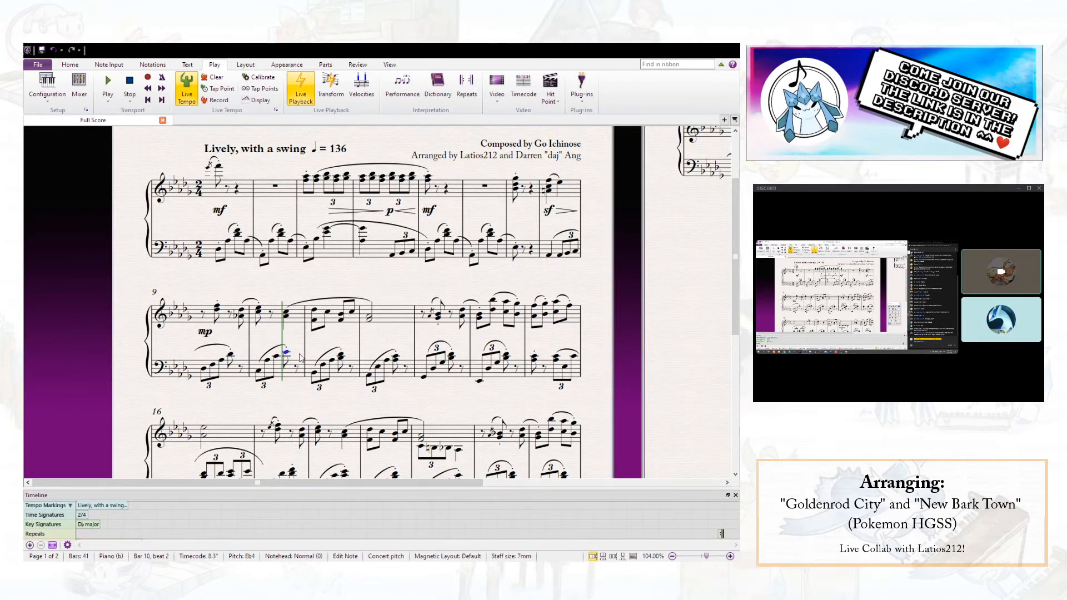
key("Escape")
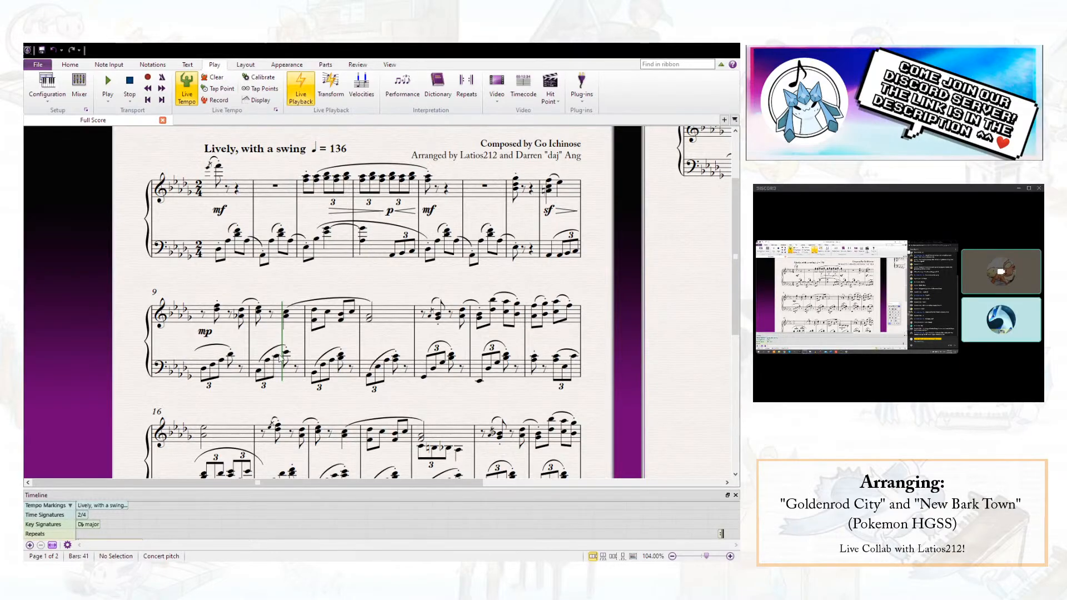
- Add a pedal line under the left-hand notes of bar 10, from beat 1 to beat 2
left_click(261, 375)
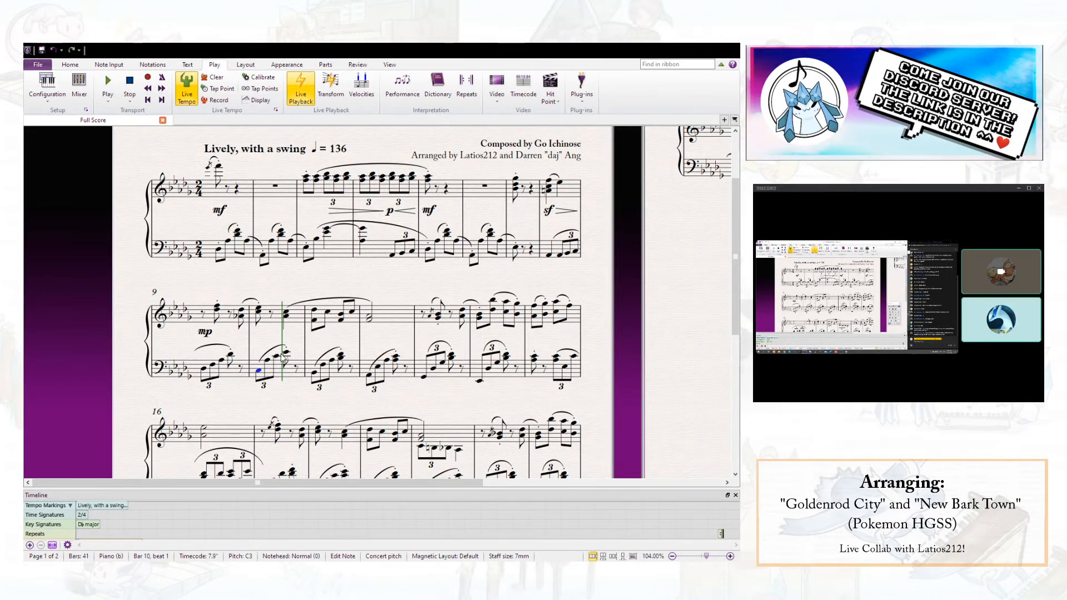
left_click(286, 354, "shift")
key("l")
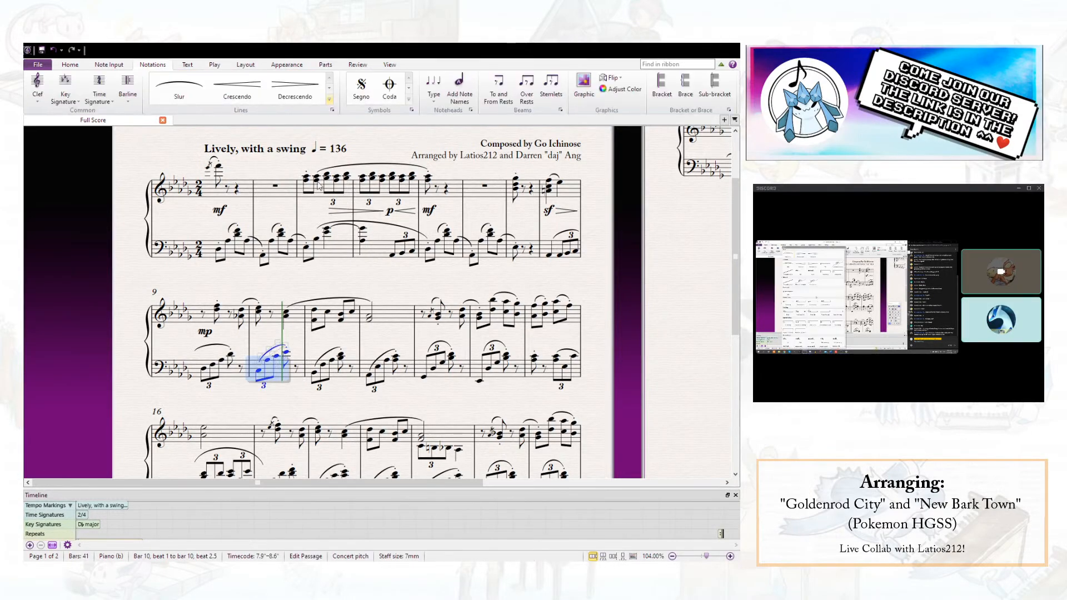
left_click(181, 386)
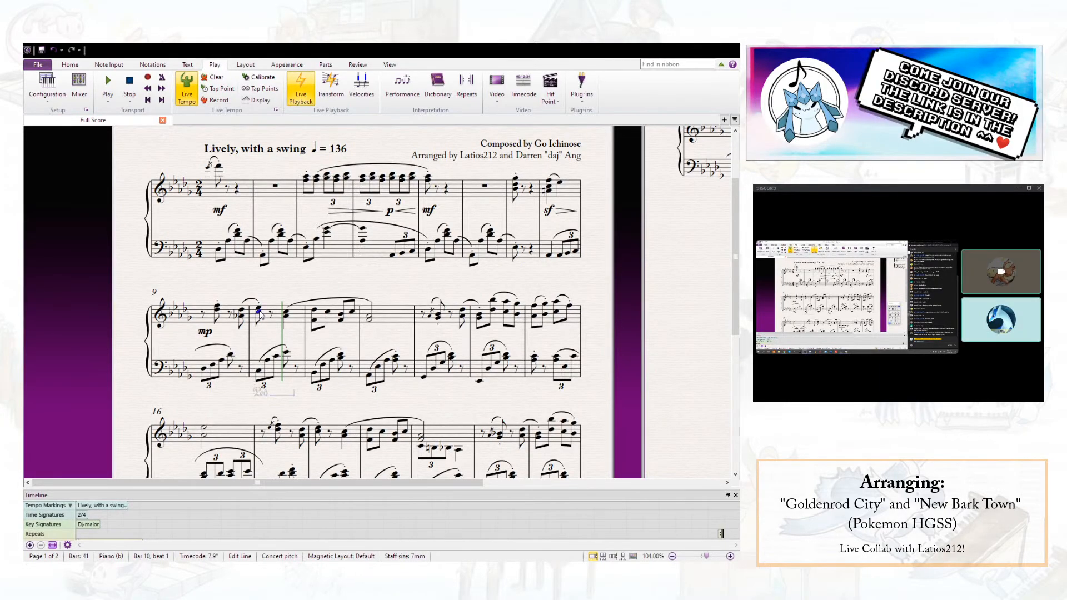
- Play back from the start of bar 10, stop, and shorten that bar's pedal line
left_click(259, 313)
key("p")
key("Escape")
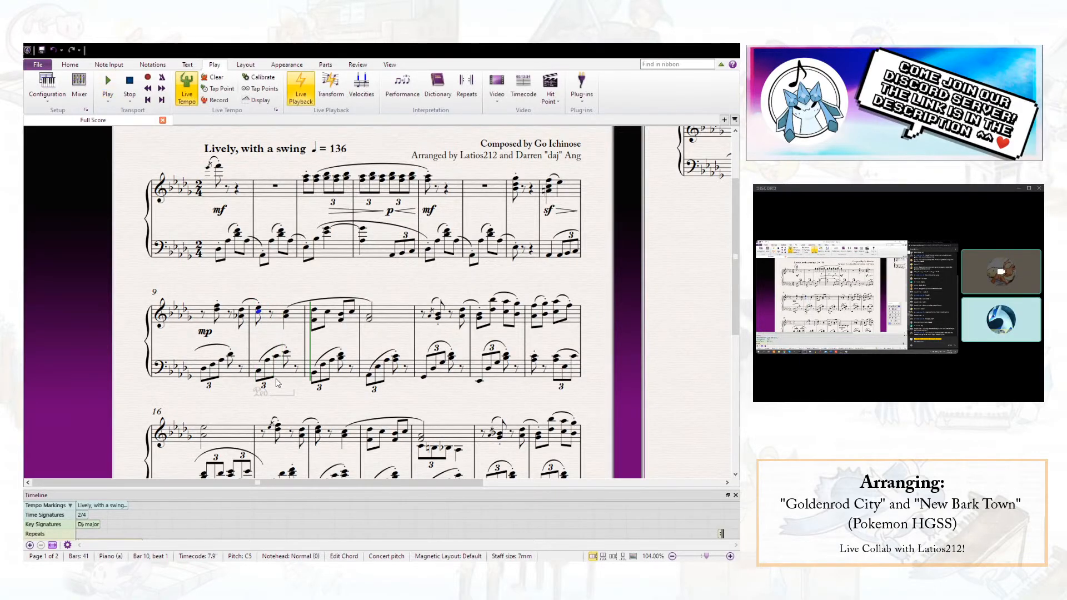
left_click(283, 396)
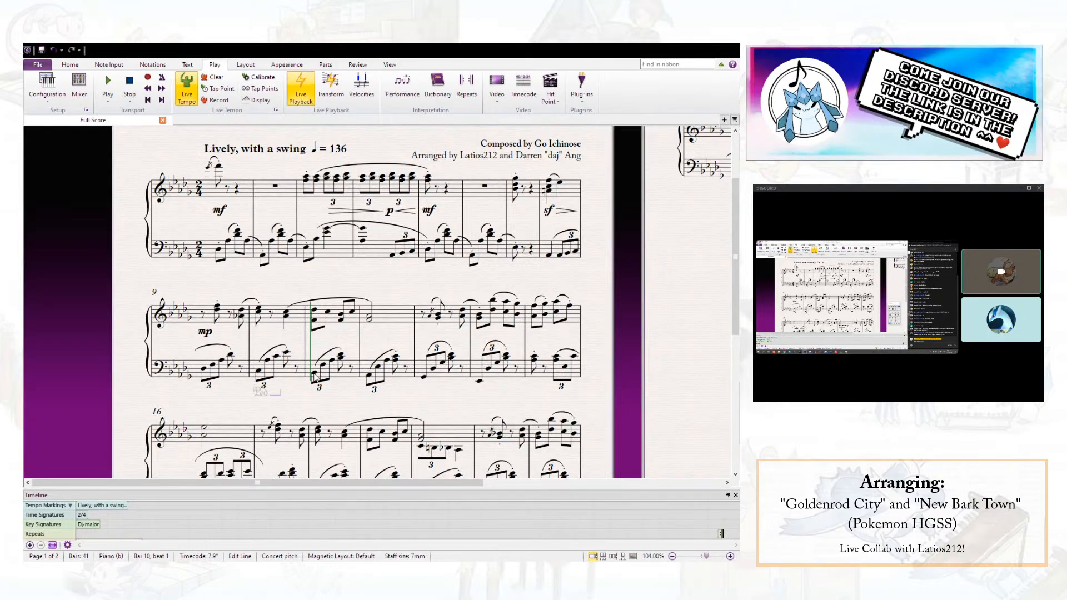
- Copy the shortened pedal line to the first left-hand notes of bars 9, 11 and 12
left_click(201, 373, "alt")
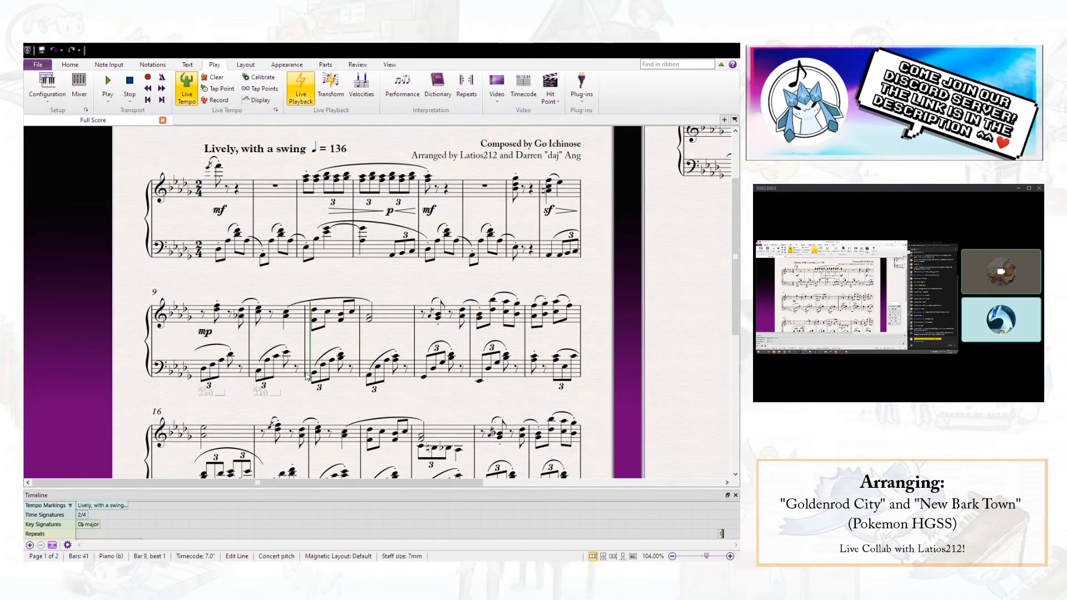
left_click(314, 374)
key("ctrl+v")
left_click(370, 380, "alt")
- Play back from the first left-hand note of bar 9 and stop in bar 12
left_click(204, 371)
key("space")
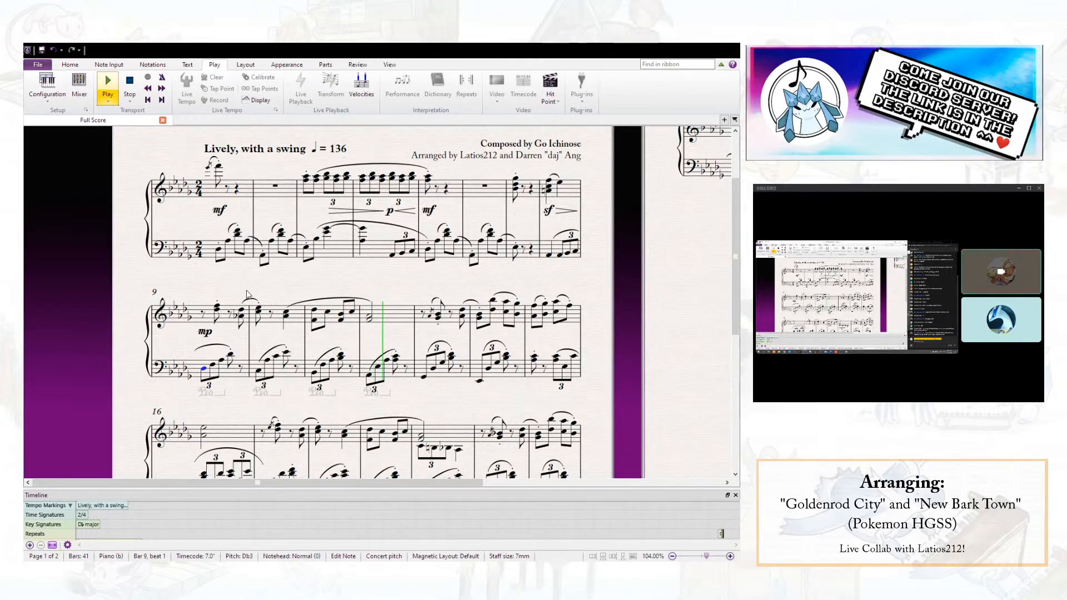
key("space")
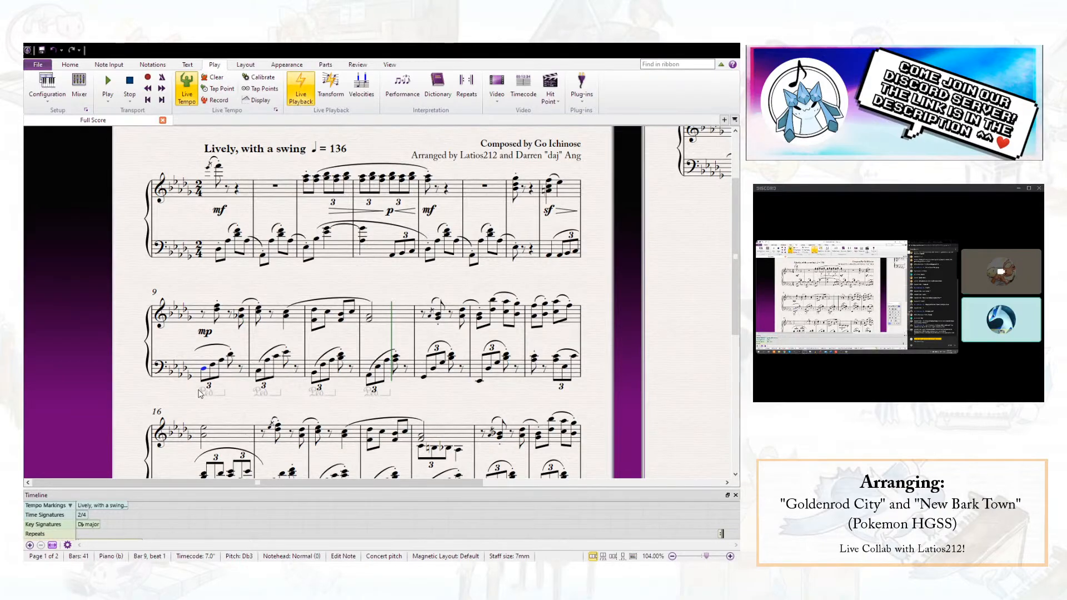
- Delete the four pedal lines under bars 9 to 12
left_click(222, 394)
left_click(279, 396, "ctrl")
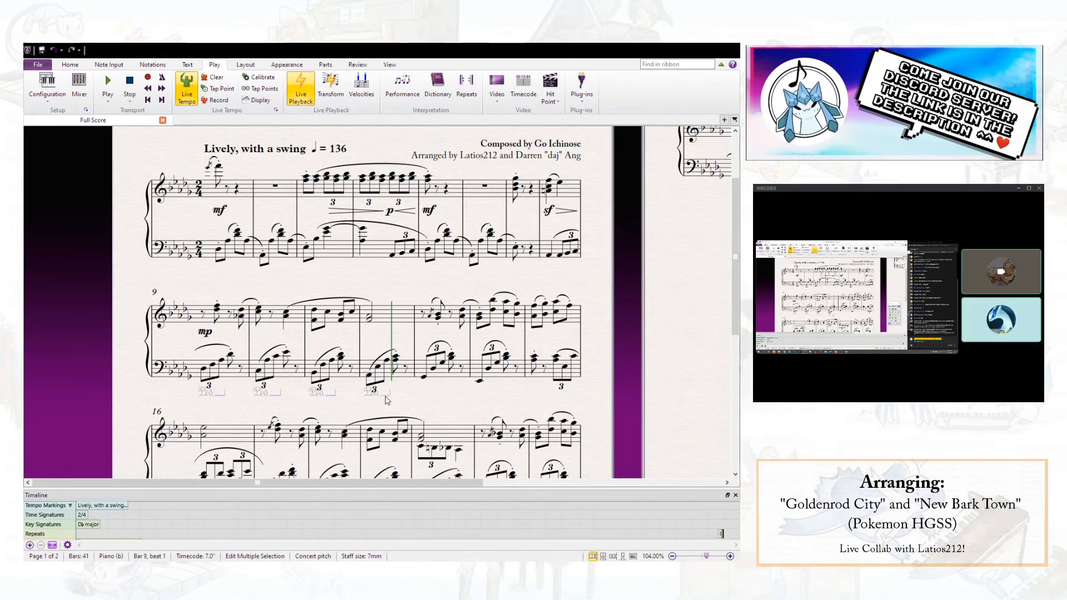
key("Delete")
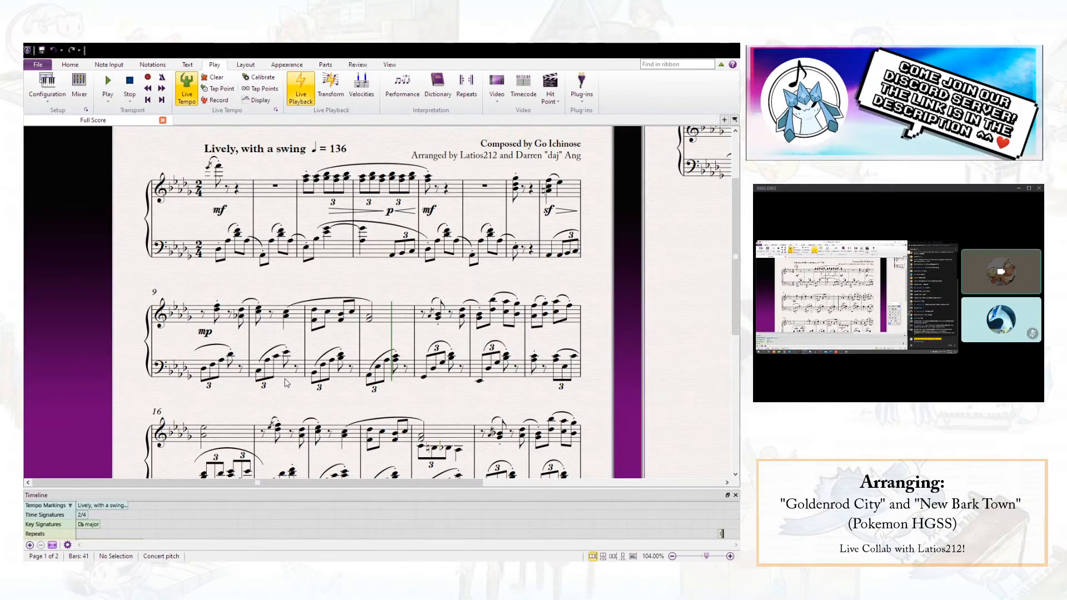
- Check the left-hand notes in bars 11 and 12, including bar 12's triplet run together with its right-hand chord
left_click(341, 354)
key("Escape")
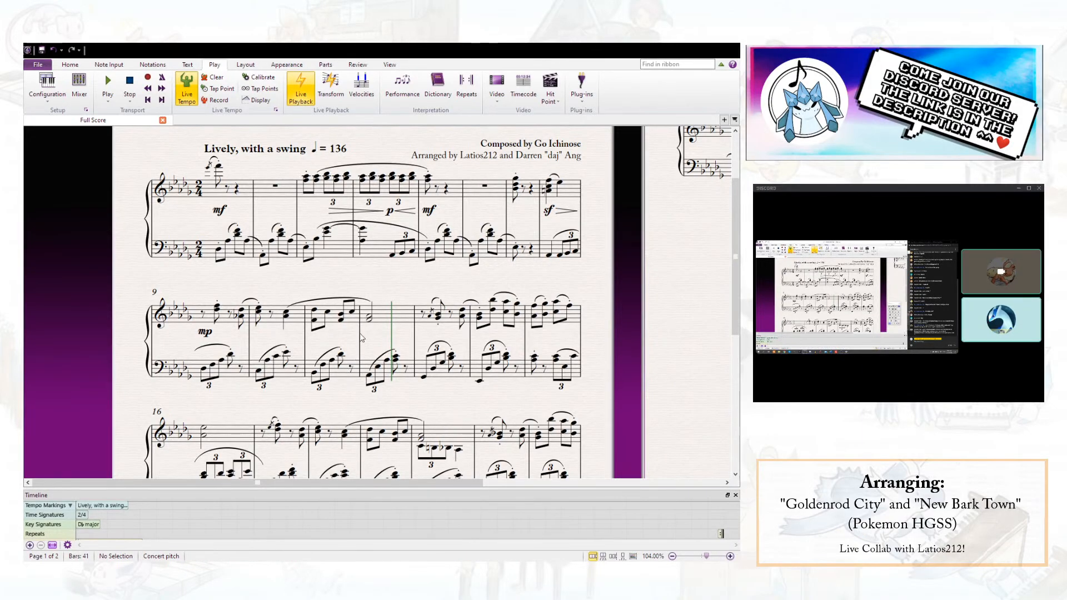
left_click(395, 360)
key("alt+Up")
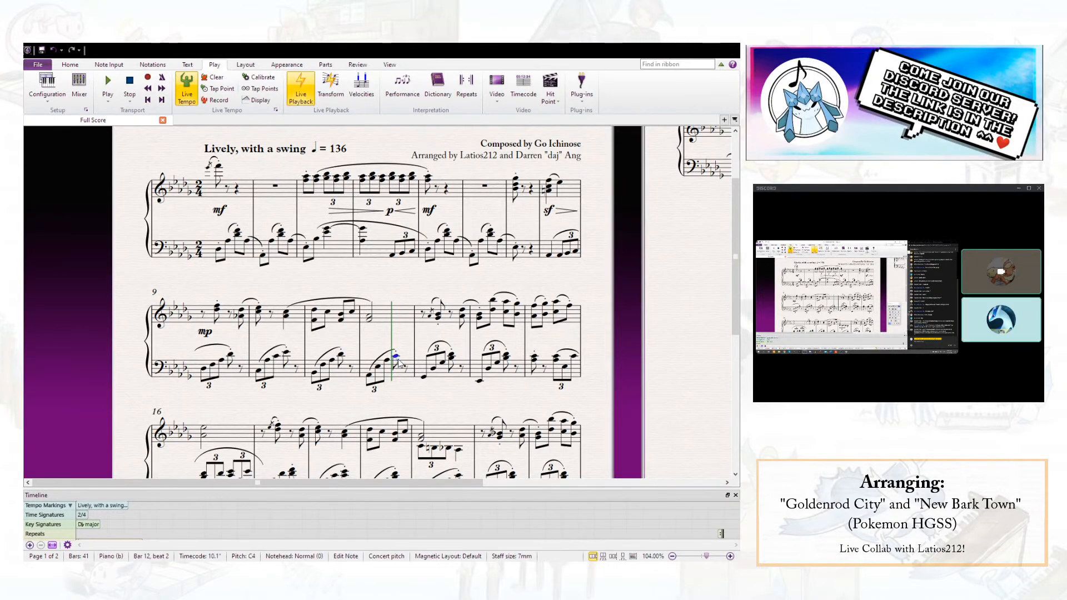
left_click(369, 378, "shift")
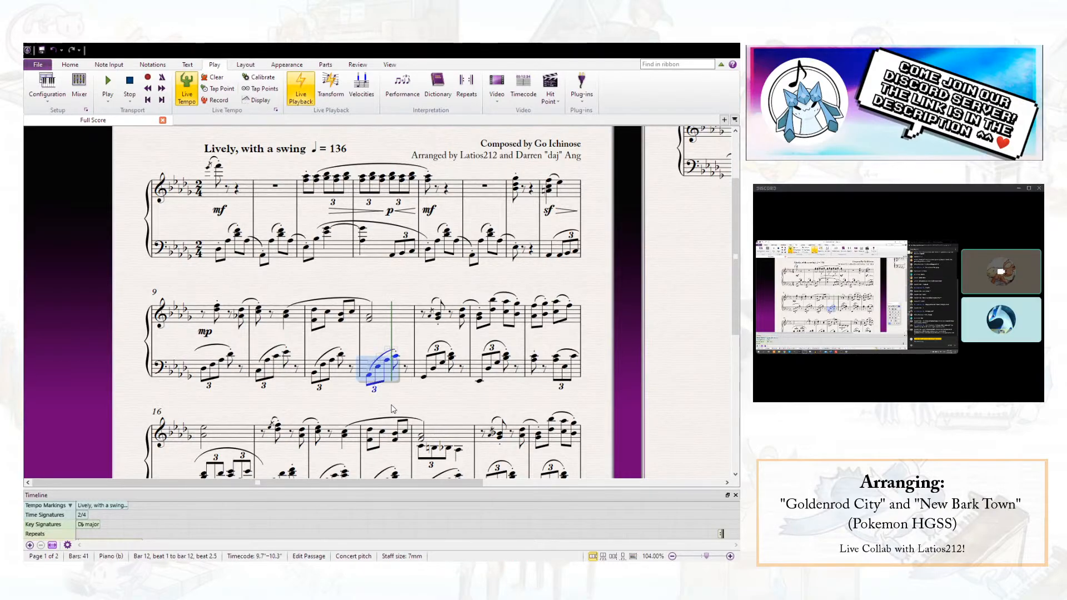
left_click(380, 318, "shift")
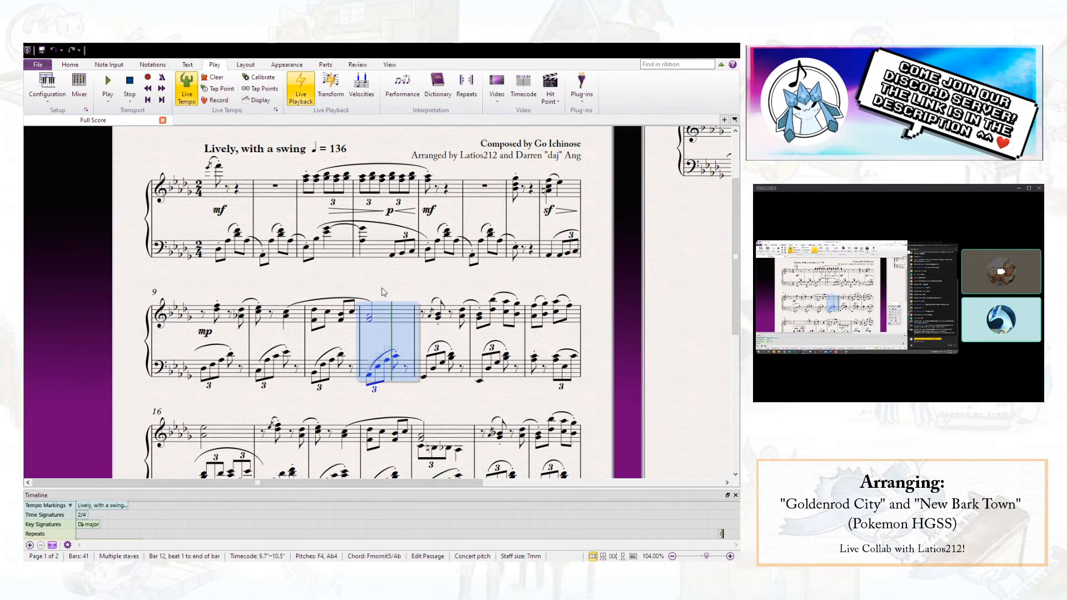
key("Escape")
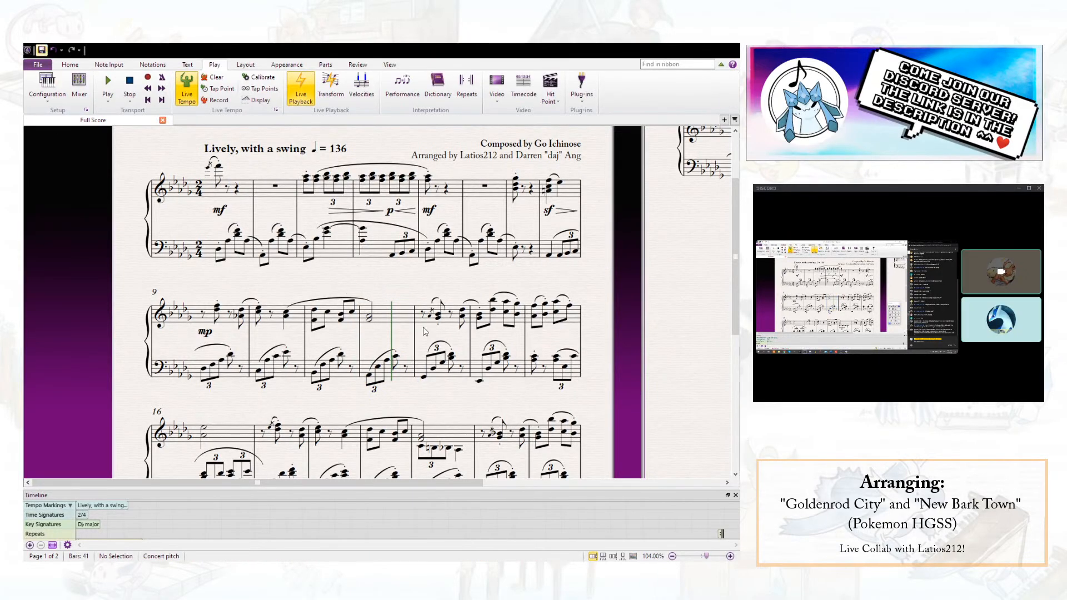
- Play back from the right-hand chord that opens bar 12, stop within the bar, and save the score
left_click(368, 319)
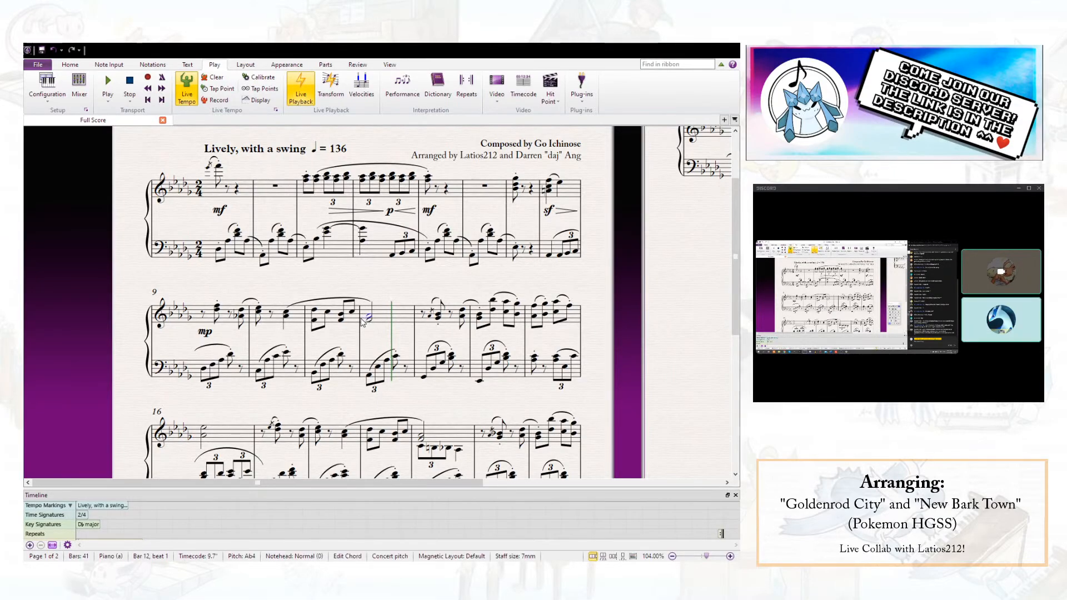
key("space")
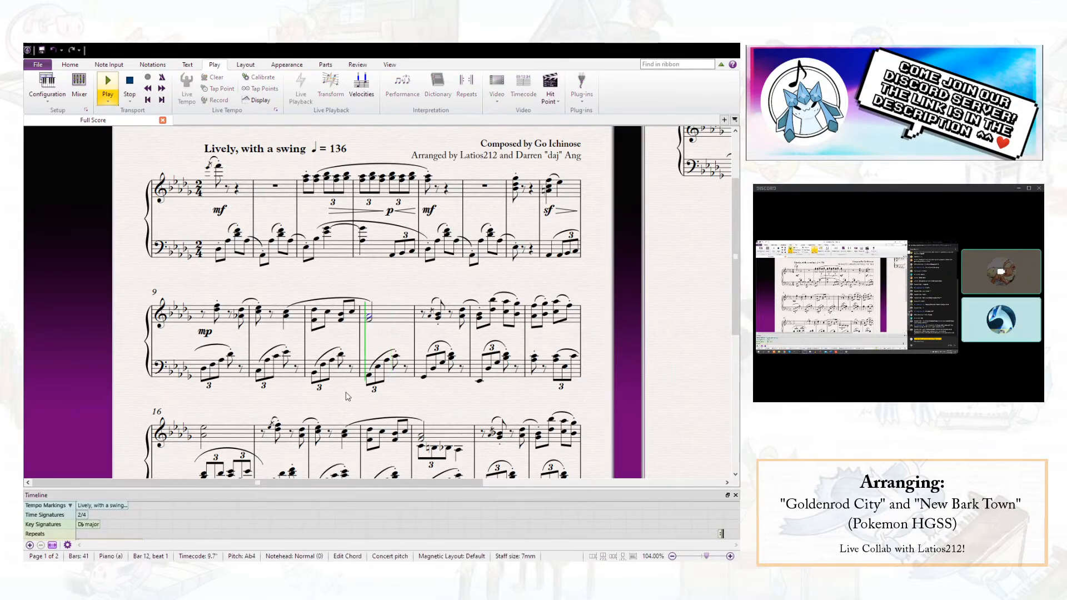
key("space")
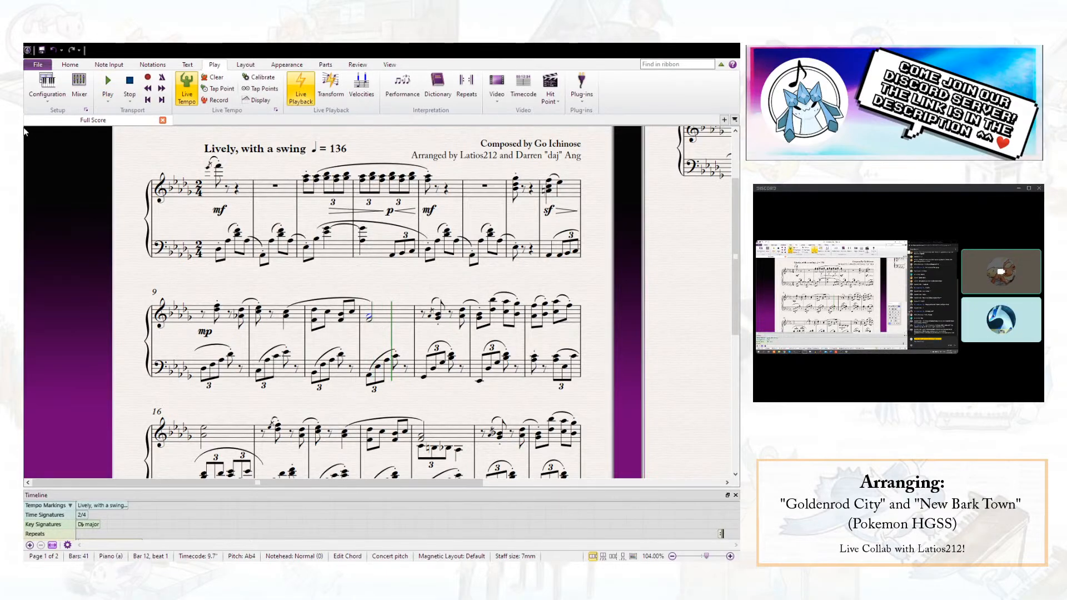
left_click(42, 50)
- Check the beat 2 left-hand notes of bars 13 to 15 and the upper left-hand voice in bar 16
key("alt+Down")
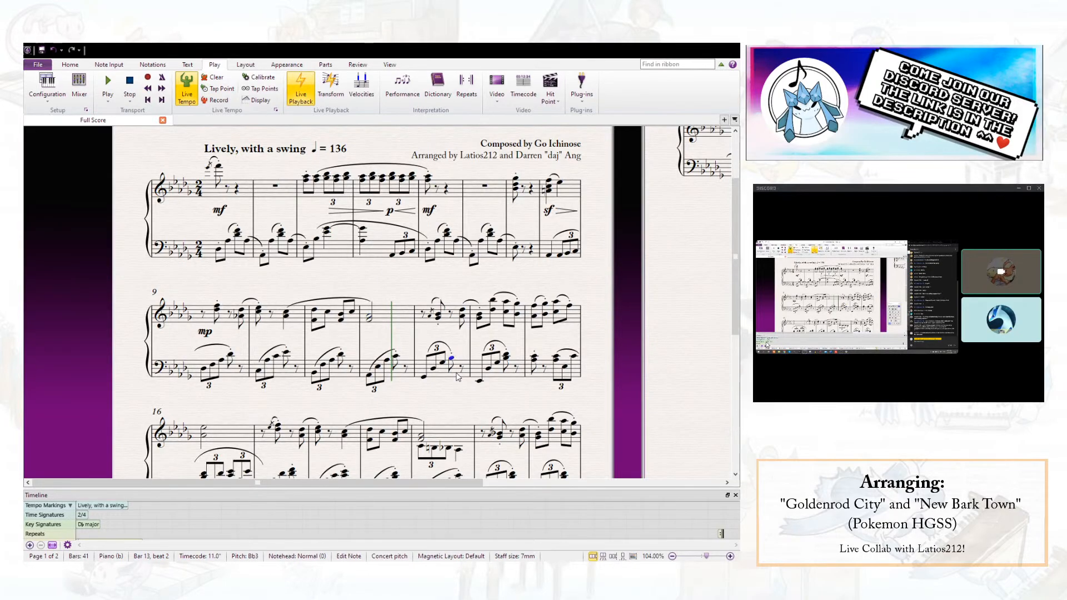
left_click(506, 357)
left_click(553, 360)
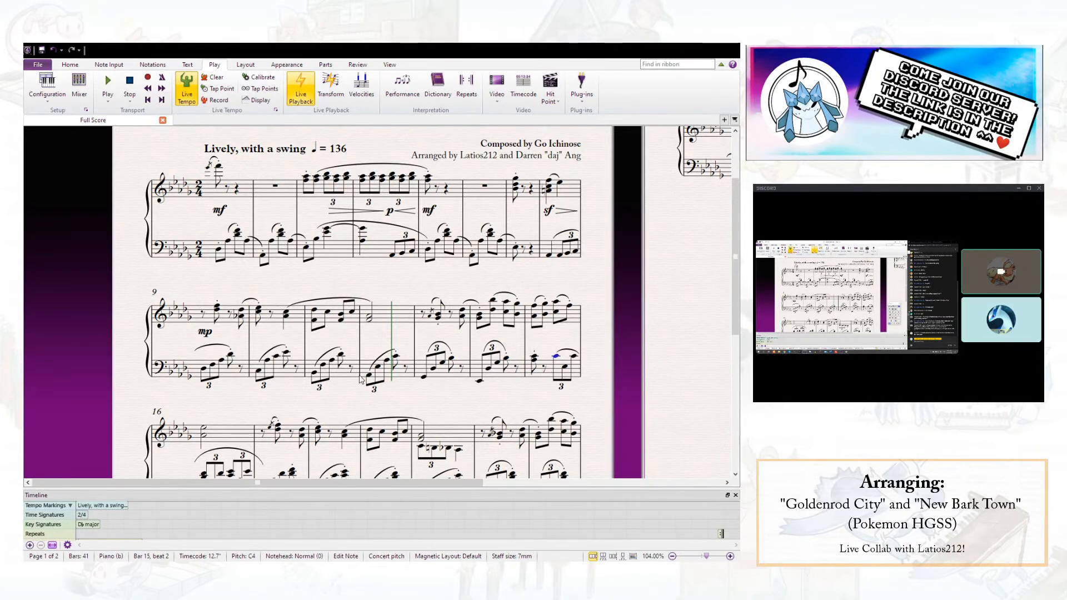
scroll(328, 381, "down", 3)
left_click(203, 324)
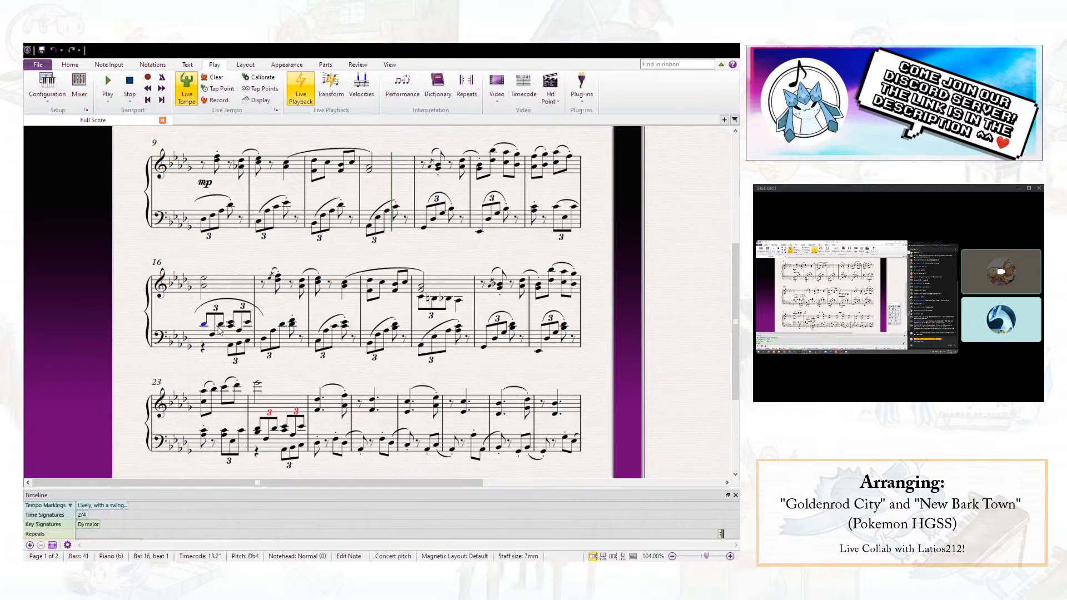
left_click(229, 326)
scroll(327, 343, "up", 3)
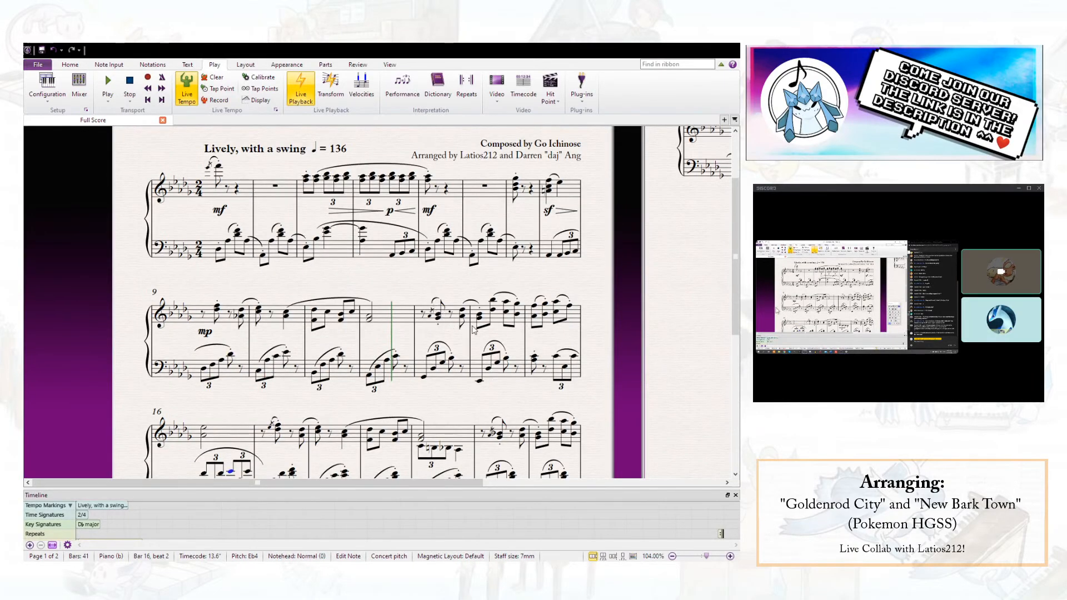
key("Escape")
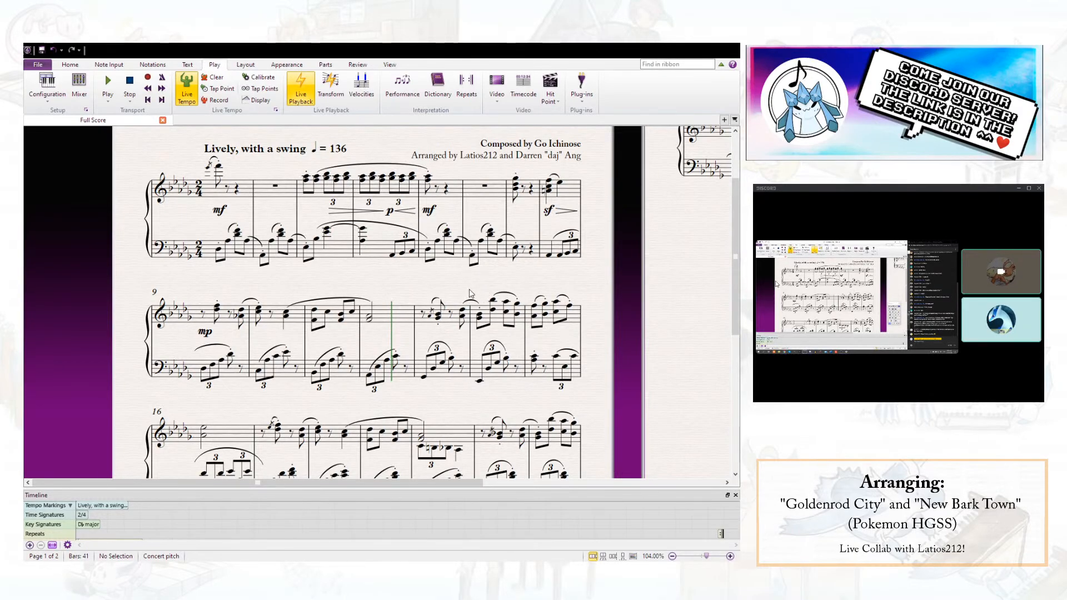
- Delete the lower notes from the off-beat right-hand chords in bars 14 and 15, and save the score
left_click(492, 309)
left_click(517, 315, "ctrl")
left_click(546, 315, "ctrl")
key("Delete")
left_click(523, 284)
left_click(42, 51)
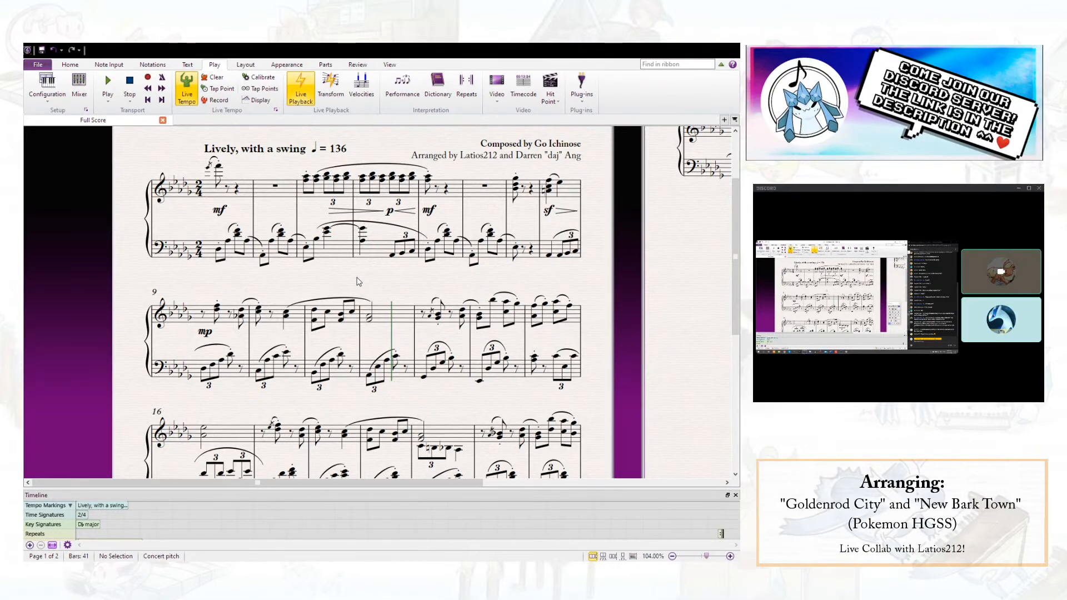
- Check the right-hand chords on the main beats of bars 14 and 15
left_click(481, 315)
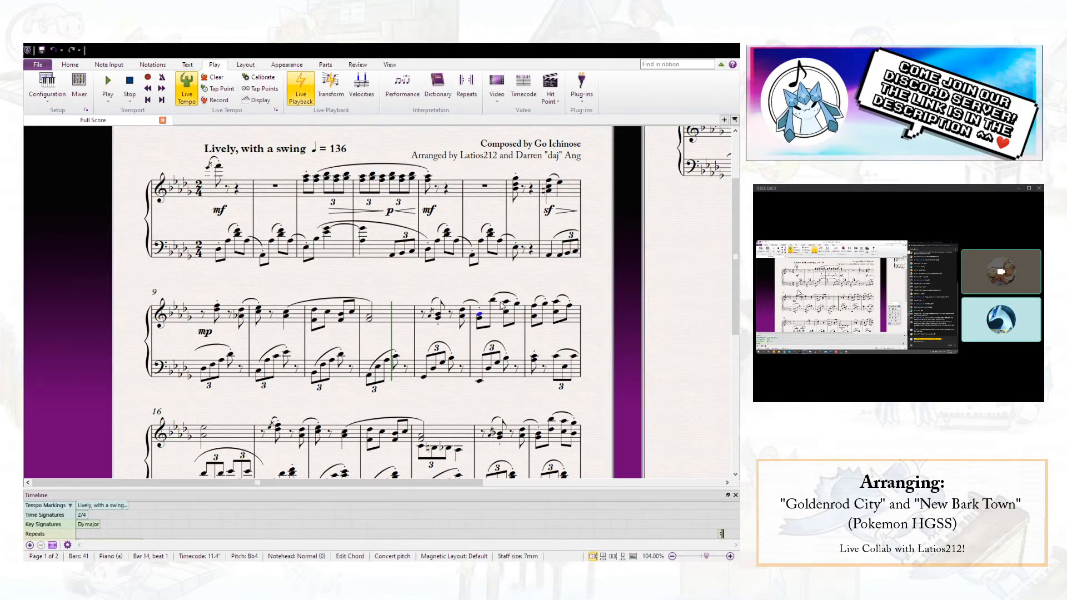
left_click(506, 302)
left_click(536, 306)
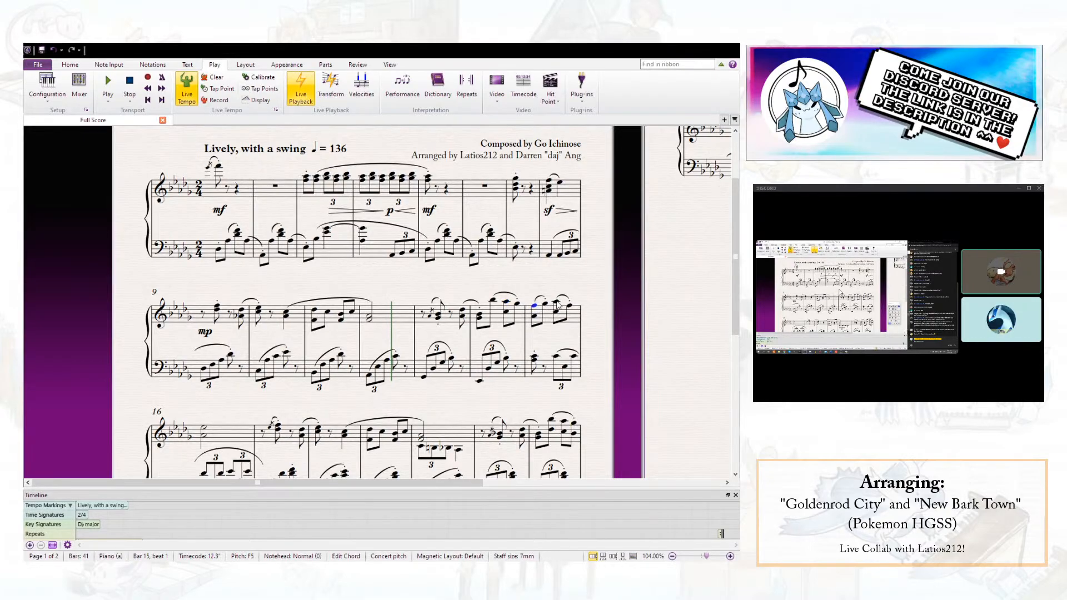
left_click(557, 303)
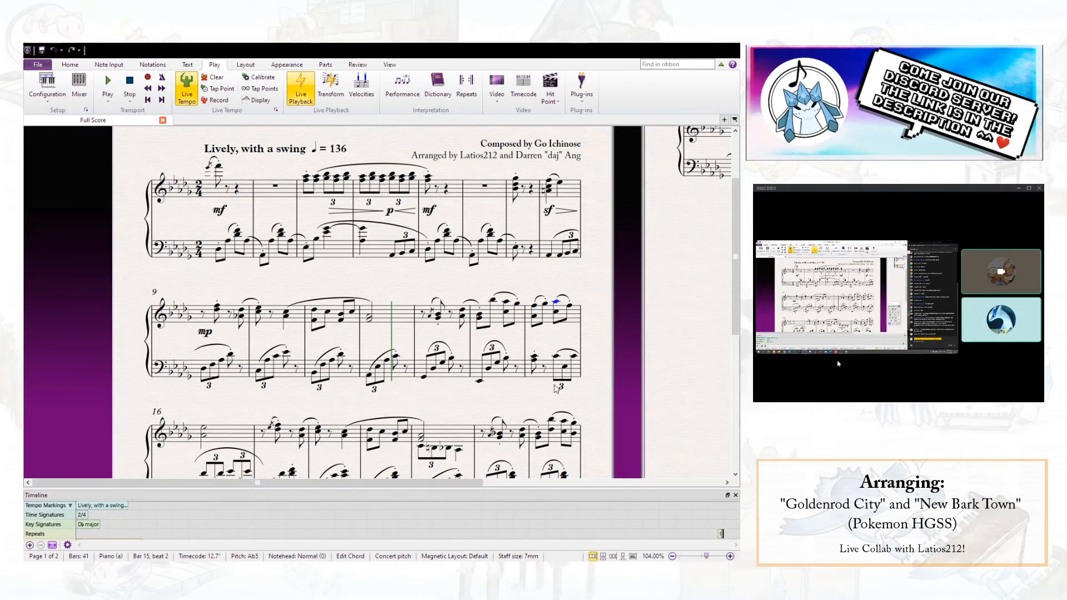
left_click(514, 280)
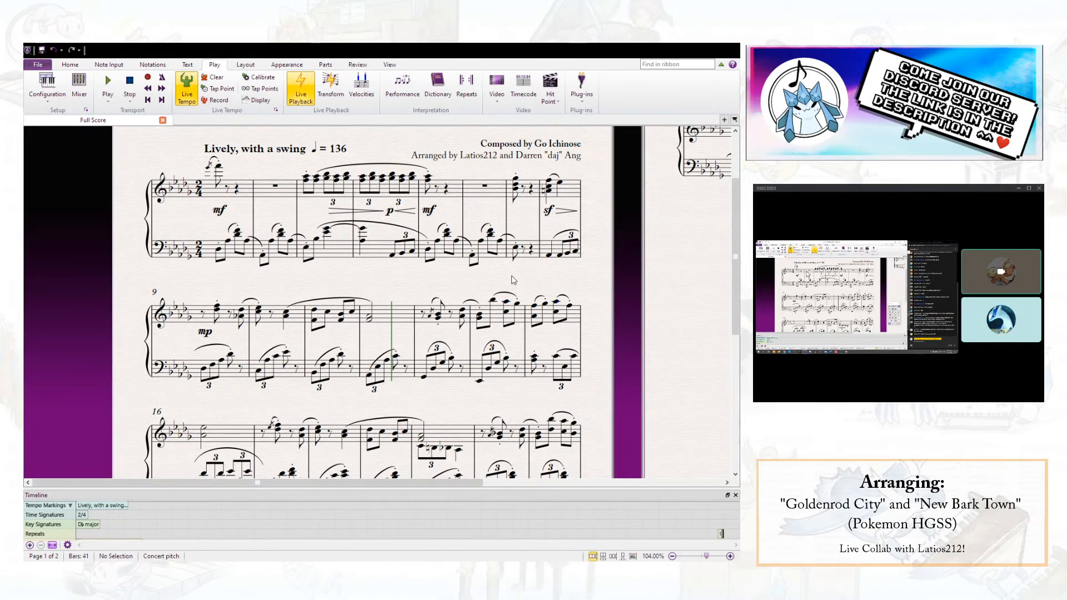
left_click(480, 381)
key("ctrl+t")
type("spandaic meter\"")
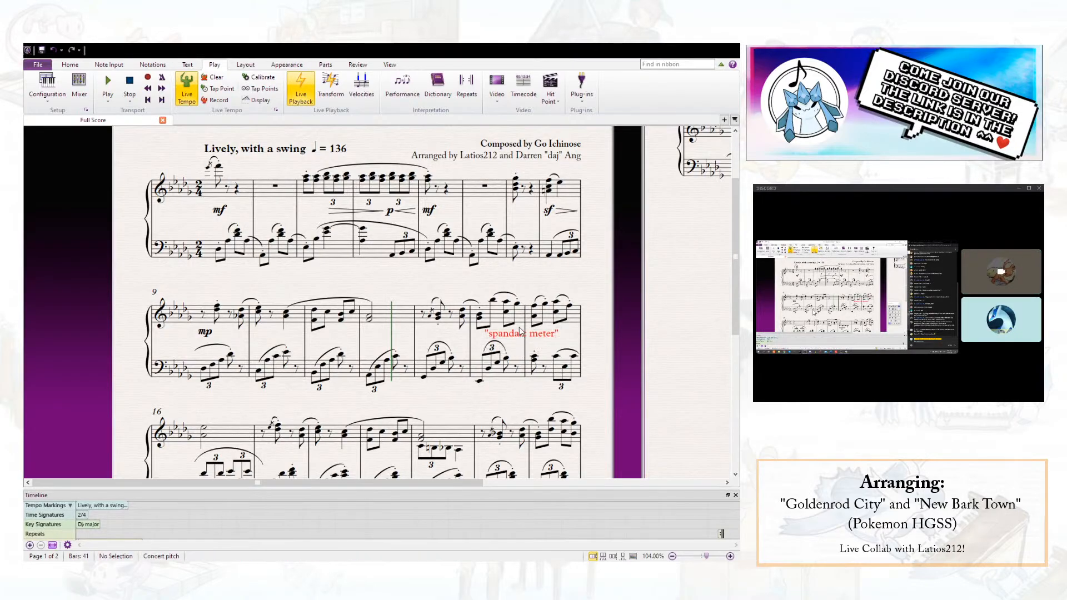
key("Escape")
key("x")
key("Delete")
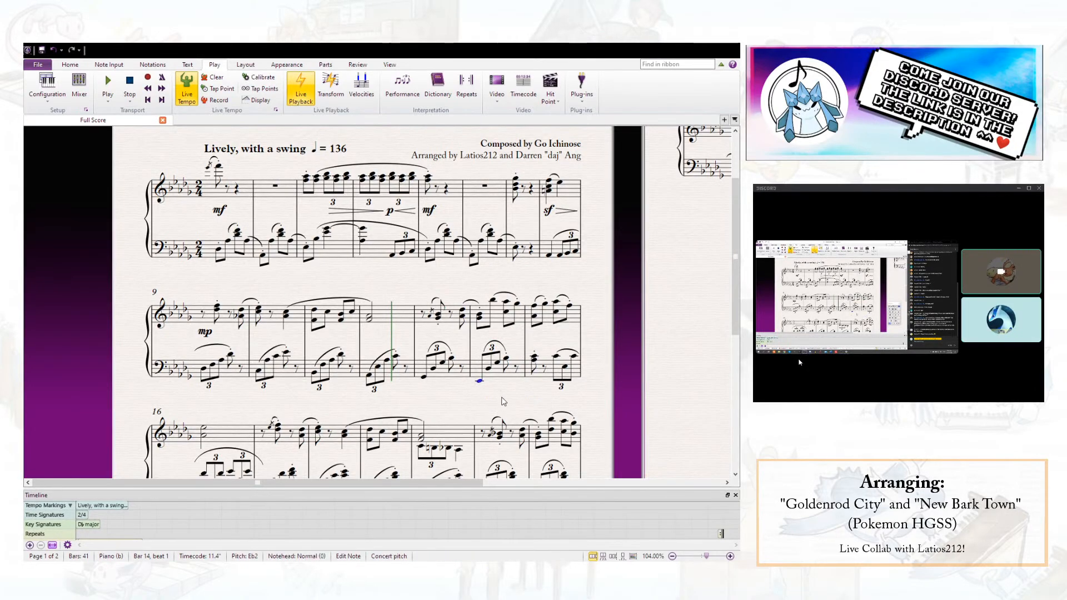
key("Escape")
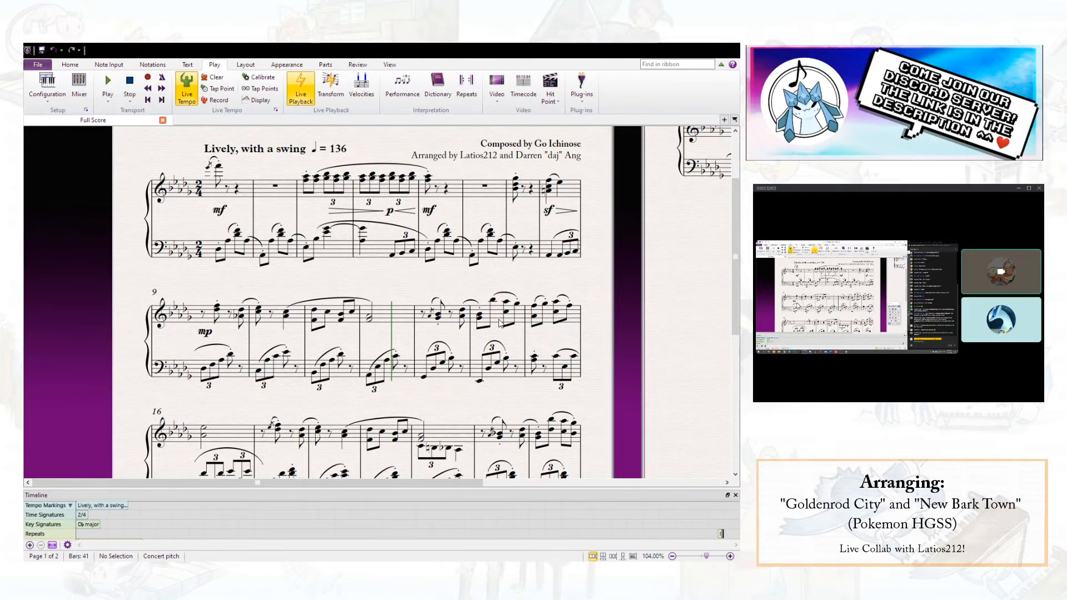
- Try replacing bar 16's left-hand slur with one that starts on beat 2 of bar 15 and extends through bar 16
scroll(501, 322, "down", 1)
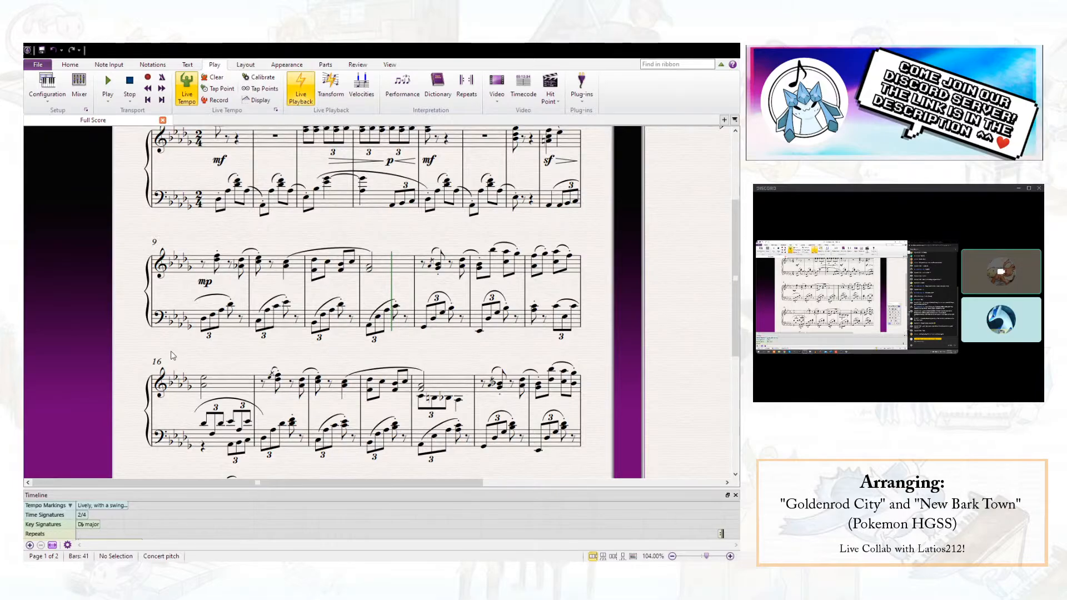
left_click(231, 424)
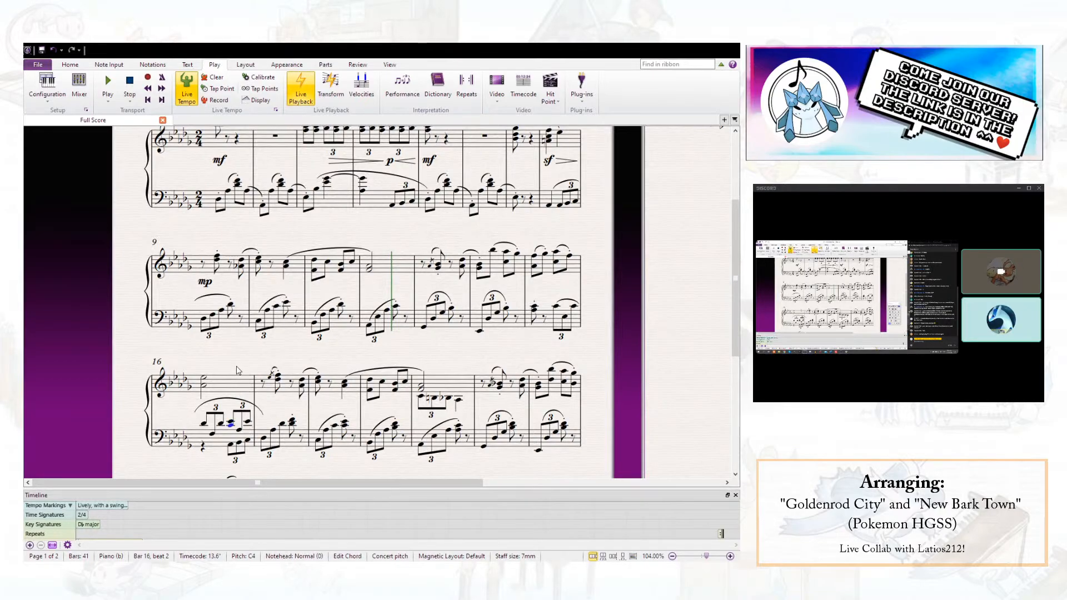
key("Escape")
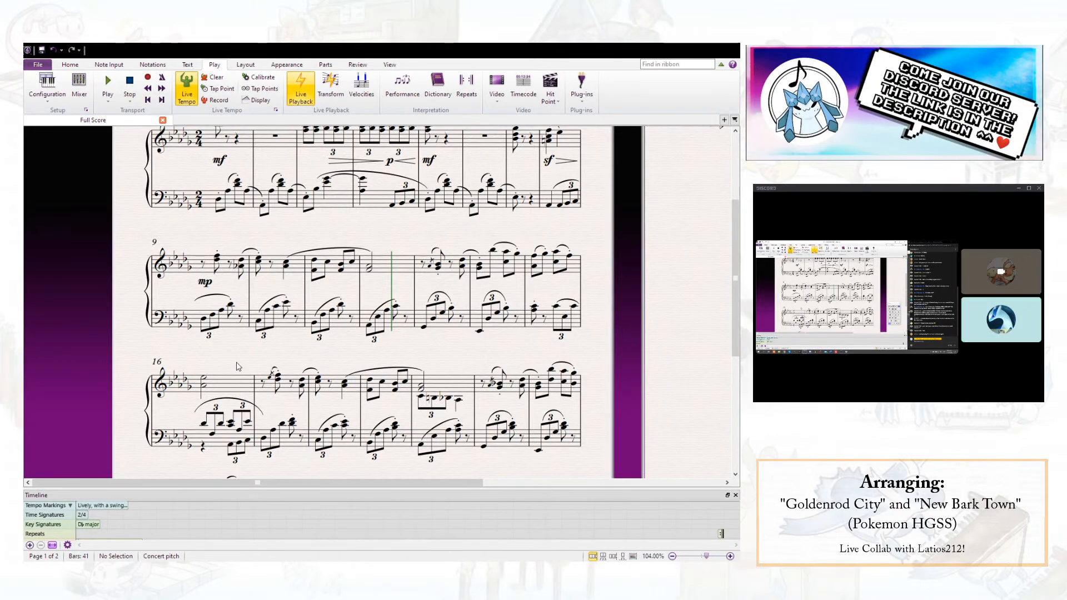
left_click(226, 400)
key("Delete")
key("s")
key("space")
key("space")
key("space")
key("space")
key("space")
key("space")
key("space")
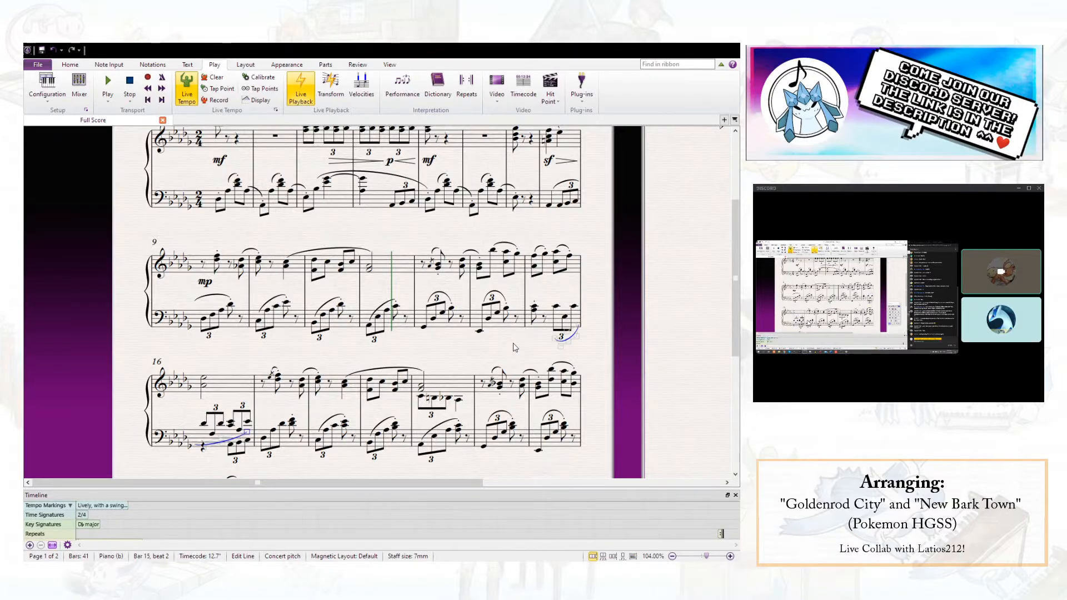
key("Escape")
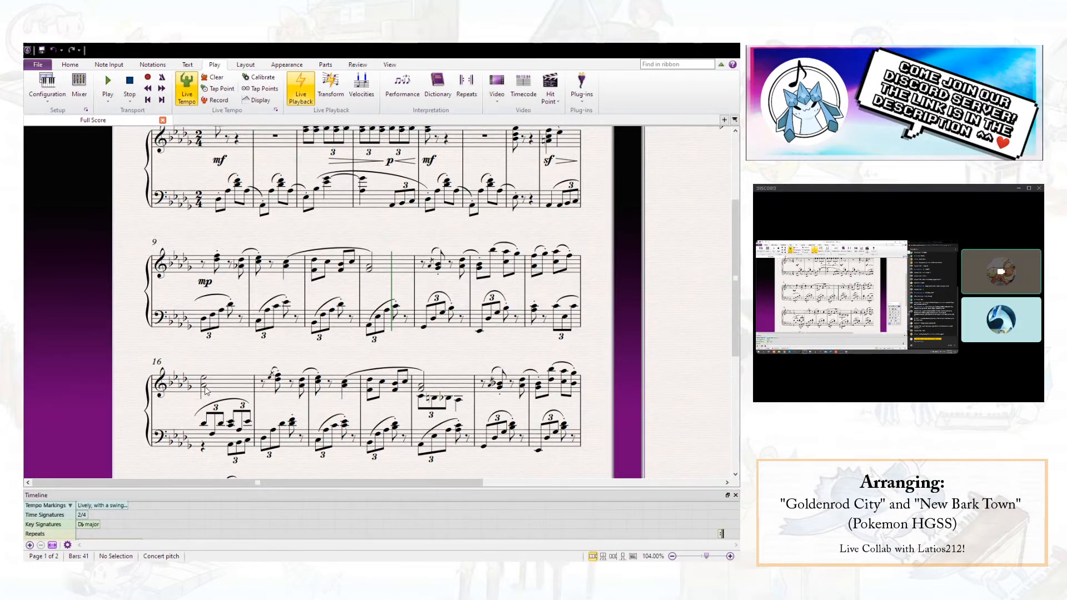
- Move the Ab3 of bar 16's first left-hand chord into the lower voice in place of its rest, and save the score
left_click(205, 427)
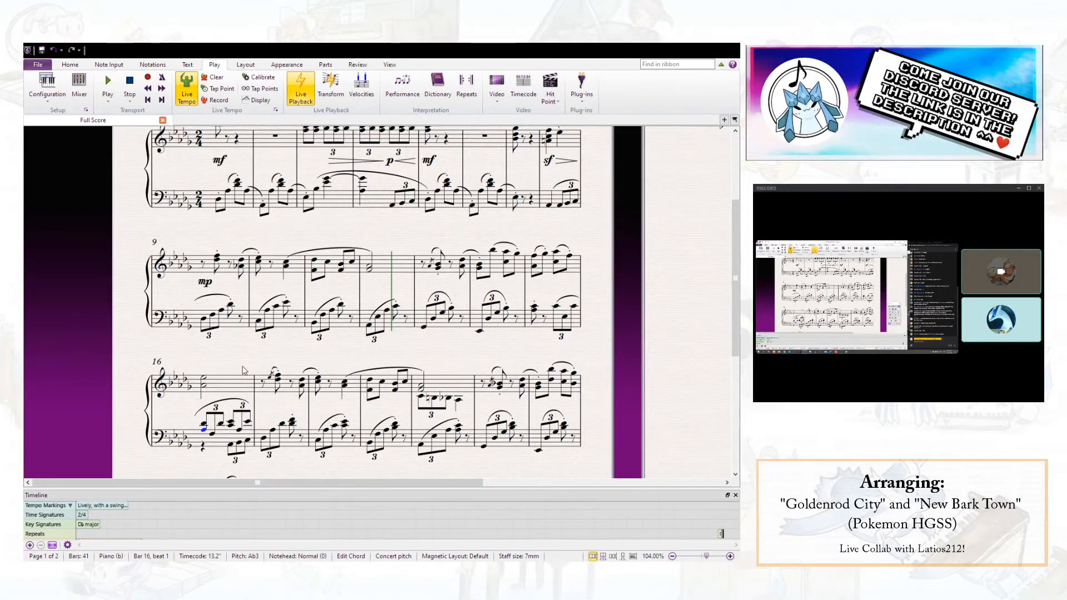
key("Delete")
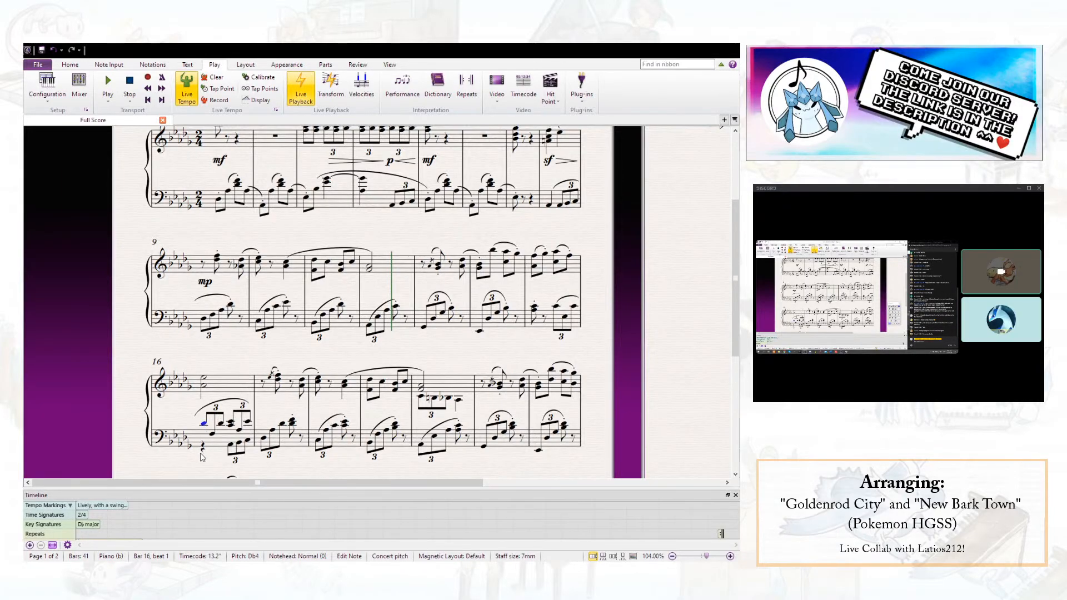
left_click(204, 448)
key("a")
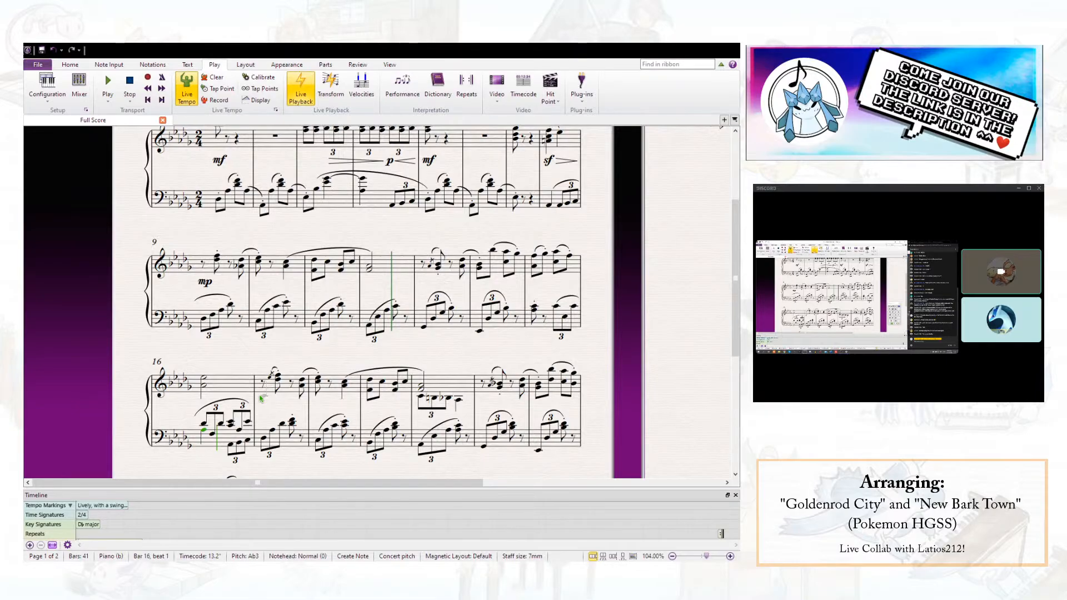
left_click(252, 352)
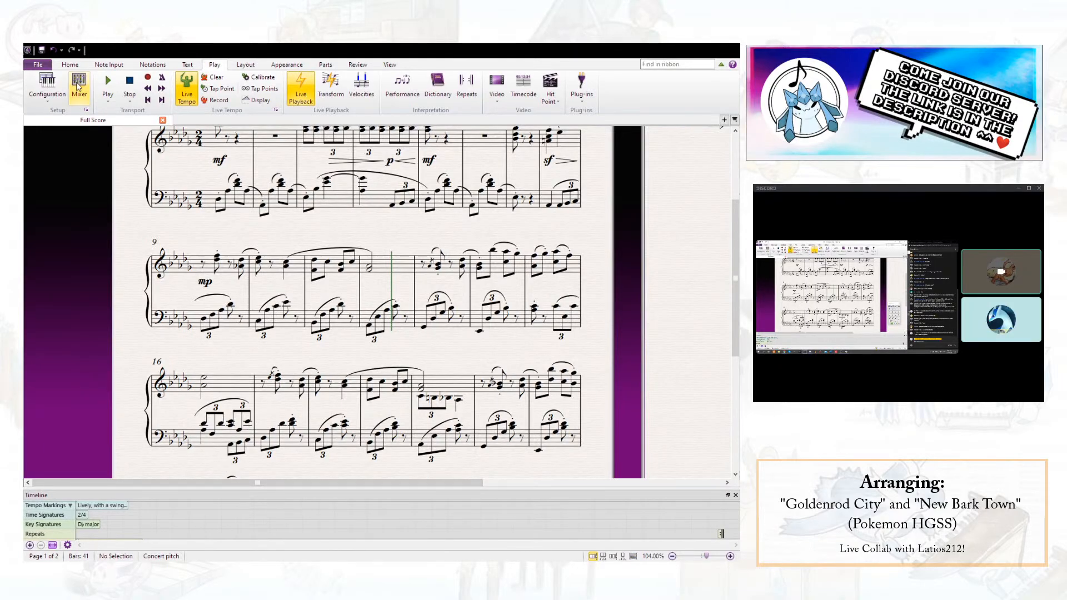
left_click(43, 51)
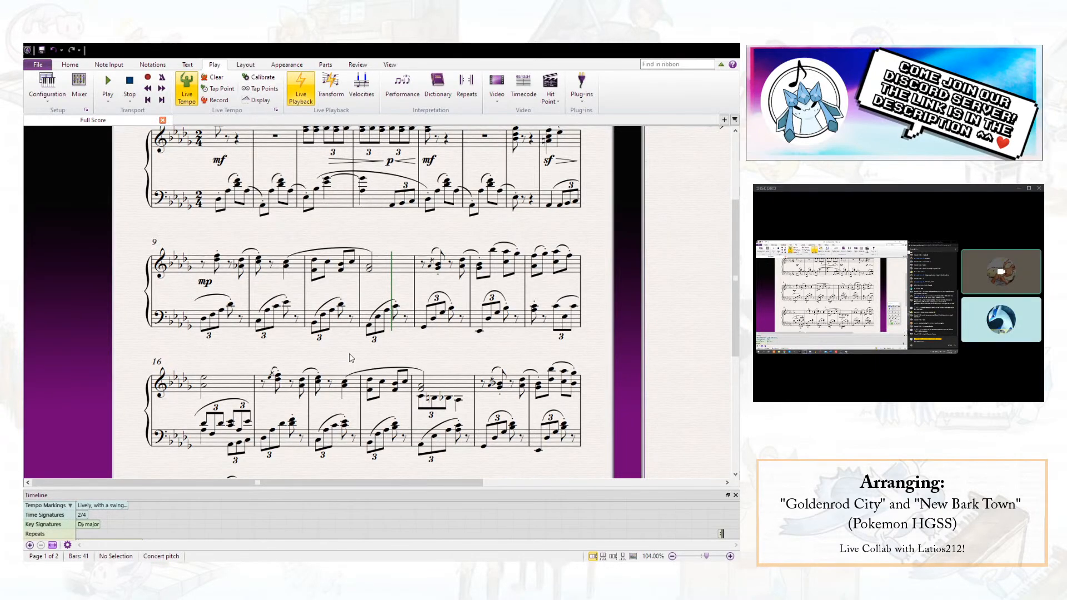
- Check bar 16's right-hand chord and the first left-hand triplet beneath it
left_click(528, 295)
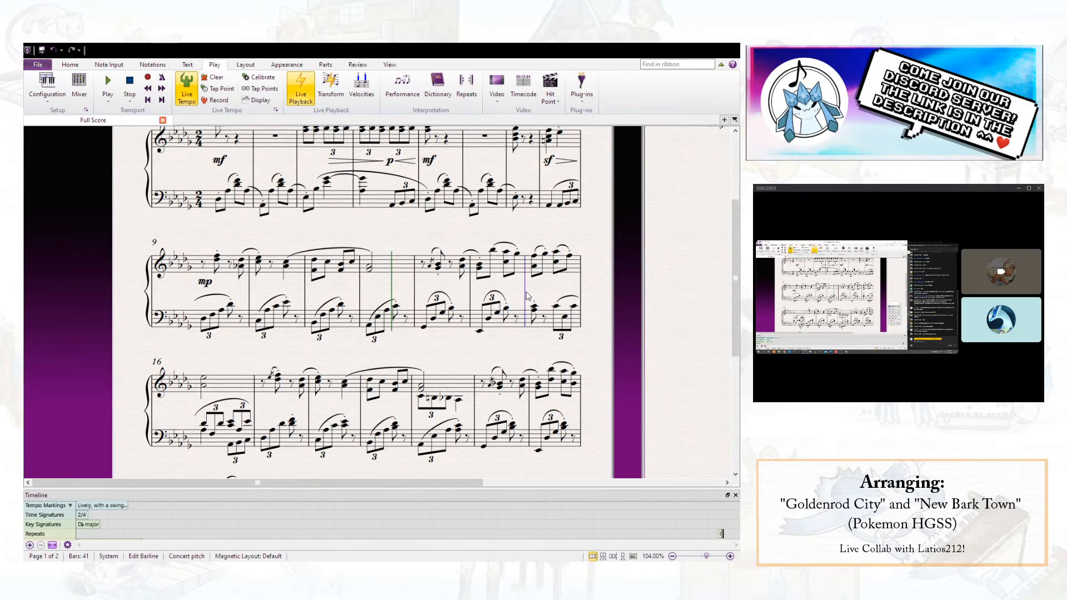
scroll(281, 354, "down", 1)
key("Escape")
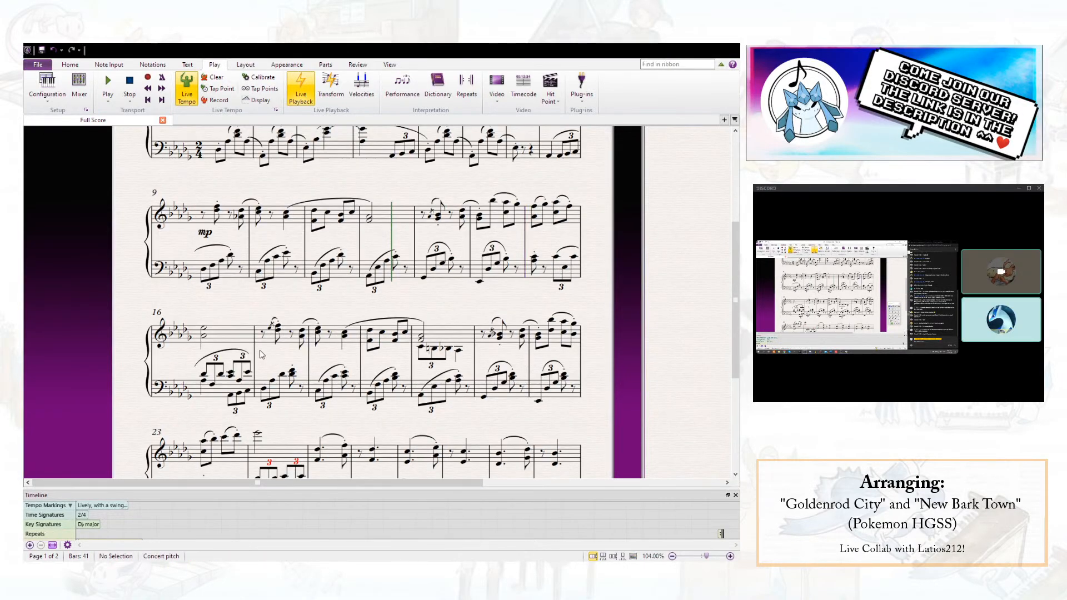
left_click(205, 333)
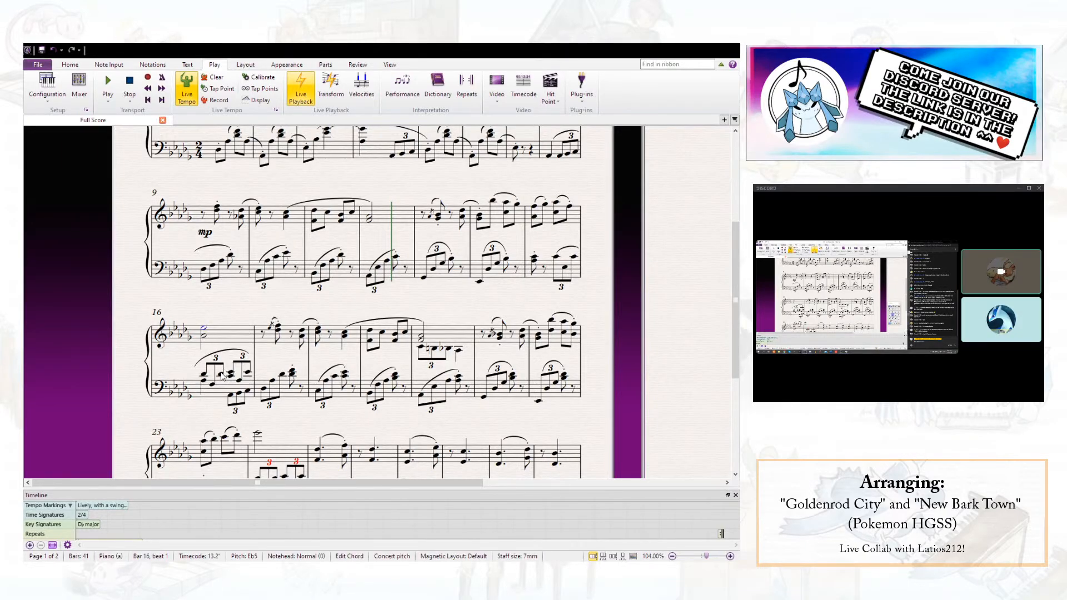
left_click(221, 375)
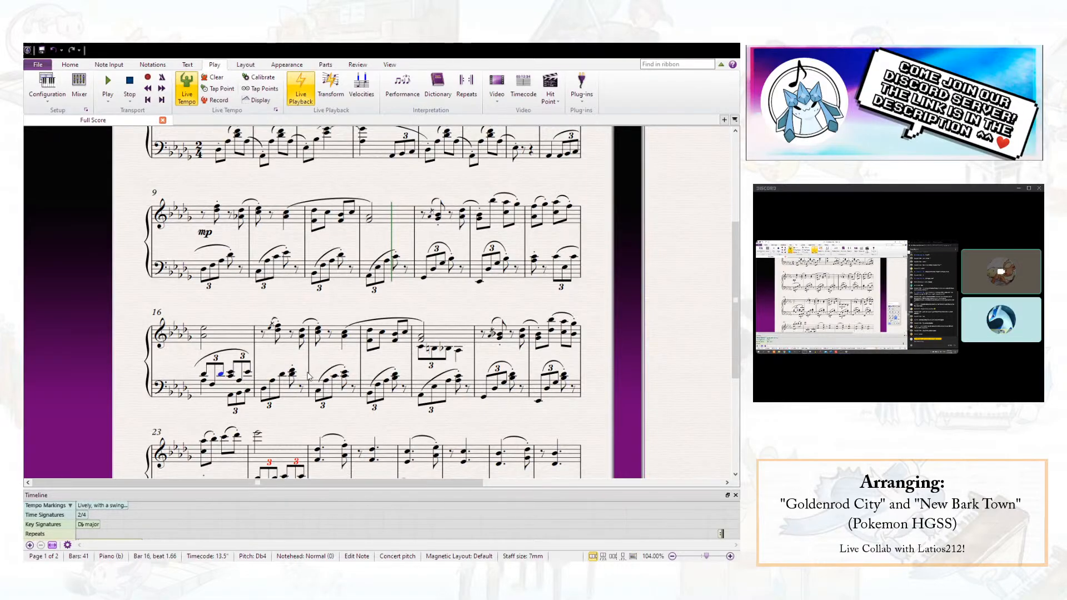
- Try marking the last triplet Db4 of bar 16's beat 1 with "(m.d.)" expression text above the left-hand staff
left_click(278, 357)
left_click(220, 374)
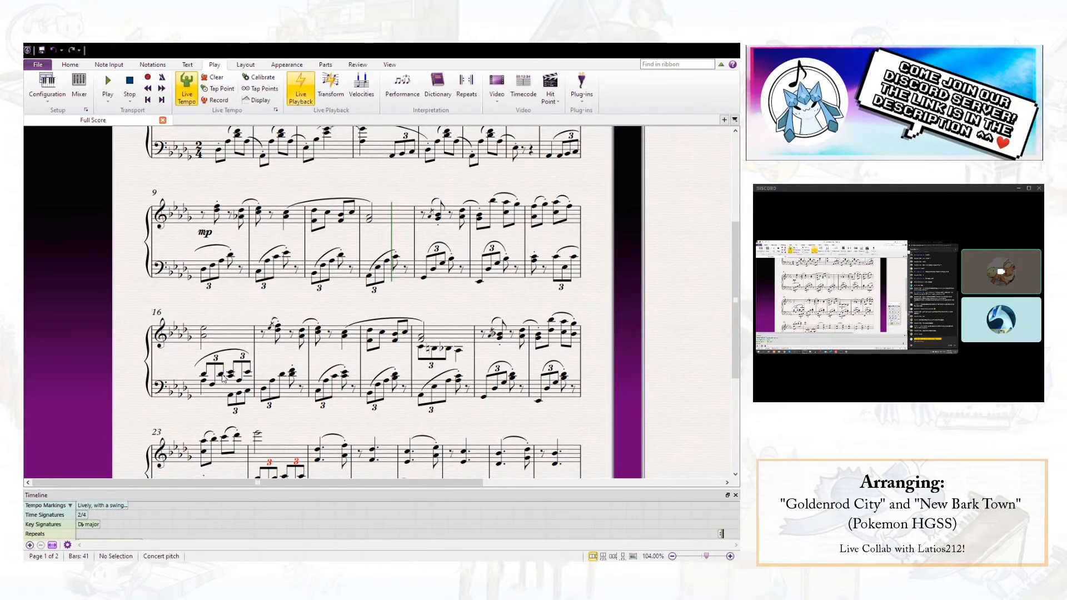
left_click(220, 374)
key("ctrl+e")
type("(m.d.")
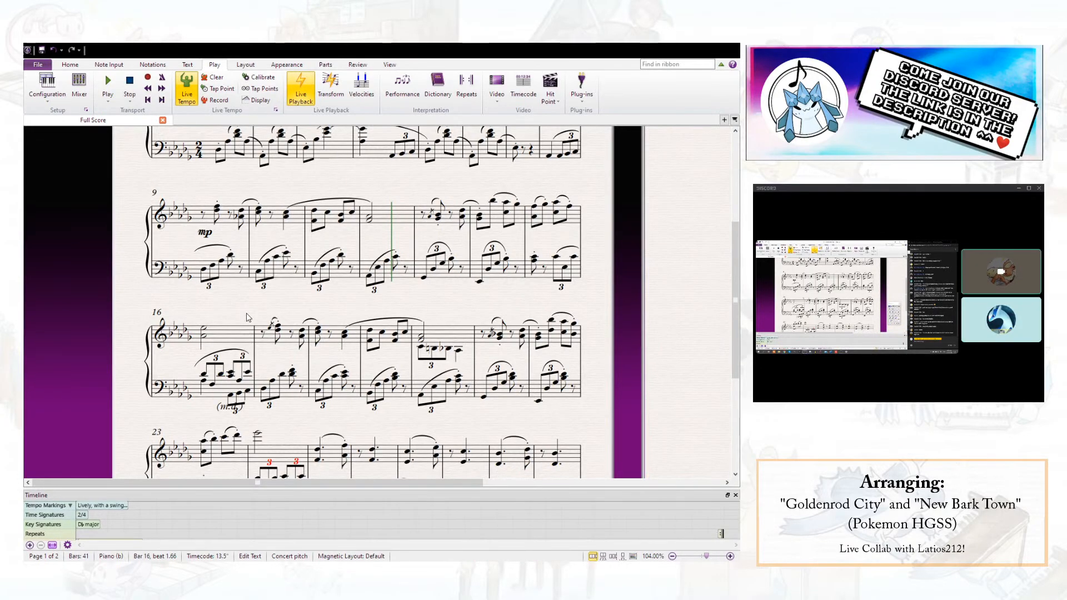
left_click(261, 417)
left_click_drag(222, 408, 221, 372)
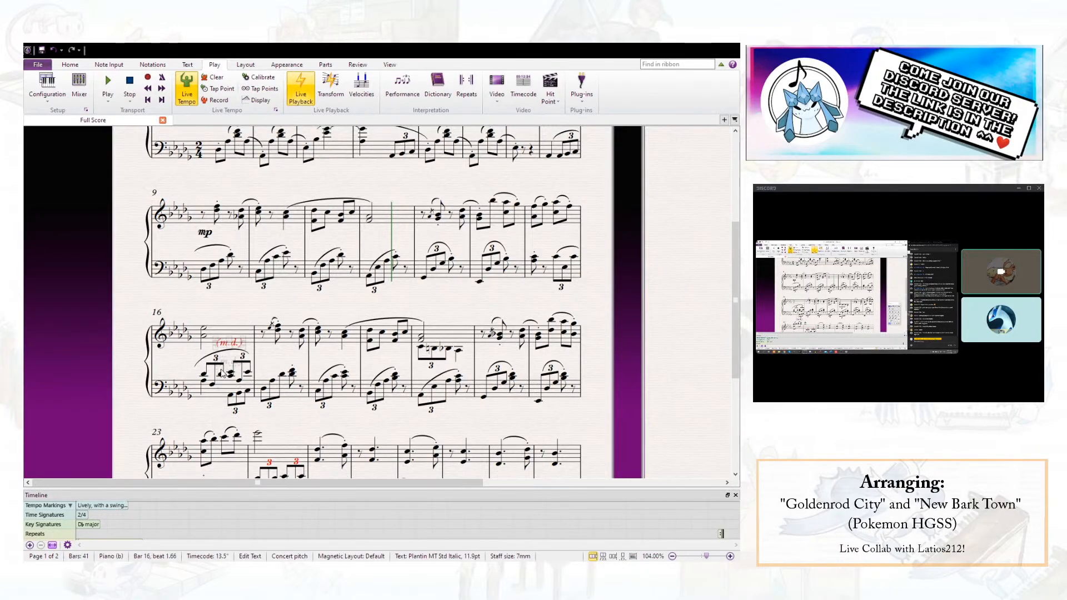
left_click(221, 373)
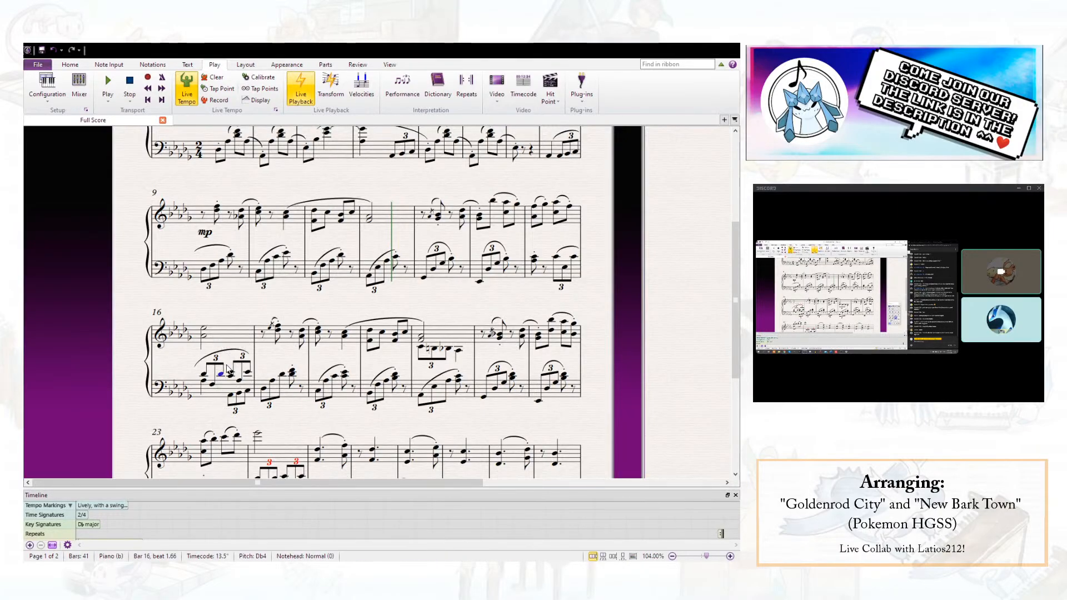
key("Escape")
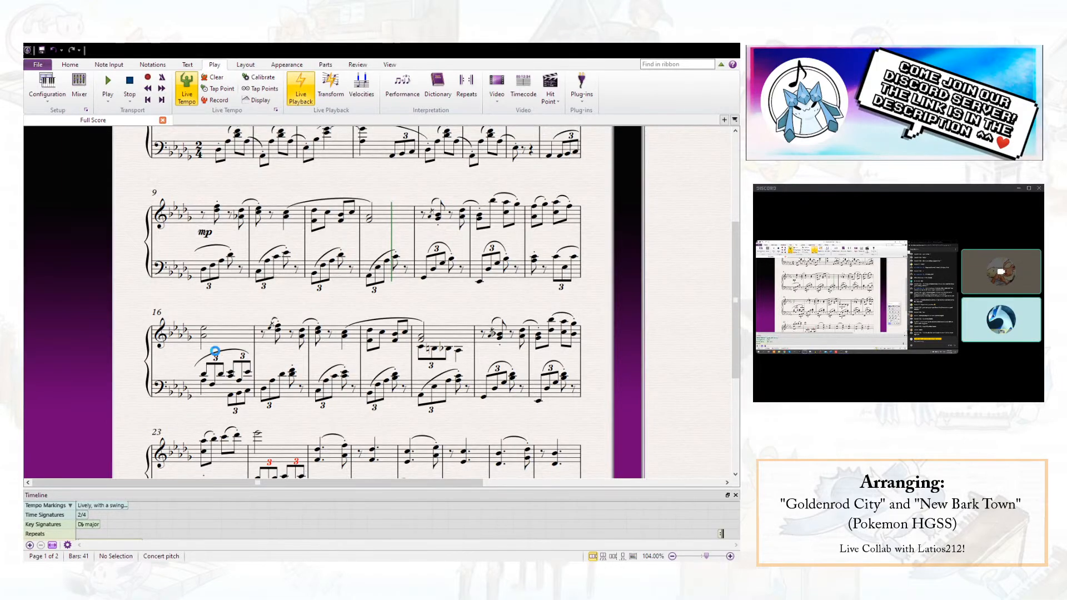
- Add a crescendo hairpin across bar 16 of the piano part
left_click(221, 397)
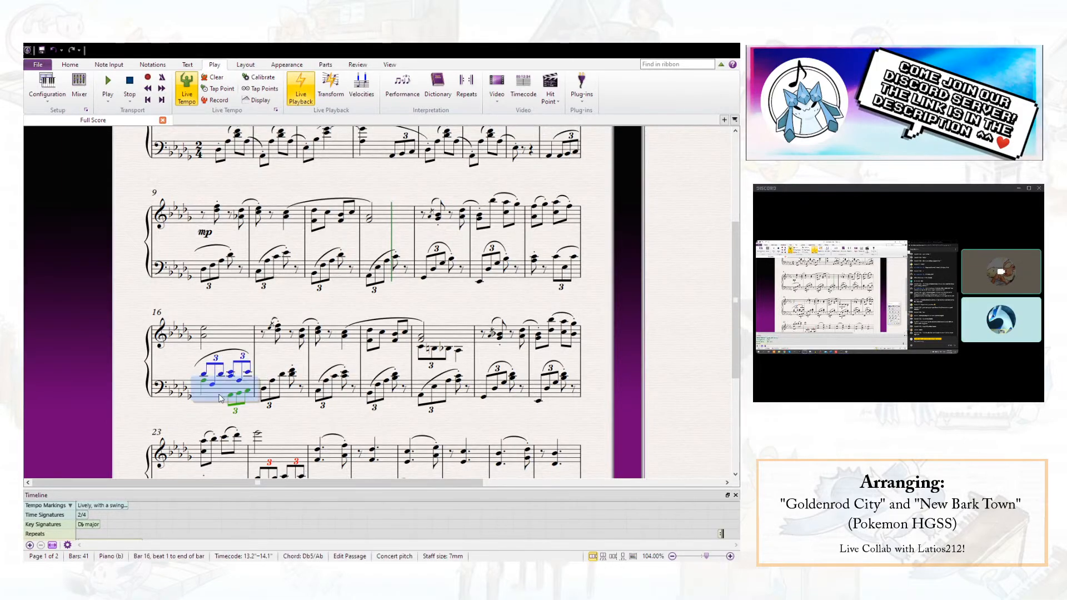
key("shift+h")
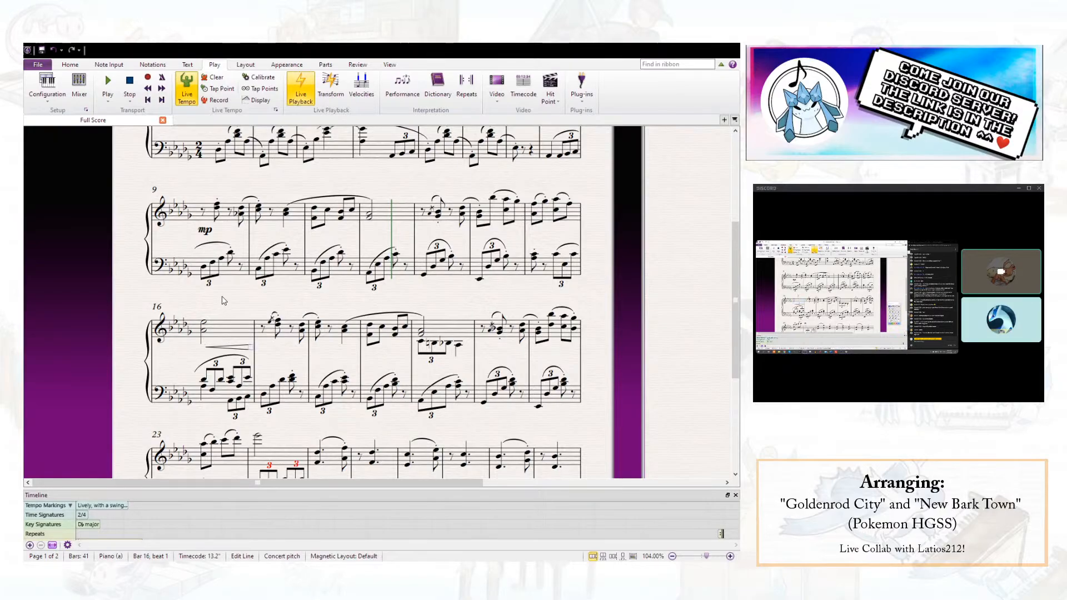
key("Escape")
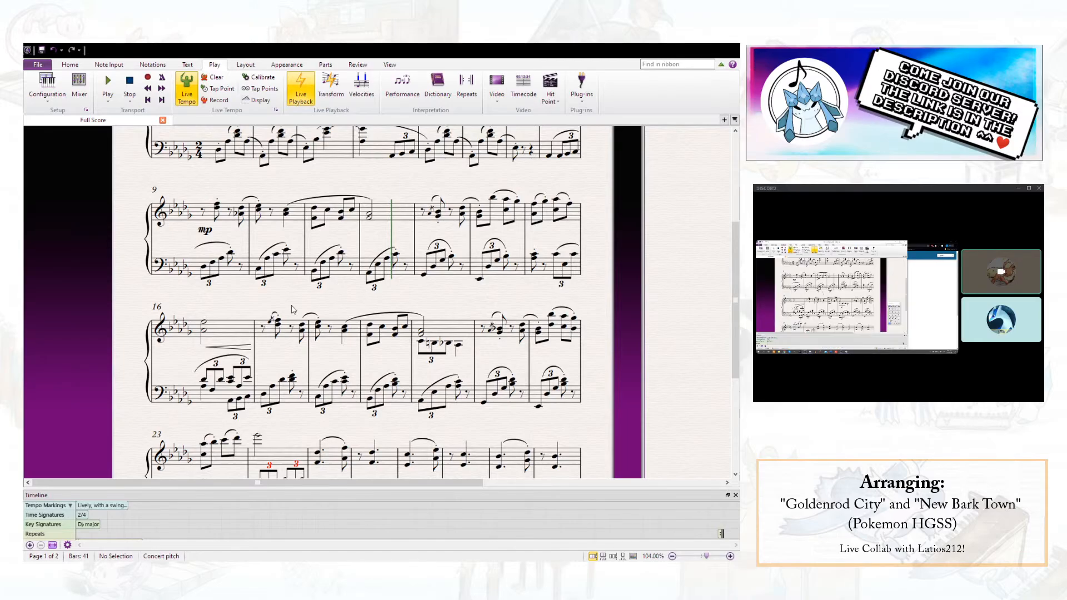
- Try adding a bracket line from the Db4 of bar 16 beneath the left-hand notes and adjusting its placement
left_click(222, 380)
key("l")
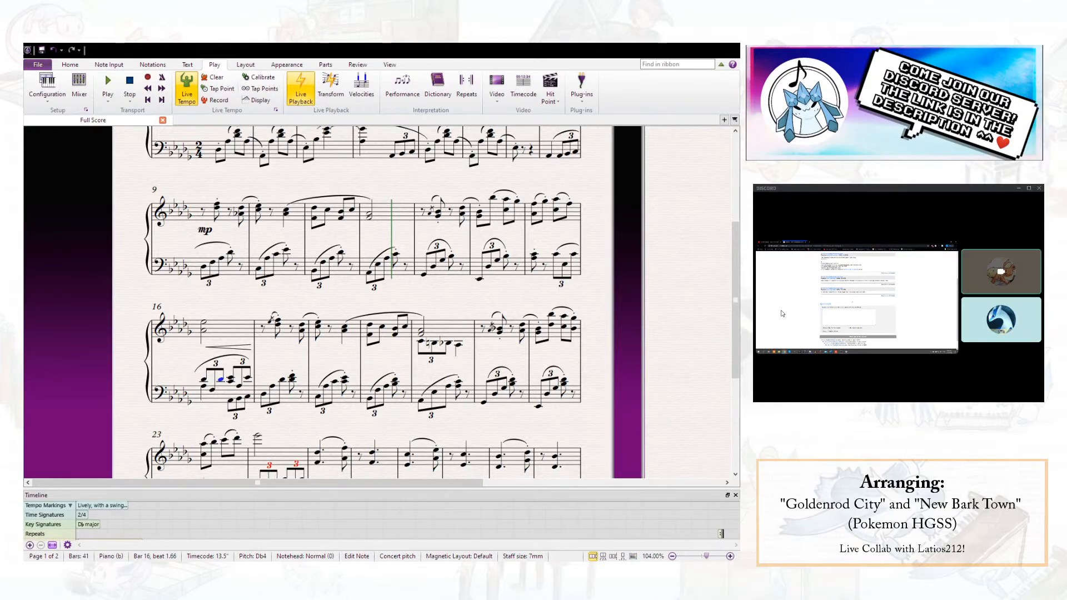
key("l")
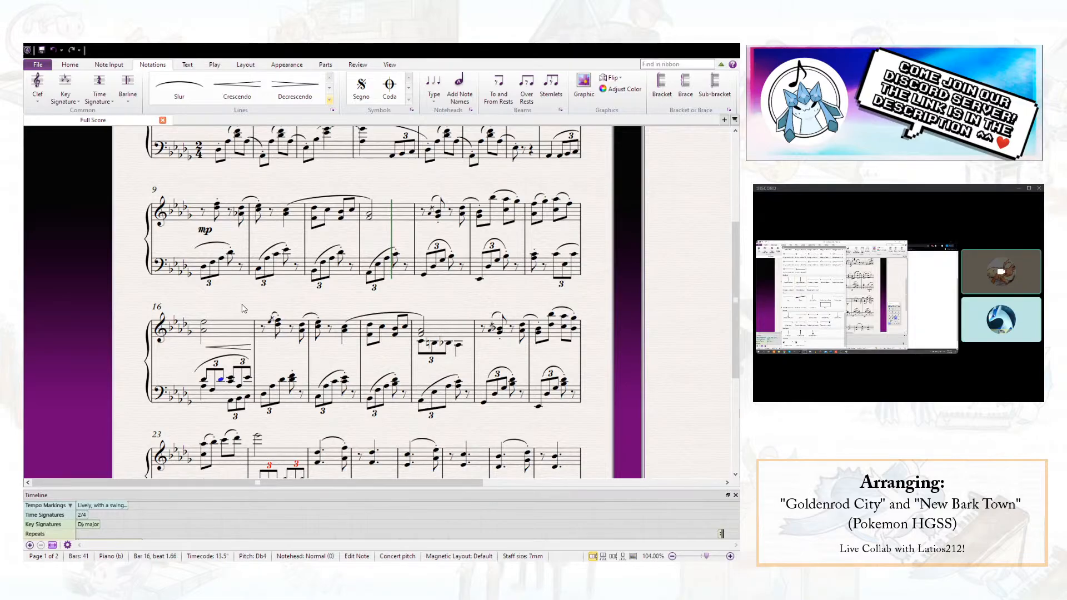
left_click(193, 264)
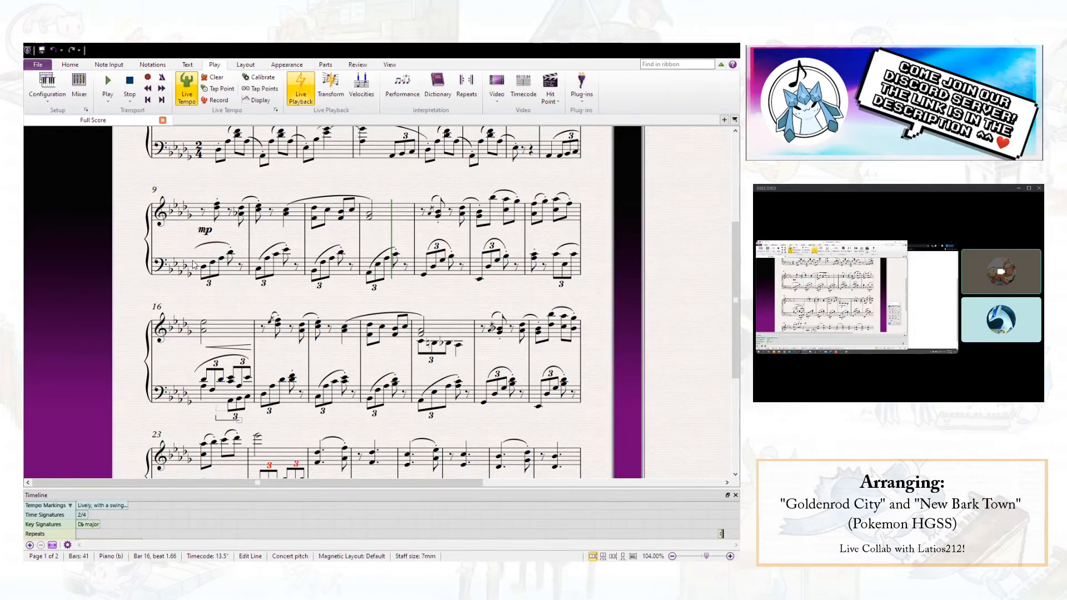
left_click_drag(241, 429, 235, 423)
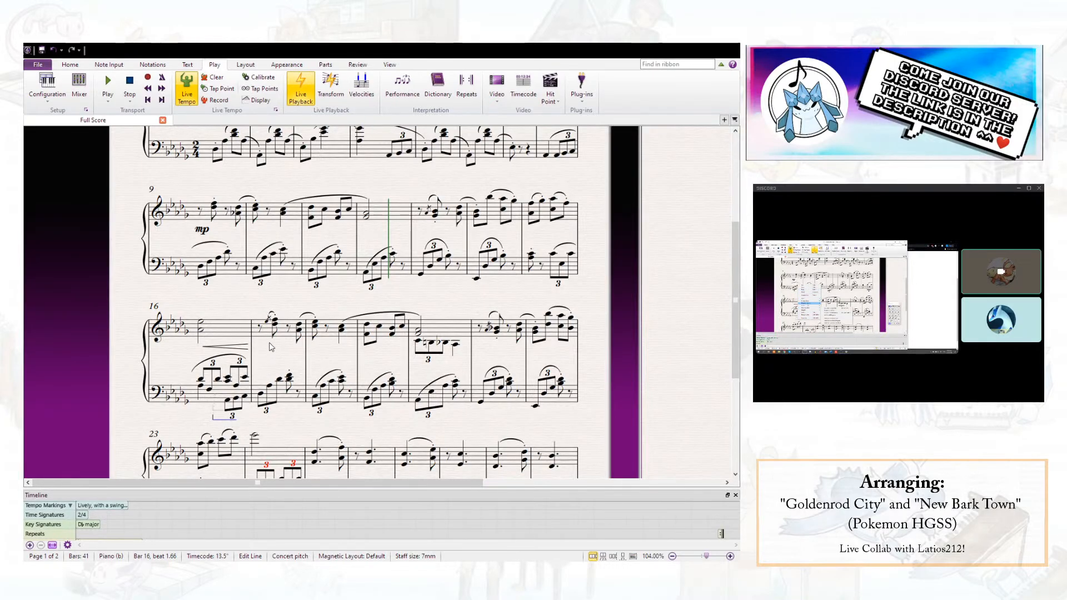
- Turn off Magnetic Layout for the bracket line in bar 16 and move it up close beneath the Db4
left_click(370, 364)
left_click(221, 382)
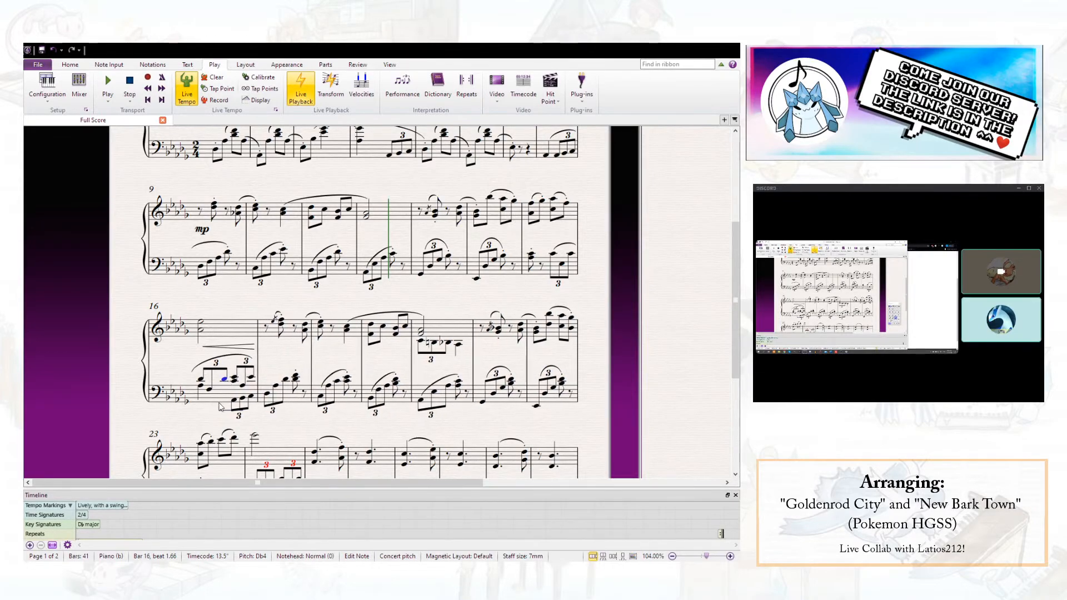
left_click(224, 396)
mouse_move(222, 394)
left_mouse_down()
mouse_move(225, 406)
mouse_move(228, 392)
left_mouse_up()
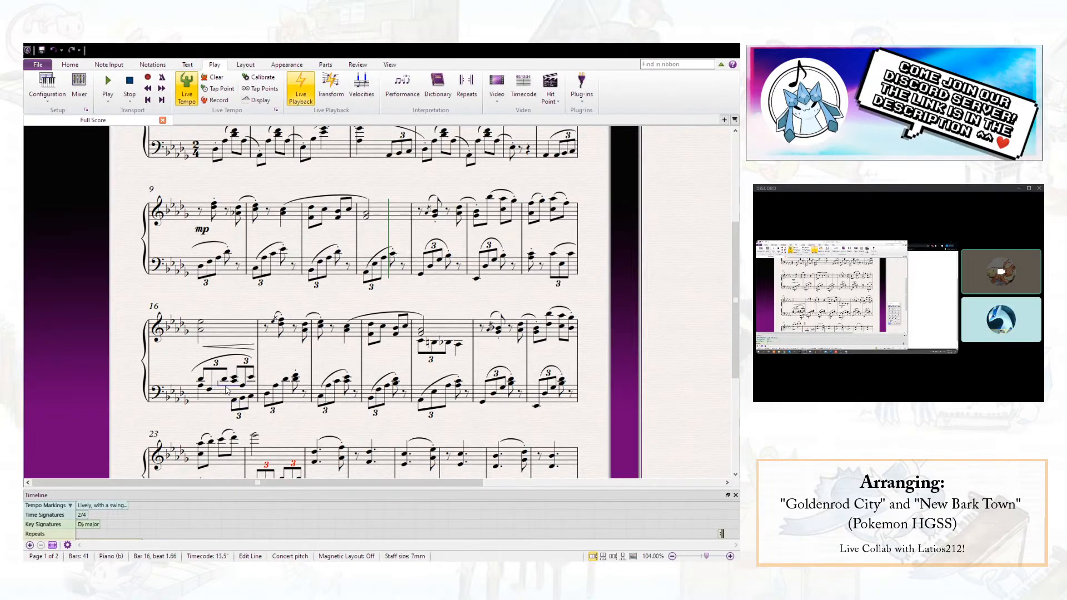
left_click_drag(218, 382, 218, 373)
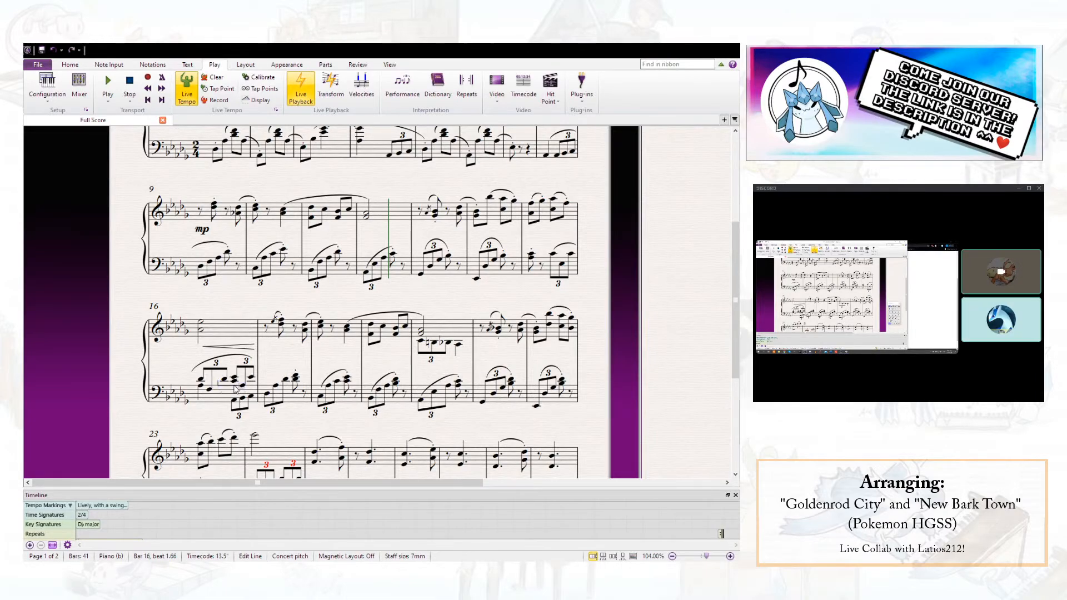
left_click(286, 368)
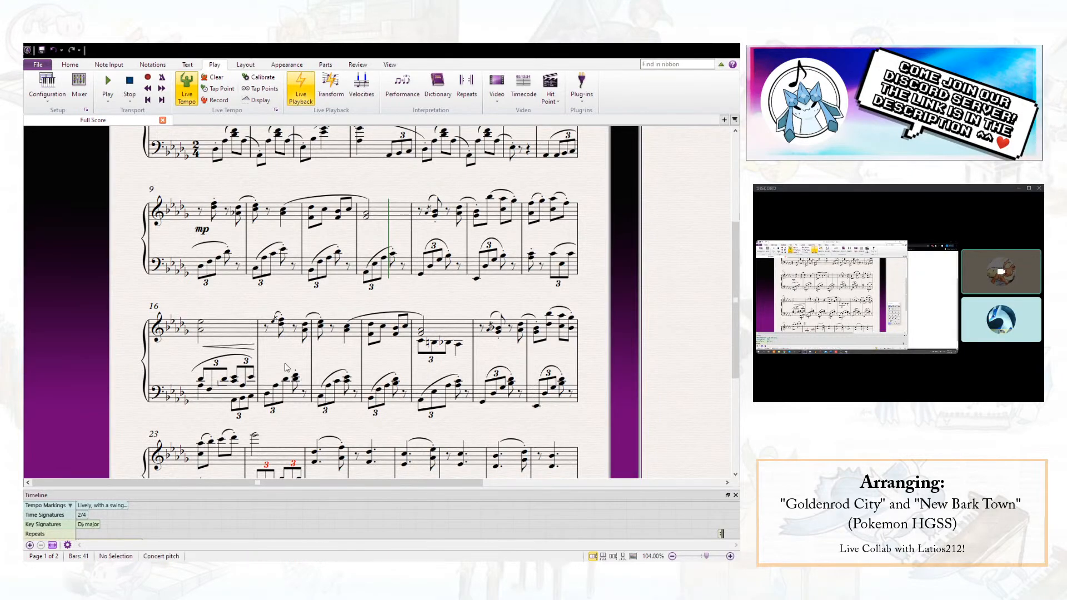
- Delete the bracket line beneath bar 16's Db4
left_click(220, 385)
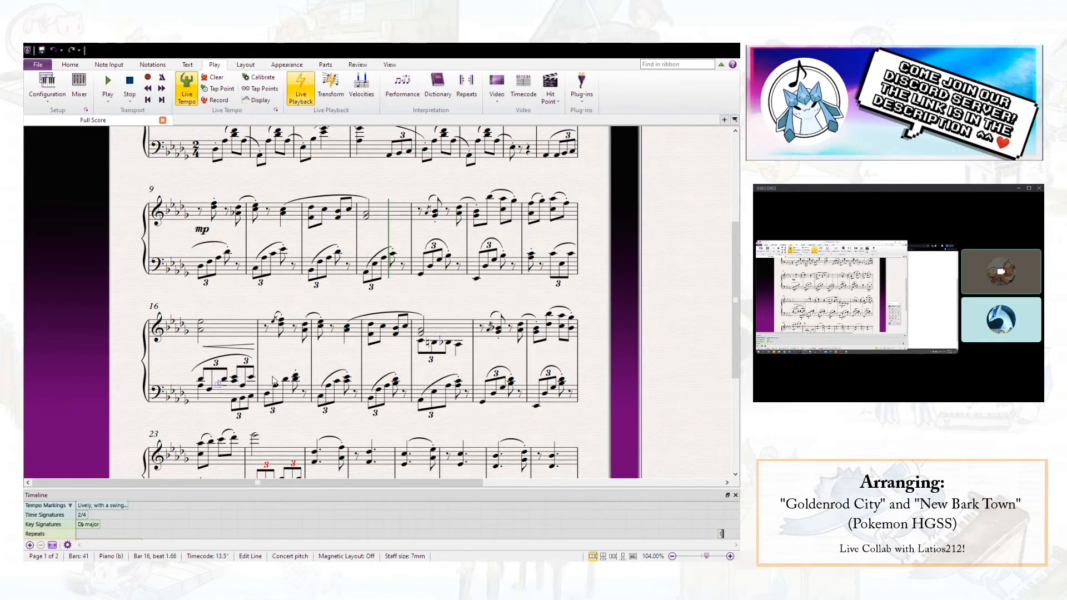
key("Escape")
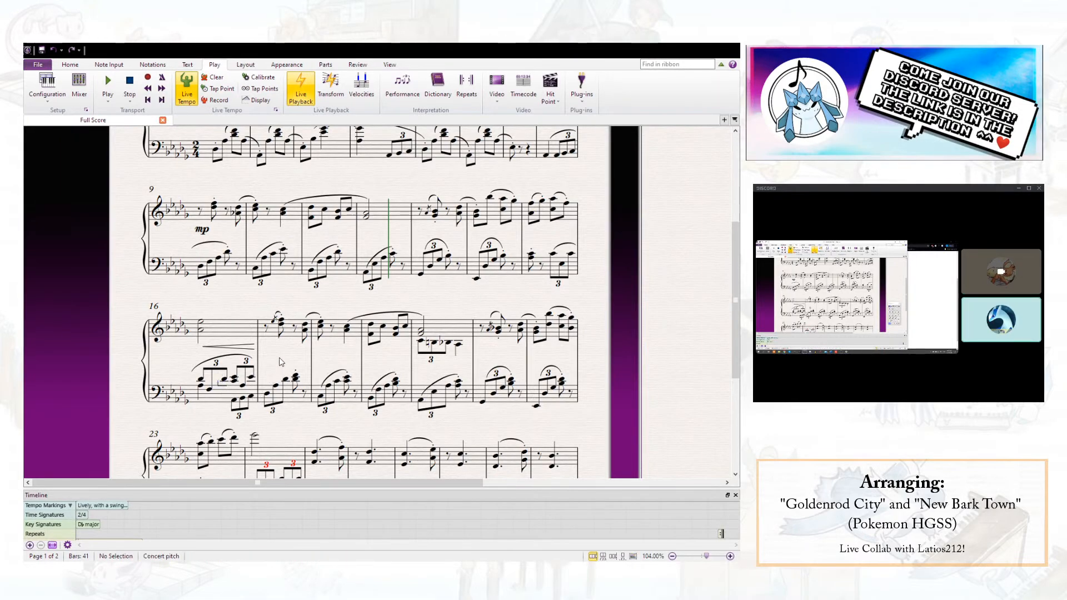
left_click(222, 384)
key("Delete")
- Try a different line style from the line gallery on bar 16's Db4, and undo it
key("l")
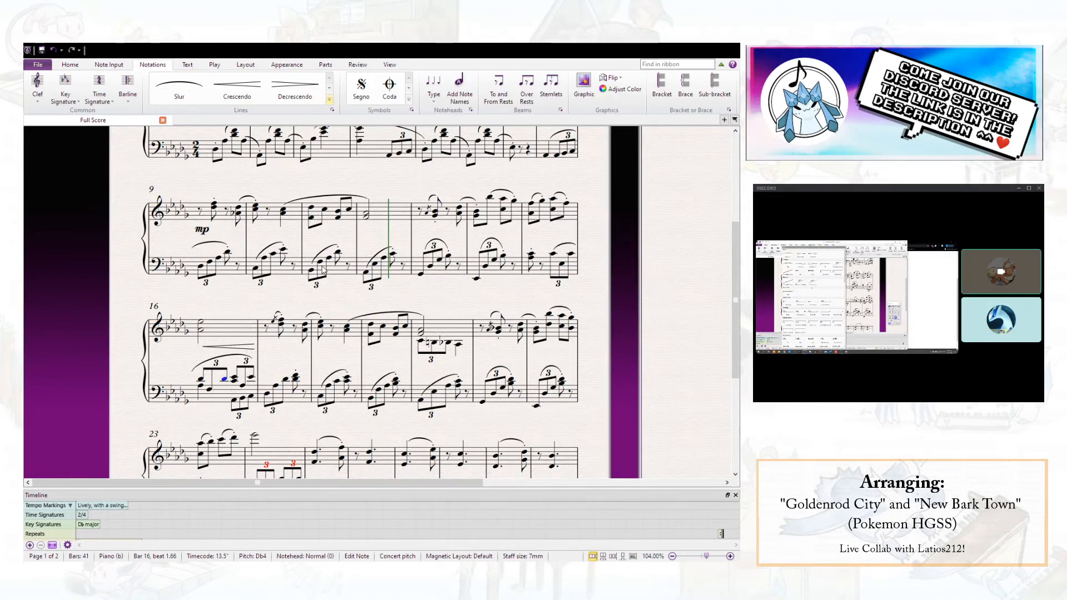
scroll(344, 262, "down", 5)
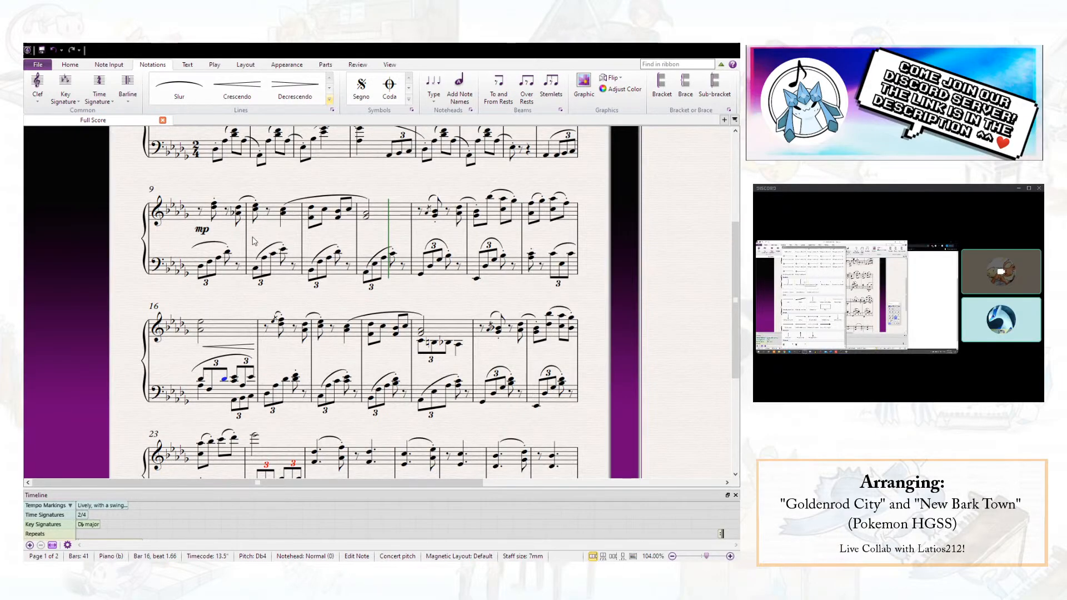
left_click(301, 262)
left_click_drag(235, 393, 235, 384)
key("ctrl+z")
key("ctrl+z")
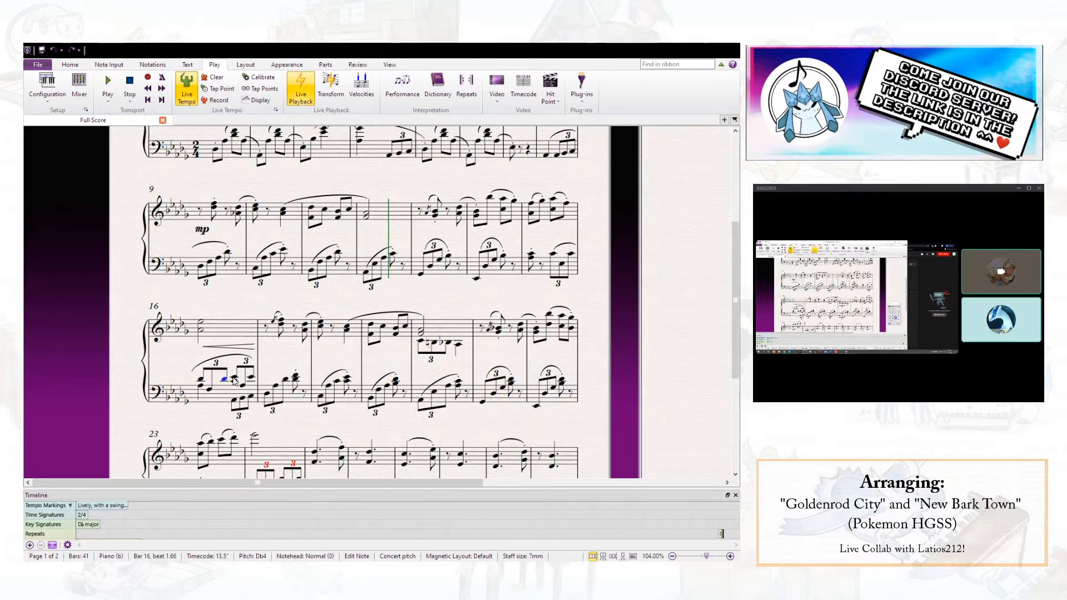
- Move bar 16's upper-voice left-hand notes, from the Db4 through beat 2, across to the staff above
left_click(243, 384, "ctrl")
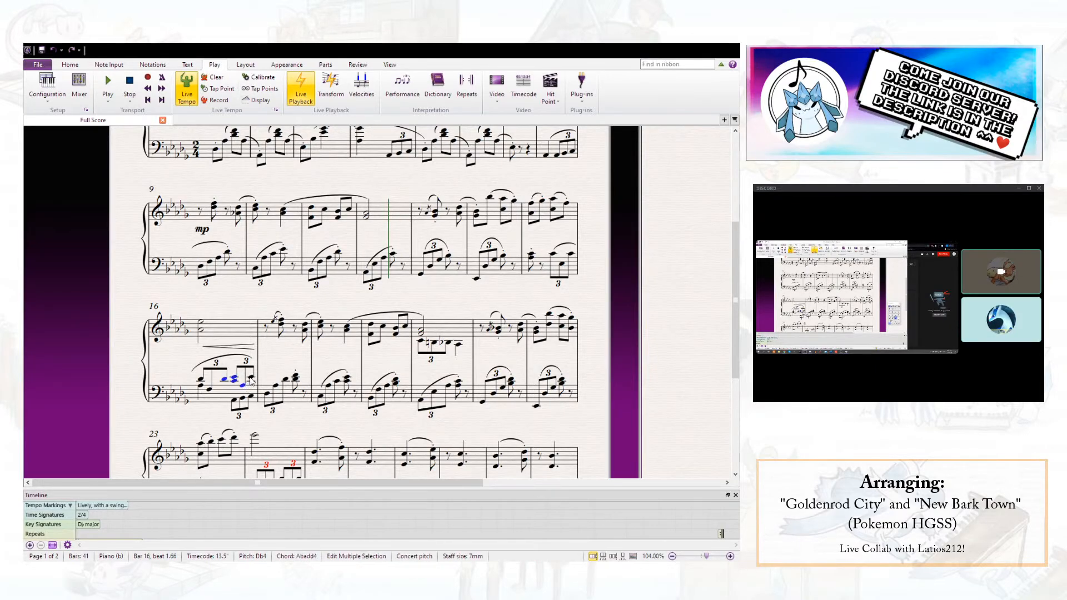
left_click(79, 69)
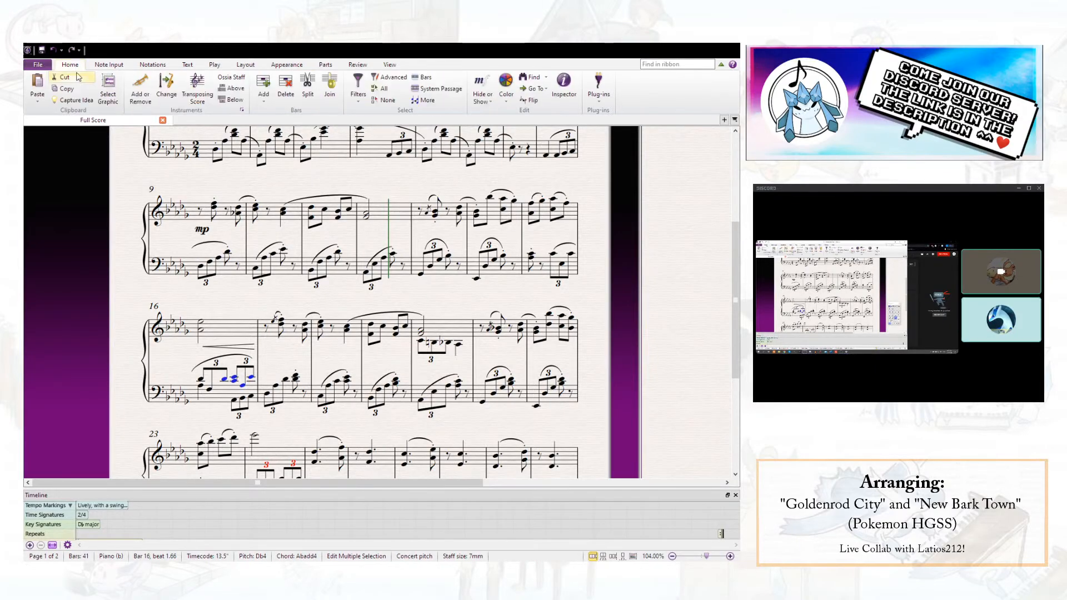
left_click(146, 66)
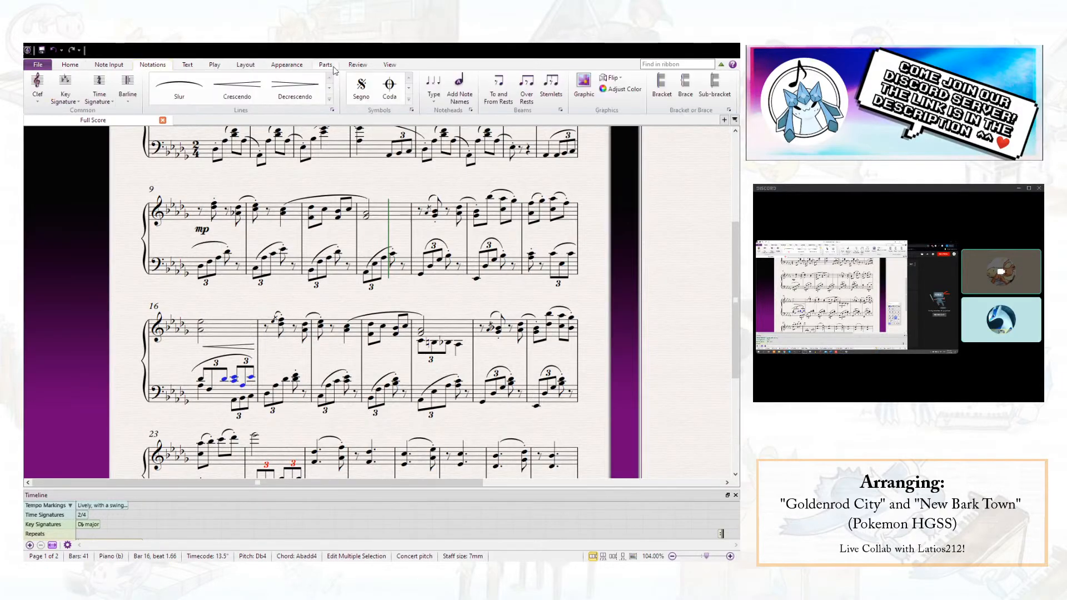
left_click(109, 65)
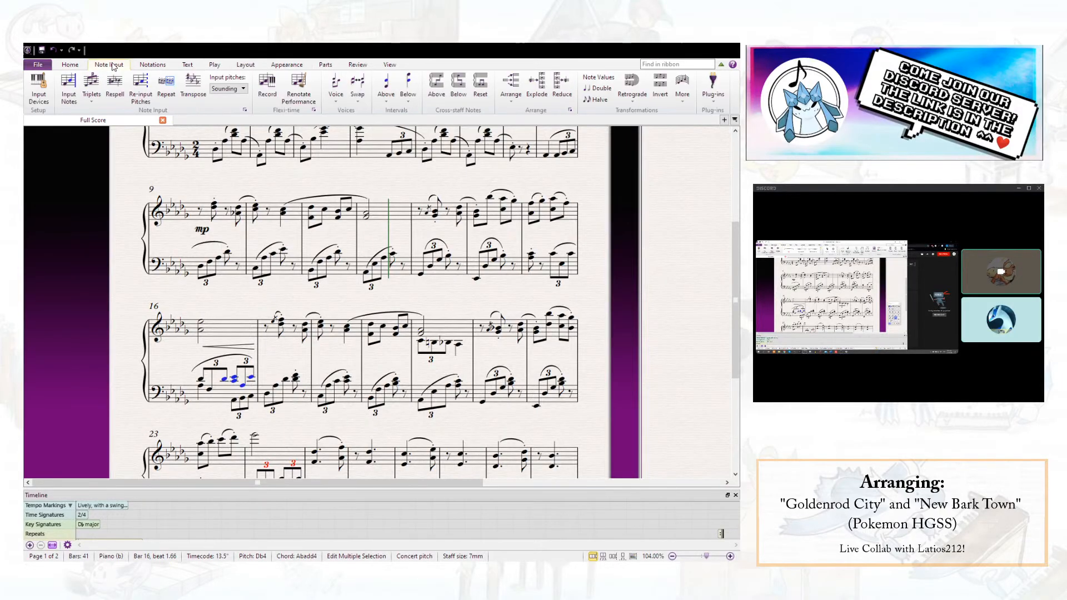
left_click(437, 83)
- Delete the left-hand slur over bar 16 and move the crescendo hairpin above the right-hand staff
left_click(238, 373)
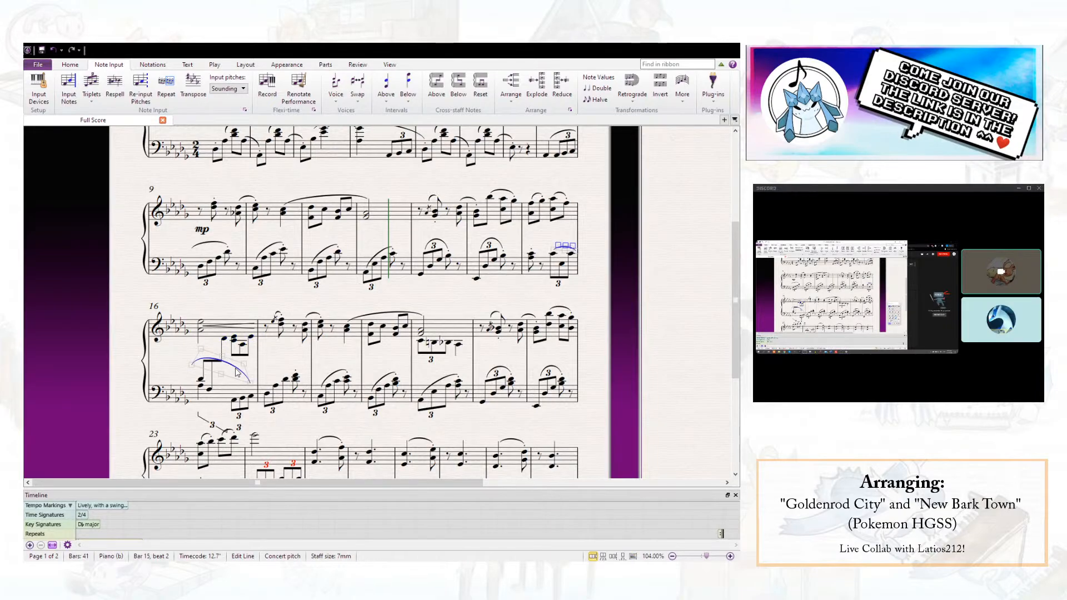
key("Delete")
left_click_drag(234, 324, 234, 290)
- Add an mf dynamic at the start of bar 17 in the right hand
left_click(268, 330)
key("ctrl+e")
type("mf")
key("Escape")
key("Escape")
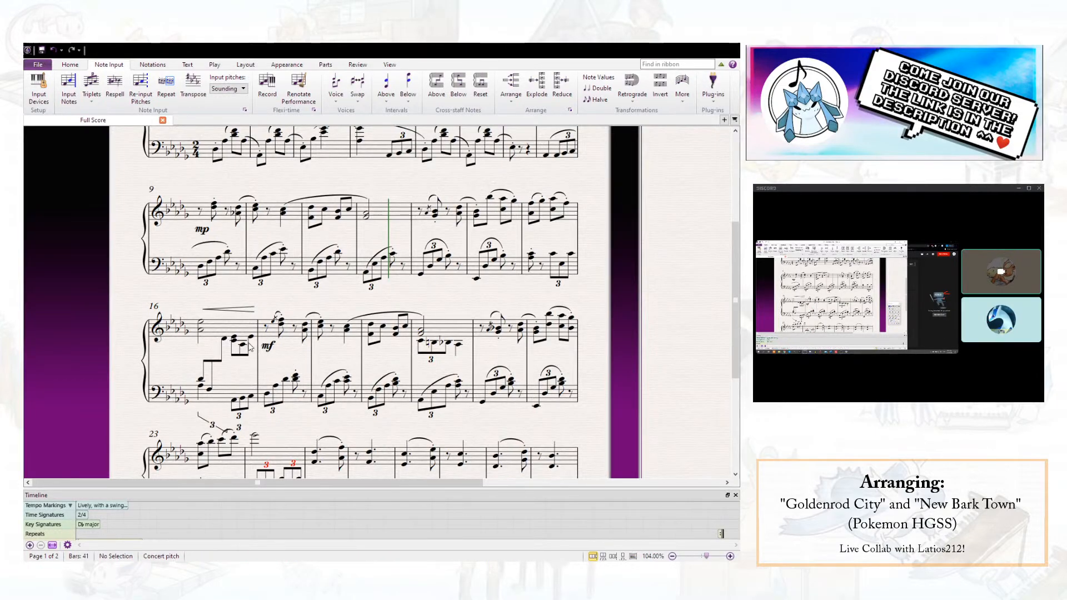
- Reposition bar 16's triplet numbers: above the first beam, below the upper beat-2 beam, and flipped above the lower-voice notes
left_click(212, 426)
left_click_drag(212, 427, 216, 357)
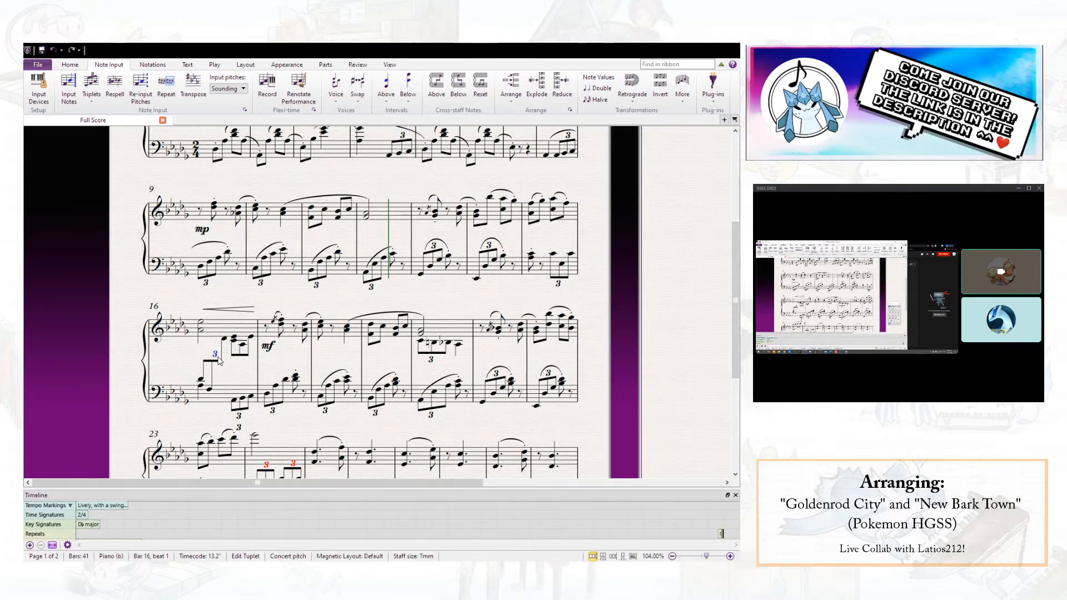
left_click(243, 359)
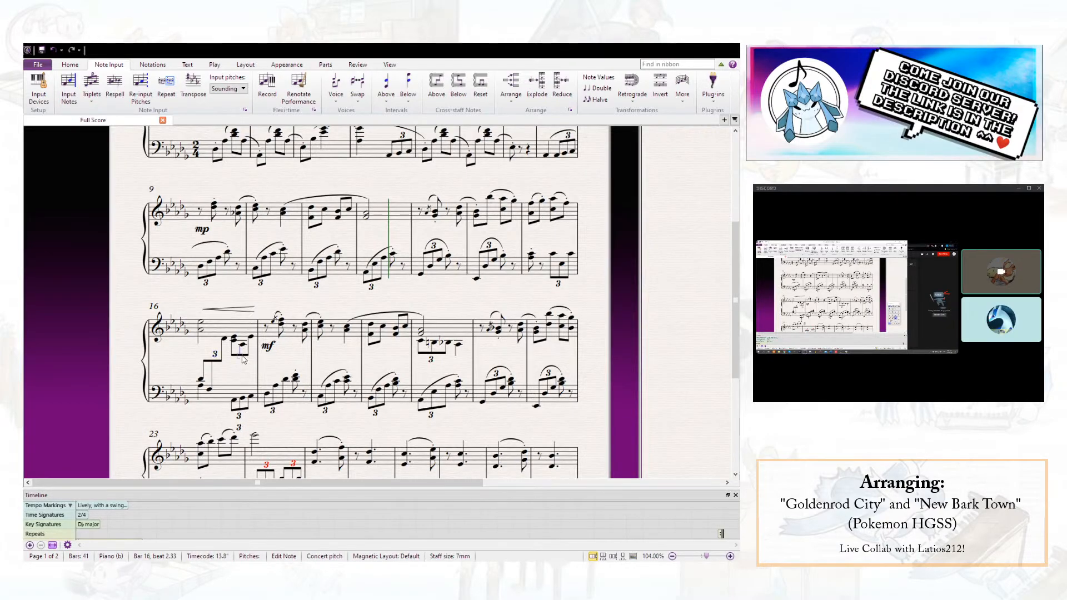
left_click(240, 429)
left_click_drag(240, 429, 243, 382)
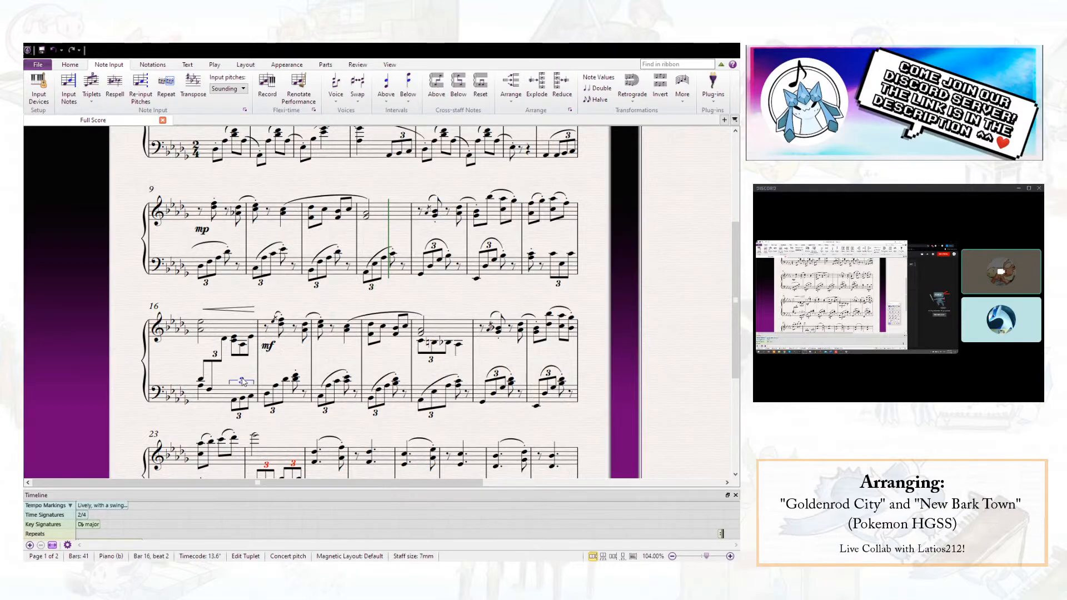
left_click(240, 417)
key("x")
left_click(243, 384)
left_click_drag(243, 429, 245, 365)
left_click(254, 372)
- Move bar 17's mf above the right-hand staff, level with the crescendo hairpin
left_click_drag(272, 351, 270, 314)
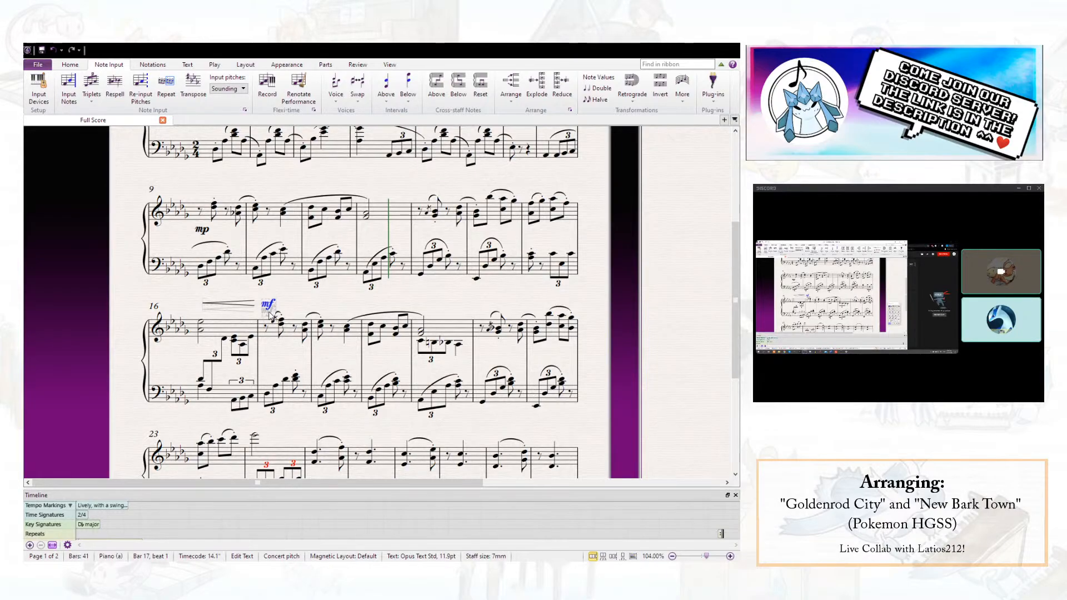
- Try inserting a system break at the end of bar 16
left_click(258, 368)
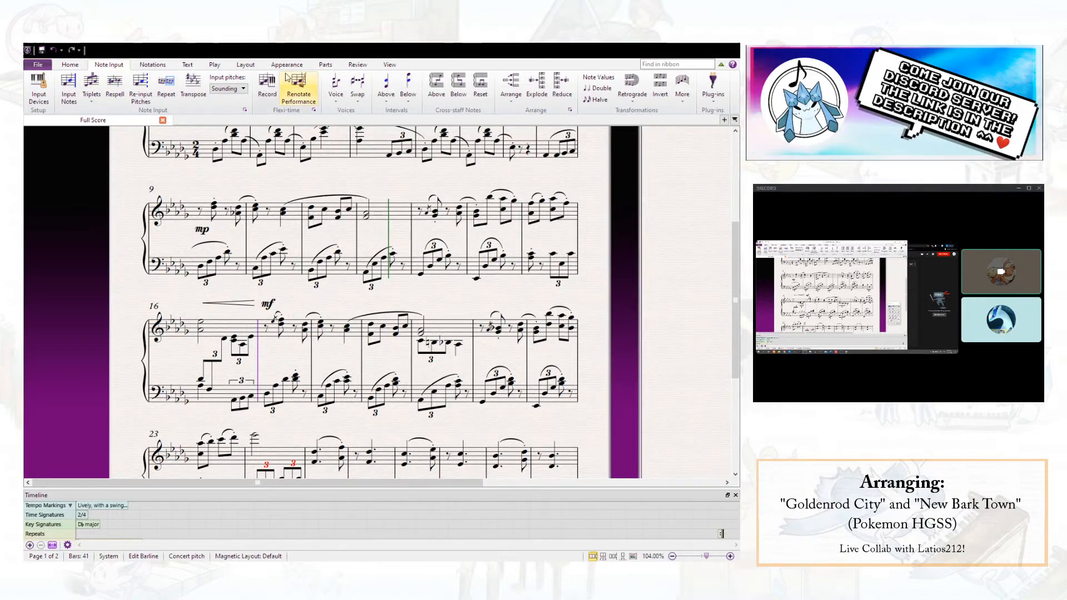
left_click(246, 65)
left_click(544, 79)
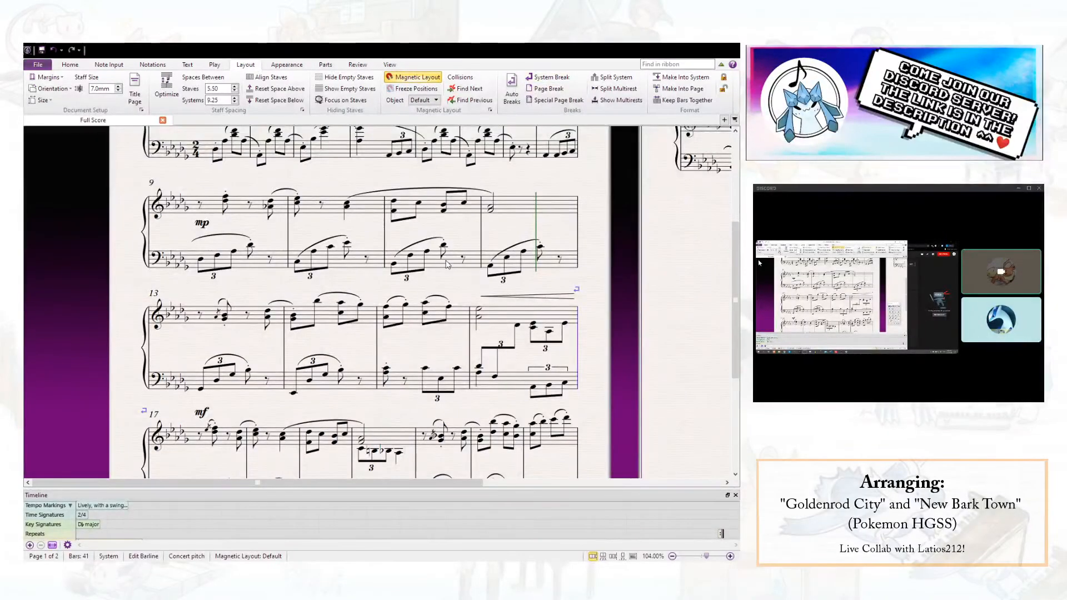
key("Escape")
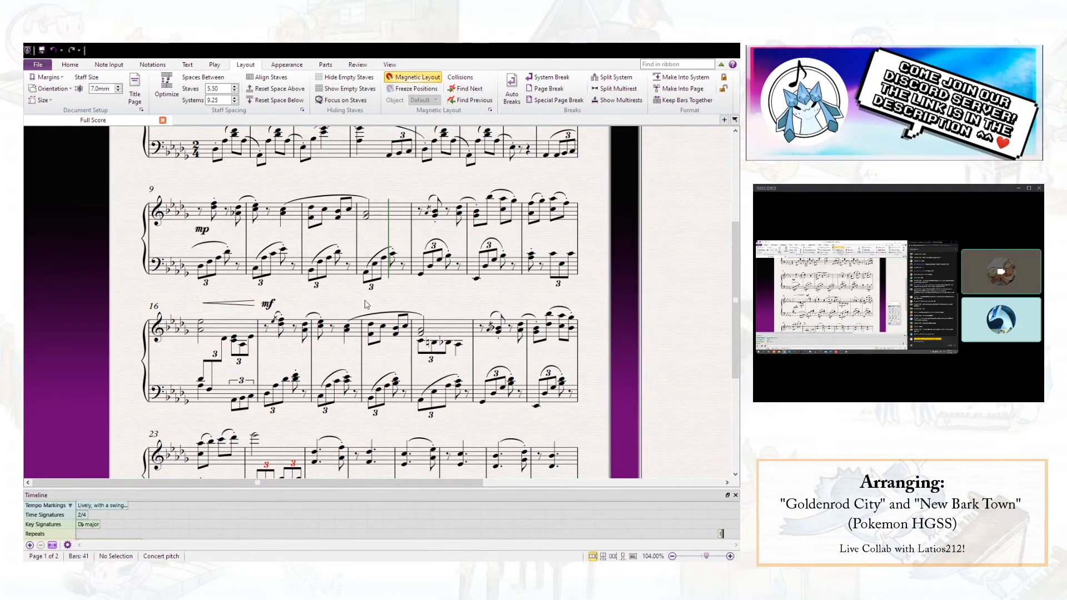
scroll(303, 306, "up", 3)
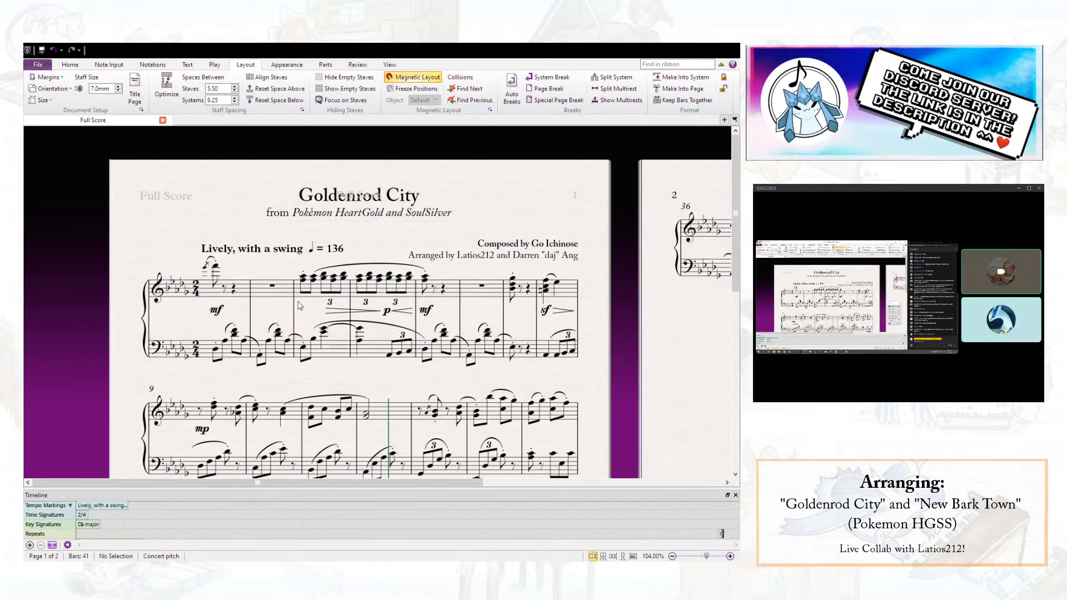
- Play the score back from the grace note at the start of bar 1 into the system starting at bar 23
left_click(205, 268)
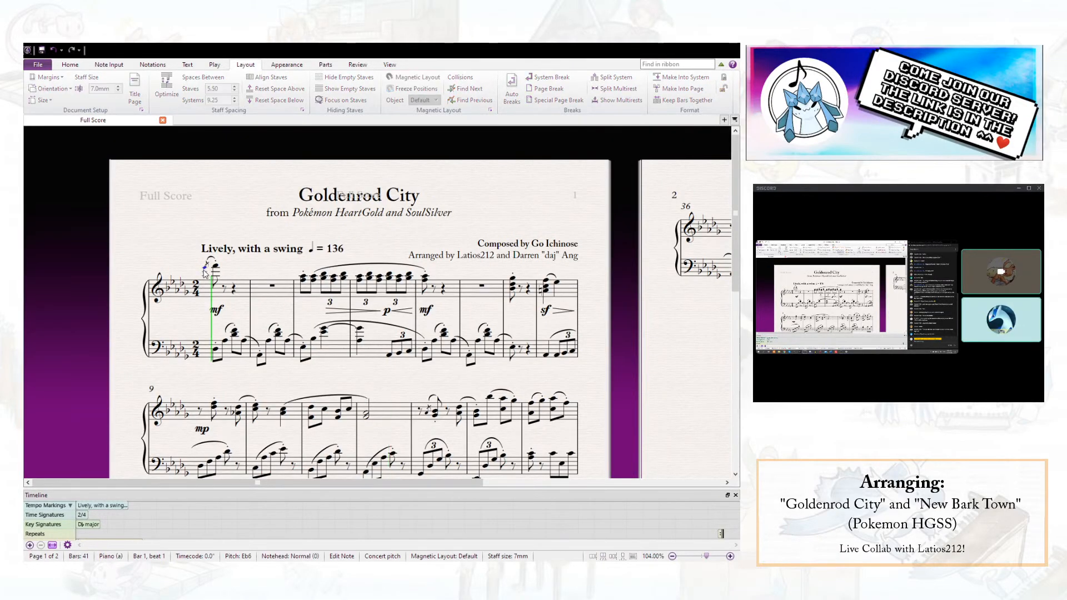
key("space")
left_click(216, 269)
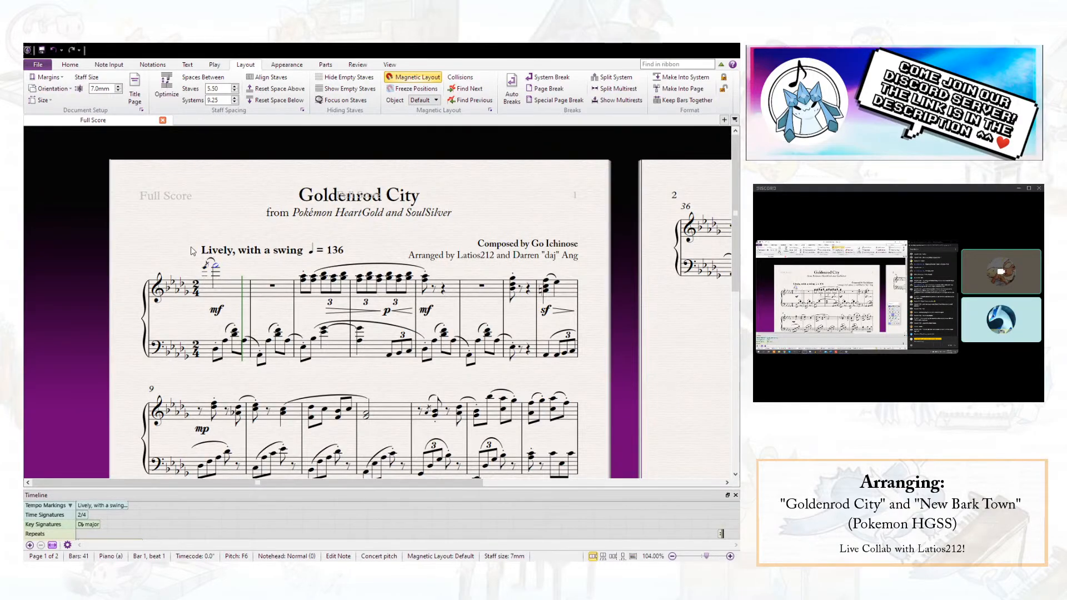
left_click(206, 269)
key("space")
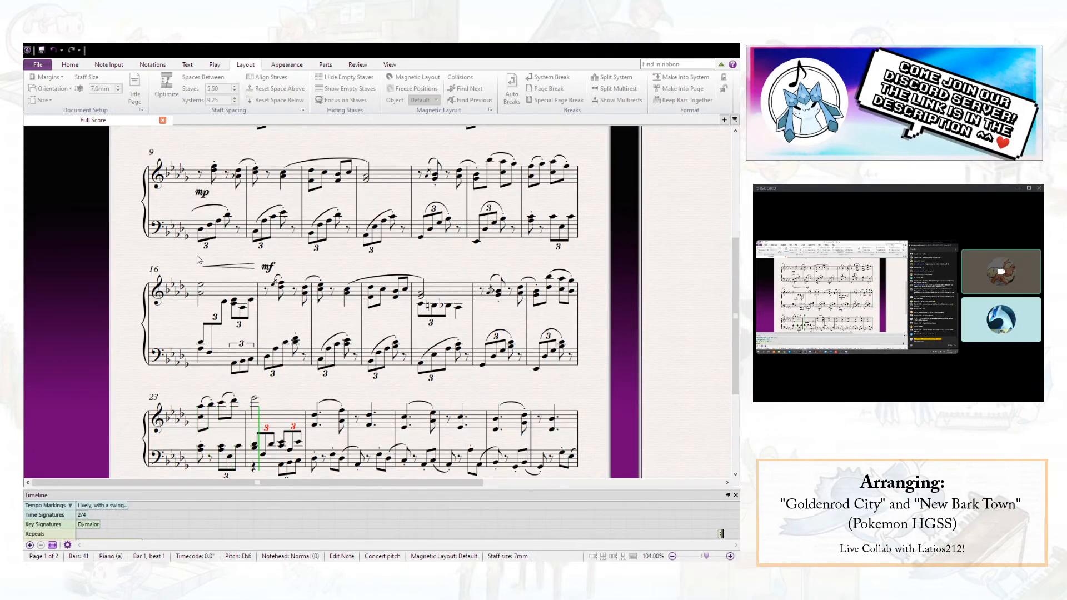
key("space")
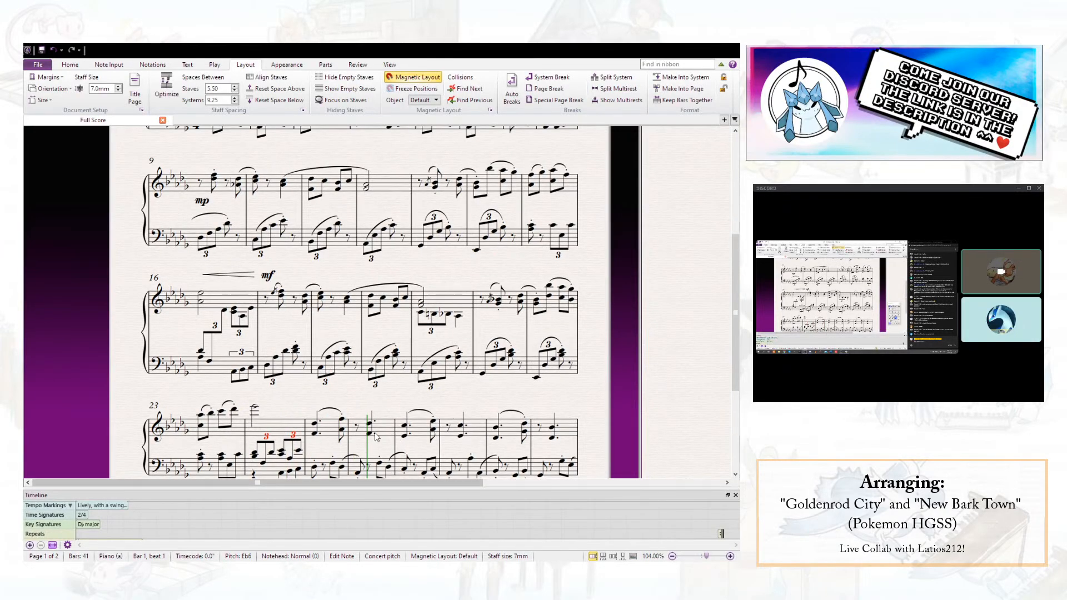
- Repeat the left-hand passage of bars 9 to 16 over bars 17 to 24
scroll(412, 400, "down", 1)
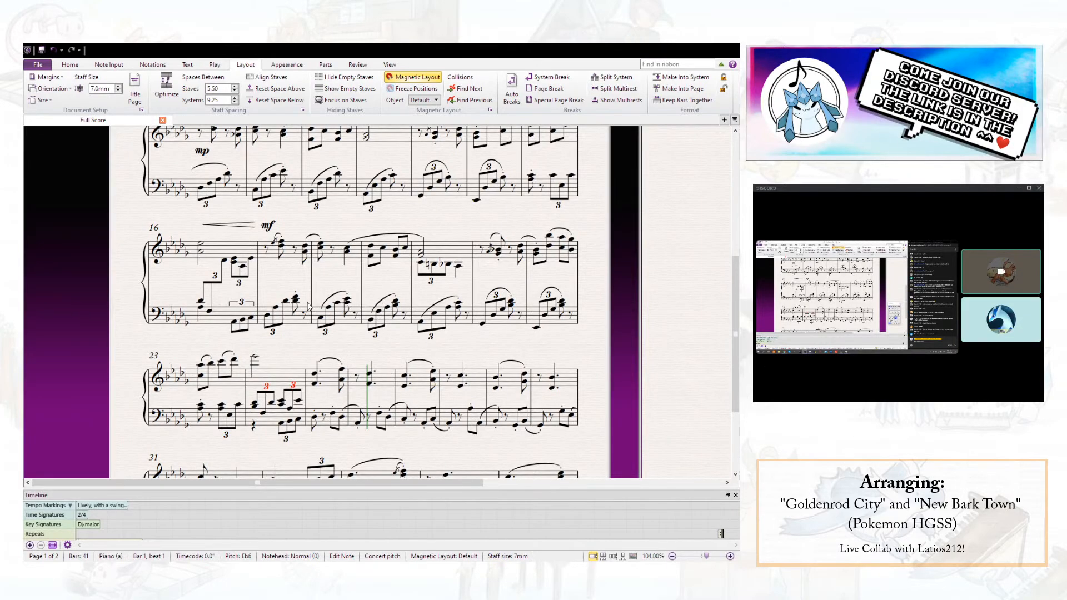
scroll(292, 297, "up", 1)
left_click(232, 248)
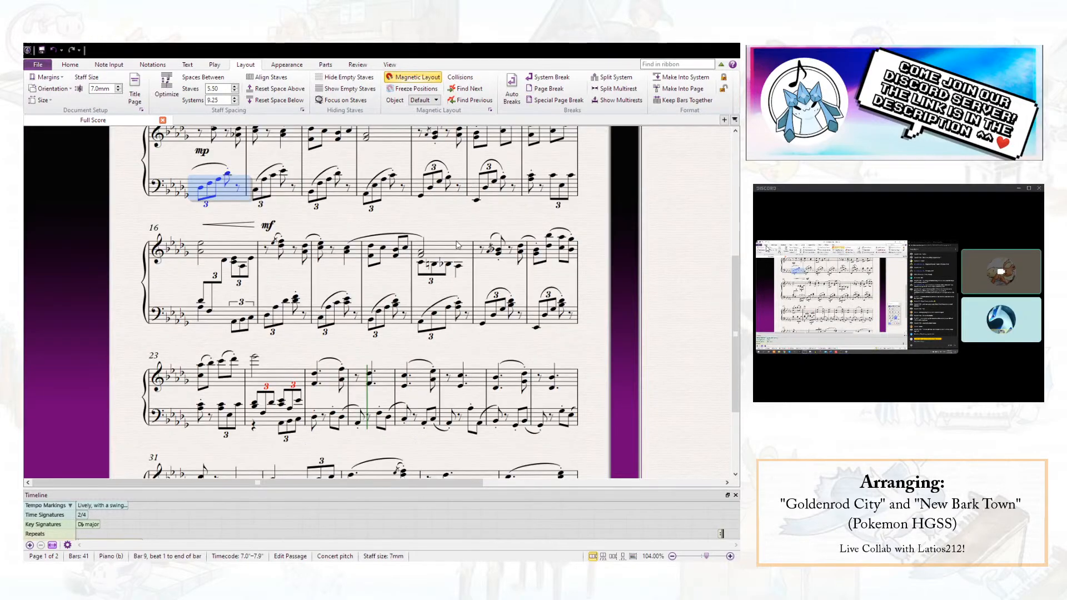
scroll(457, 246, "down", 2)
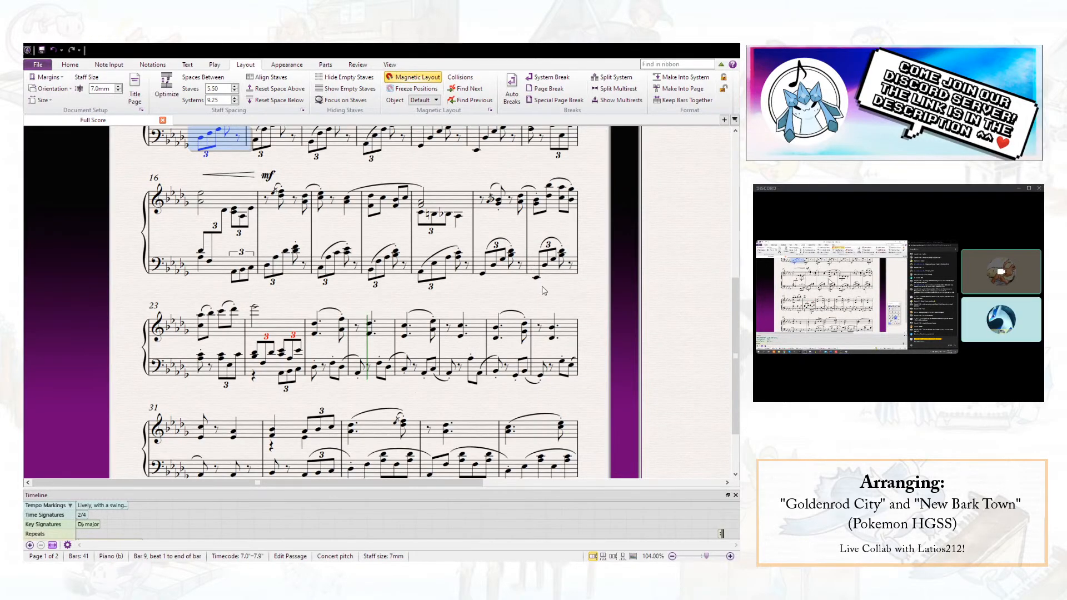
scroll(458, 272, "up", 1)
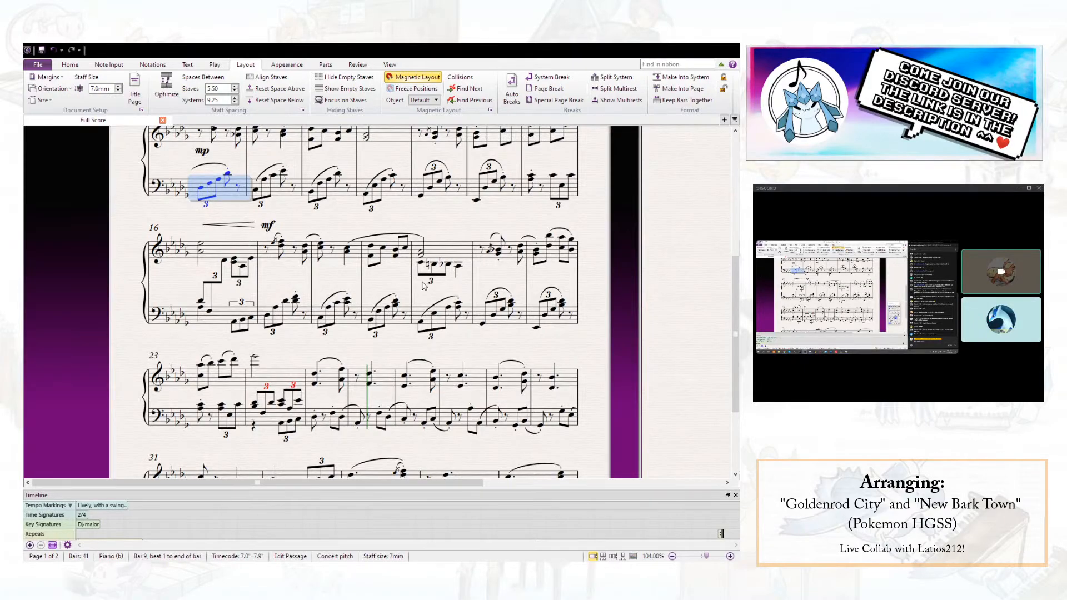
left_click(221, 324, "shift")
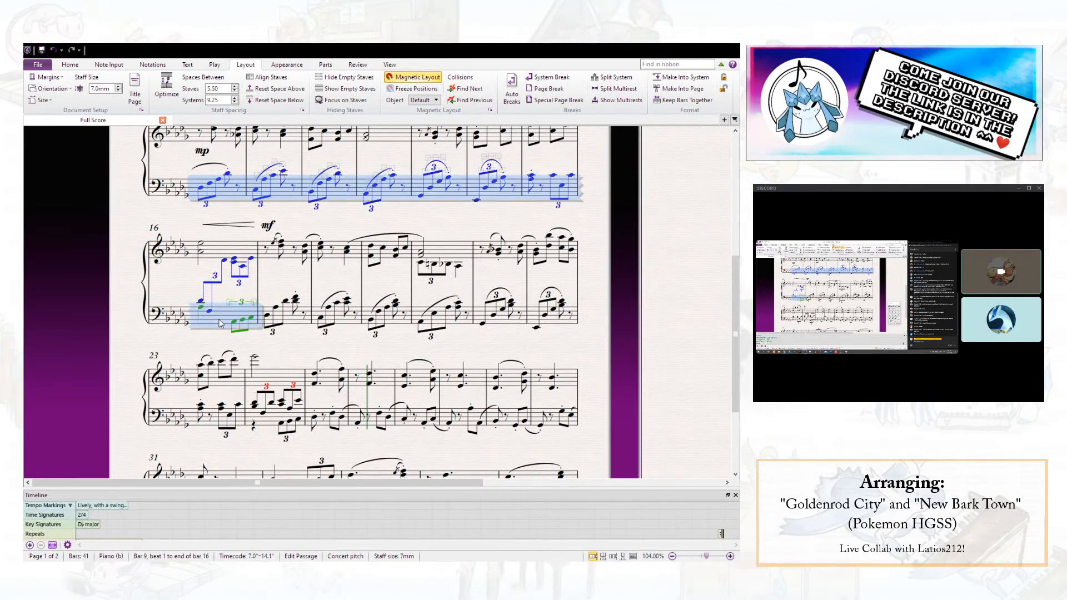
key("r")
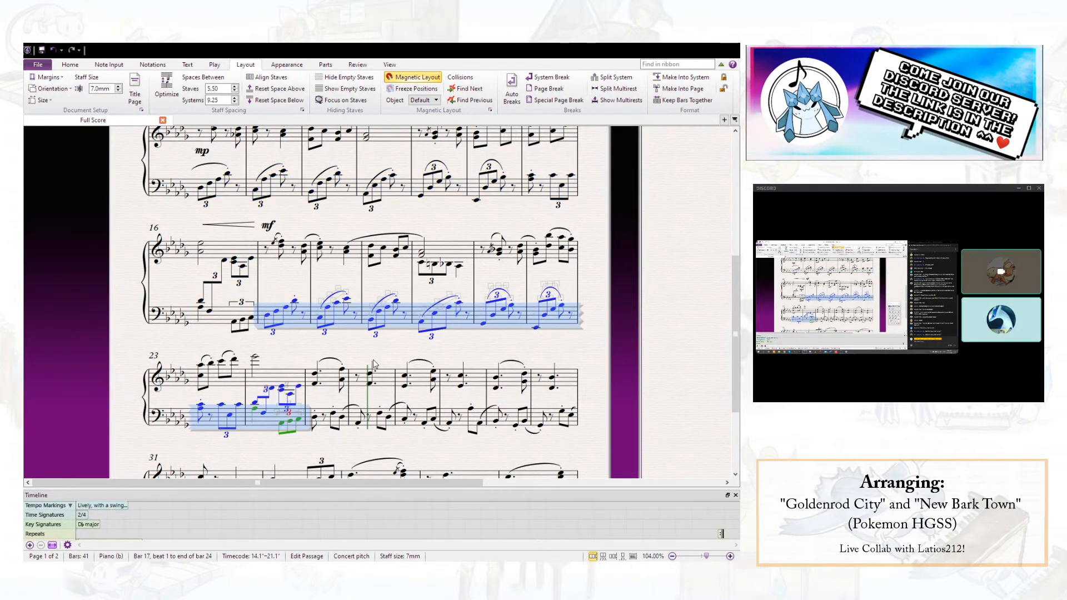
key("Escape")
- Move the left-hand staff of the system starting at bar 23 down to make room for bar 24's cross-staff triplets
left_click(271, 431)
left_click_drag(268, 427, 272, 443)
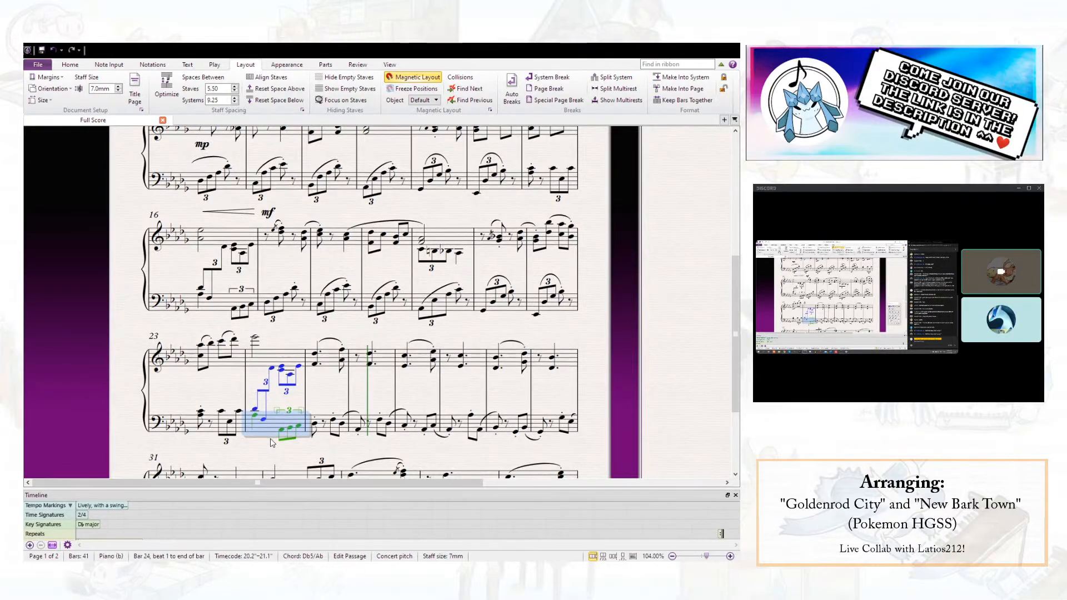
key("Escape")
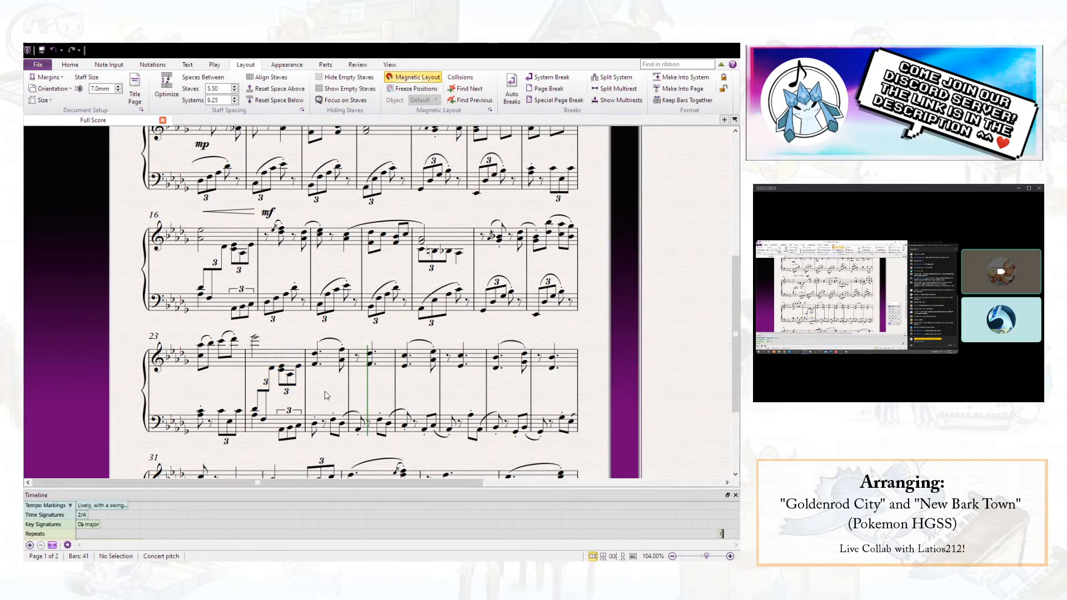
scroll(477, 291, "up", 1)
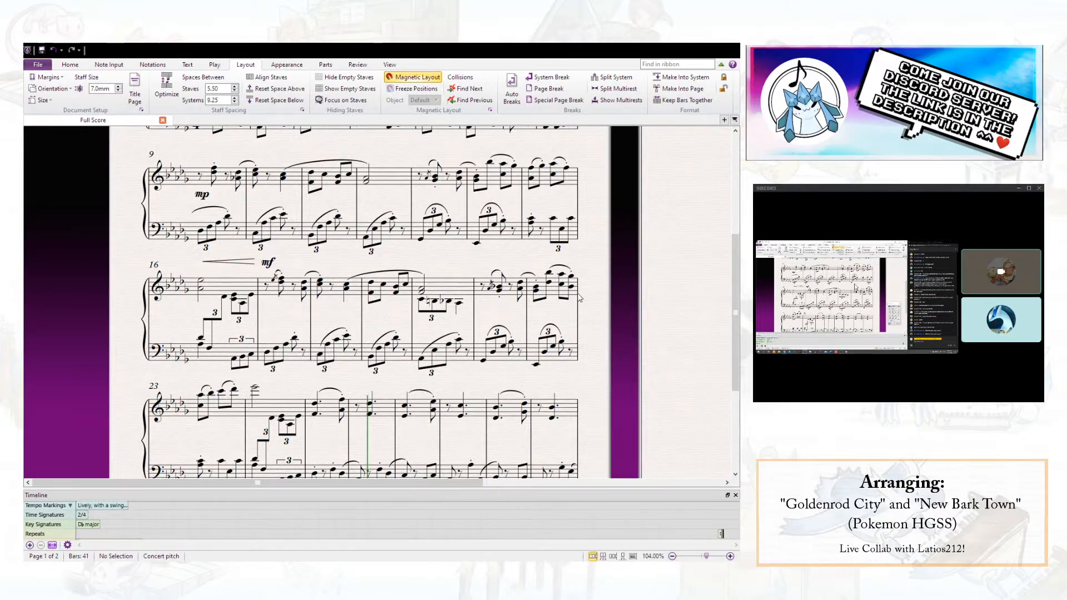
left_click(549, 283)
left_click(571, 286, "ctrl")
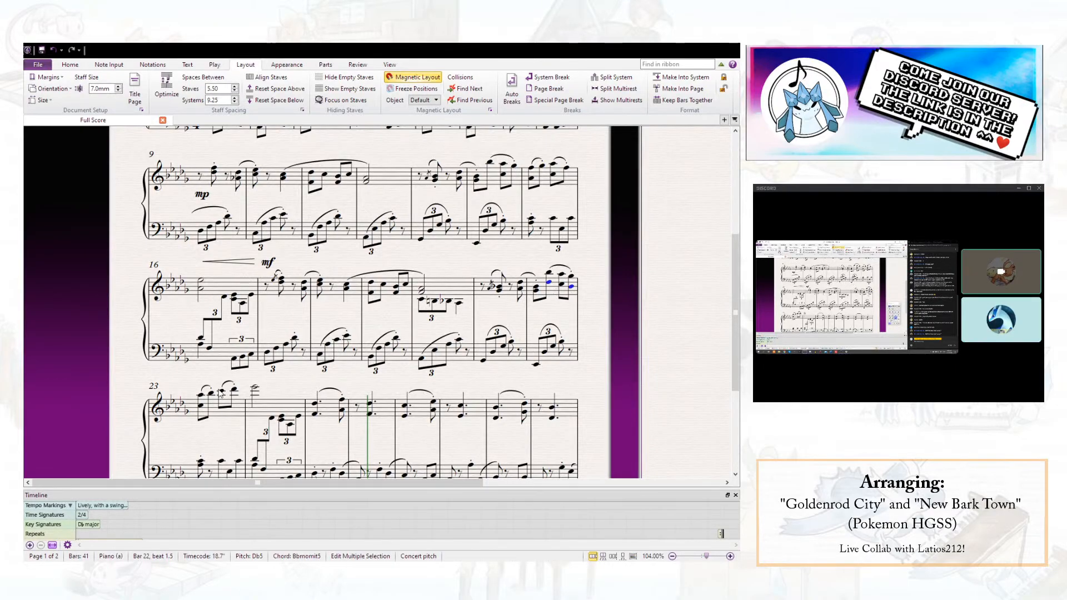
key("Escape")
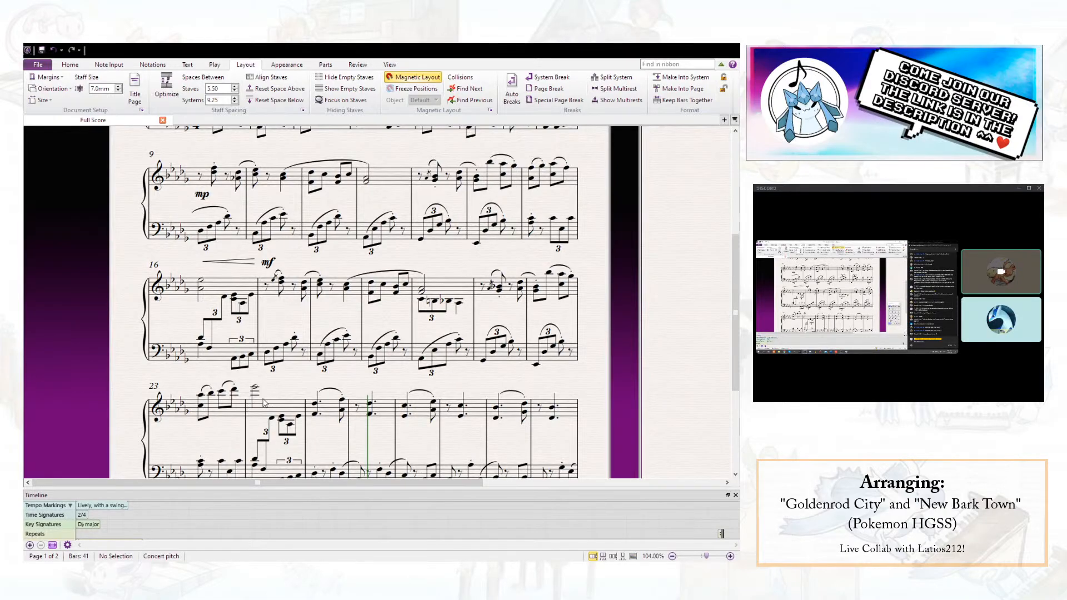
left_click(266, 286)
left_click(294, 337)
left_click(278, 323)
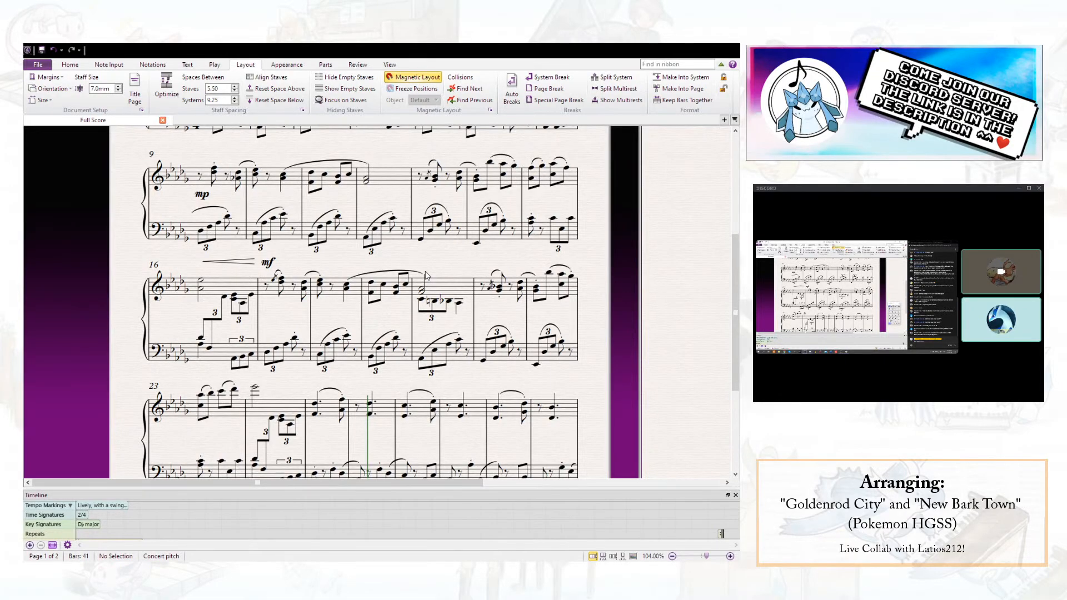
- Clear the left-hand part of bar 20
left_click(458, 340)
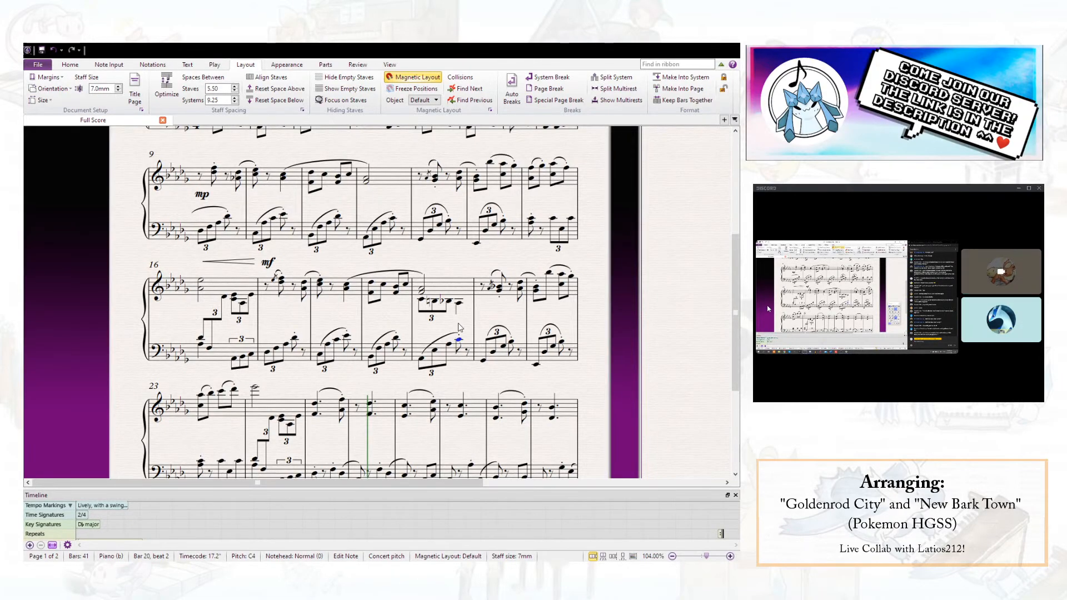
key("Escape")
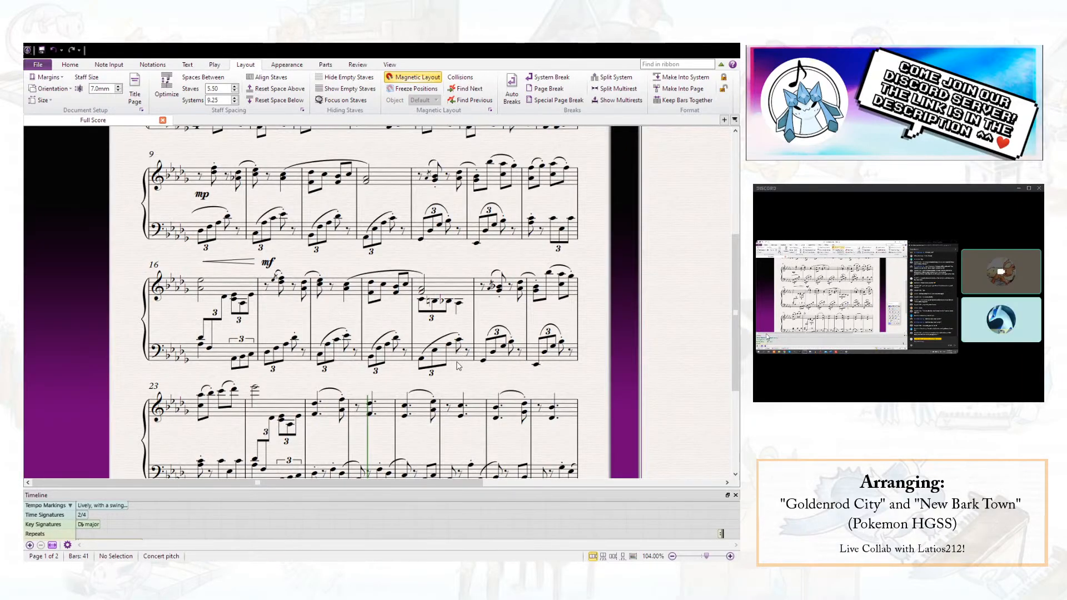
left_click(458, 364)
key("Delete")
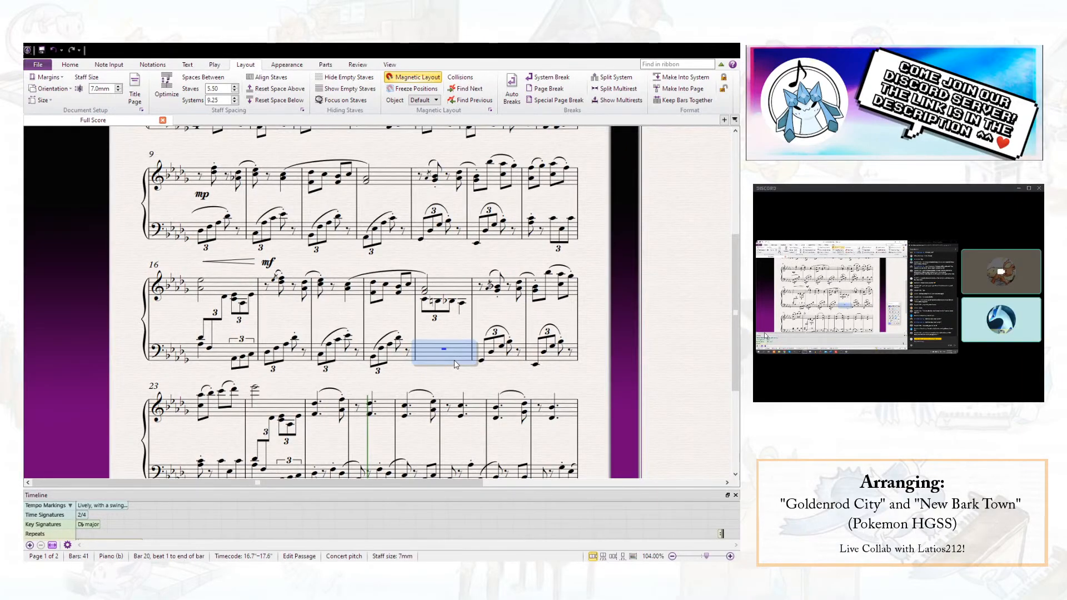
key("Escape")
- Enter an eighth-note triplet of Ab3 with C4, Cb and Bb, followed by a quarter-note Ab, in bar 20's left hand
left_click(444, 350)
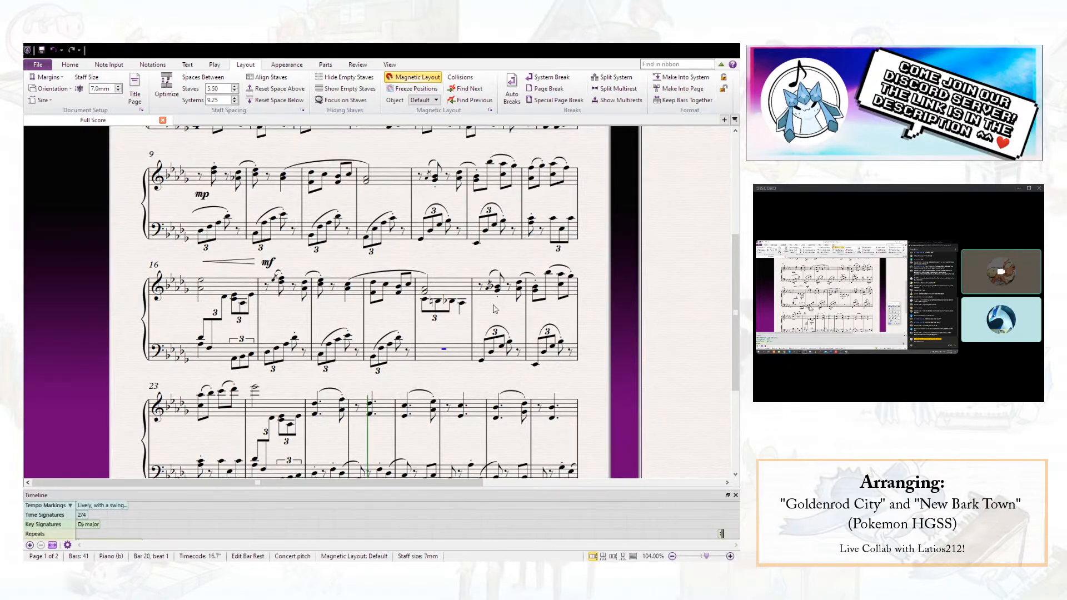
key("a")
key("3")
key("ctrl+Down")
key("ctrl+3")
key("KP_9")
key("c")
key("b")
key("KP_4")
key("a")
key("Escape")
- Delete the lower-voice triplet figure from the right-hand staff in bar 20
left_click(450, 285)
key("ctrl+shift+alt+2")
key("Delete")
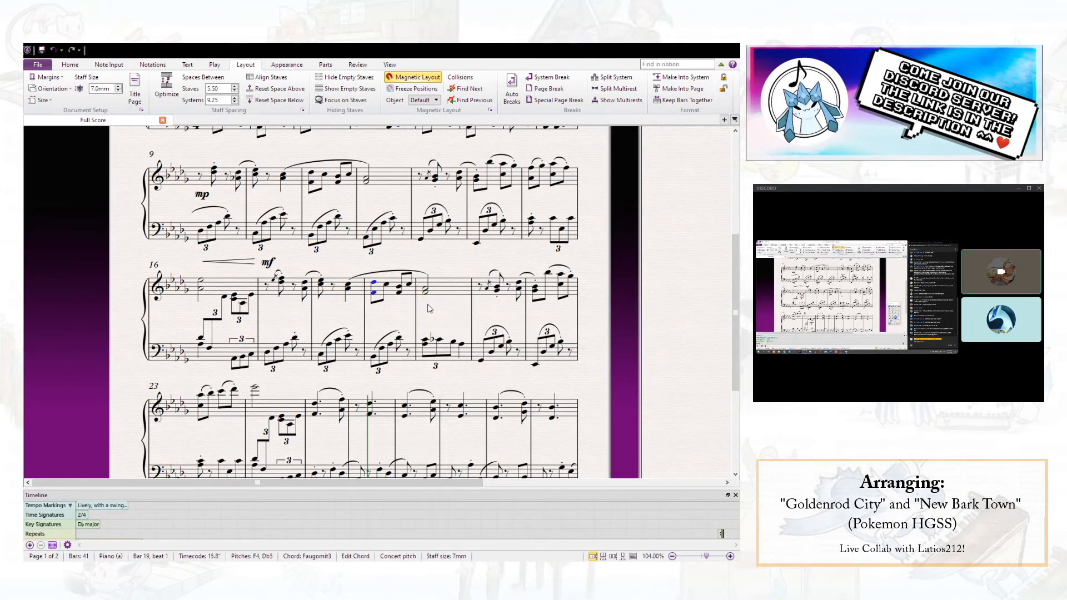
- Remove Ab3 from bar 20's first left-hand chord and enter a second voice with Ab3 on beat 1 and F on beat 2
key("Escape")
left_click(427, 345)
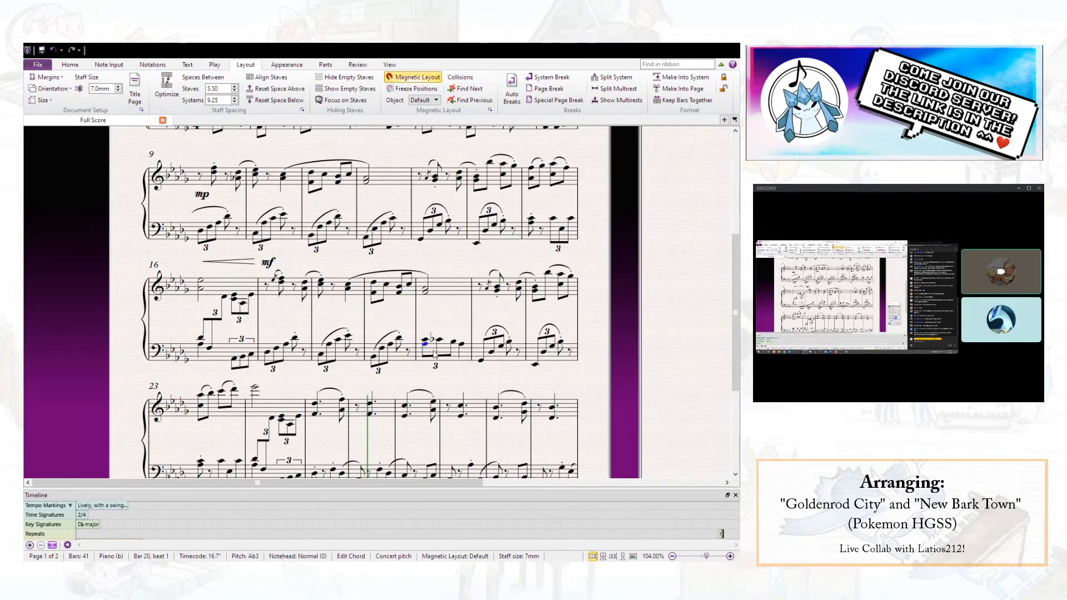
key("Delete")
left_click(478, 378)
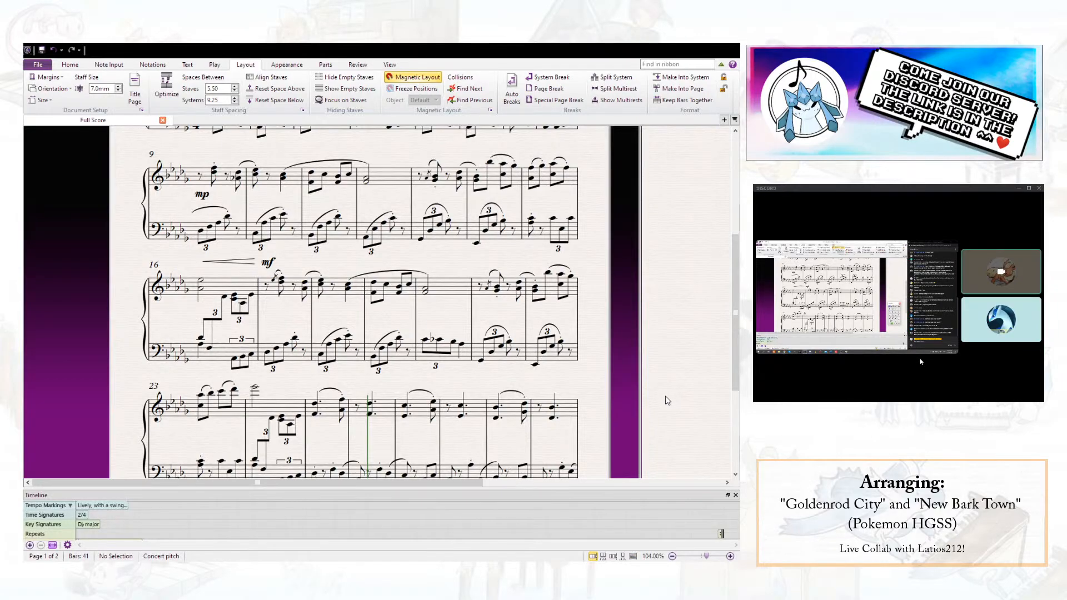
left_click(420, 346)
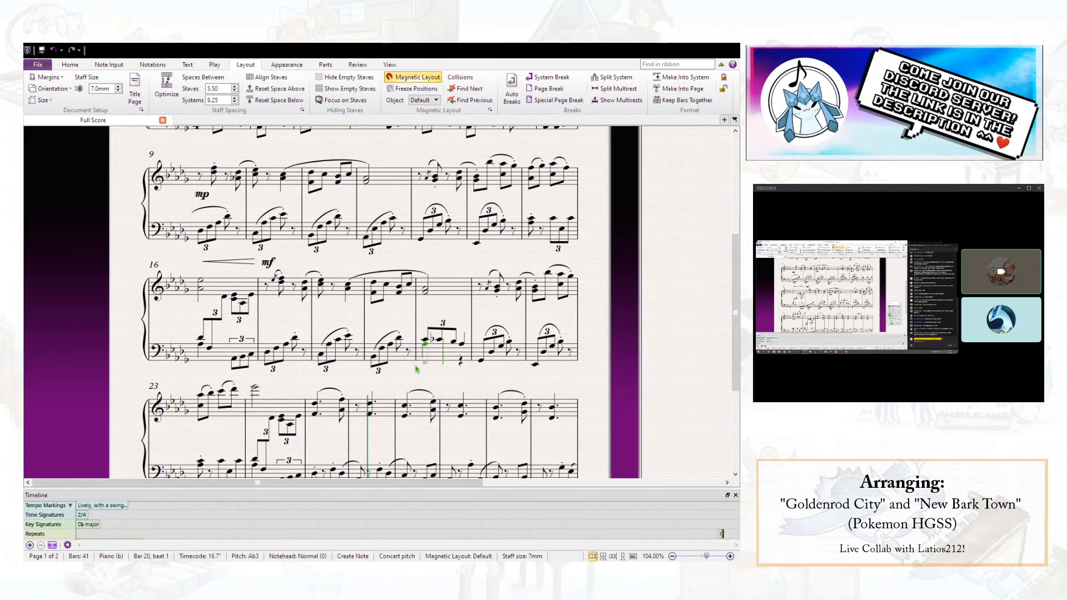
key("a")
left_click(460, 363)
key("f")
- Play back the two-voice left hand from the start of bar 20
left_click(426, 340)
key("p")
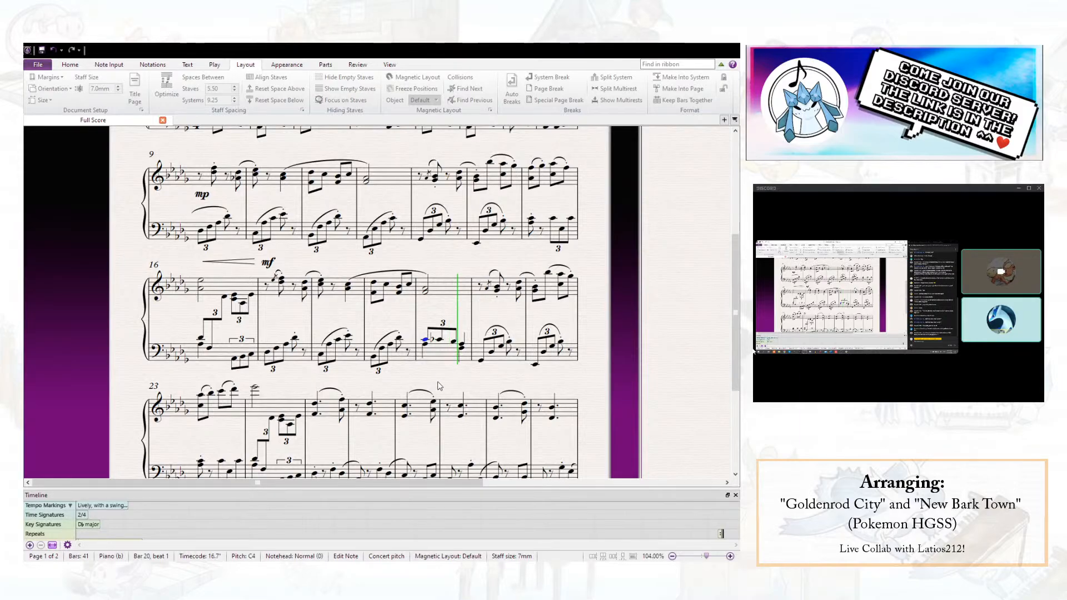
key("space")
key("a")
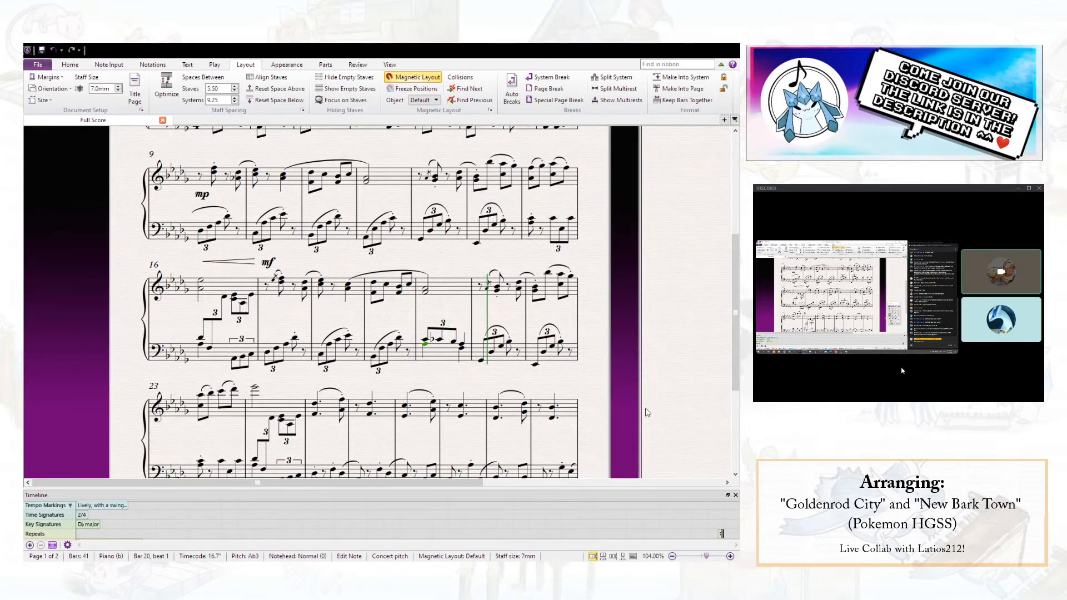
key("Escape")
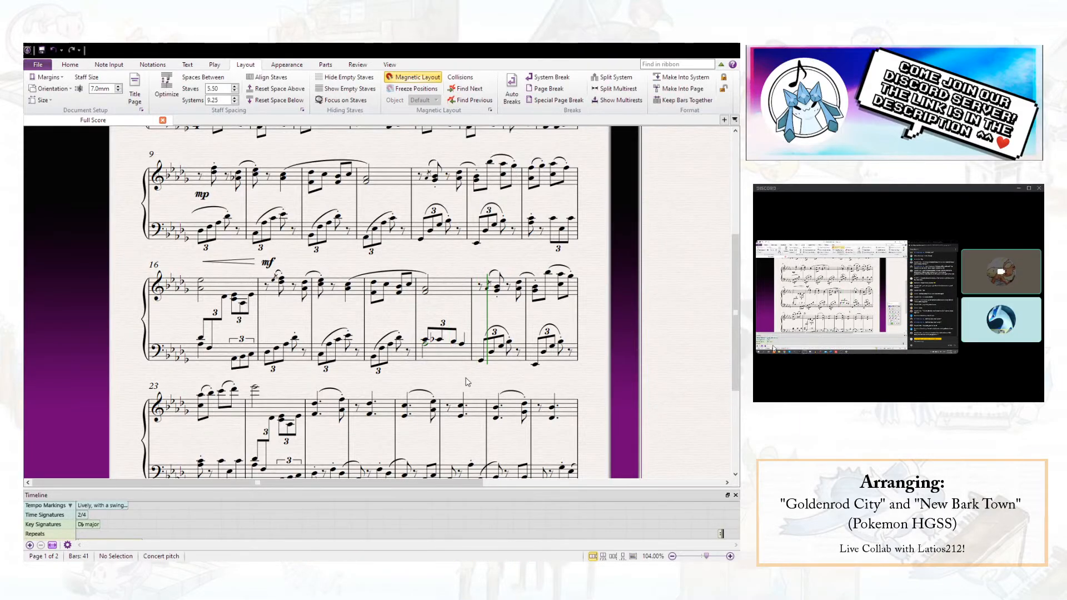
- Slur bar 20's upper left-hand voice through to bar 21's first triplet group and delete bar 21's own slur over that group
left_click(425, 341)
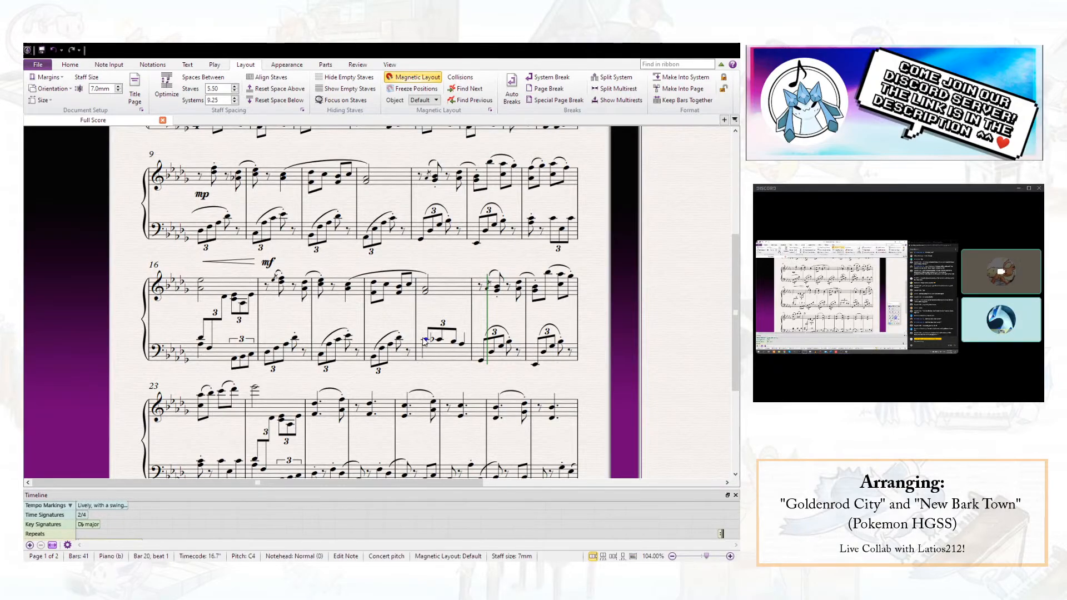
key("s")
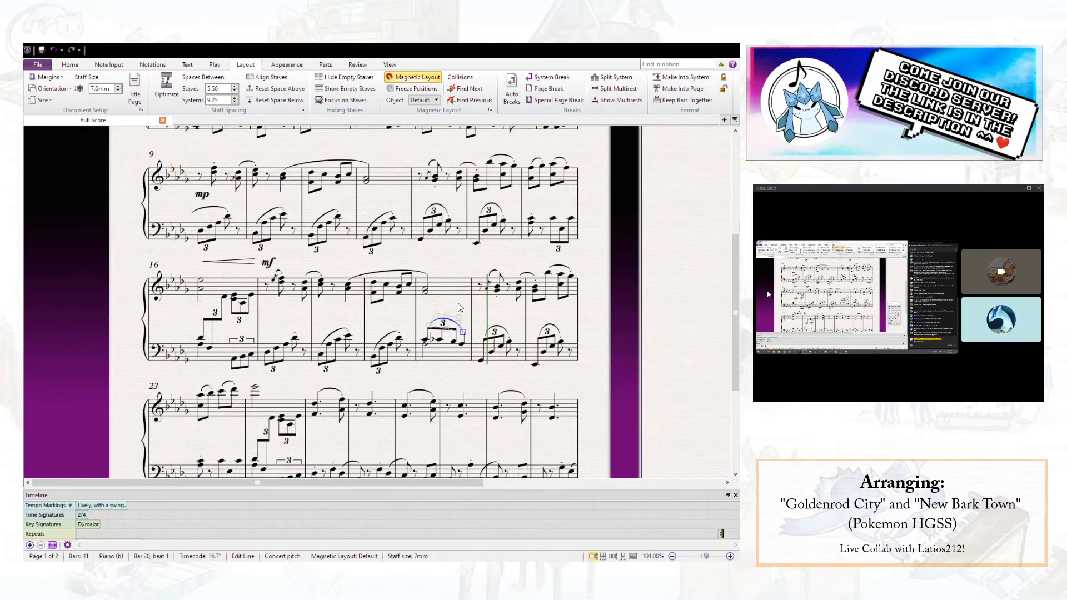
key("space")
key("space")
key("space")
left_click(494, 327)
key("Delete")
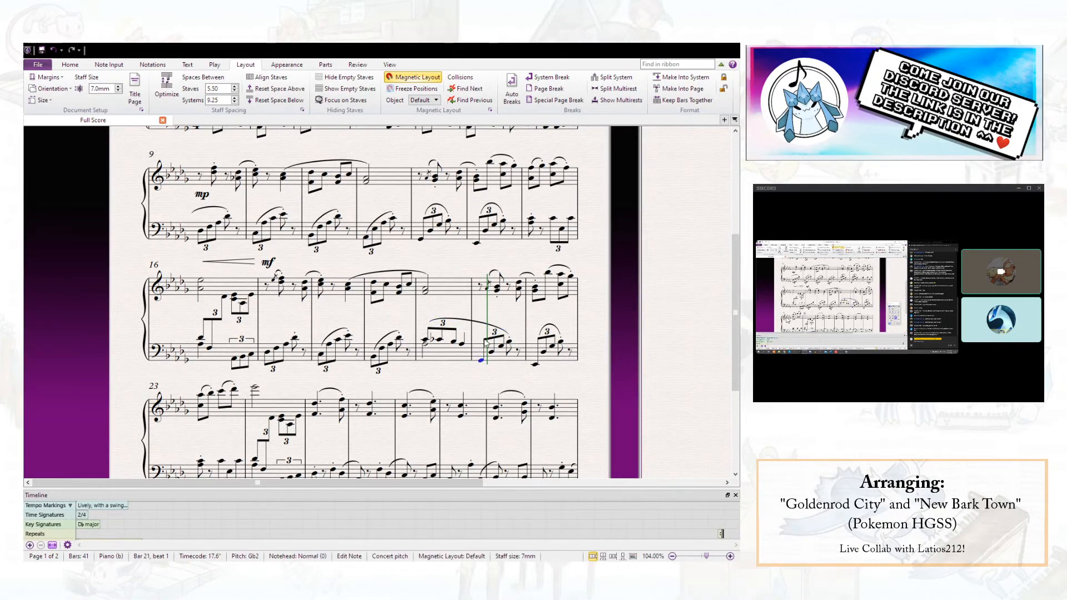
- Play the score back from bar 16 through bar 24
left_click(200, 283)
key("space")
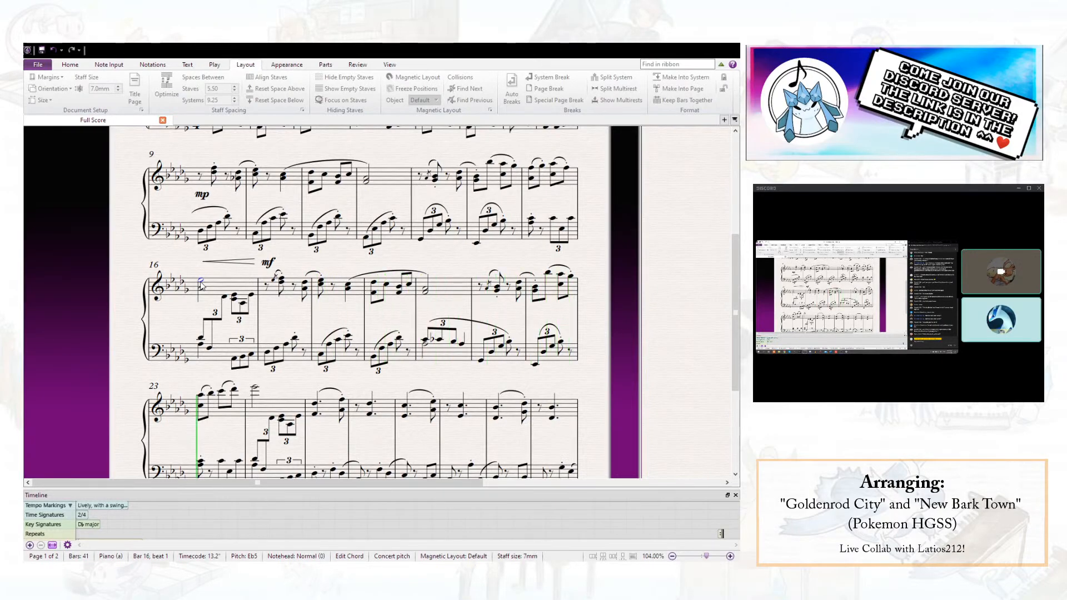
key("space")
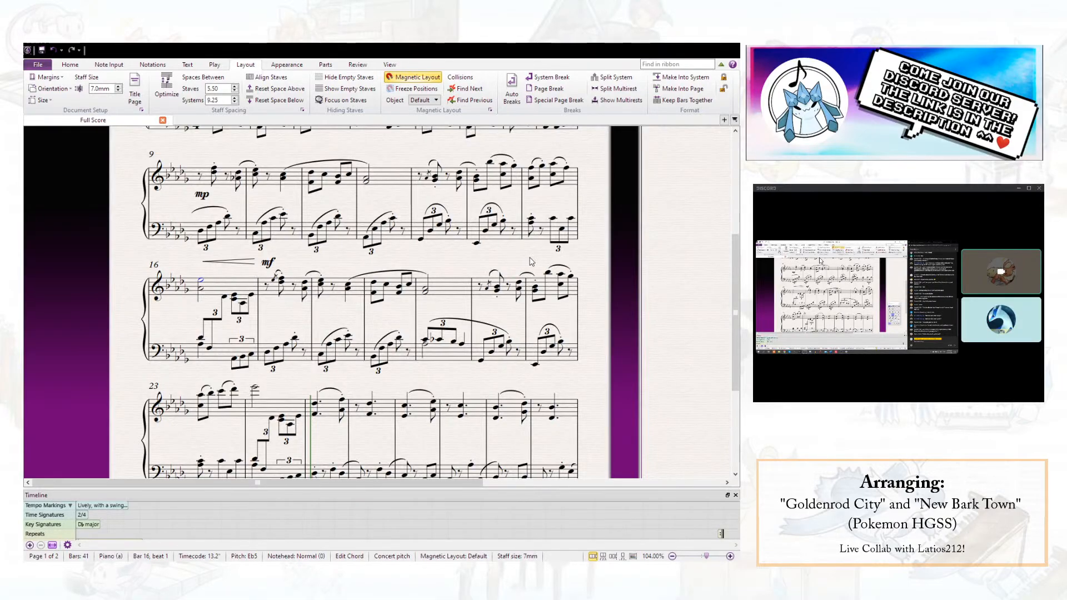
- Save the score
scroll(225, 323, "up", 3)
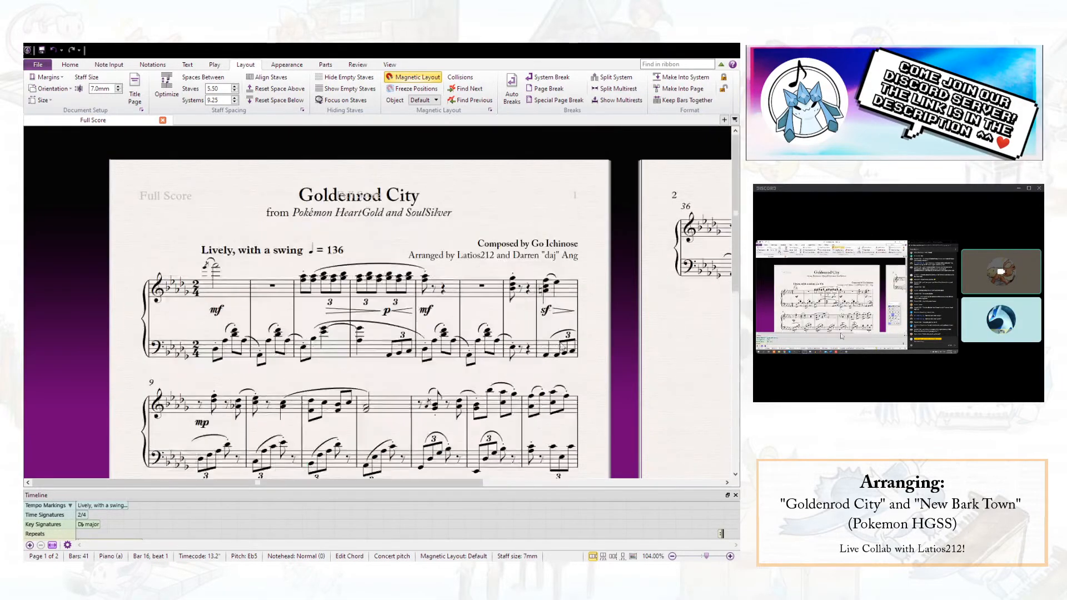
scroll(225, 322, "down", 4)
left_click(42, 51)
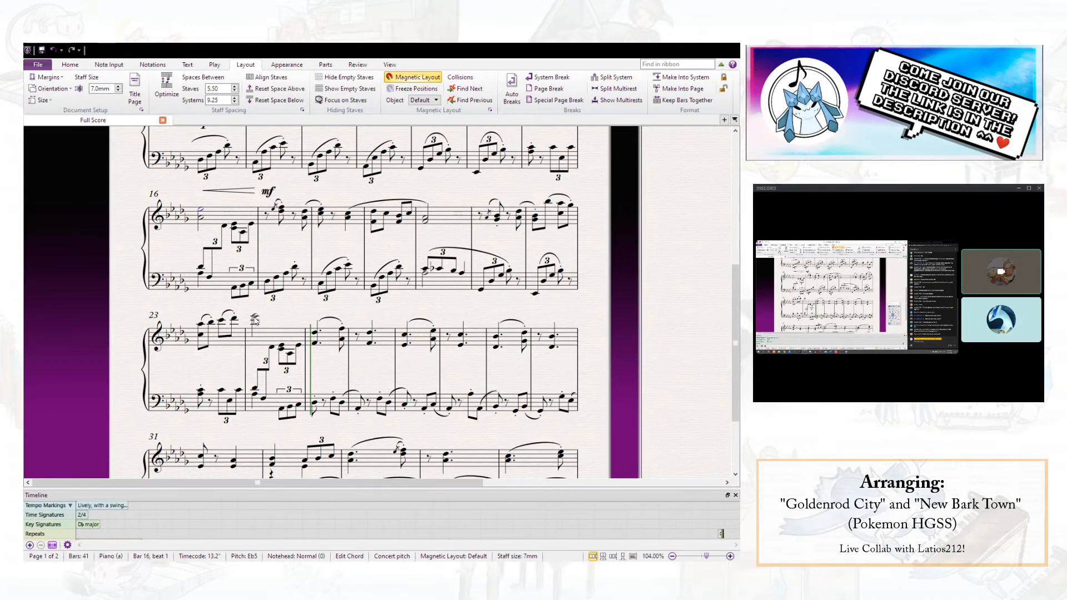
scroll(262, 349, "up", 1)
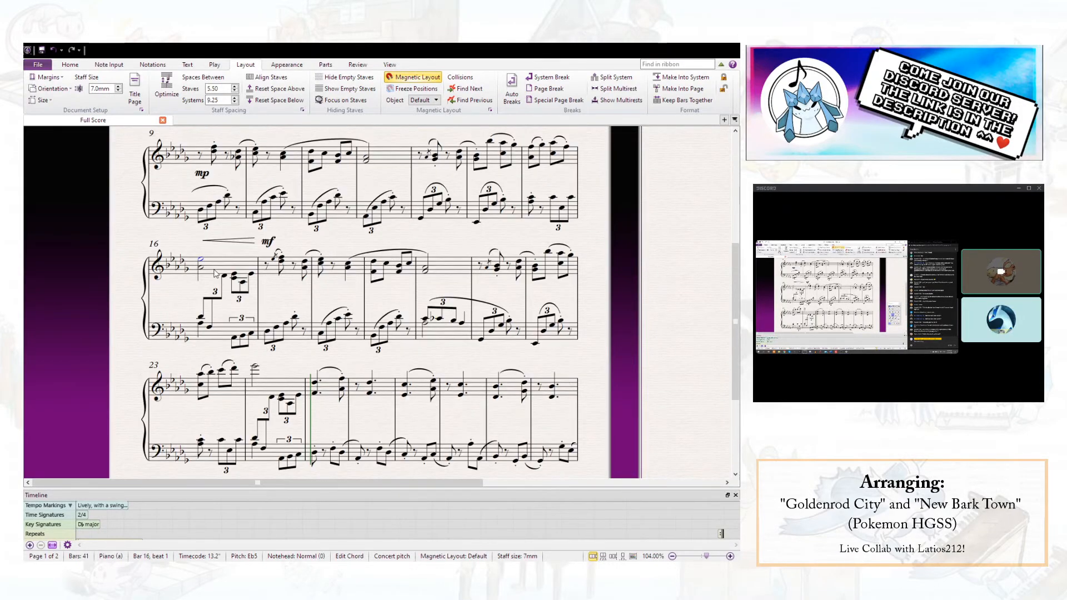
- Examine bar 16's cross-staff passage and read through the first page of the score
left_click(215, 270)
left_click(223, 327, "shift")
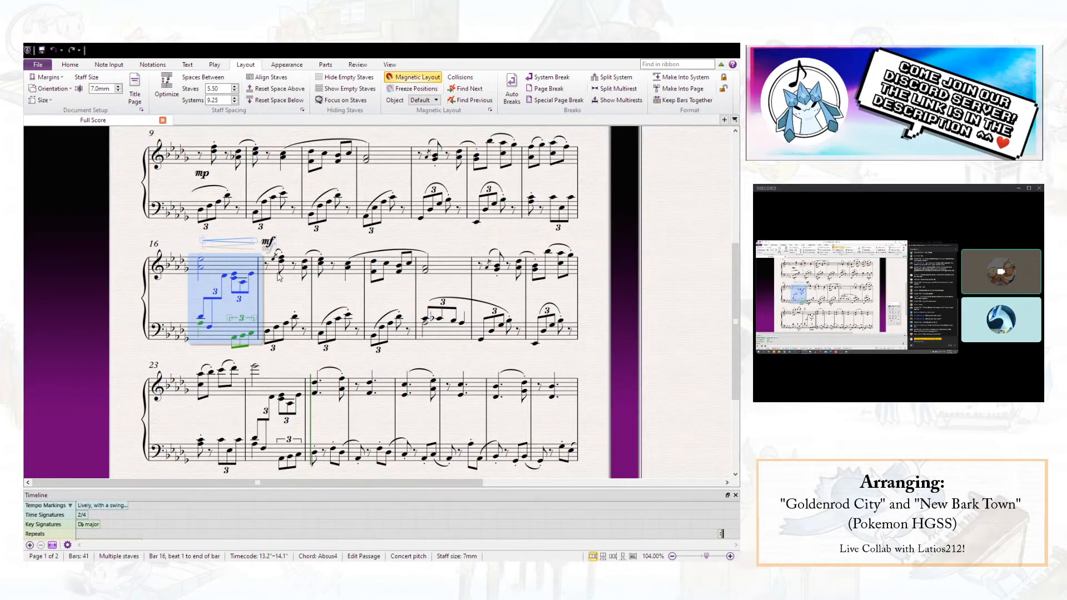
key("Escape")
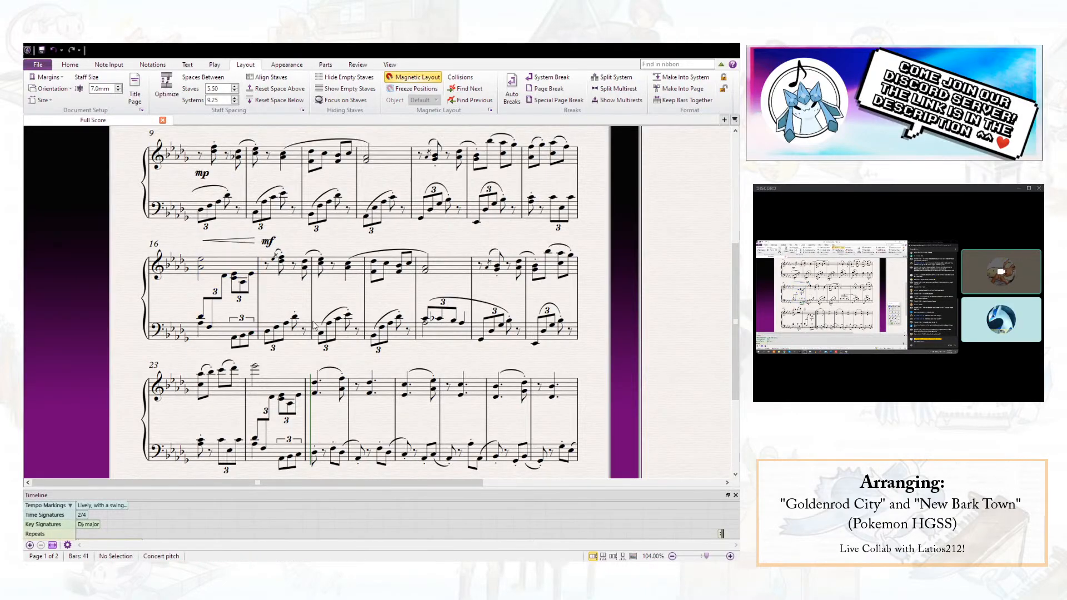
scroll(317, 331, "up", 4)
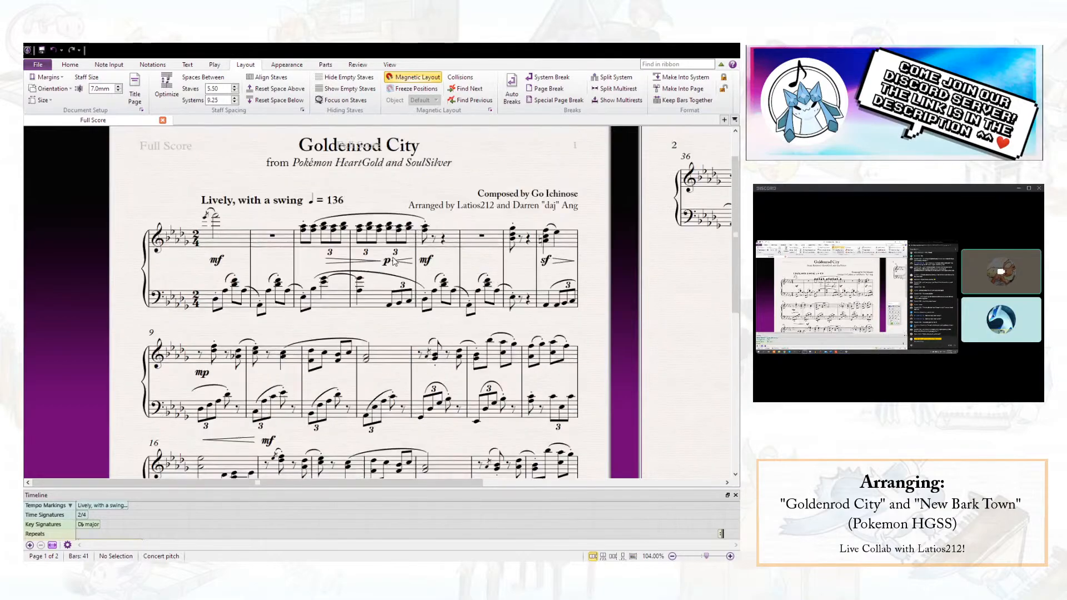
scroll(387, 272, "down", 7)
scroll(387, 273, "up", 2)
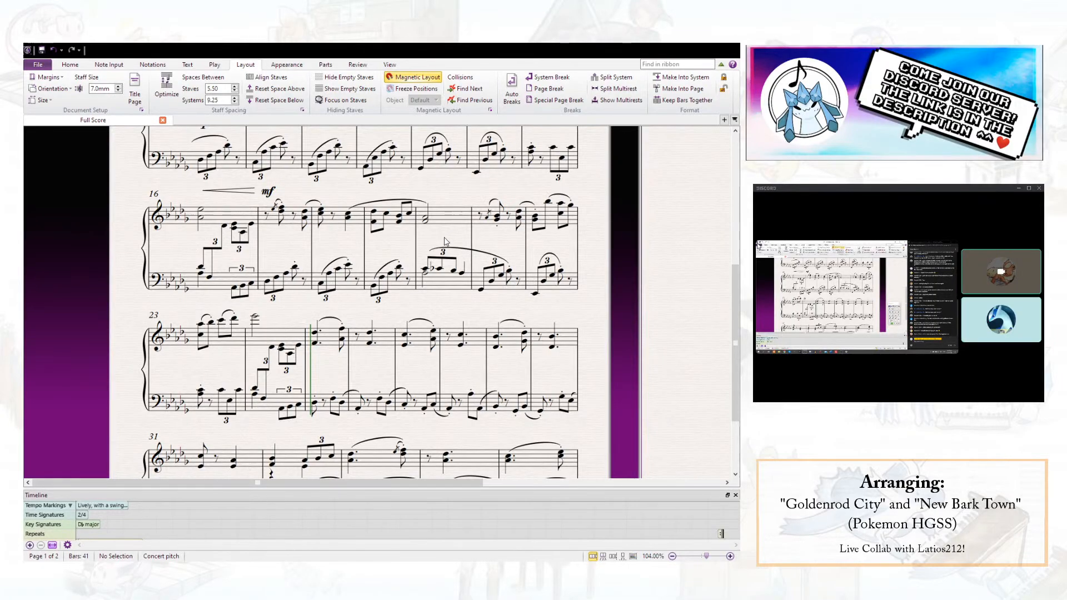
scroll(444, 245, "up", 3)
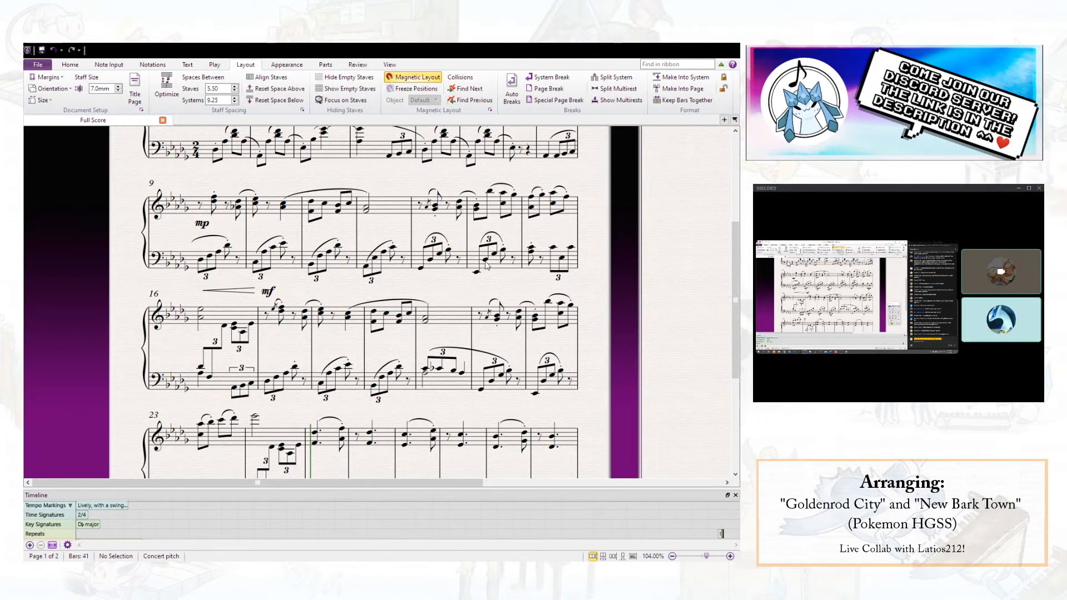
- Repitch bar 14's left-hand triplet figure, with the first upper note as C3 and the beat 2 note as Gb3
left_click(503, 250)
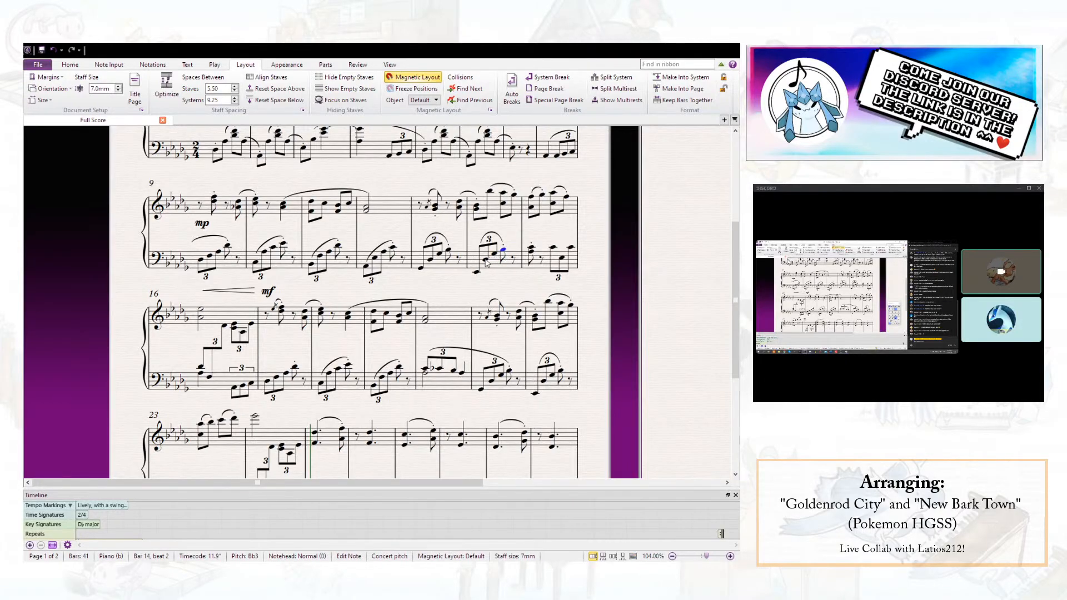
left_click(486, 262, "shift")
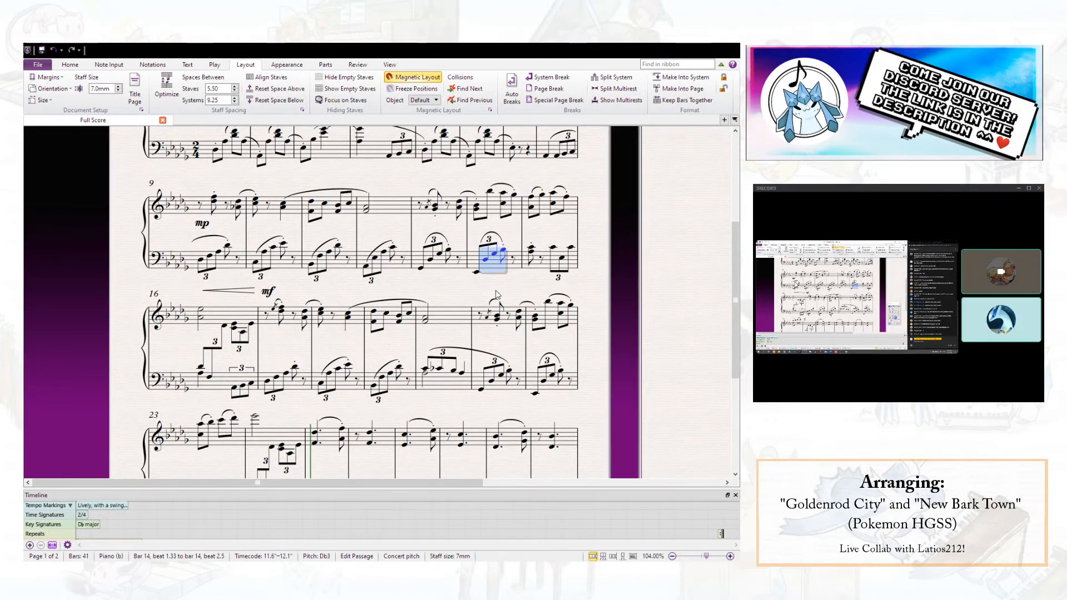
left_click(486, 274)
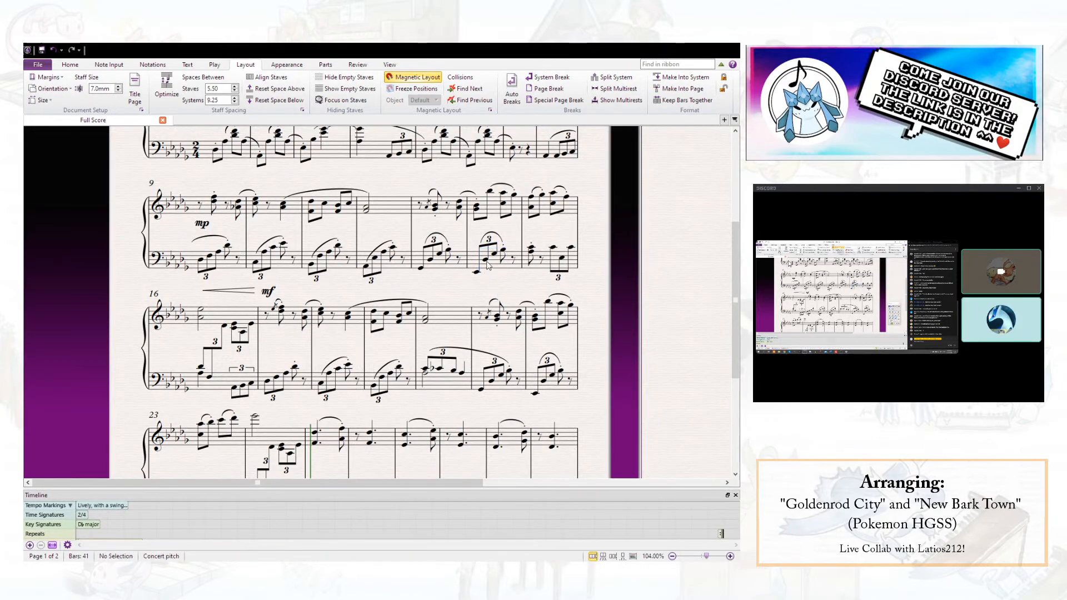
left_click(486, 261)
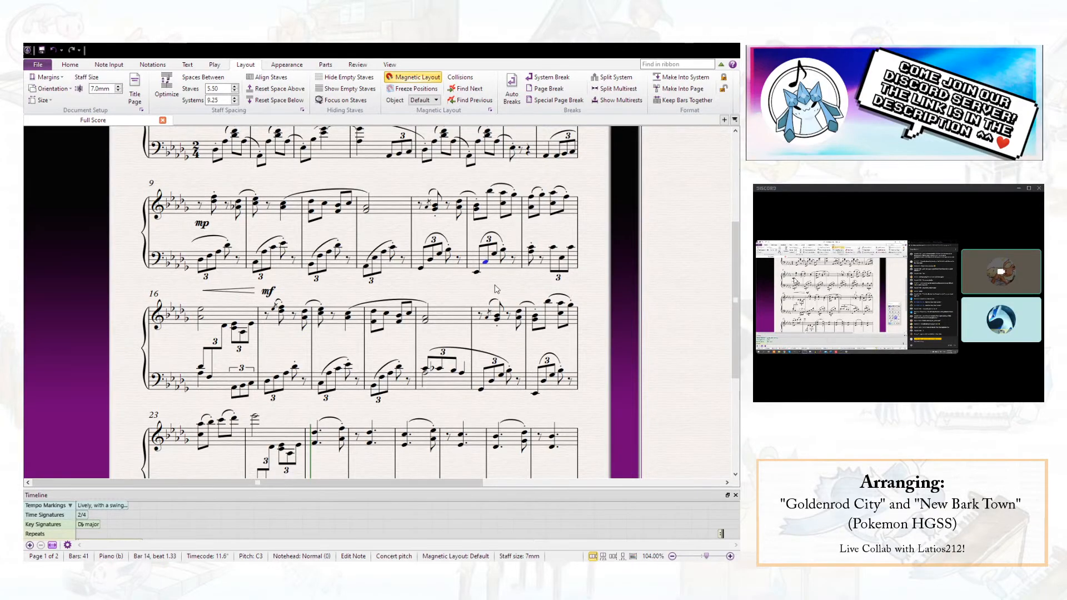
key("Right")
key("Right")
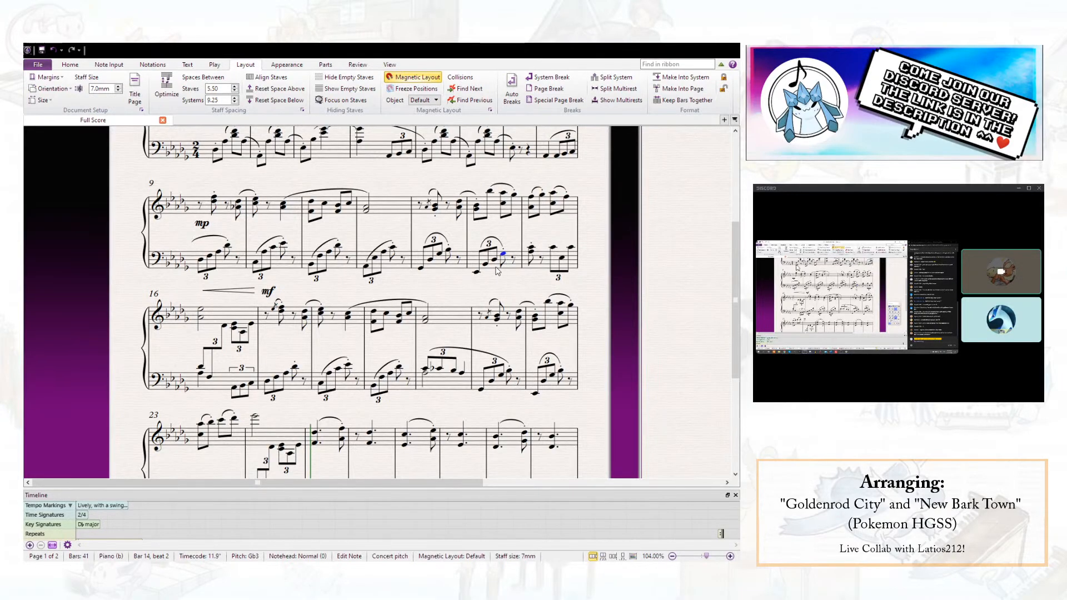
left_click(476, 272, "ctrl")
key("Escape")
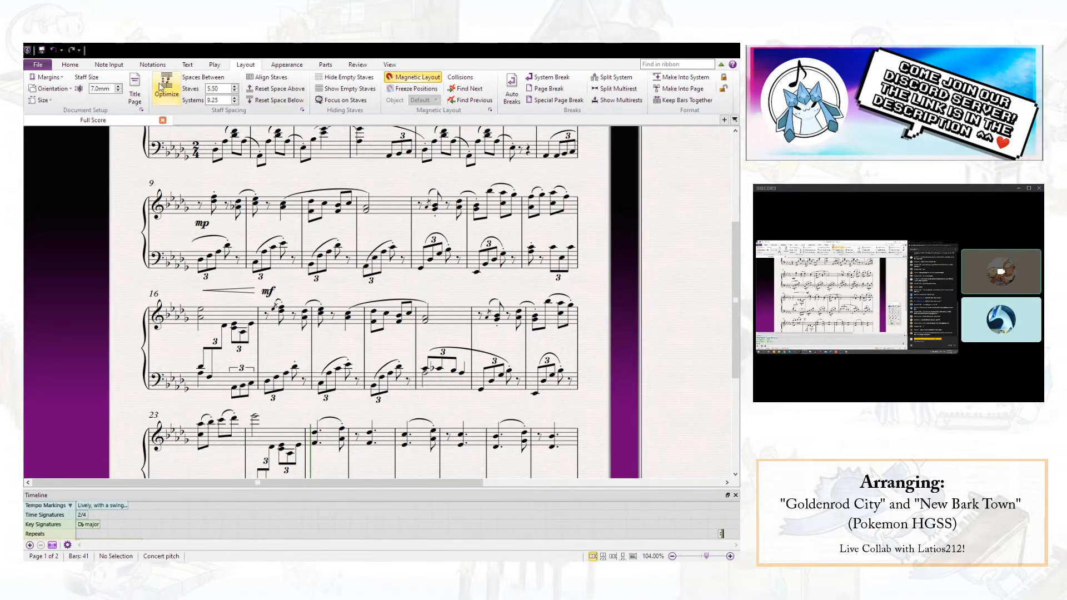
- Play back bar 14 and check its beat 2 notes in both staves against the start of bar 15
left_click(476, 205)
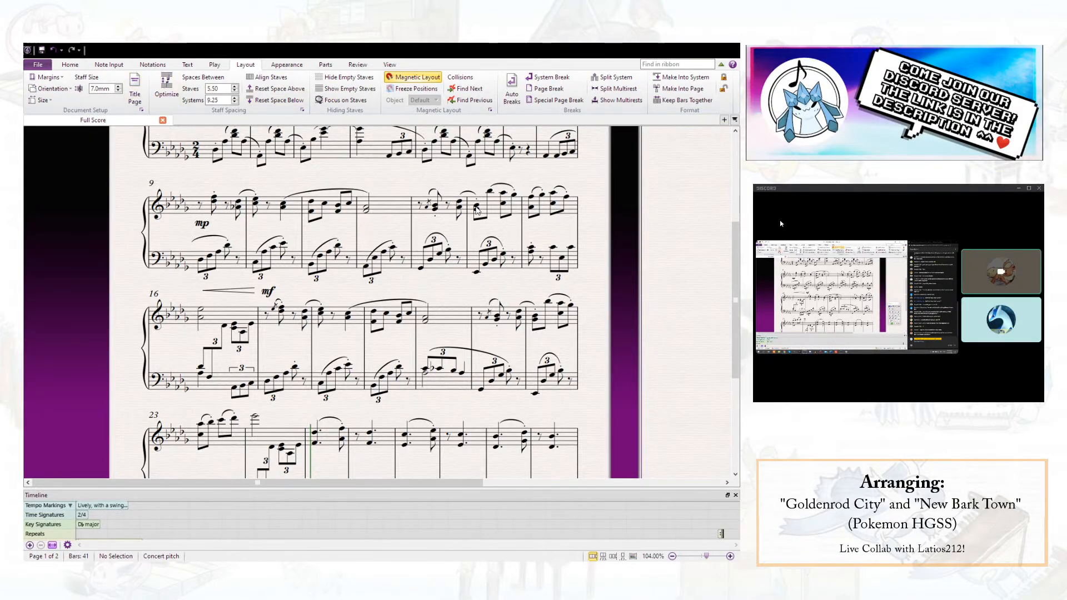
key("p")
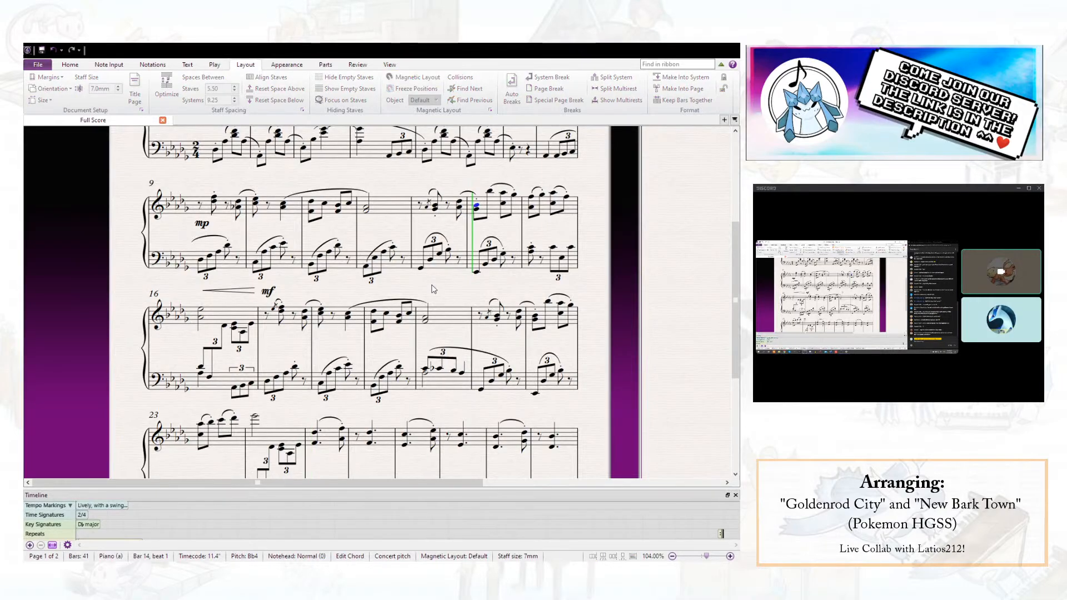
left_click(503, 194)
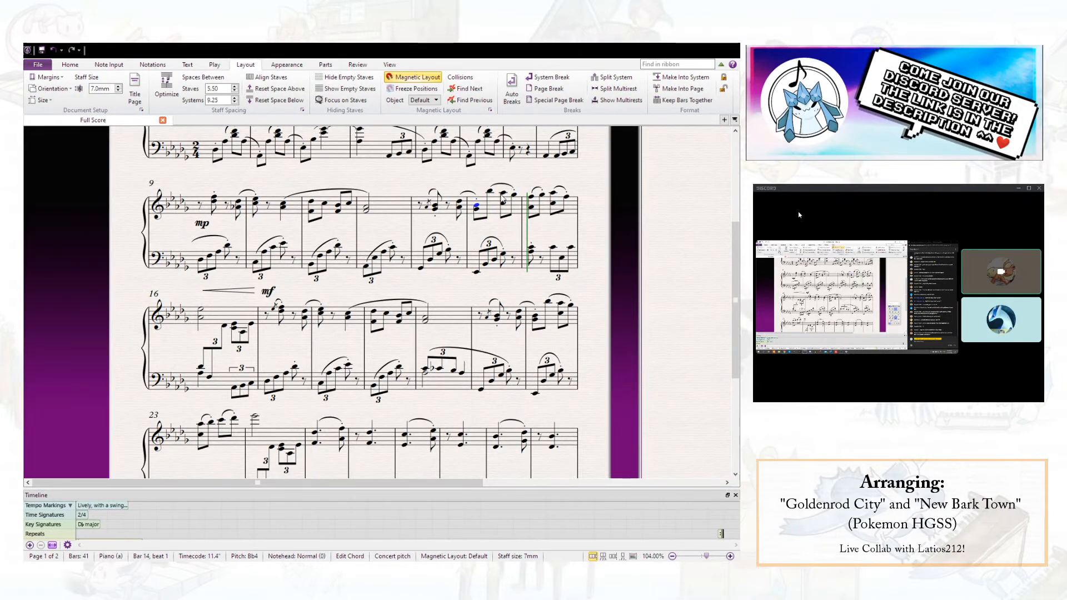
left_click(503, 255, "shift")
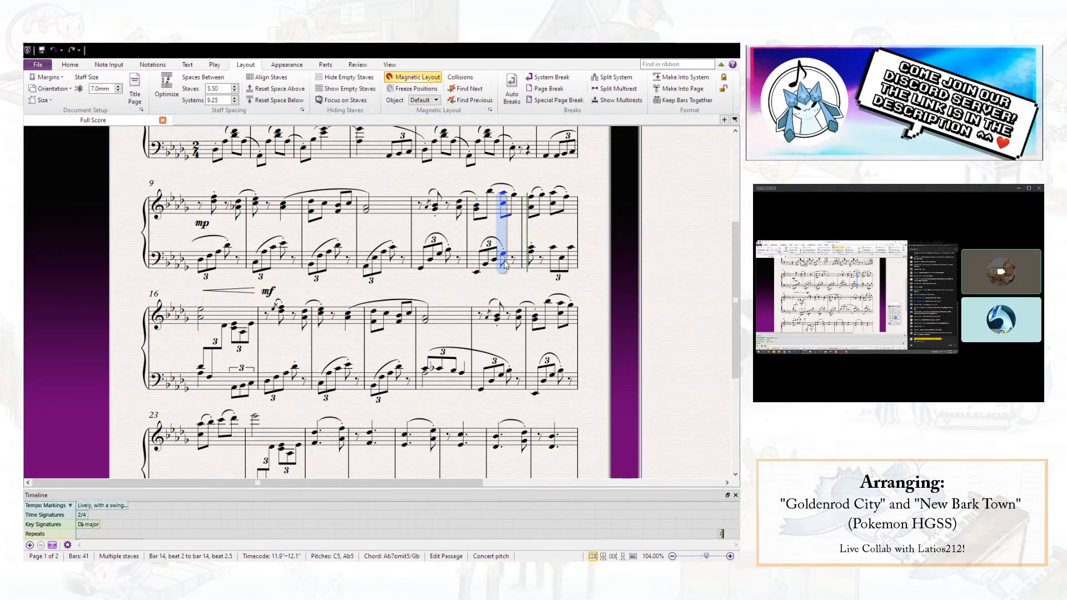
left_click(532, 251)
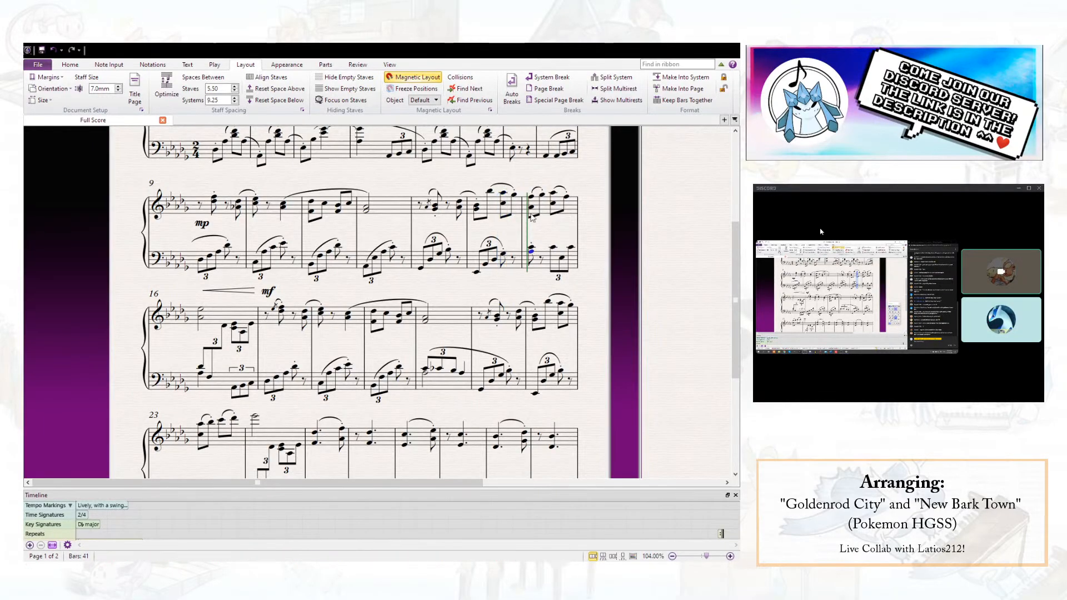
left_click(502, 255)
left_click(532, 252)
left_click(538, 232)
- Check the left-hand triplet in bar 22 and save the score
left_click(42, 51)
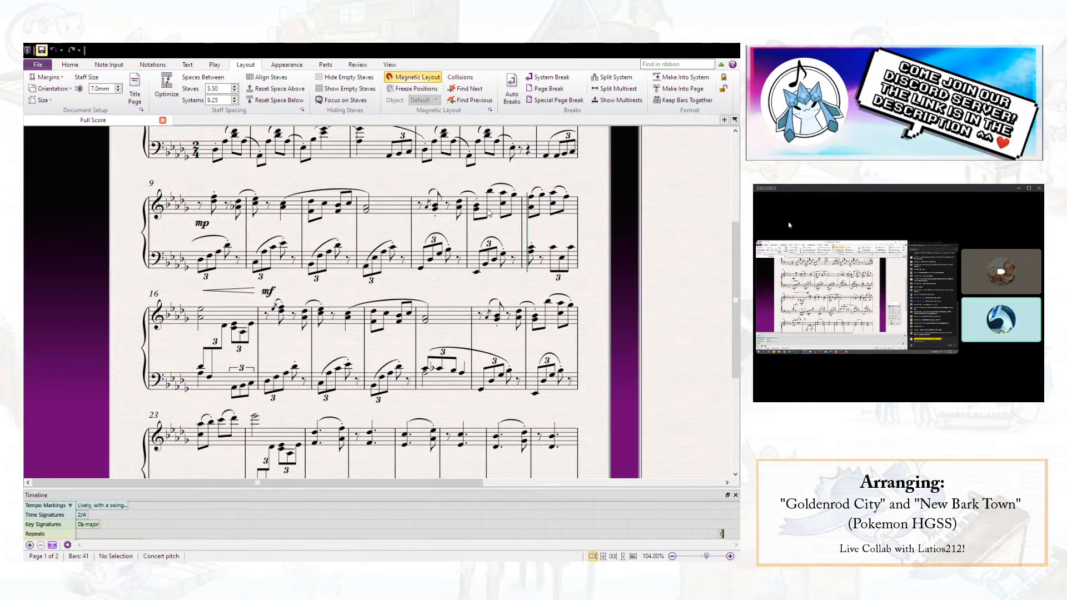
left_click(548, 382)
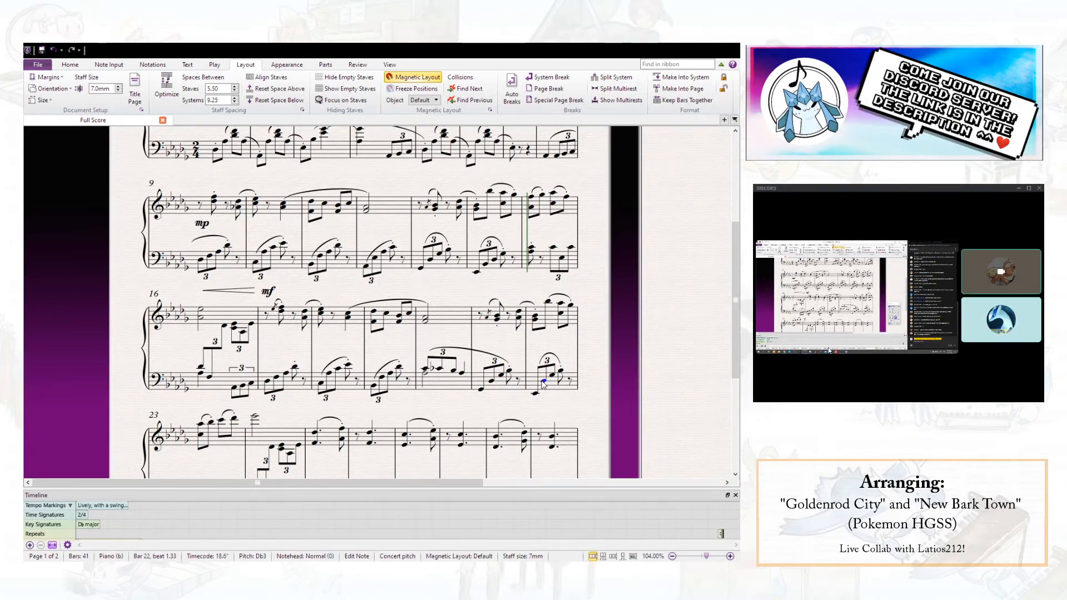
key("Escape")
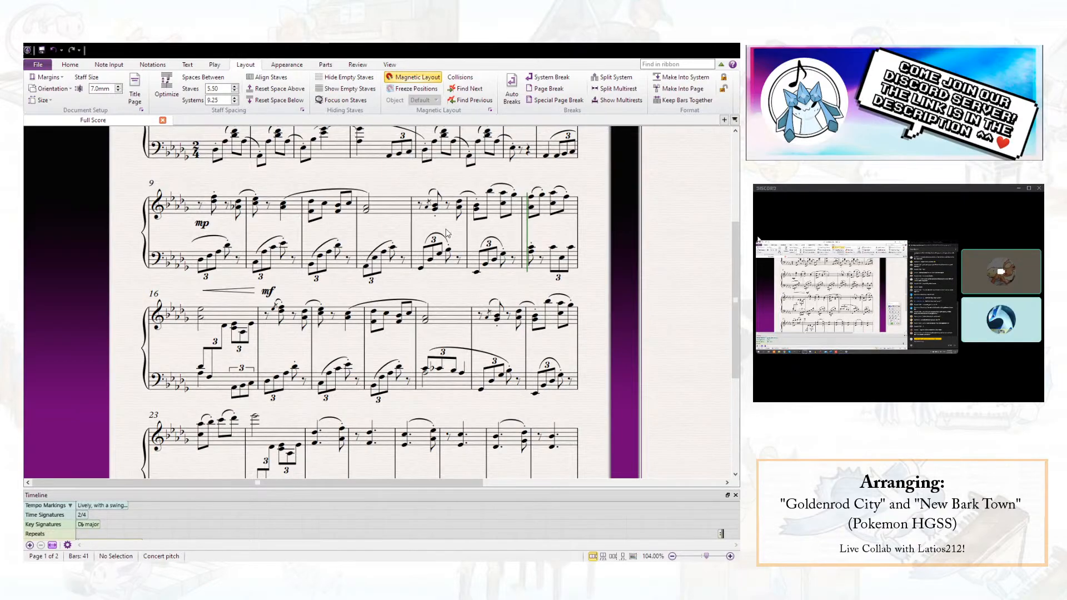
left_click(42, 53)
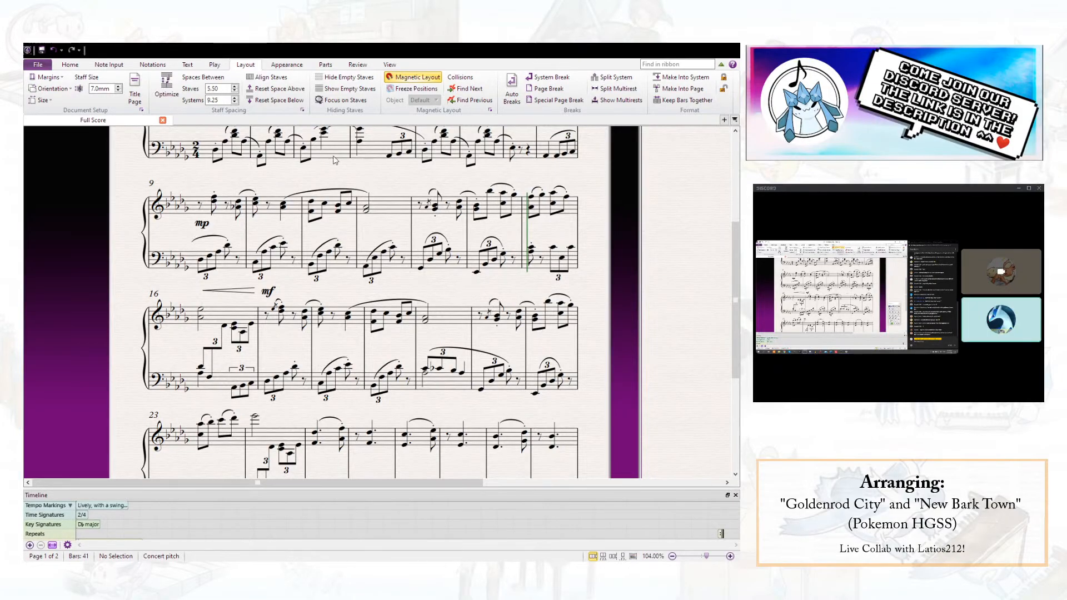
left_click(44, 52)
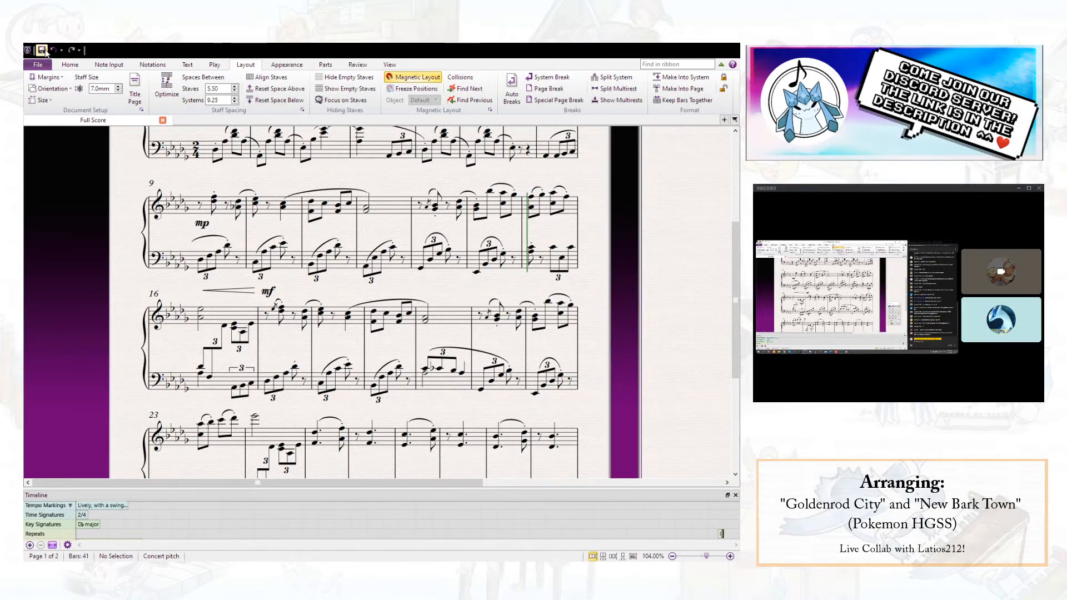
- Add a note a third below bar 15's left-hand note on beat 2 and play back from the start of bar 15
left_click(553, 249)
key("shift+3")
left_click(531, 198)
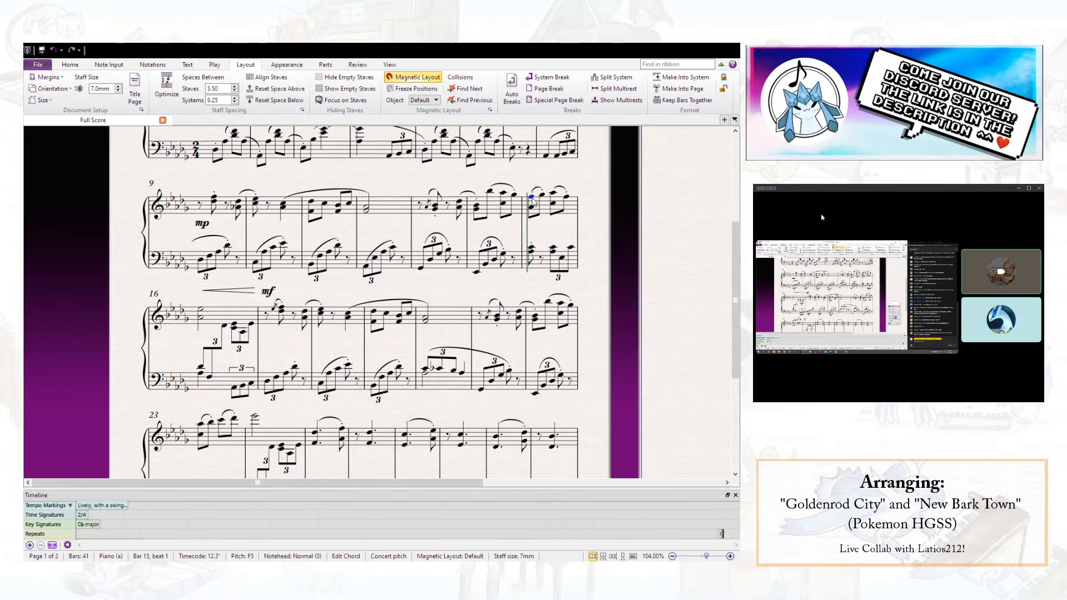
key("space")
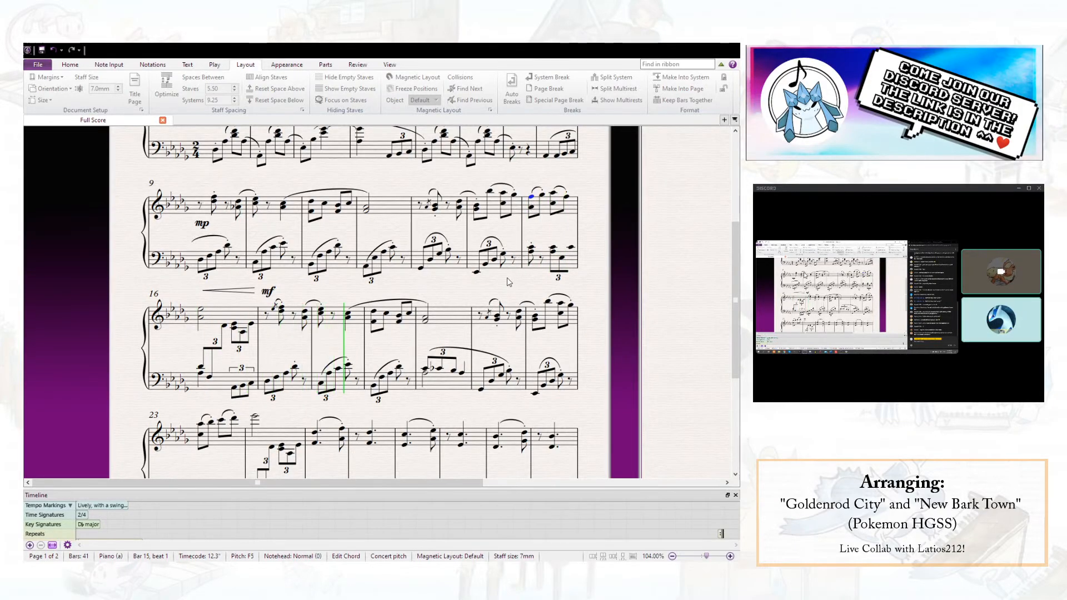
key("space")
key("Escape")
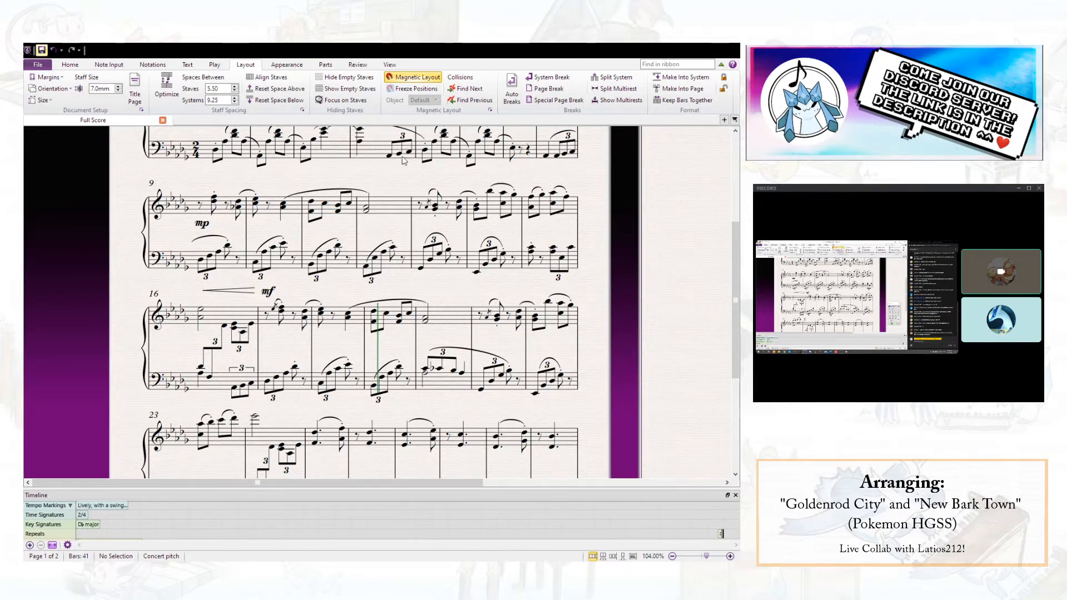
- Check the right-hand chord on beat 2 of bar 23 and save the score
scroll(436, 242, "down", 1)
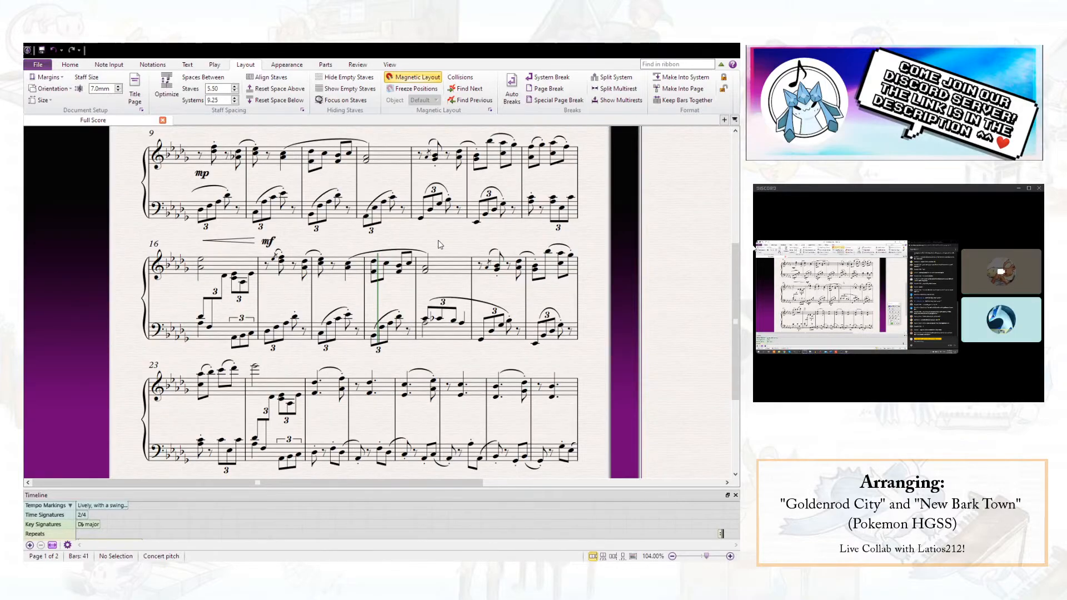
scroll(439, 245, "down", 1)
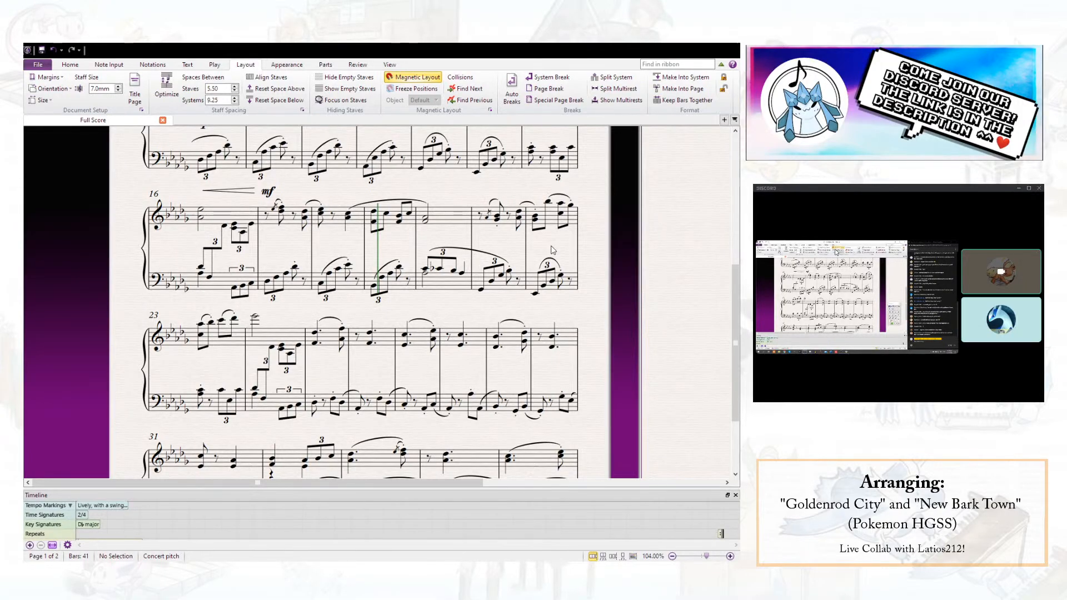
left_click(222, 323)
left_click(221, 329)
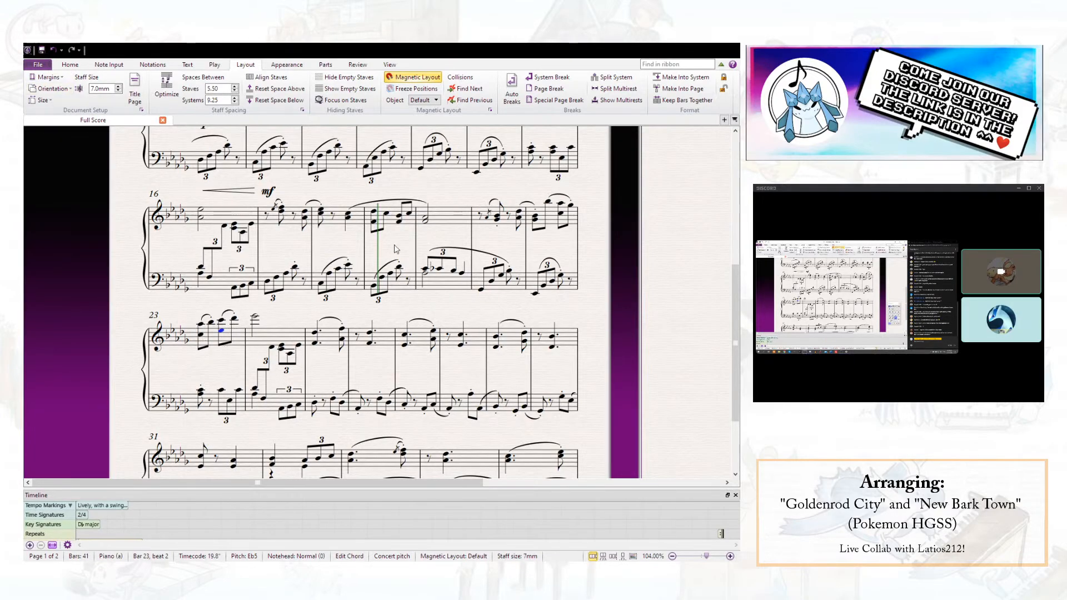
scroll(533, 224, "up", 10)
scroll(322, 228, "down", 7)
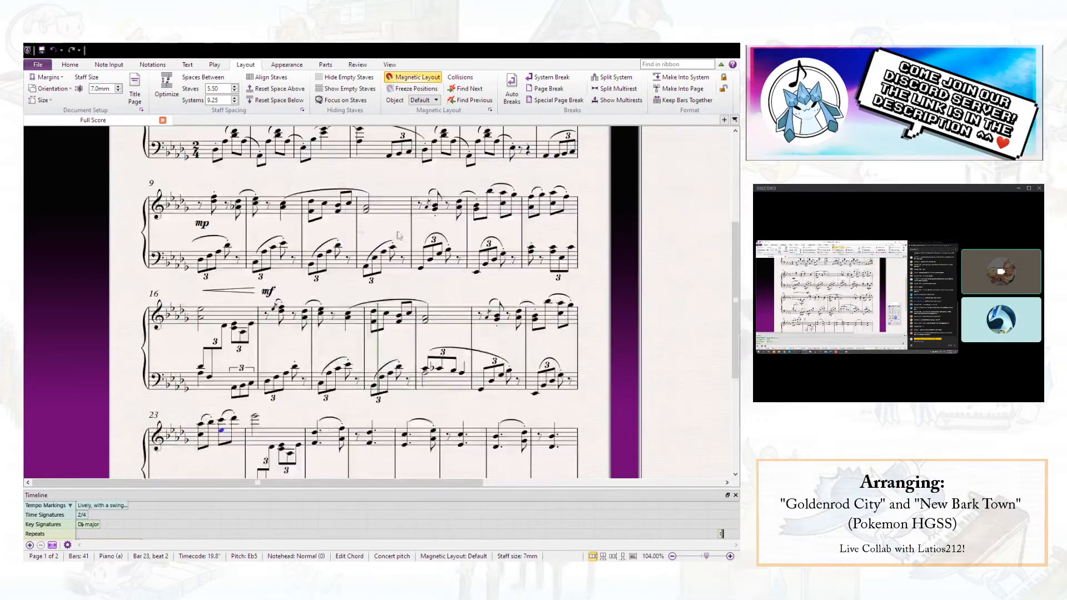
scroll(466, 259, "down", 1)
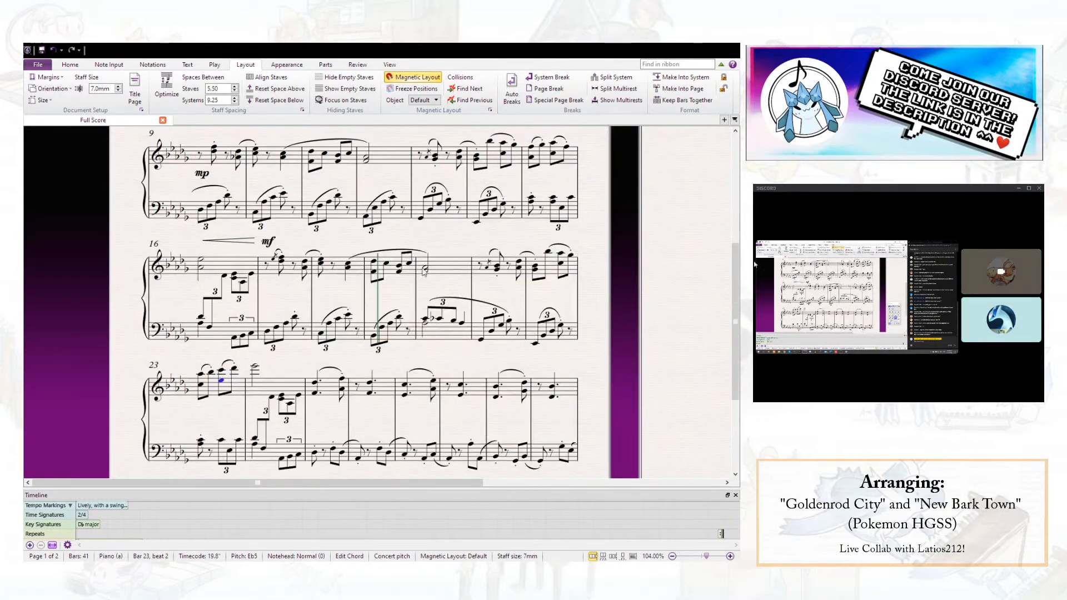
left_click(140, 188)
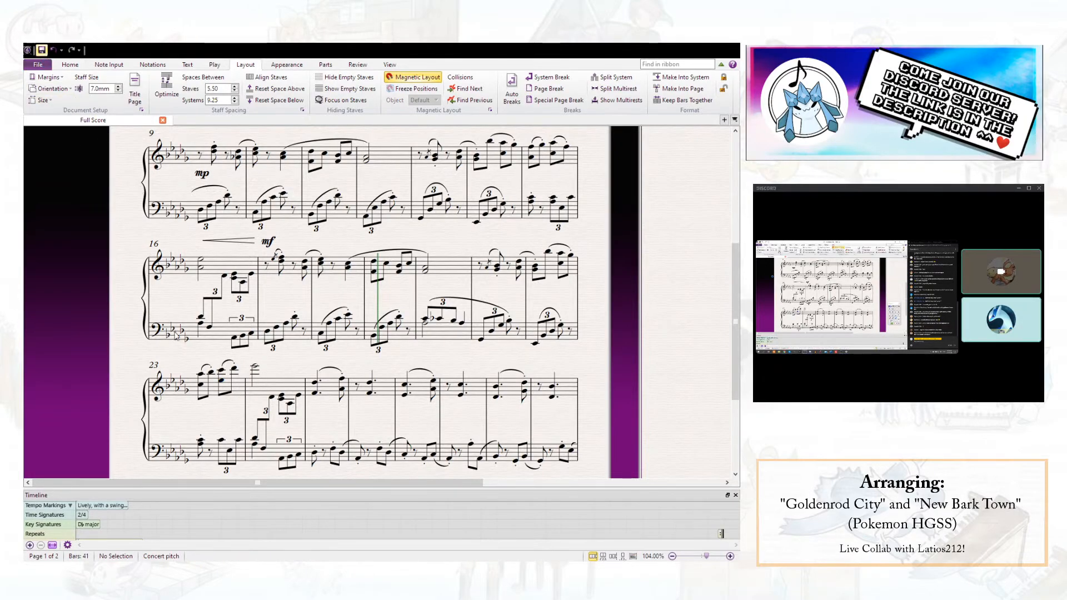
left_click(43, 50)
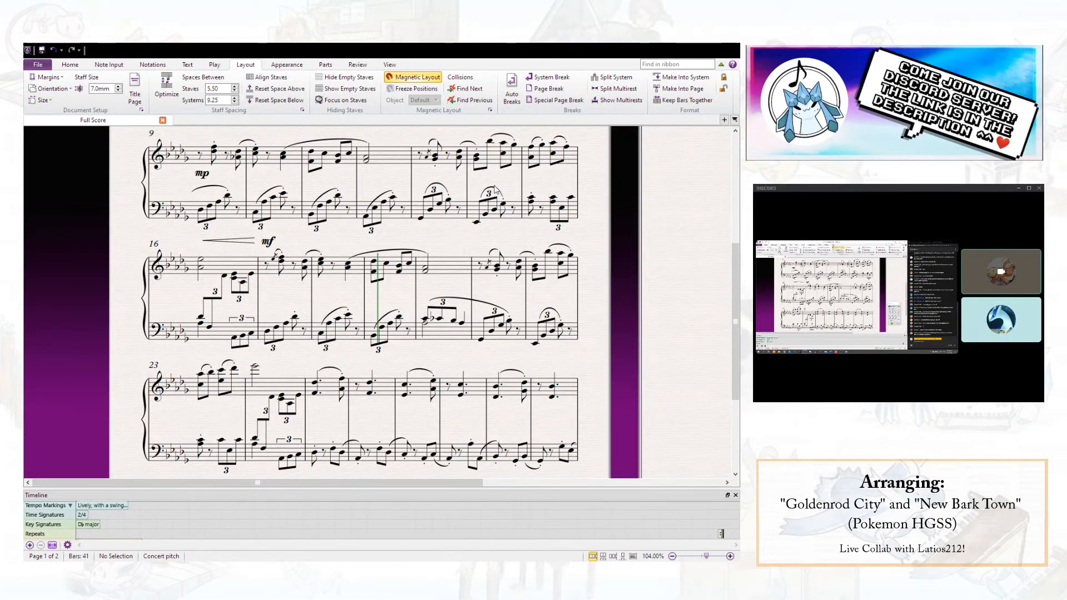
- Add a note a fifth below the right-hand Eb6 at the start of bar 24
left_click(254, 370)
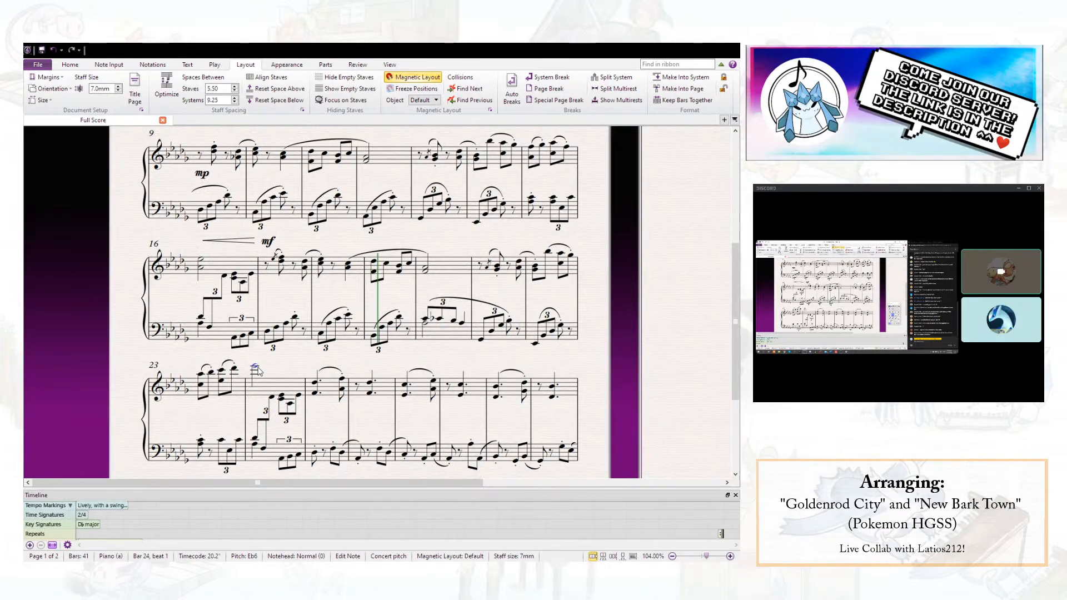
key("shift+5")
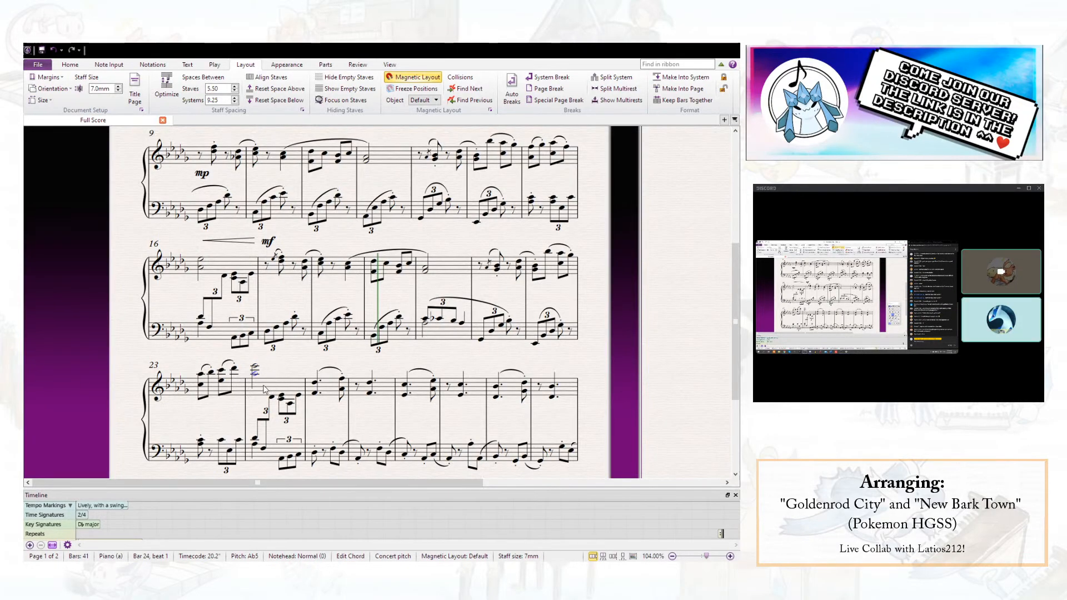
left_click(262, 390)
left_click(217, 392, "shift")
key("Escape")
- Add a crescendo hairpin across bar 24 and position it above the right-hand staff
left_click(267, 386)
key("h")
left_click_drag(288, 393, 293, 346)
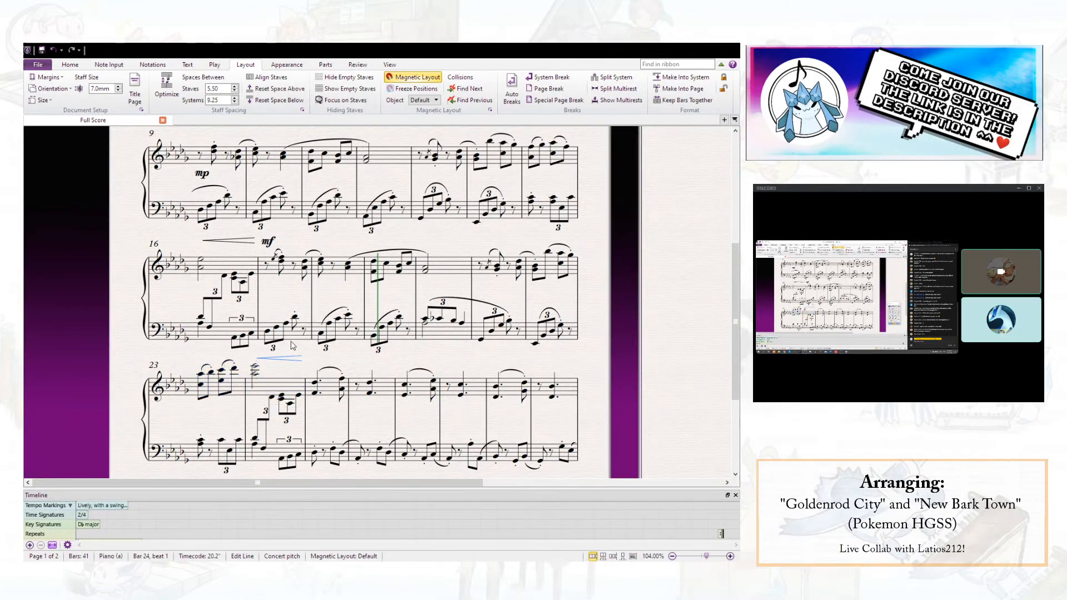
left_click(291, 389)
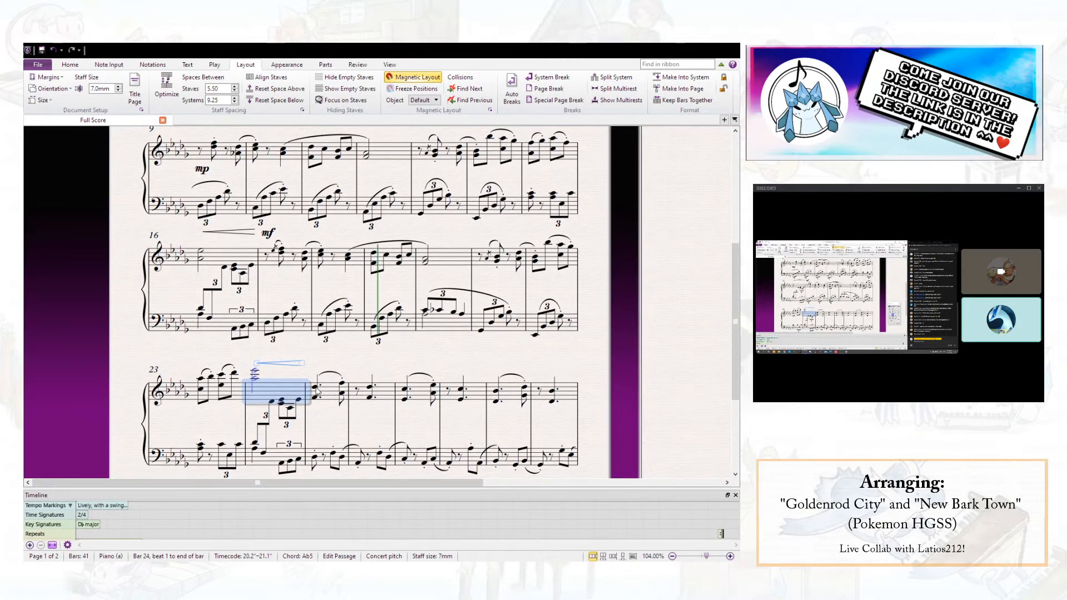
- Add an f dynamic at the start of bar 25 and move it above the right-hand staff after the hairpin
left_click(317, 388)
key("ctrl+e")
key("ctrl+f")
key("Escape")
key("Escape")
left_click_drag(315, 417, 316, 373)
left_click(336, 425)
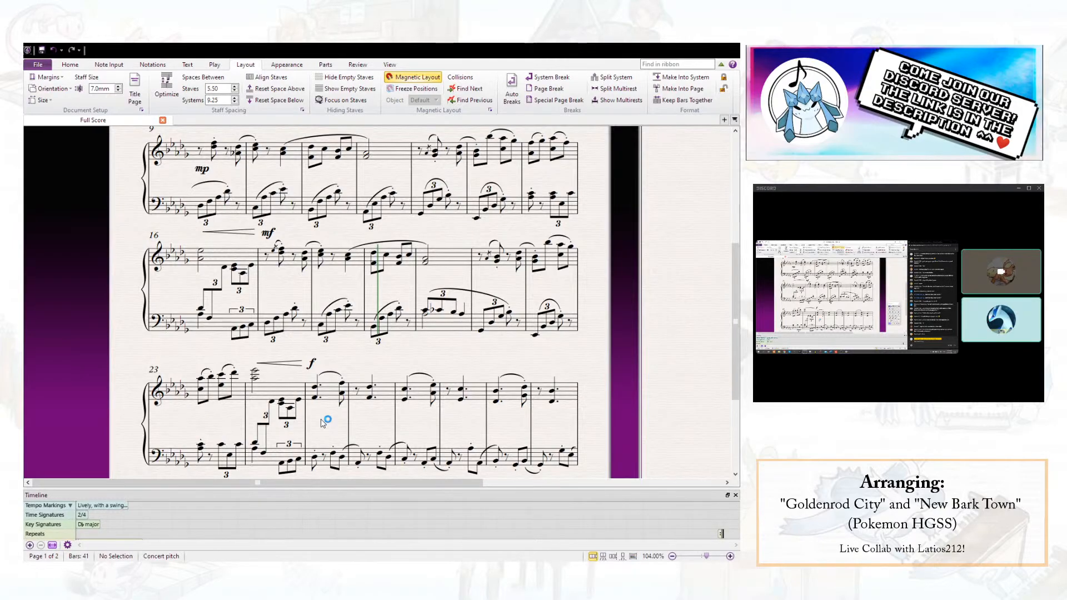
- Repeat the left-hand passage of bars 25 to 32 so that it replaces the left hand of bars 33 to 40
scroll(322, 421, "down", 3)
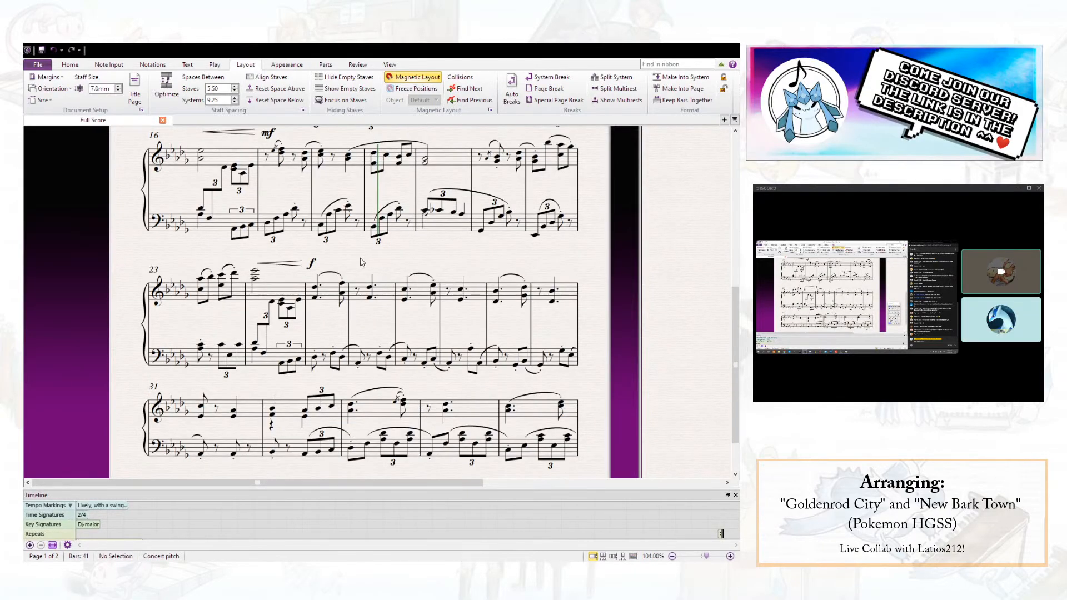
left_click(327, 369)
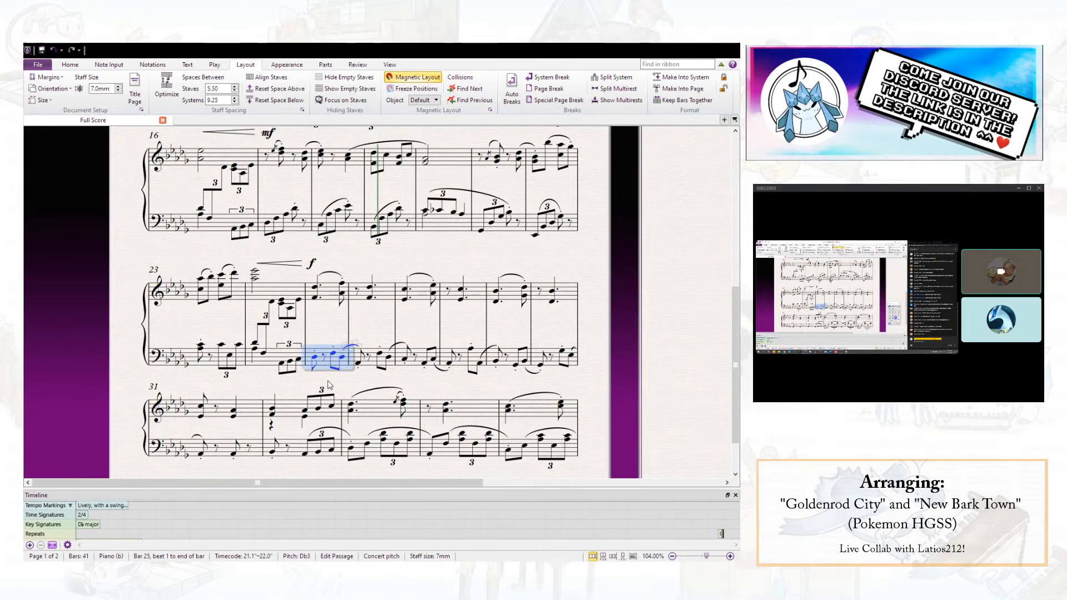
left_click(299, 449, "shift")
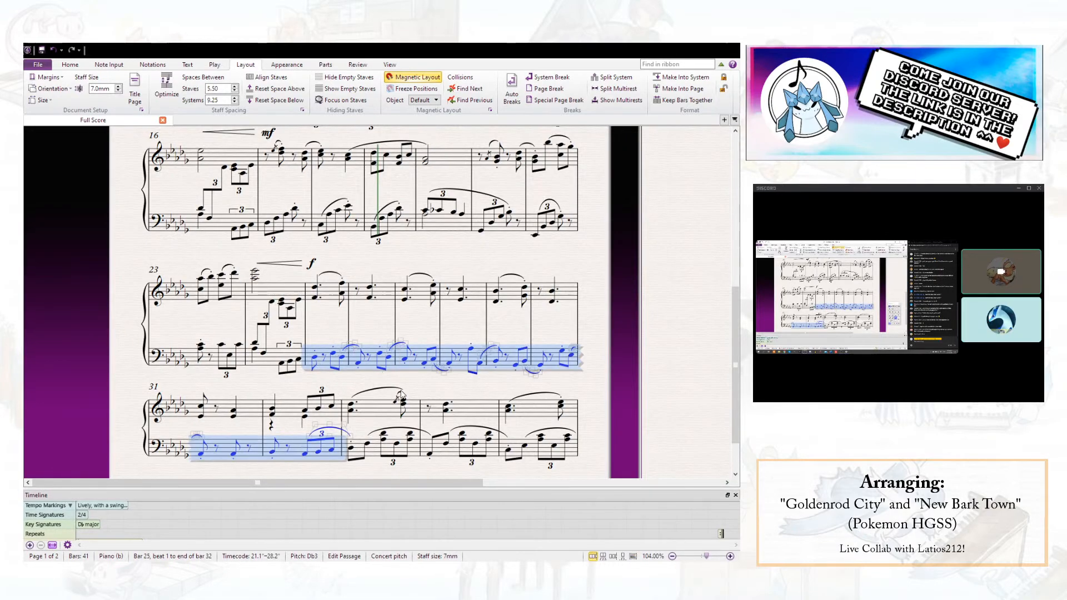
left_click_drag(565, 263, 413, 352)
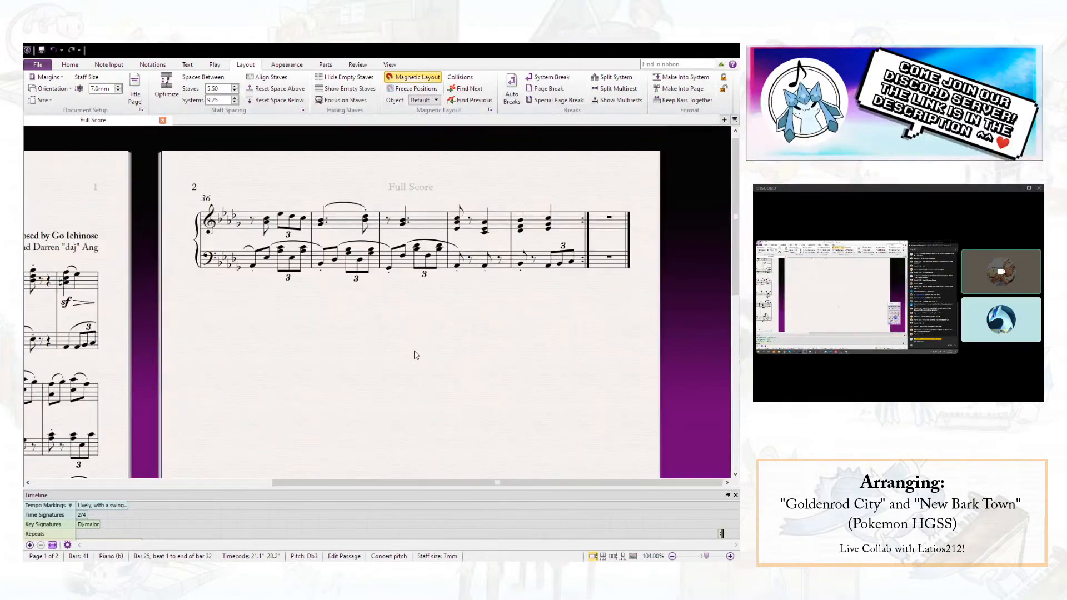
left_click_drag(376, 381, 669, 176)
scroll(669, 177, "down", 4)
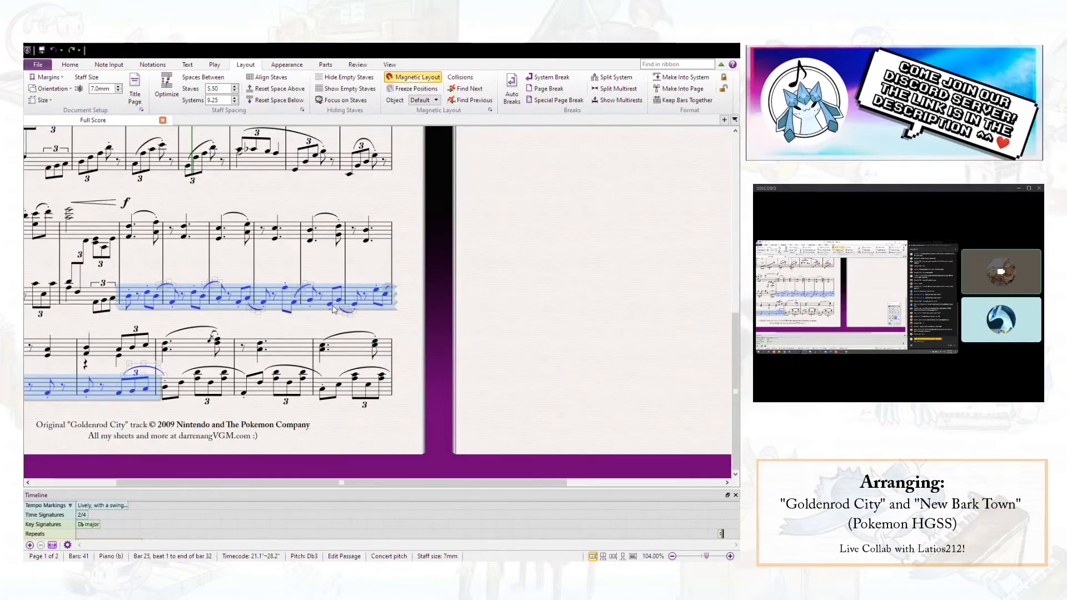
key("r")
scroll(413, 306, "down", 5)
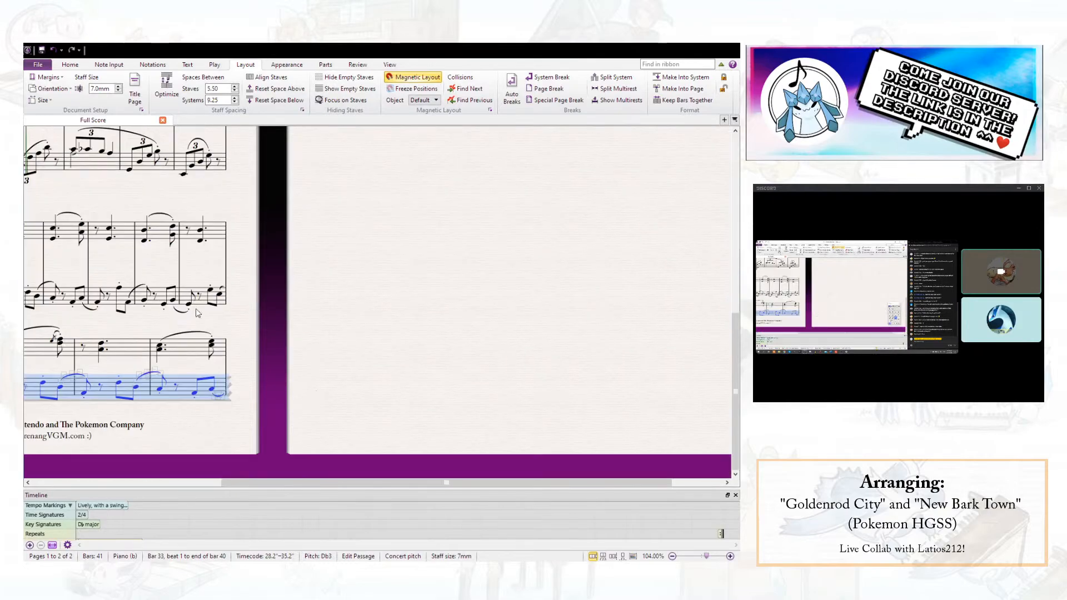
- Try the left-hand accompaniment of bars 17 and 18 as a copy in bars 25 and 26
left_click_drag(273, 331, 400, 298)
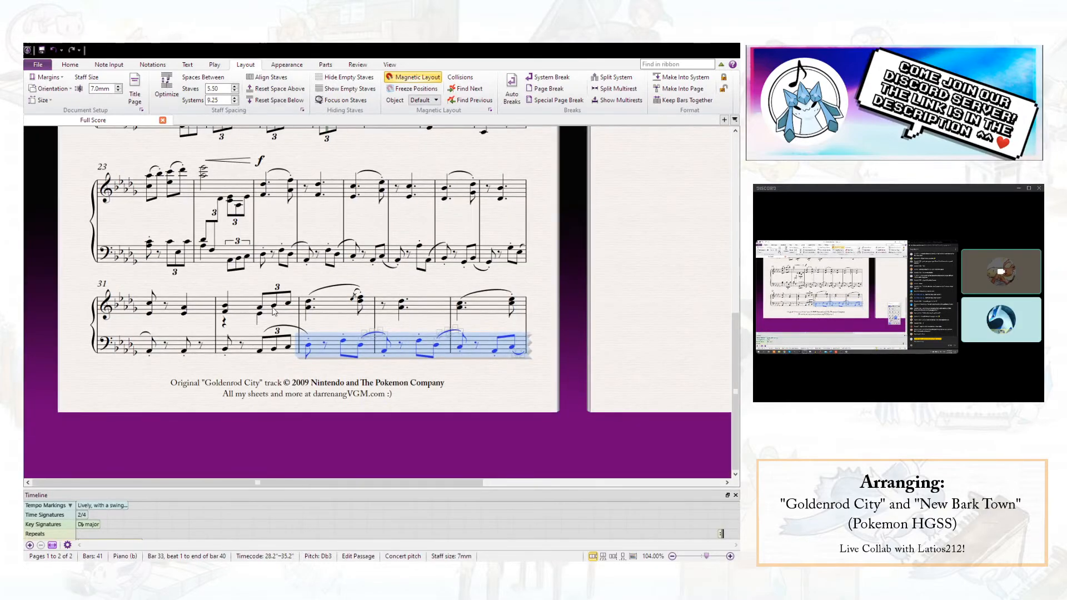
scroll(281, 297, "up", 2)
scroll(300, 301, "up", 2)
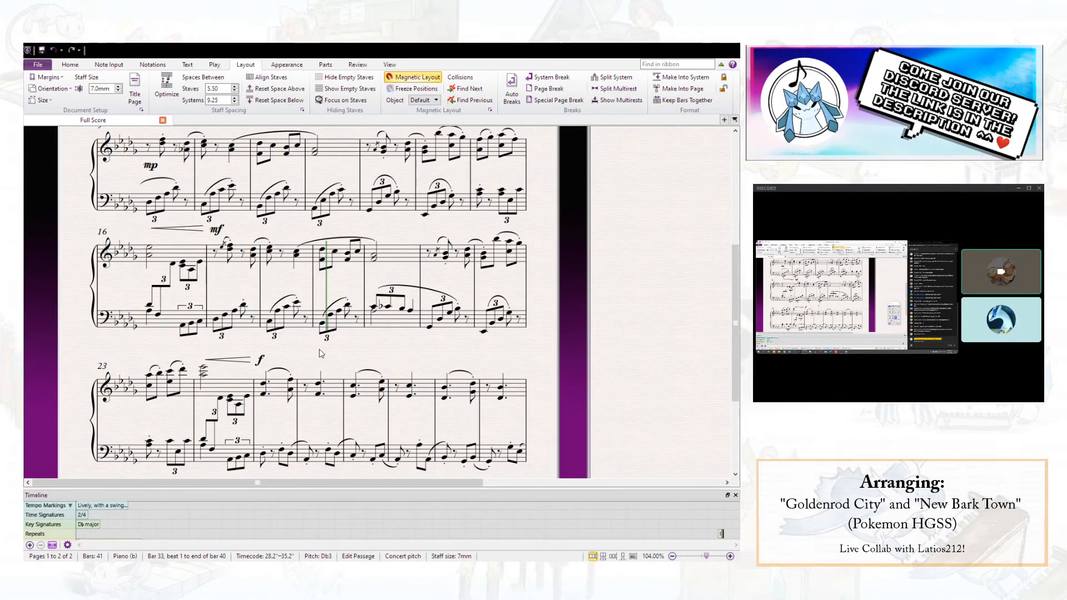
scroll(320, 353, "down", 1)
left_click(258, 274)
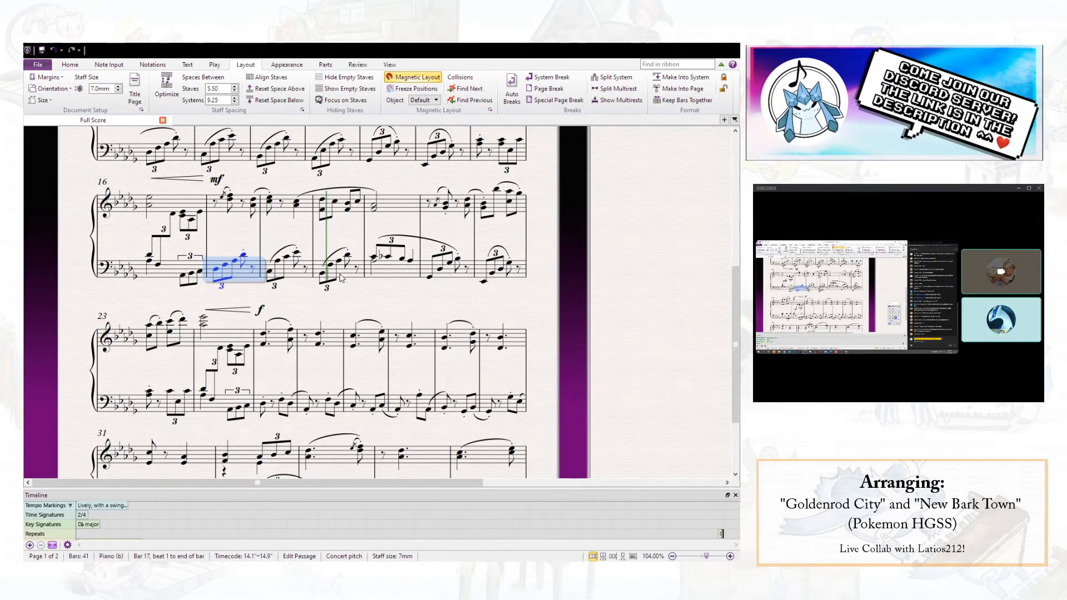
left_click(293, 280, "shift")
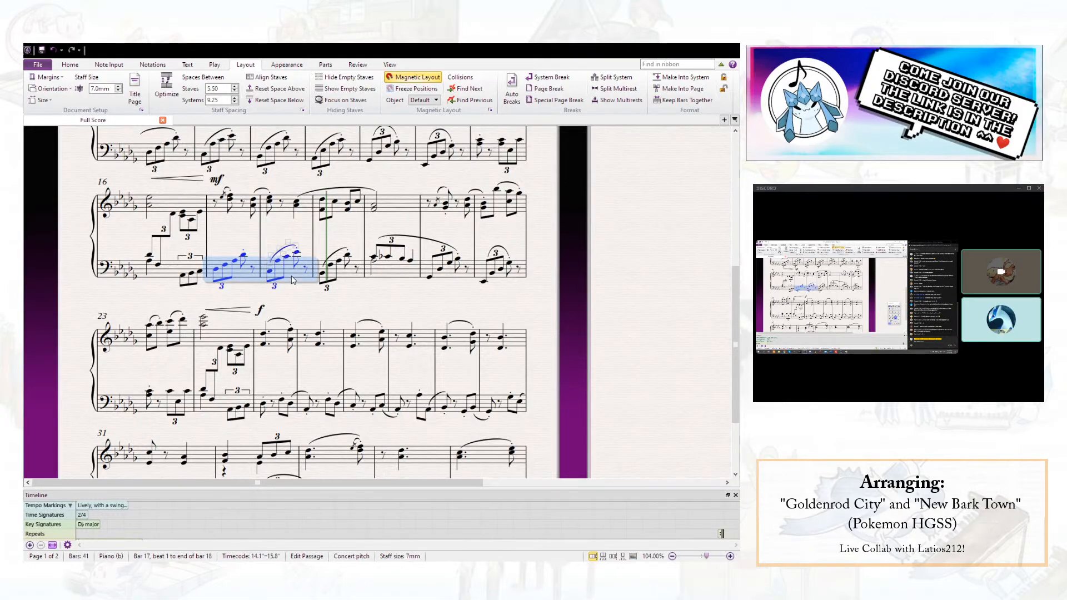
left_click(276, 414)
key("ctrl+v")
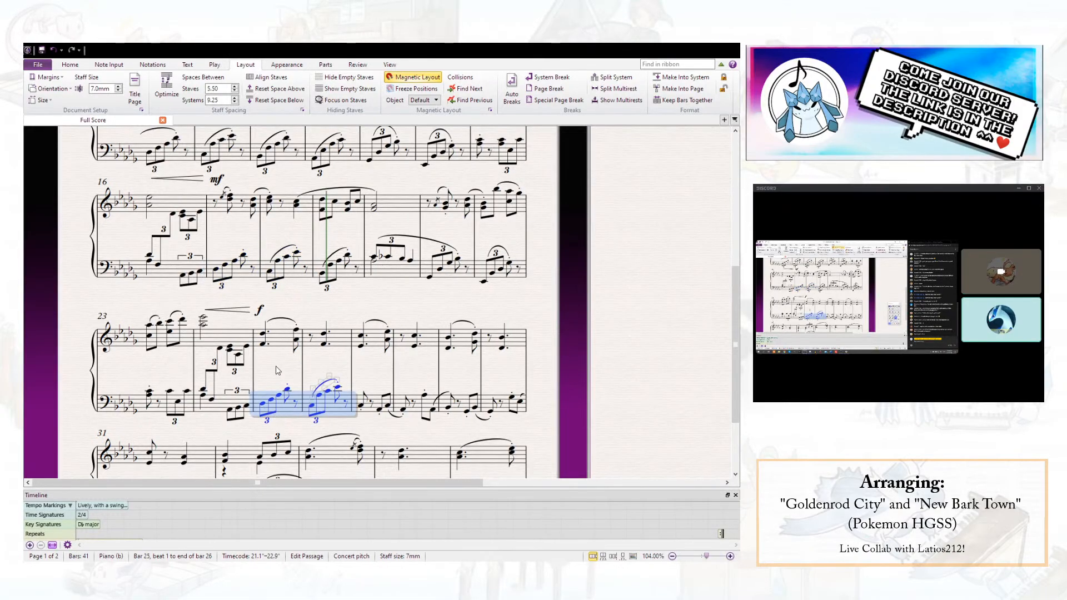
- Play back from bar 25 and undo the copied accompaniment in bars 25 and 26
left_click(263, 334)
key("p")
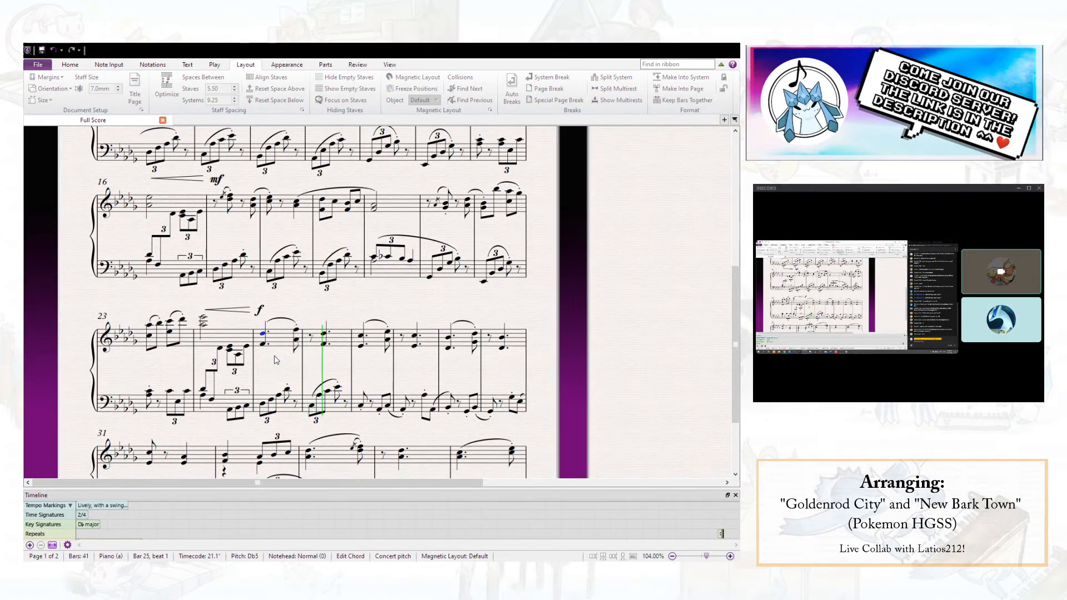
key("space")
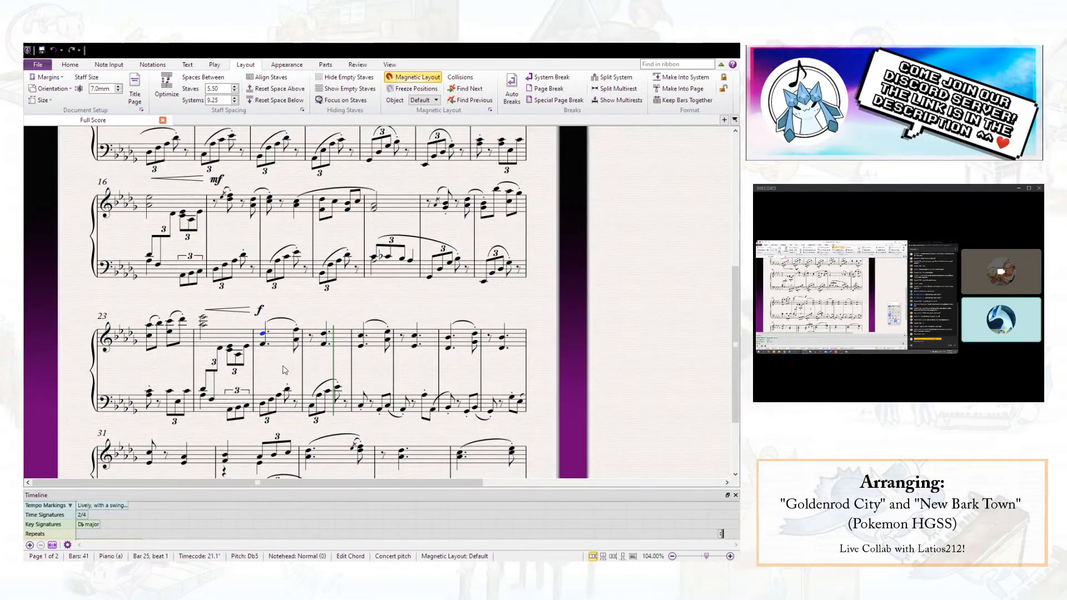
key("ctrl+z")
key("ctrl+z")
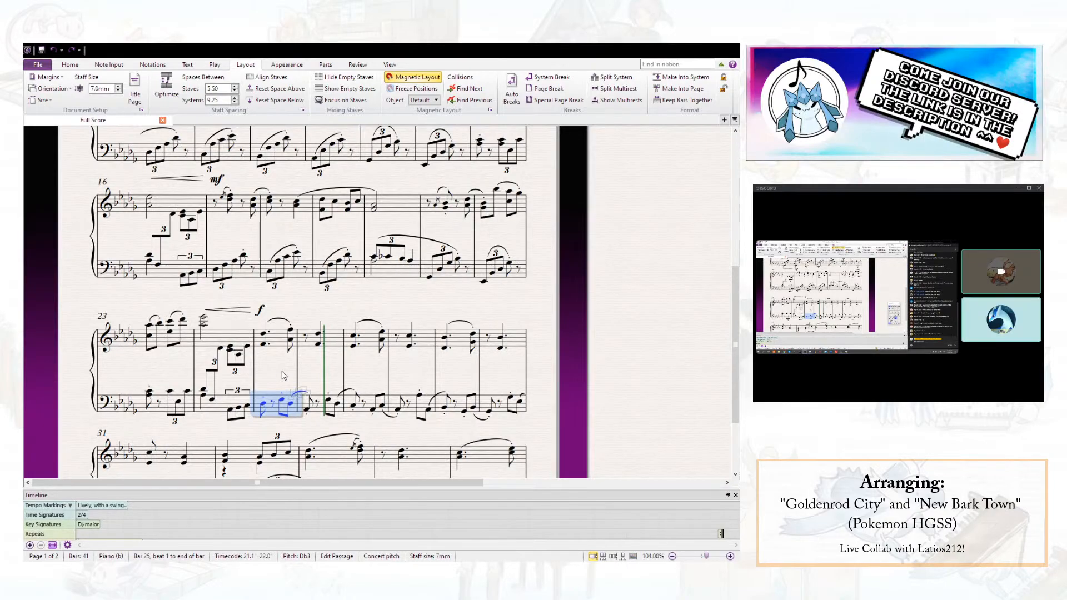
key("Escape")
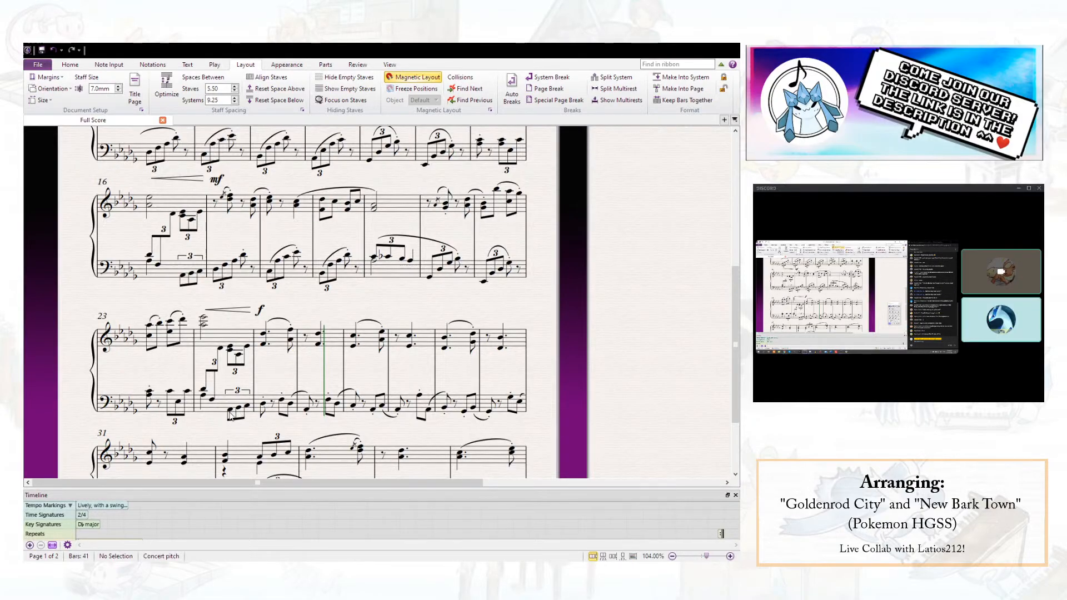
- Rewrite bar 25's left hand after the opening Db3 with an eighth-note F and a beat 2 triplet of Ab3, Db4 and F4
left_click(263, 405)
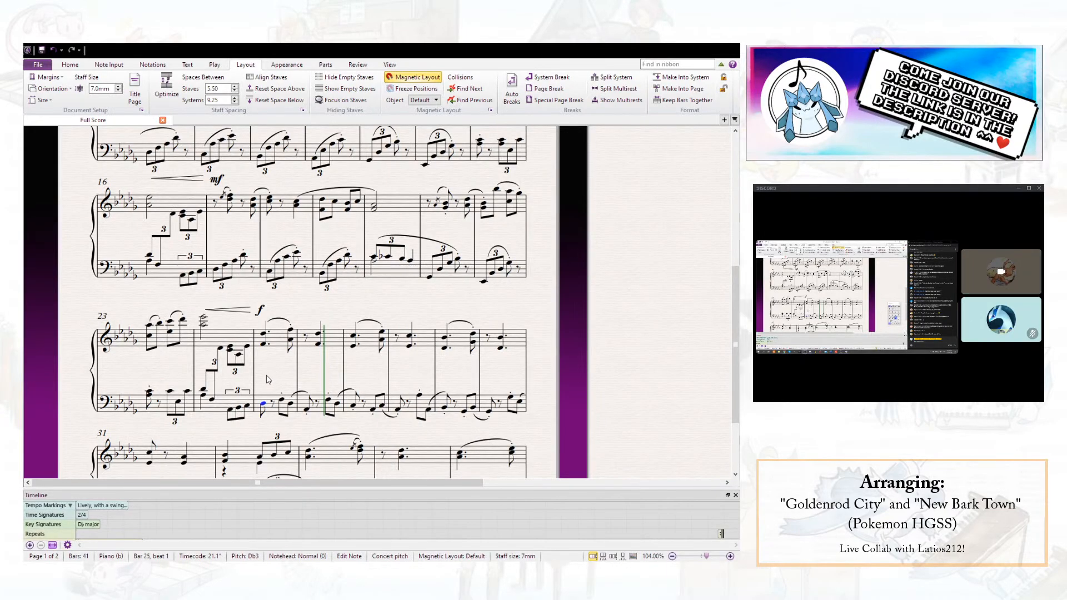
key("n")
key("f")
key("a")
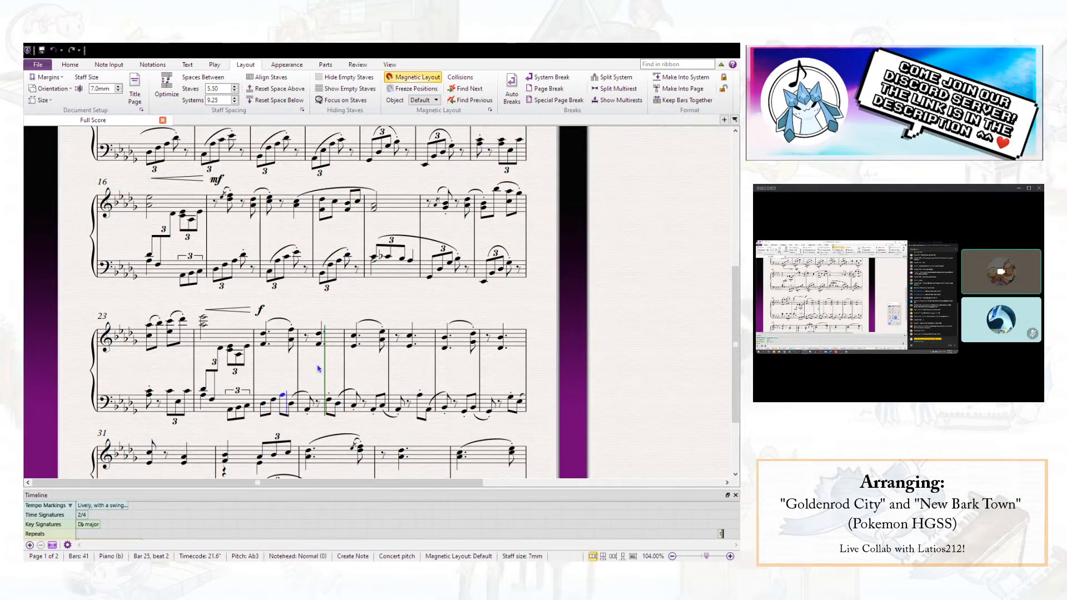
key("shift+3")
key("d")
key("ctrl+z")
key("ctrl+z")
key("ctrl+3")
key("d")
key("f")
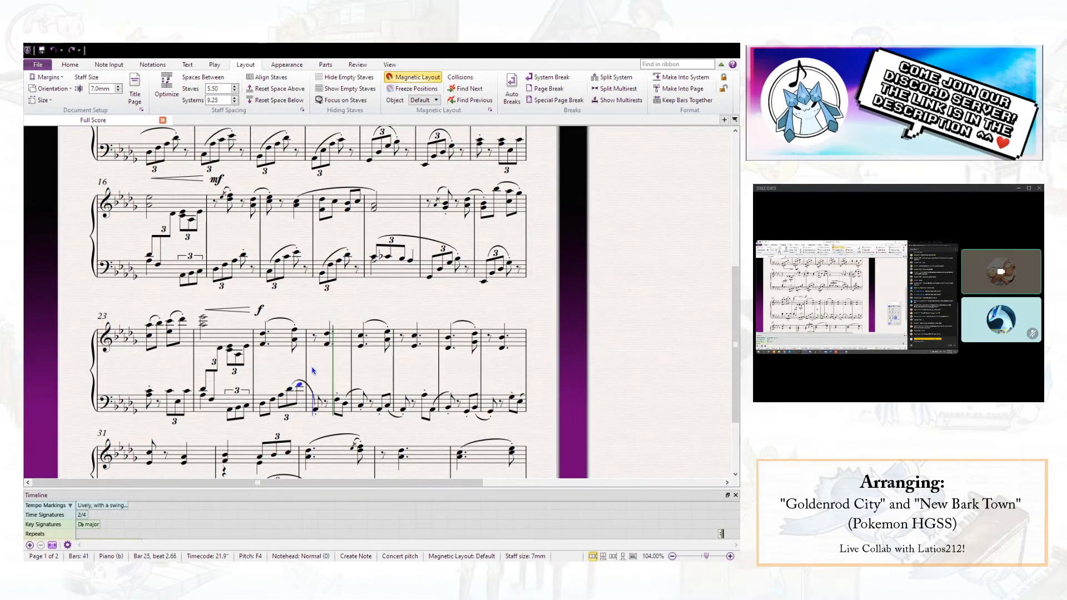
- Delete the left-hand slur from bar 25 into bar 26 and the first left-hand note of bar 26
left_click(310, 389)
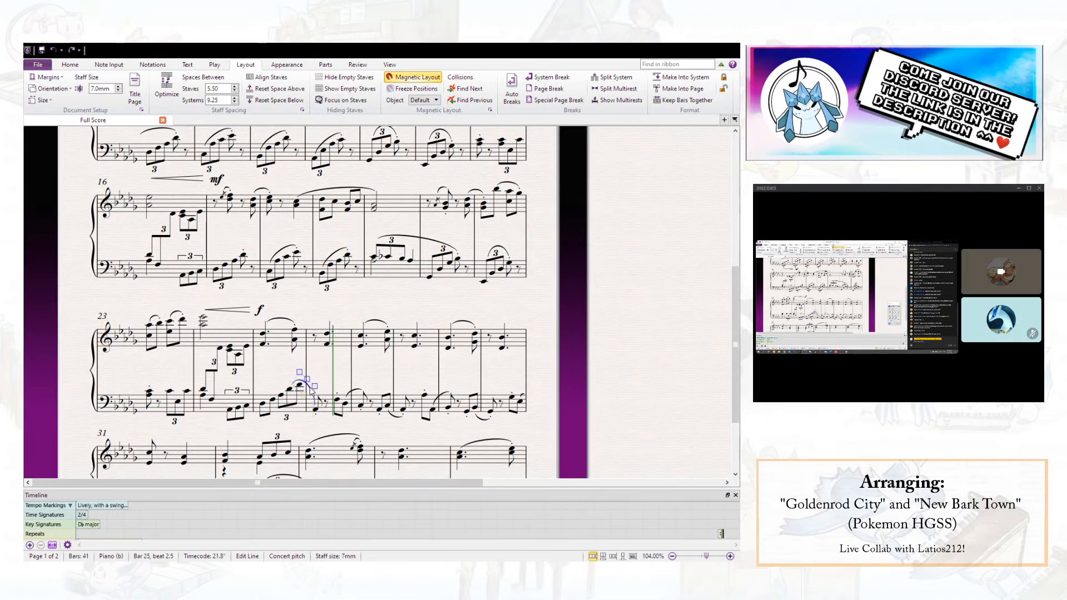
key("Delete")
left_click(316, 412)
key("Delete")
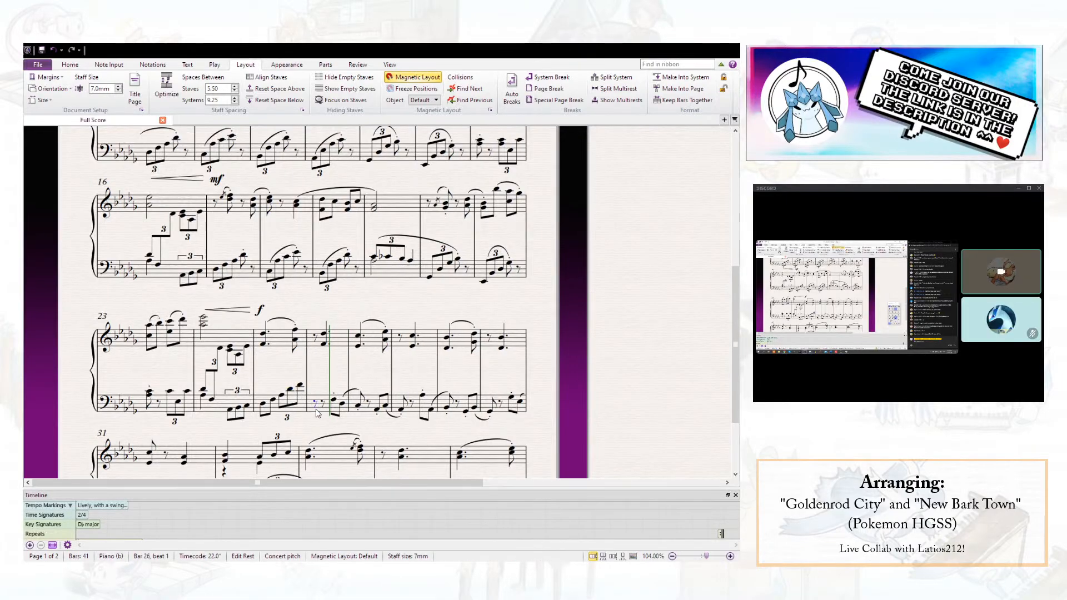
- Slur bar 25's rising left-hand figure from its opening Db3 to the final F4
left_click(264, 405)
key("s")
key("space")
key("space")
key("space")
left_click(301, 386)
- Play back bar 25 from beat 1 into bar 26 and clear the selection
left_click(264, 335)
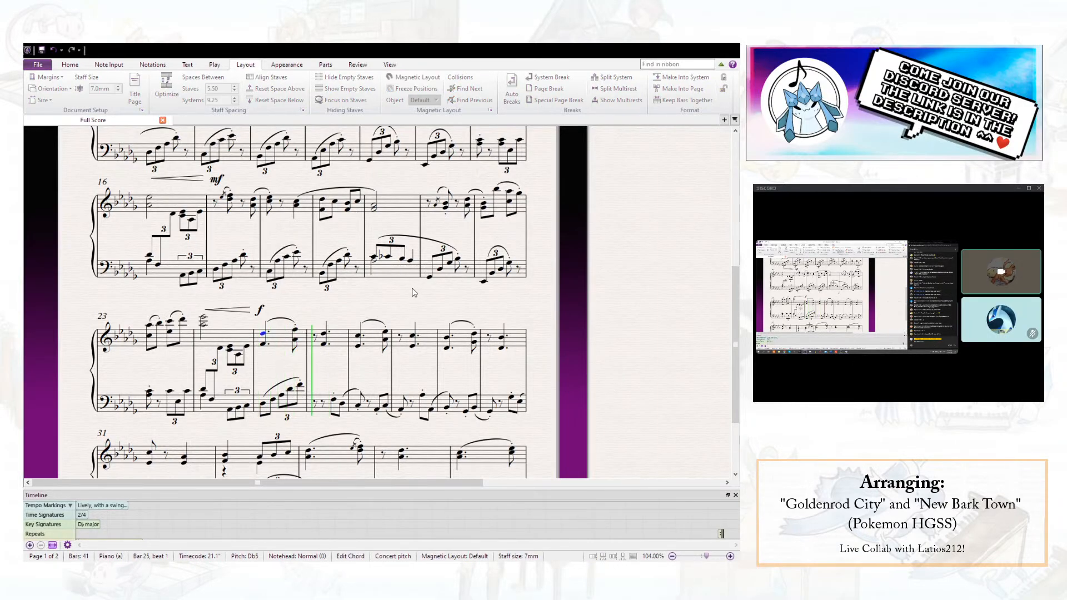
key("space")
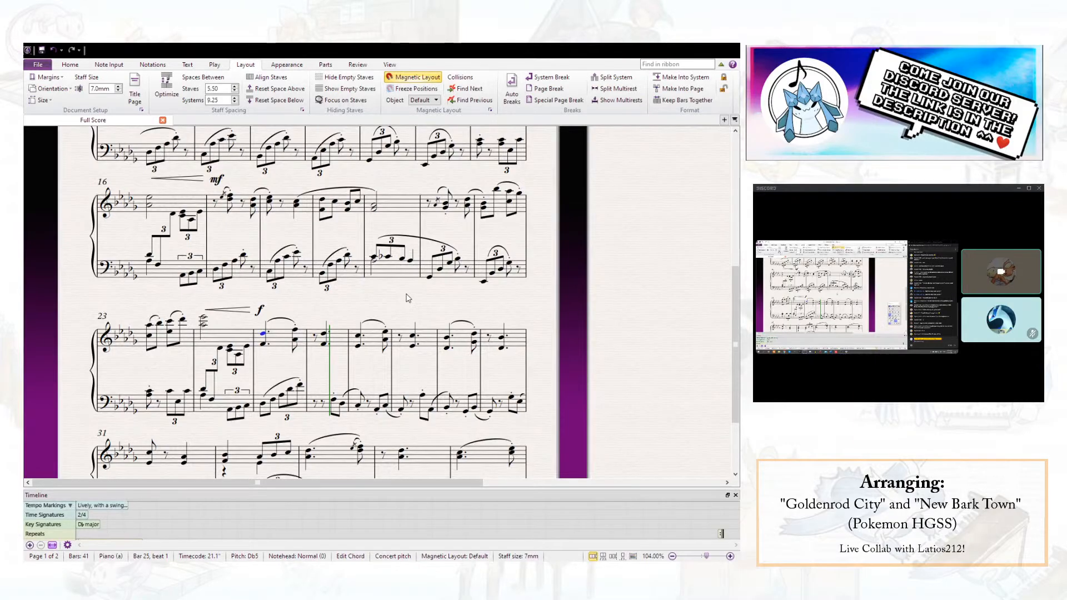
left_click(321, 384)
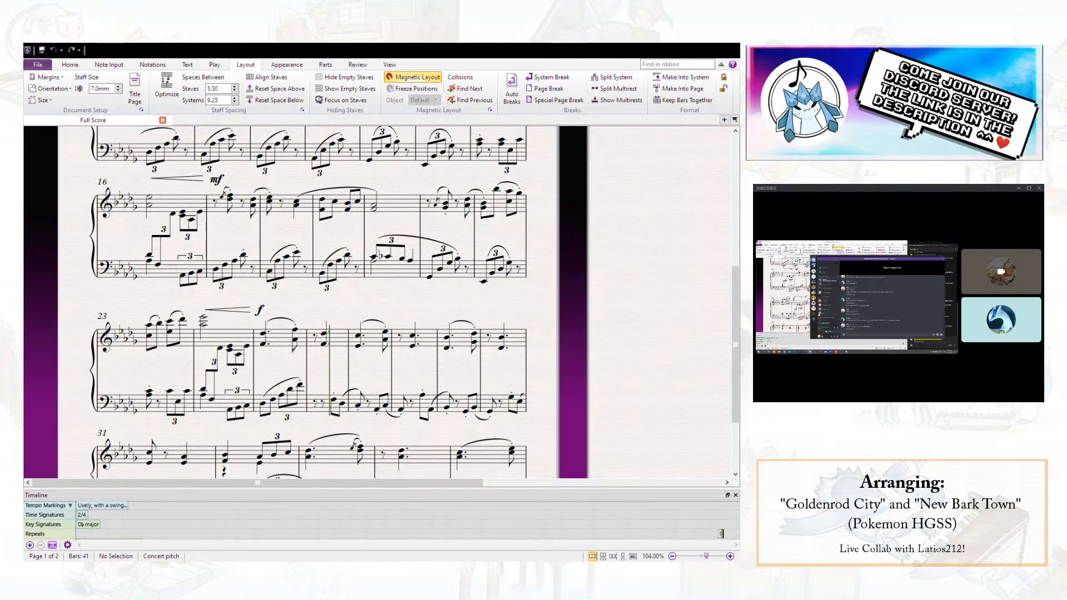
- Rewrite bar 26's left hand with an eighth-note Db3 on beat 1.5 and a beat 2 triplet of Ab3, F3 and Db3
key("alt+Tab")
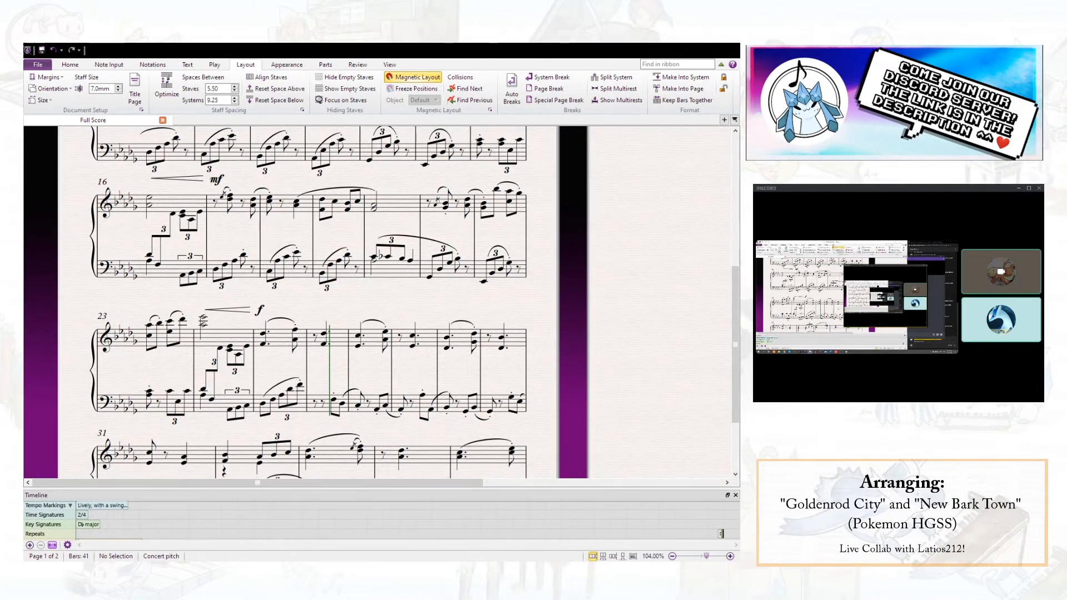
left_click(412, 370)
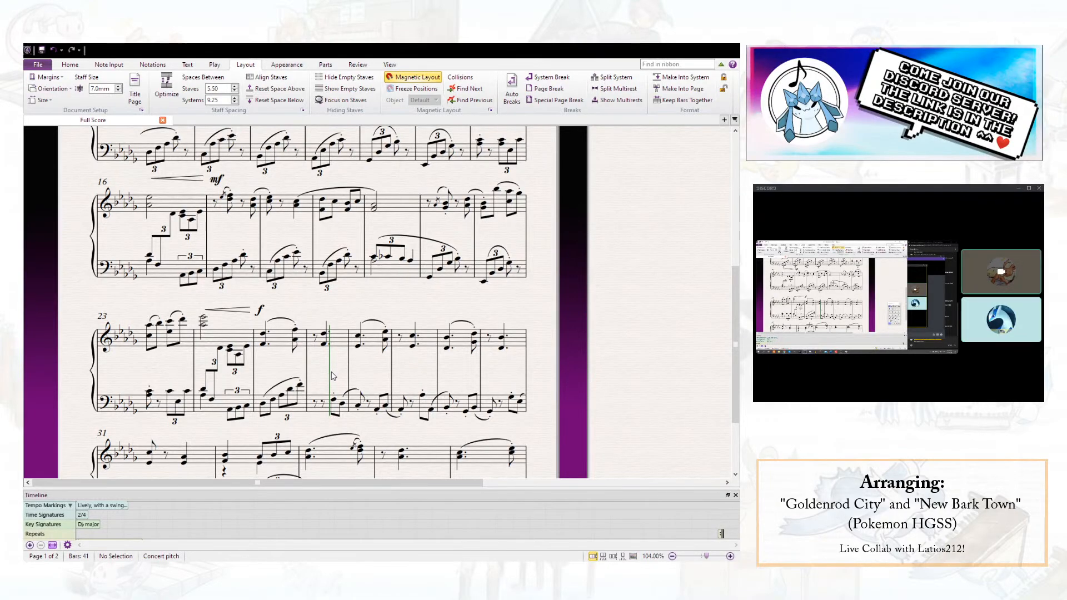
left_click(322, 402)
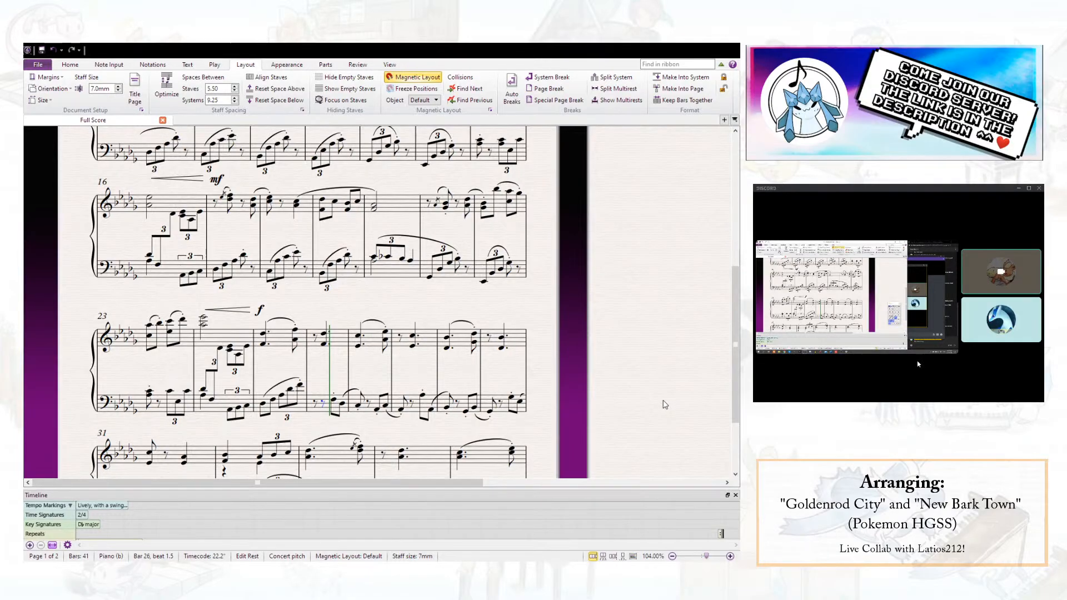
key("d")
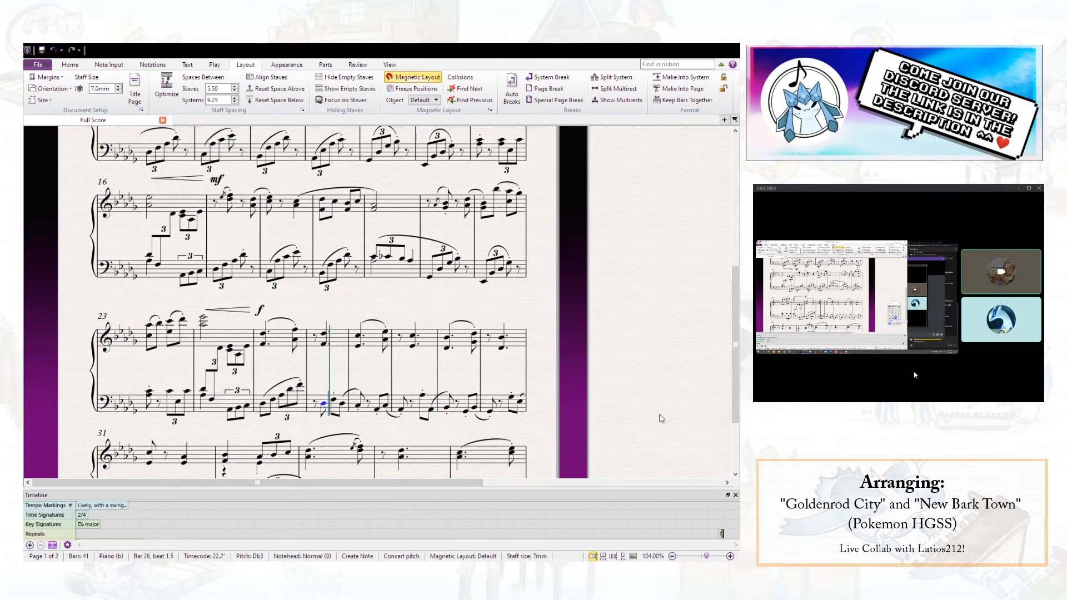
key("a")
key("ctrl+3")
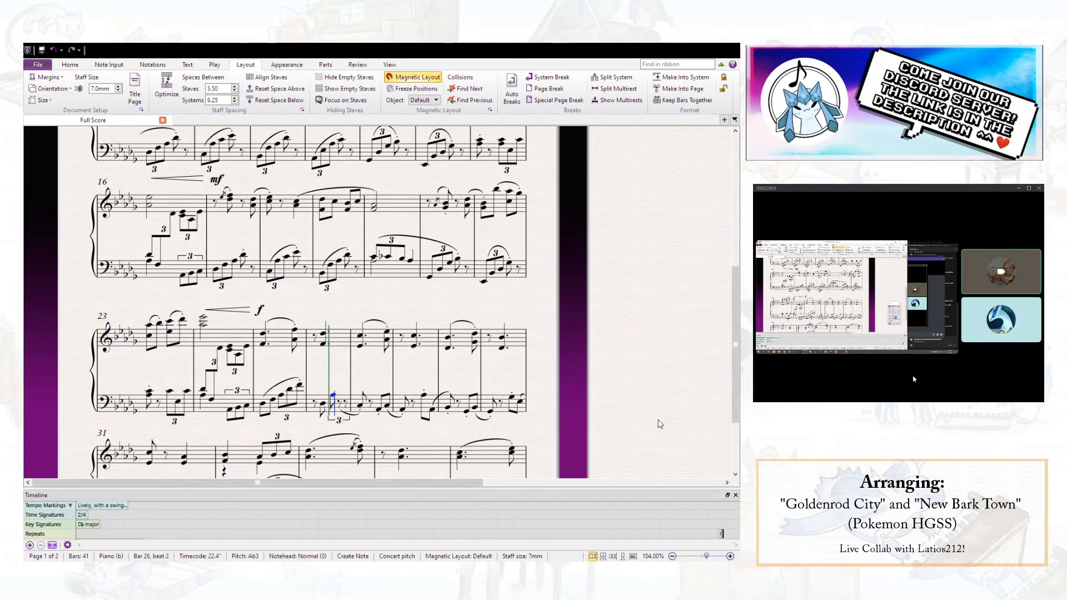
key("d")
key("s")
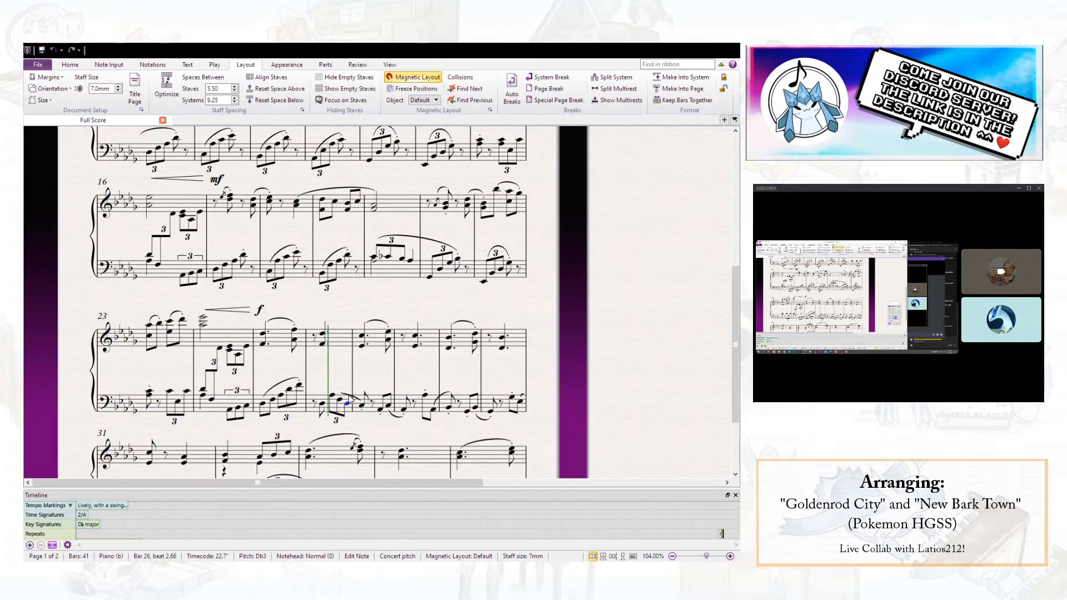
left_click(337, 396)
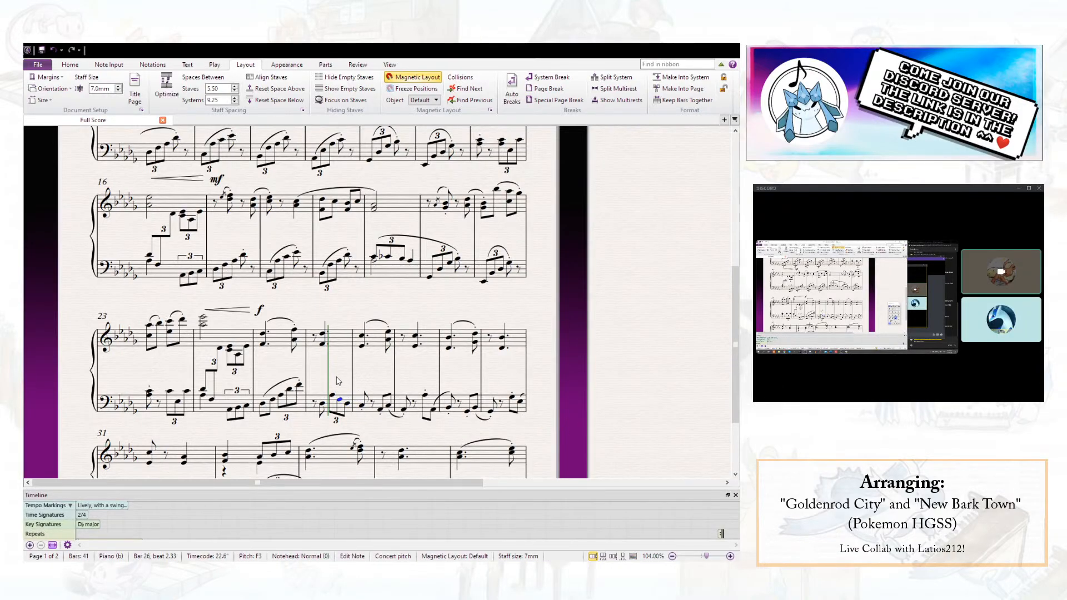
- Repeat the left-hand passage of bars 25 and 26 into bars 27 and 28, lowered to open on C3
left_click(304, 405)
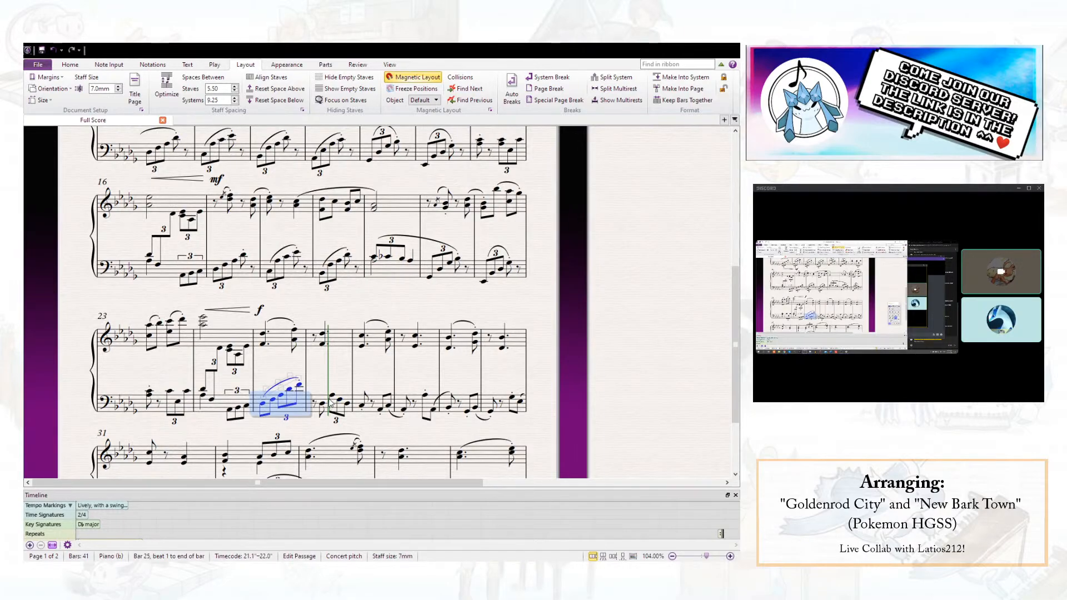
key("Escape")
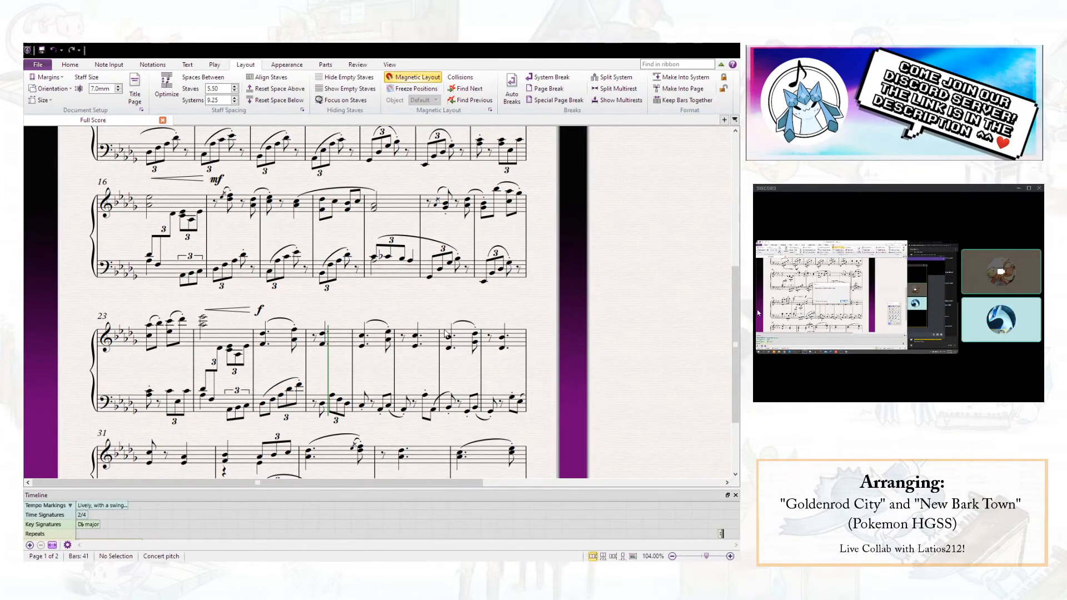
left_click(342, 410)
left_click(303, 406)
left_click(341, 411, "shift")
key("r")
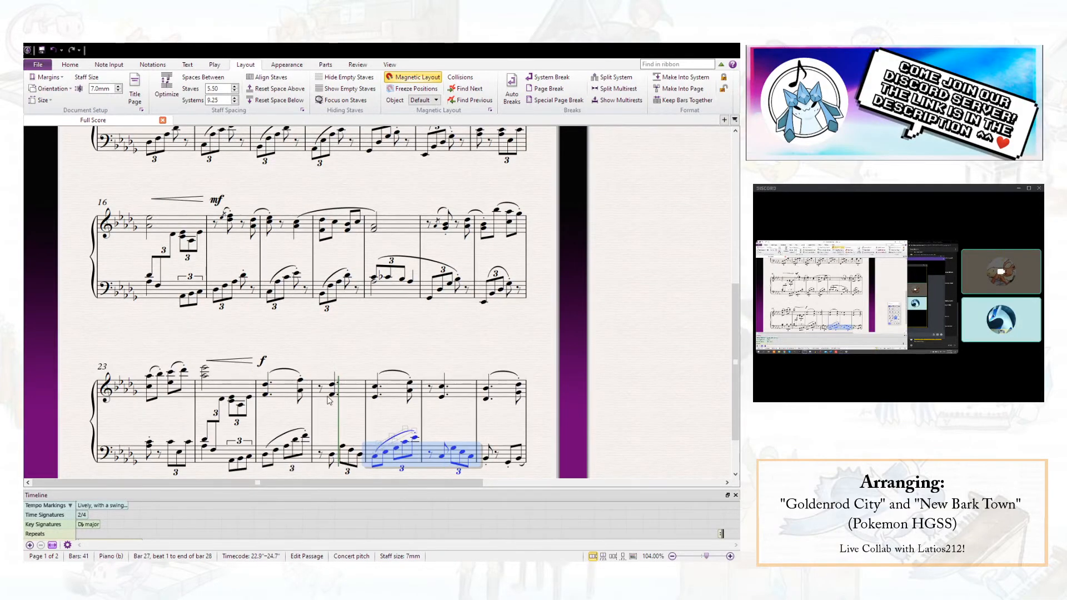
- Delete bar 27's left-hand slur and draw one from bar 26's Db3 to the last note of bar 27
left_click(331, 455)
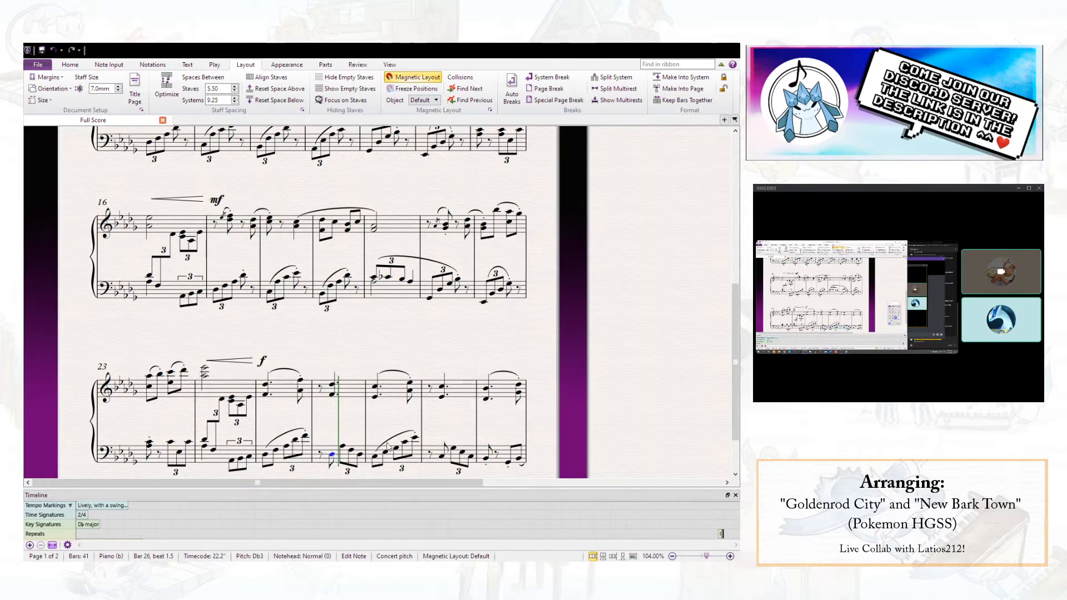
left_click(391, 443)
key("Delete")
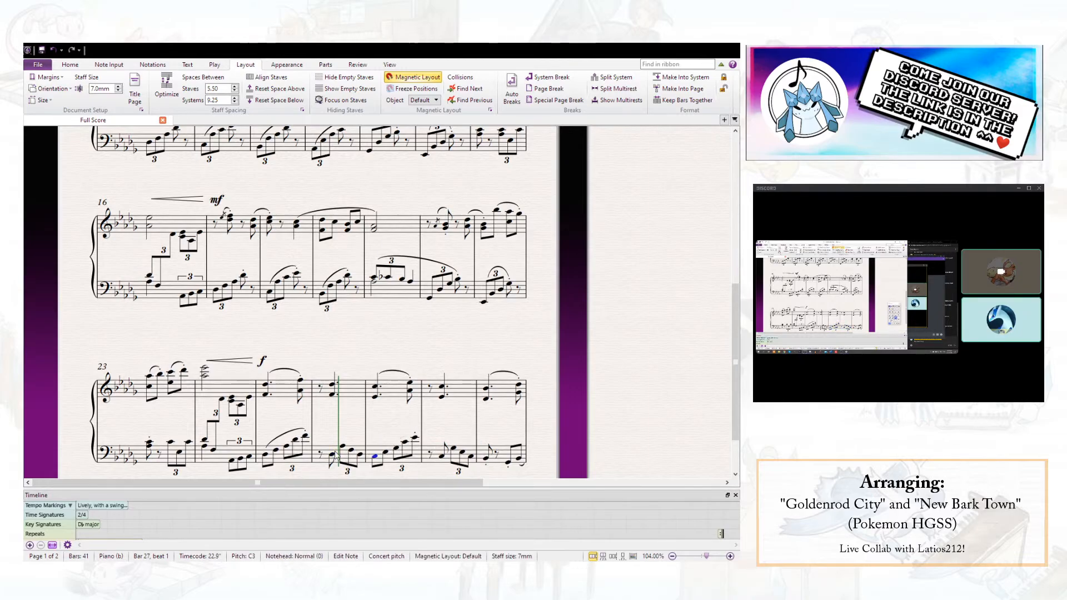
left_click(332, 457)
key("s")
key("space")
key("space")
key("space")
key("space")
key("space")
key("space")
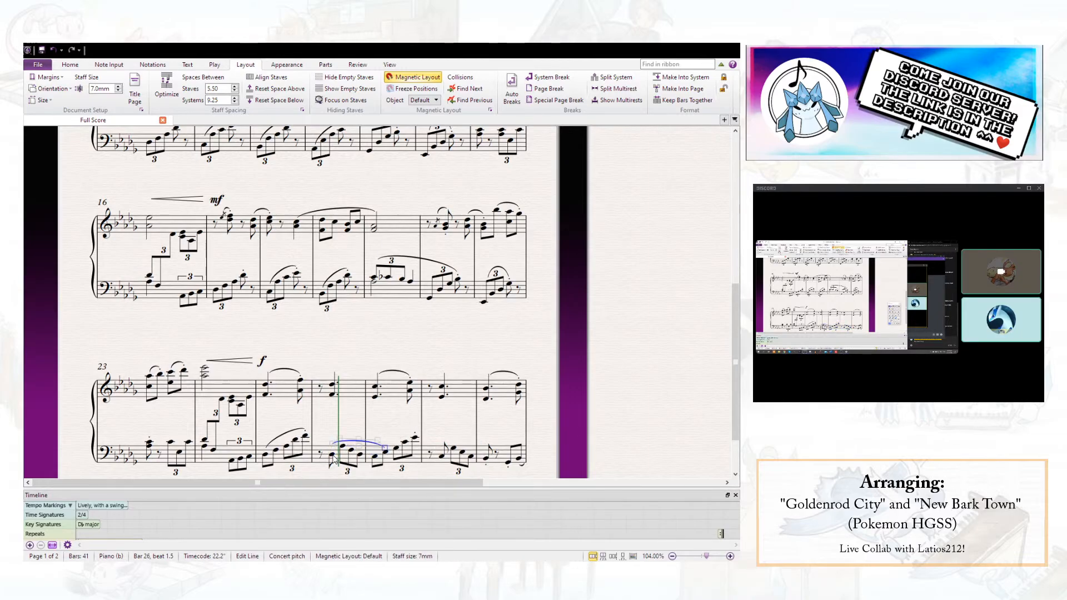
key("Escape")
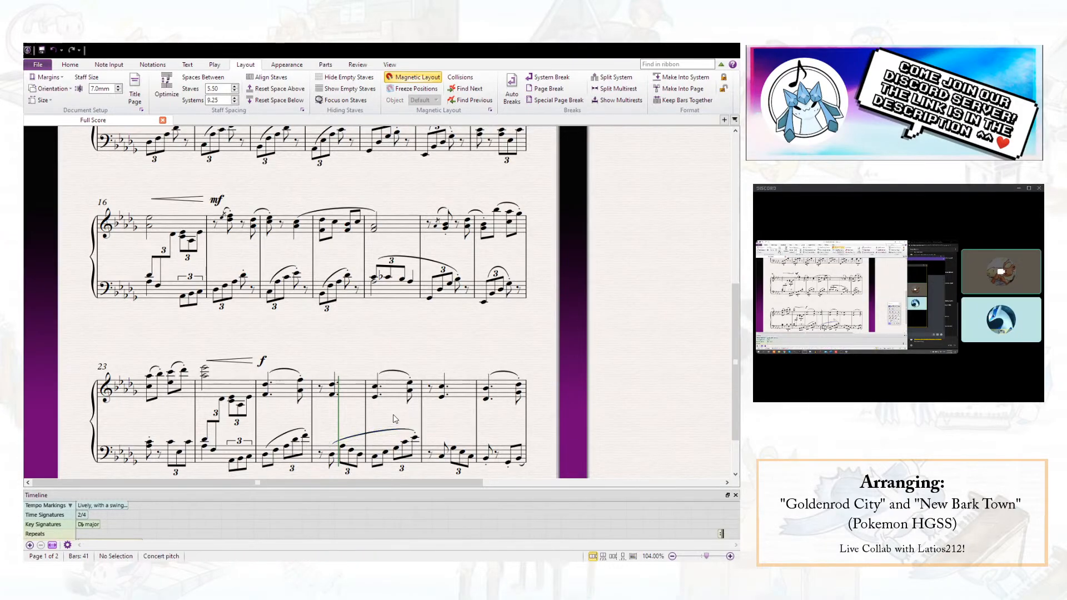
- Repeat the left-hand passage of bars 27 and 28 into bars 29 and 30, lowered to open on Bb2
scroll(343, 422, "down", 1)
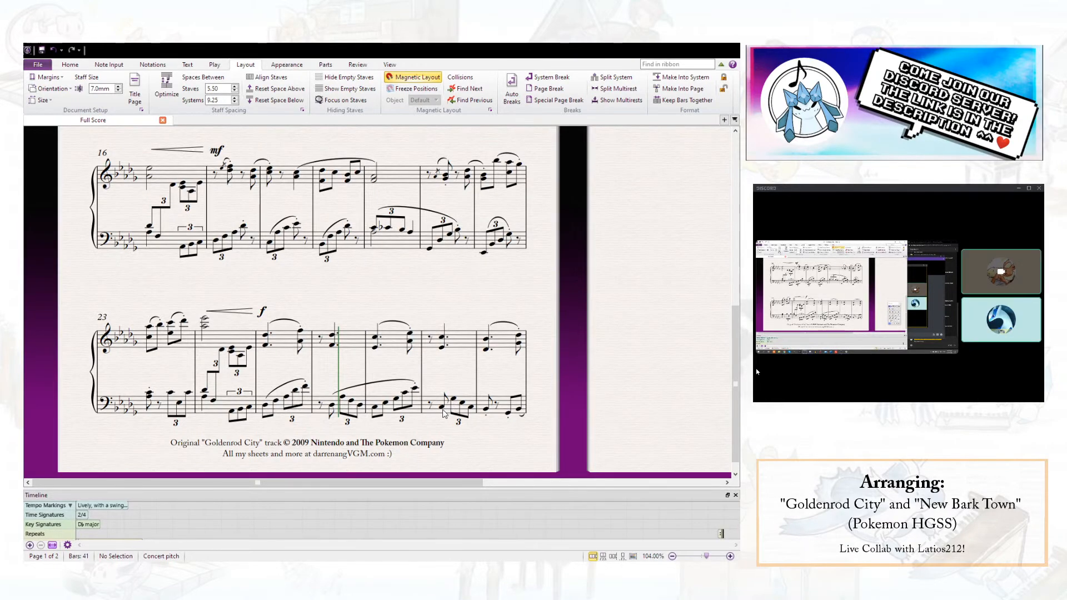
left_click(443, 410)
key("Right")
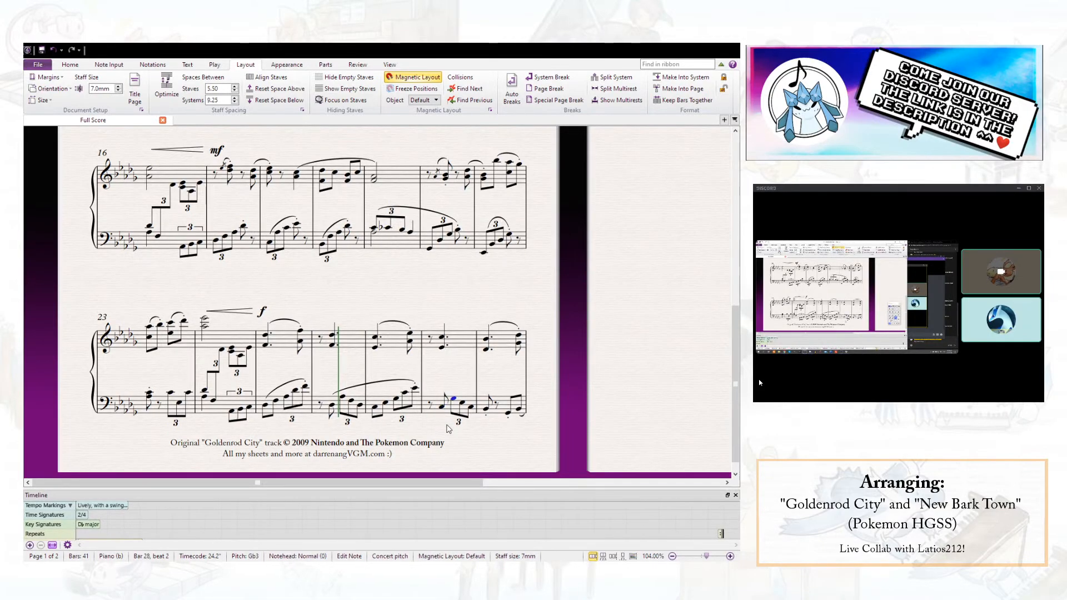
key("Right")
left_click(390, 414)
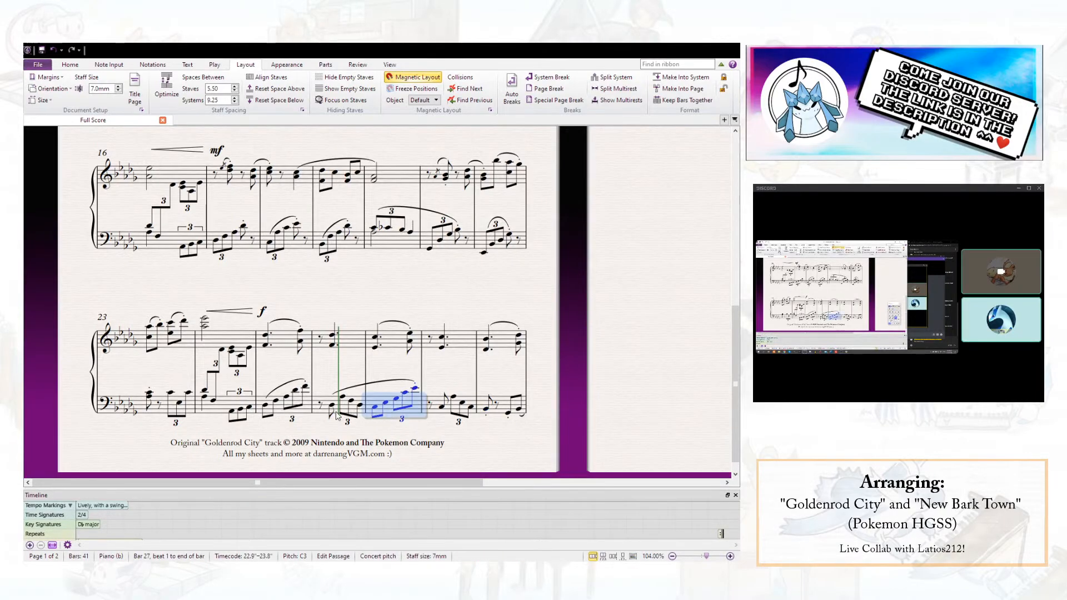
left_click(438, 402, "shift")
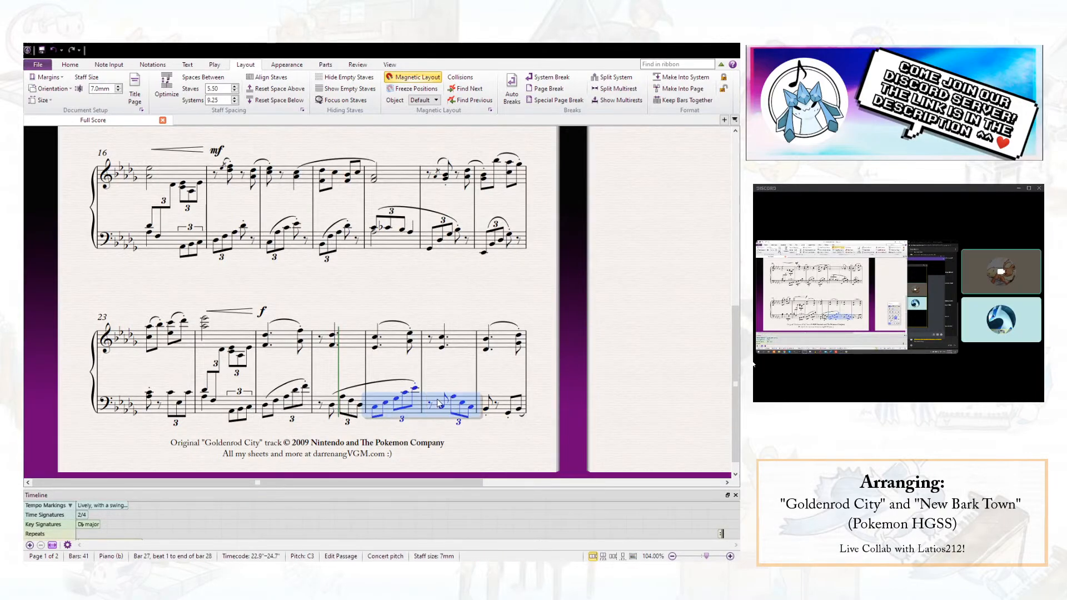
key("r")
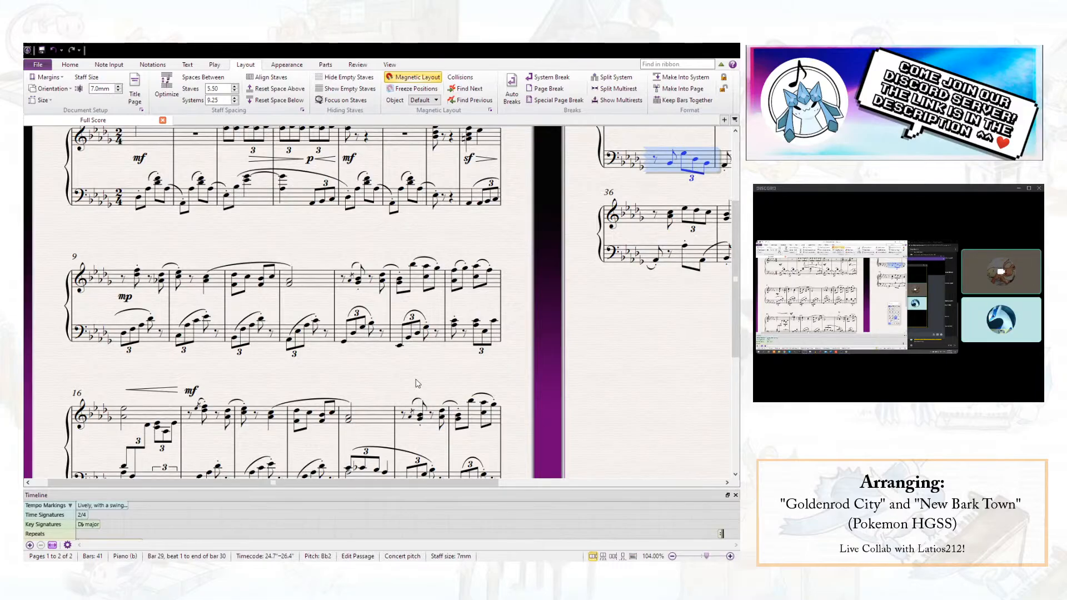
scroll(418, 384, "down", 3)
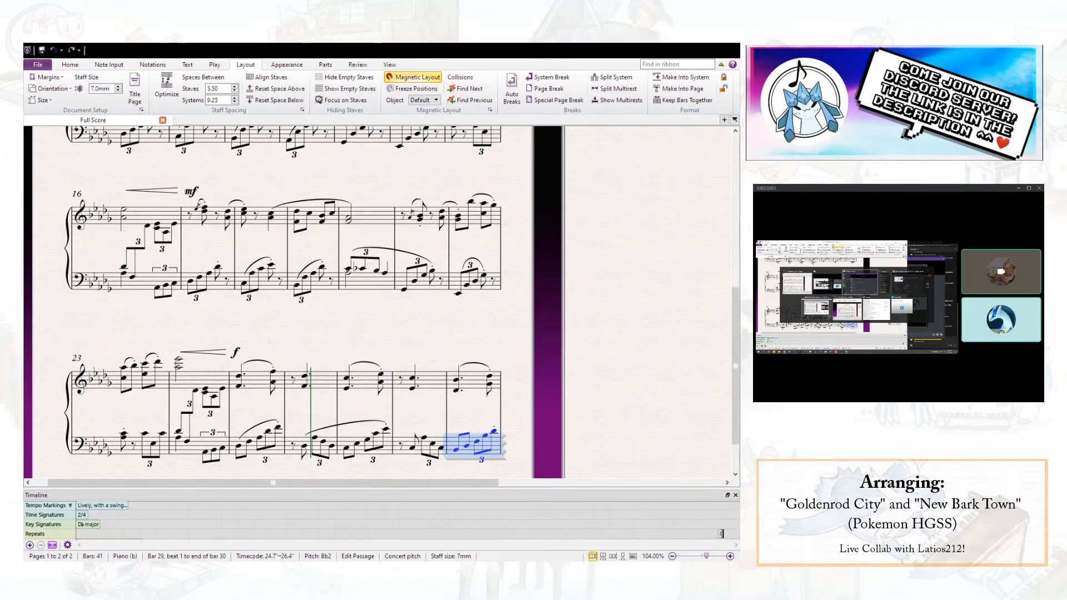
key("Escape")
scroll(428, 387, "down", 1)
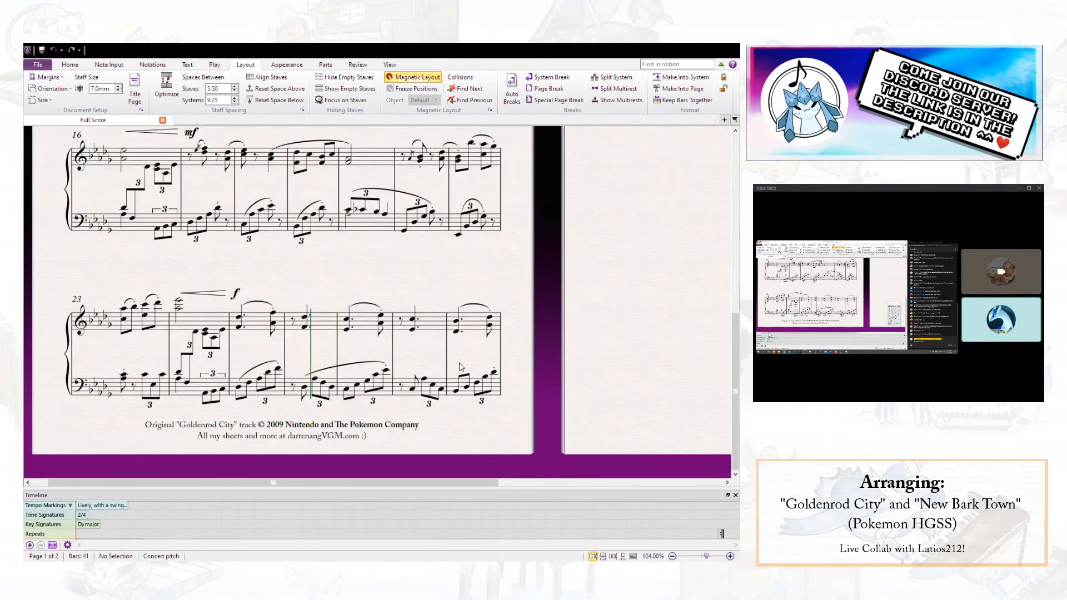
- Slur the left hand from bar 28's C3 on beat 1.5 across bar 29's rising figure
left_click(412, 389)
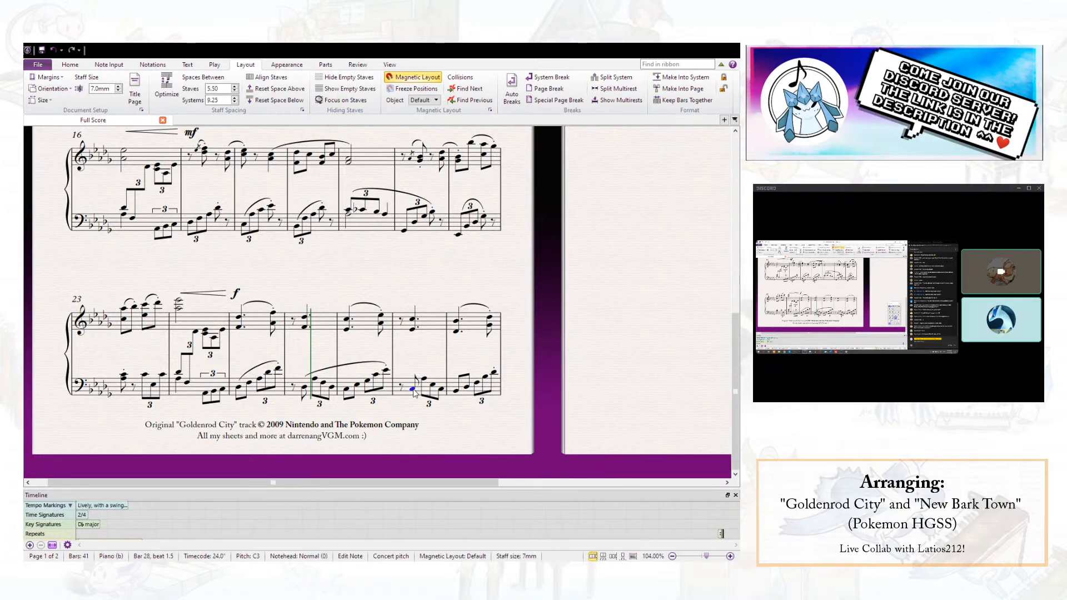
left_click(476, 382)
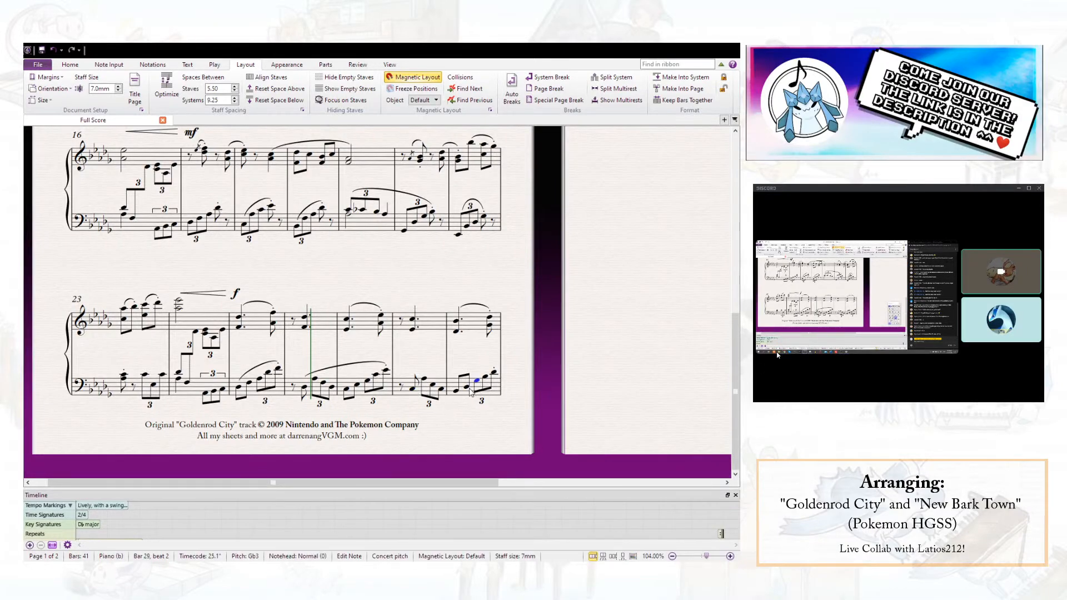
left_click(413, 389)
key("s")
key("space")
key("space")
key("space")
key("space")
key("space")
key("space")
key("space")
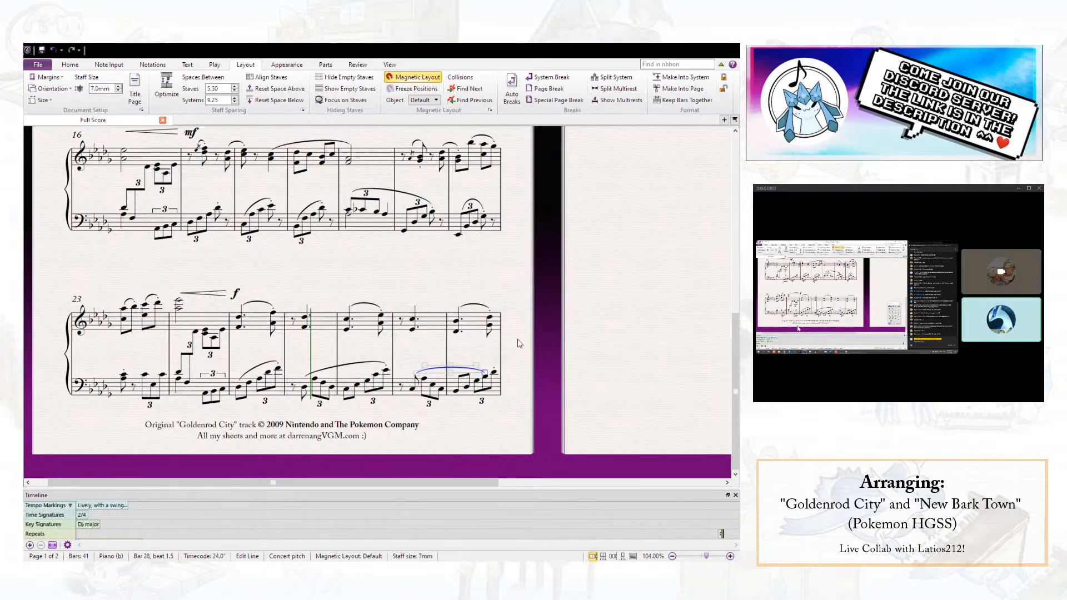
key("Escape")
- Slur the left hand from bar 30's first note to the first note of bar 31
scroll(597, 295, "up", 6)
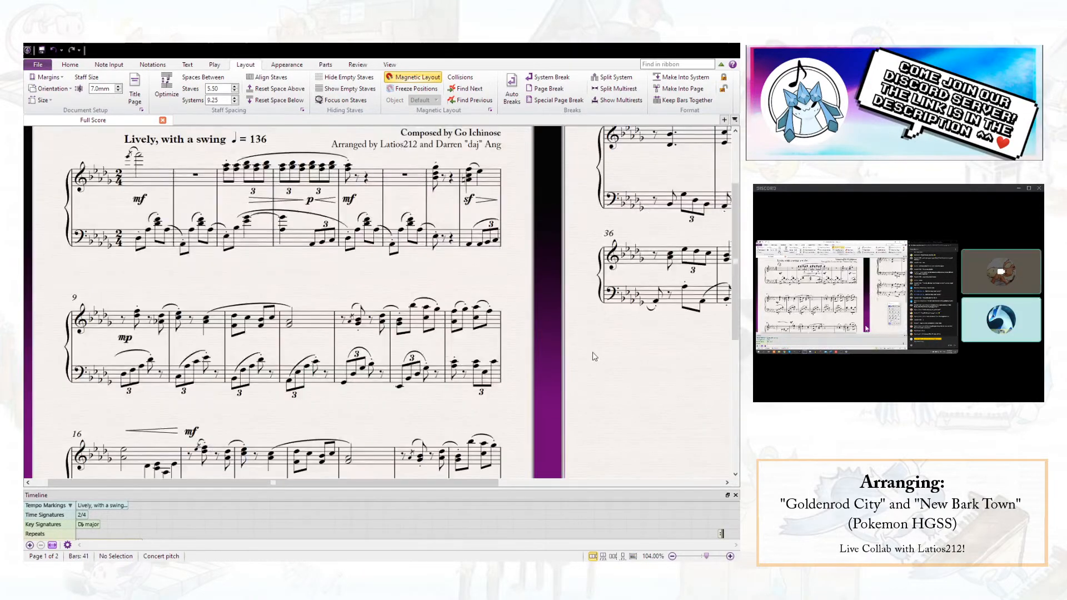
left_click_drag(591, 345, 441, 444)
left_click(523, 312)
key("s")
key("space")
key("space")
key("Escape")
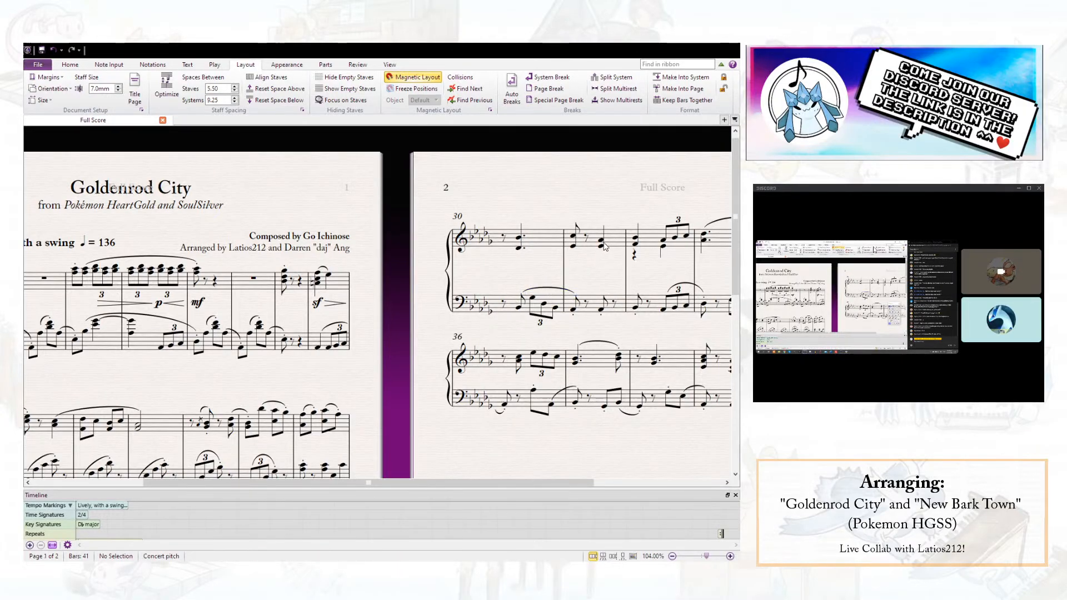
left_click(544, 244)
key("g")
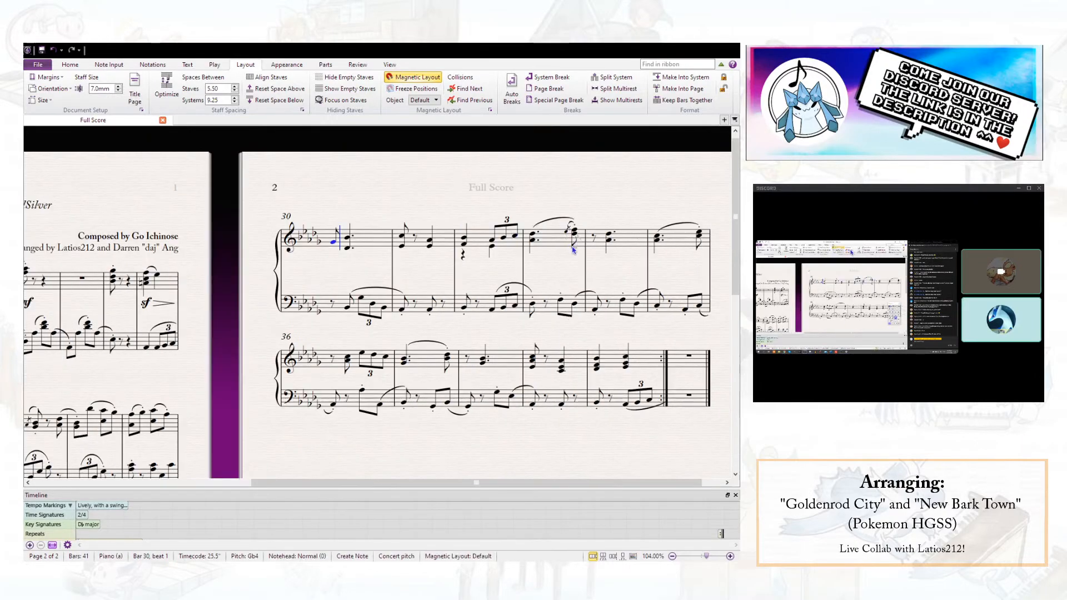
key("ctrl+z")
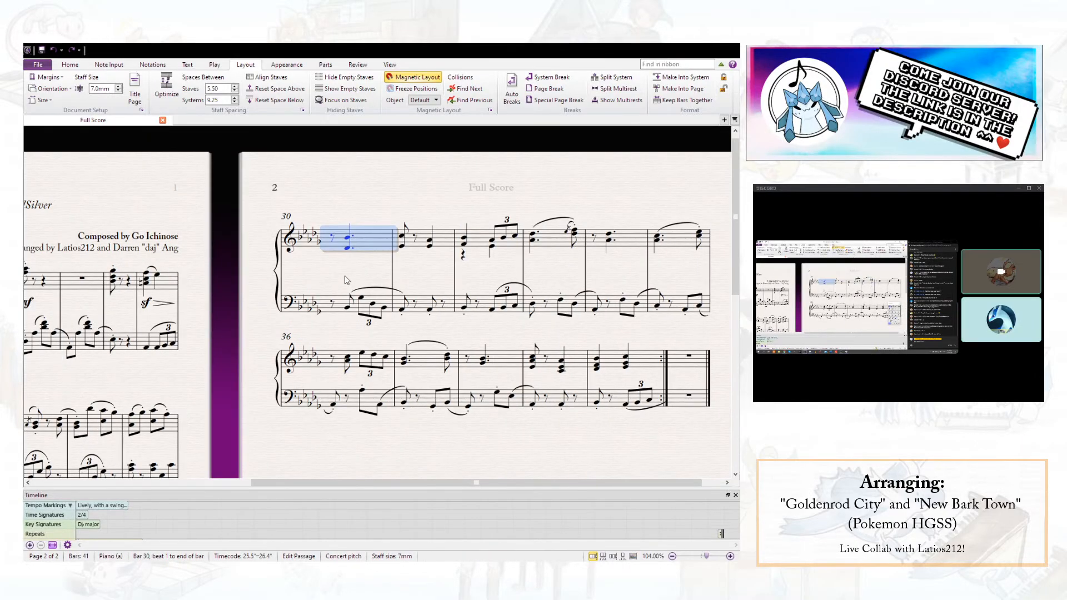
key("Escape")
- Add a crescendo hairpin under bar 30's right-hand chord and the dynamic "sub. p" on beat 2 of bar 31
left_click(350, 248)
key("h")
left_click(402, 246)
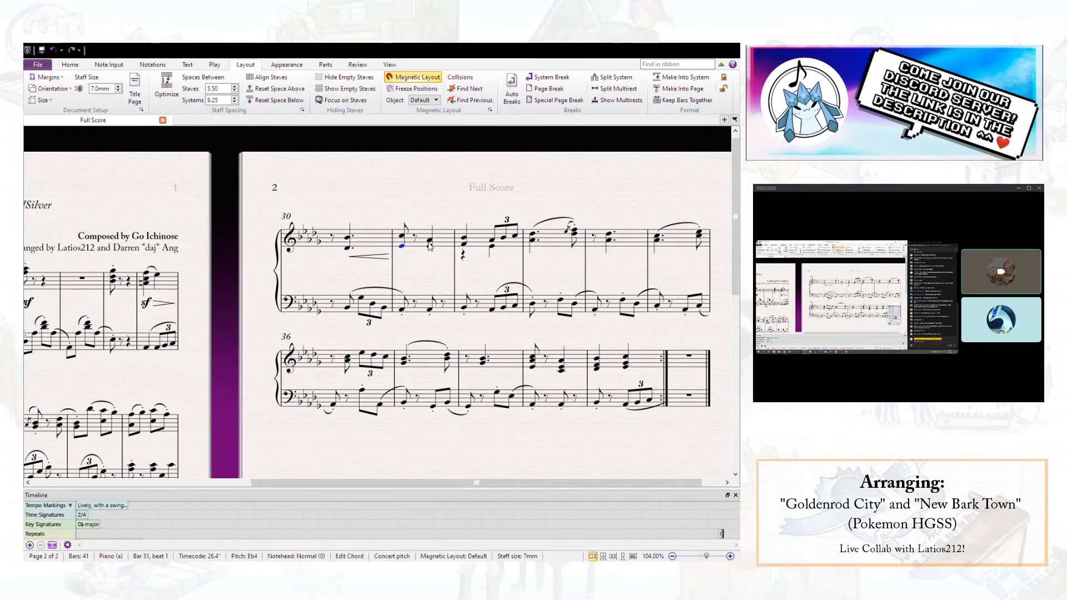
key("Right")
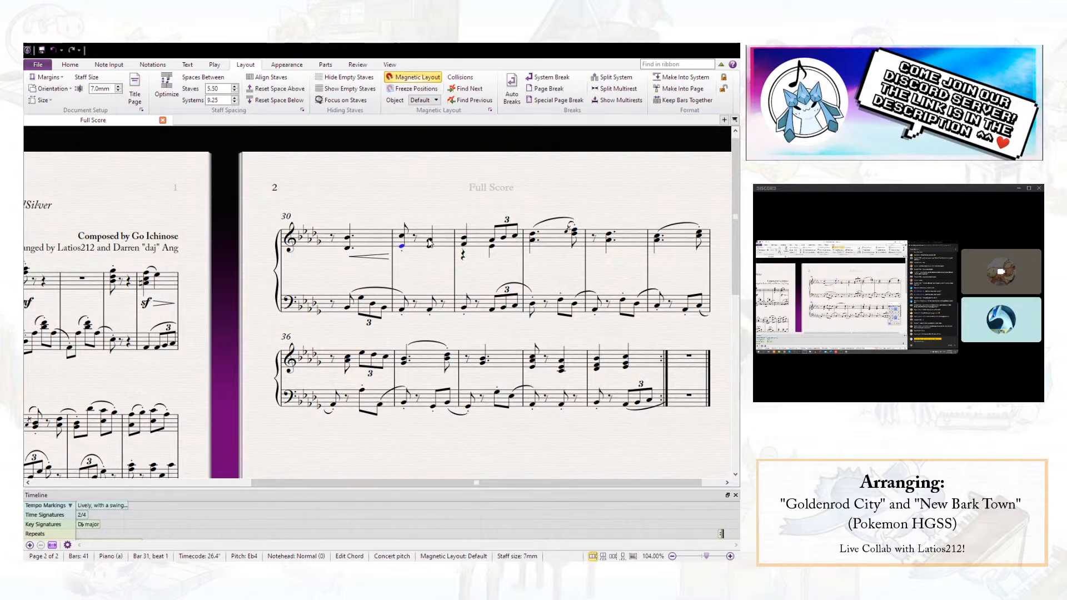
key("ctrl+e")
type("sub. p")
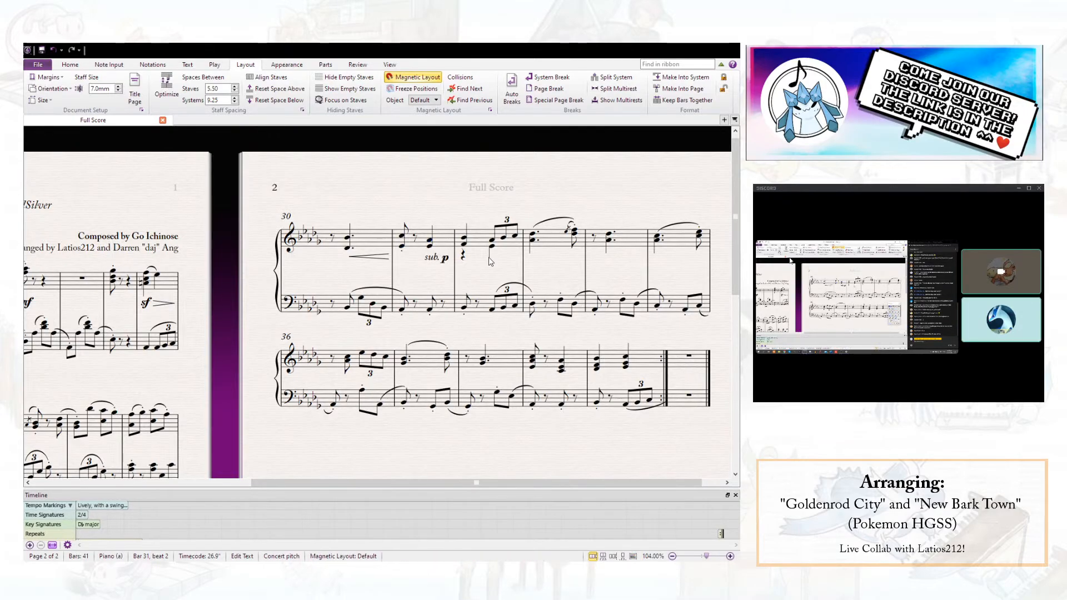
key("Escape")
key("Escape")
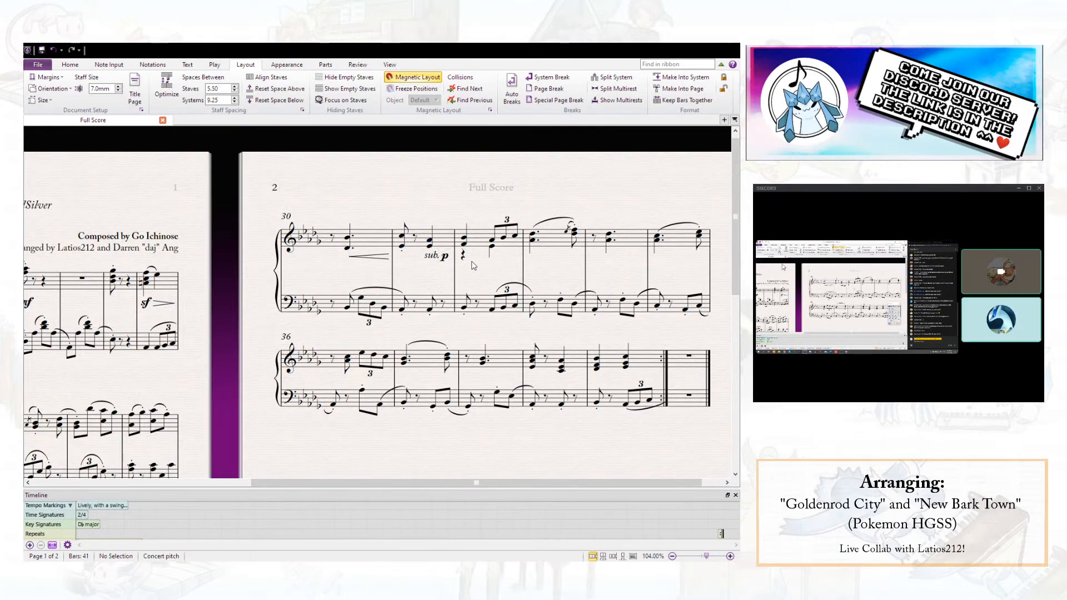
- Lengthen the left-hand notes on bar 31 beat 2 and bar 32 beat 1 to quarter notes, and delete the slur over bar 32's triplet
left_click(430, 309)
left_click(464, 306, "ctrl")
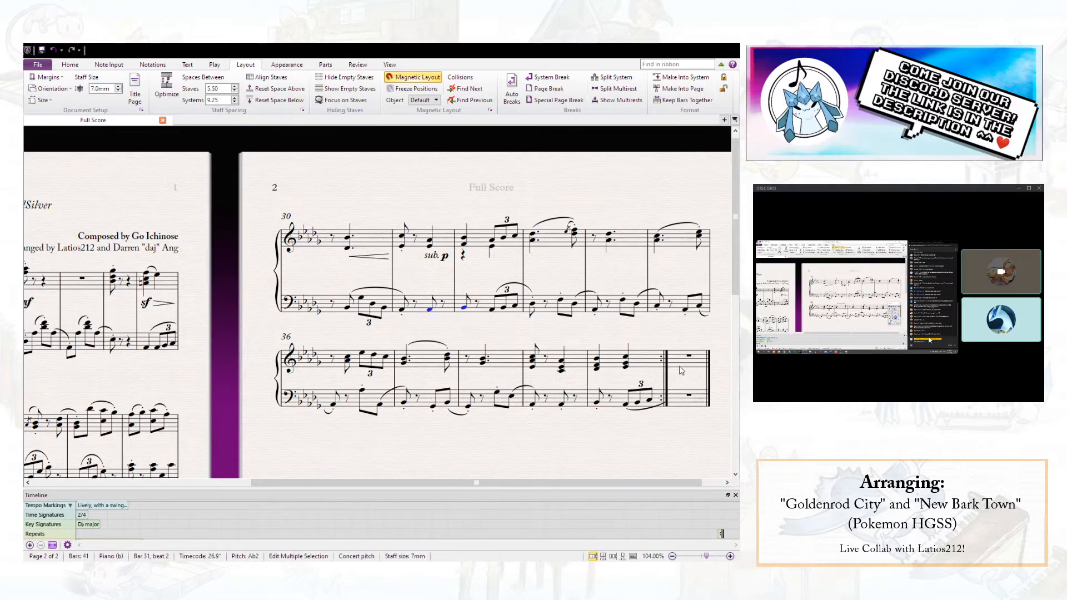
left_click(506, 287)
key("Delete")
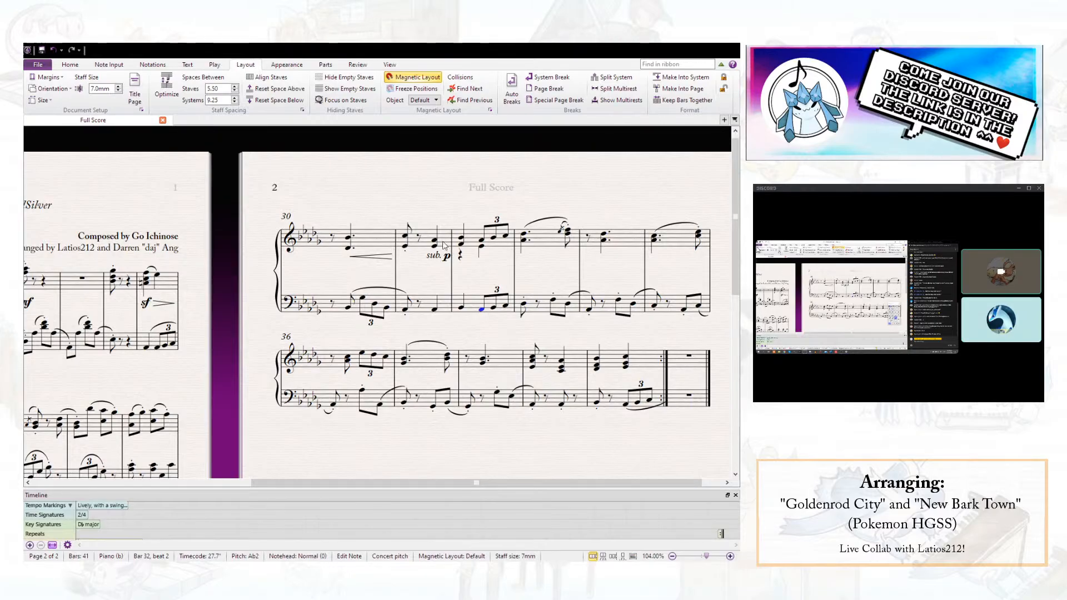
- Add the dynamic "sub. mf" under the right hand on beat 2 of bar 32
left_click(481, 240)
key("ctrl+e")
type("s")
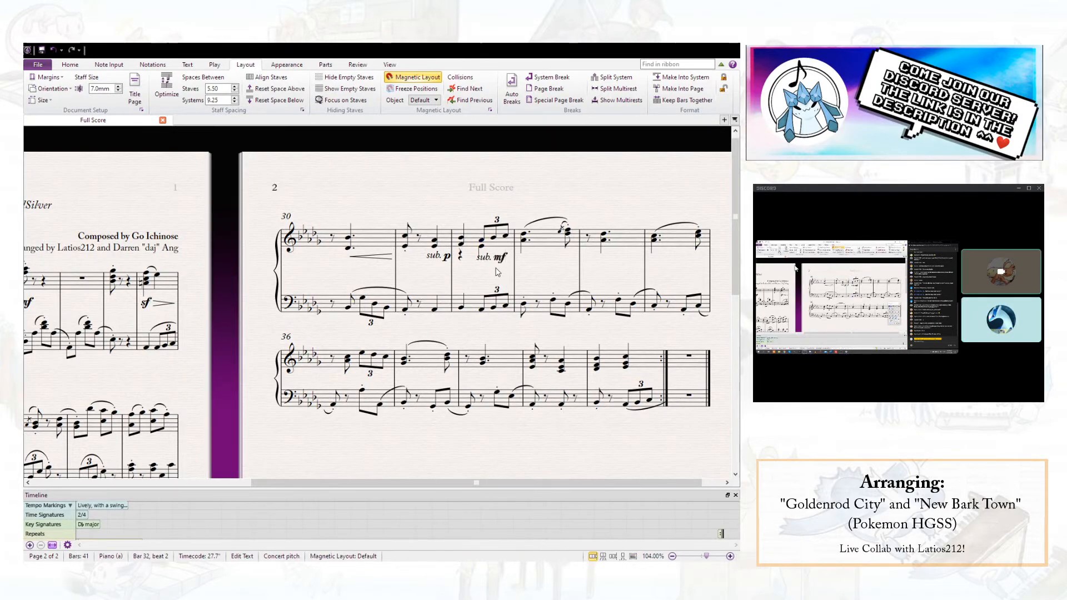
type("ub. mf")
- Change the dynamic on beat 2 of bar 32 to "sub. f"
key("BackSpace")
key("BackSpace")
key("ctrl+f")
key("Escape")
key("Escape")
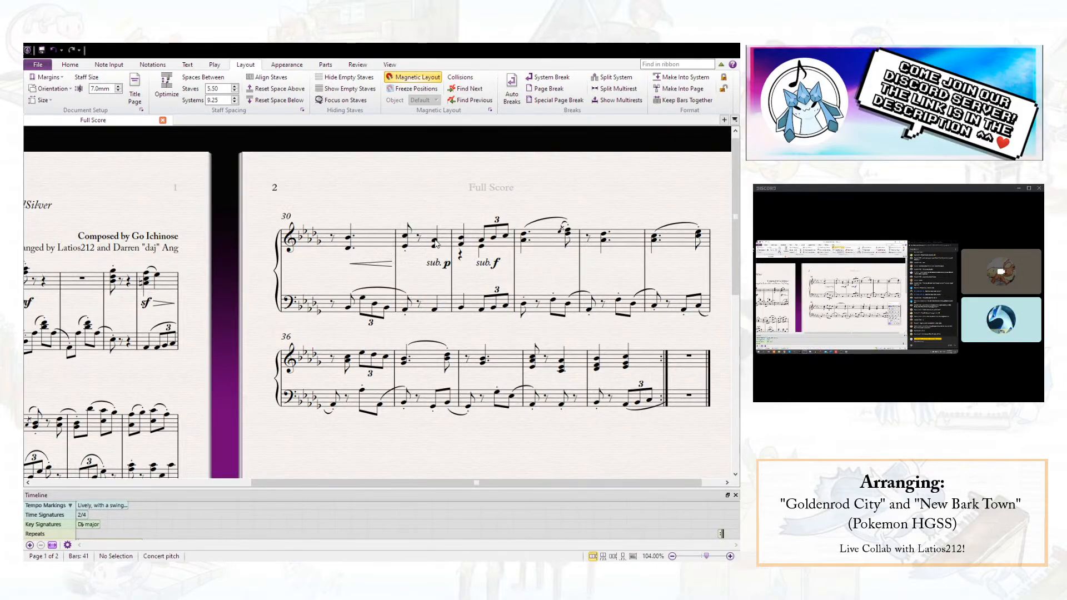
- Delete the right-hand slur in bar 33 and slur the right hand from beat 2 of bar 31 into beat 2 of bar 33
left_click(435, 242)
left_click(543, 221)
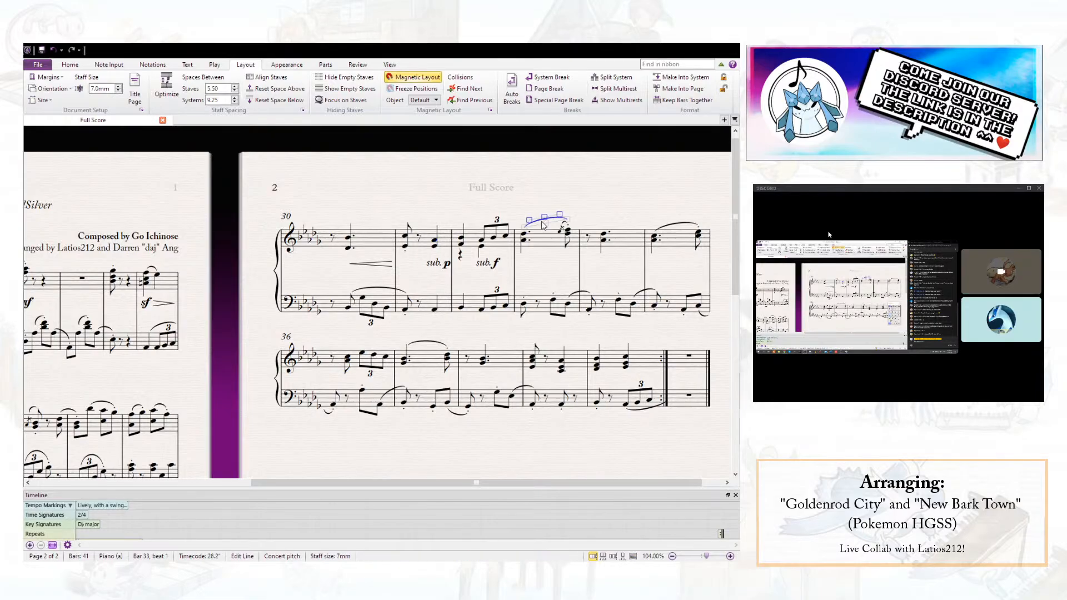
key("Delete")
left_click(435, 242)
key("s")
key("space")
key("space")
key("space")
key("space")
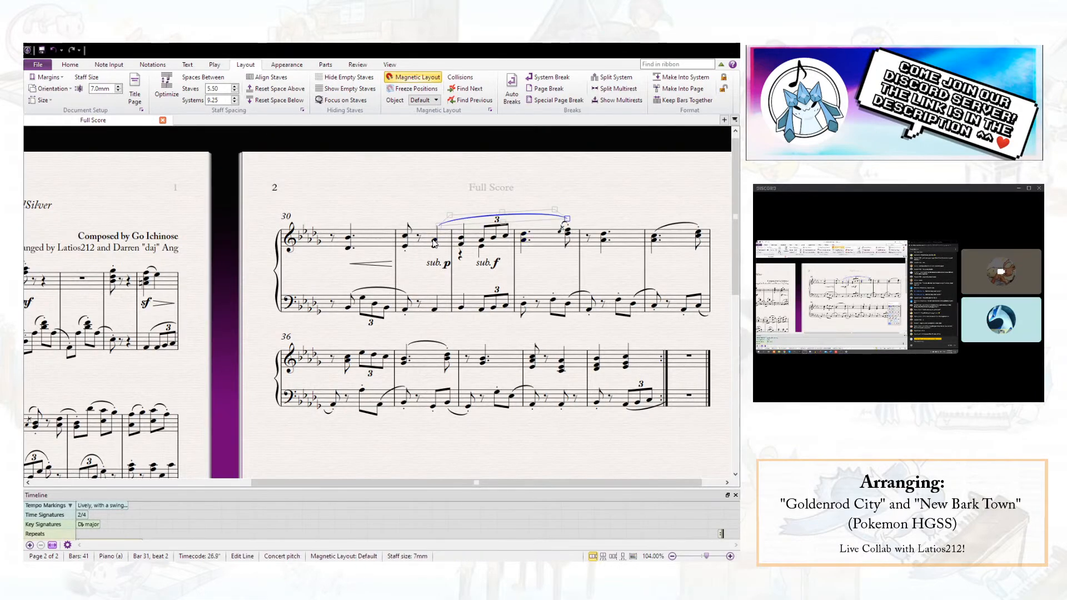
- Slur the left hand from beat 2 of bar 31 to the first note of bar 33
left_click(435, 308)
key("s")
key("space")
key("space")
key("space")
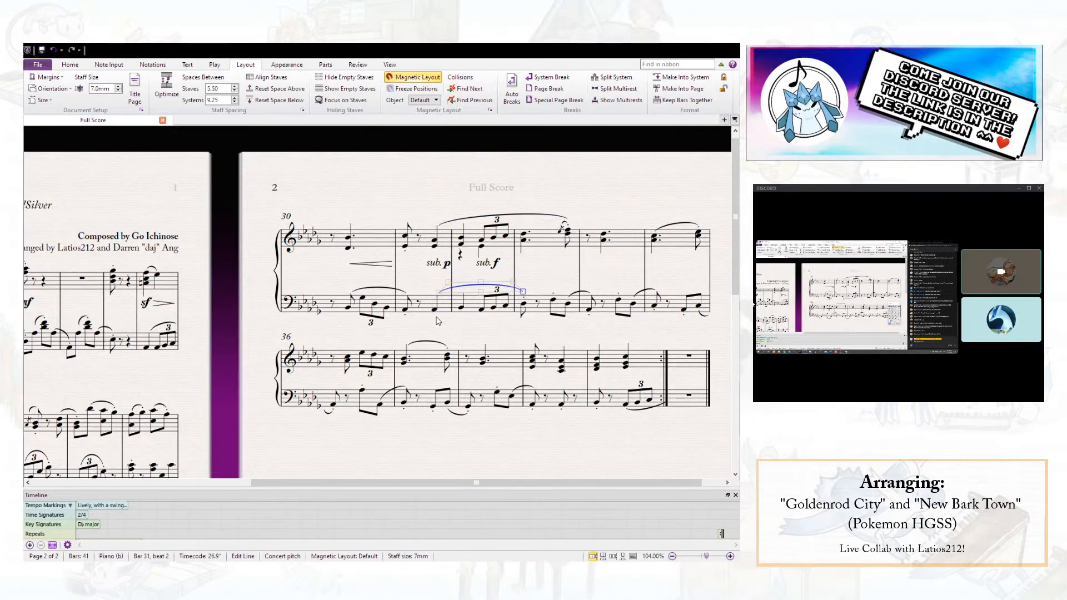
key("Escape")
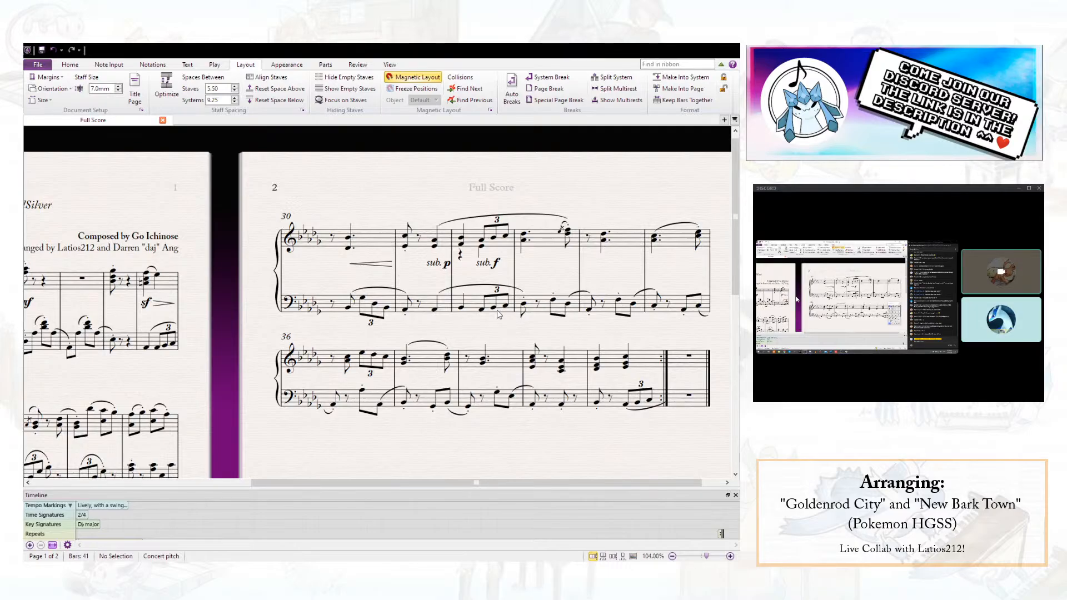
- Review the phrasing and left-hand accompaniment of bars 9 to 29 on page 1
scroll(381, 369, "down", 5)
scroll(238, 159, "left", 3)
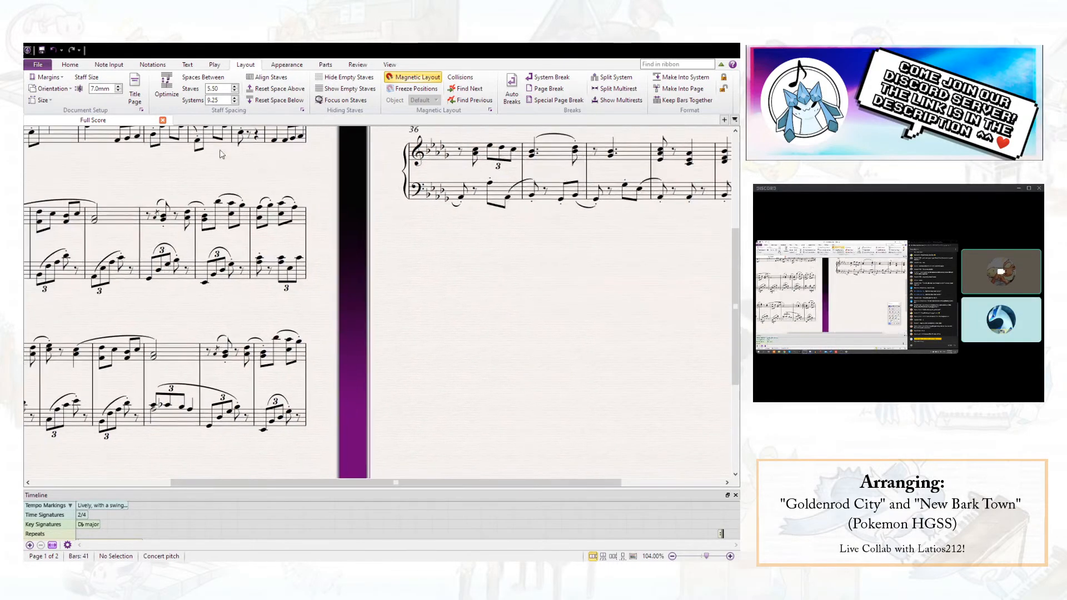
scroll(169, 192, "left", 3)
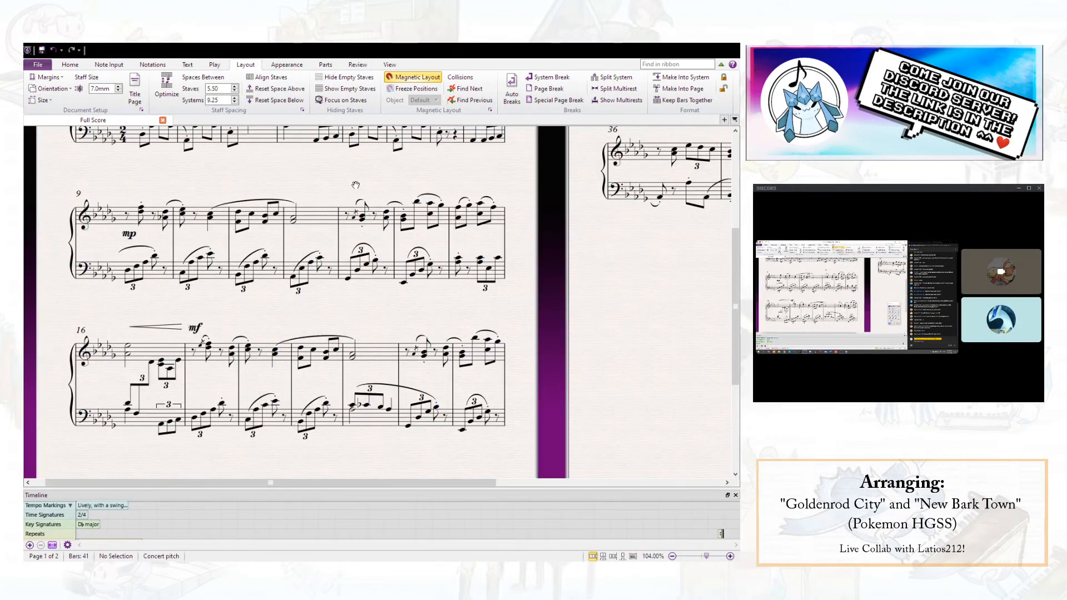
left_click_drag(349, 305, 464, 219)
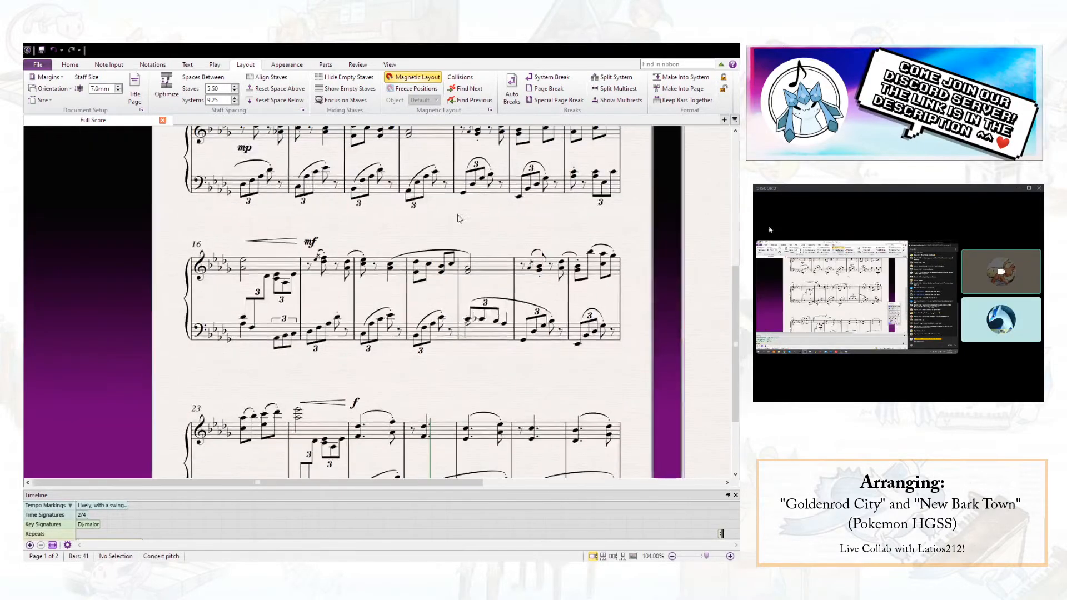
left_click(315, 323)
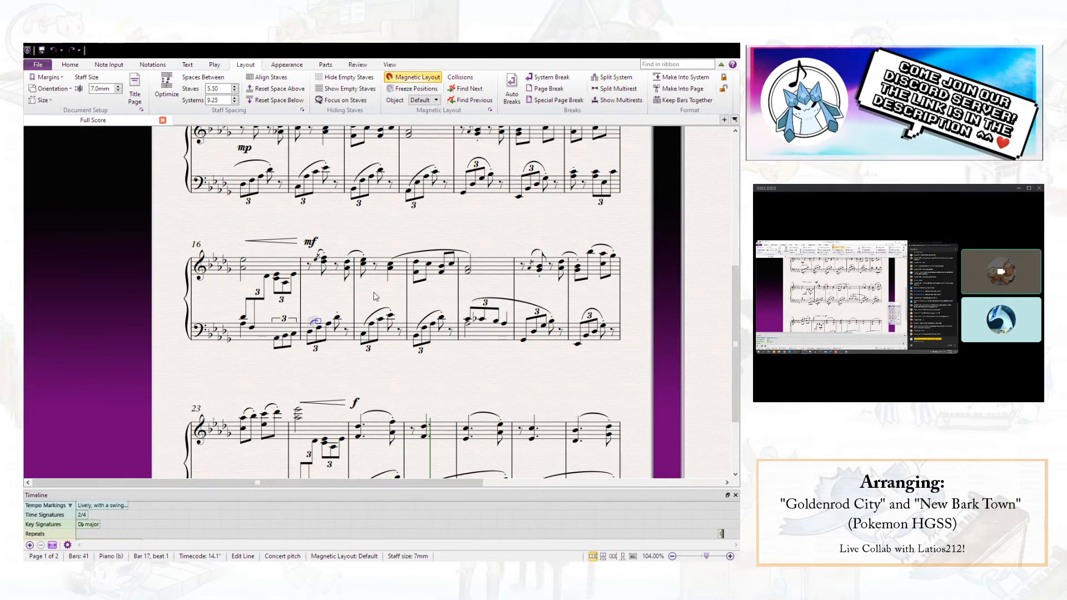
scroll(376, 289, "down", 2)
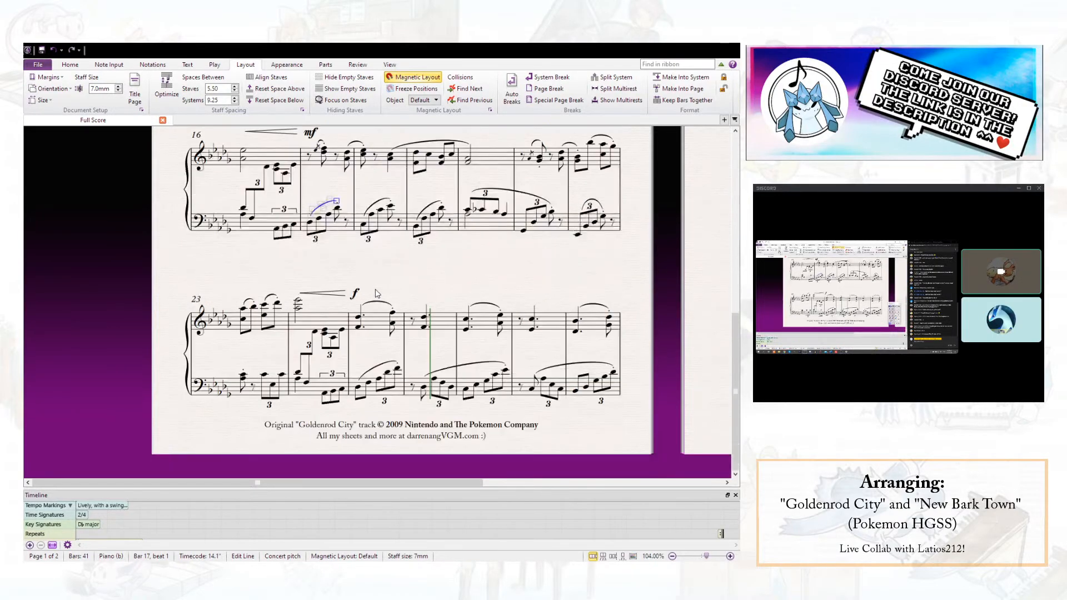
left_click(439, 290)
scroll(429, 302, "up", 1)
scroll(429, 306, "up", 3)
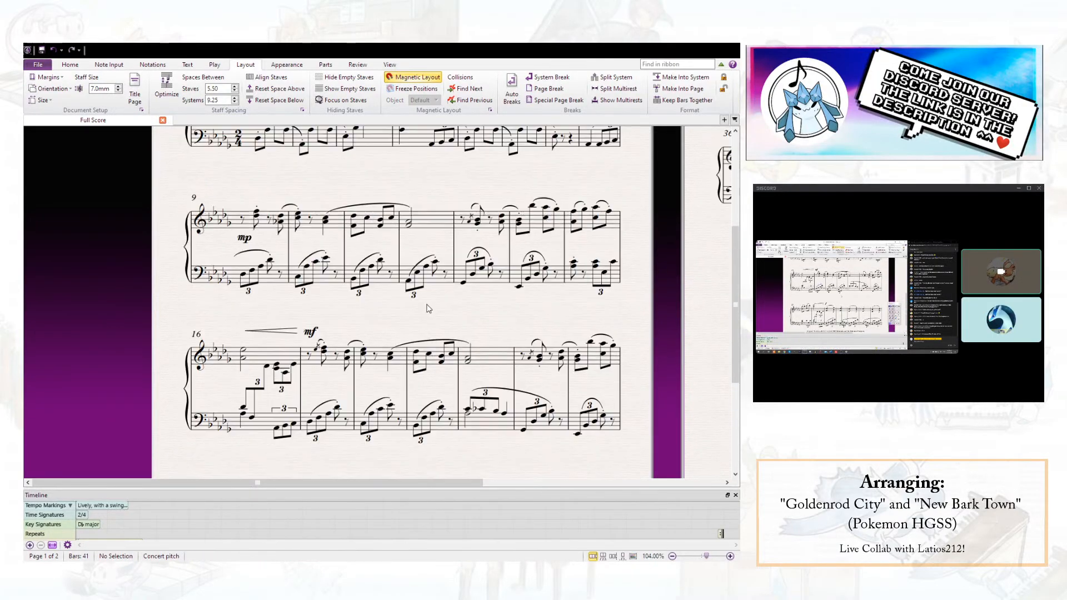
scroll(525, 280, "up", 1)
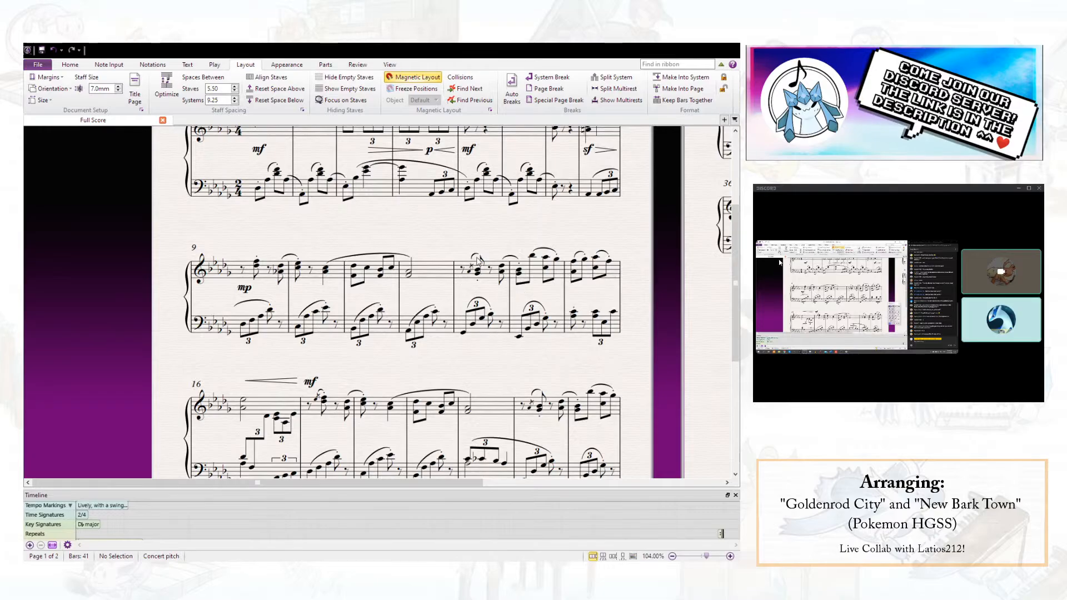
scroll(483, 233, "up", 2)
scroll(483, 232, "down", 4)
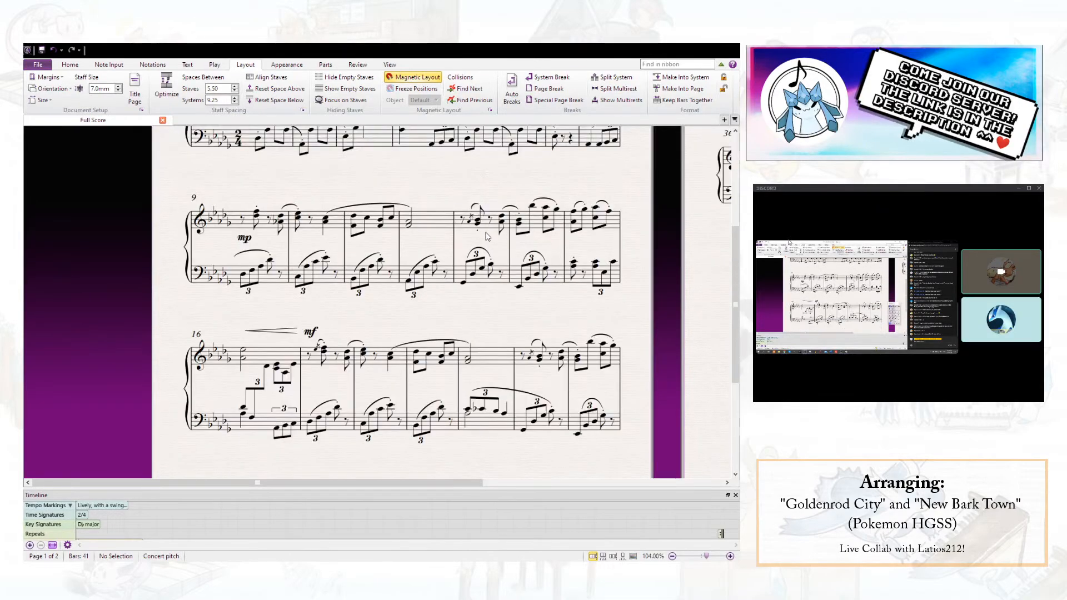
scroll(489, 236, "down", 3)
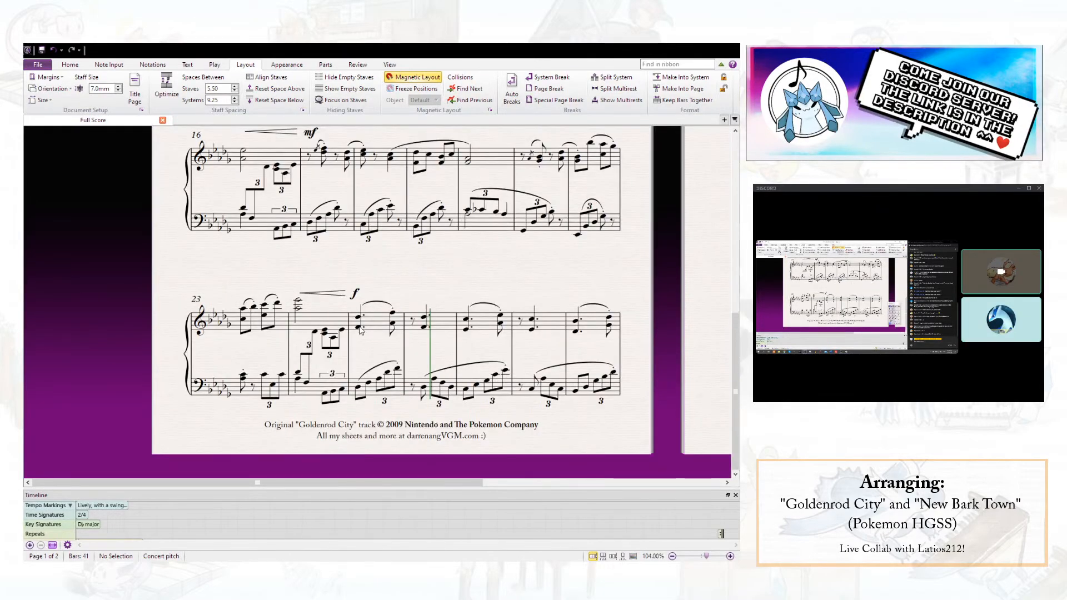
- Play the score back from the first chord of bar 25 through the new dynamics on page 2, then stop
left_click(358, 318)
key("p")
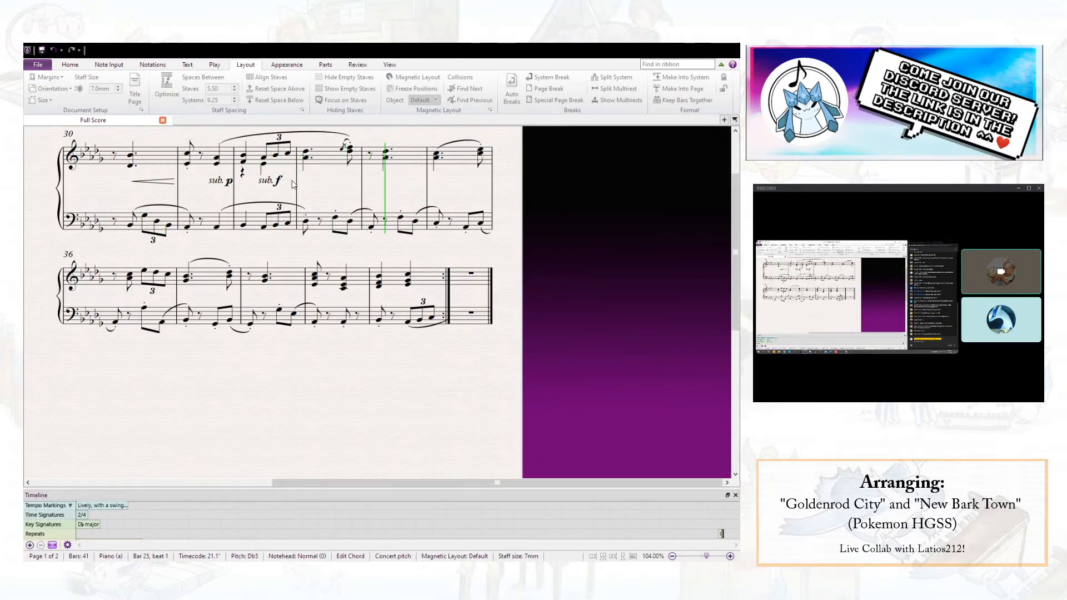
key("space")
- Examine bars 16 to 29 on page 1, including how the right-hand chords and left-hand notes align in bar 25
left_click_drag(368, 313, 700, 305)
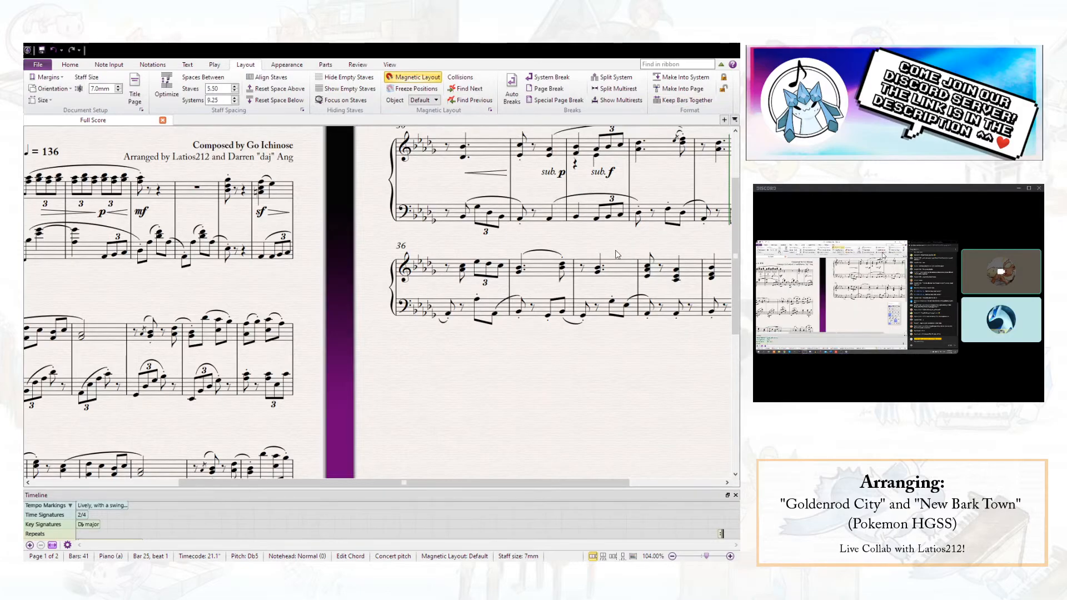
scroll(572, 268, "down", 5)
scroll(643, 291, "left", 3)
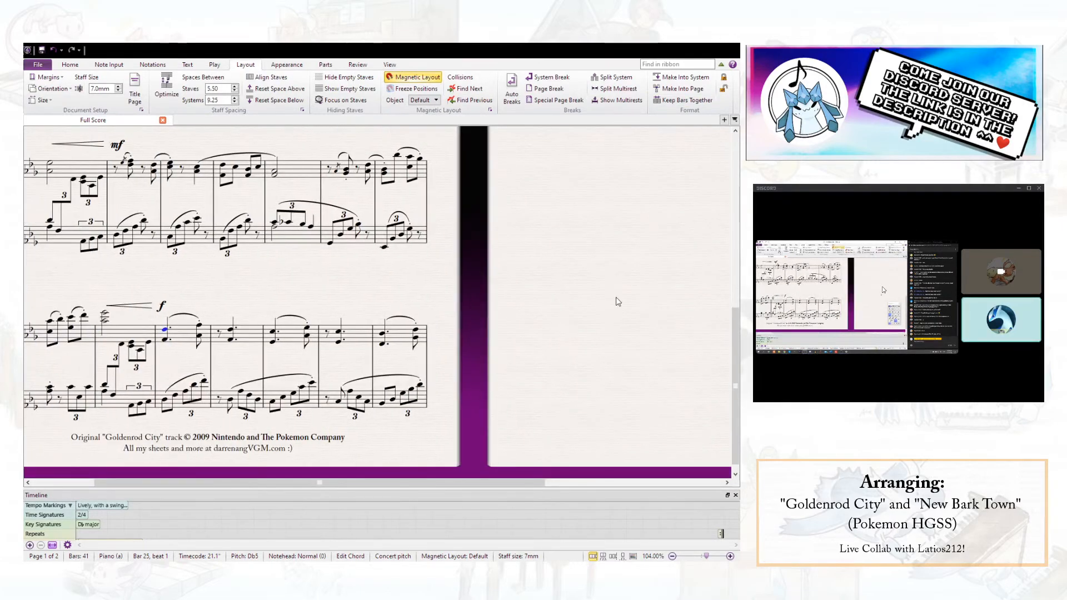
left_click(231, 402)
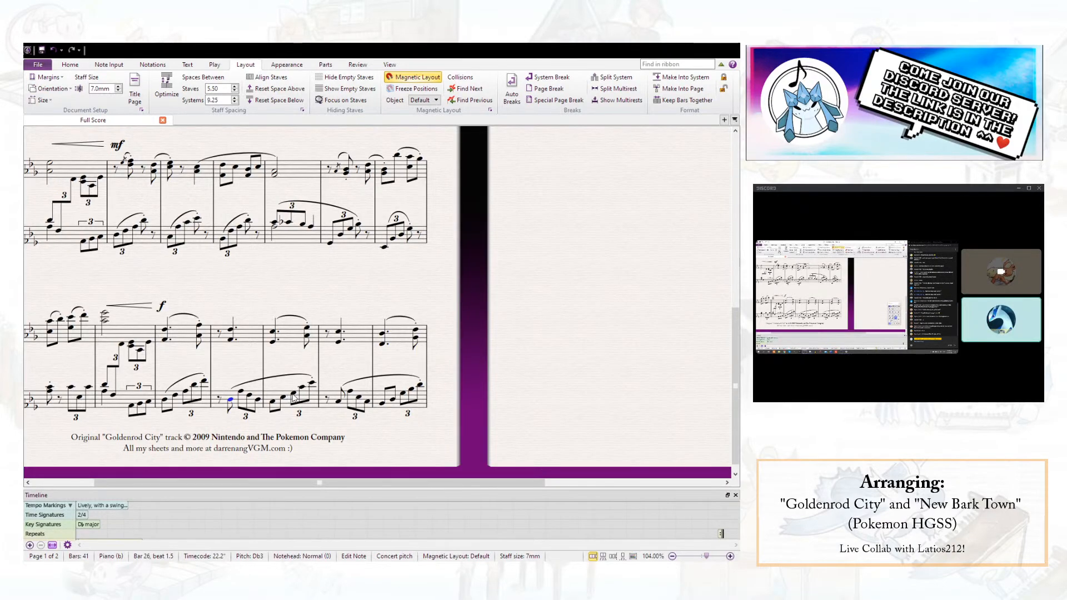
key("Escape")
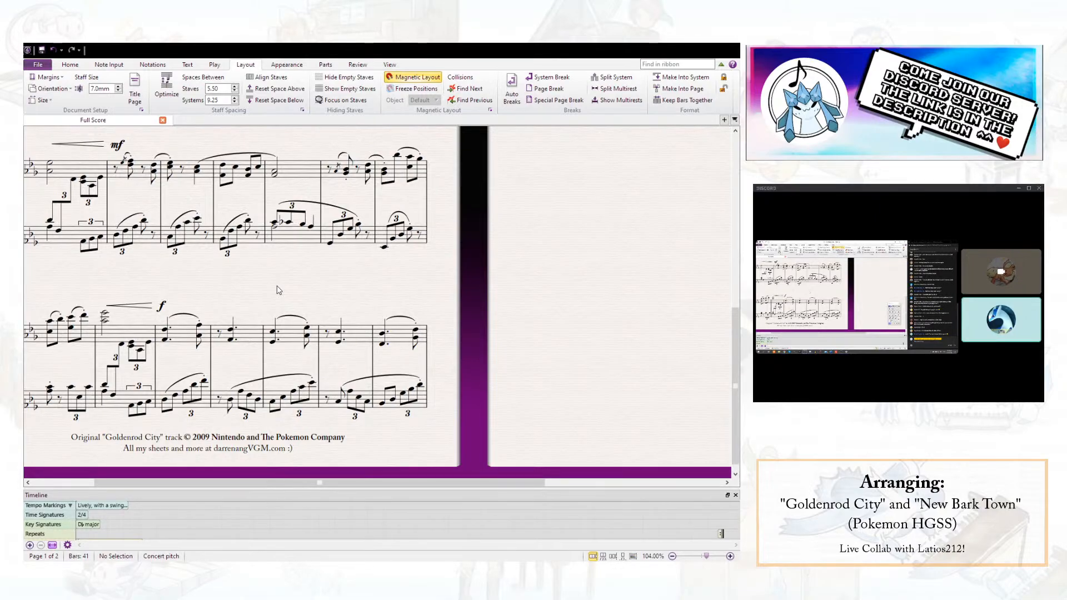
scroll(287, 292, "up", 1)
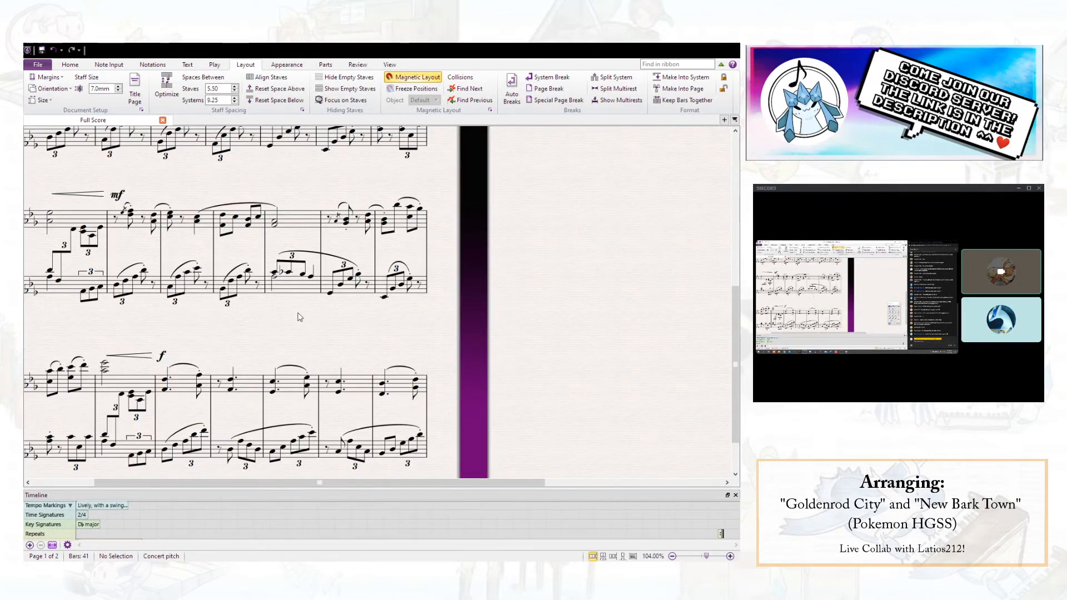
left_click_drag(274, 339, 333, 365)
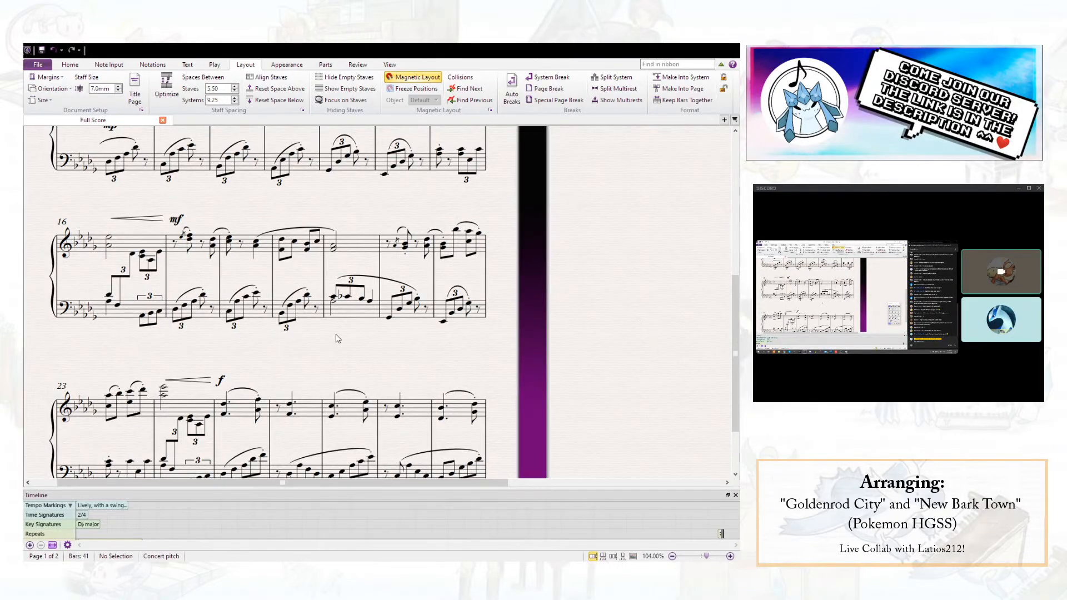
scroll(341, 295, "down", 1)
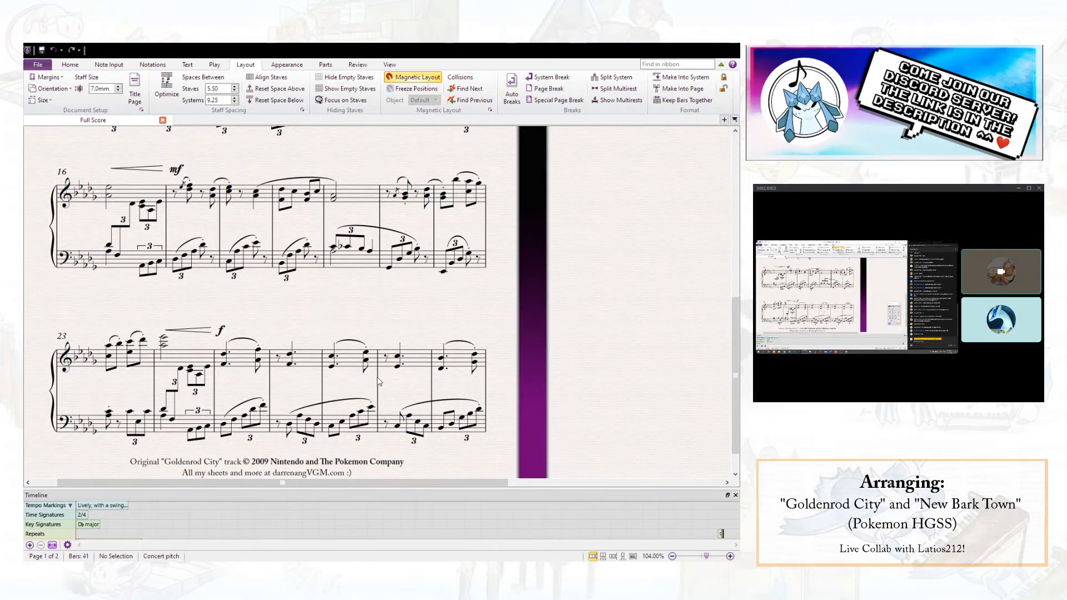
left_click(224, 364)
left_click(223, 425, "ctrl")
left_click(257, 361, "ctrl")
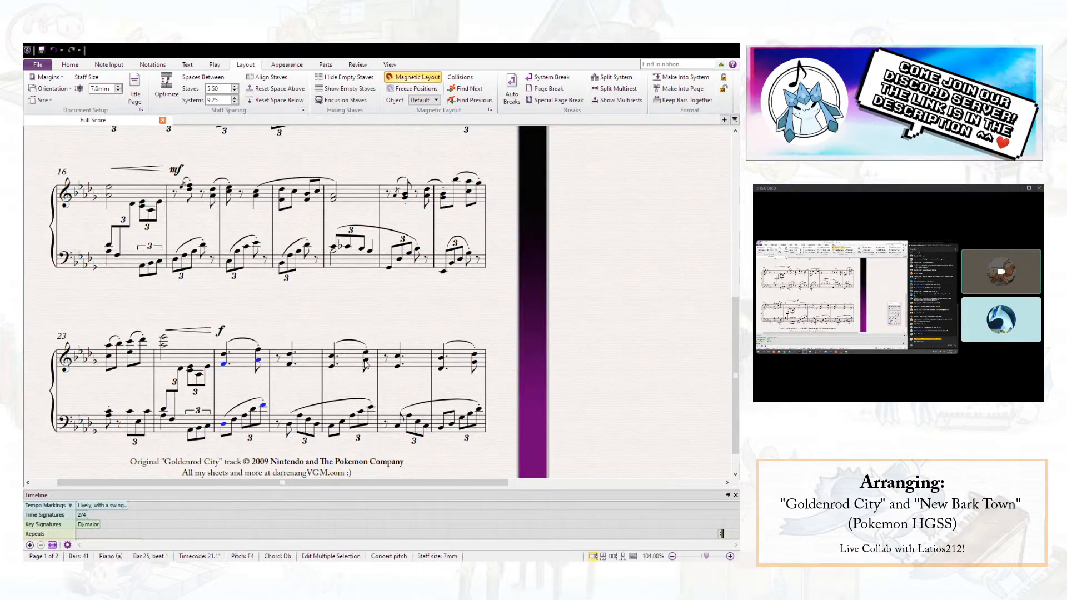
key("Escape")
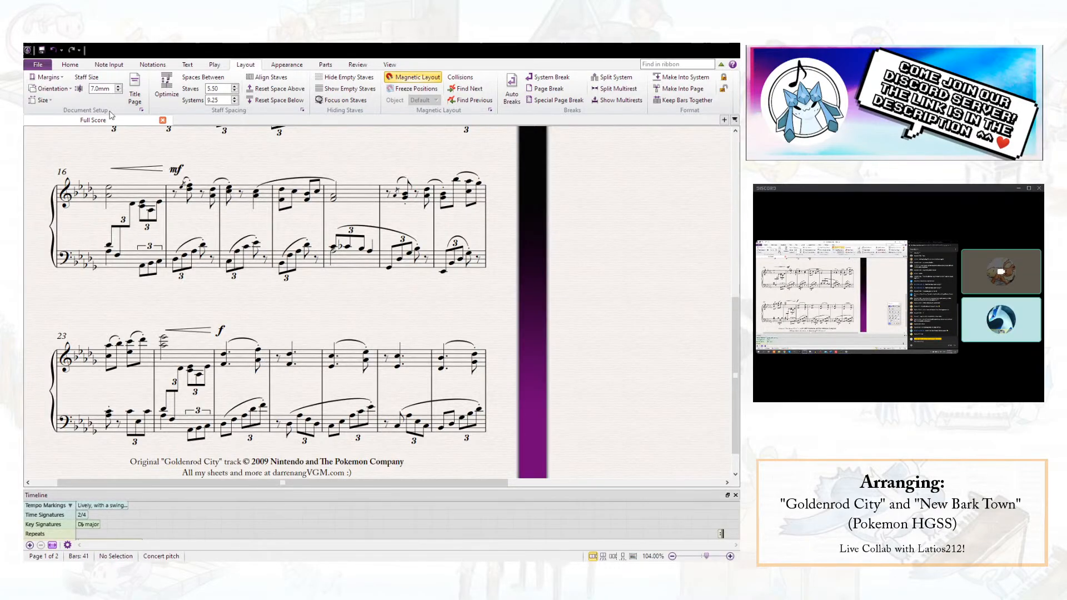
left_click(54, 51)
- Play the passage from the start of bar 25 to about bar 29 to hear the left-hand accompaniment
left_click(223, 353)
key("p")
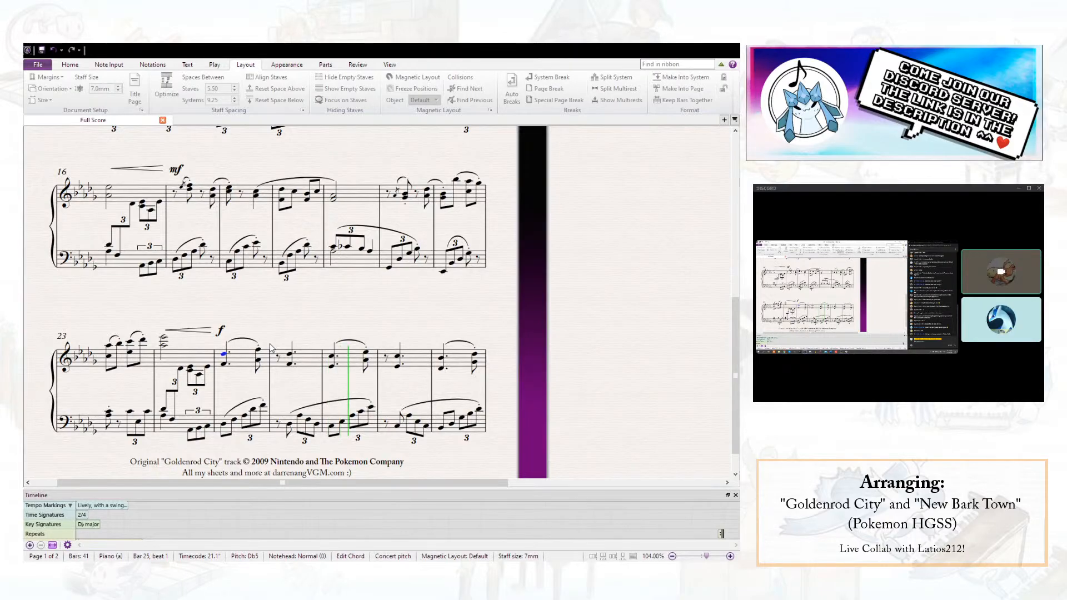
key("Escape")
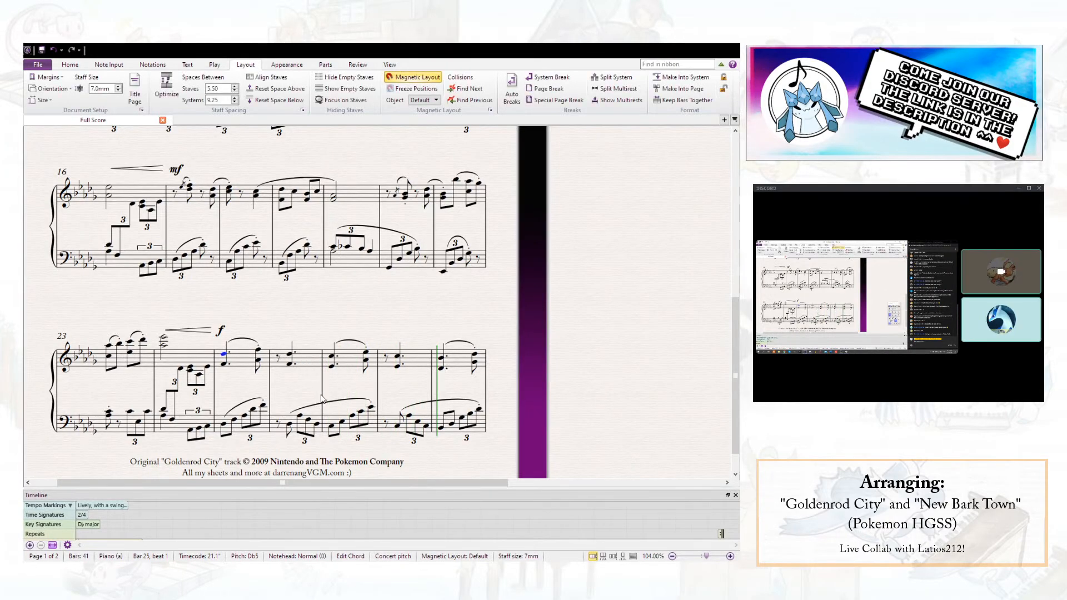
- Delete the left-hand eighth note before beat 2 of bar 26, leaving a quarter rest on beat 1
left_click(296, 418)
key("Delete")
key("Left")
left_click(658, 399)
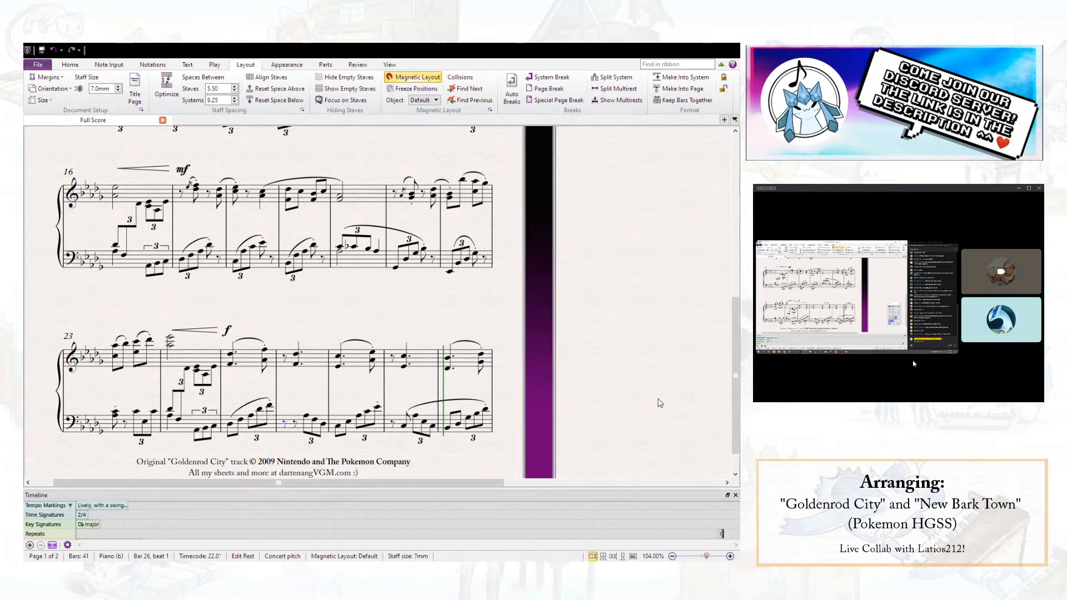
- Slur the left hand from beat 2 of bar 26 to the last note of bar 27, and play back from bar 25
left_click(306, 416)
key("s")
key("space")
key("space")
key("space")
key("space")
key("space")
key("space")
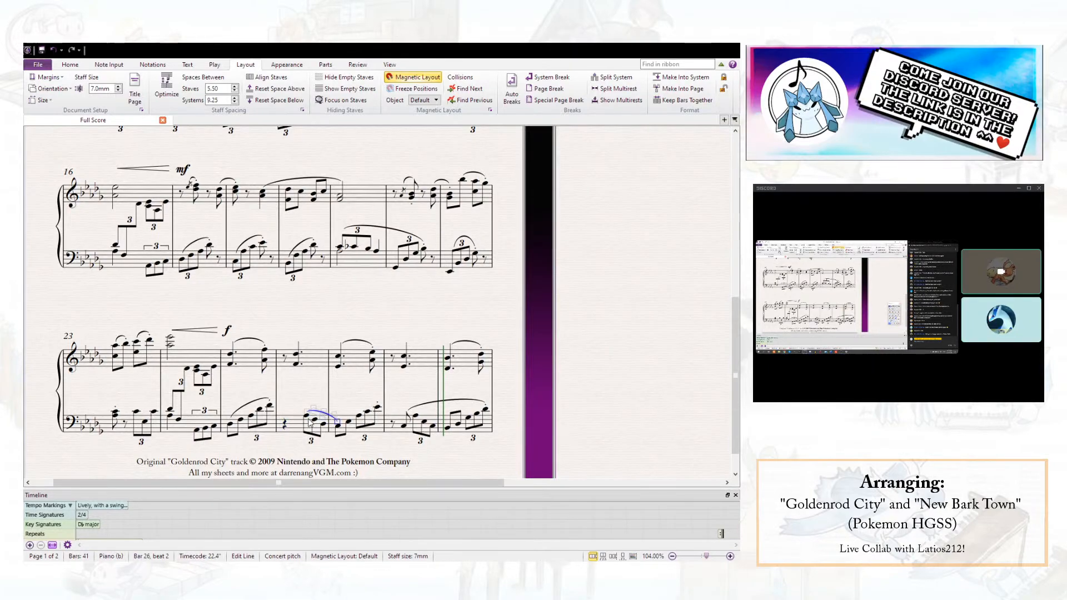
left_click(230, 355)
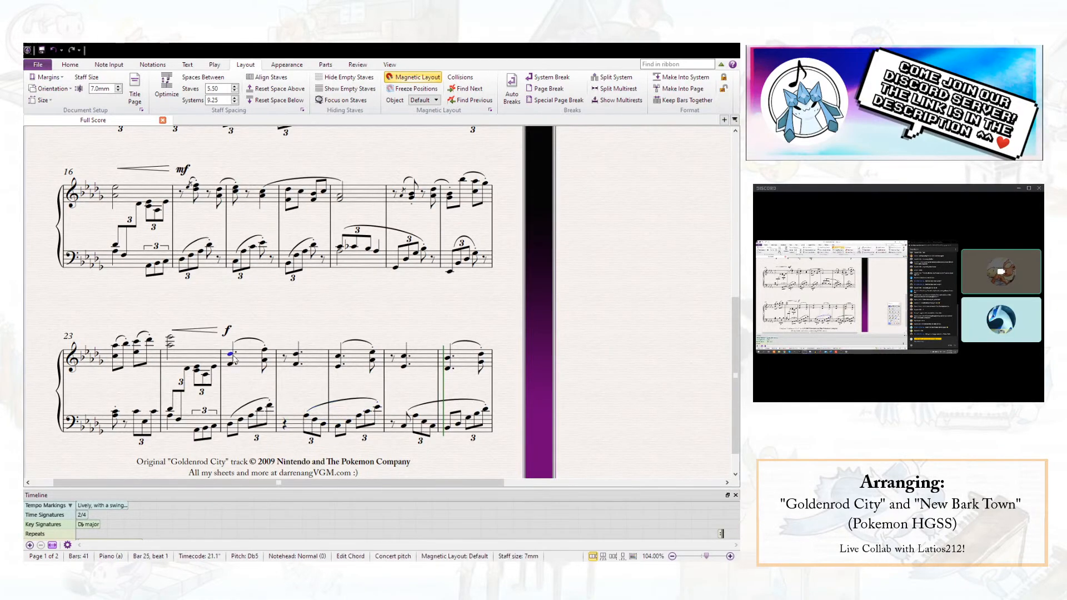
key("p")
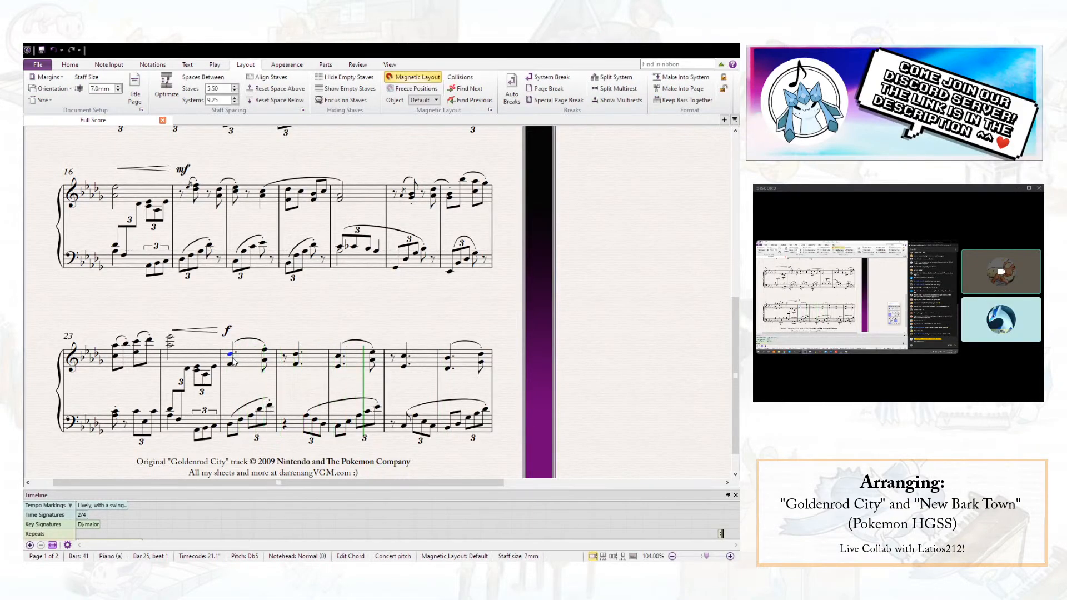
- Delete the left-hand eighth note in beat 1 of bar 28 and the slur over bars 28 and 29, leaving a quarter rest on beat 1
left_click(414, 419)
key("Delete")
left_click(428, 411)
key("Delete")
key("Left")
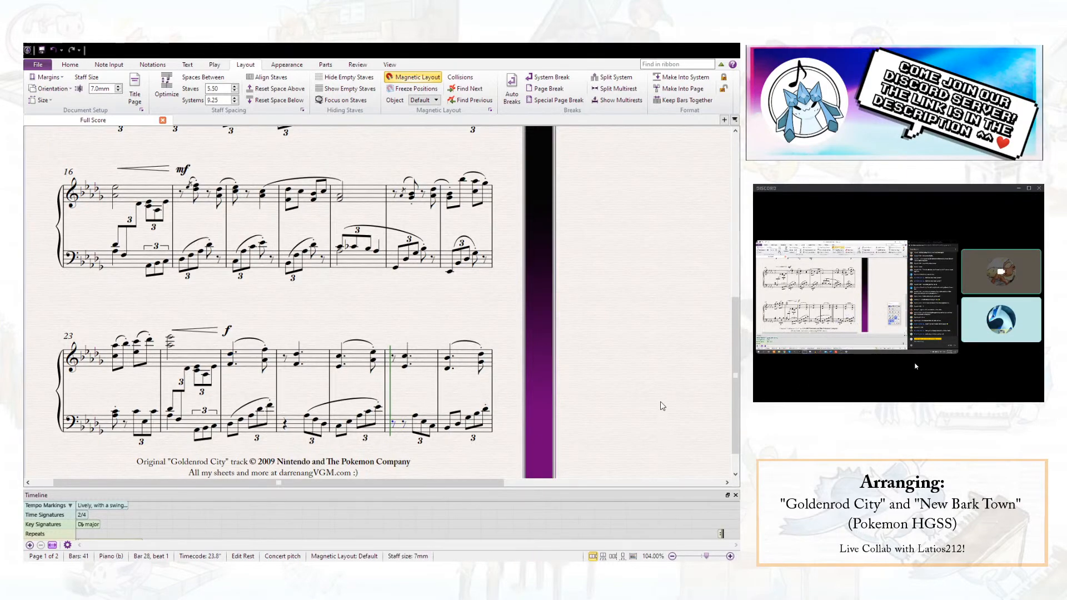
- Slur the left hand from beat 2 of bar 28 to the last note of bar 29
left_click(421, 421)
key("s")
key("space")
key("space")
key("space")
key("space")
key("space")
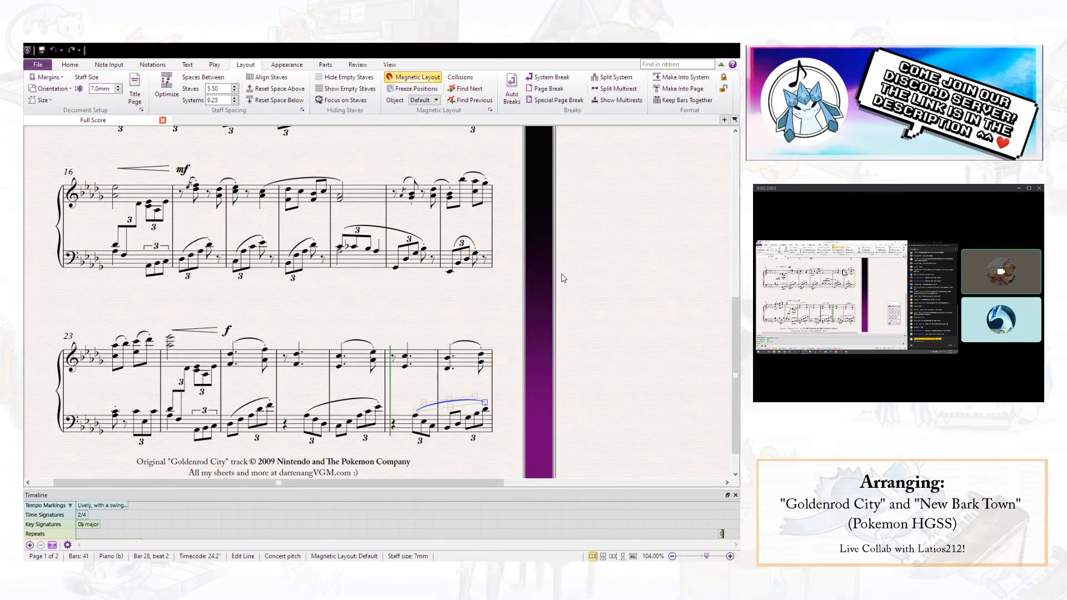
- Delete the left-hand eighth note and its slur in beat 1 of bar 30, leaving a quarter rest
left_click(562, 274)
scroll(561, 292, "up", 4)
left_click_drag(590, 258, 496, 334)
scroll(456, 167, "up", 3)
left_click(567, 267)
left_click(577, 255)
key("Delete")
scroll(671, 386, "right", 3)
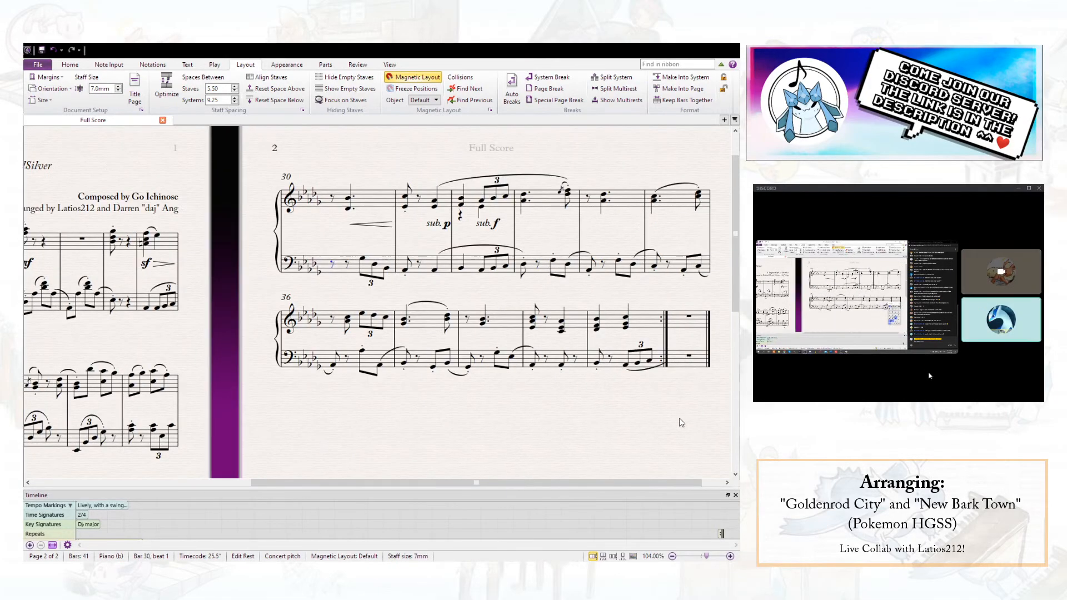
- Slur the left hand from the beat 2 triplet of bar 30 to the first note of bar 31
left_click(362, 260)
key("s")
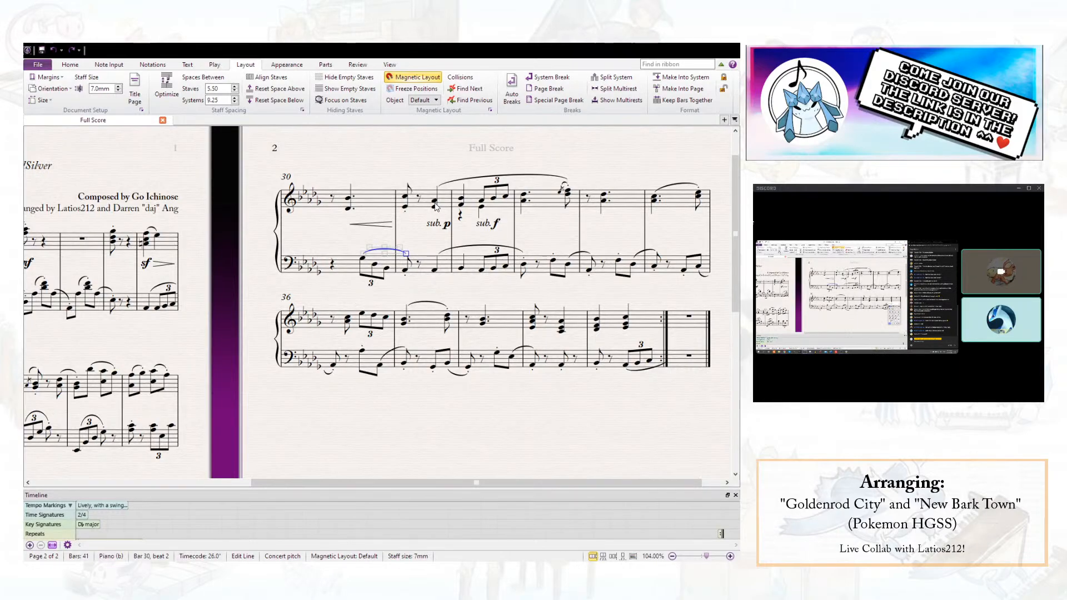
key("Escape")
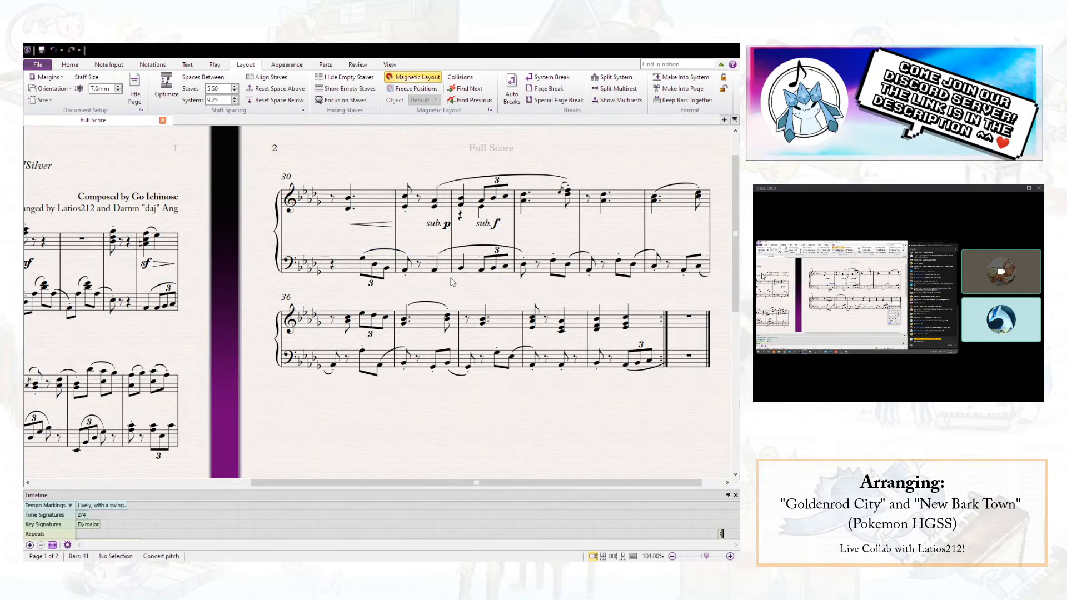
- Play back the reworked left-hand passage from bar 28 at the end of page 1
left_click_drag(512, 298, 608, 215)
key("space")
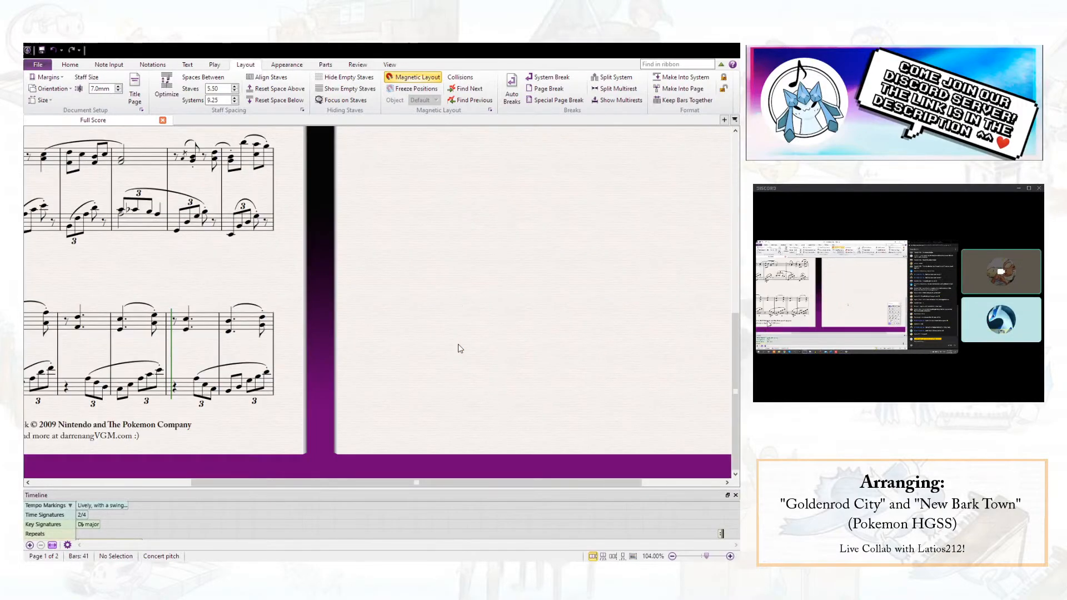
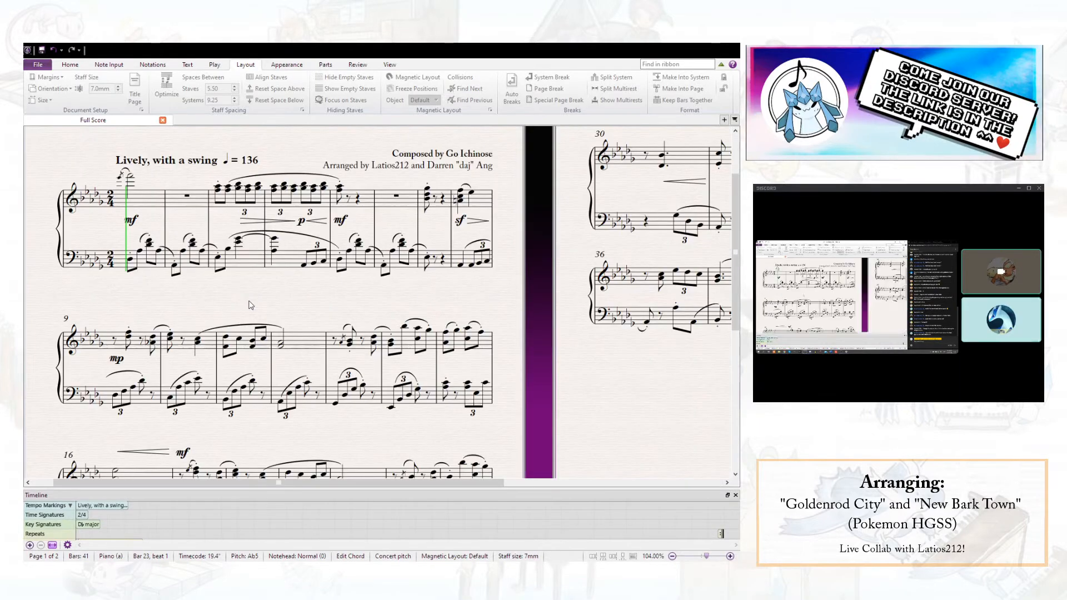
- Raise the left-hand notes on beat 2 of bar 31 and beat 1 of bar 32 by an octave
key("space")
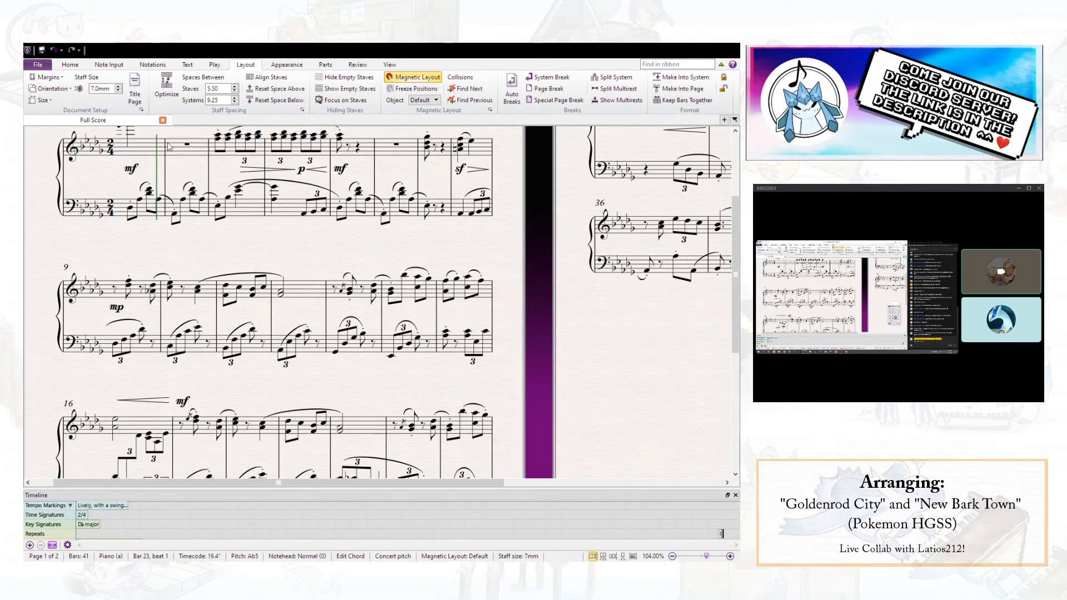
left_click_drag(680, 286, 233, 305)
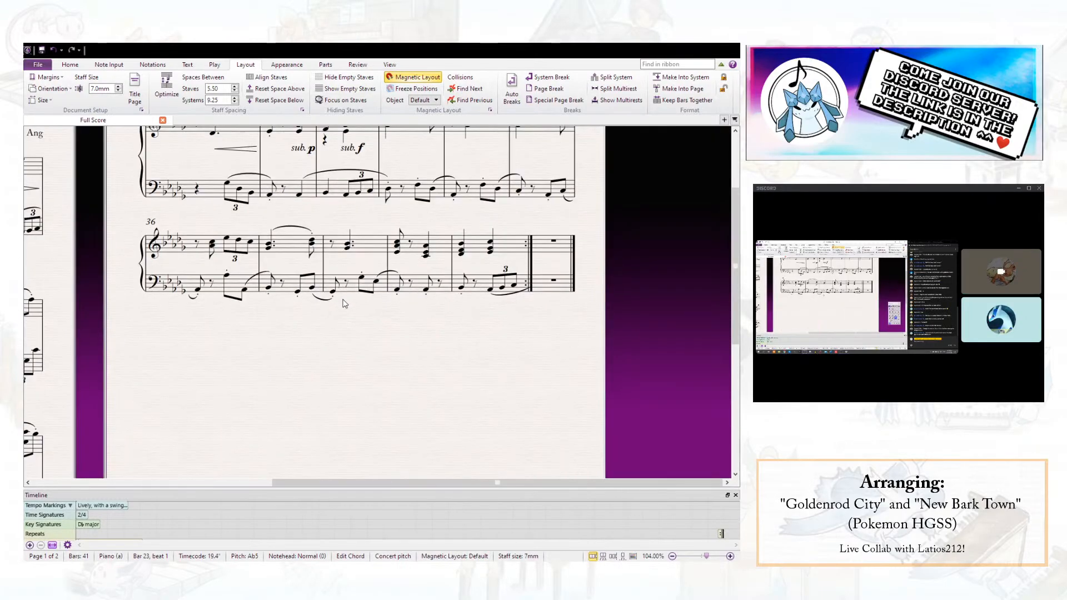
scroll(345, 303, "up", 3)
left_click(300, 295)
left_click(325, 294, "ctrl")
key("ctrl+Up")
key("Escape")
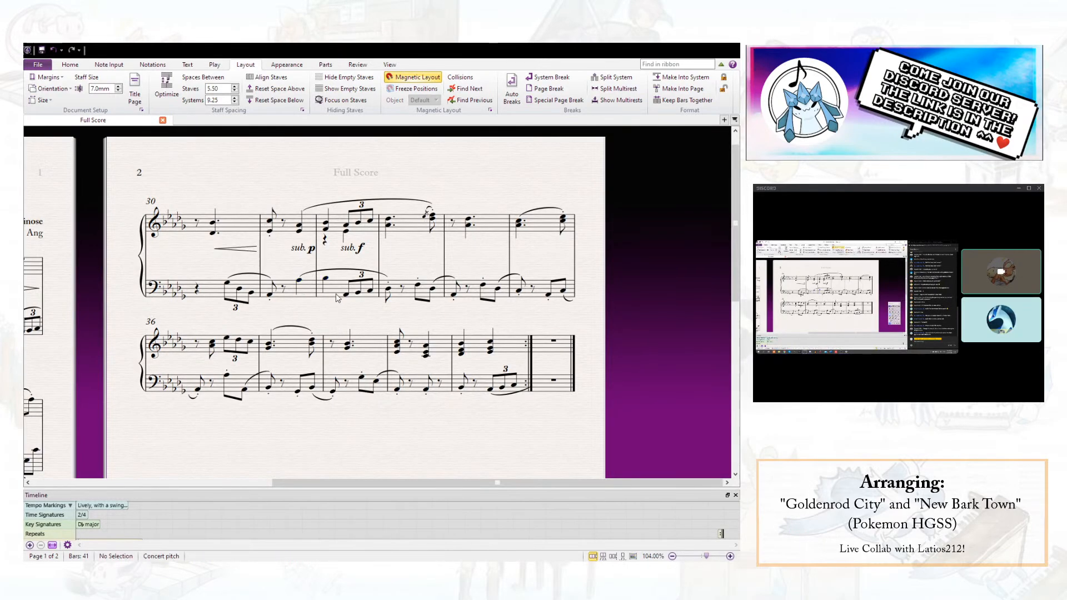
- Play back the phrase from the start of bar 31 to hear the raised left-hand notes
left_click(326, 278)
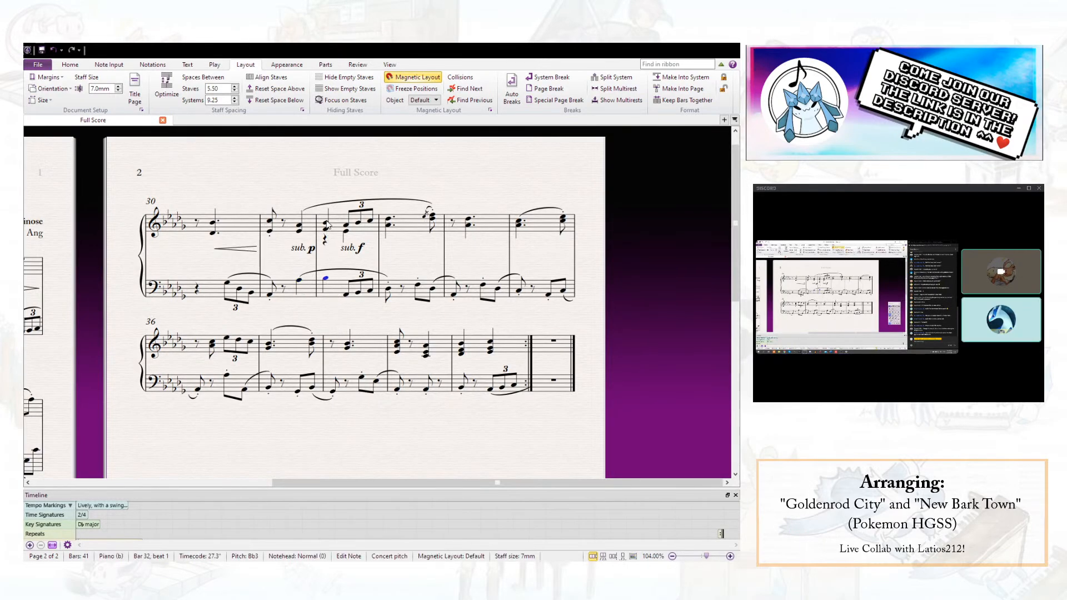
left_click(327, 224, "shift")
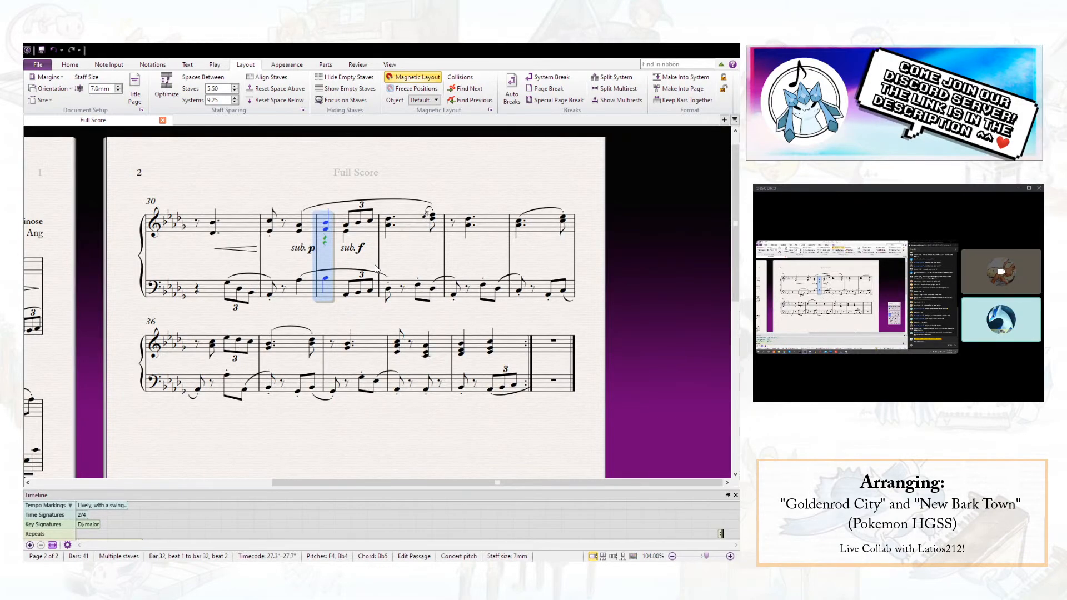
key("Escape")
left_click(326, 243)
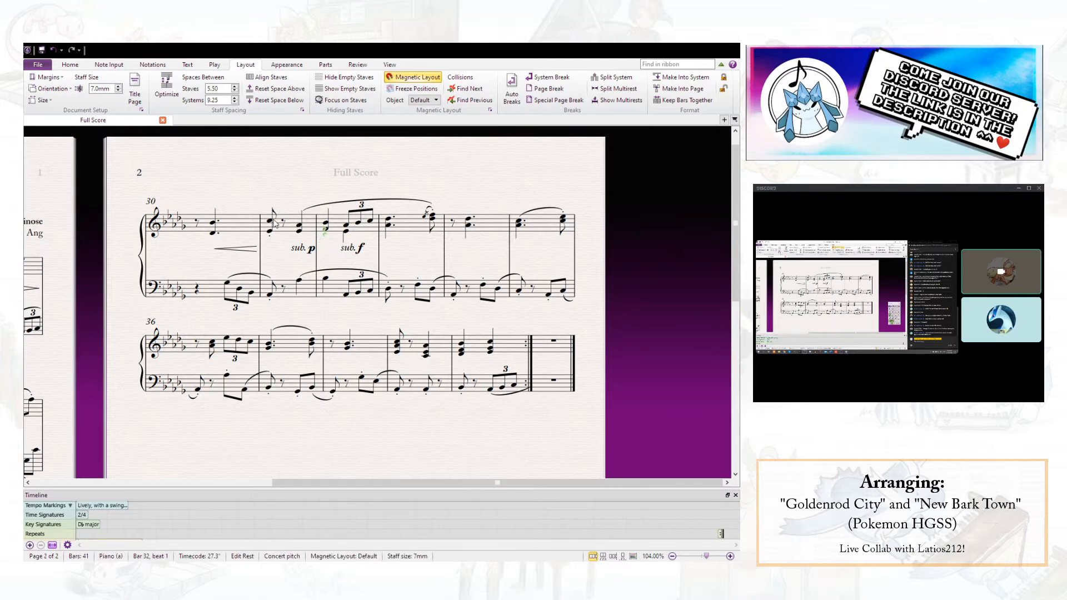
left_click(271, 223)
key("p")
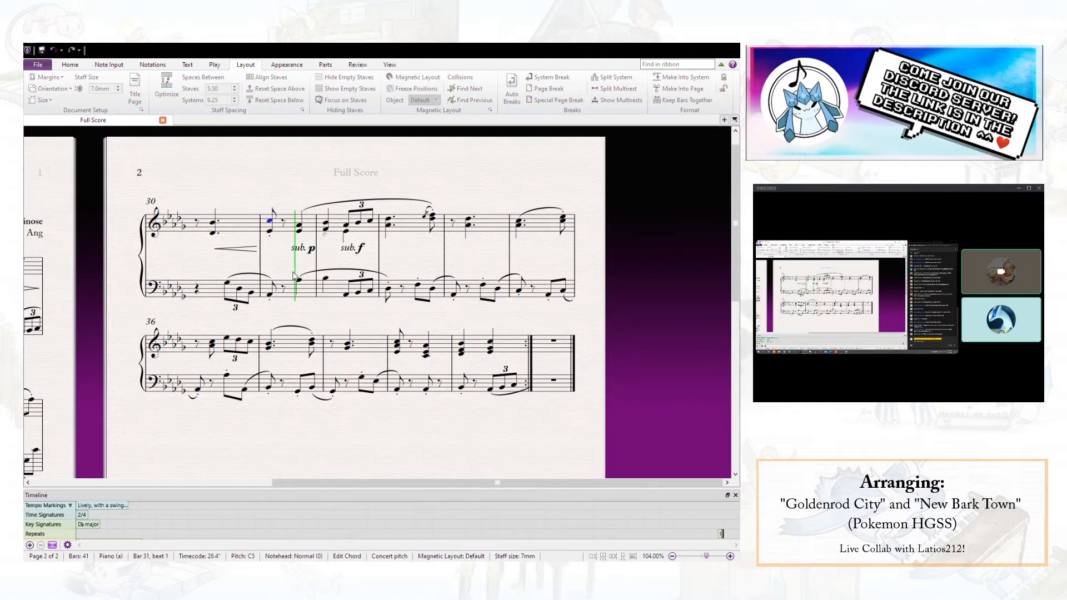
key("space")
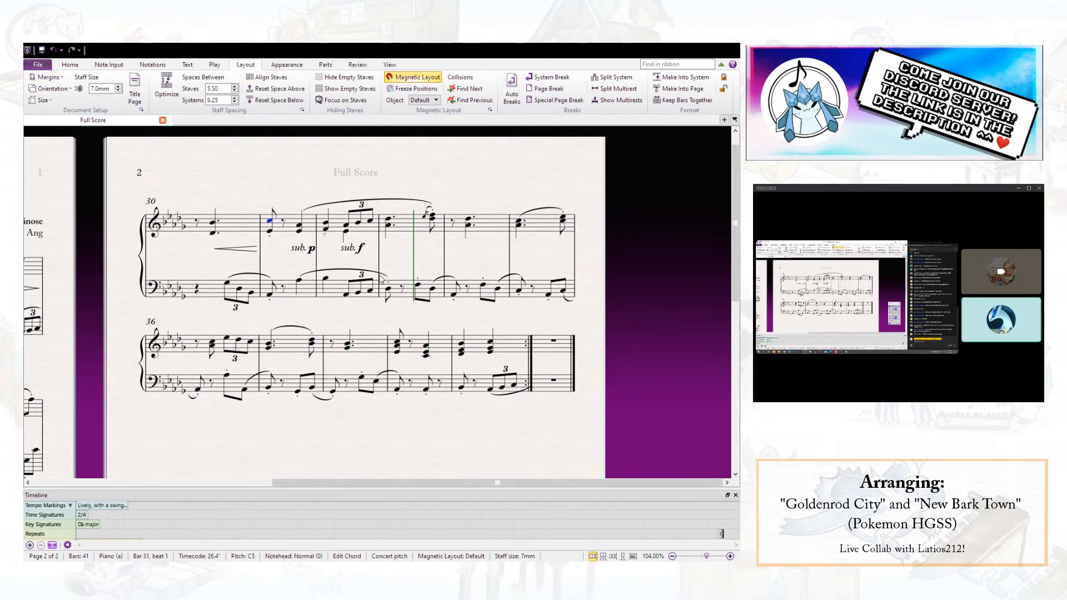
- Try a G natural as the left-hand note on beat 1 of bar 32 and play it back from beat 2 of bar 31
left_click(326, 280)
key("KP_7")
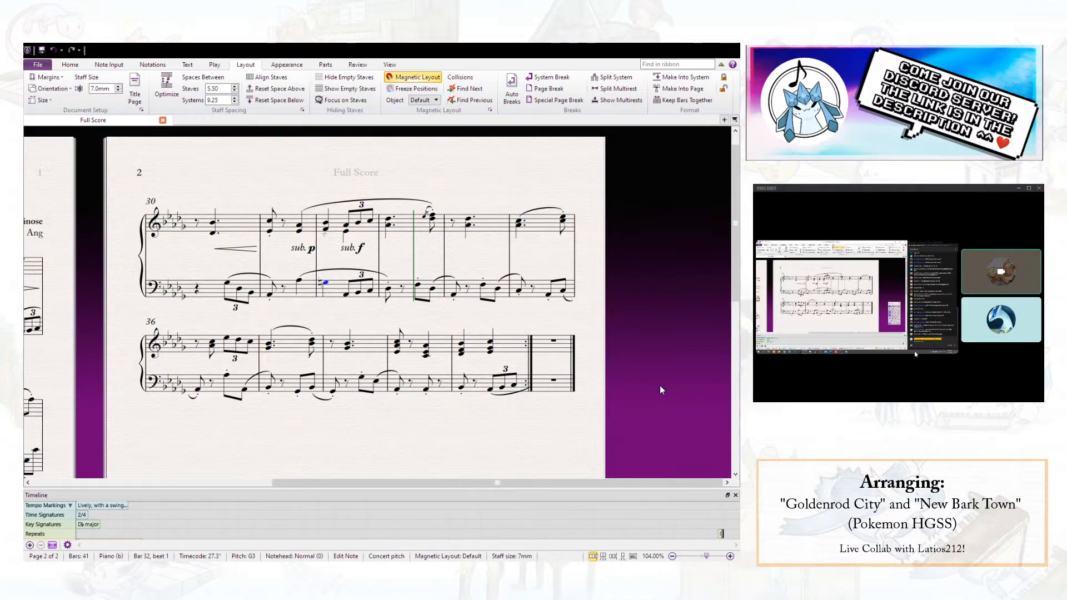
left_click(303, 225)
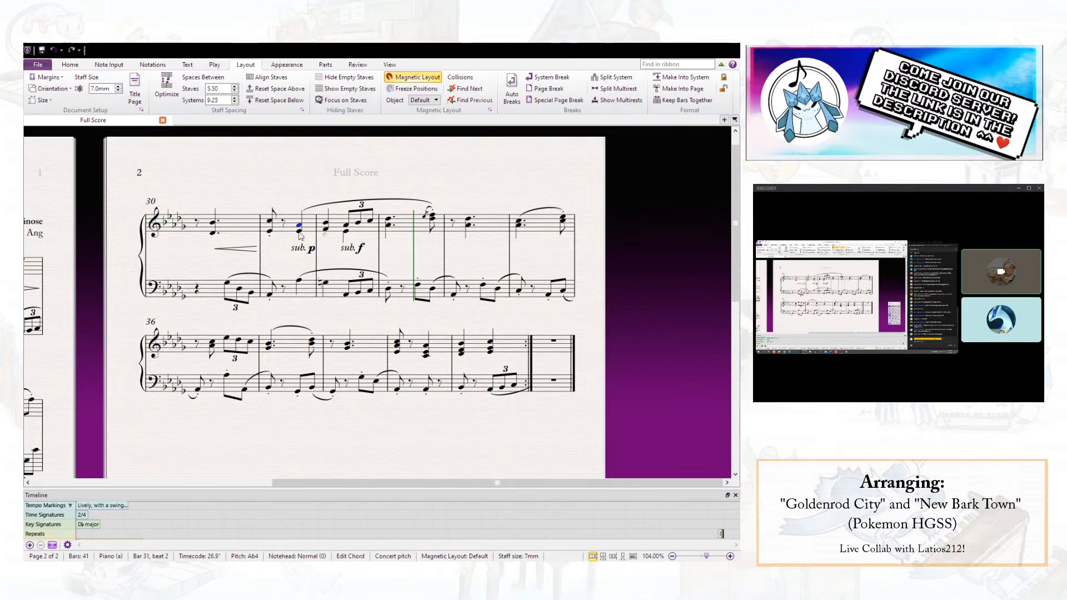
key("p")
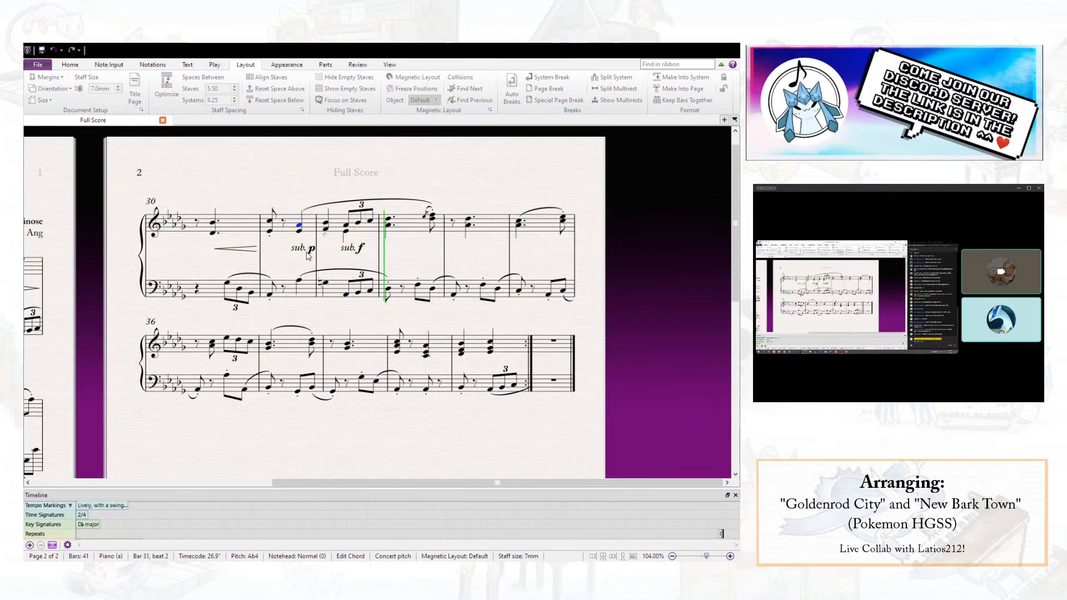
key("space")
key("ctrl+z")
key("ctrl+z")
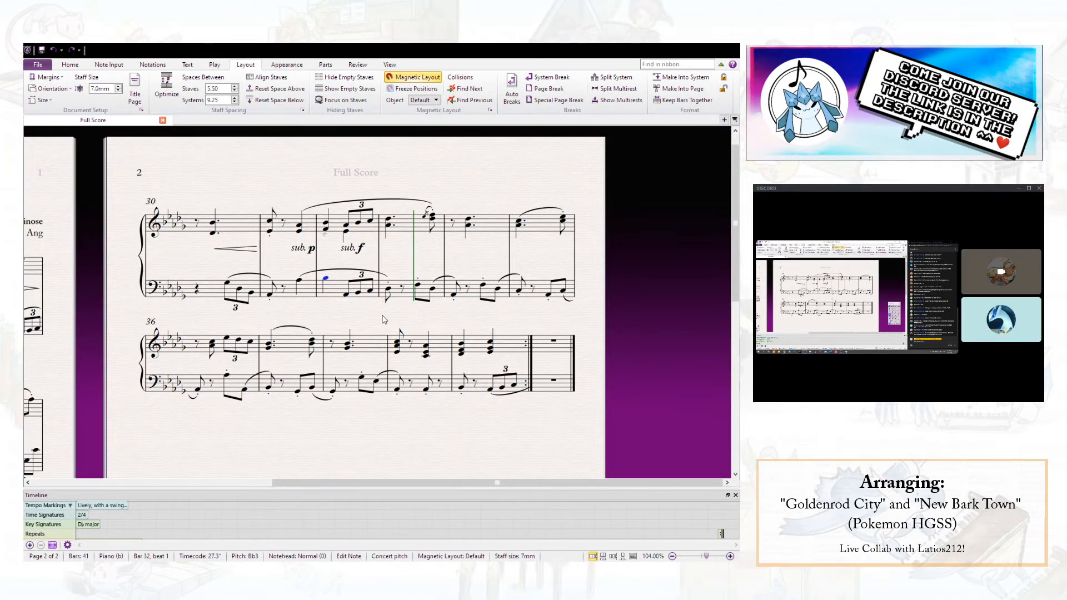
- Insert a start-repeat barline between bars 1 and 2
left_click_drag(385, 320, 621, 331)
left_click_drag(200, 198, 324, 192)
left_click(328, 187)
left_click_drag(195, 219, 222, 216)
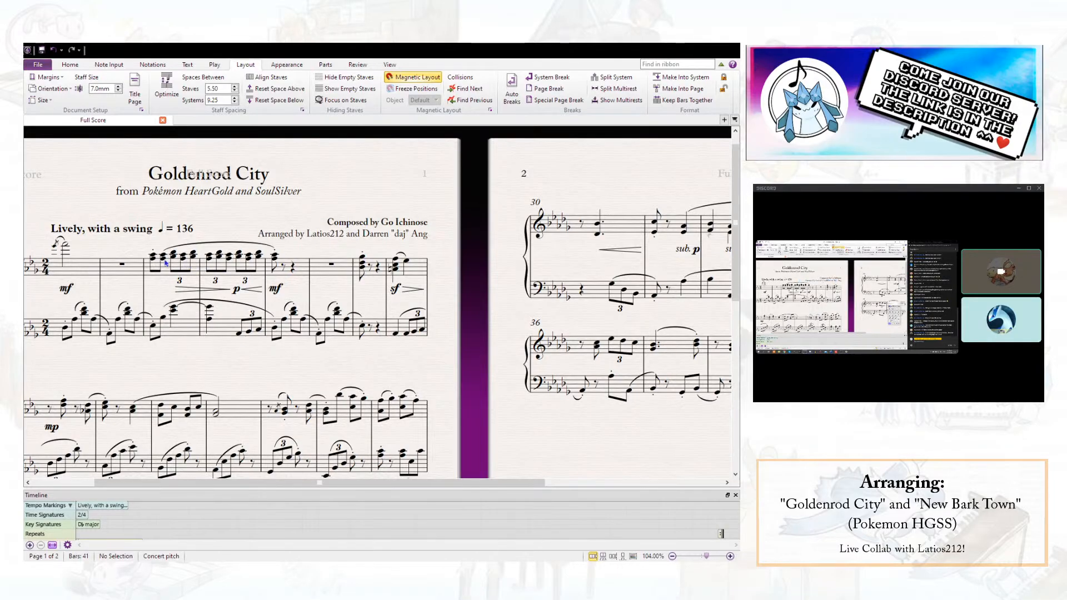
left_click(109, 272)
key("Escape")
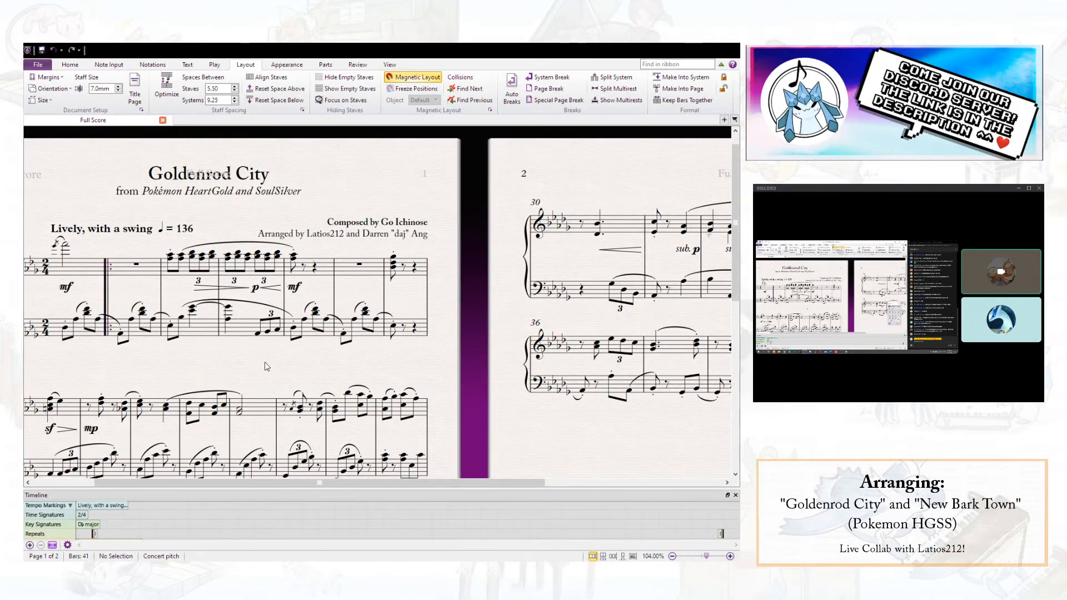
- Add a bar at the end of the score and move the end-repeat barline to the end of bar 41
left_click_drag(685, 464, 251, 387)
left_click(42, 54)
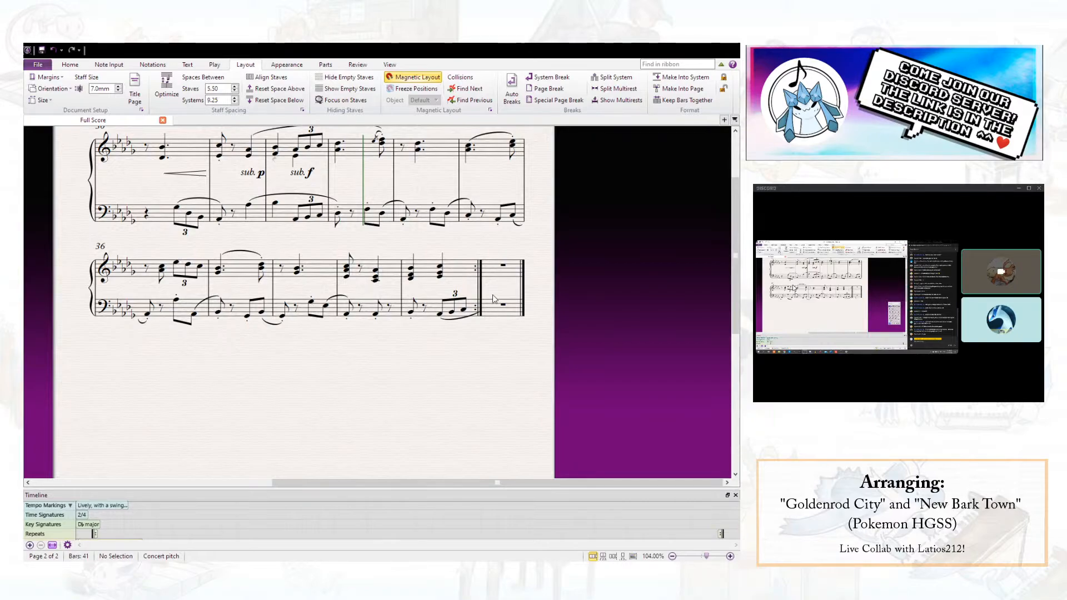
key("ctrl+b")
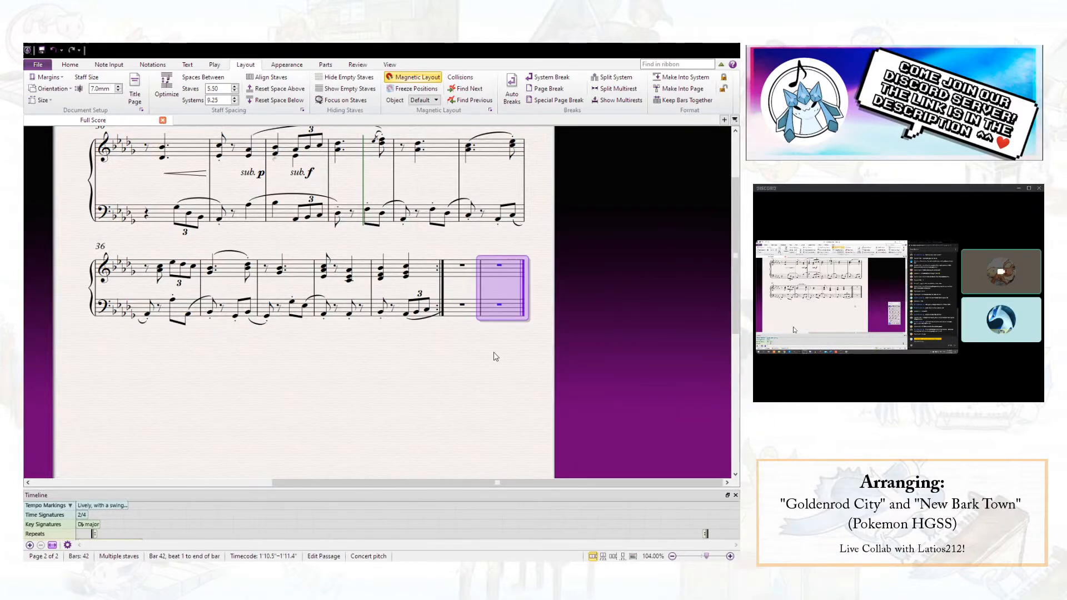
left_click(443, 284)
key("Delete")
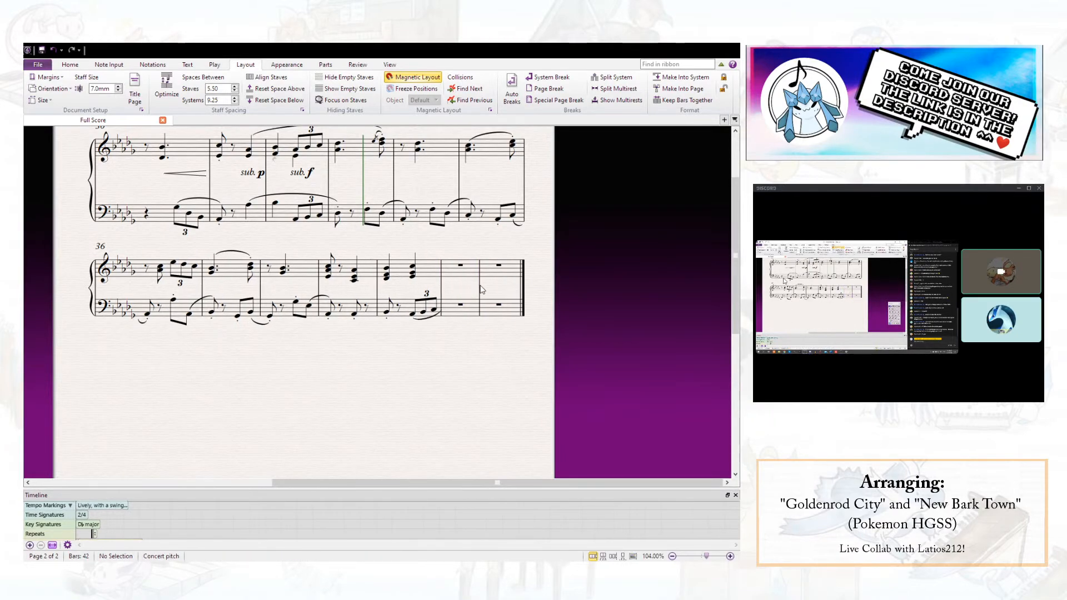
left_click(480, 287)
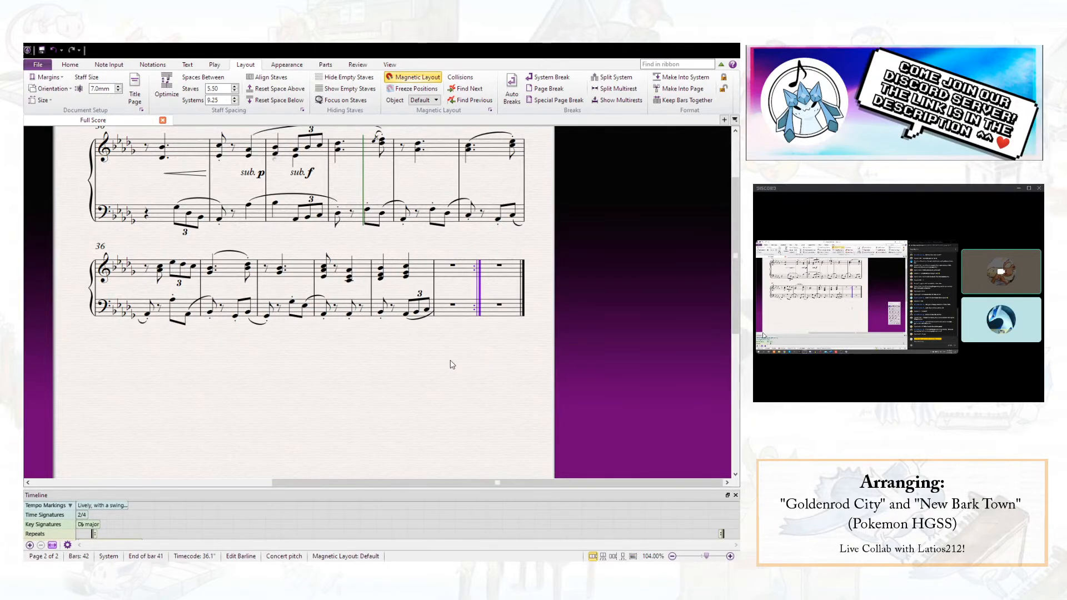
key("Escape")
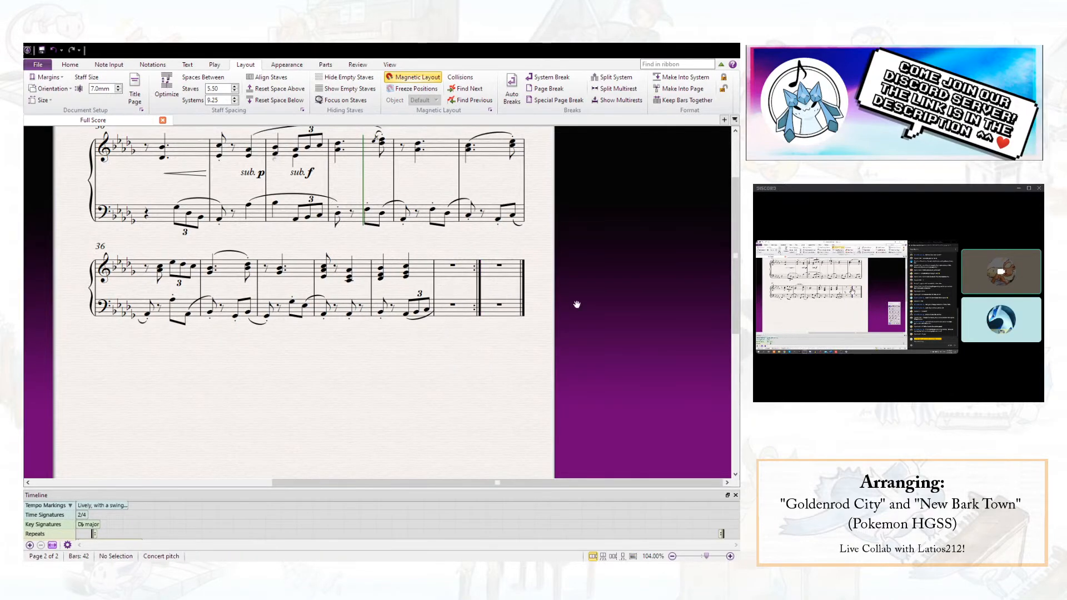
- Copy the left hand of bar 1 into the left hand of bar 41
key("ctrl+Home")
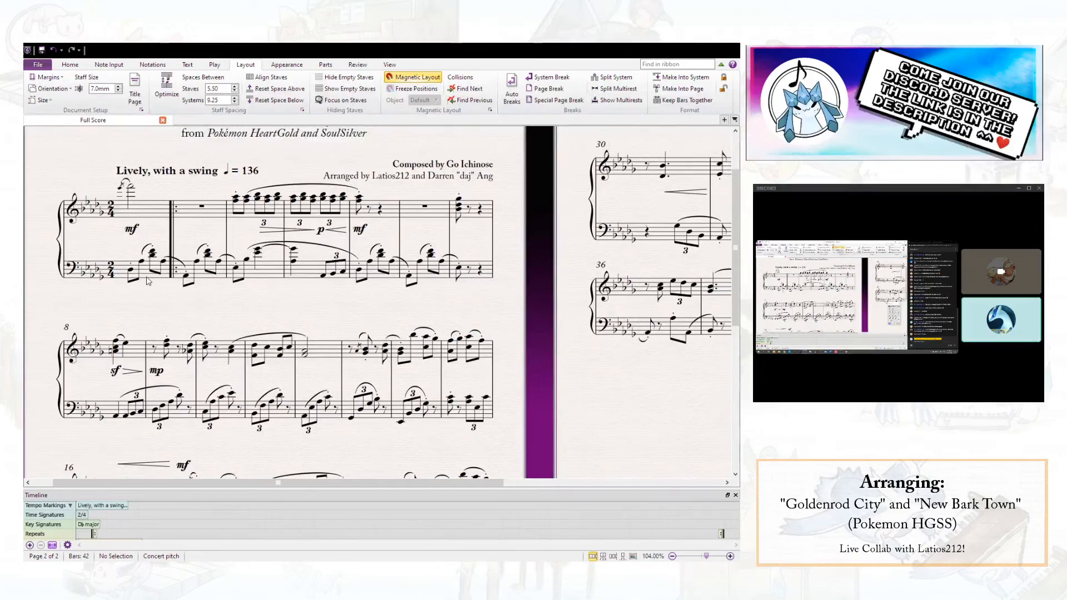
left_click(146, 277)
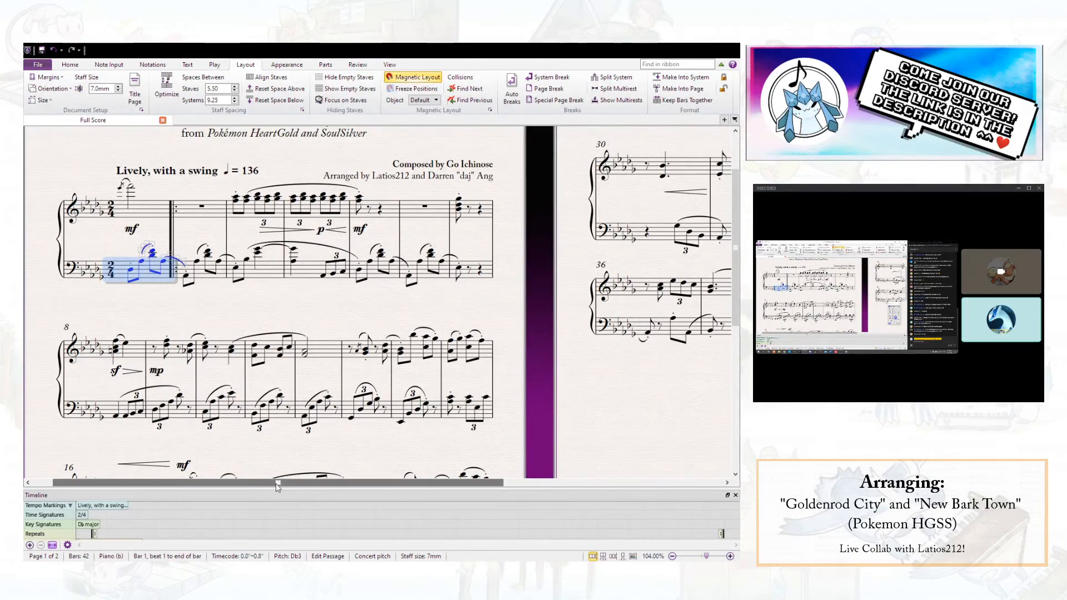
left_click_drag(266, 487, 485, 488)
left_click(598, 330)
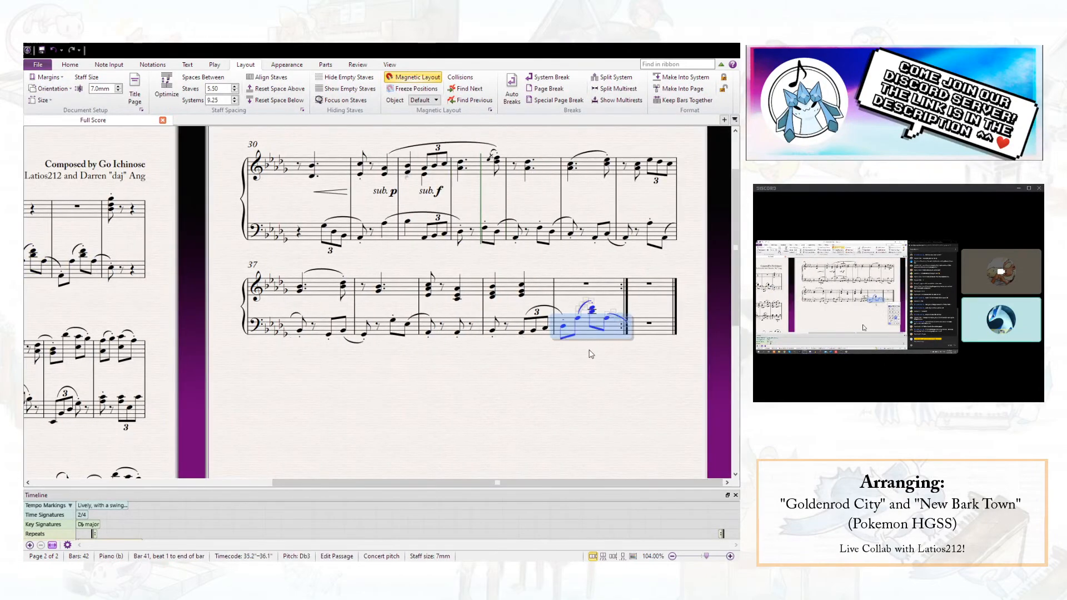
key("Escape")
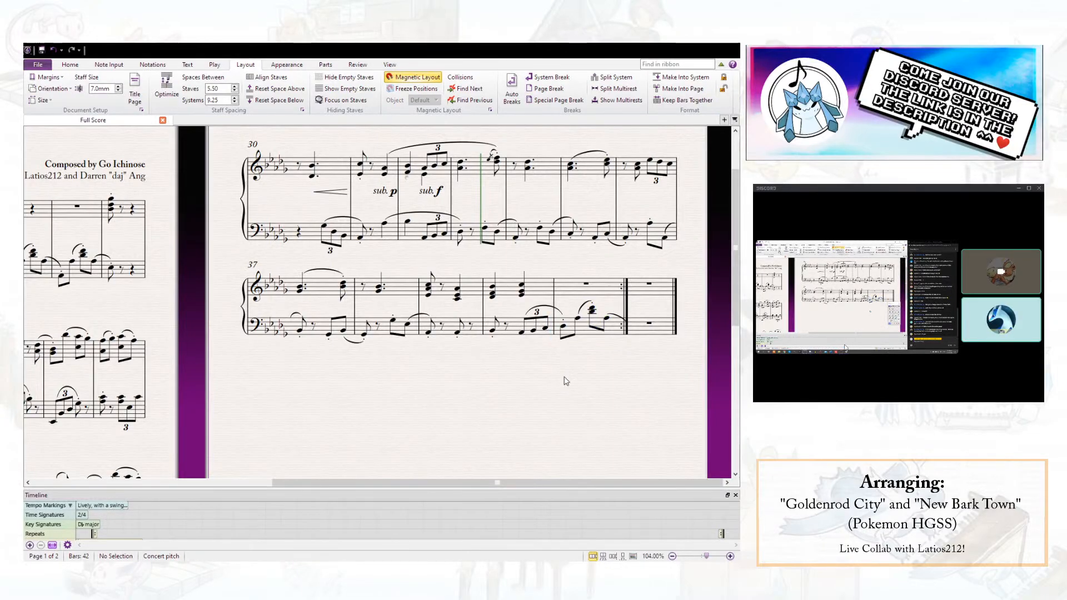
- Enter a half-note chord of F4 and Db5 in the right hand of bar 41
left_click(588, 286)
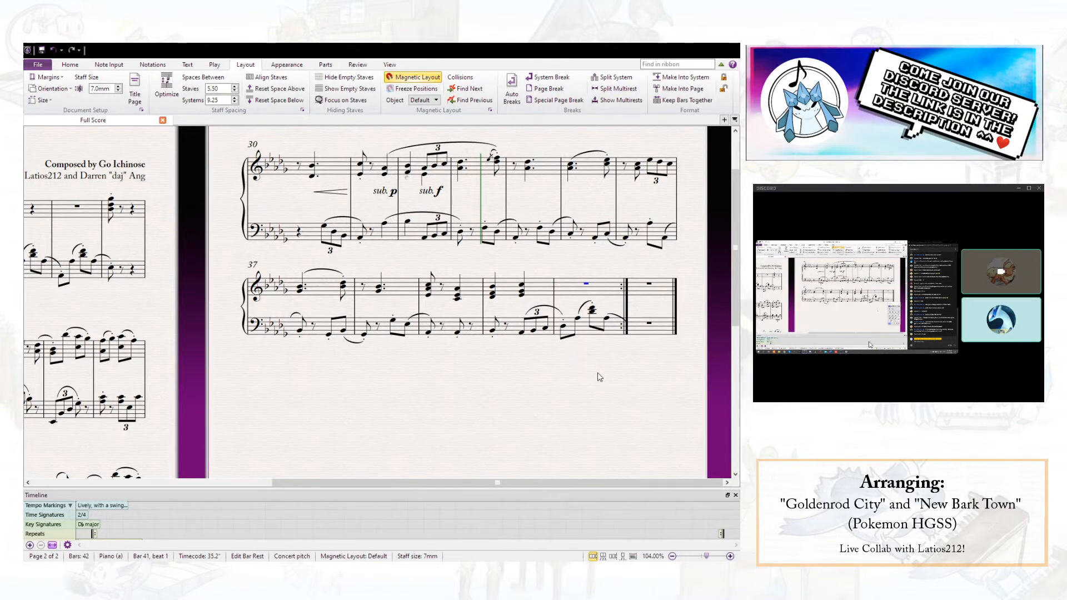
left_click_drag(442, 378, 480, 371)
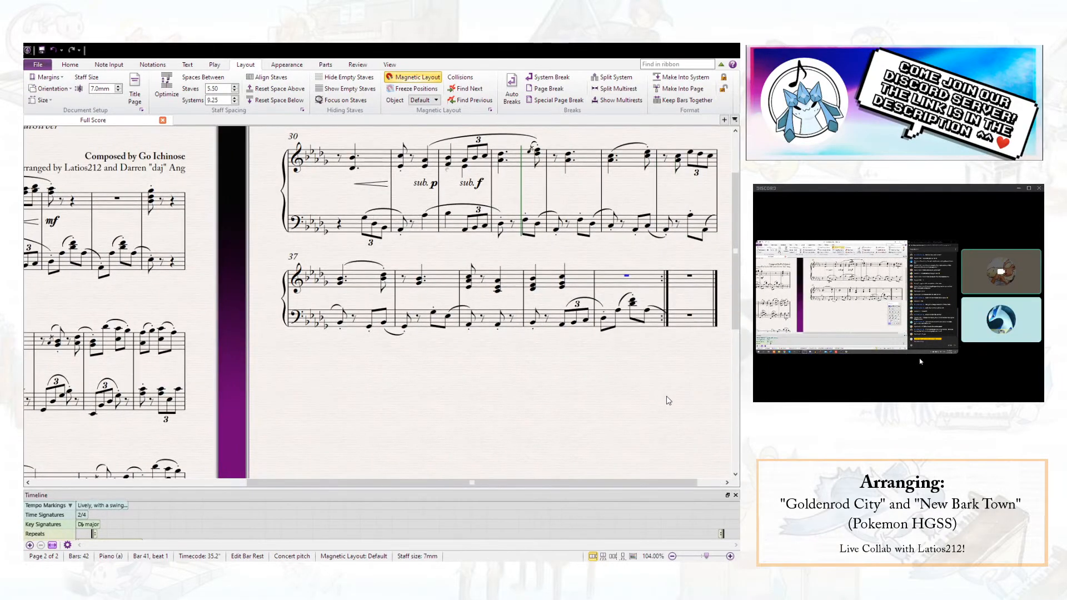
key("KP_4")
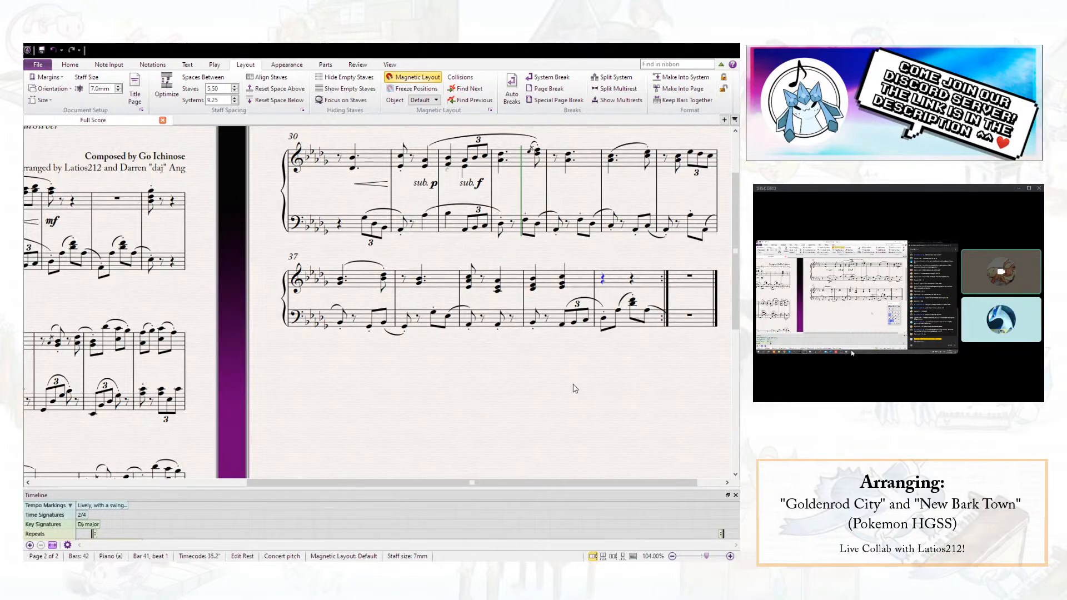
key("d")
key("shift+6")
key("Escape")
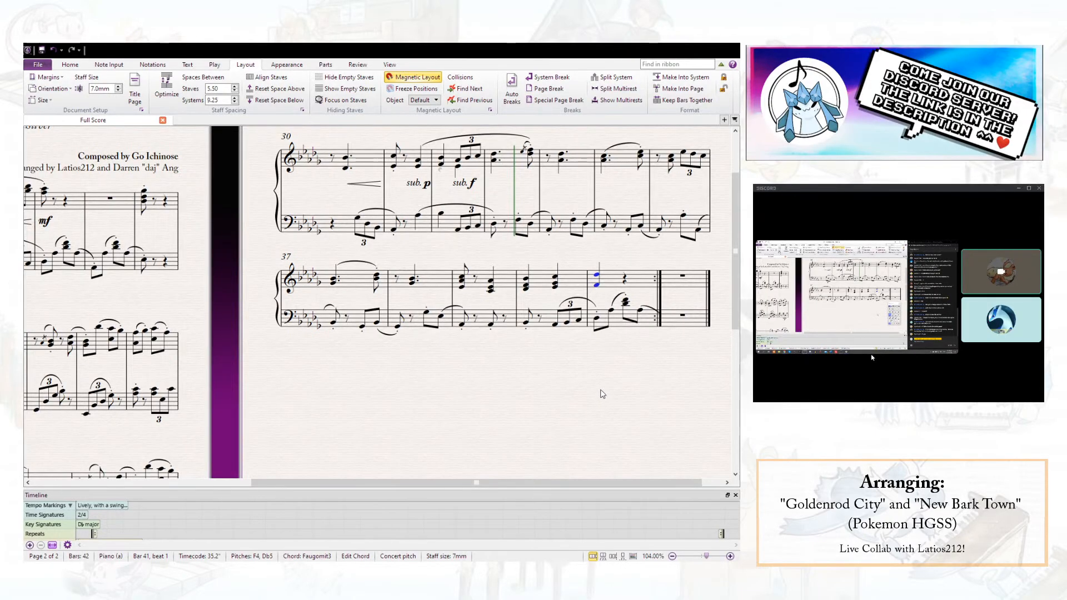
key("5")
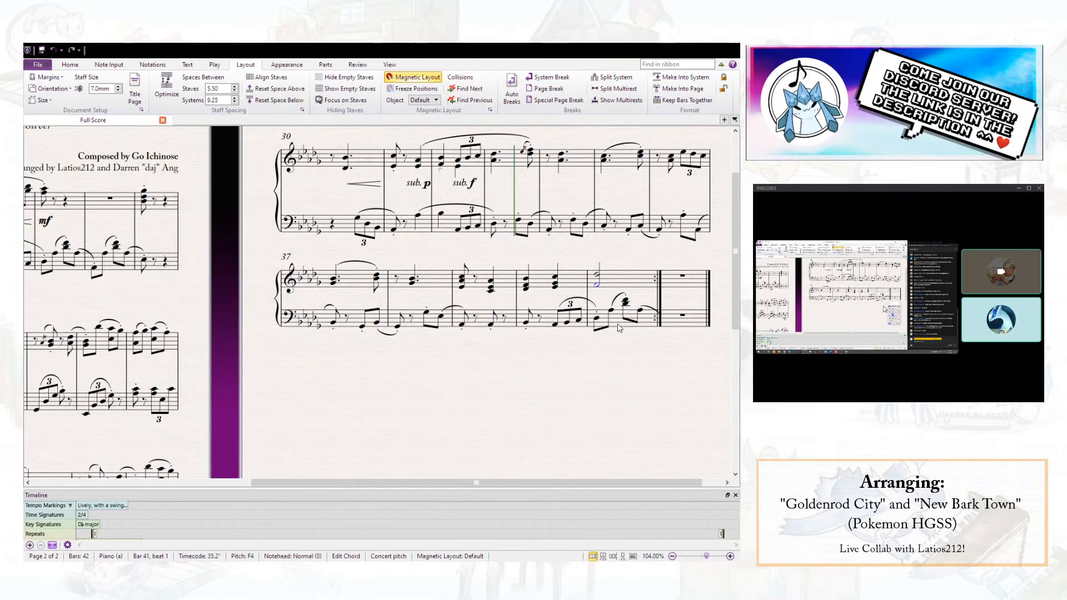
key("Escape")
- Lengthen the left-hand note on beat 1 of bar 40 to a quarter note and delete the short slur over the triplet
left_click_drag(615, 355, 586, 362)
left_click(573, 326)
key("Escape")
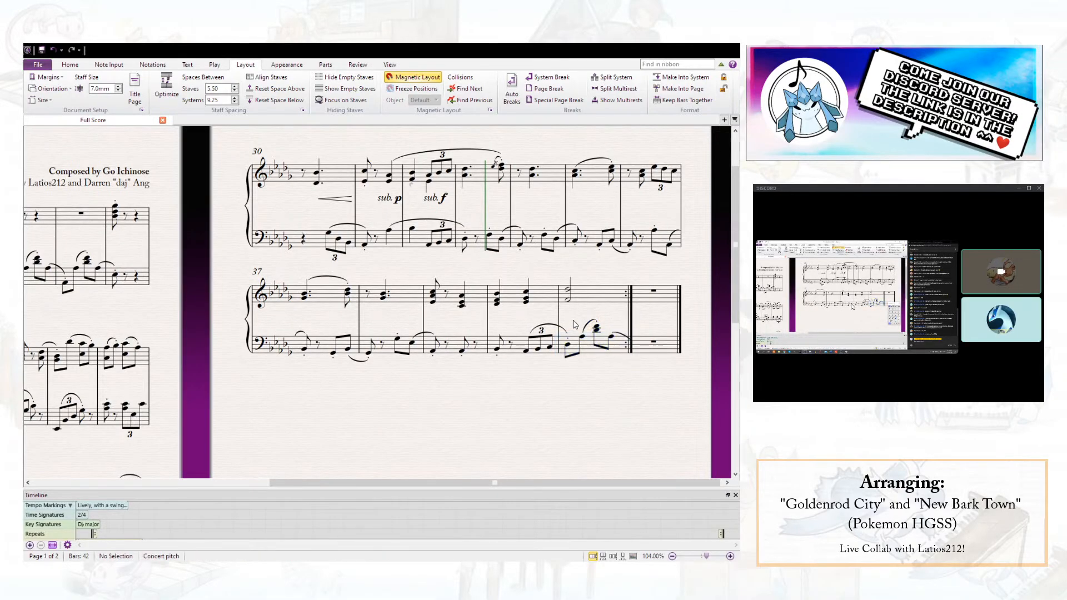
mouse_move(452, 267)
left_mouse_down()
mouse_move(713, 246)
mouse_move(443, 261)
left_mouse_up()
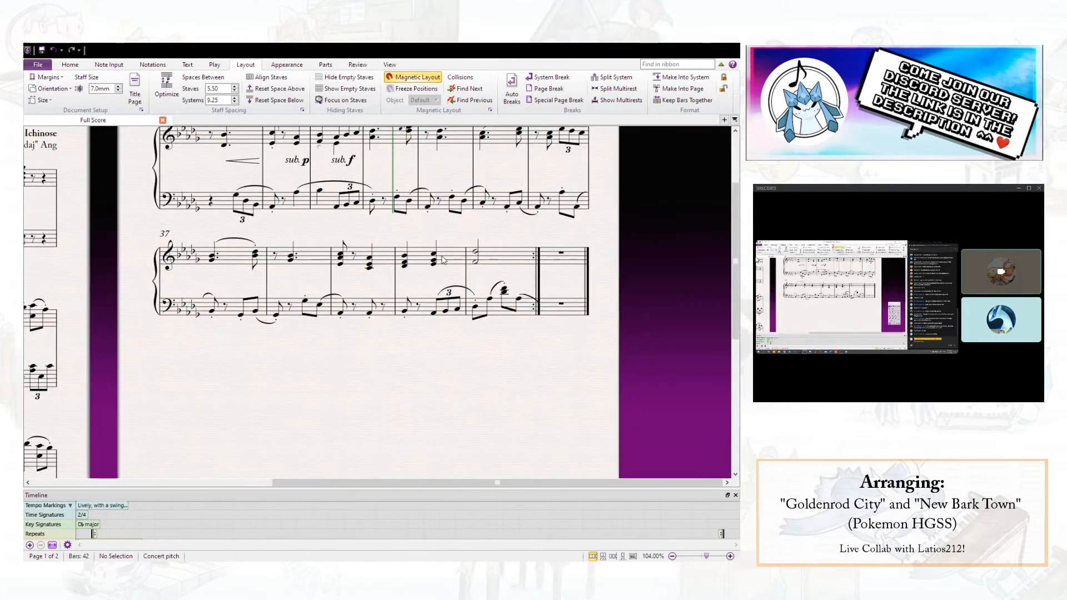
left_click(369, 314)
left_click(405, 311, "ctrl")
left_click(689, 368)
left_click(655, 396)
left_click(496, 352)
left_click(477, 291)
key("Delete")
- Slur both hands from beat 2 of bar 39 to the first note of bar 41
left_click(412, 313)
key("s")
key("space")
key("space")
key("space")
key("alt+Up")
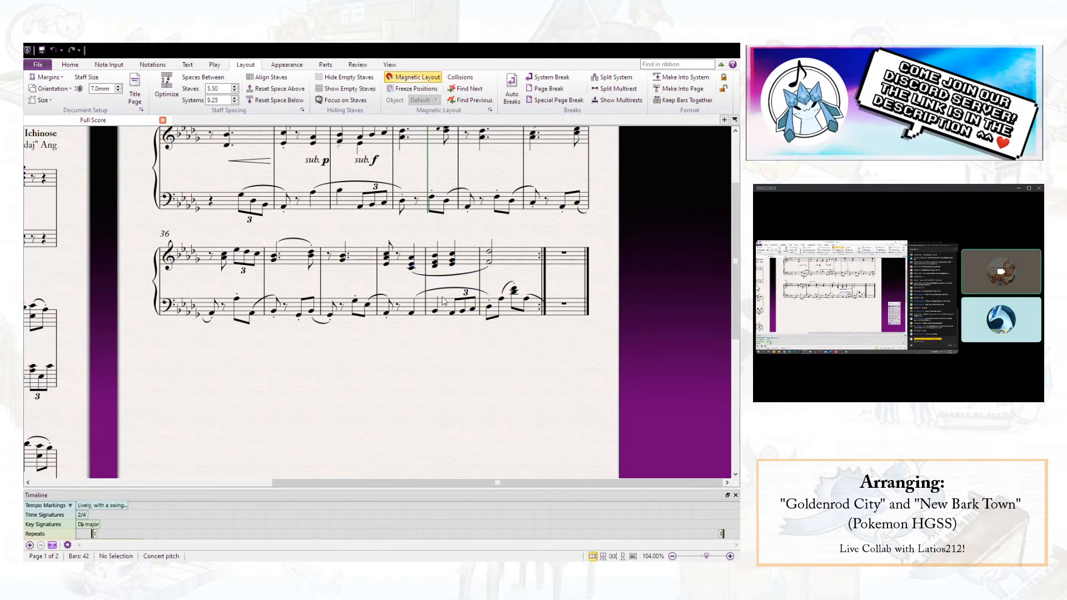
left_click(450, 316)
key("Escape")
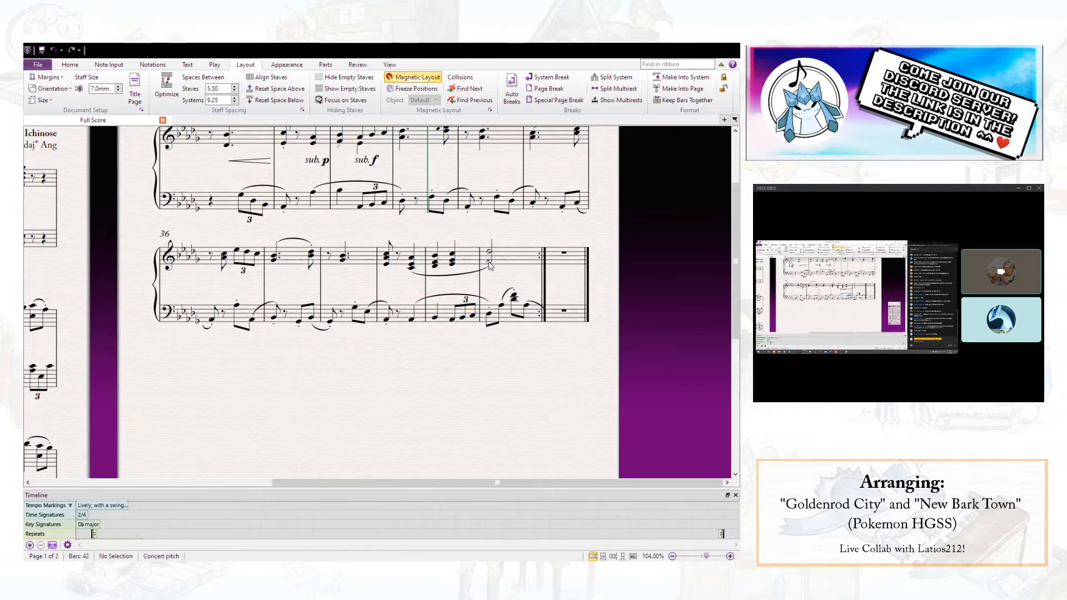
- Add a diminuendo hairpin under the right-hand half-note chord in bar 41
mouse_move(499, 284)
left_mouse_down()
mouse_move(644, 303)
mouse_move(565, 298)
mouse_move(809, 288)
mouse_move(507, 290)
left_mouse_up()
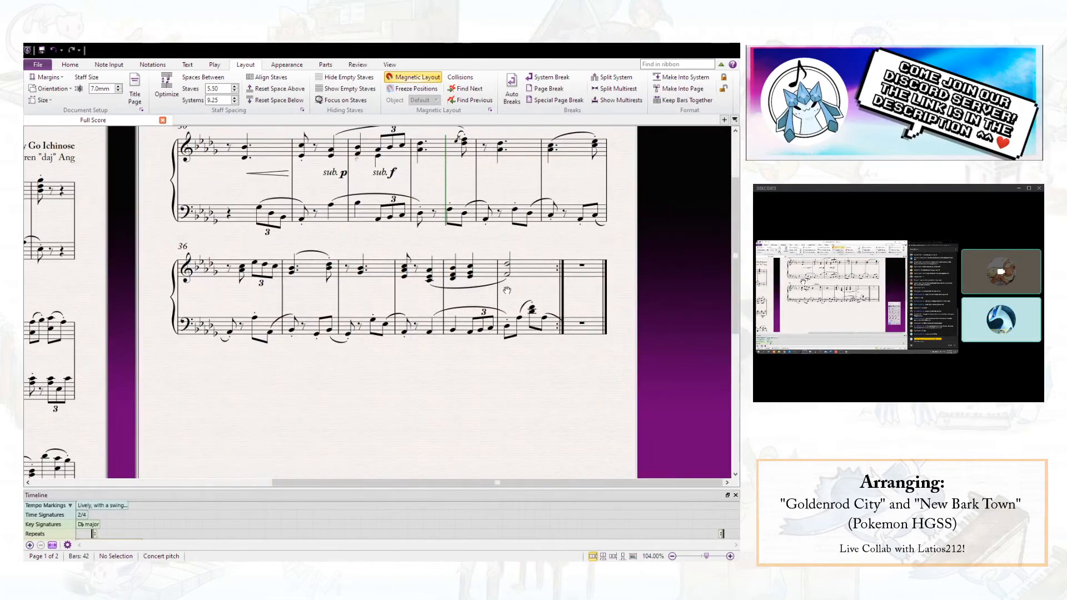
left_click(522, 272)
left_click(507, 280)
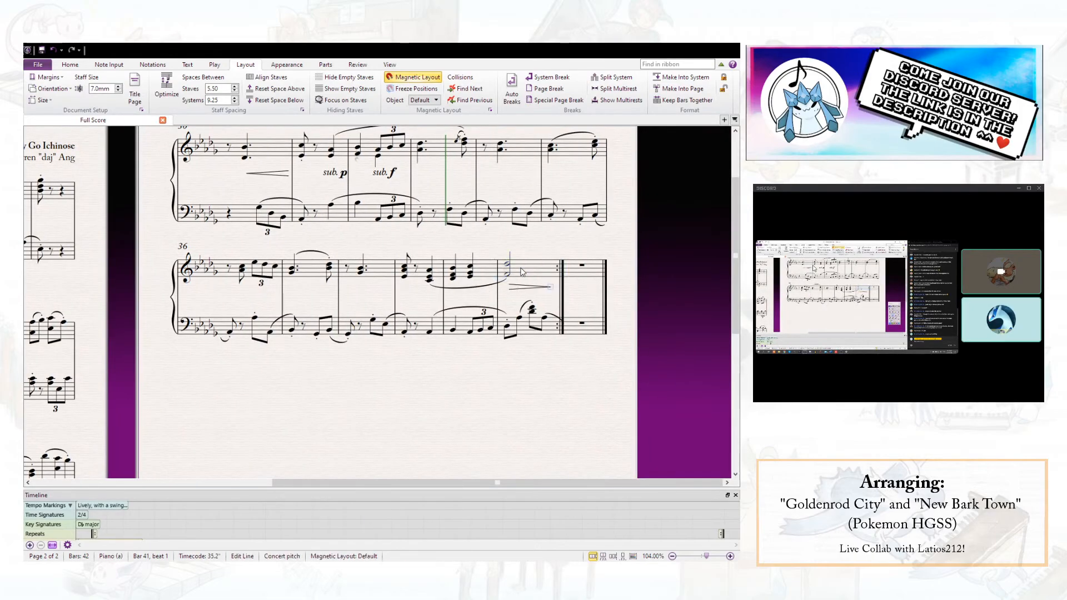
- Try to enter a bracketed (mf) dynamic in bar 2, and delete it again
left_click_drag(483, 239, 784, 280)
left_click_drag(100, 251, 142, 252)
left_click(127, 230)
key("ctrl+e")
type("(mf)")
key("BackSpace")
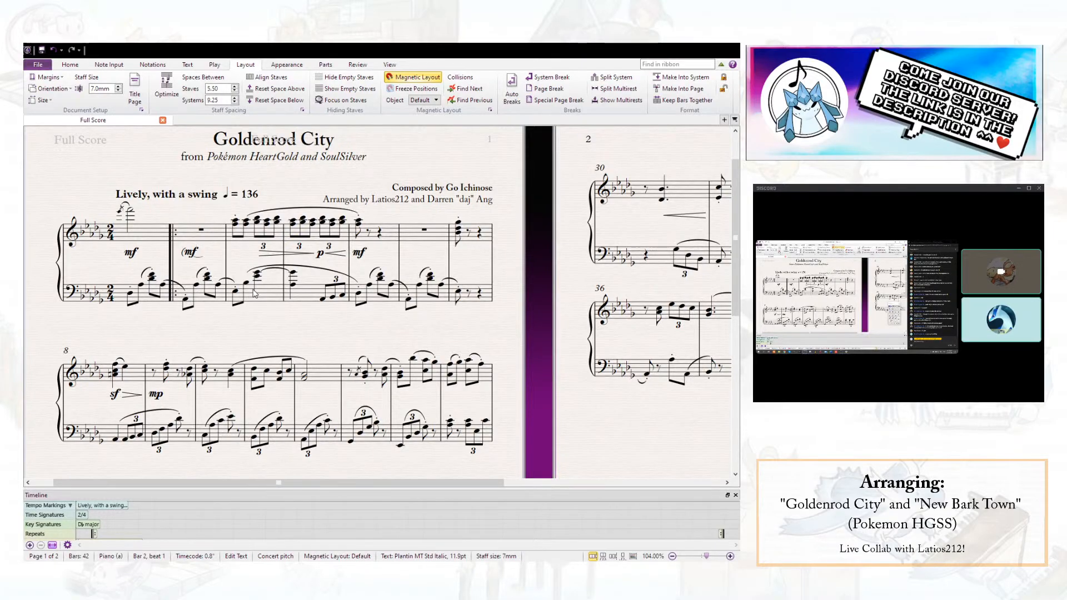
type(")")
left_click(218, 333)
left_click(194, 254)
key("Delete")
- Enter the dynamic (mf) under the right hand at the start of bar 2
left_click(201, 225)
key("ctrl+e")
type("()")
key("Left")
type("mf")
left_click(197, 209)
- Add a first-ending line over bar 41 and a second-ending line over bar 42
left_click_drag(378, 350, 24, 212)
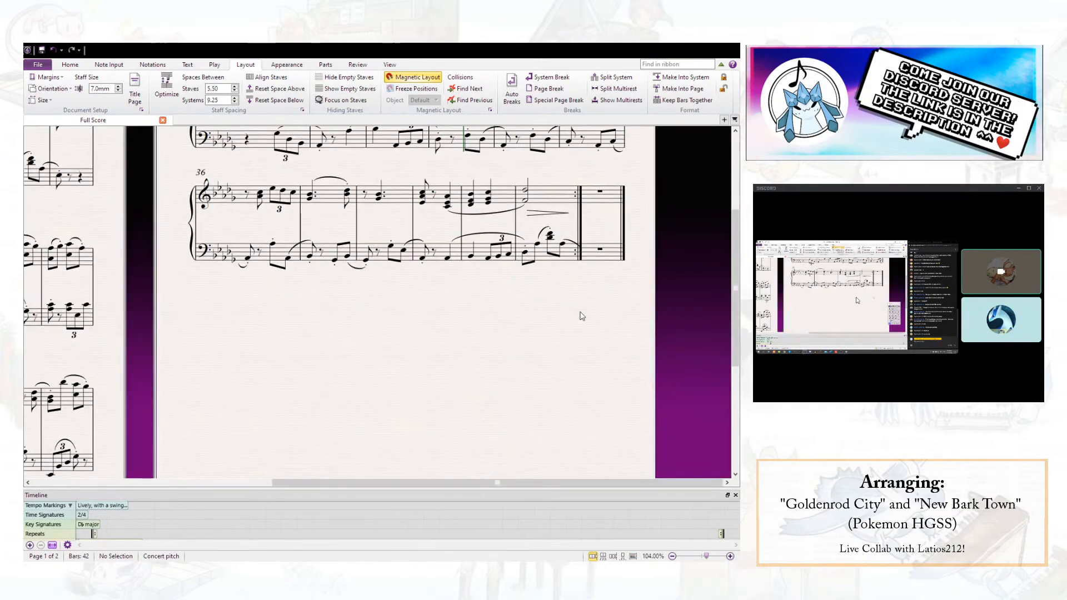
left_click_drag(579, 312, 517, 359)
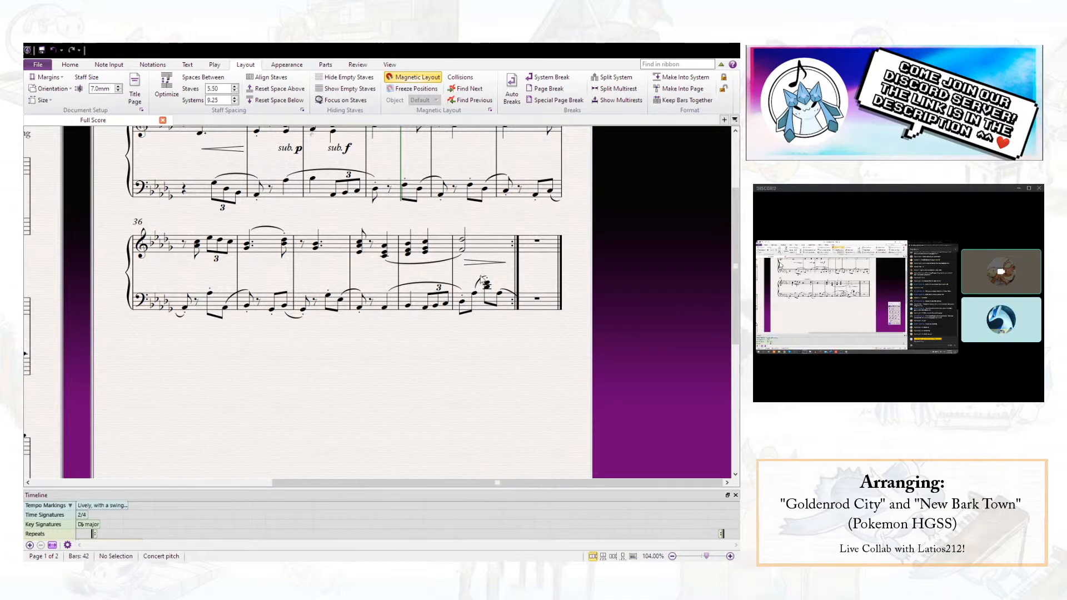
left_click(481, 248)
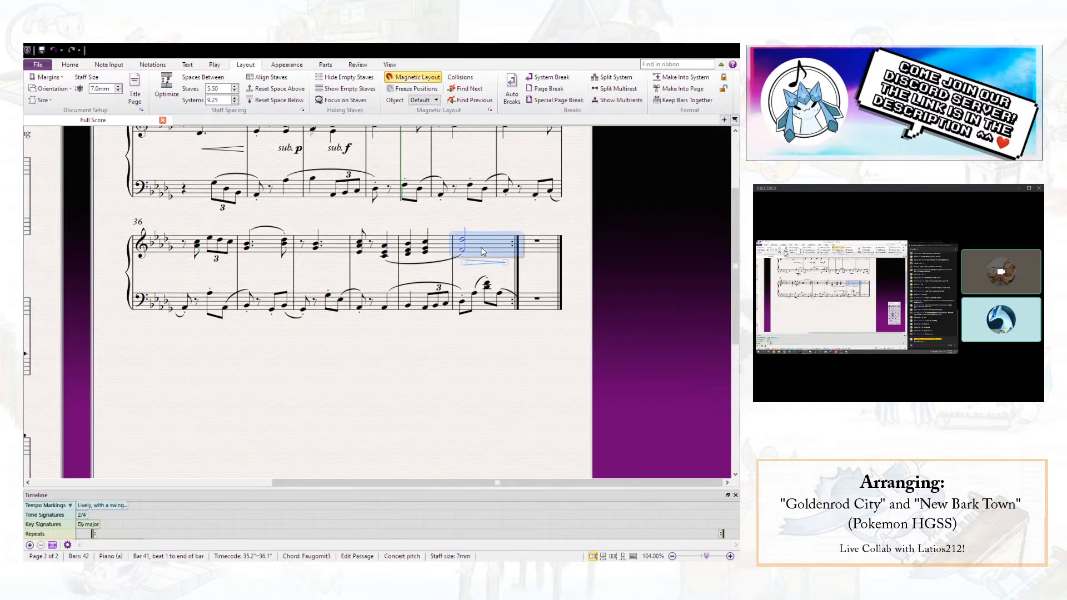
key("l")
left_click(346, 194)
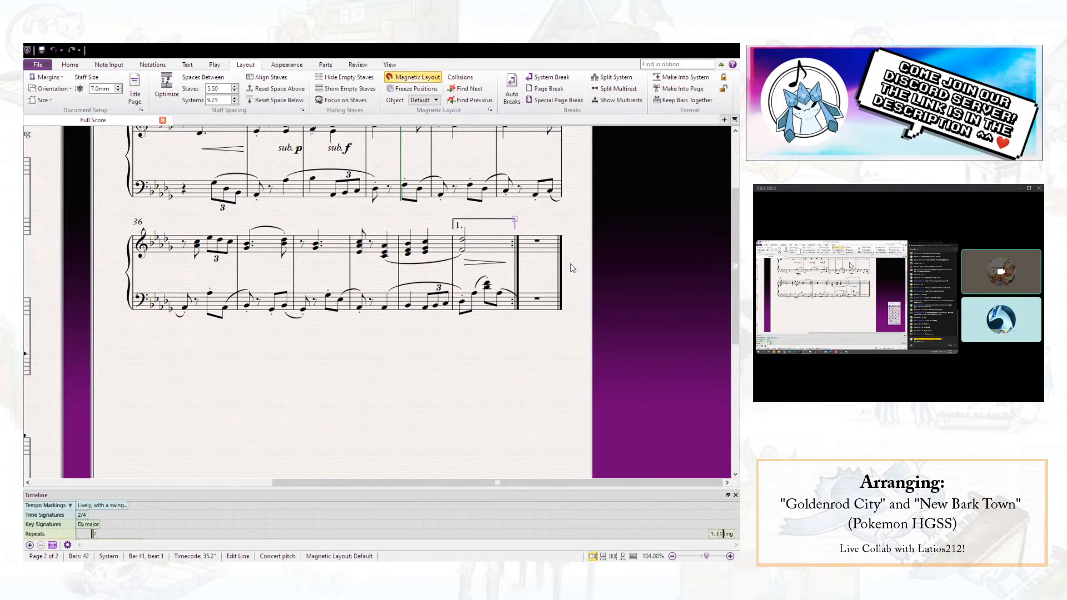
left_click(538, 256)
key("l")
left_click(537, 387)
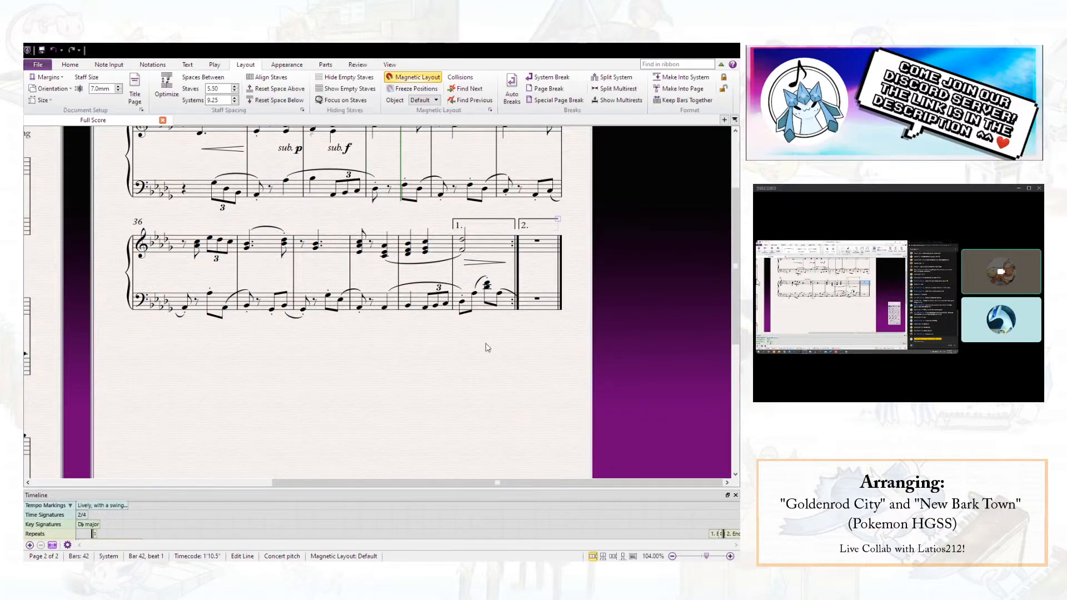
- Duplicate both hands of bar 41 into bar 42
left_click(477, 256)
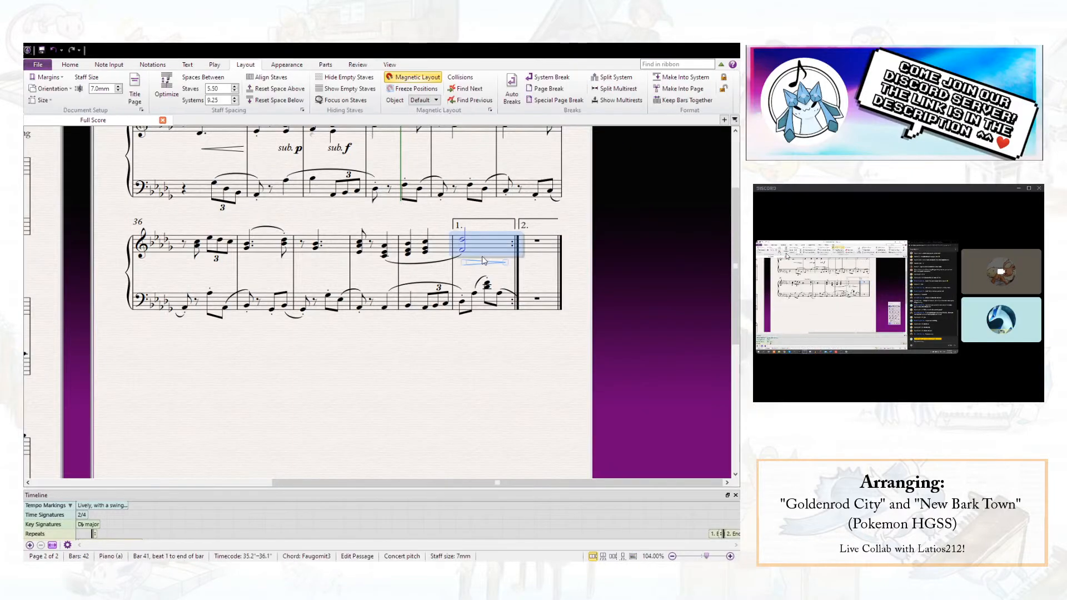
left_click(481, 305, "shift")
key("r")
left_click(506, 381)
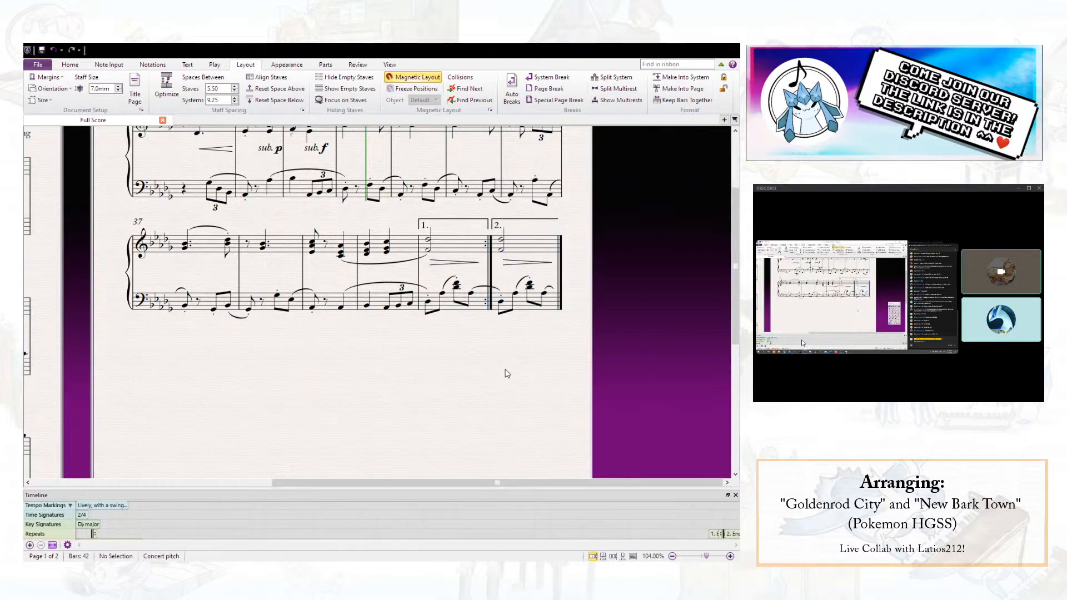
- Remove the left-hand slur leading from the last note of bar 41 into bar 42, after trying a redrawn one
left_click(479, 288)
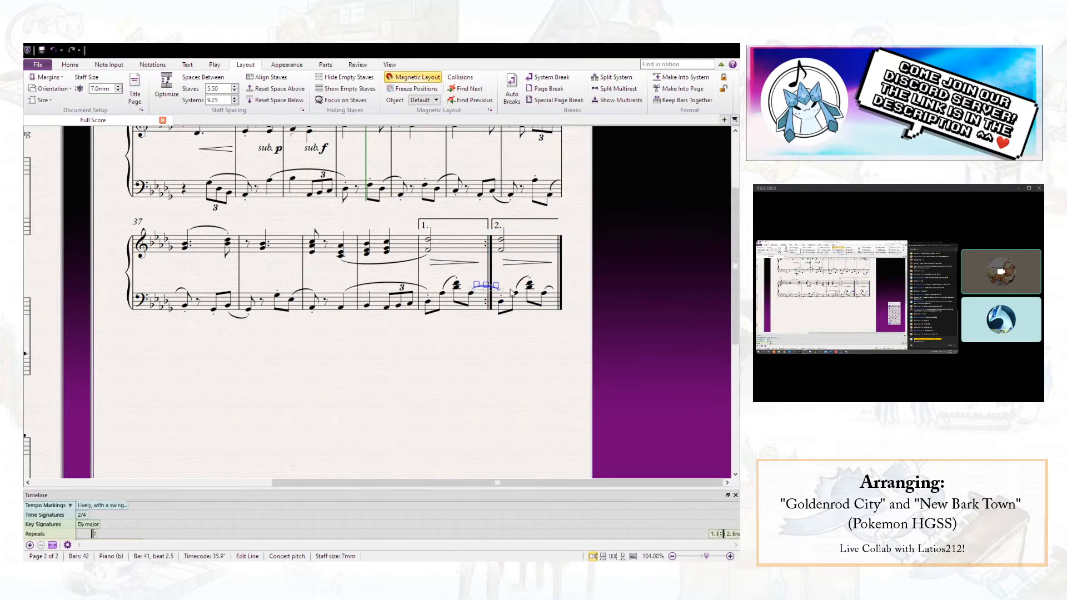
key("Delete")
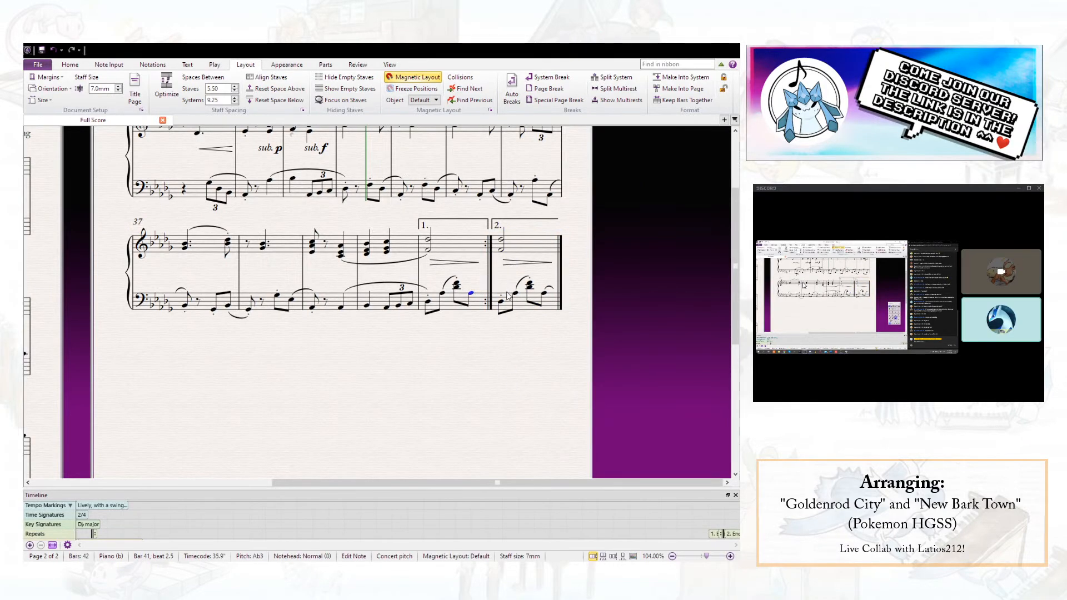
key("s")
left_click_drag(501, 292, 487, 289)
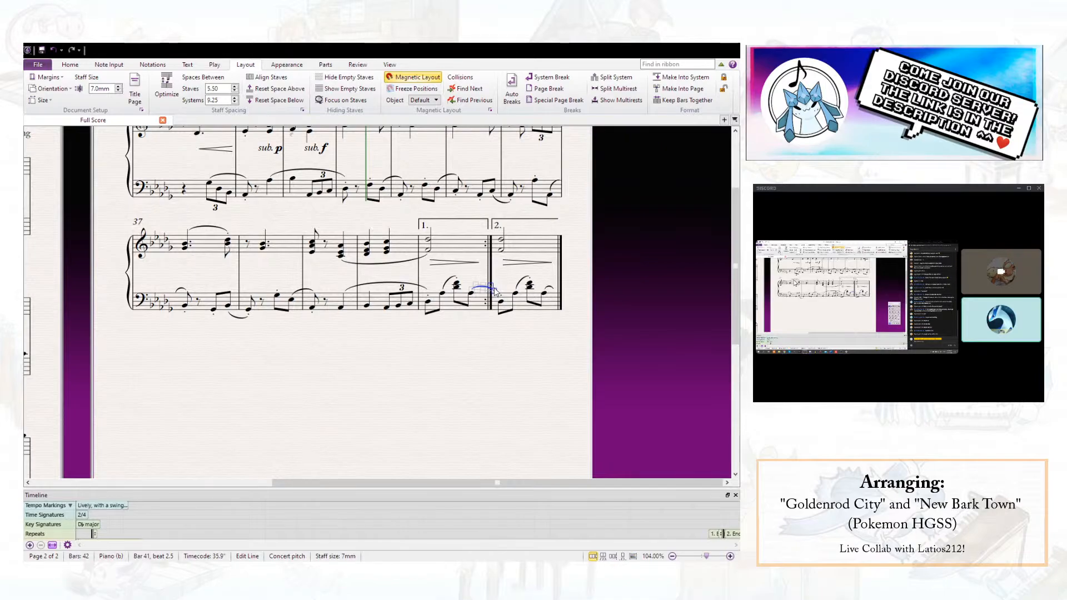
key("Delete")
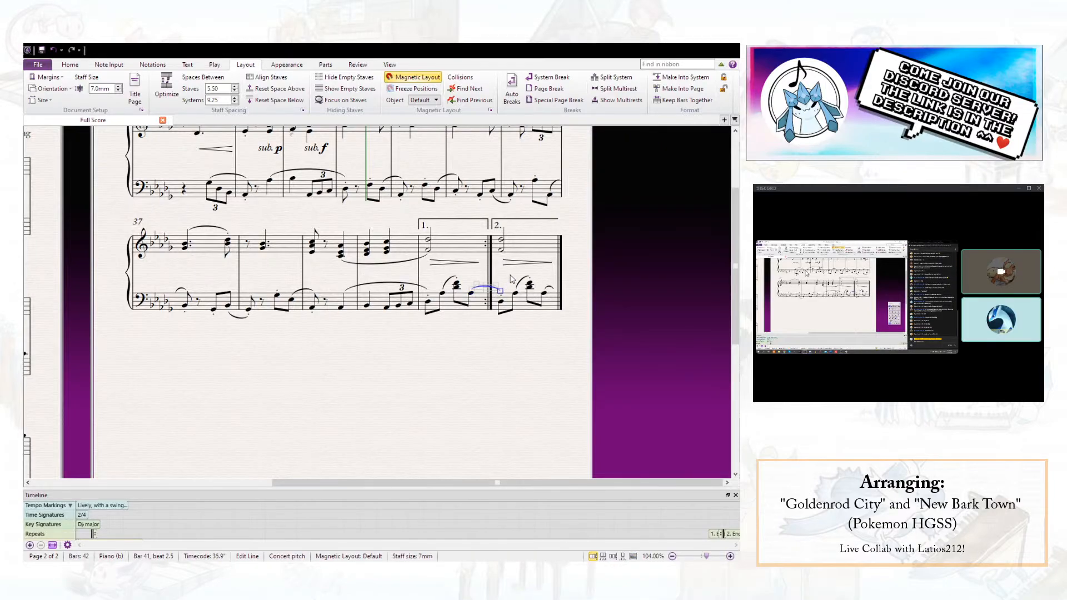
key("Escape")
- Reduce bar 42 to an eighth-note chord and bass note on beat 1, removing the hairpin and remaining left-hand notes
left_click(501, 250)
left_click(688, 412)
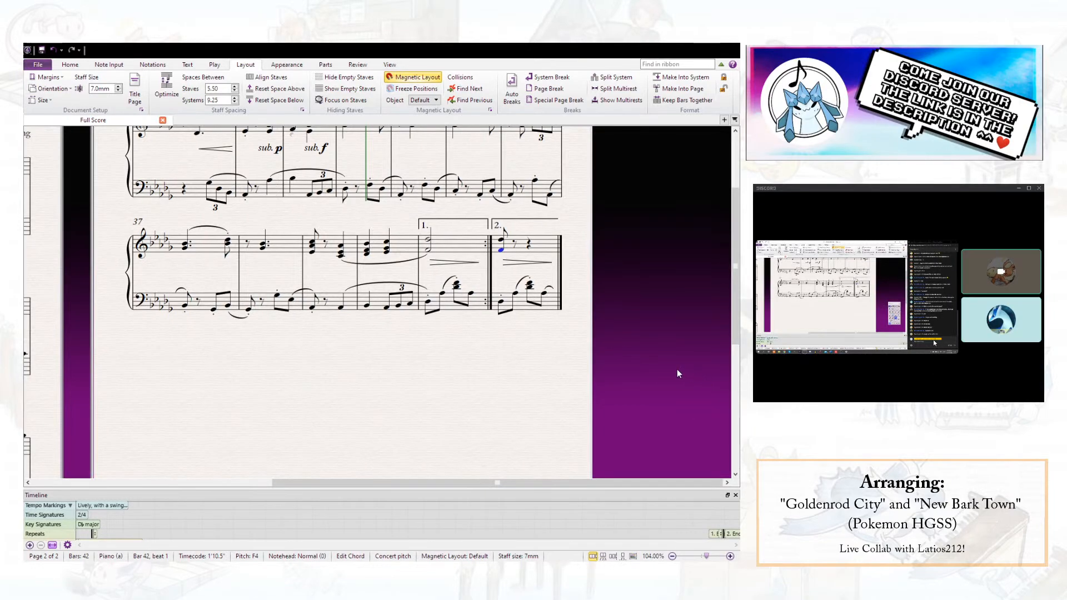
left_click(517, 293)
left_click(541, 294, "shift")
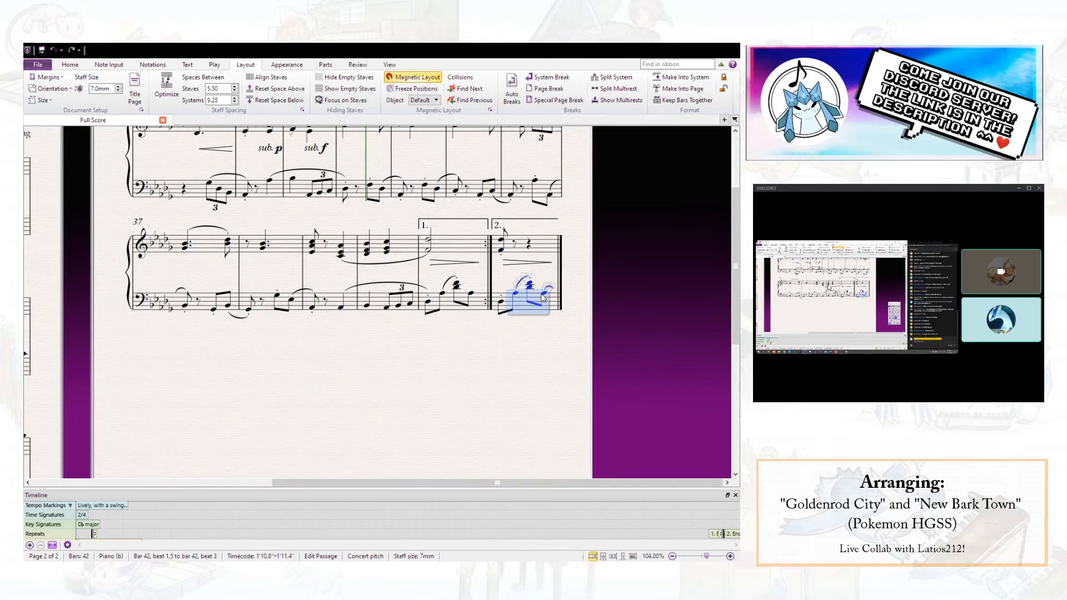
key("Delete")
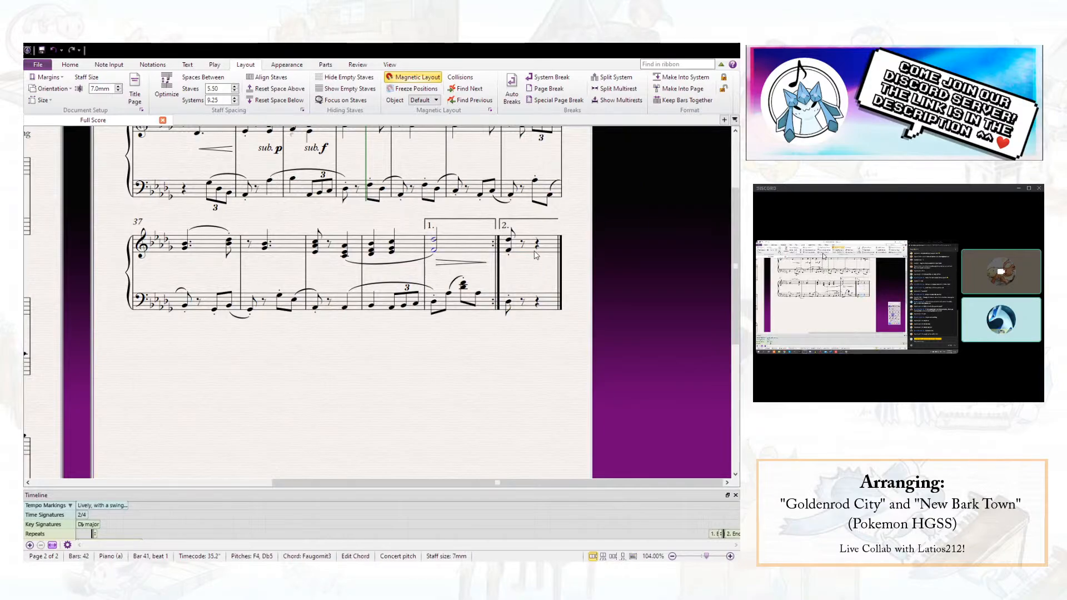
- Append bar 43 to the score and enter a half-note chord of Db4, F4 and Db5 in its right hand
left_click(538, 247)
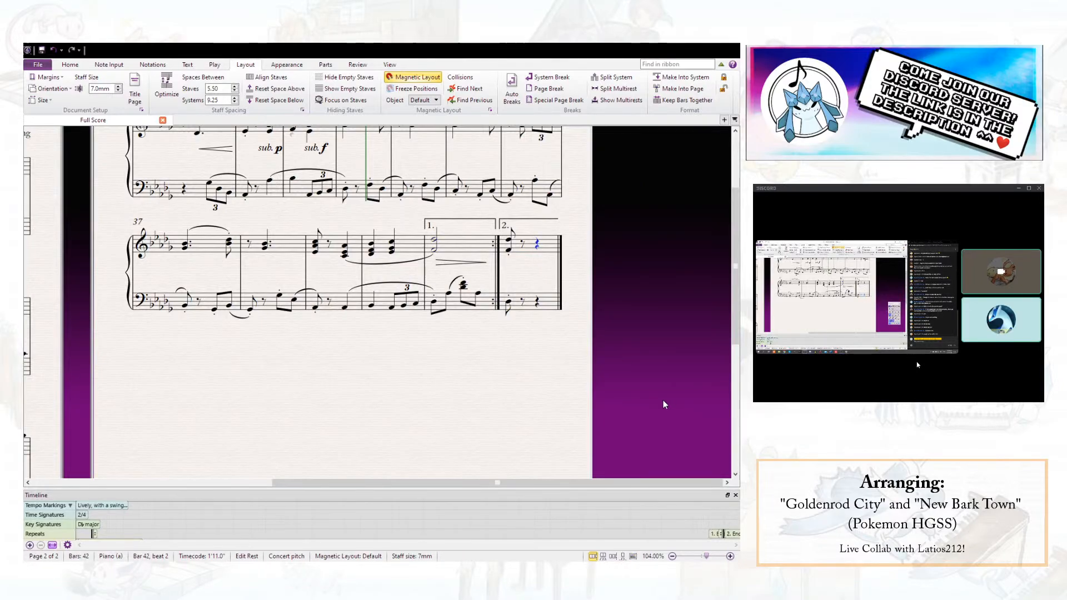
key("ctrl+b")
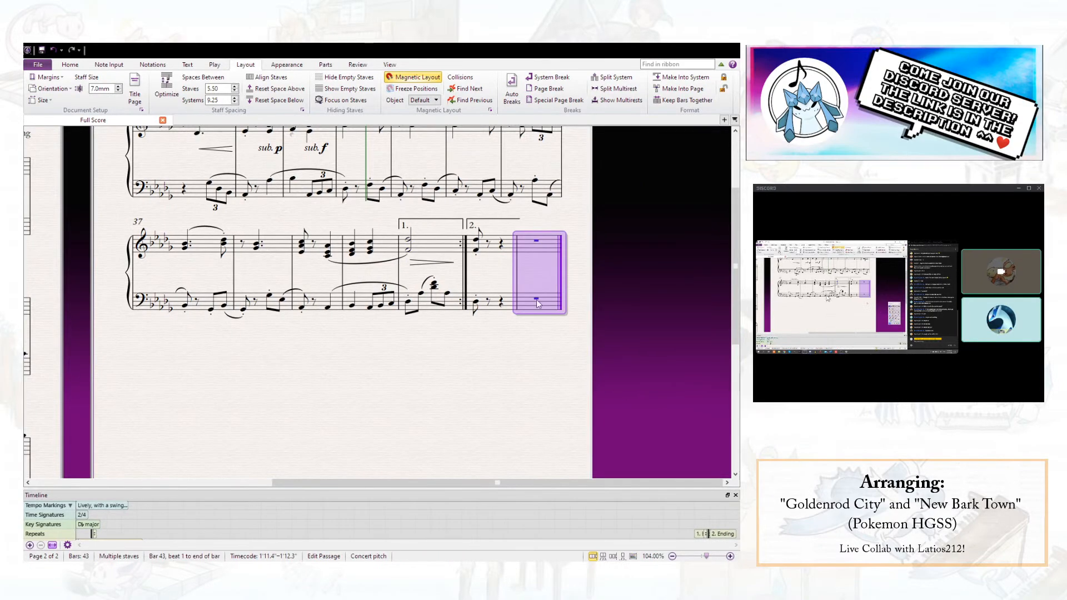
left_click(536, 241)
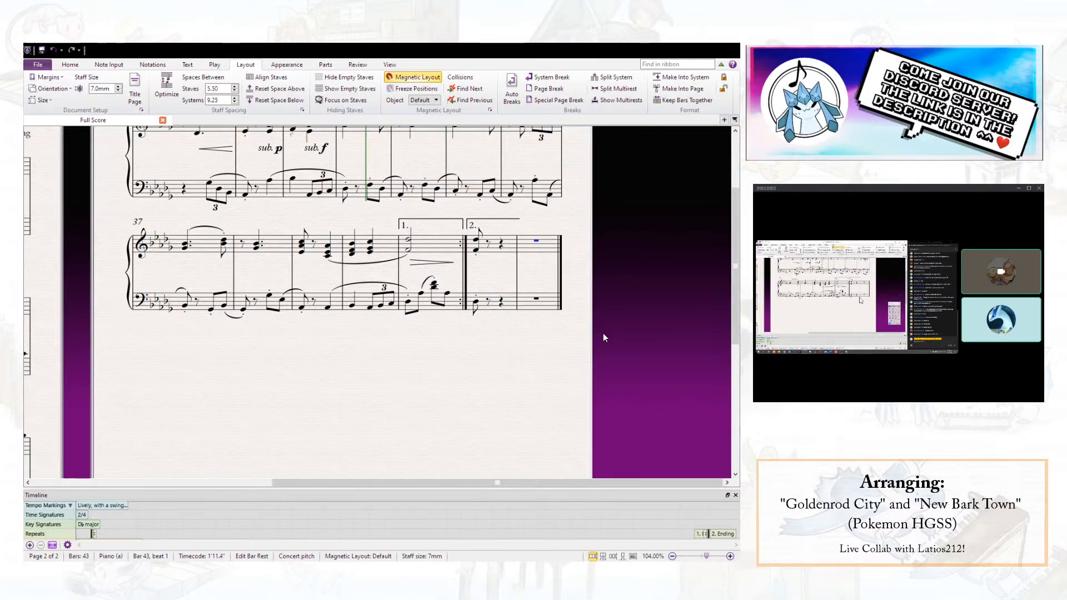
left_click(669, 396)
key("n")
key("shift+f")
key("shift+d")
key("Escape")
- Enter a half-note chord of Db3 and Ab3 in the left hand of bar 43
left_click(537, 300)
key("d")
key("shift+a")
key("Escape")
left_click(671, 399)
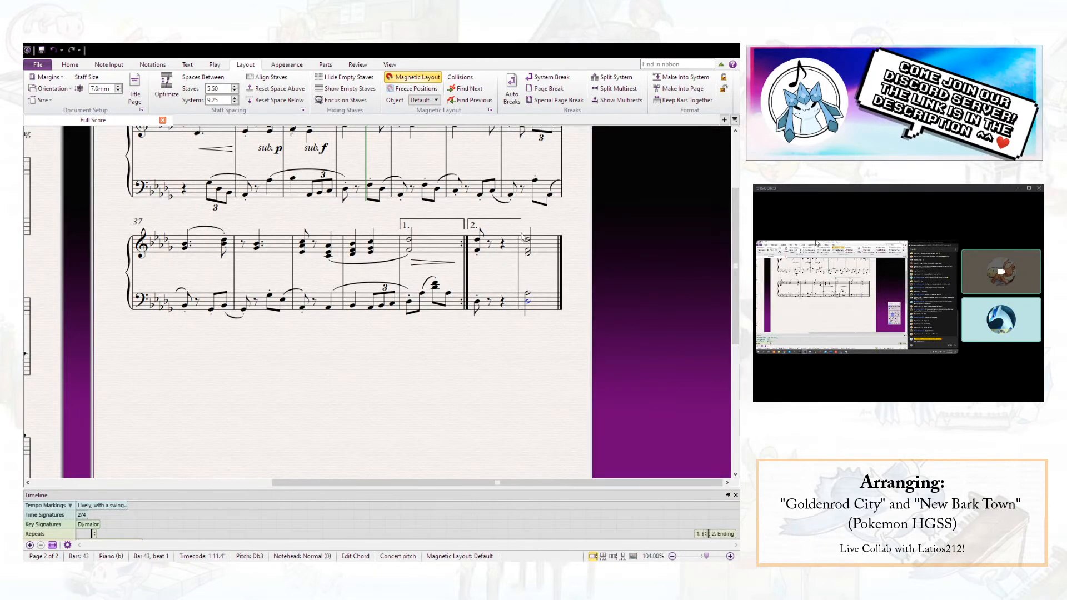
- Raise the right-hand chord in bar 43 by an octave and try a lower left-hand voicing, playing the ending from bar 42
left_click(552, 253)
key("ctrl+Up")
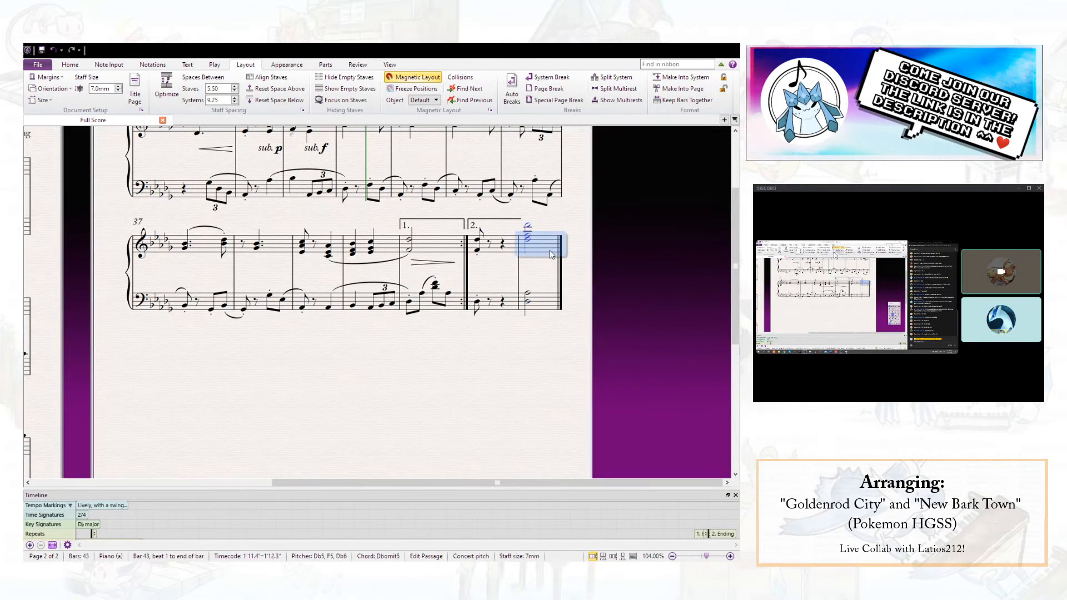
left_click(535, 304)
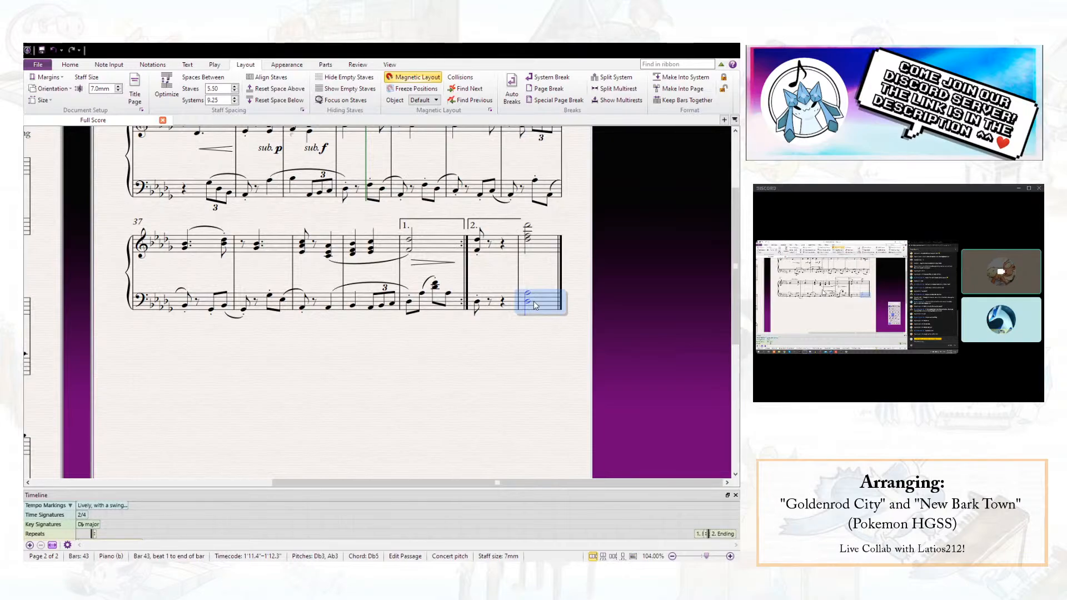
left_click(527, 303)
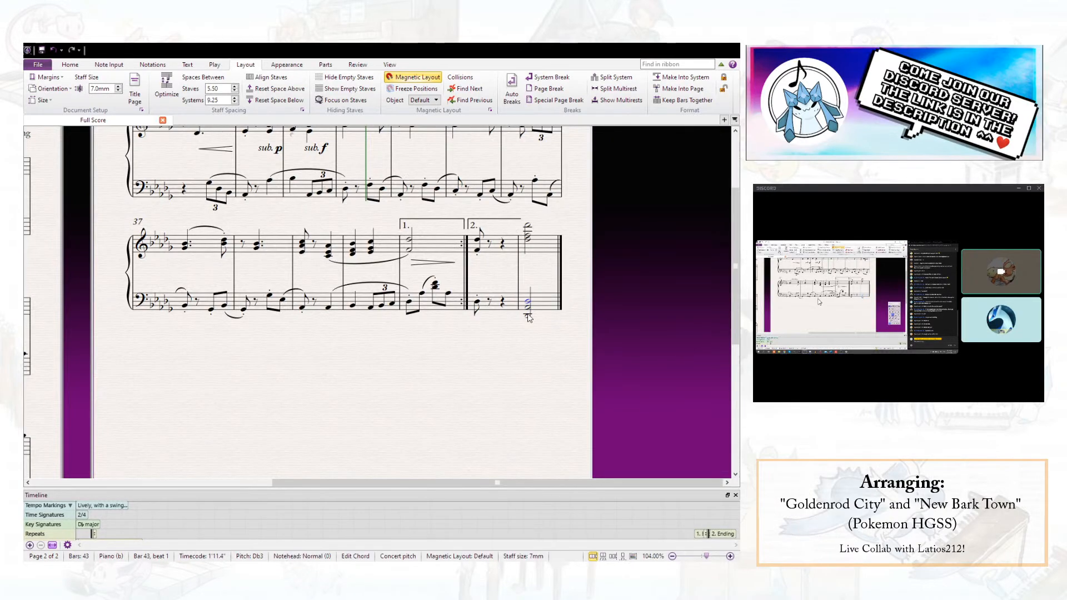
left_click(477, 239)
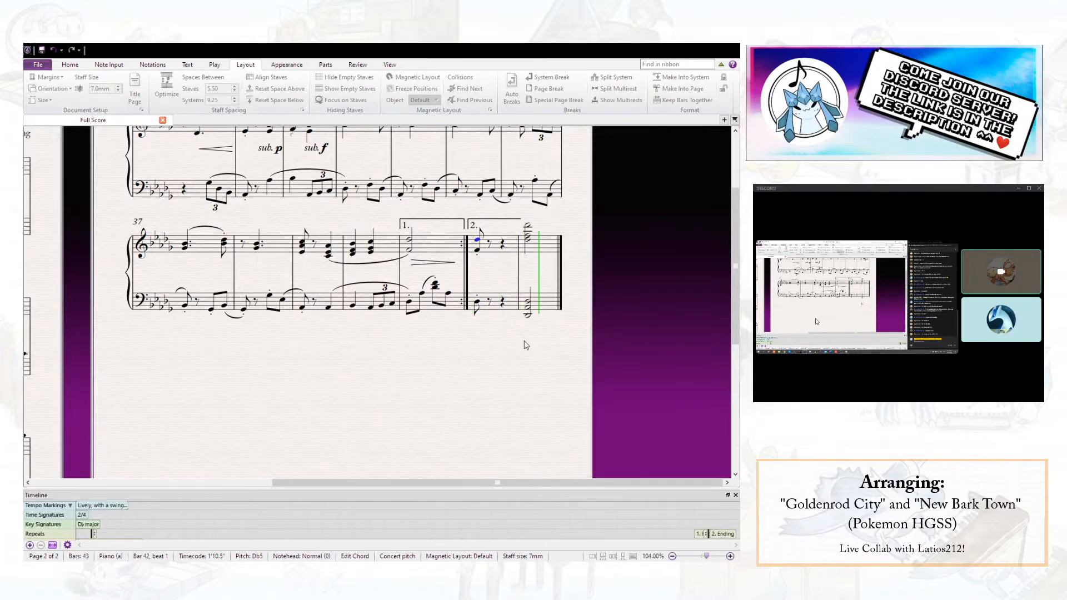
key("space")
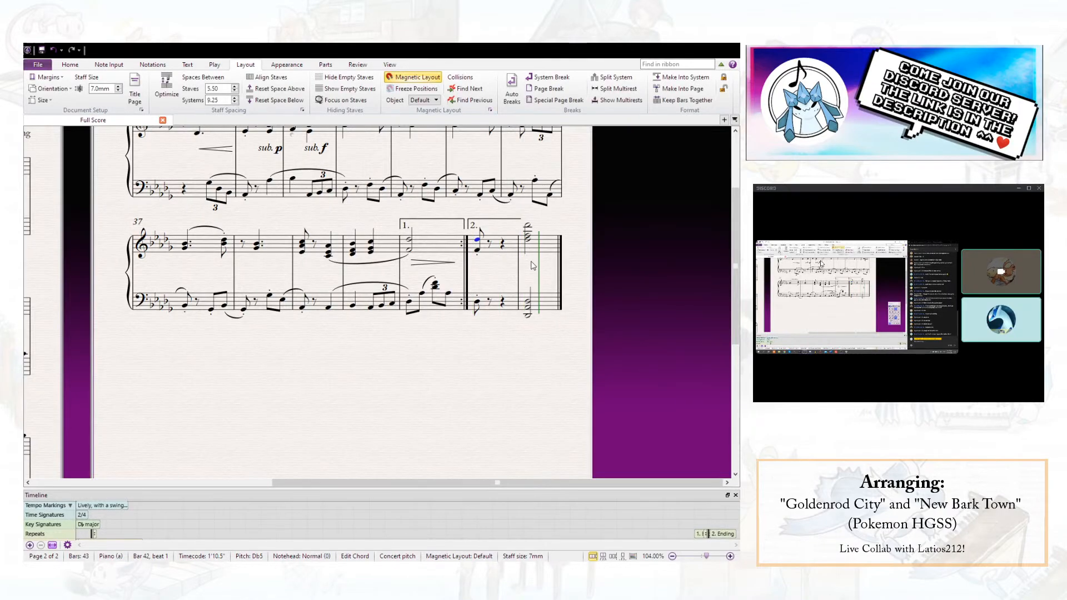
- Revoice the left-hand chord in bar 43 higher, deleting its Db3 and adding an upper note
left_click(535, 311)
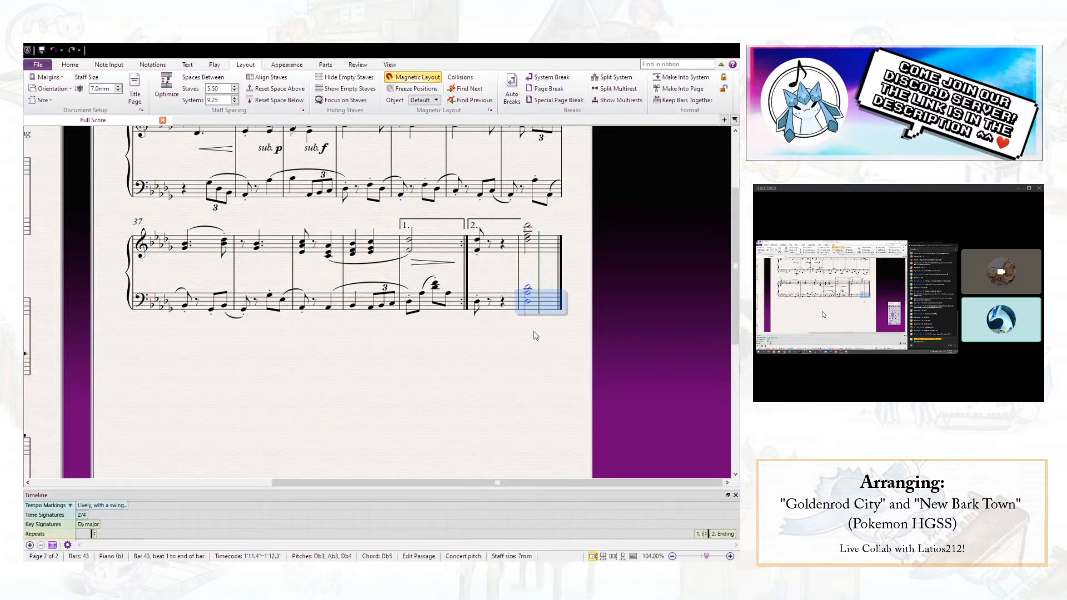
left_click(528, 303)
key("Delete")
key("5")
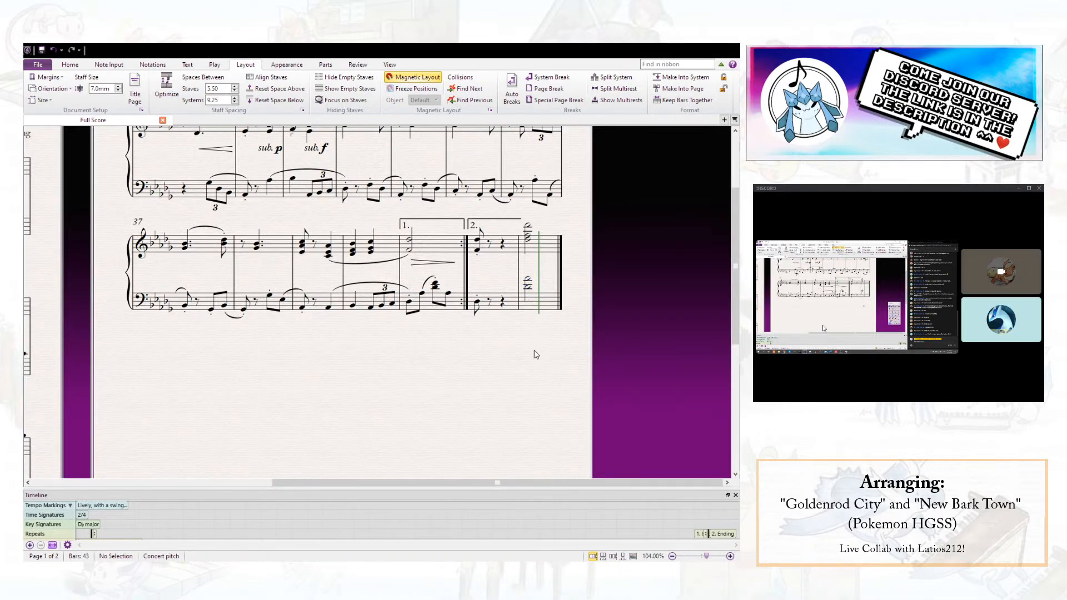
left_click(528, 287)
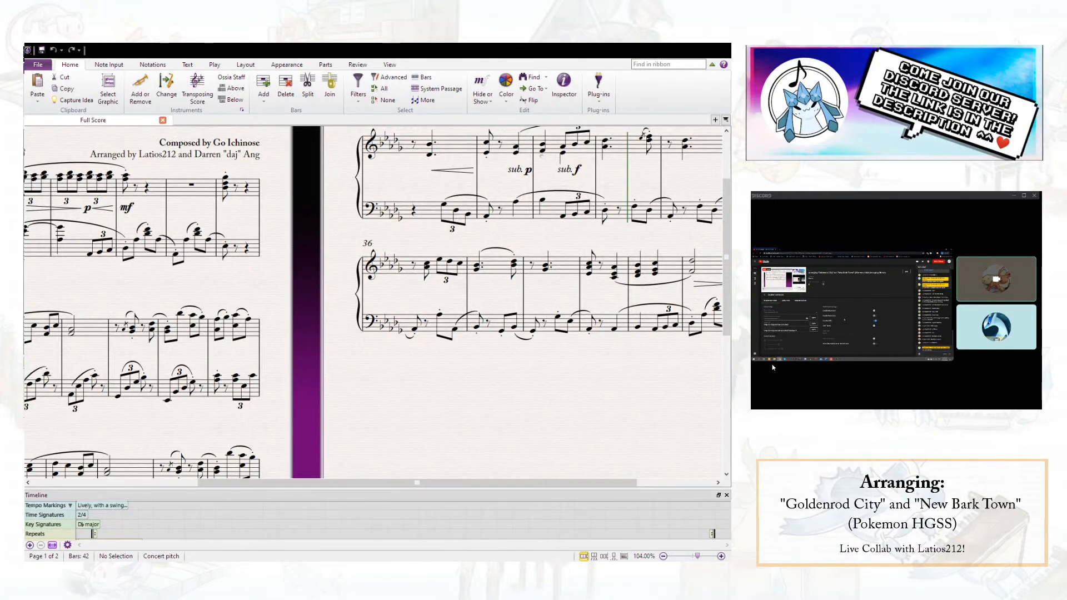
- Switch back to the score in Sibelius and save it
key("alt+Tab")
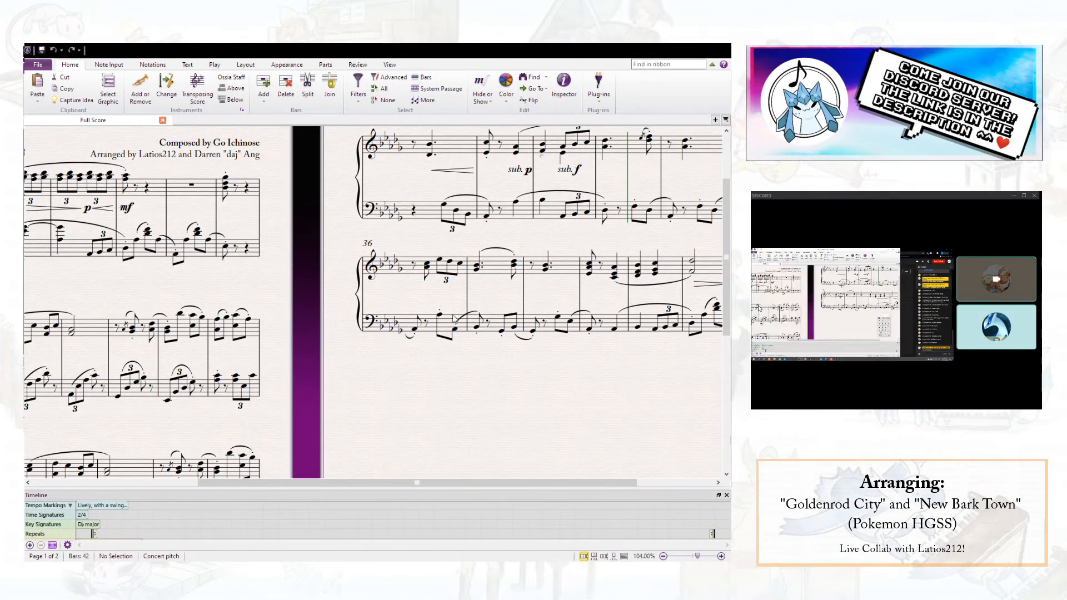
left_click_drag(462, 397, 401, 398)
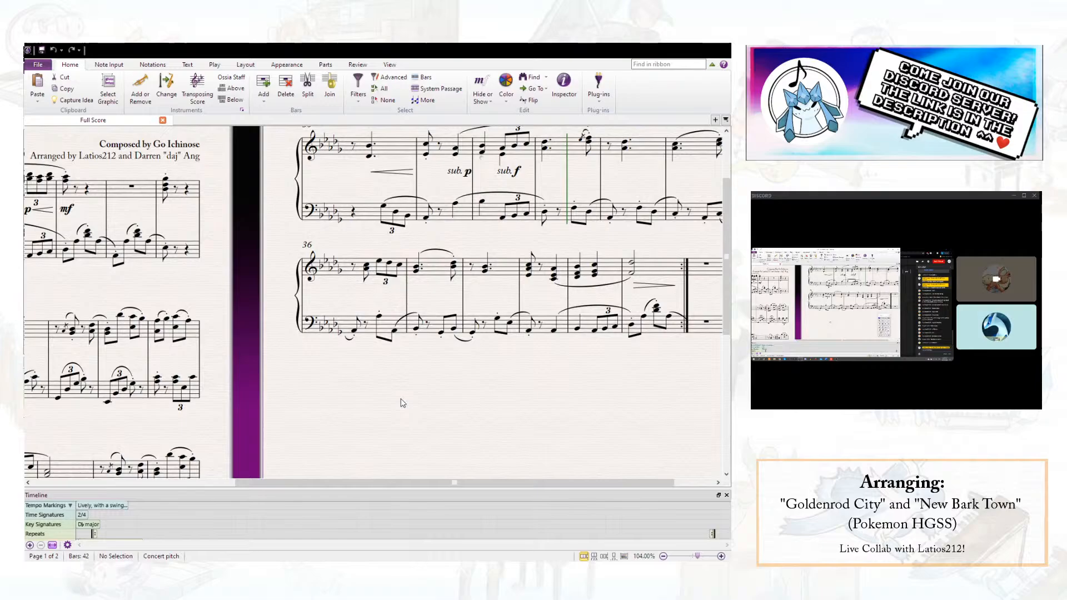
left_click(44, 51)
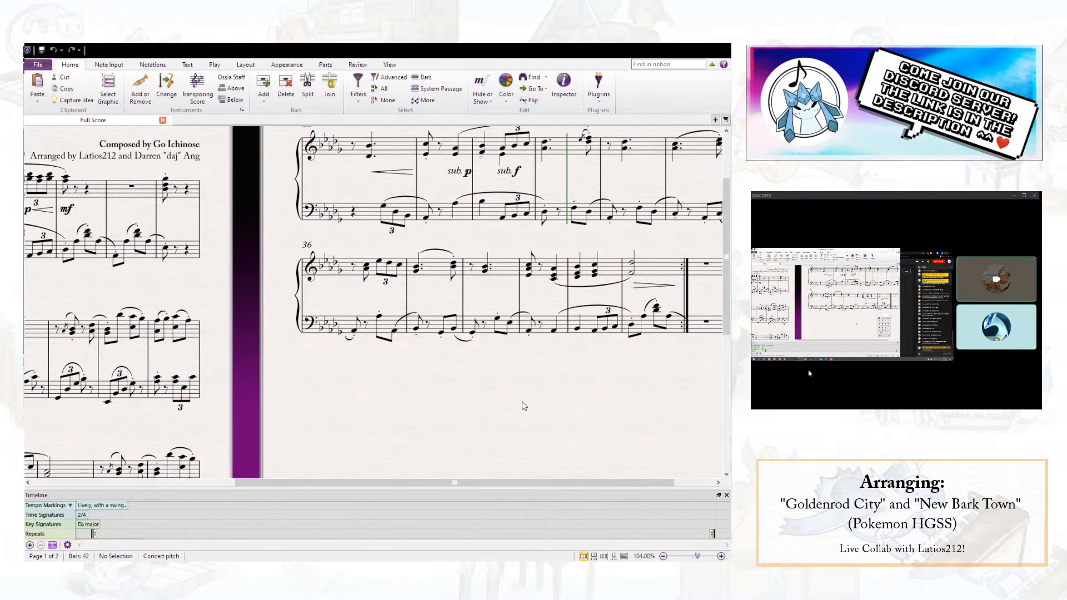
- Add a first-ending line over bar 41, up to the repeat barline
left_click_drag(521, 402, 335, 388)
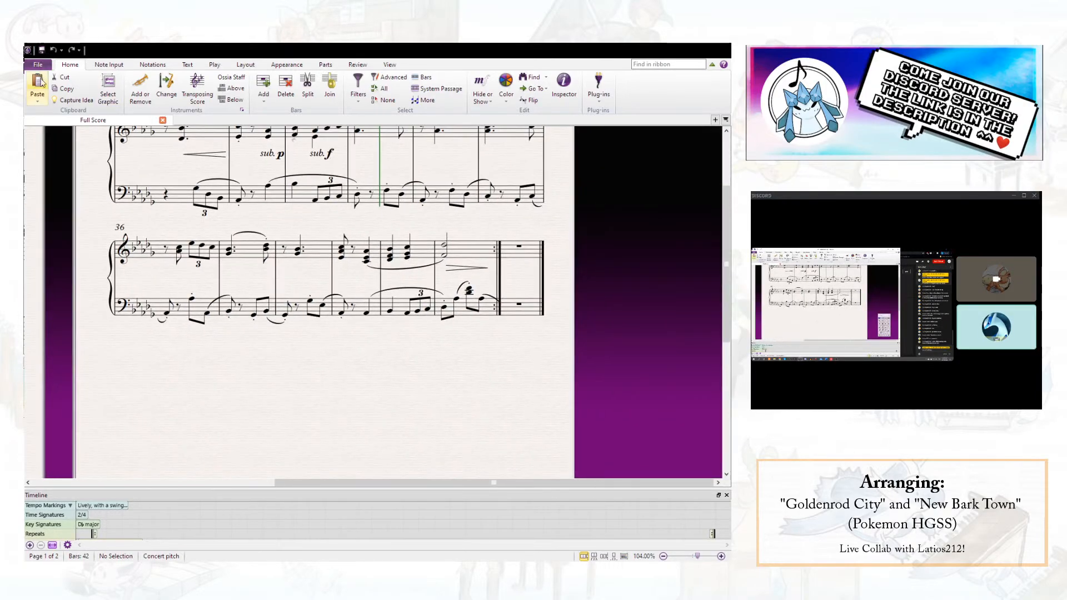
left_click_drag(430, 384, 431, 428)
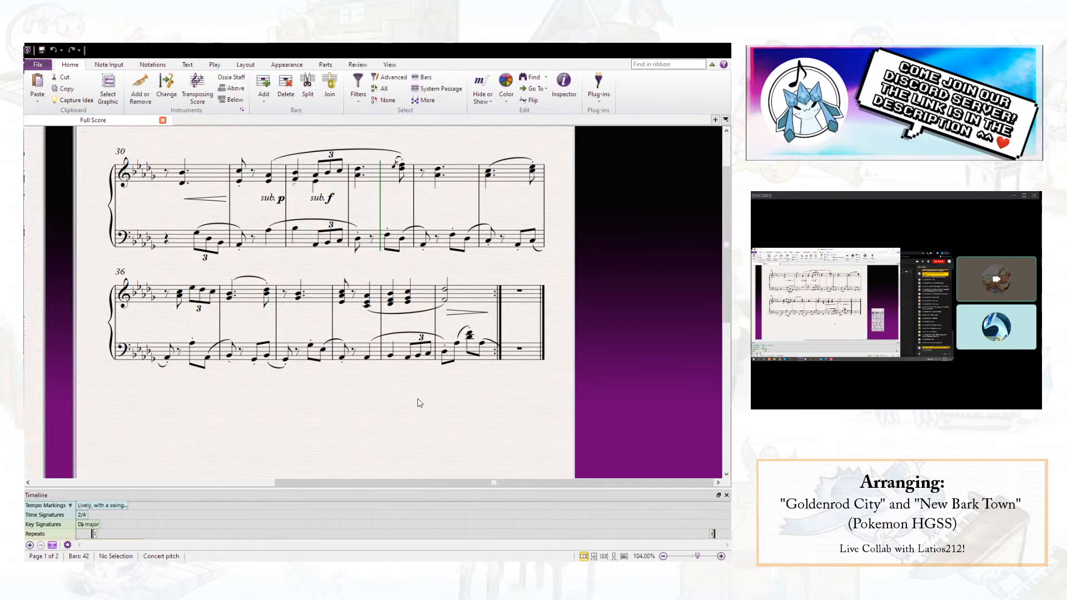
scroll(422, 403, "left", 6)
scroll(206, 301, "right", 3)
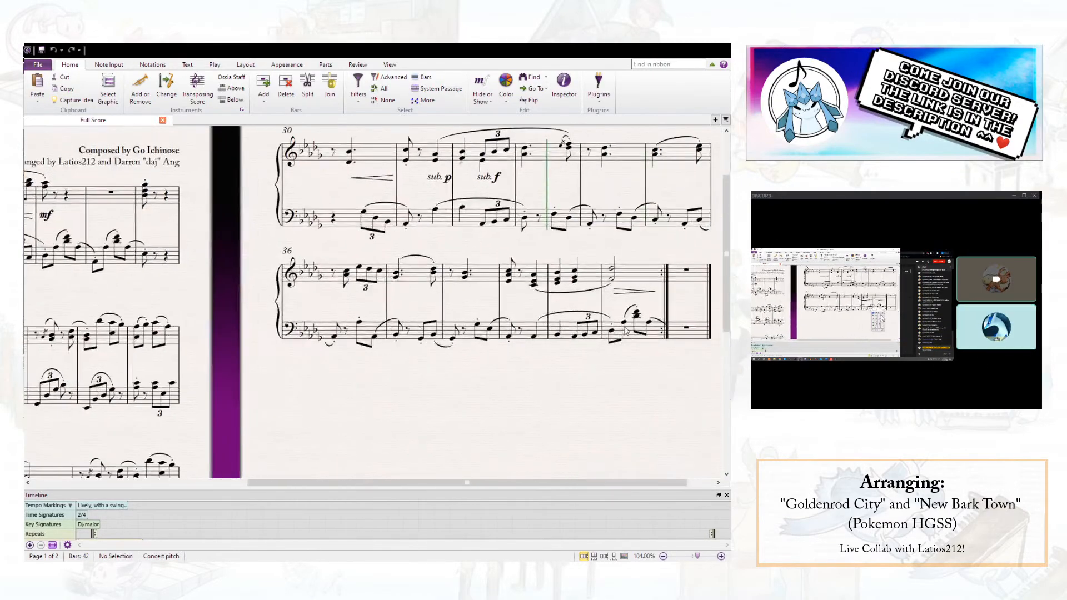
scroll(465, 297, "right", 3)
left_click(473, 271)
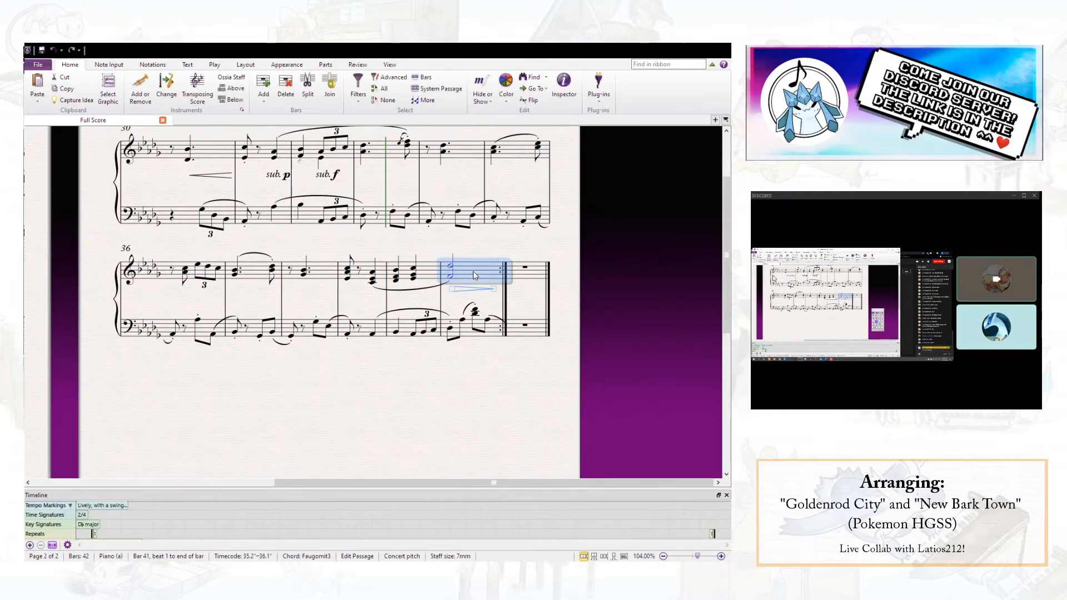
left_click(152, 64)
left_click(338, 197)
left_click(525, 437)
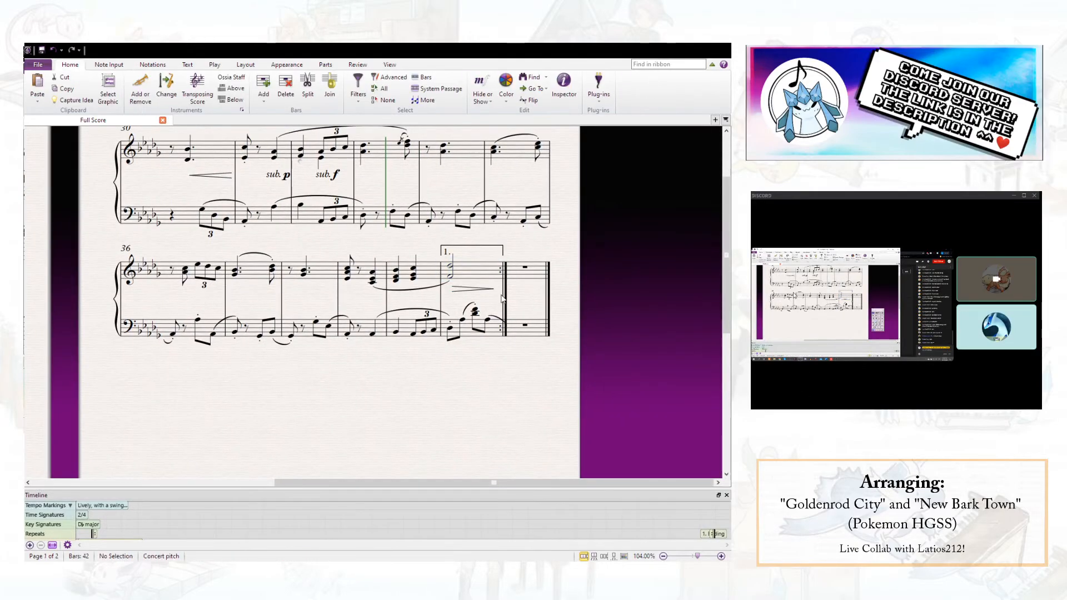
- Repeat bar 41's music in both staves into bar 42 and add an empty bar 43 at the end
left_click(495, 276)
left_click(498, 329, "shift")
key("r")
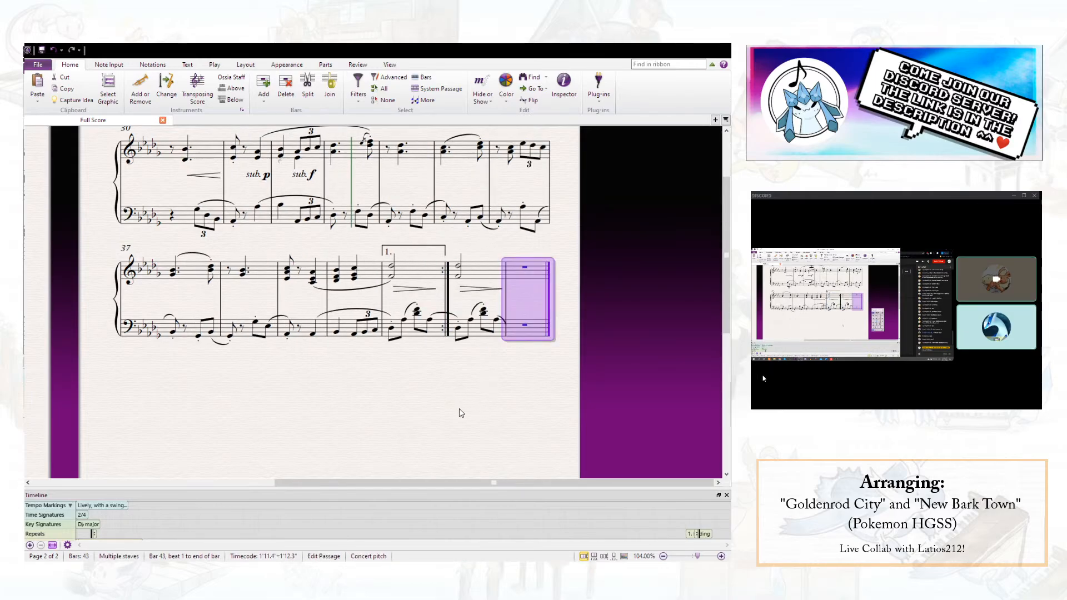
key("ctrl+b")
- Shorten bar 42 to an eighth-note chord over one left-hand eighth note, followed by rests, and delete its diminuendo hairpin
left_click(464, 277)
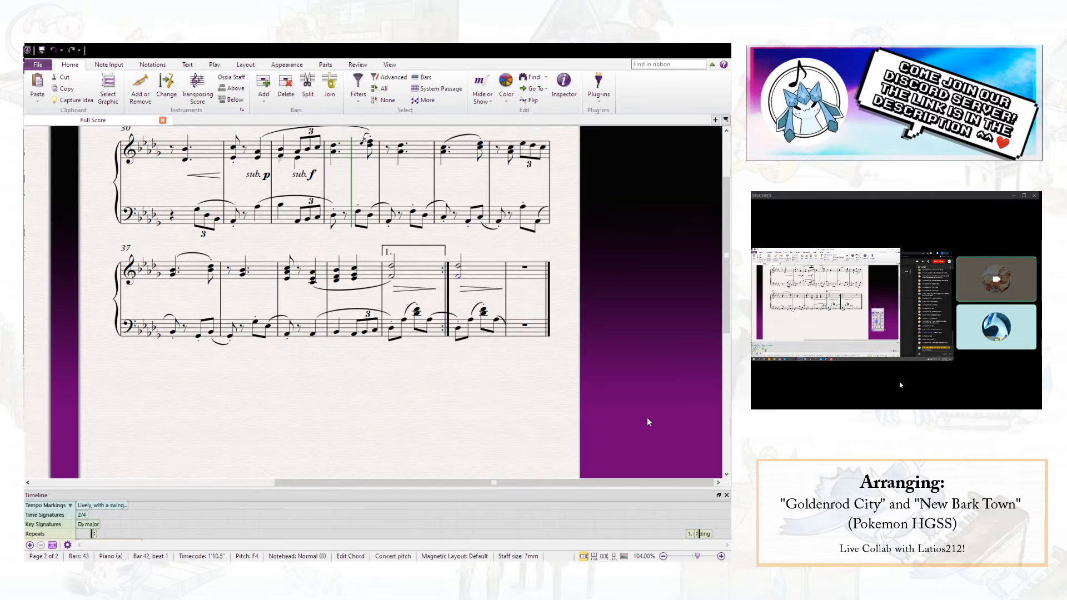
left_click(472, 322)
left_click(501, 325, "shift")
key("Delete")
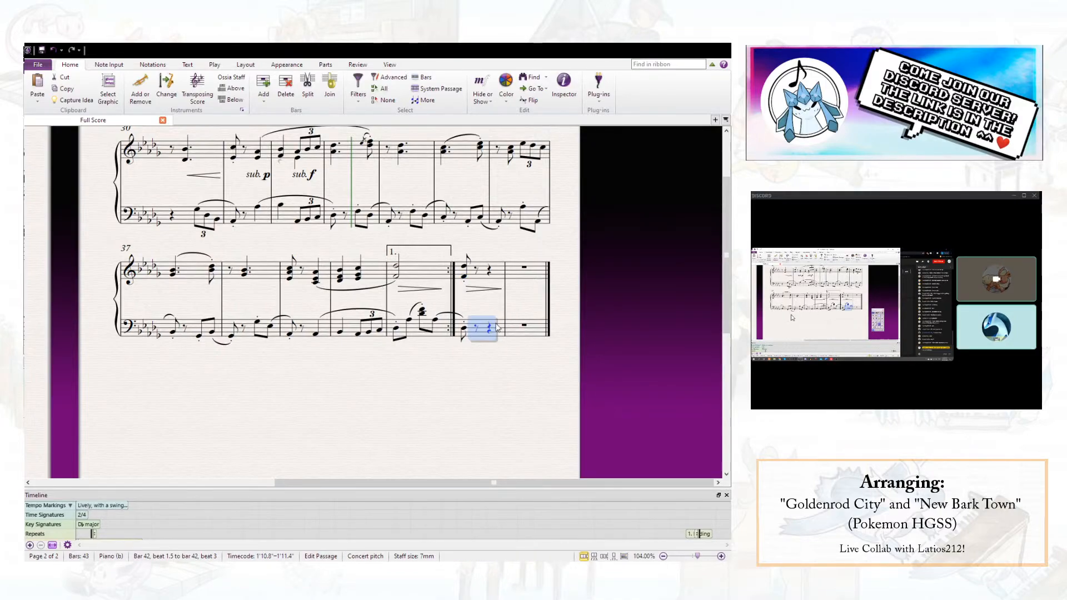
left_click(488, 289)
key("Delete")
- Enter a closing right-hand half-note chord in bar 43 with Db4, Ab4, Db5, F5 and Db6
left_click(527, 269)
key("ctrl+Up")
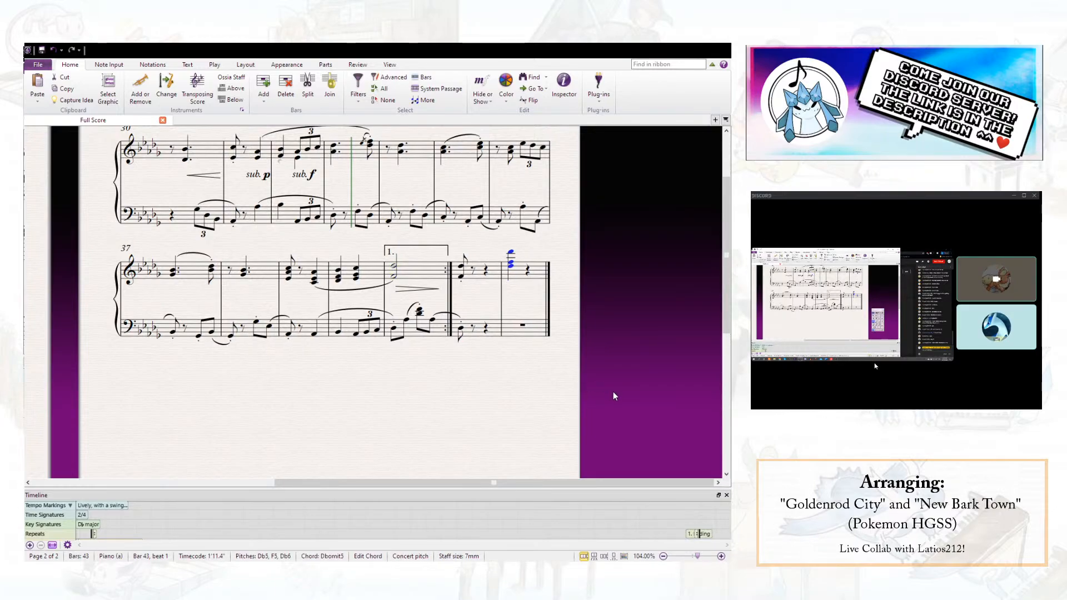
key("Escape")
left_click(513, 289)
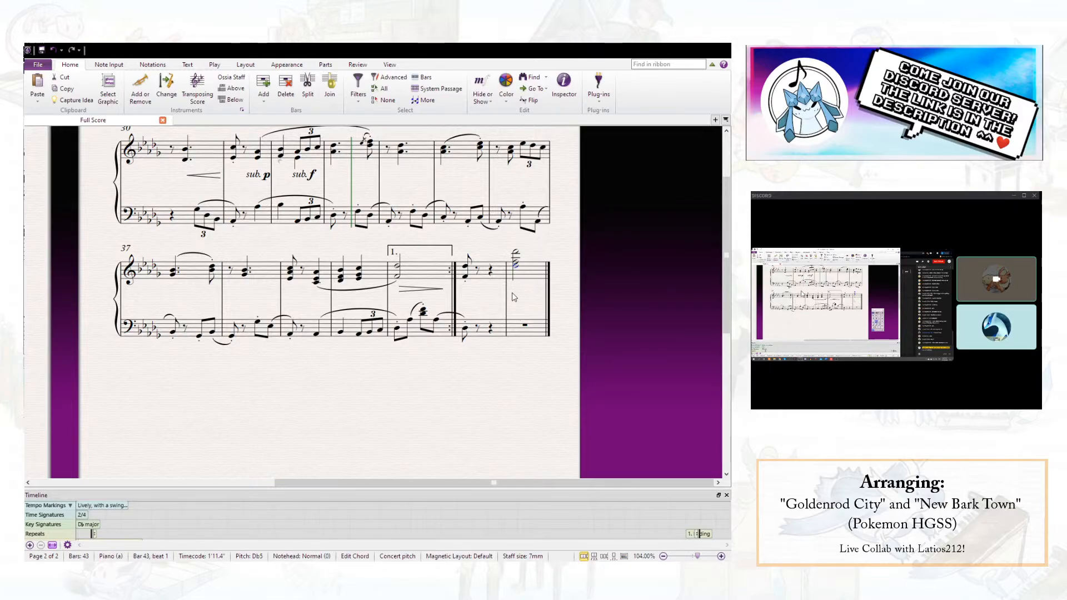
left_click(516, 272, "ctrl")
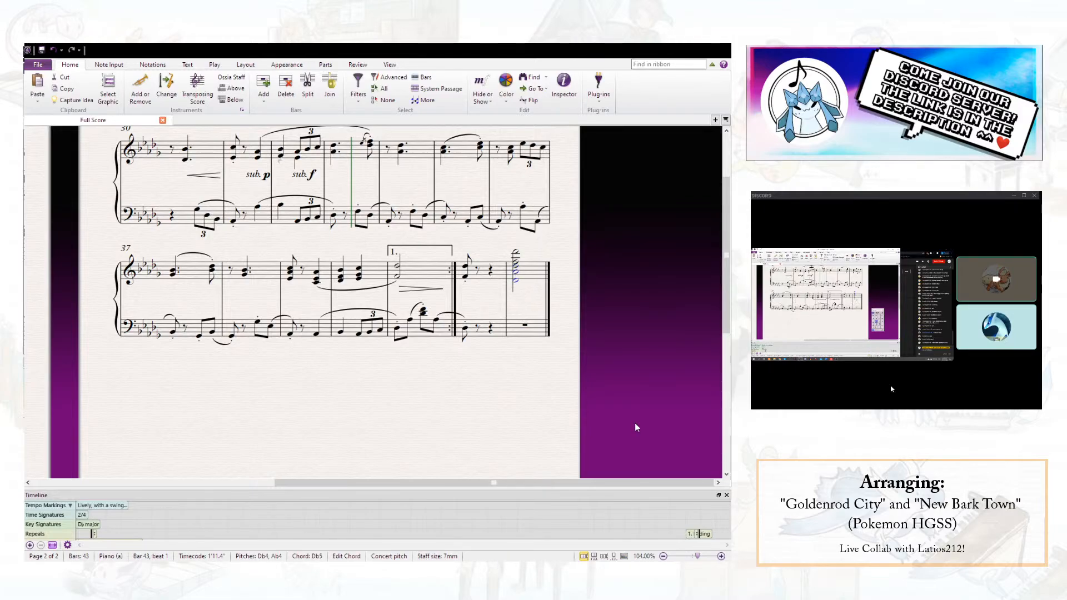
- Hide the left-hand bar rest in bar 43 and mark the closing chord pp
left_click(525, 325)
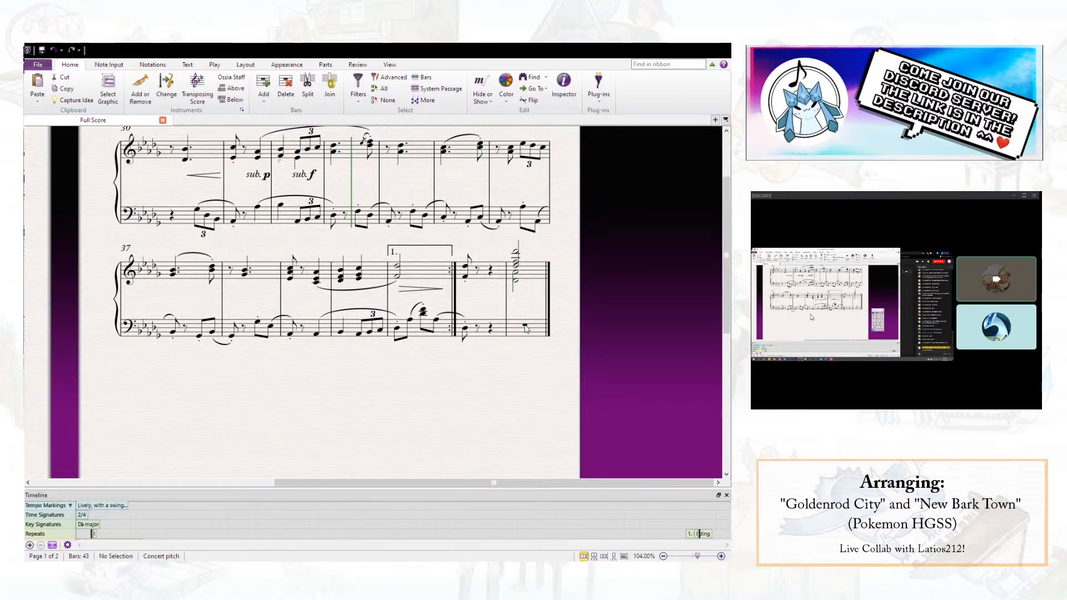
left_click(516, 266)
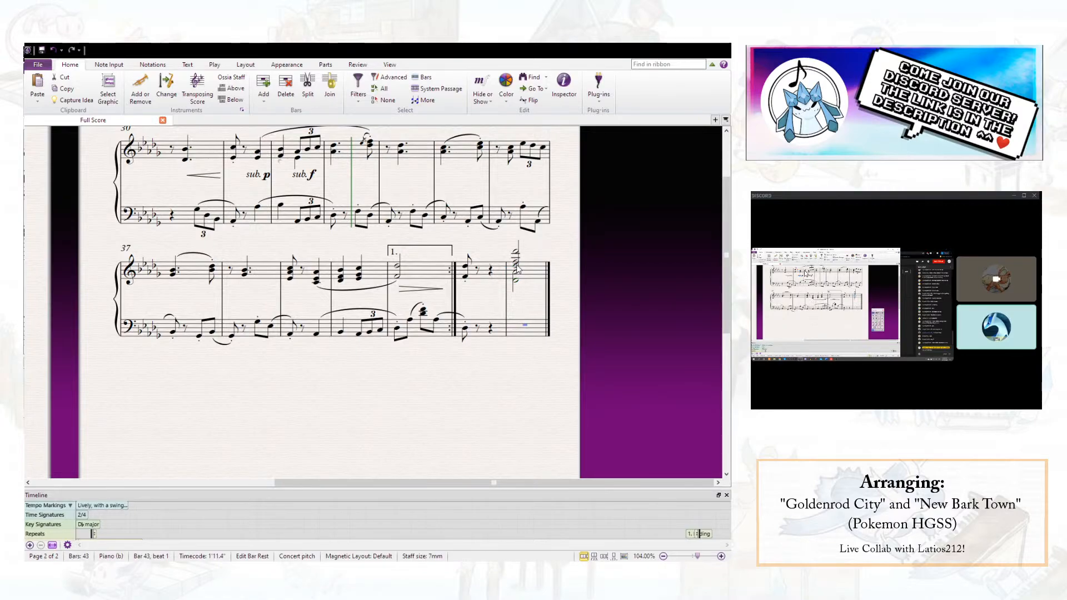
key("ctrl+e")
type("pp")
key("Escape")
key("Escape")
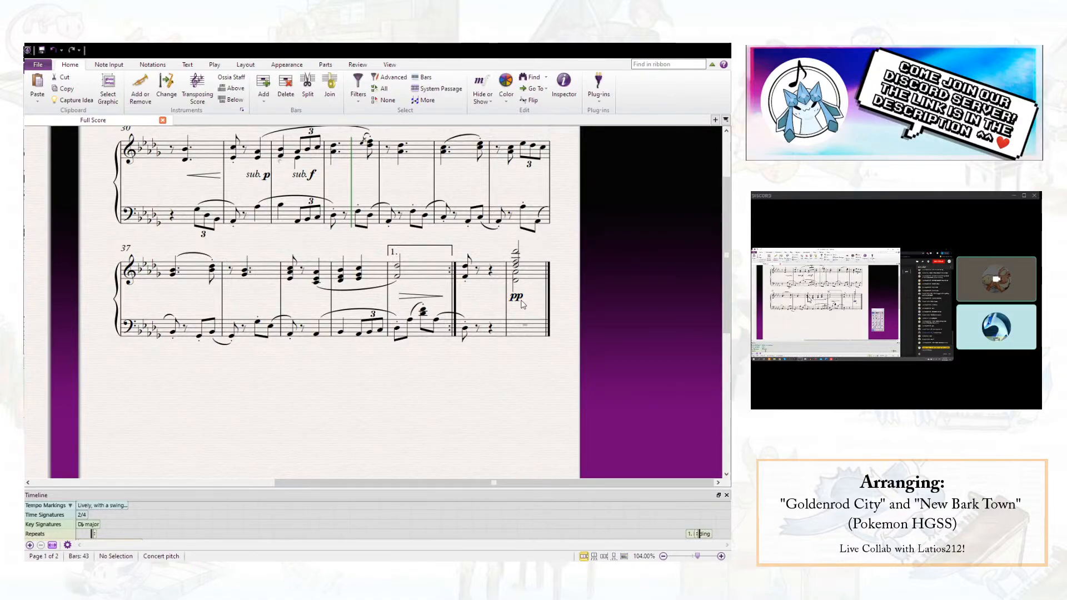
- Add a second pp to the closing chord in bar 43 and hide the duplicate marking
double_click(516, 284)
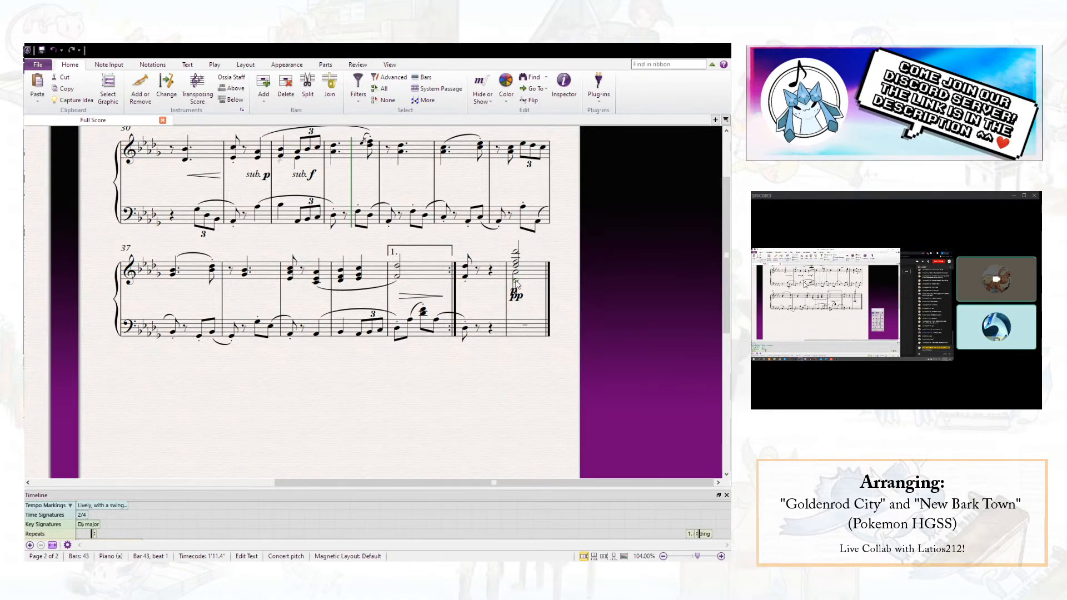
left_click(516, 298)
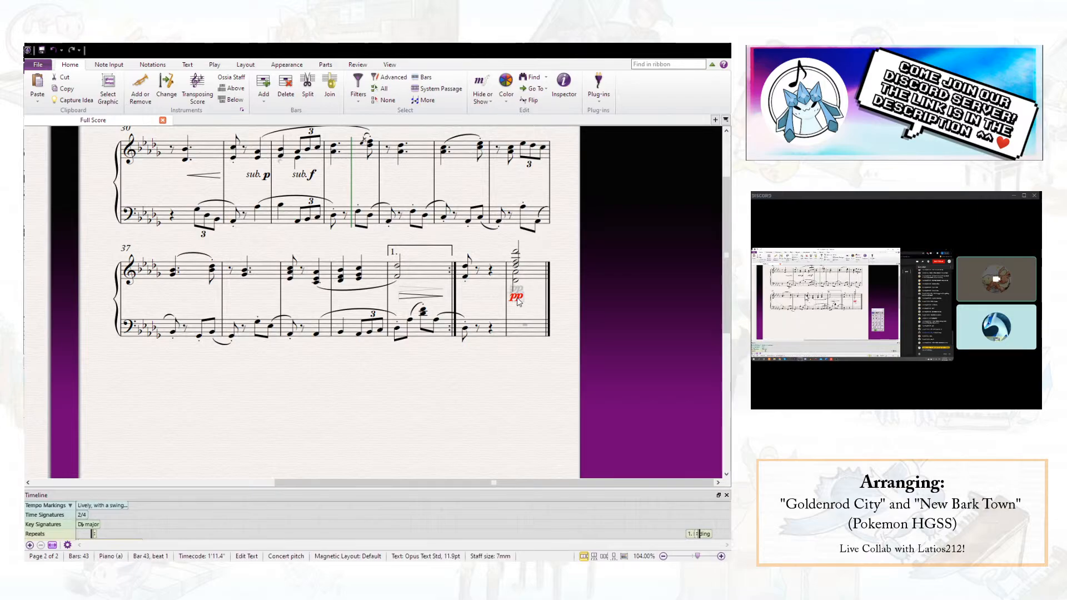
left_click(518, 262)
key("Escape")
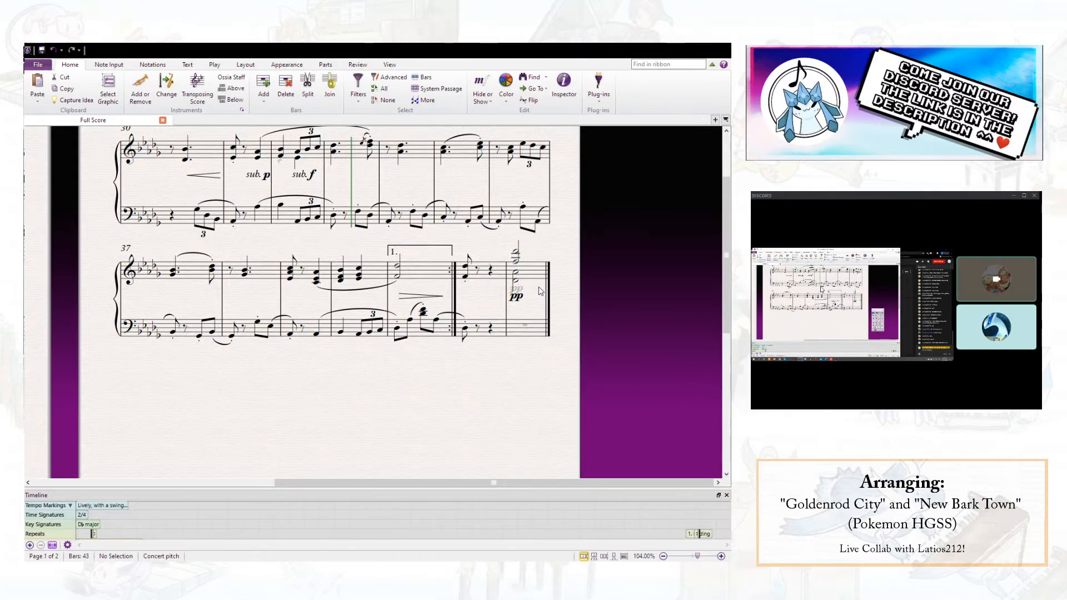
- Add an open second-ending line over bar 42 and save the score
left_click(499, 277)
key("l")
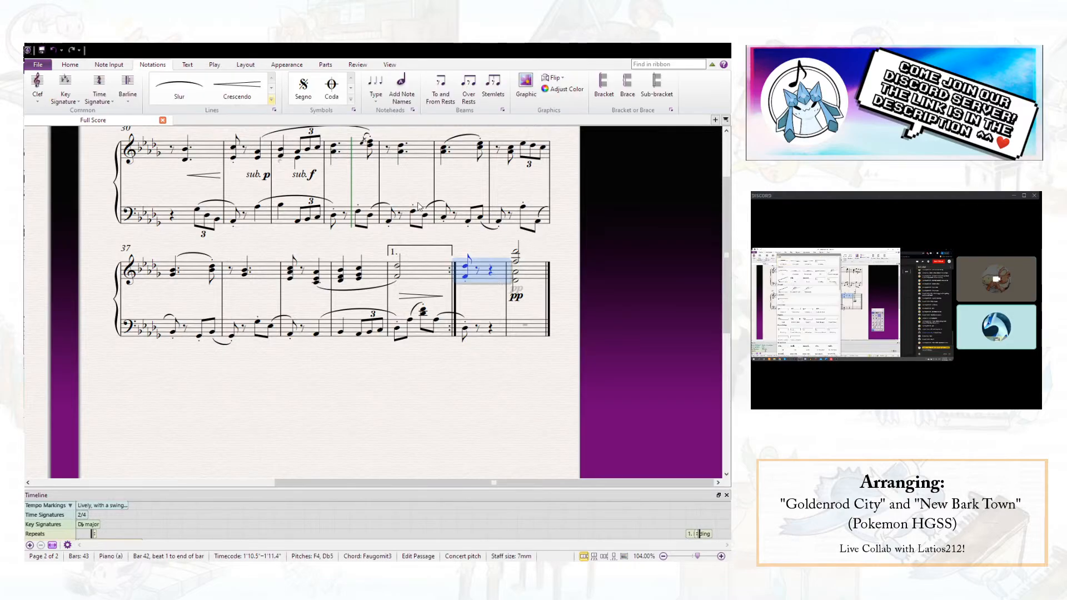
left_click(418, 204)
key("Escape")
left_click_drag(505, 406, 722, 444)
scroll(322, 369, "down", 5)
left_click_drag(321, 369, 628, 387)
scroll(366, 351, "up", 5)
left_click_drag(451, 292, 430, 320)
key("Escape")
left_click_drag(322, 209, 344, 208)
key("Escape")
left_click(42, 51)
- Check both pages of the score and play the piece through to the closing chord
scroll(371, 322, "up", 2)
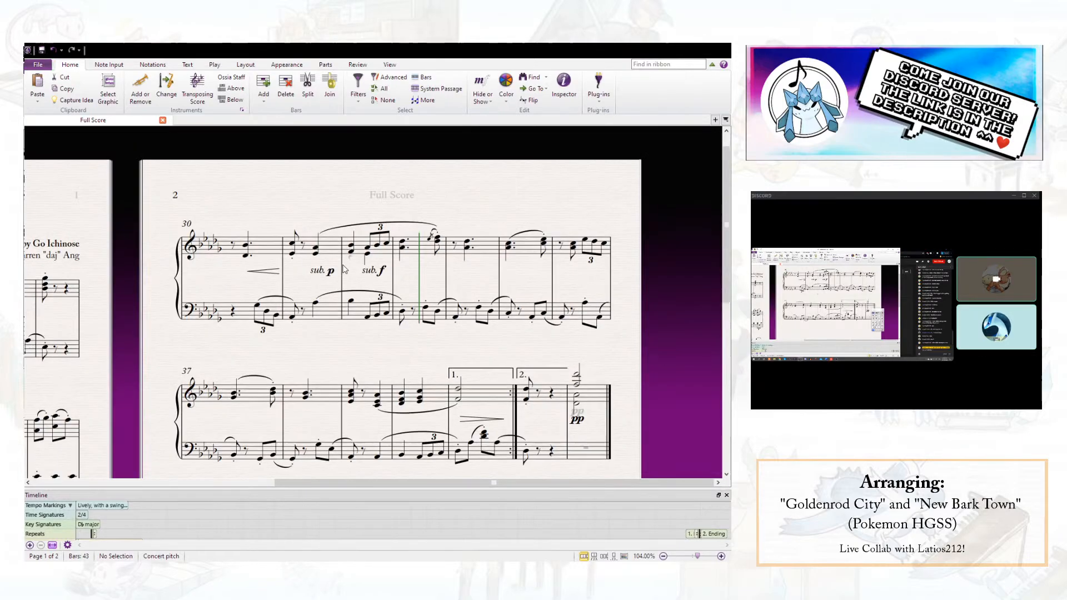
scroll(363, 359, "down", 5)
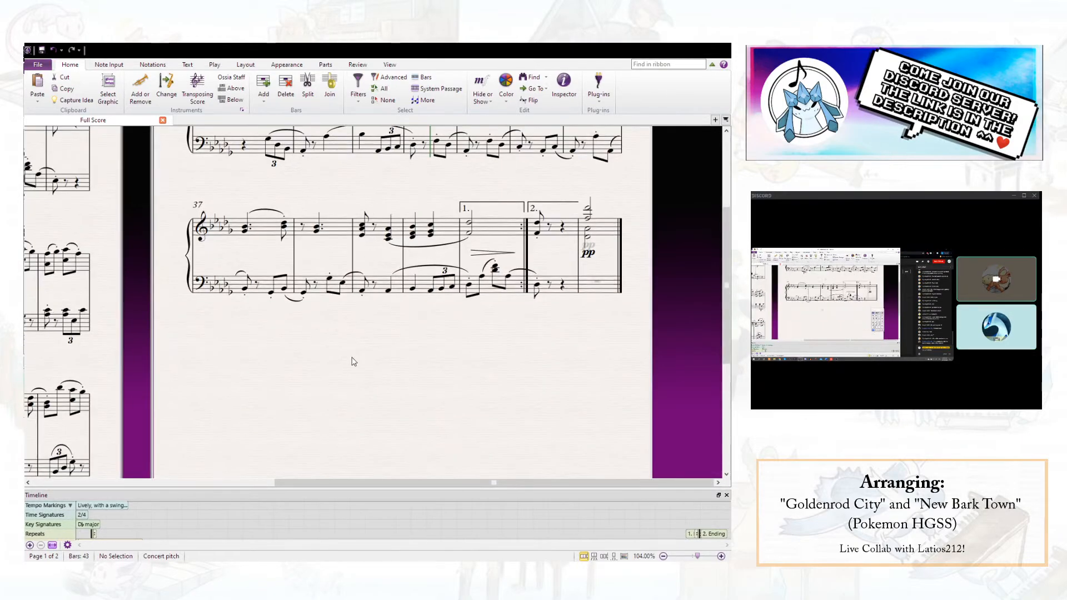
scroll(353, 345, "left", 8)
scroll(285, 324, "left", 4)
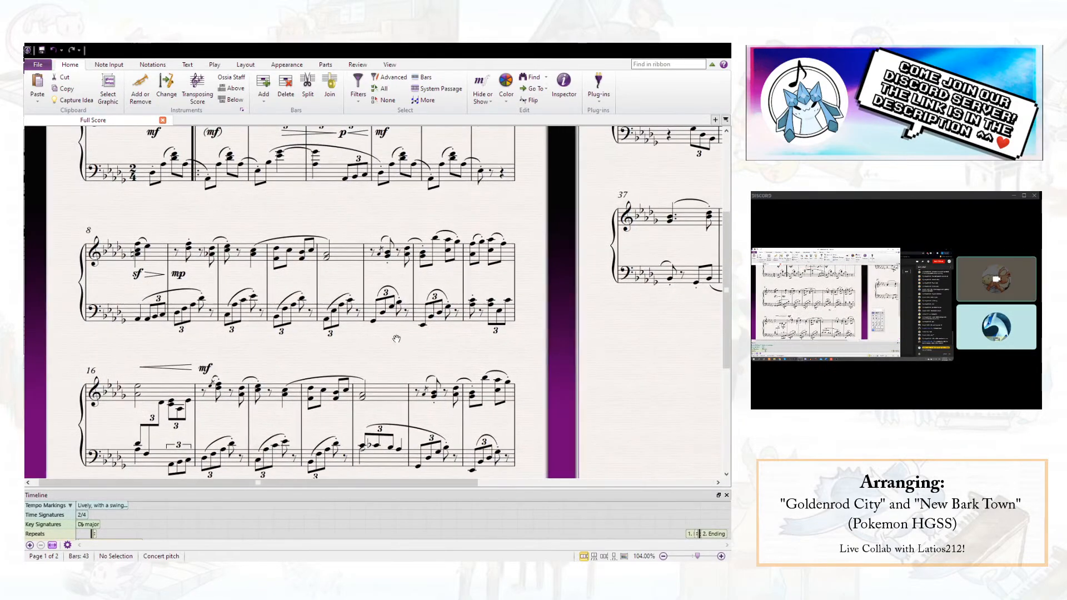
scroll(447, 228, "down", 6)
scroll(446, 228, "up", 9)
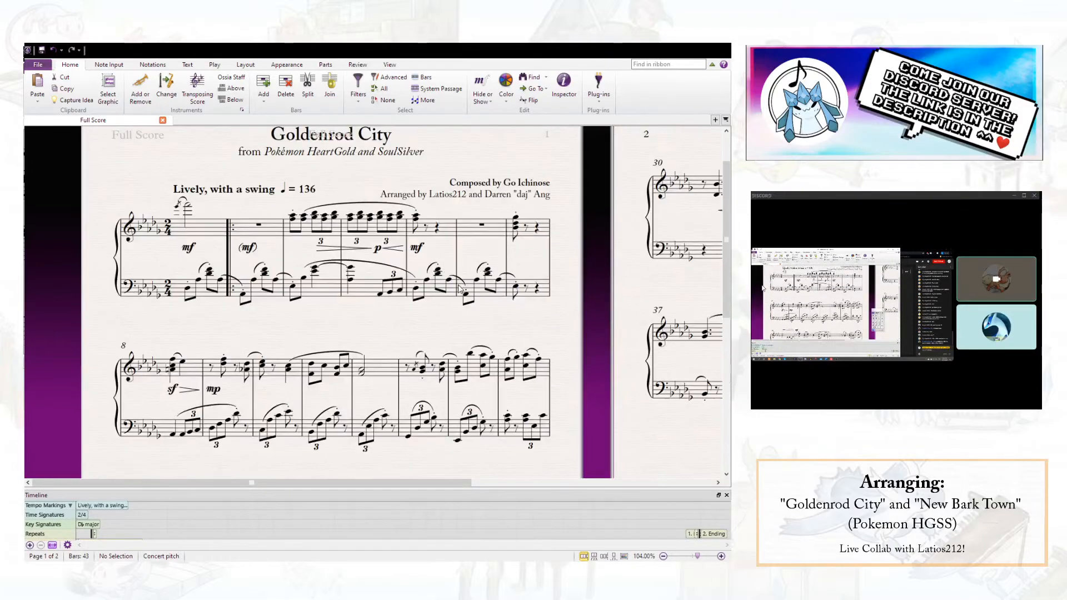
scroll(464, 323, "up", 2)
scroll(465, 323, "right", 4)
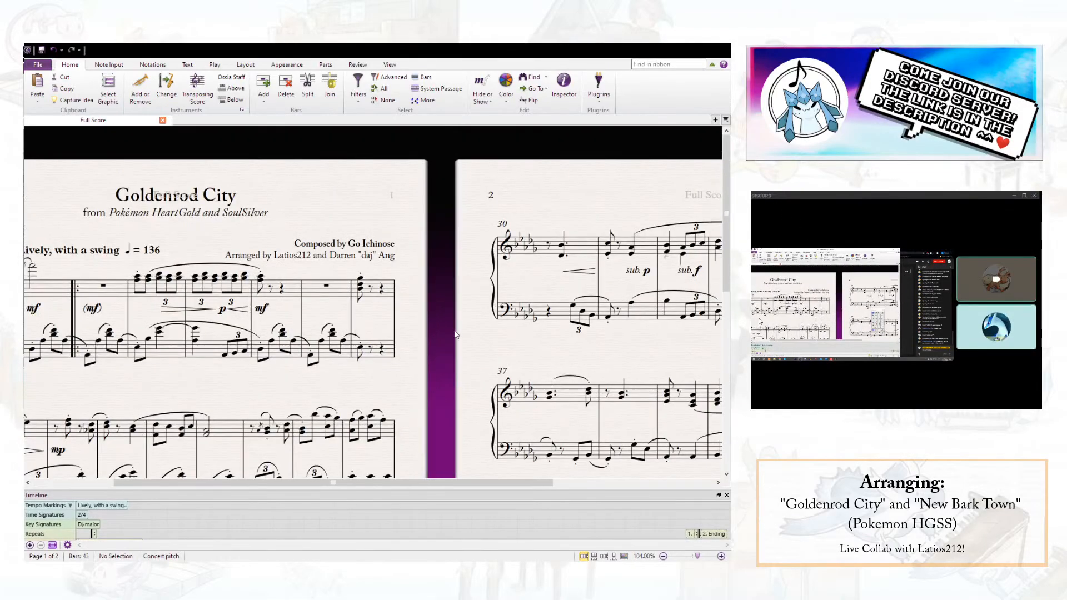
scroll(482, 353, "down", 2)
scroll(483, 353, "right", 8)
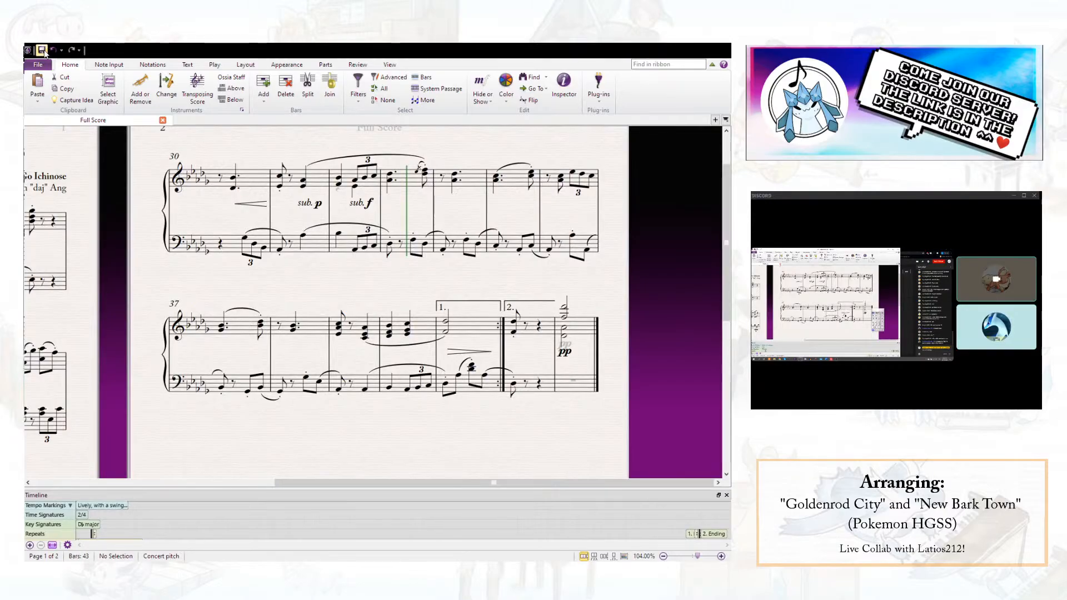
left_click(215, 65)
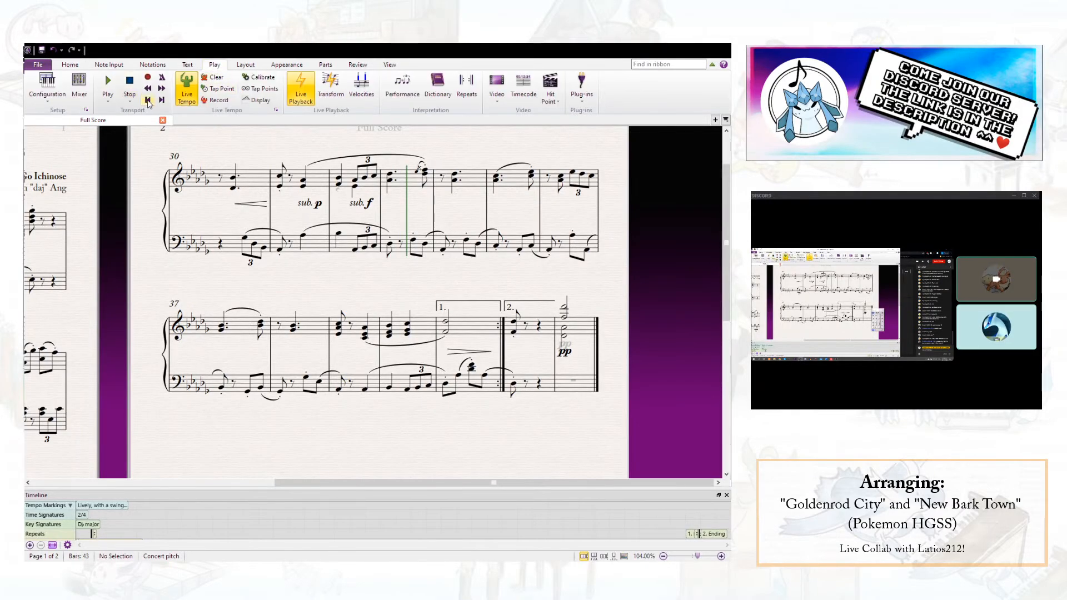
left_click(108, 82)
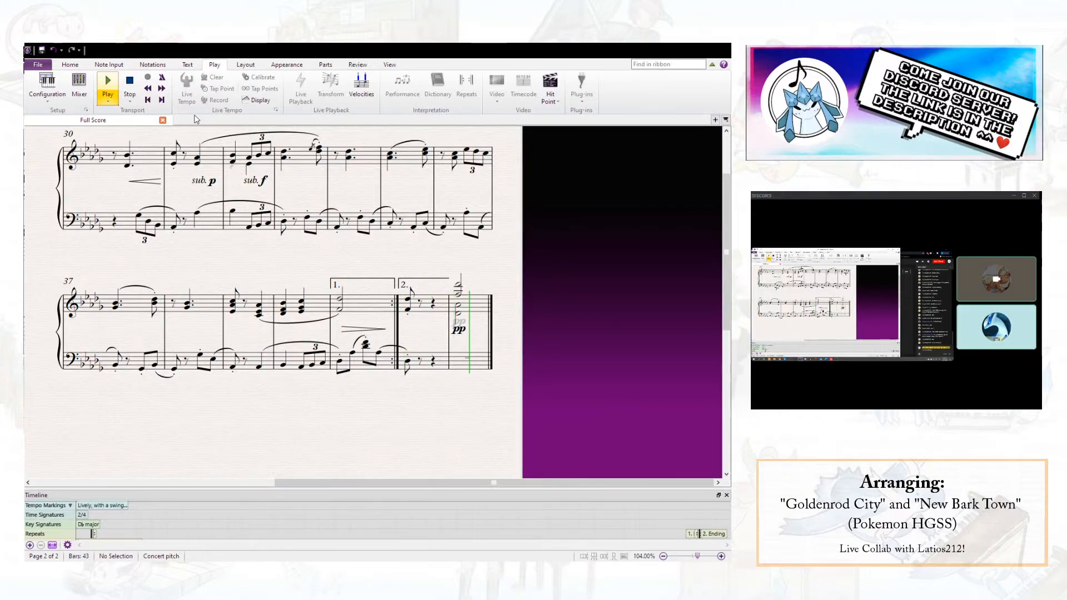
- Shorten the right-hand chord in first-ending bar 41 to a quarter note followed by a quarter rest
left_click(340, 301)
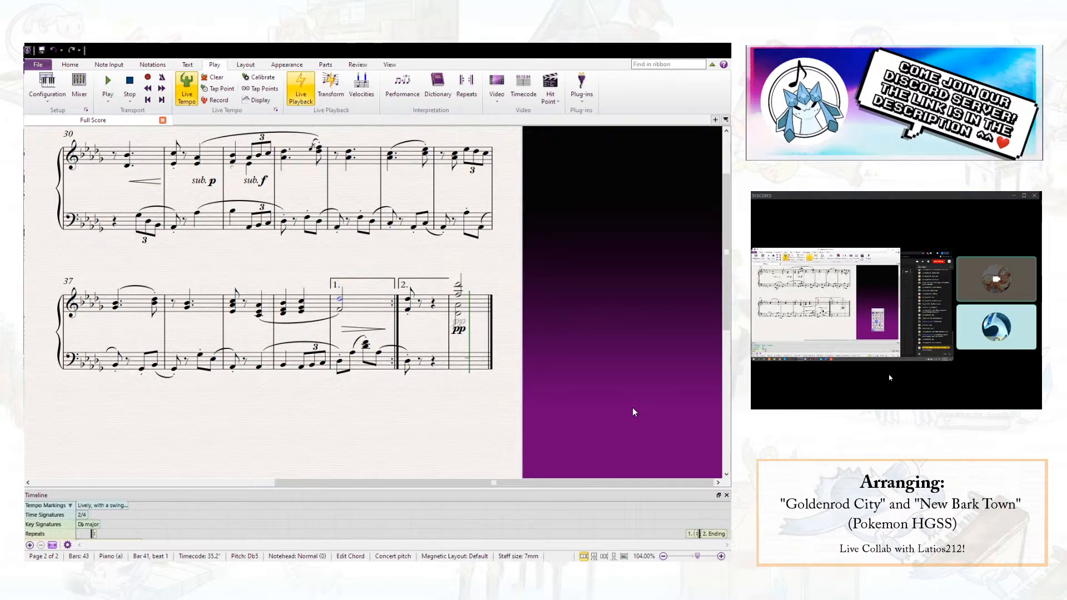
key("5")
key("Escape")
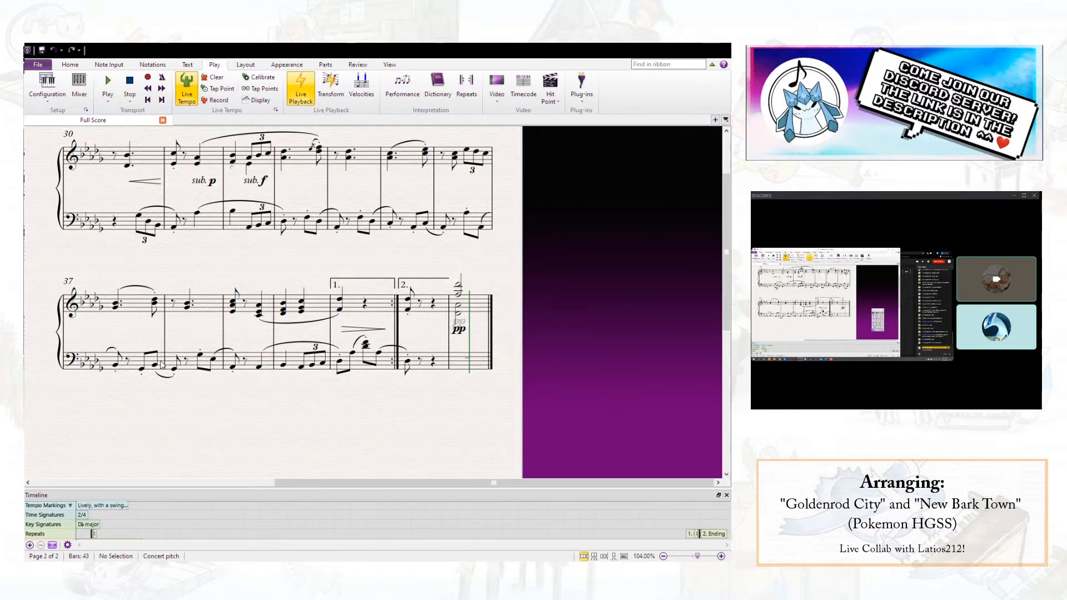
- Raise the left-hand notes on beat 2 of bars 35 and 37 by an octave
left_click(142, 369)
left_click(413, 227, "ctrl")
key("ctrl+Up")
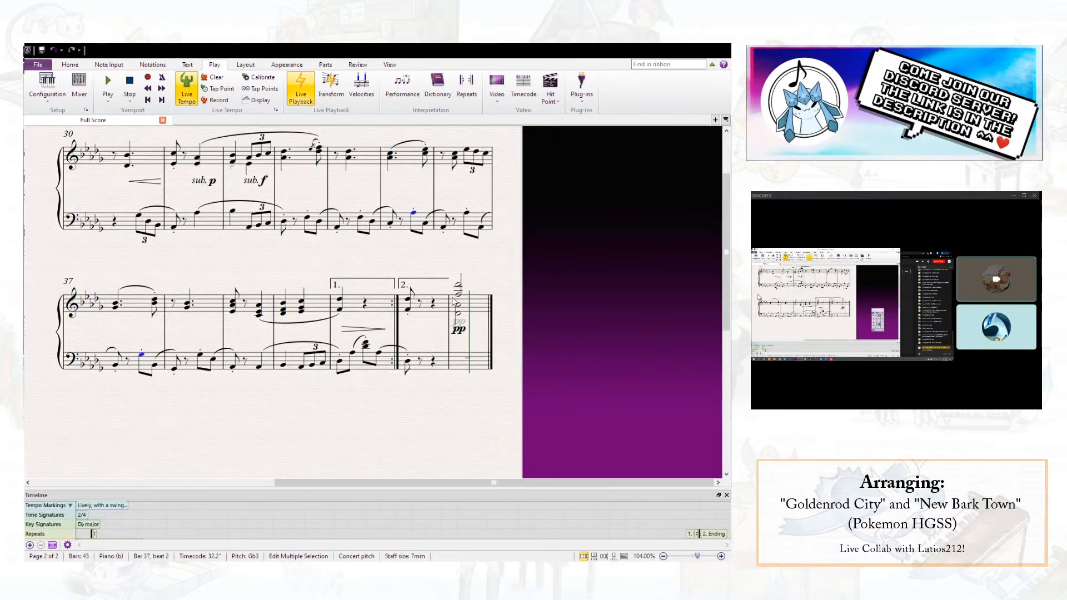
key("Escape")
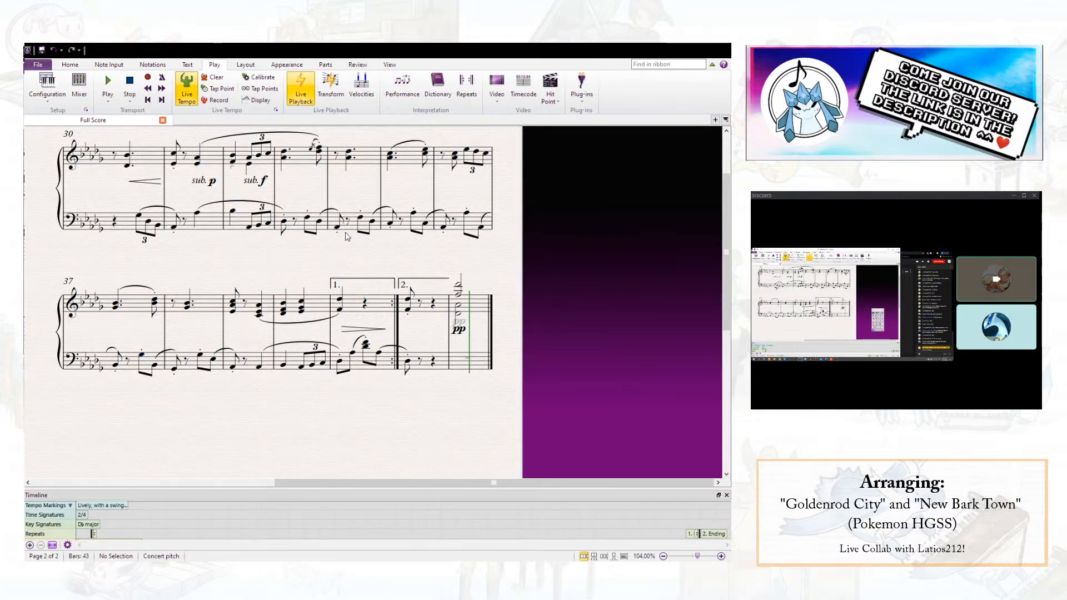
- Play the passage from bar 33 through bar 37 to check the raised left-hand notes
left_click(286, 222)
key("p")
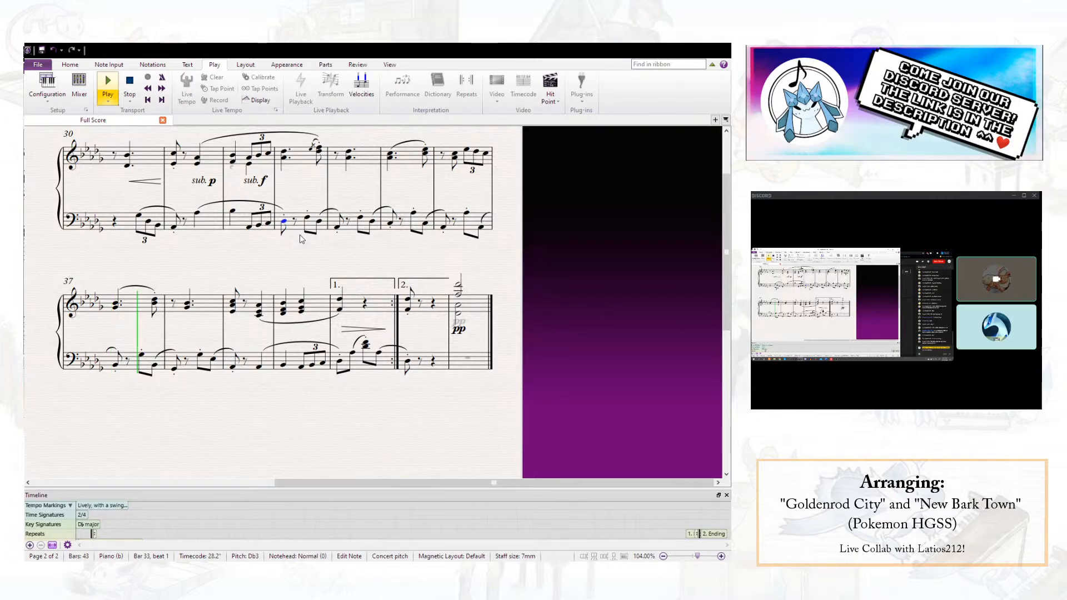
key("space")
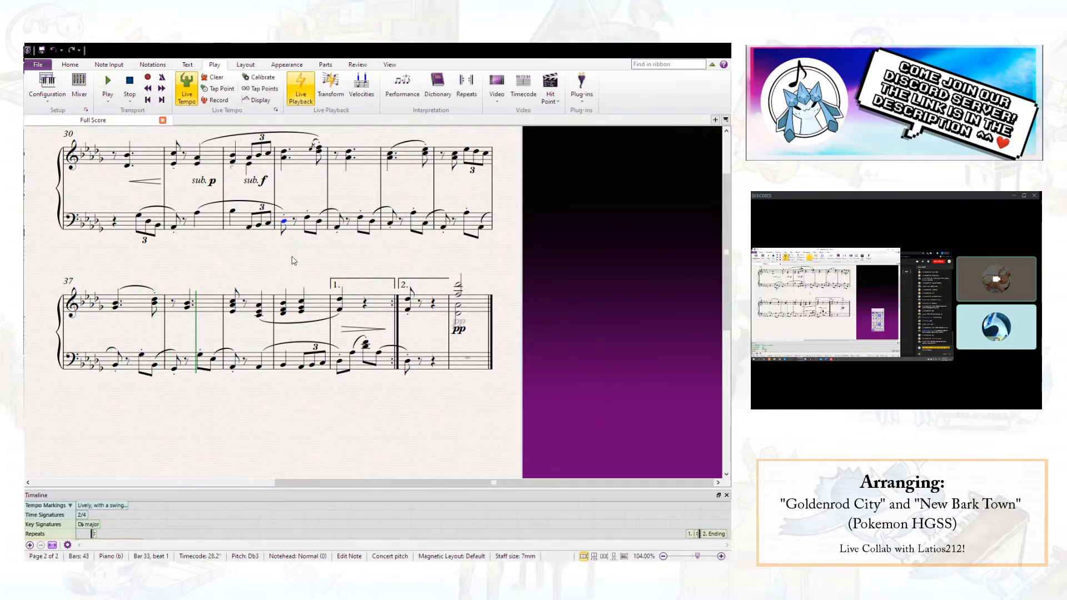
- Open the export options for the Goldenrod City score and choose an export format
left_click_drag(294, 257, 476, 252)
left_click(38, 65)
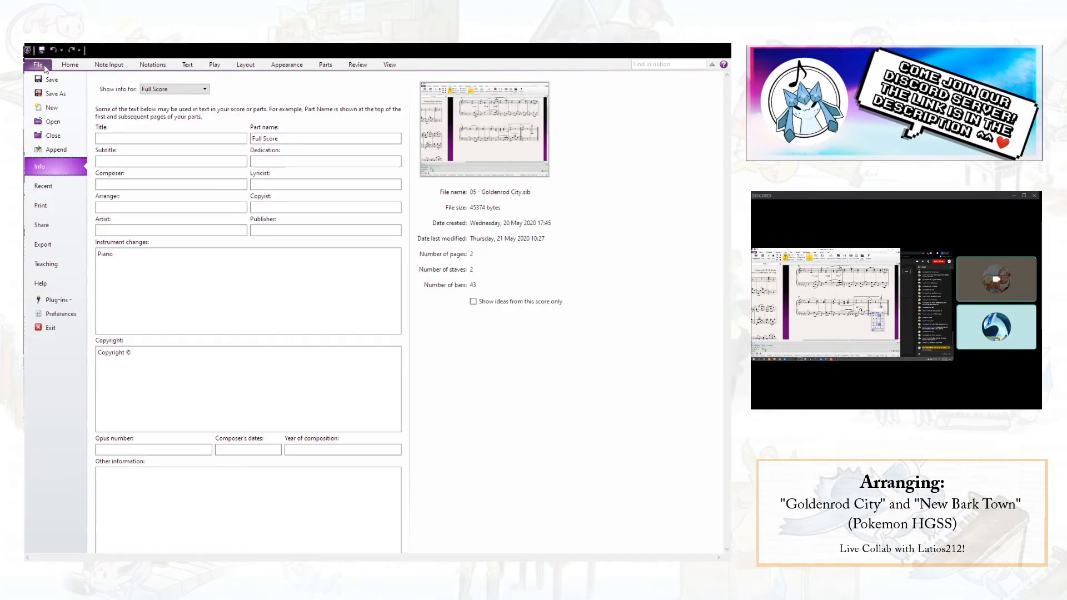
left_click(42, 244)
left_click(140, 163)
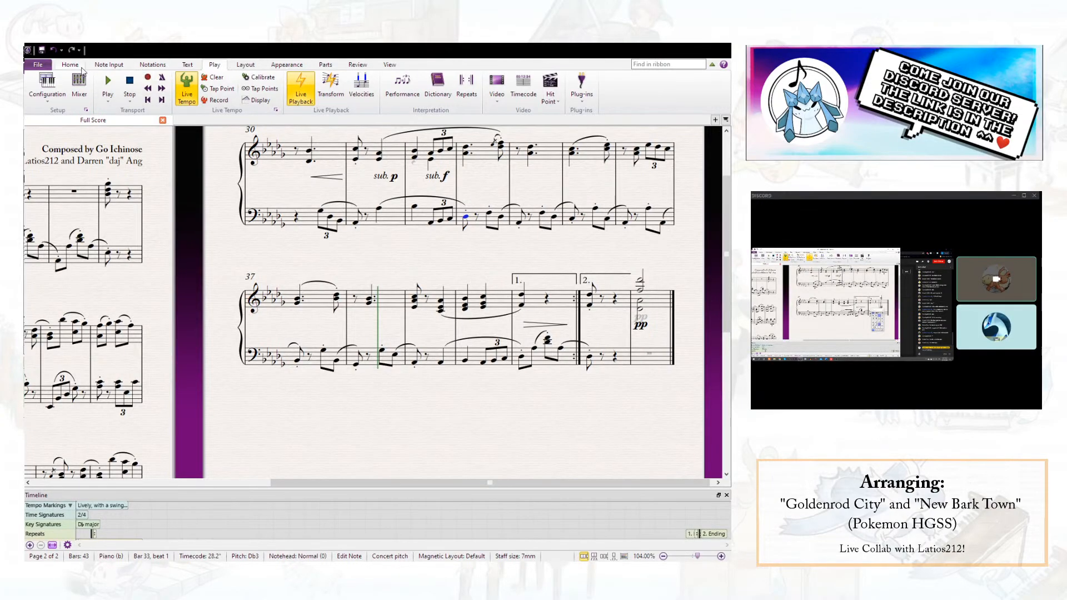
- Switch to the D major piano score marked "Laid back" and look through its first page
left_click(39, 65)
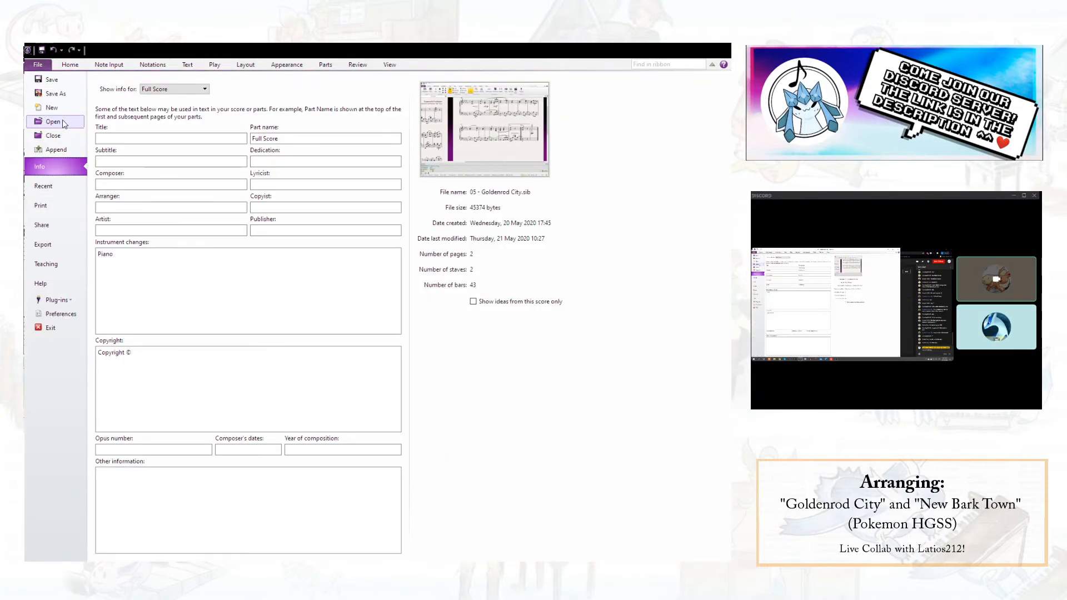
key("Escape")
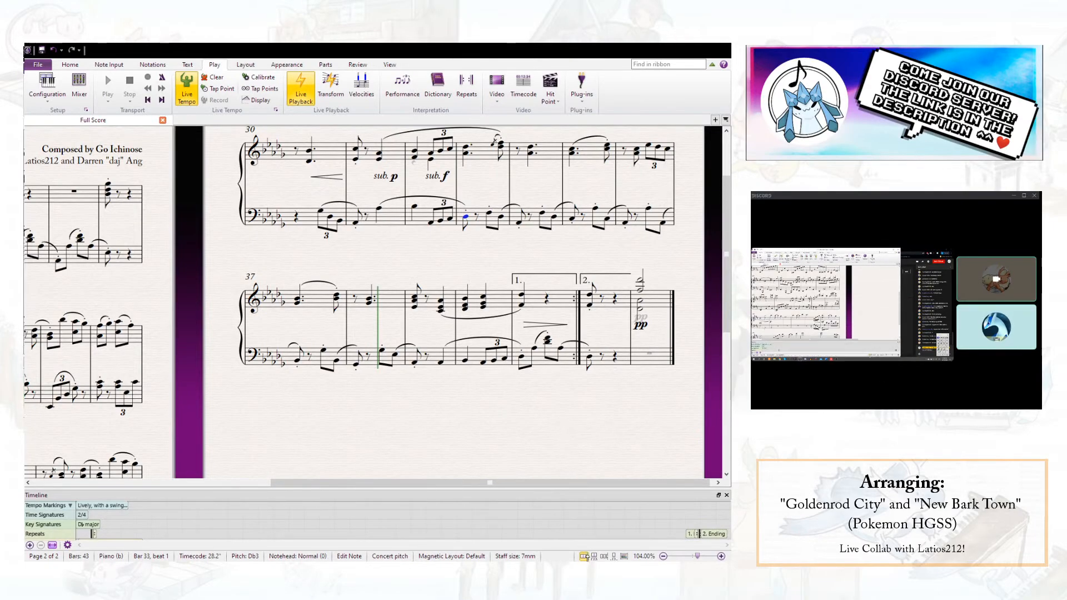
left_click(439, 340)
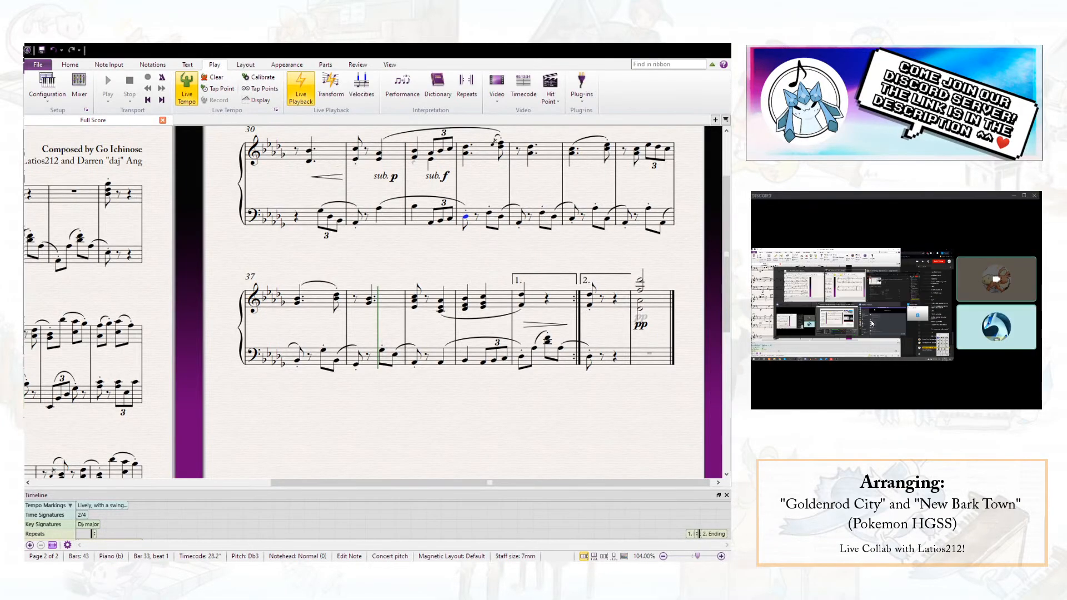
left_click(492, 267)
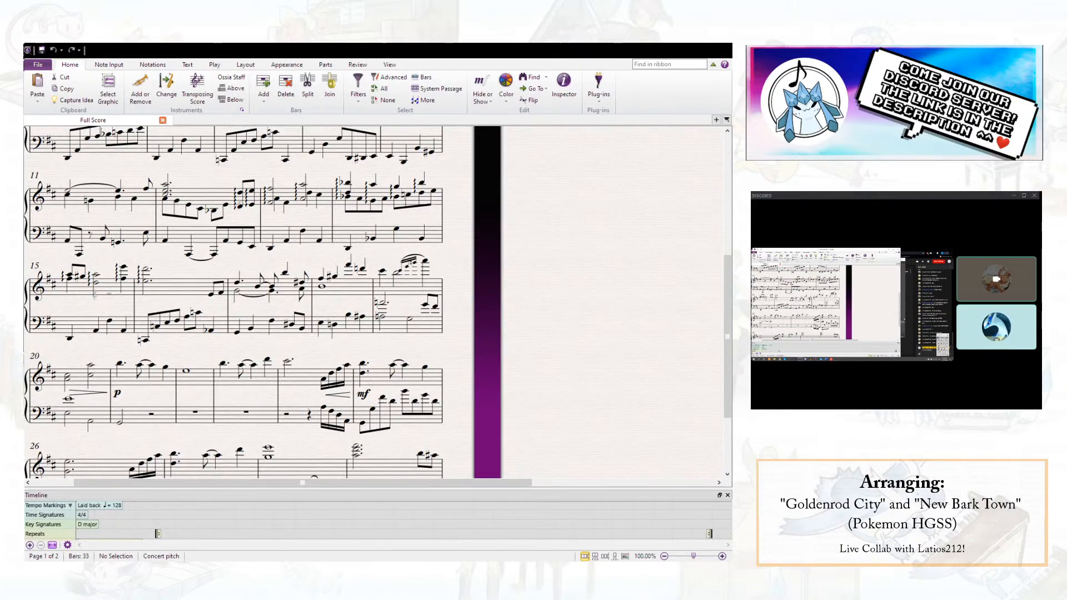
left_click_drag(550, 253, 728, 346)
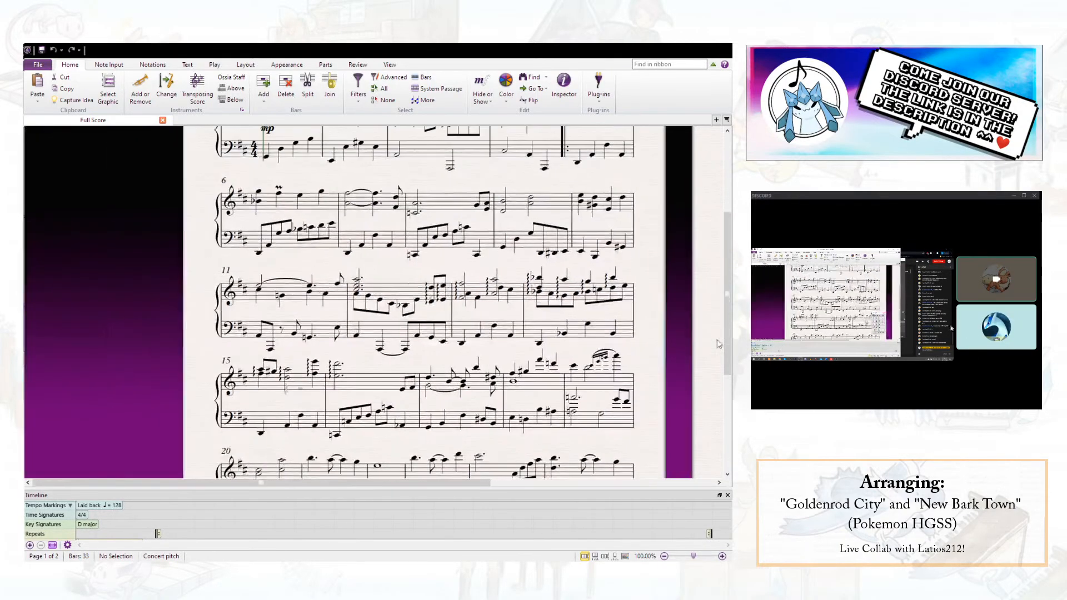
left_click_drag(517, 154, 550, 300)
left_click_drag(565, 345, 459, 301)
scroll(394, 292, "down", 5)
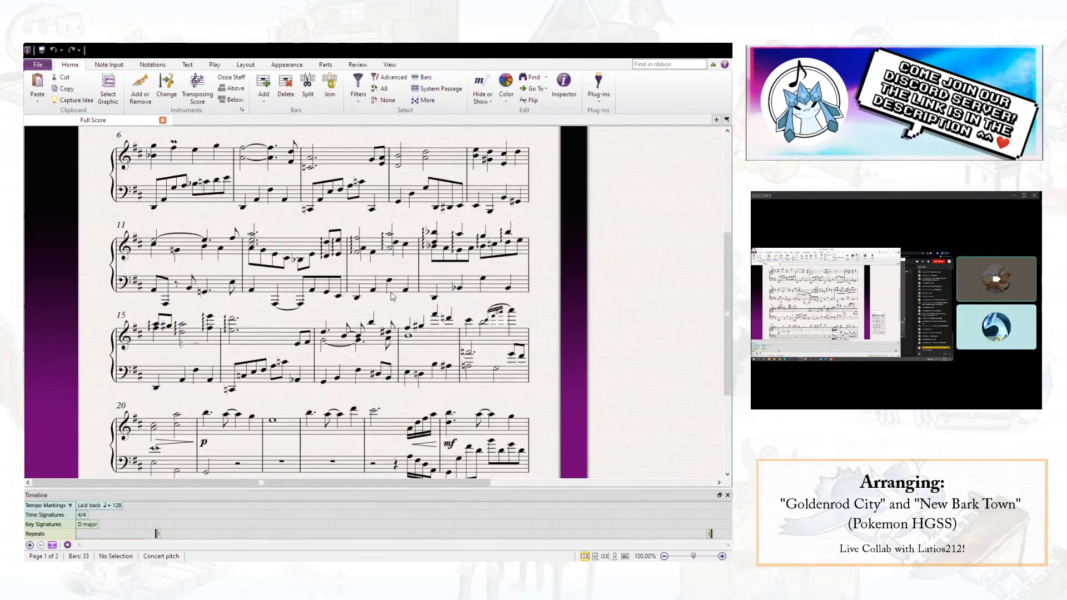
- Play the New Bark Town score from bar 1 through its last bars to hear the whole arrangement
scroll(391, 297, "down", 4)
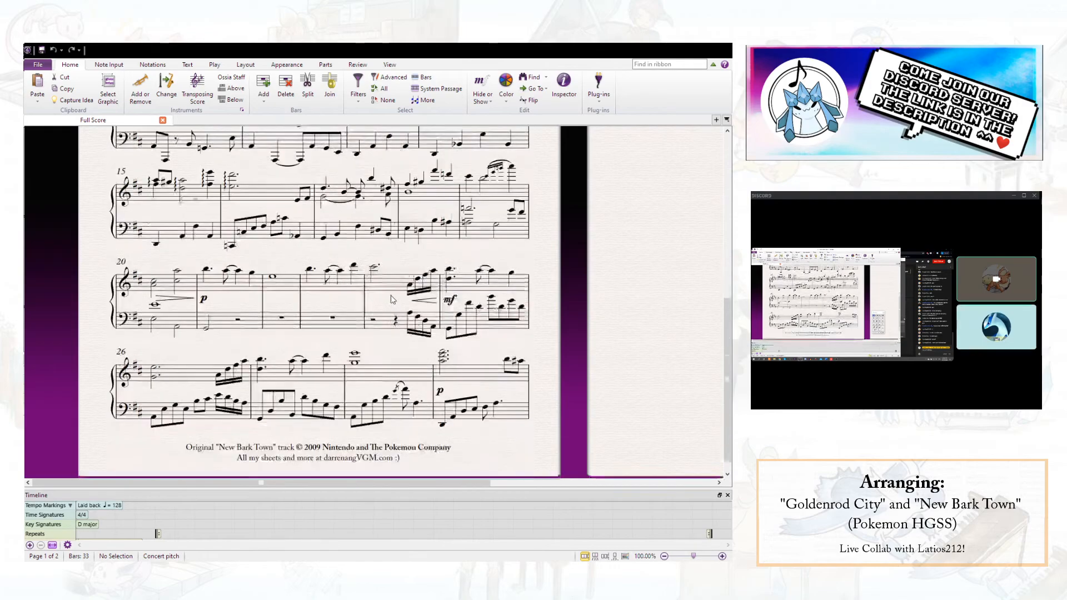
scroll(437, 318, "up", 10)
left_click_drag(600, 245, 290, 283)
left_click_drag(340, 318, 648, 324)
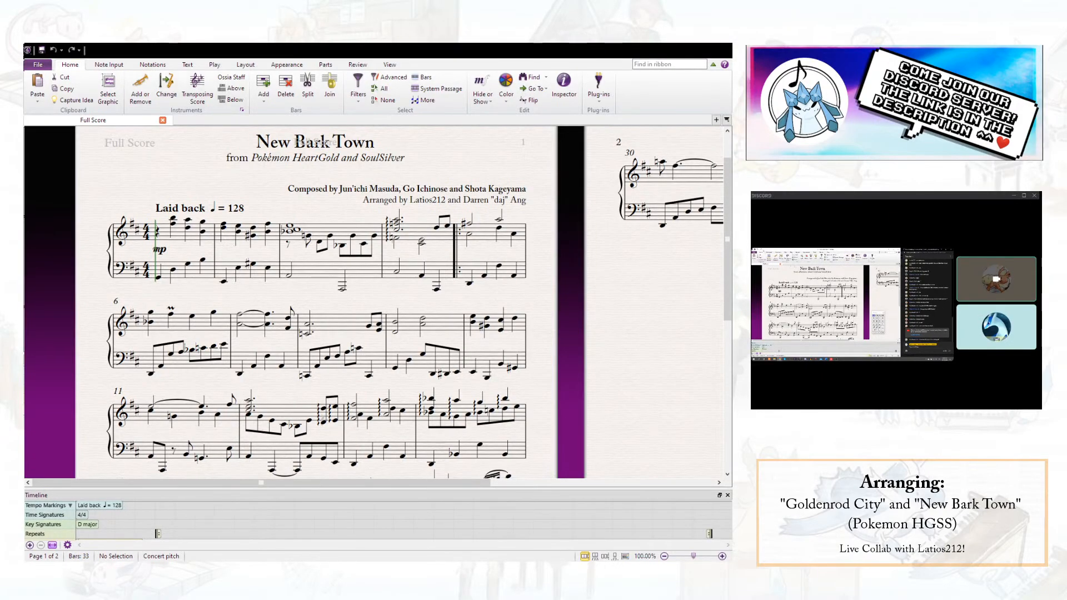
left_click(160, 233)
scroll(160, 233, "up", 1)
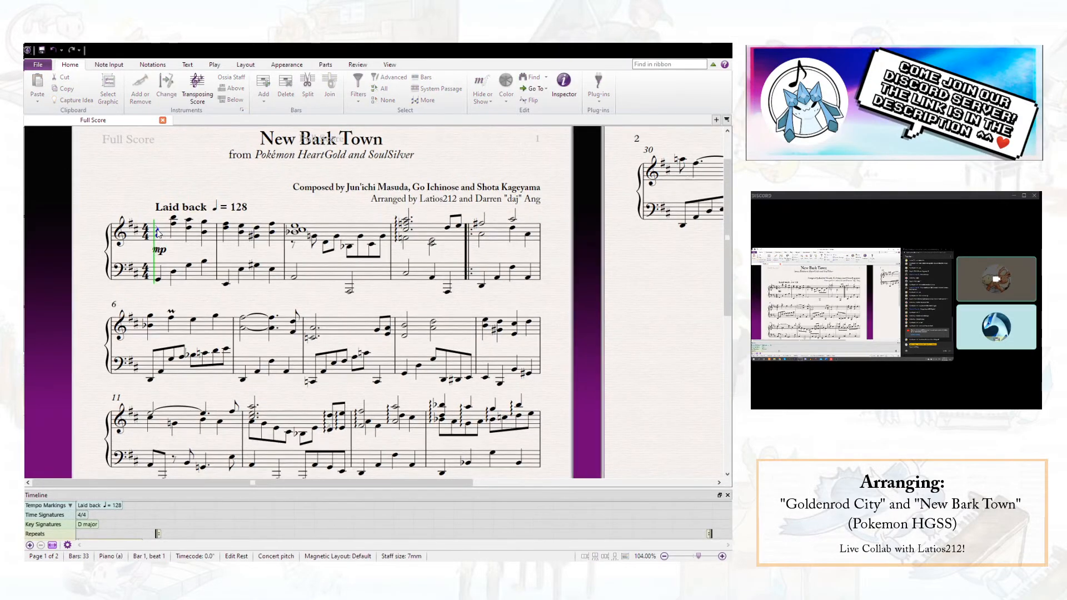
key("space")
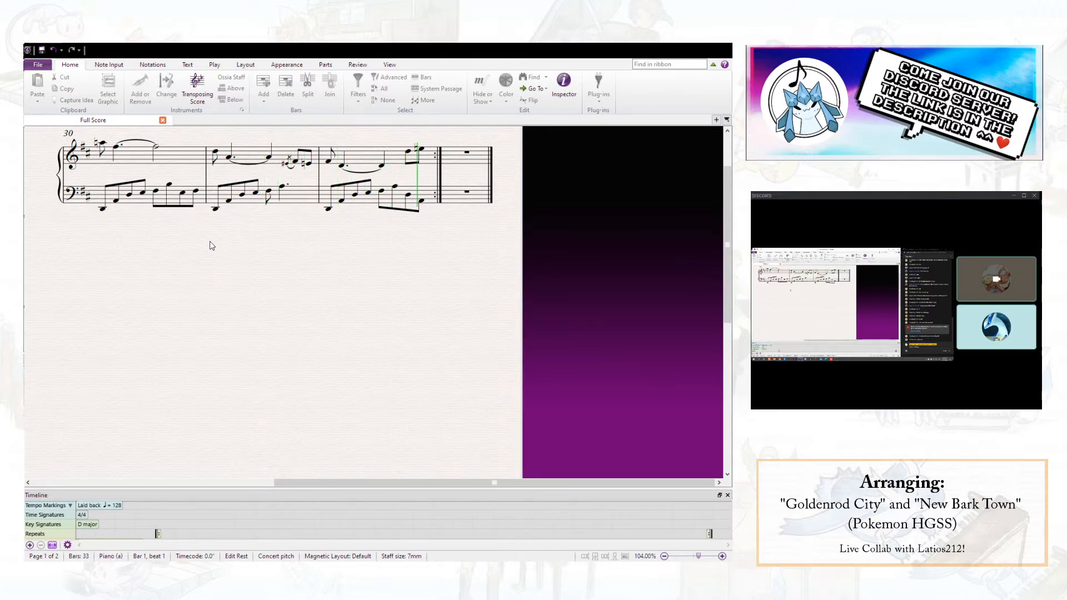
key("space")
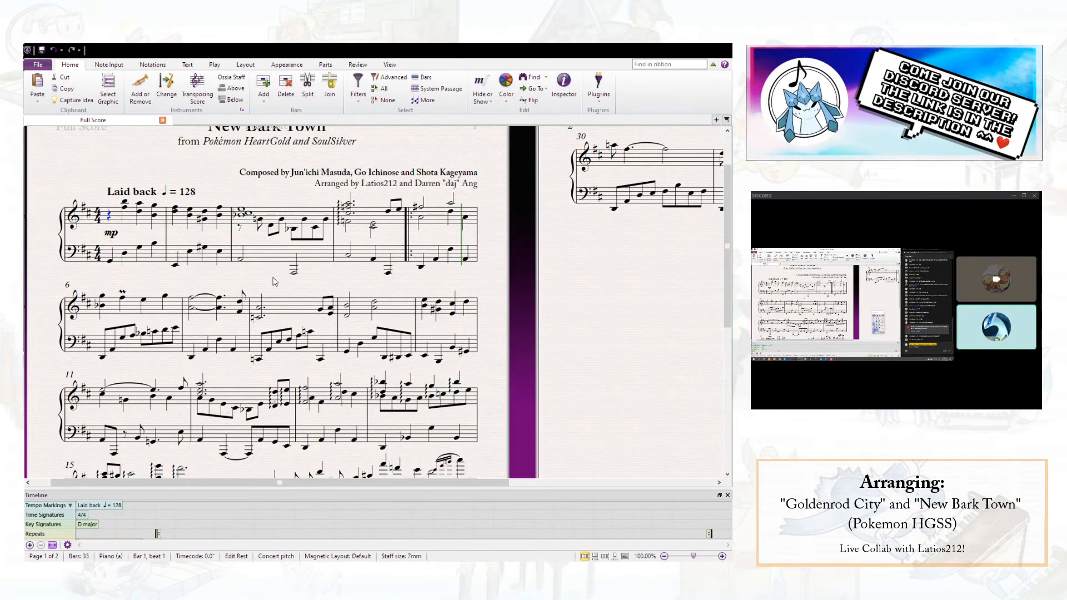
key("Escape")
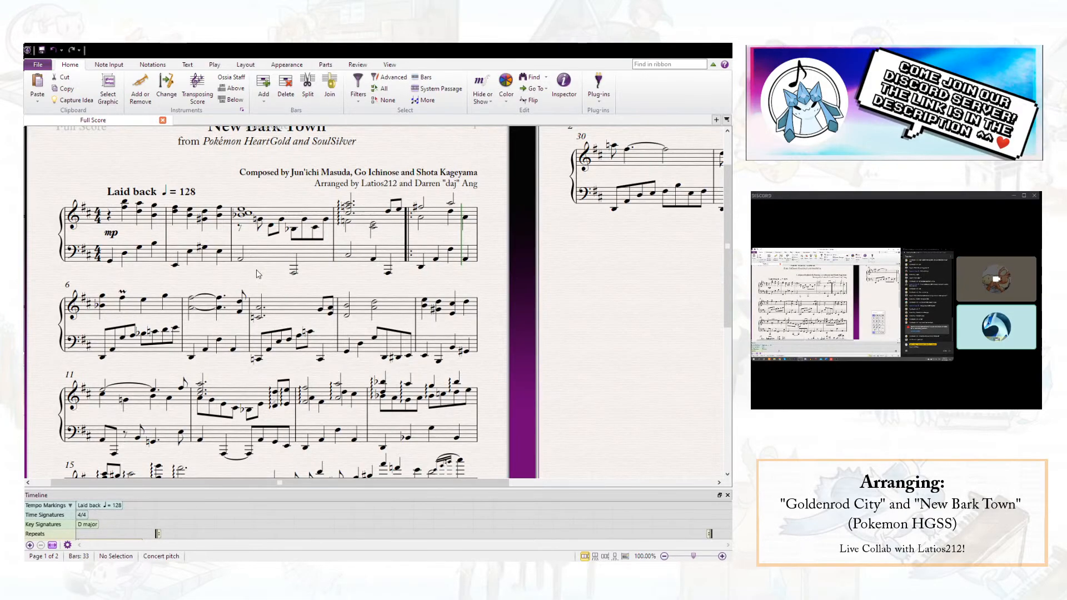
- Lower the G on the second eighth note of bar 3 in the right-hand staff by an octave to G3
left_click(190, 256)
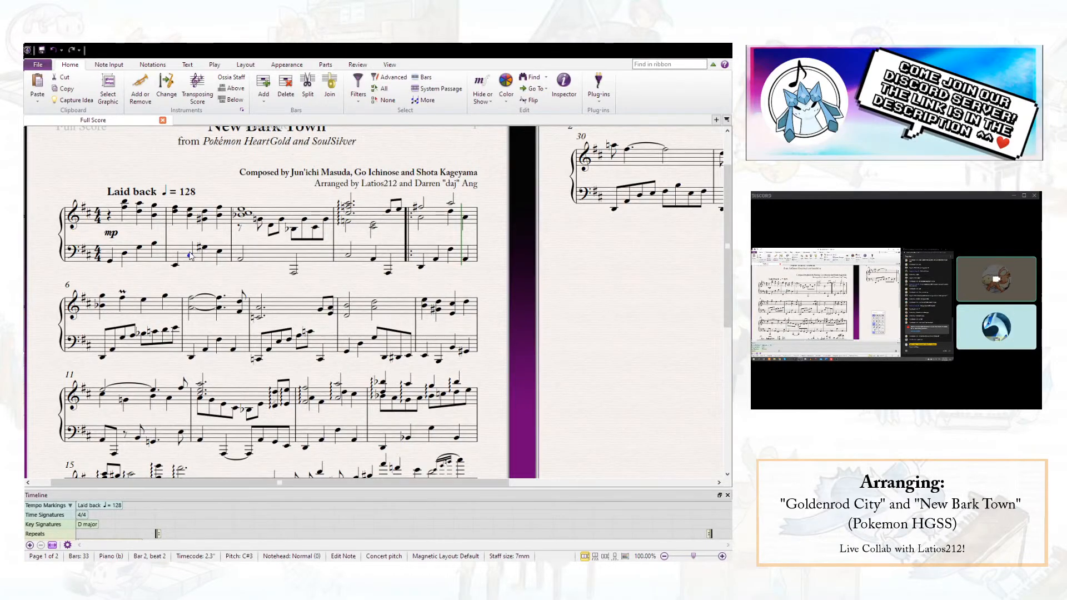
left_click(216, 284)
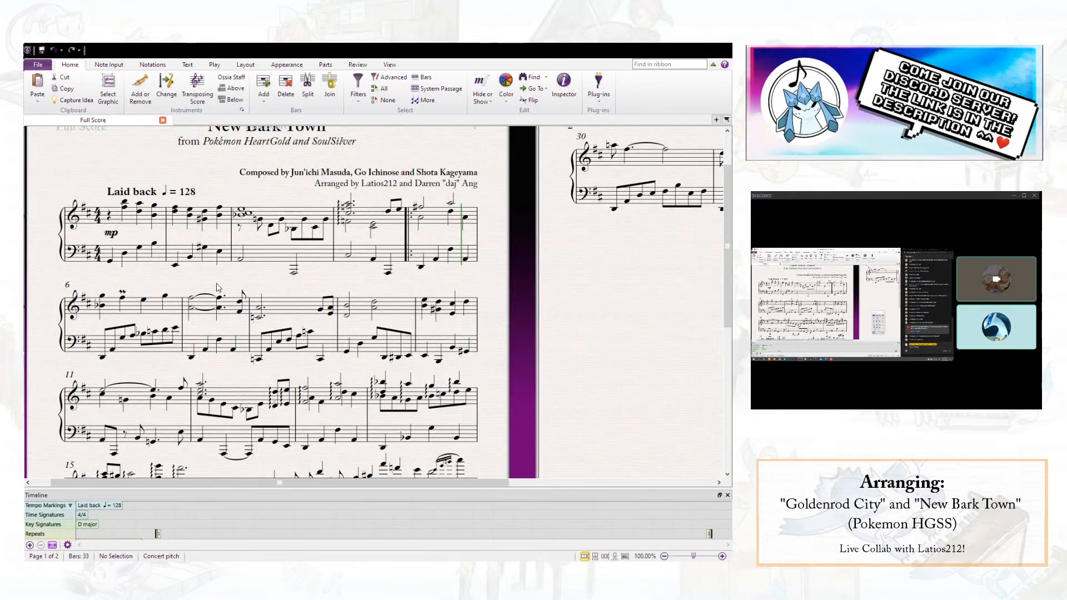
left_click(260, 221)
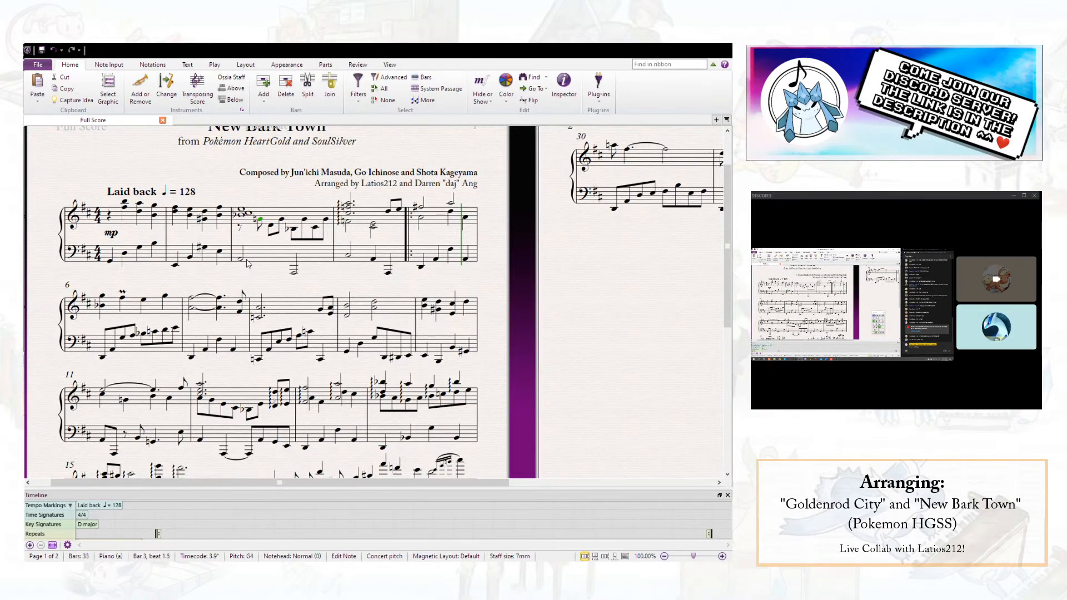
left_click(251, 237)
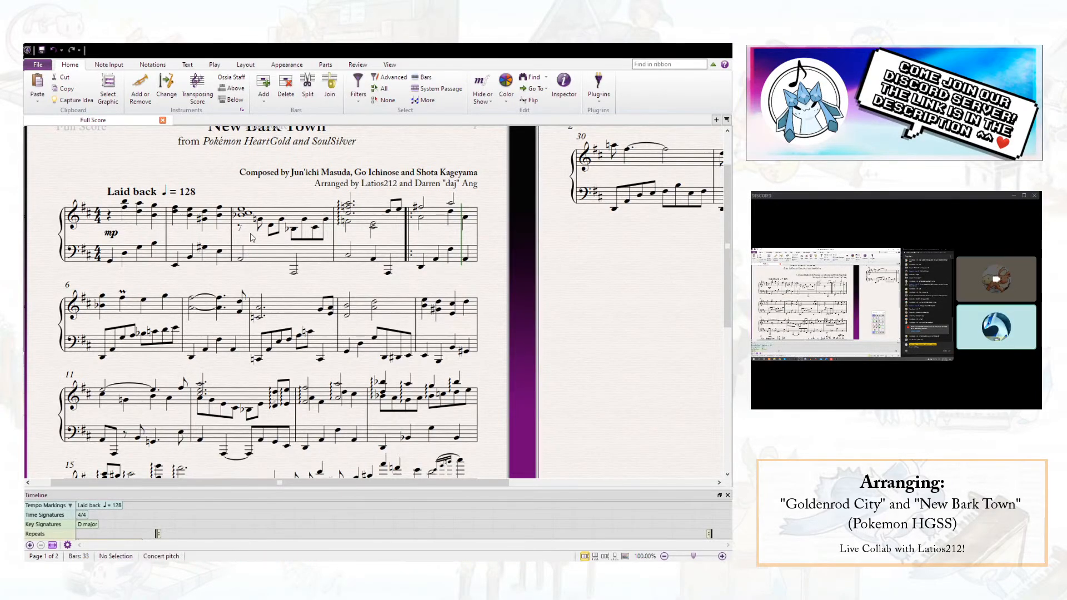
left_click(270, 226)
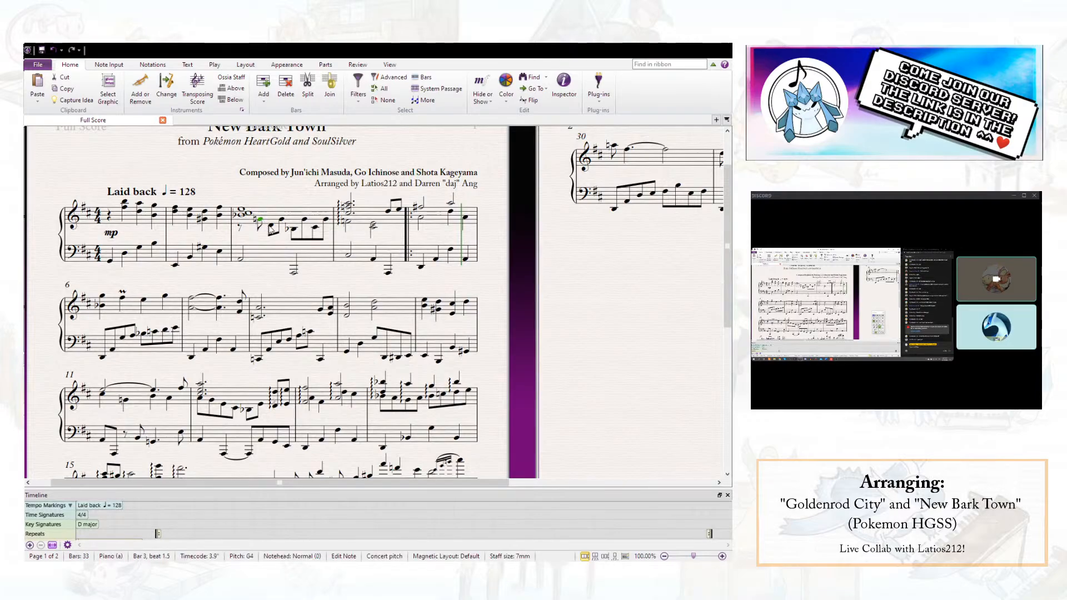
left_click(265, 230)
left_click(260, 232)
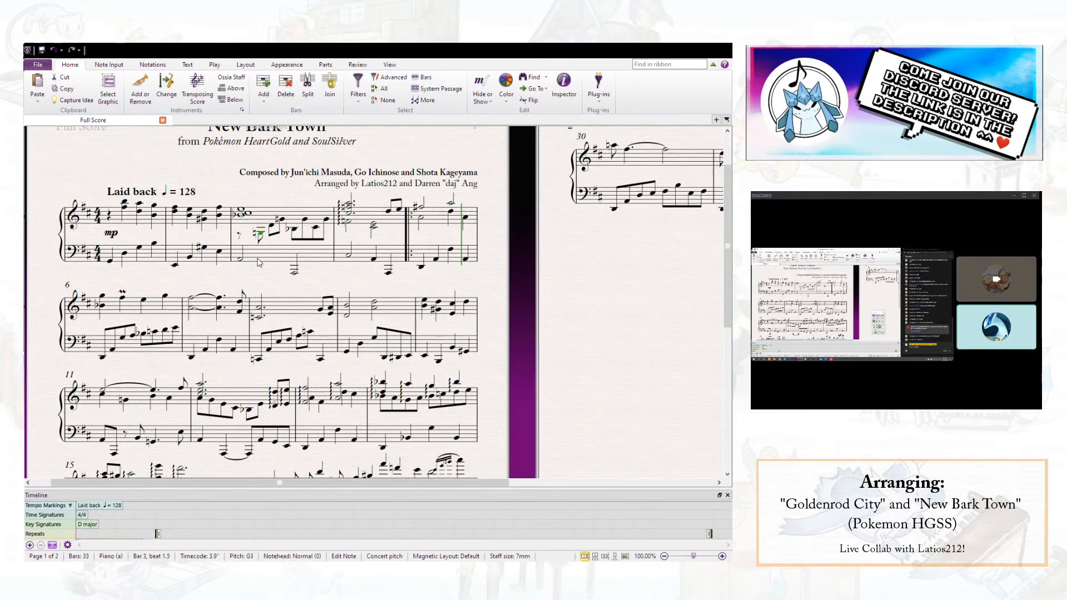
- Move the G3 at beat 1.5 of bar 3 cross-staff onto the left-hand staff below
left_click(245, 65)
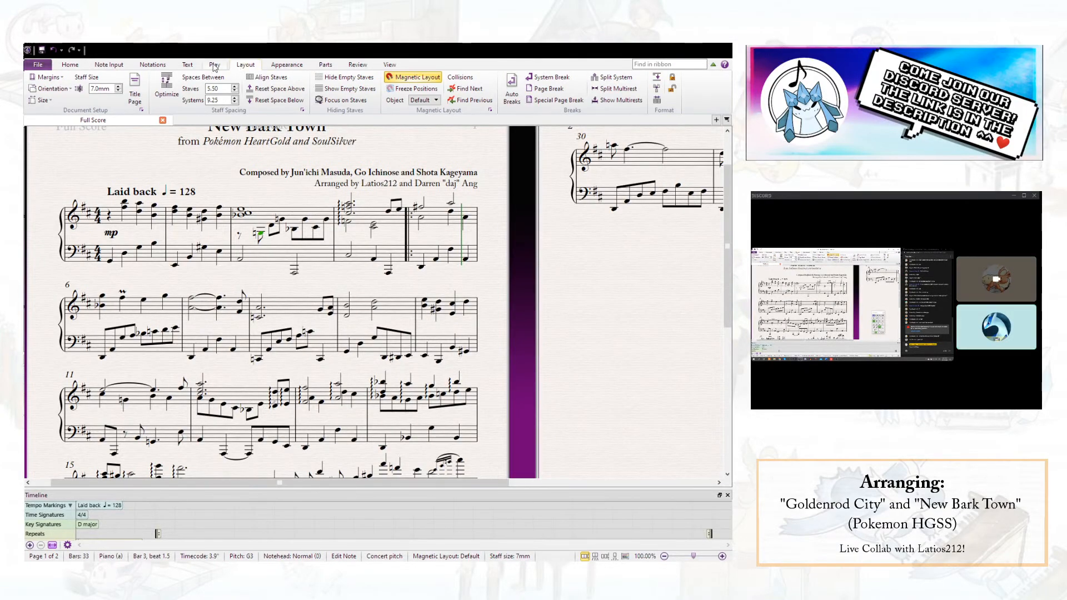
left_click(154, 65)
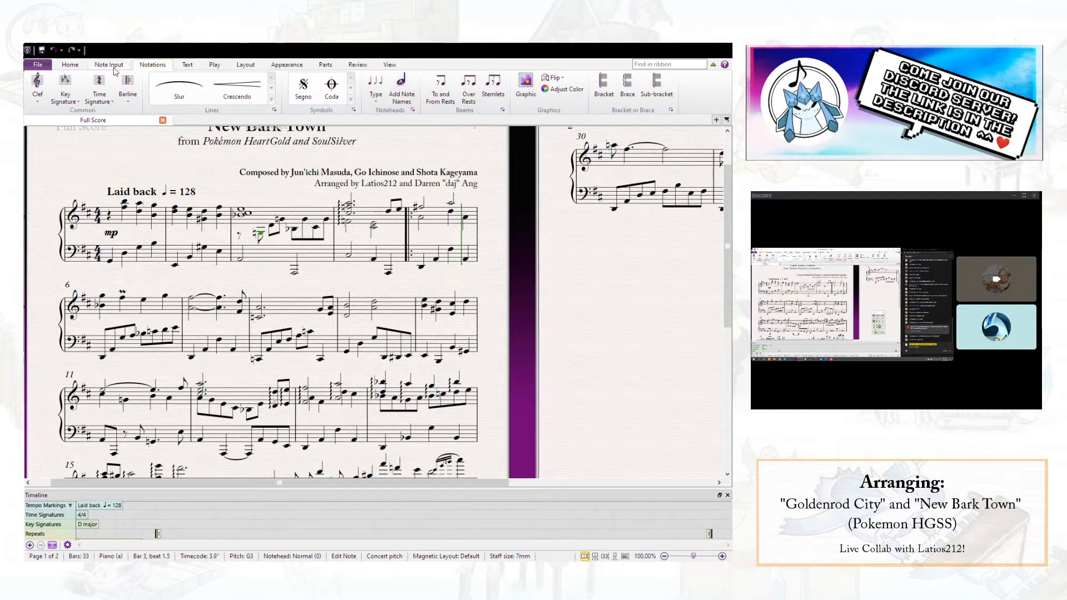
left_click(115, 65)
left_click(460, 83)
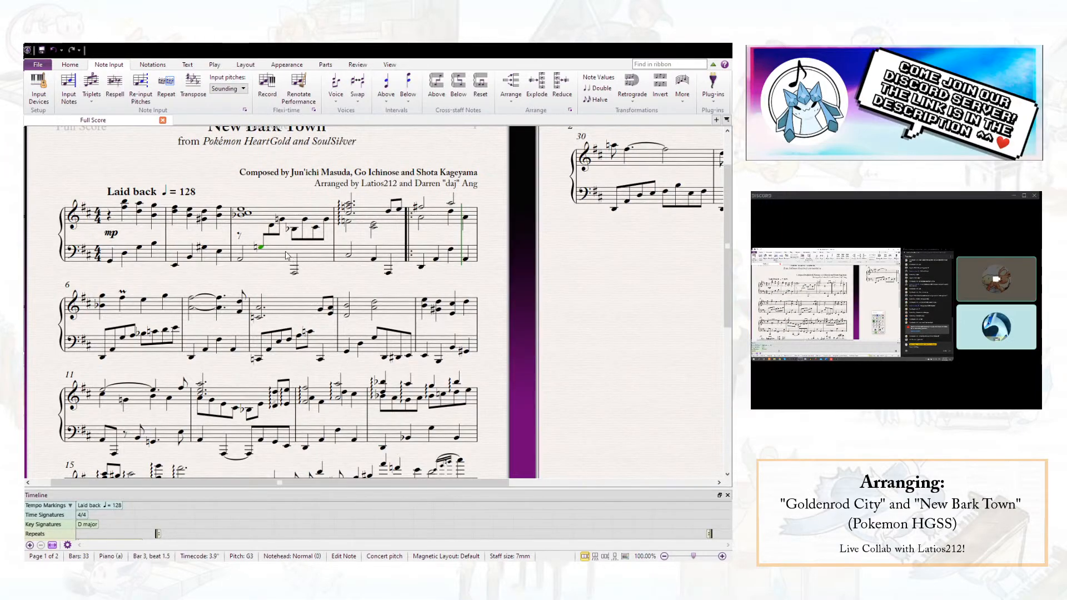
key("Escape")
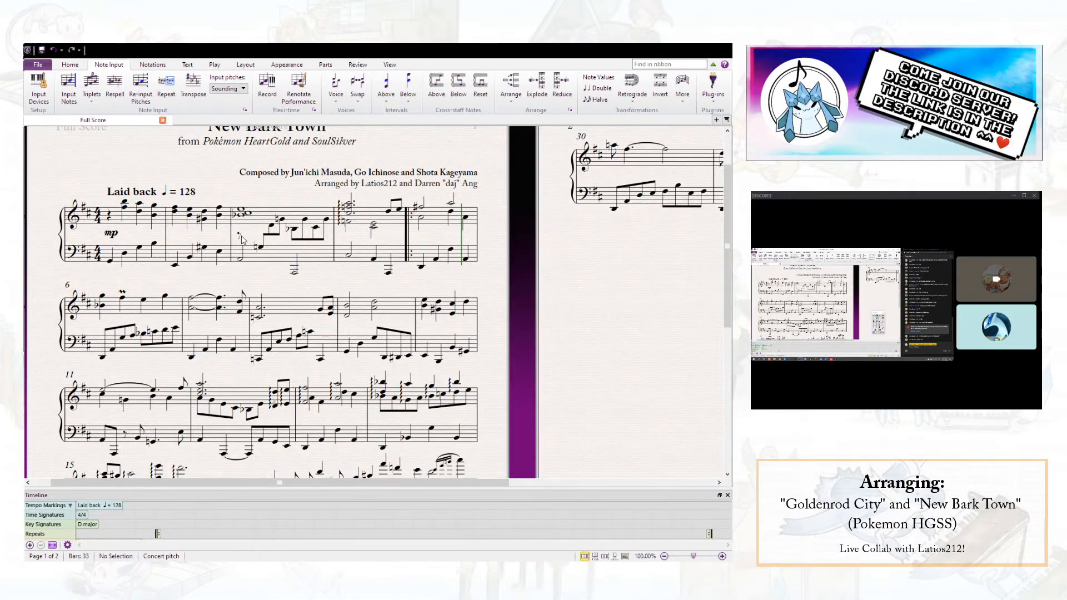
- Play the passage from the start of bar 3 into bar 4 to check the cross-staff note
left_click(240, 257)
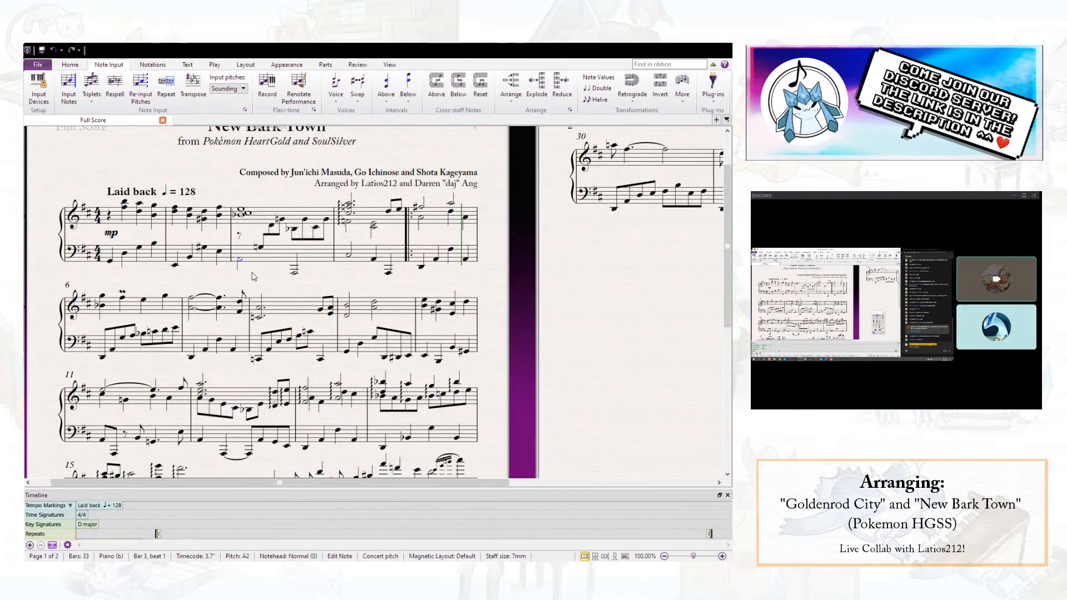
left_click(243, 218)
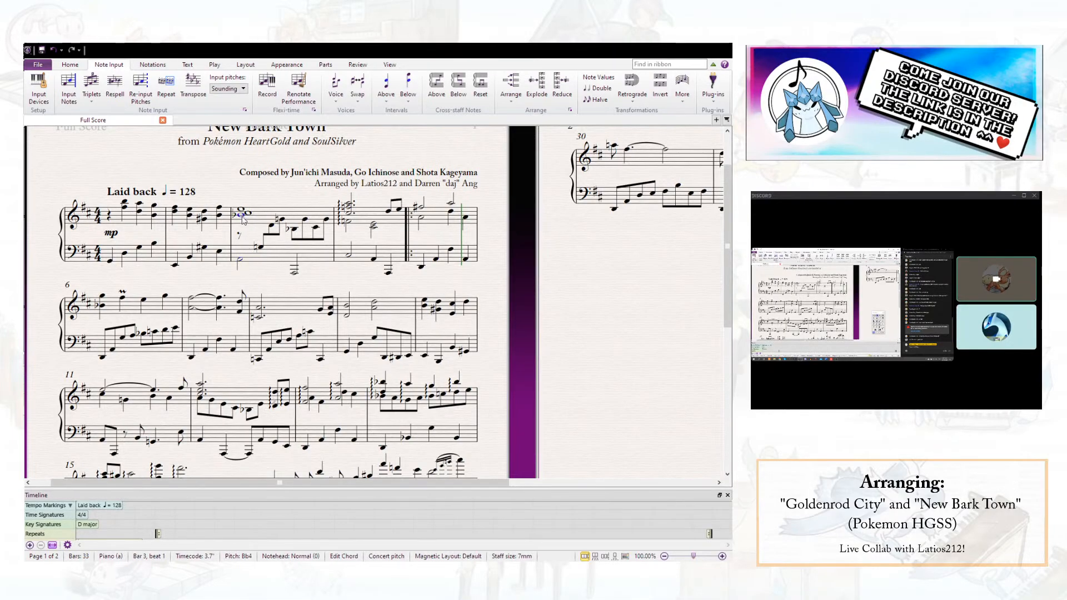
scroll(250, 243, "up", 1)
key("p")
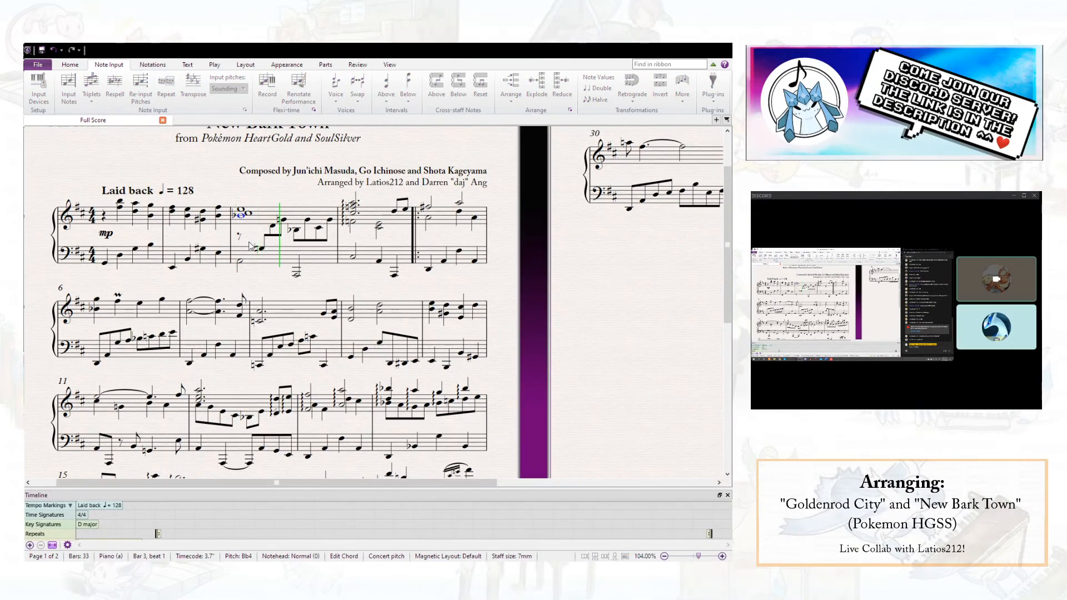
scroll(250, 248, "down", 1)
key("Escape")
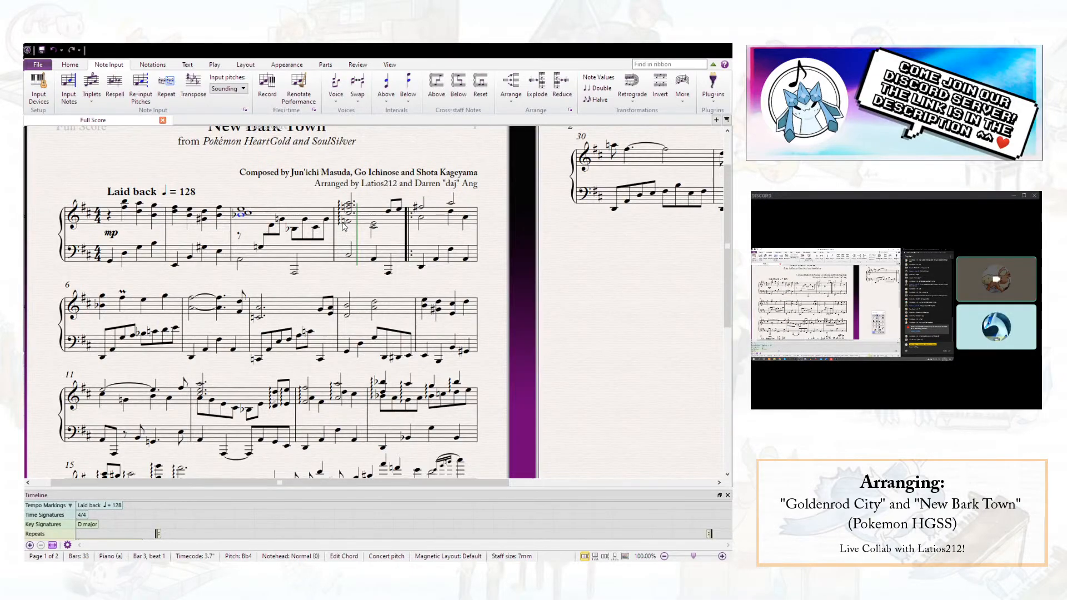
- Audition the lower right-hand notes in the second half of bar 3 and in bar 4
left_click(317, 228)
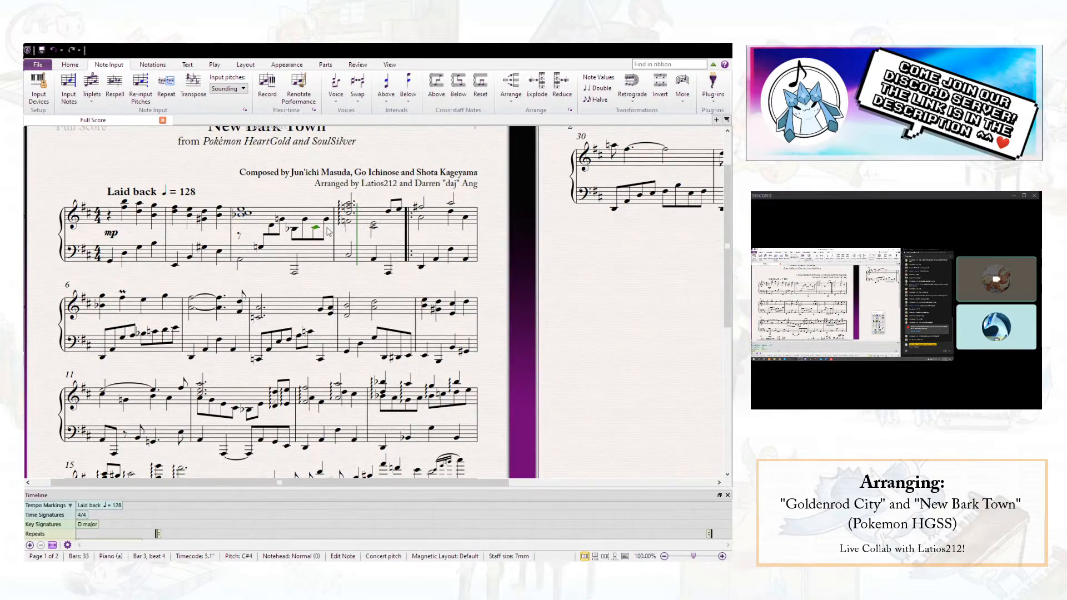
left_click(348, 222)
left_click(374, 224)
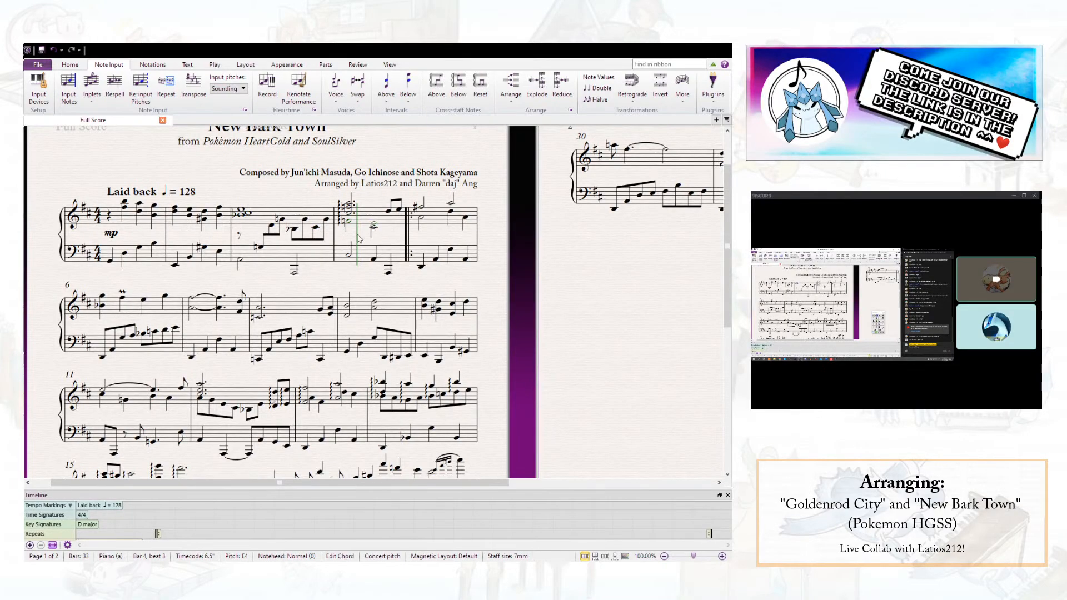
key("Escape")
left_click(295, 229)
left_click(348, 222)
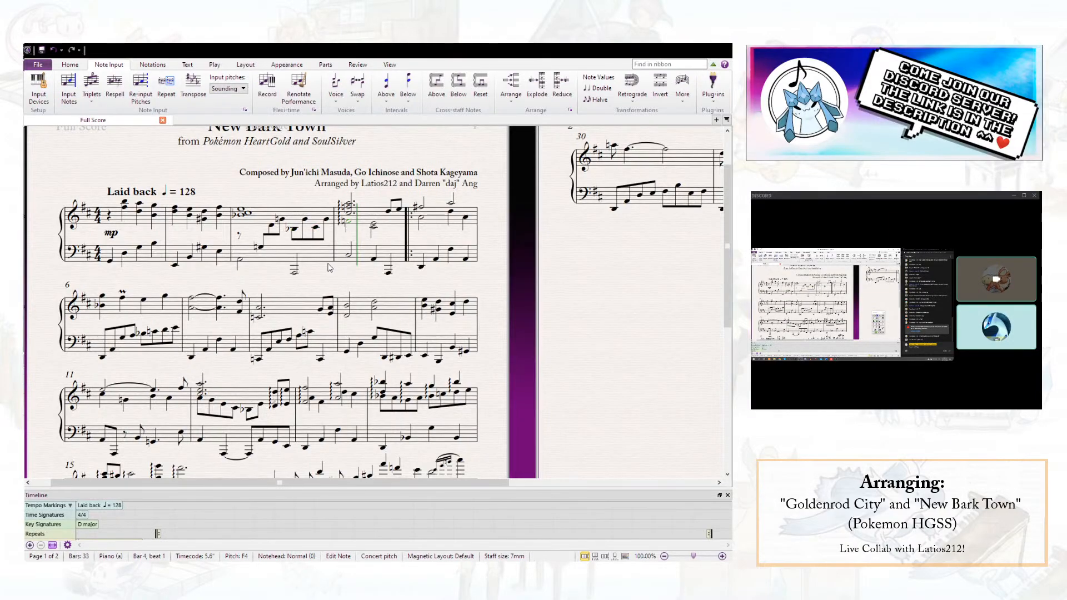
- Select the left-hand and lower right-hand notes on beat 3 of bar 3 and play from there
left_click(294, 272)
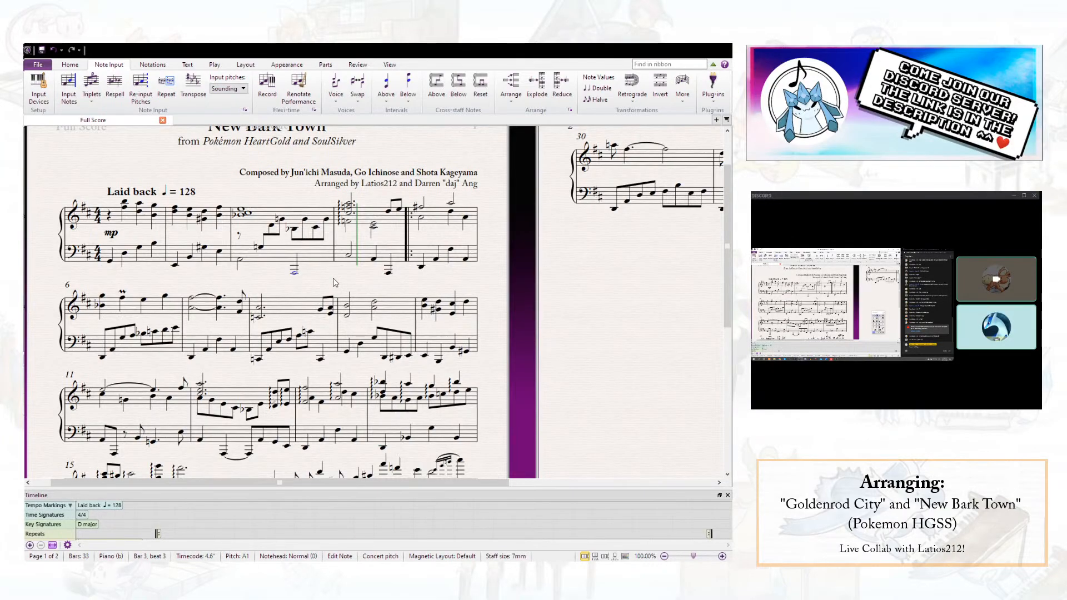
left_click(293, 228, "ctrl")
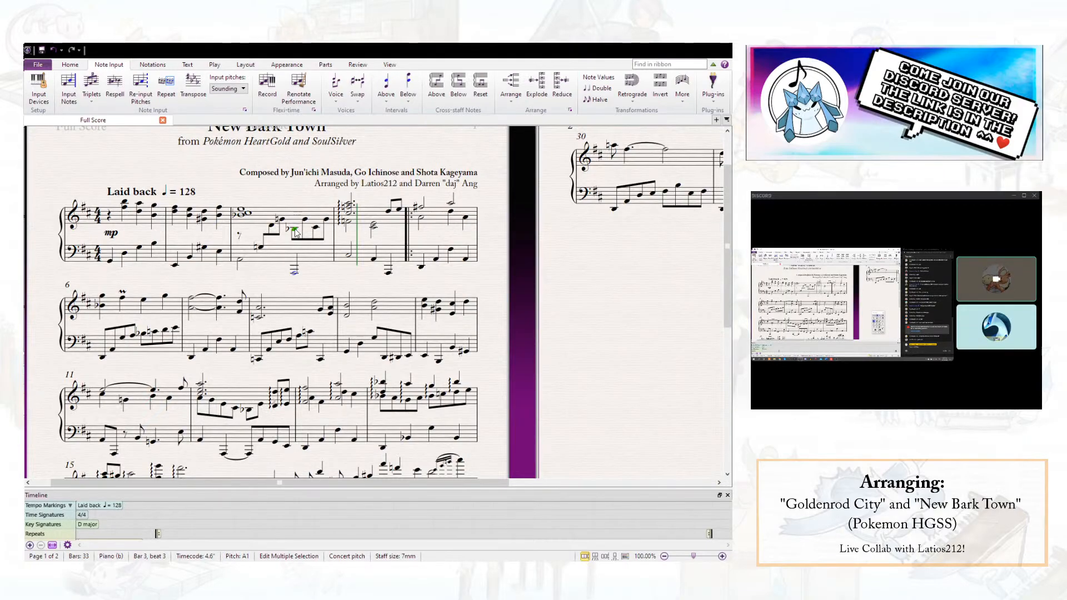
key("p")
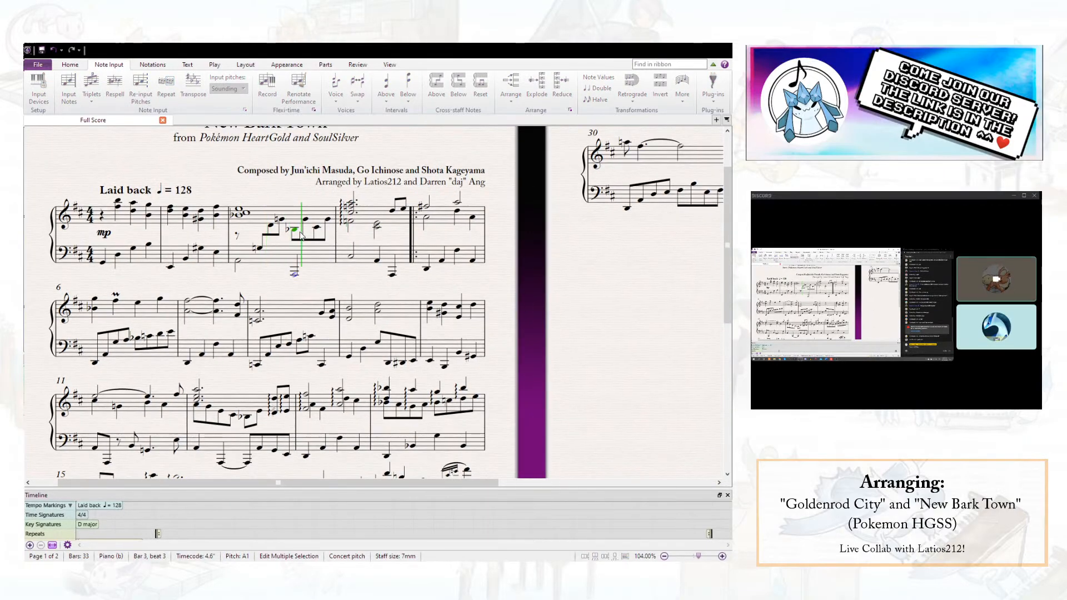
key("space")
- Raise the left-hand half note on beat 3 of bar 3 to E3
left_click(295, 272)
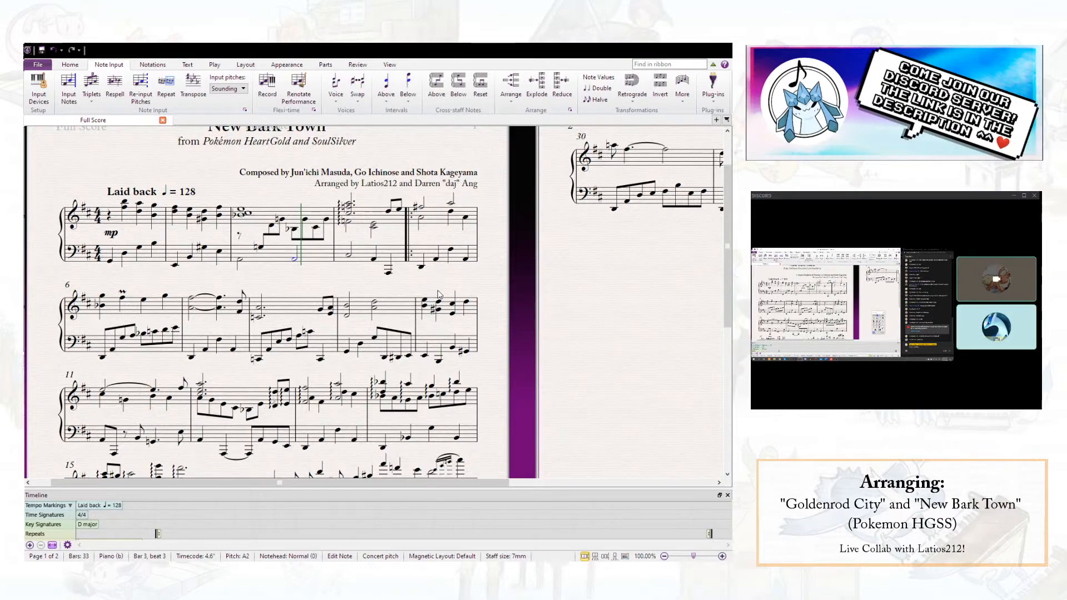
key("Up")
key("Up")
key("Up")
key("Up")
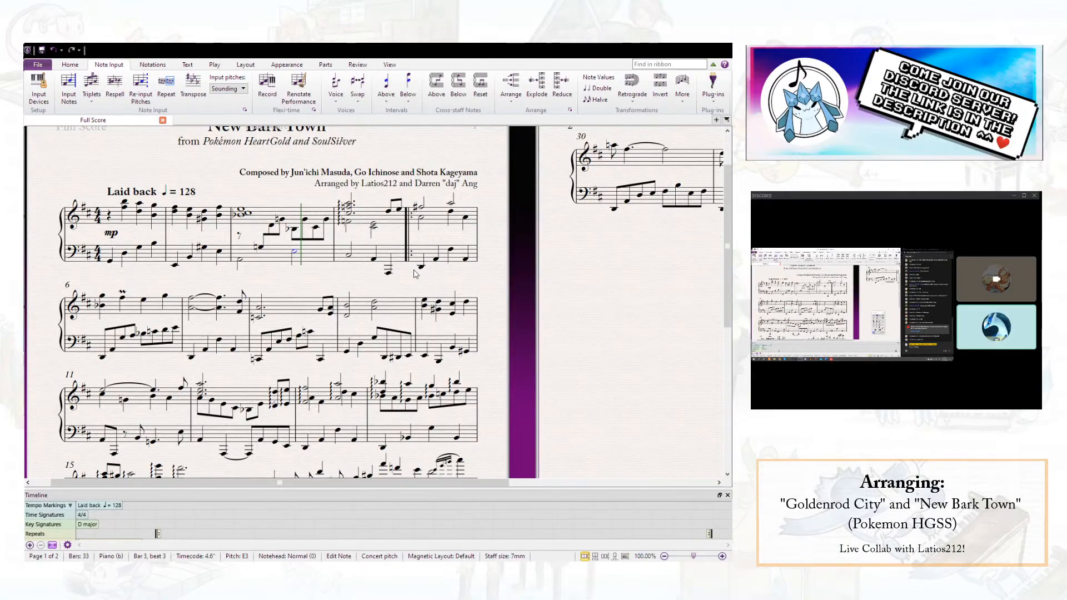
- Play from beat 1 of bar 3 into bar 4 to check the raised left-hand half note
left_click(240, 260)
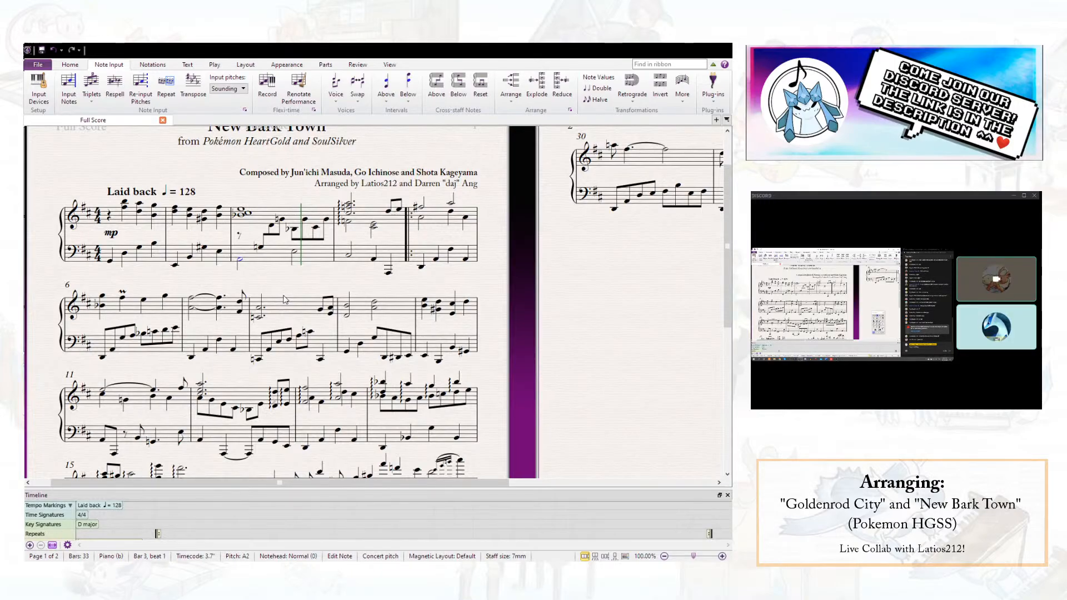
scroll(282, 302, "up", 1)
key("space")
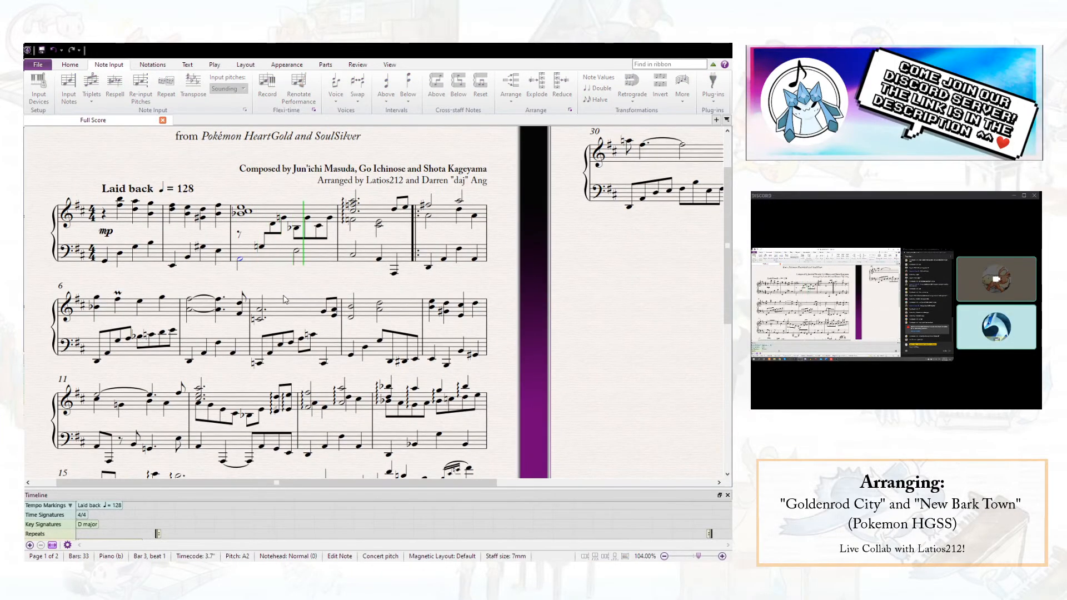
key("space")
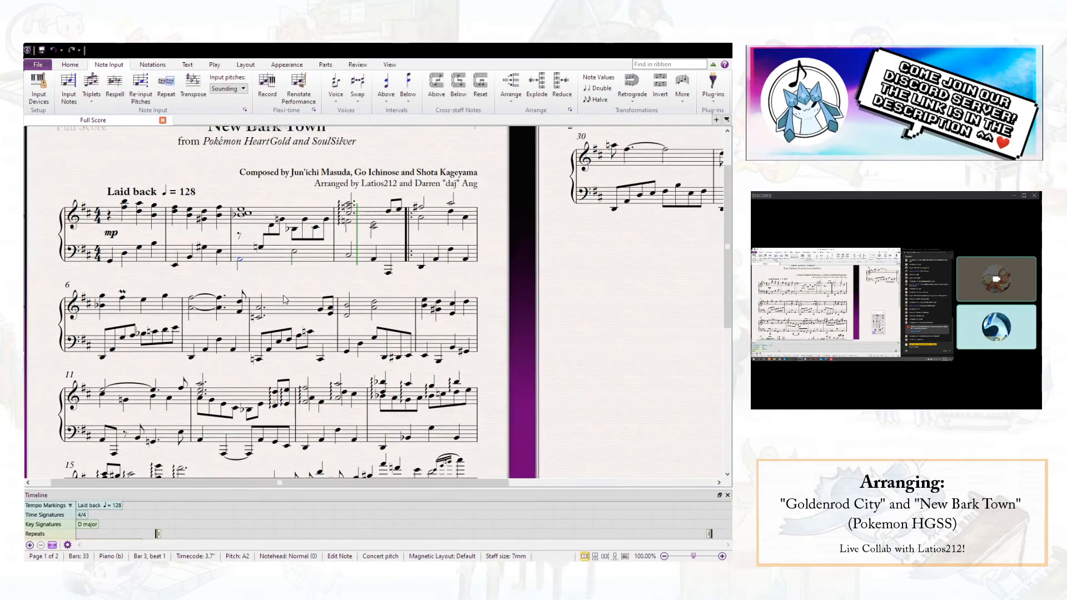
key("p")
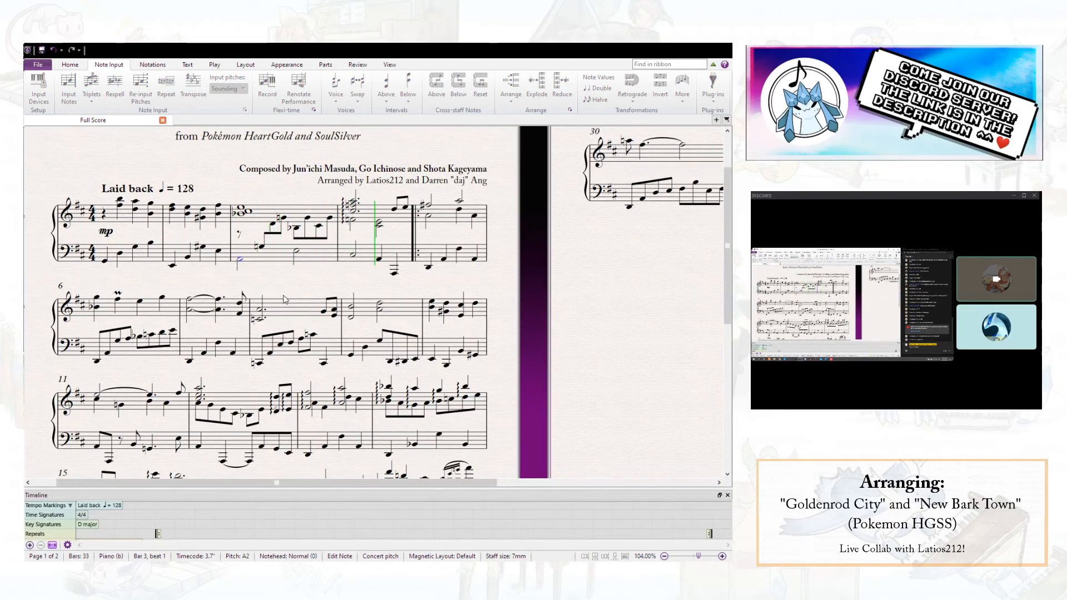
key("space")
- Compare the left-hand note on beat 3 of bar 4 with the notes on beats 3 and 4 of bar 3
left_click(374, 258)
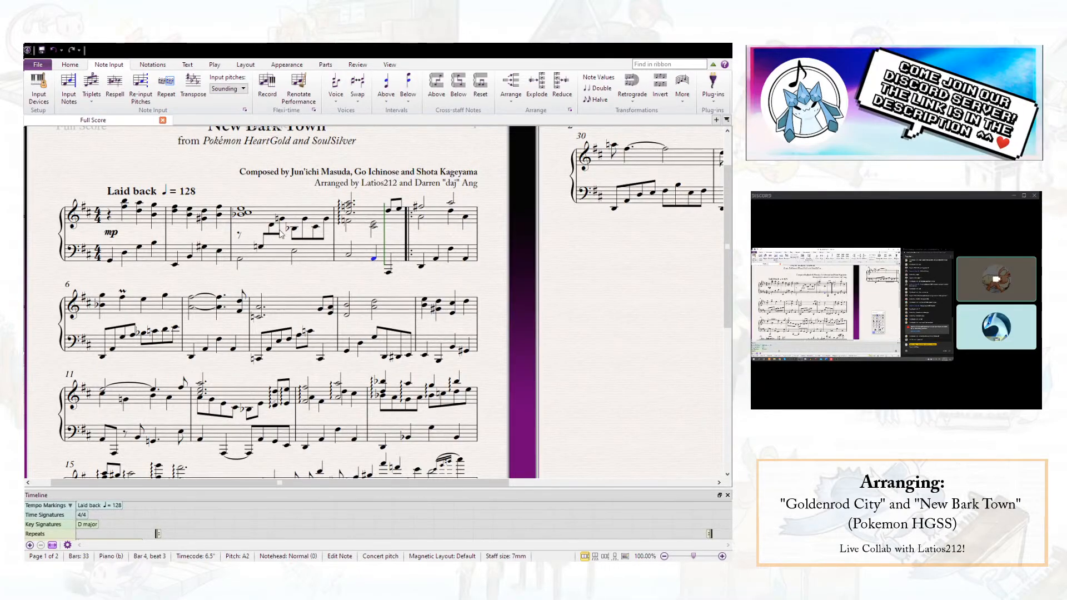
left_click(316, 227)
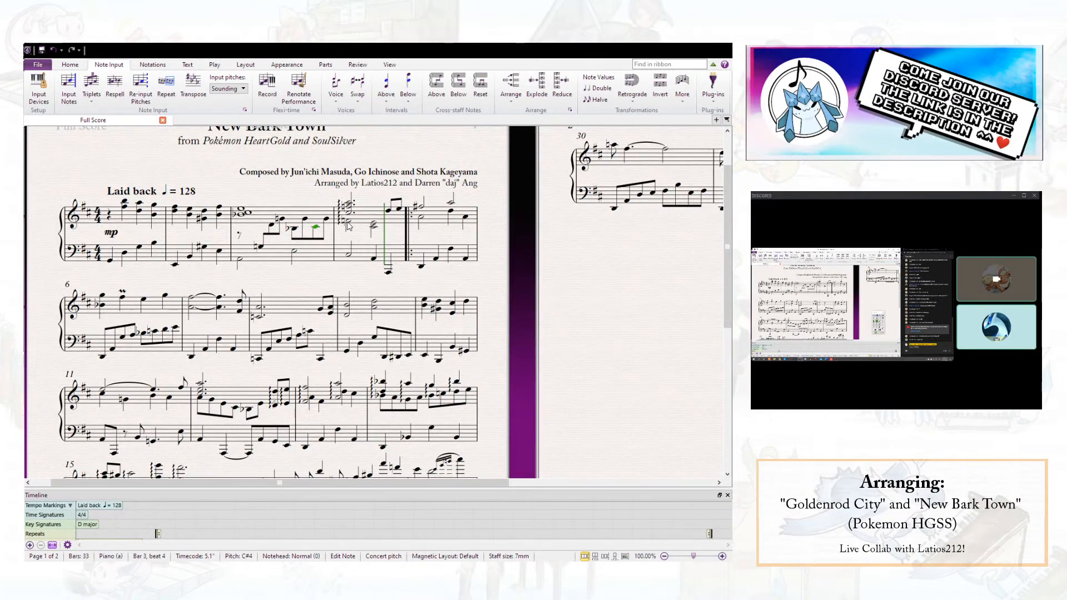
left_click(295, 254)
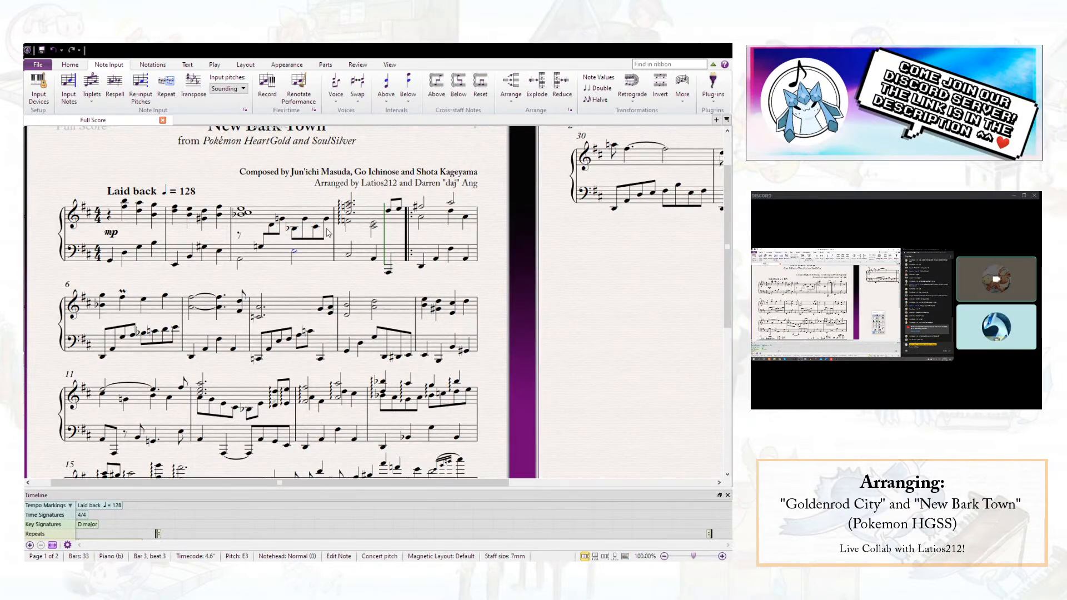
- Add the text "false relation" at the left-hand half note on beat 3 of bar 3
left_click(348, 224)
left_click(295, 254)
key("ctrl+t")
type("alse")
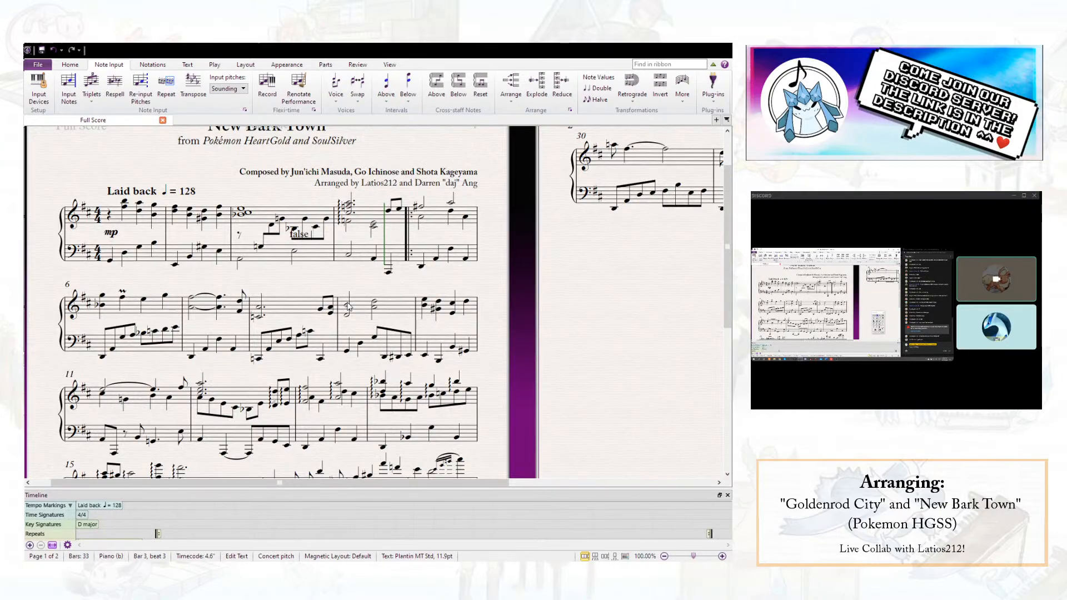
type(" reslution")
key("BackSpace")
key("BackSpace")
key("BackSpace")
key("BackSpace")
key("BackSpace")
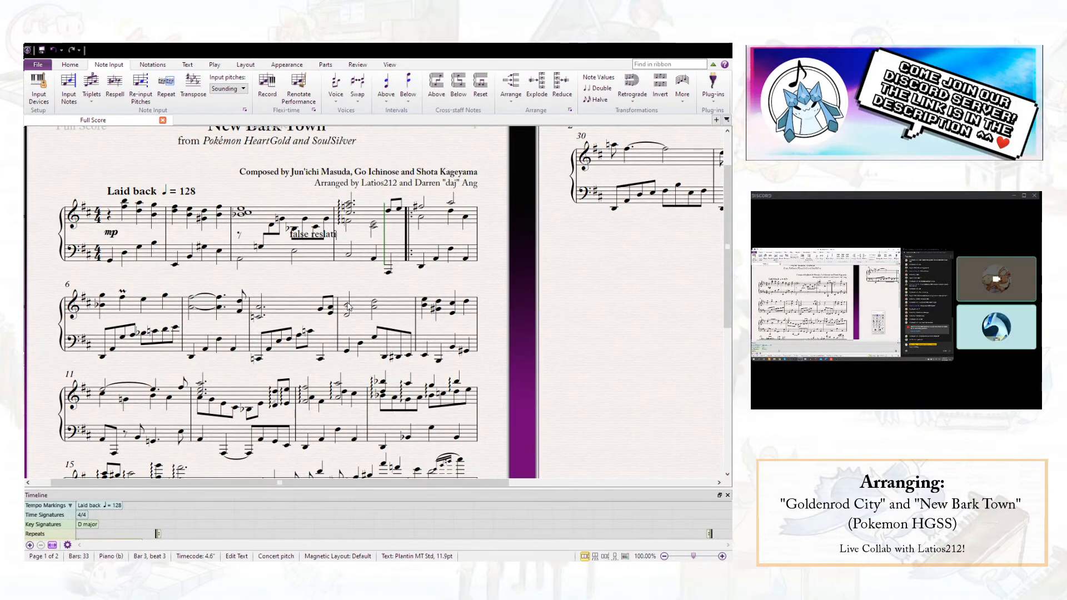
type("lat")
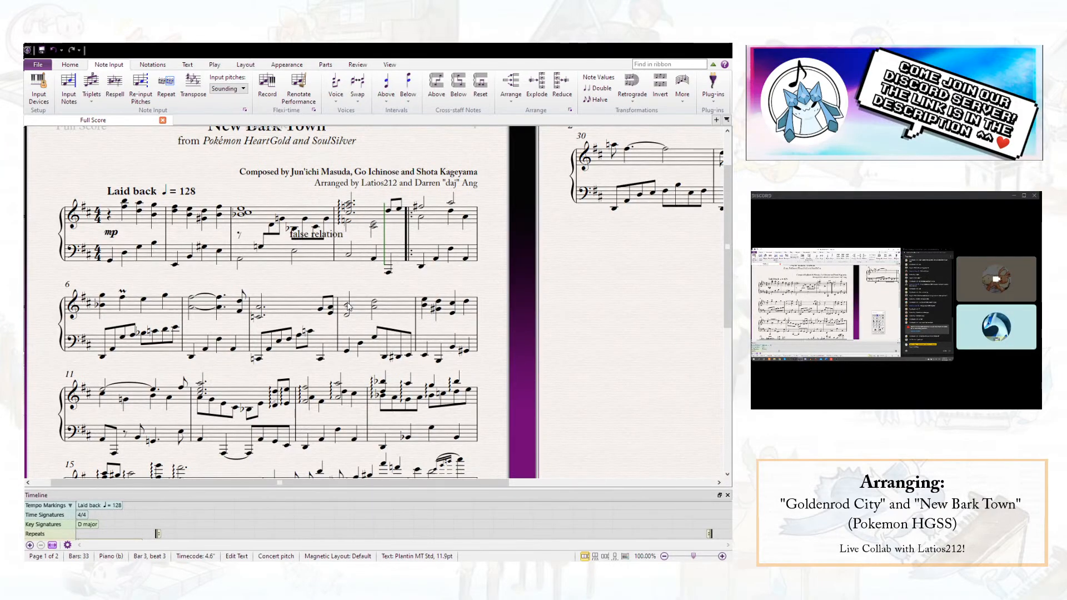
key("Escape")
- Move the "false relation" text below the left-hand staff of bar 3 and delete it
left_click_drag(325, 241, 322, 278)
key("Escape")
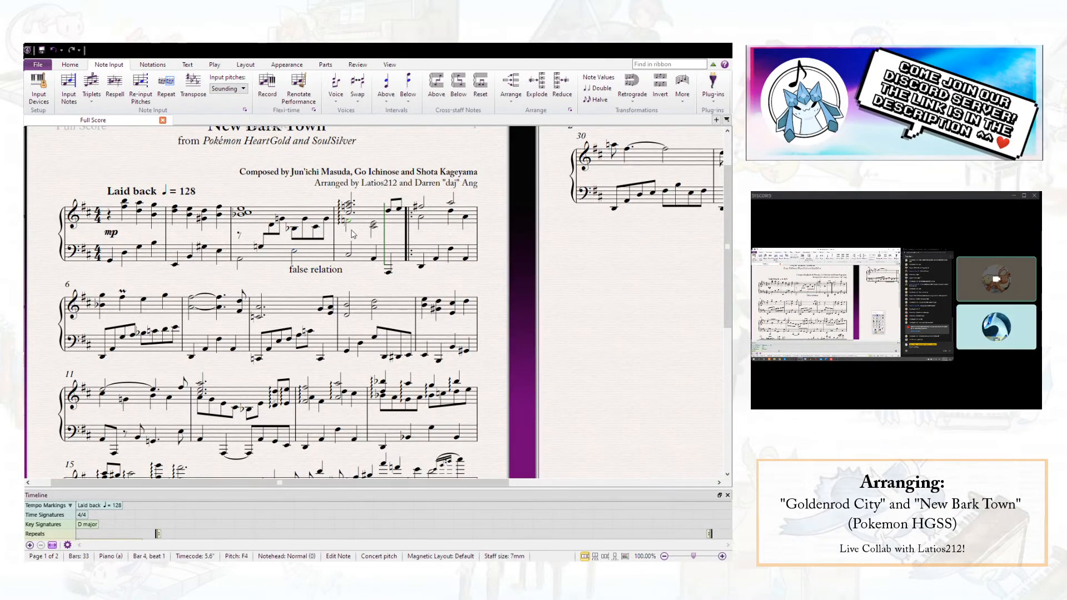
left_click(314, 272)
key("Delete")
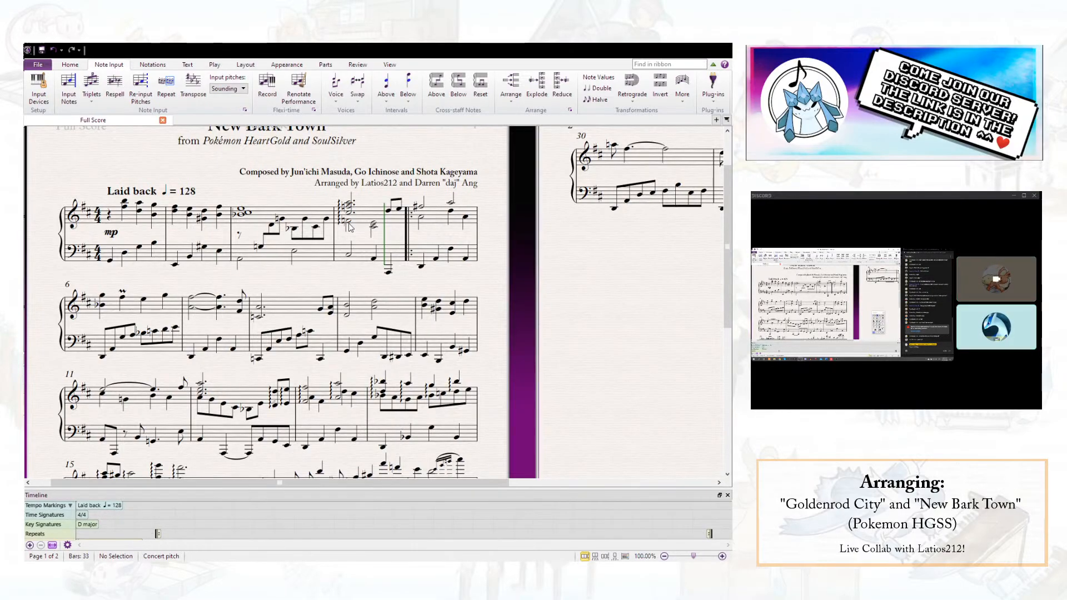
- Try lowering the left-hand half note on beat 1 of bar 4 and raising the lower right-hand note there to A4
left_click(349, 253)
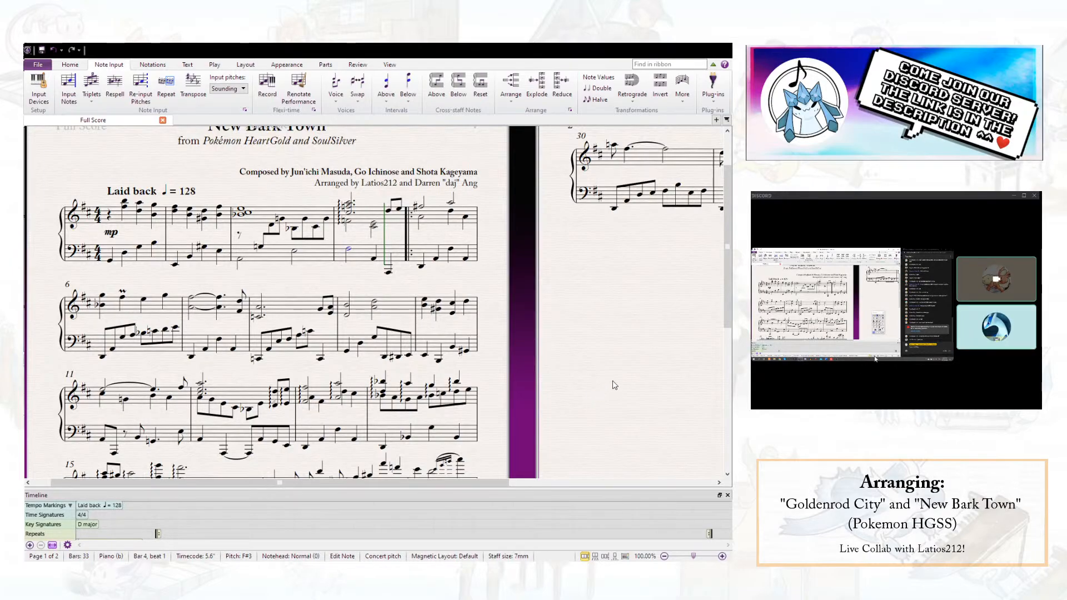
key("Down")
left_click(349, 222)
key("Up")
key("Up")
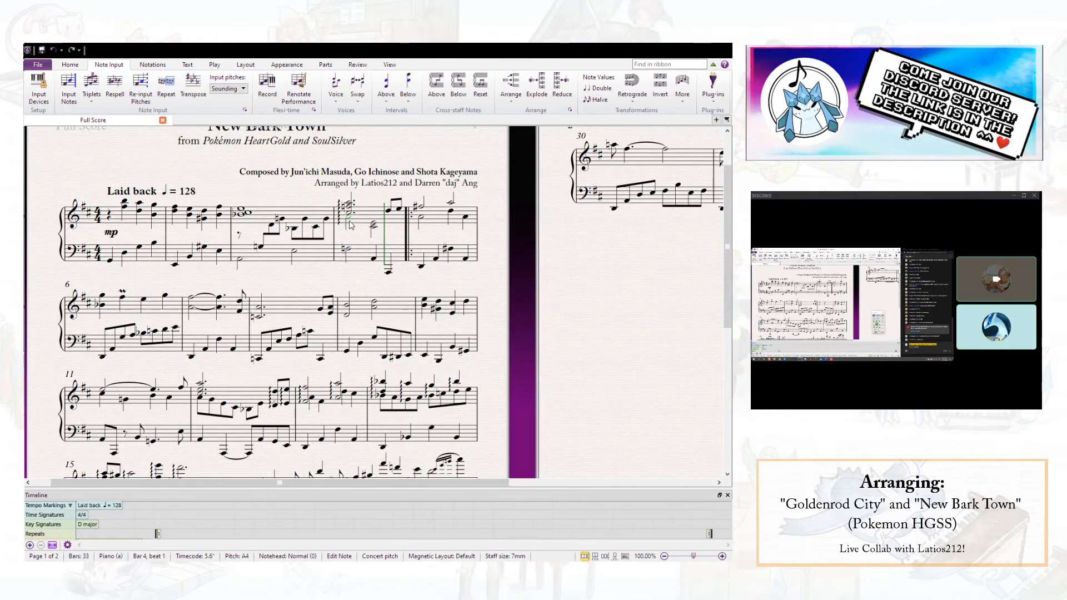
- Play from beat 1 of bar 3 to check the bar 4 changes, and undo them
left_click(240, 216)
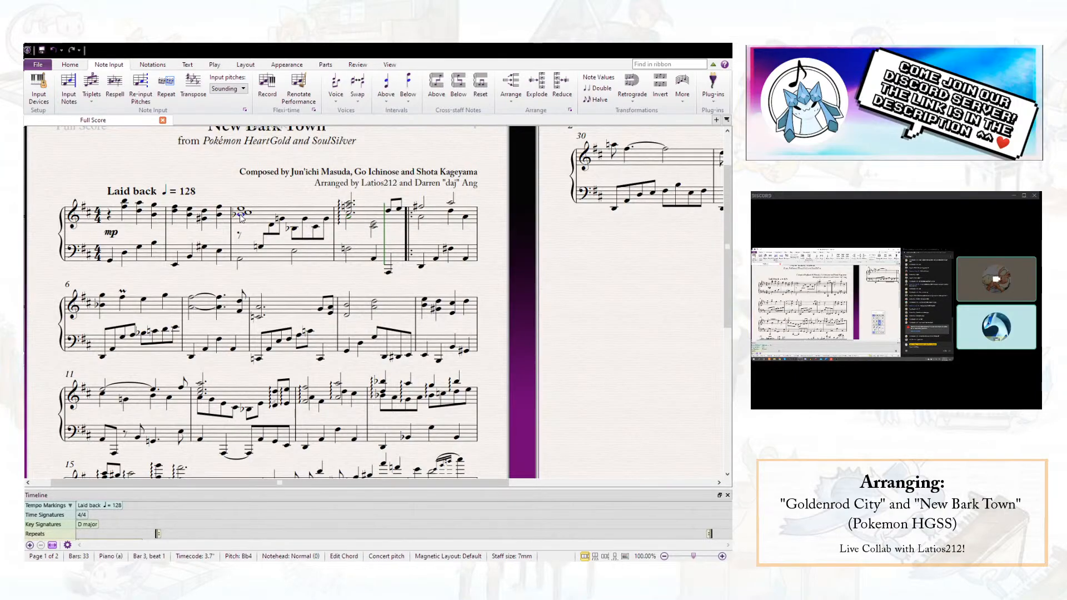
scroll(245, 240, "up", 1)
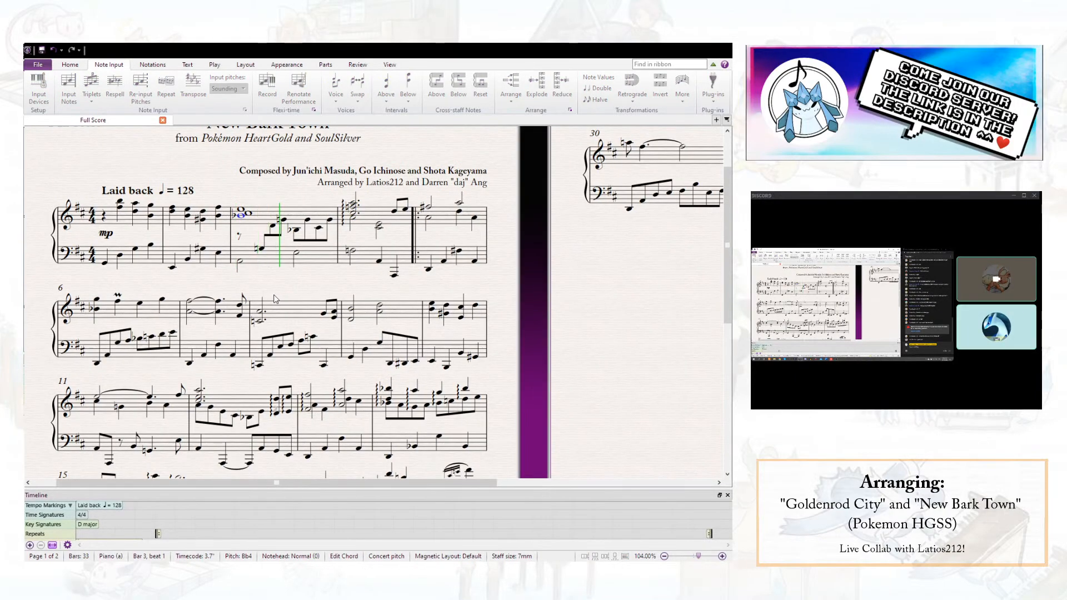
scroll(275, 299, "down", 1)
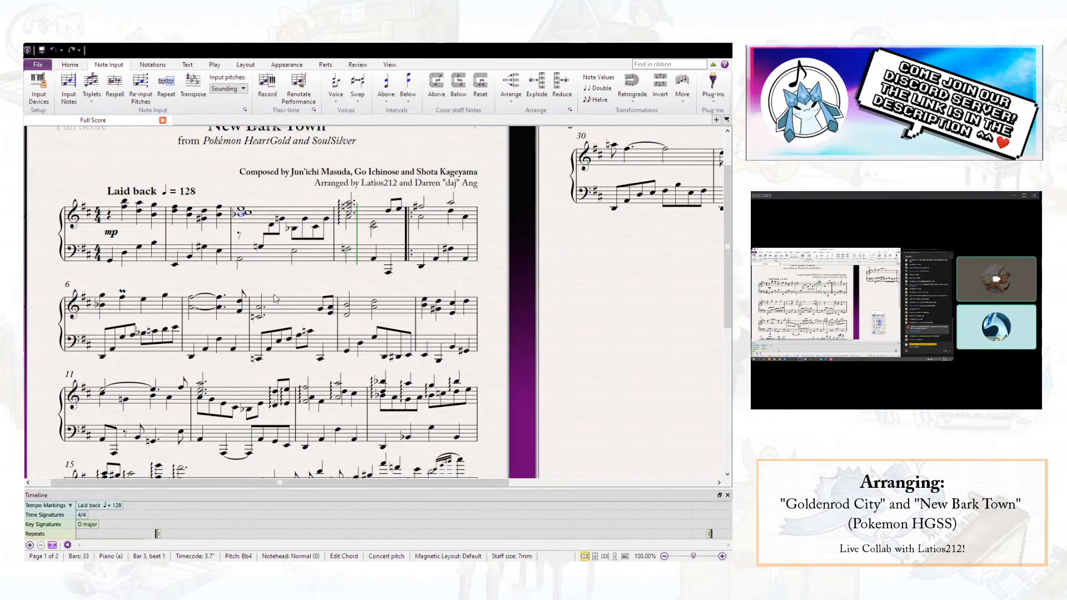
key("ctrl+z")
key("ctrl+z")
key("ctrl+z")
key("ctrl+z")
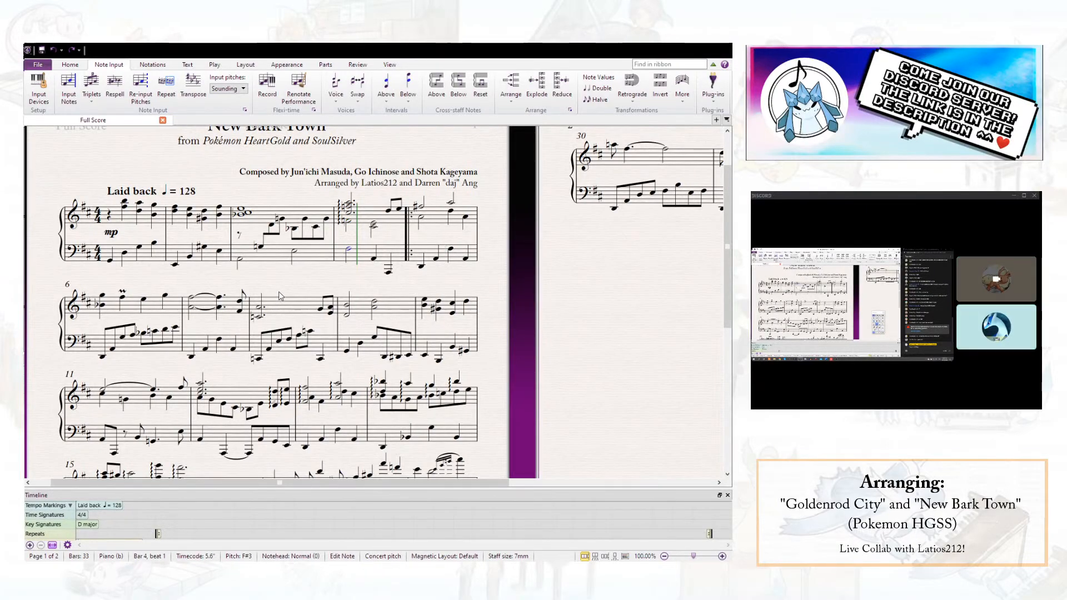
- Raise the left-hand half note on beat 1 of bar 4 to A3 and play briefly
key("Up")
key("Up")
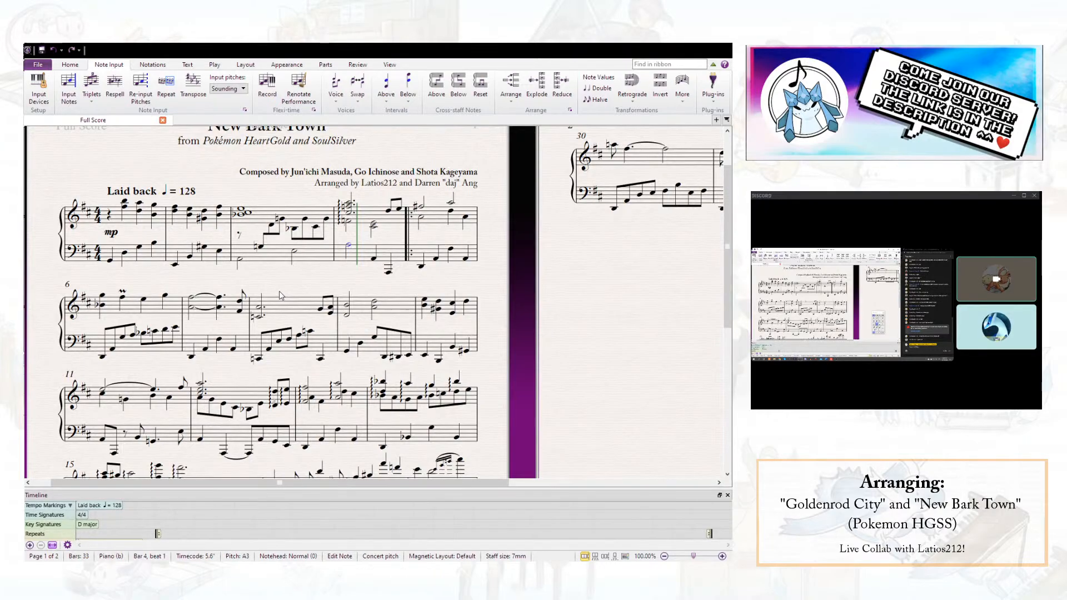
key("p")
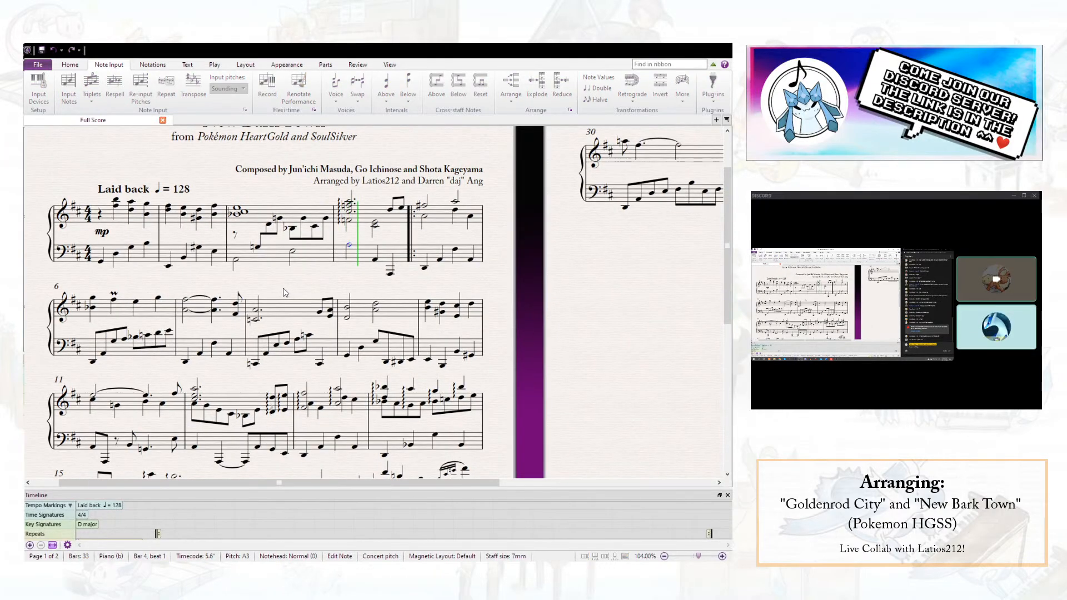
key("Escape")
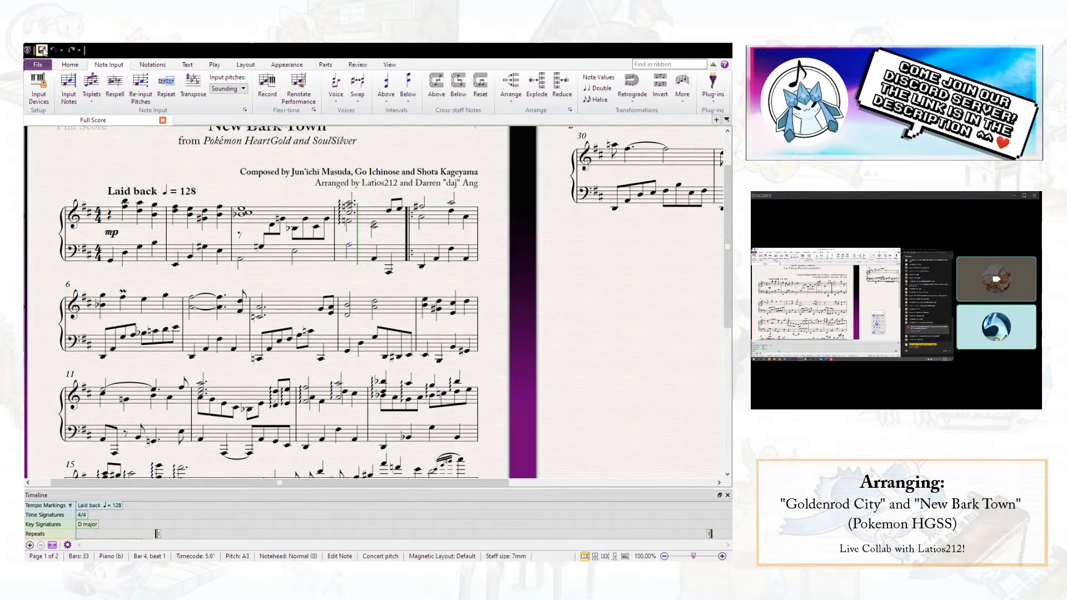
- Play from the chord on beat 1 of bar 3 into bar 5 to check the new left-hand note
left_click(243, 213)
key("space")
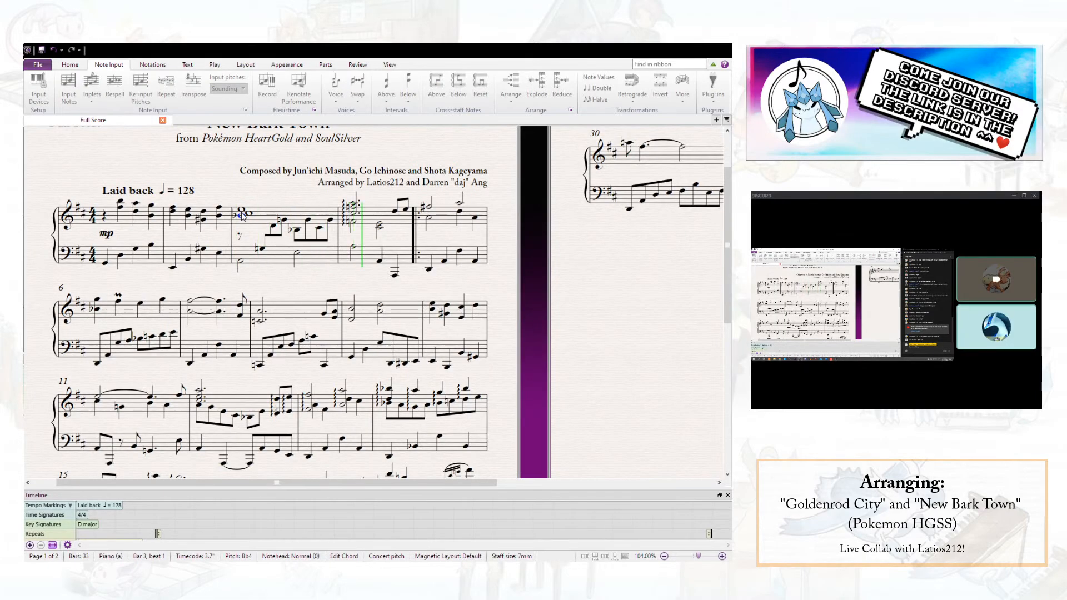
key("space")
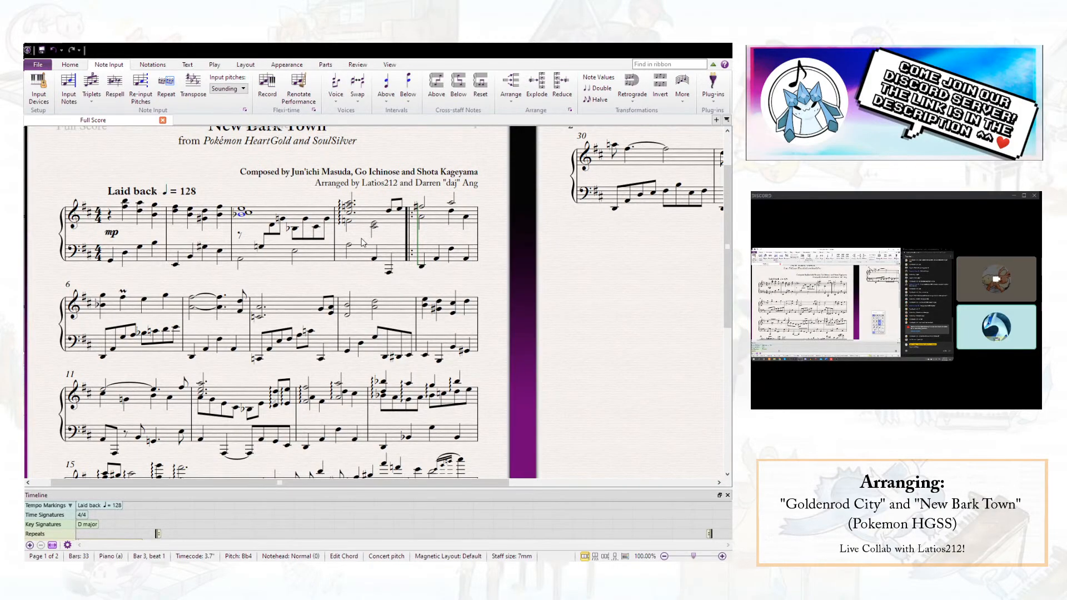
- Extend the arpeggio line on beat 1 of bar 4 down to the left-hand staff
left_click(340, 227)
left_click_drag(340, 227, 341, 248)
left_click(364, 240)
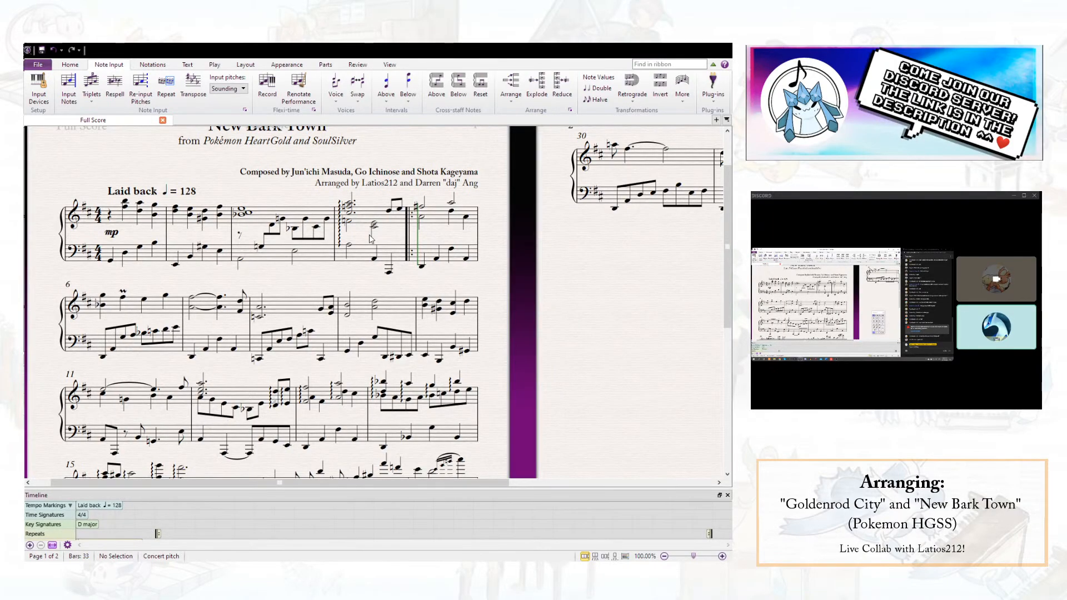
- Add G4 to the right-hand chord on beat 1 of bar 3 and check the inner note on beat 1.5
left_click(240, 218)
key("alt+Down")
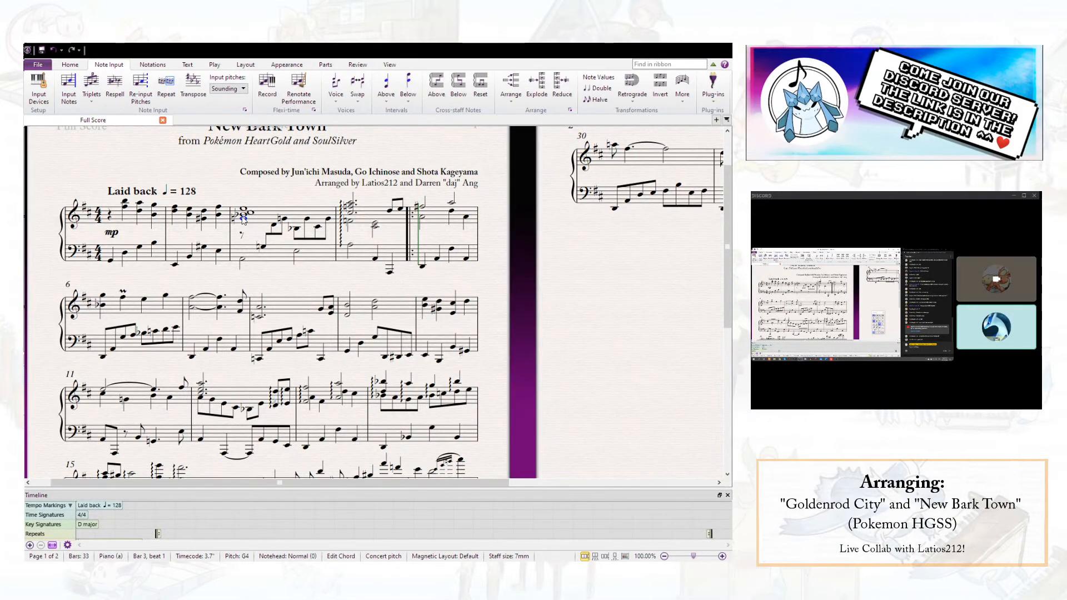
left_click(262, 245)
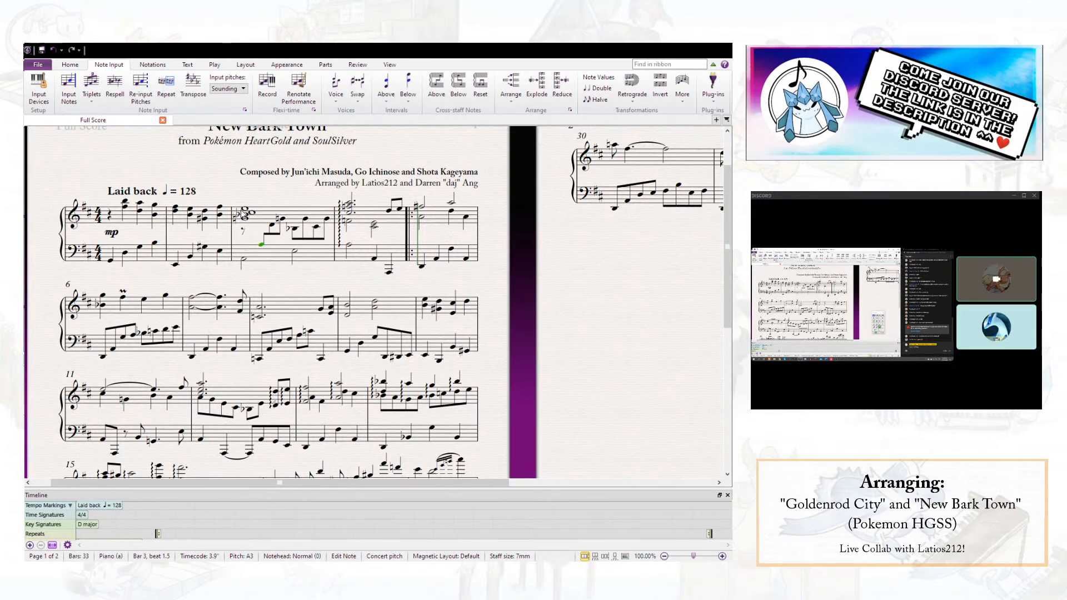
- Play from beat 1 of bar 3 to check the fuller chord, and save the score
left_click(245, 216)
key("p")
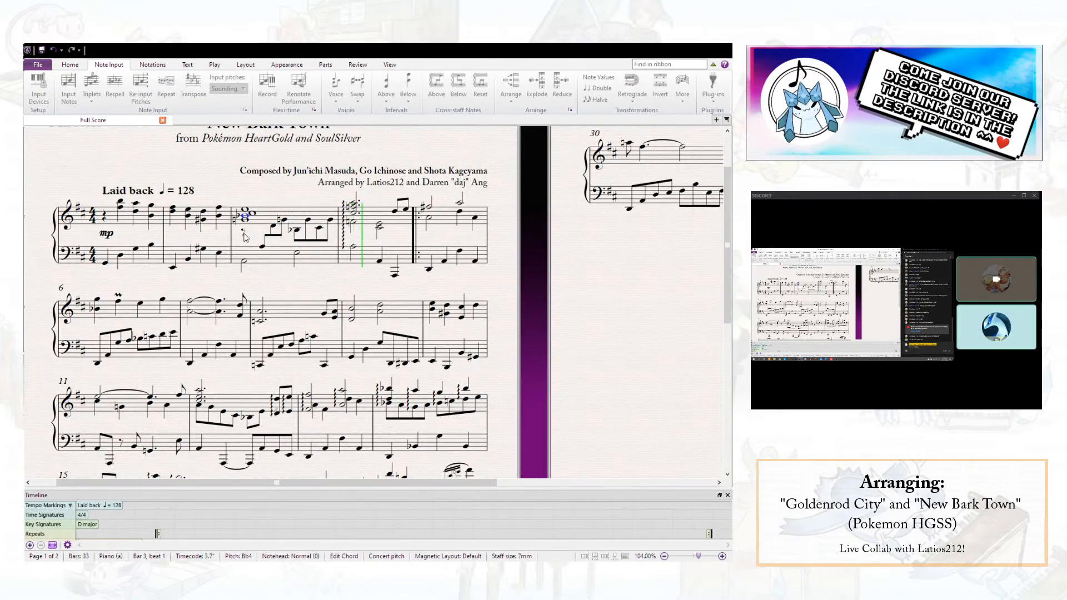
key("space")
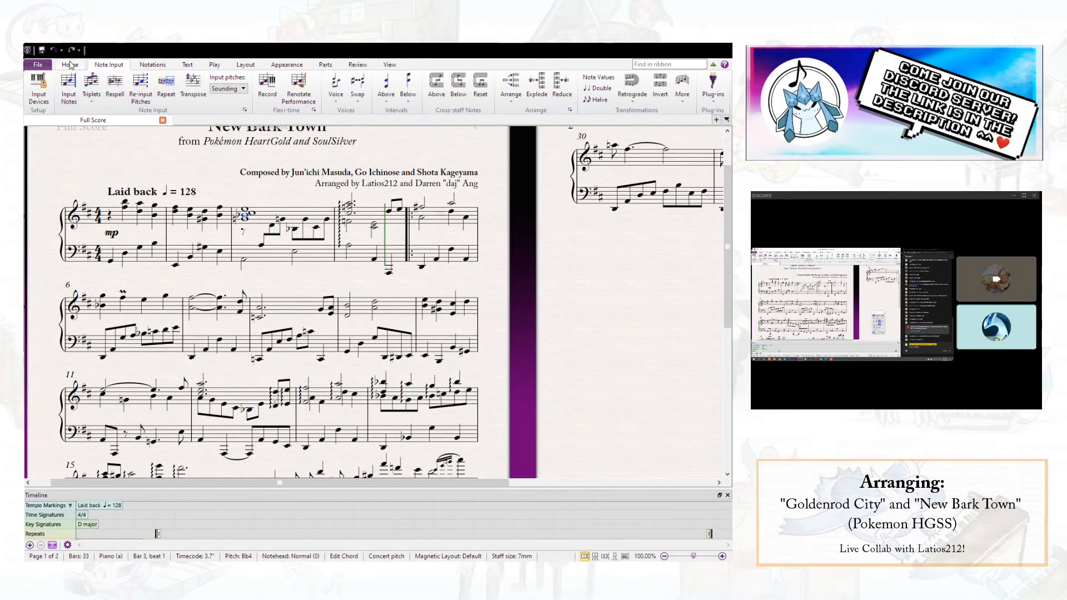
left_click(42, 51)
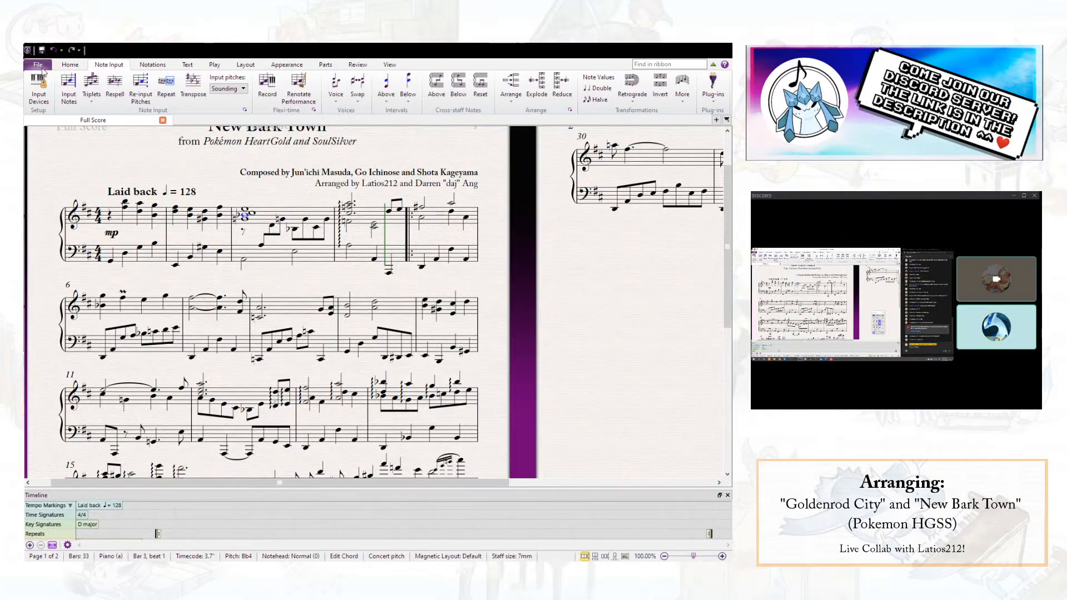
- Lower the inner note on beat 1.5 of bar 3 by one step and play from bar 3 to check it
left_click(262, 247)
key("Down")
left_click(245, 220)
scroll(244, 220, "up", 1)
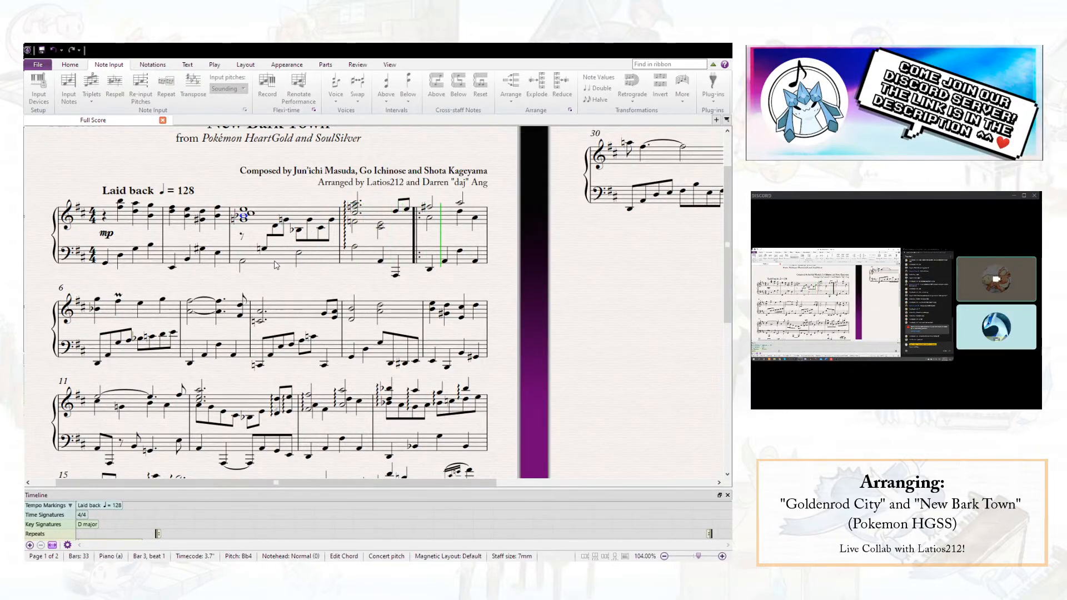
scroll(275, 259, "down", 1)
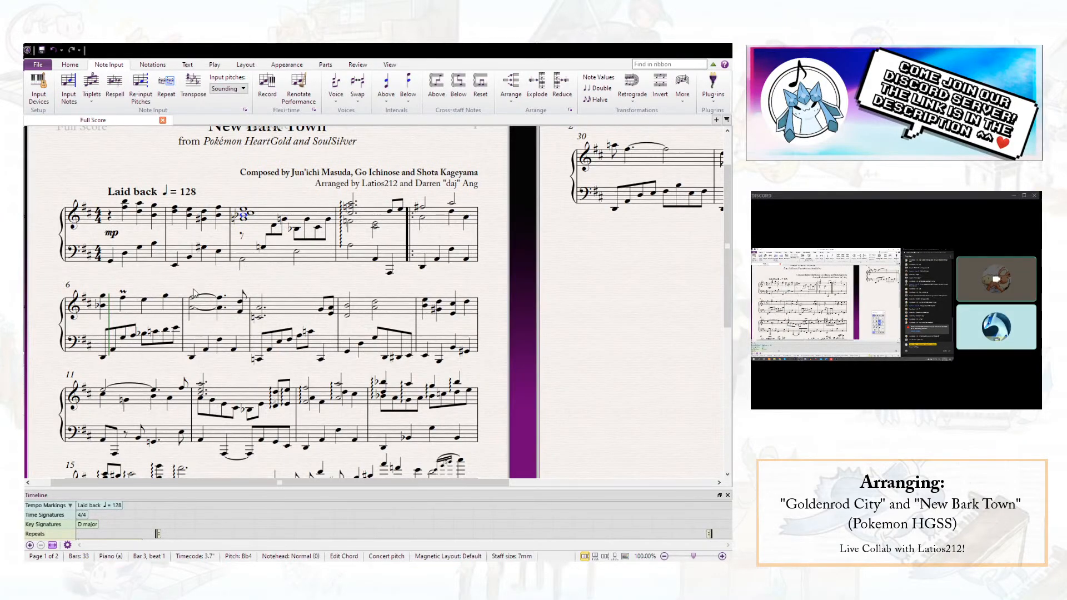
key("Escape")
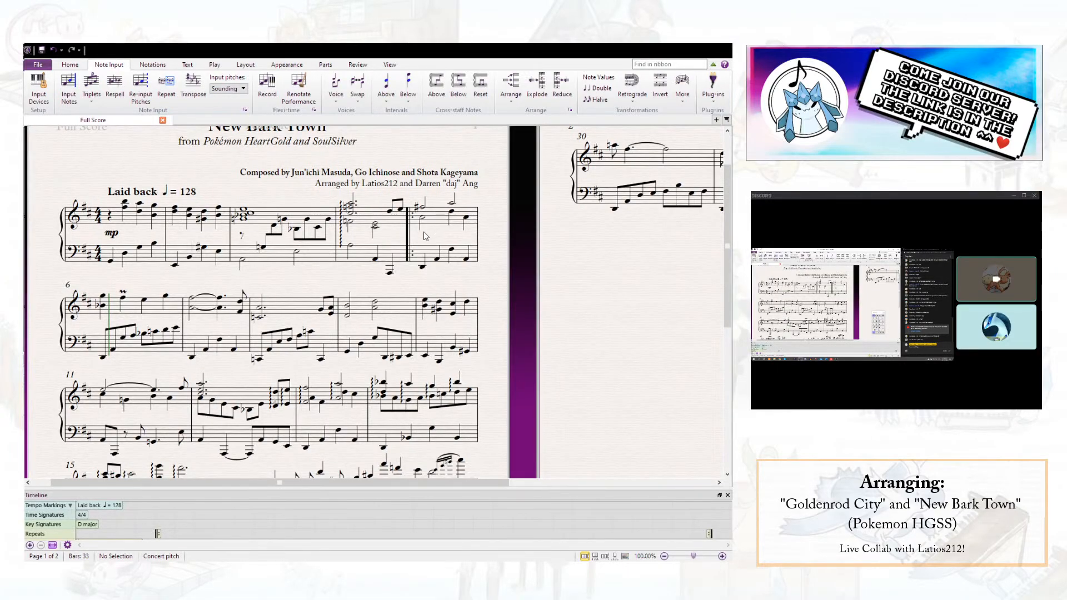
- Play the opening from the first left-hand note of bar 1 into bar 5
left_click(390, 272)
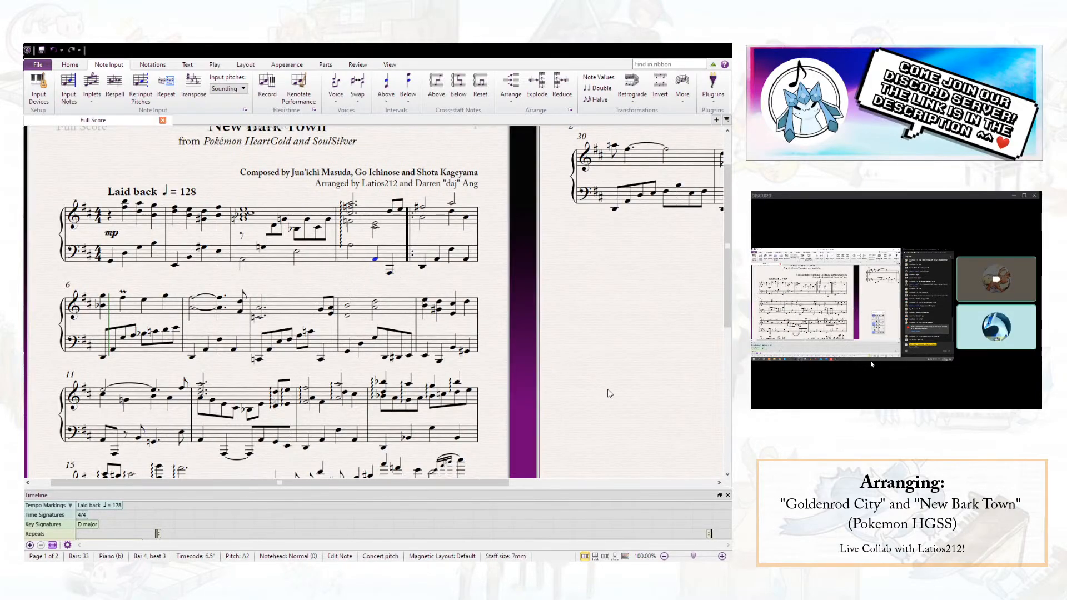
key("Escape")
left_click(111, 259)
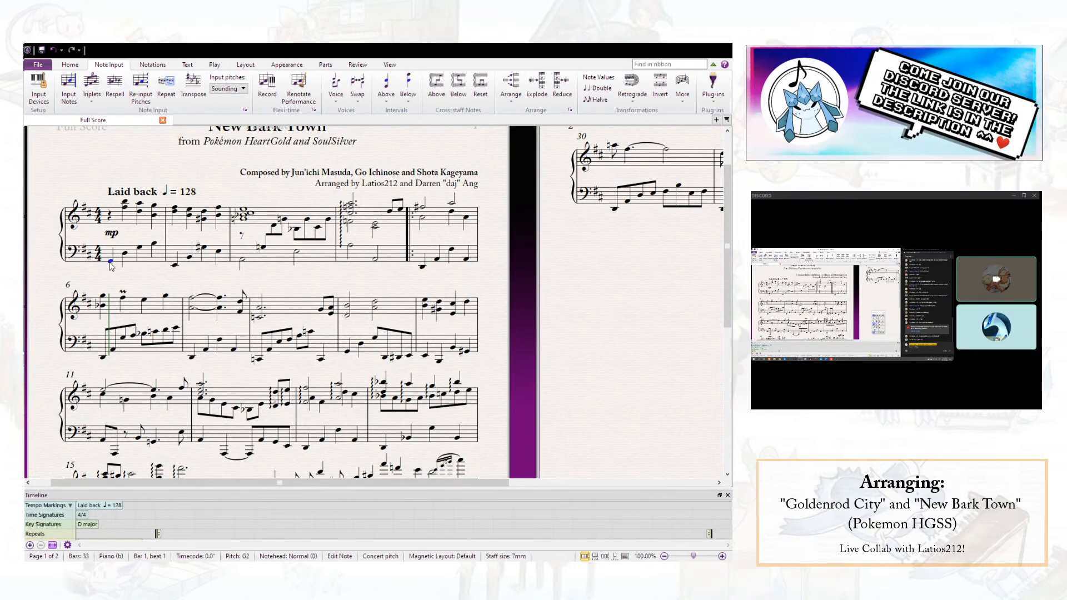
scroll(110, 257, "up", 1)
key("space")
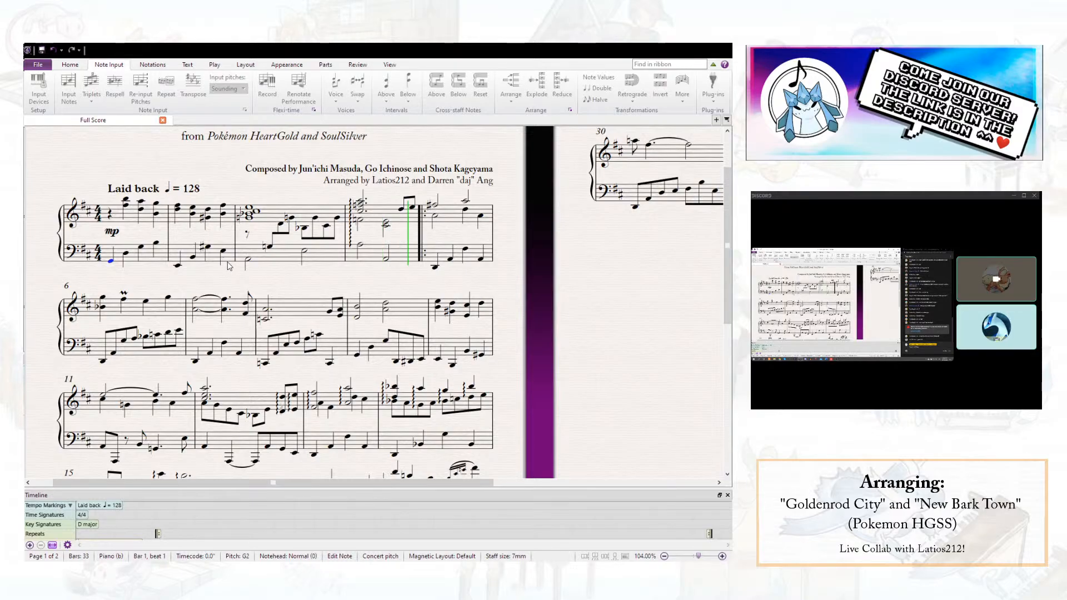
key("space")
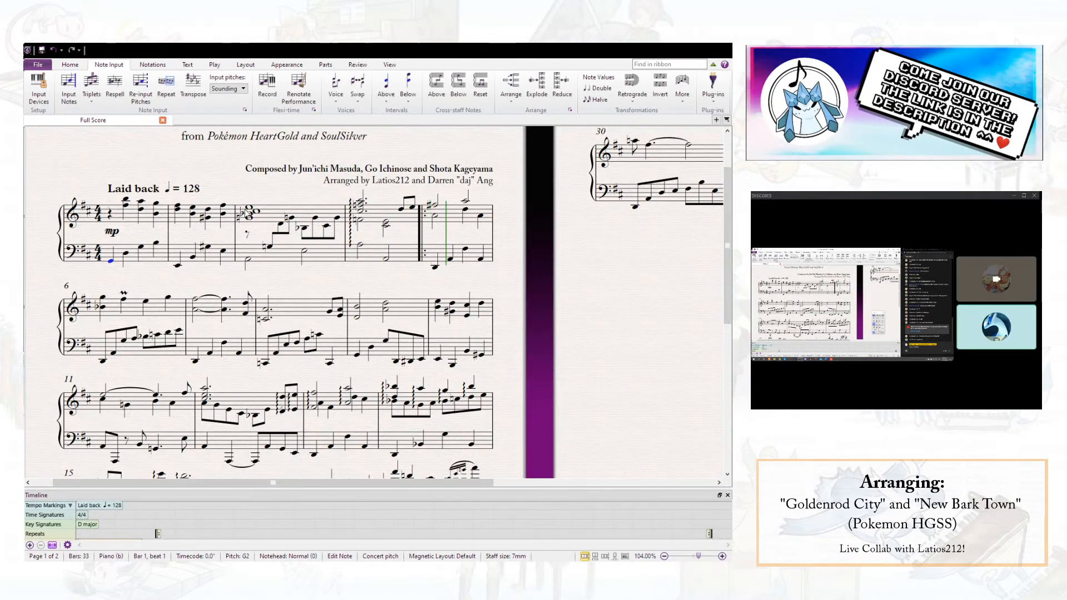
- Add a pedal line under the left-hand staff of bar 1 and hide it
left_click(149, 256)
key("l")
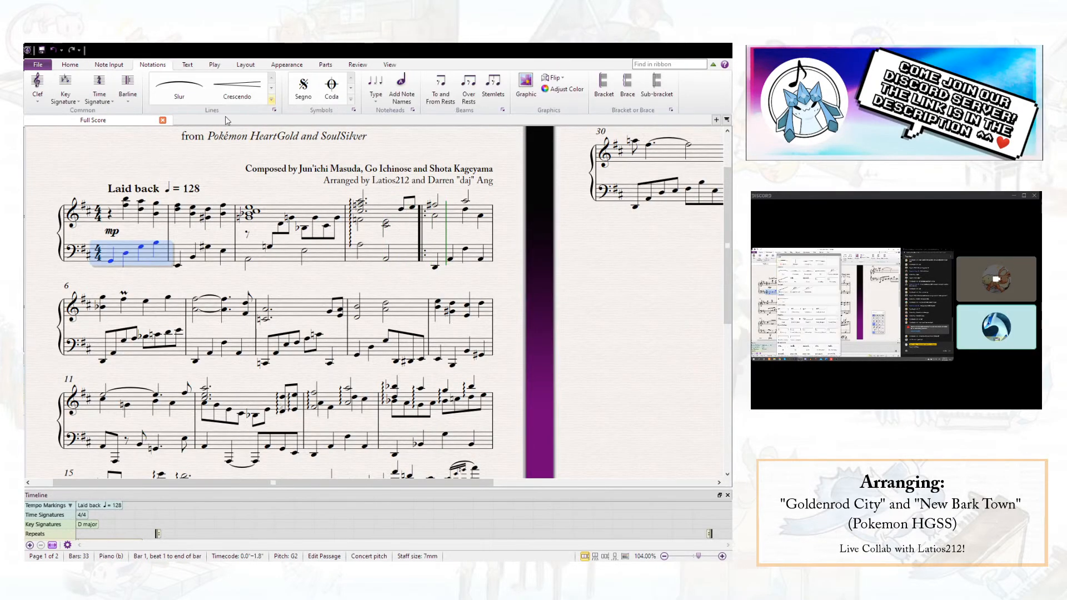
left_click(186, 390)
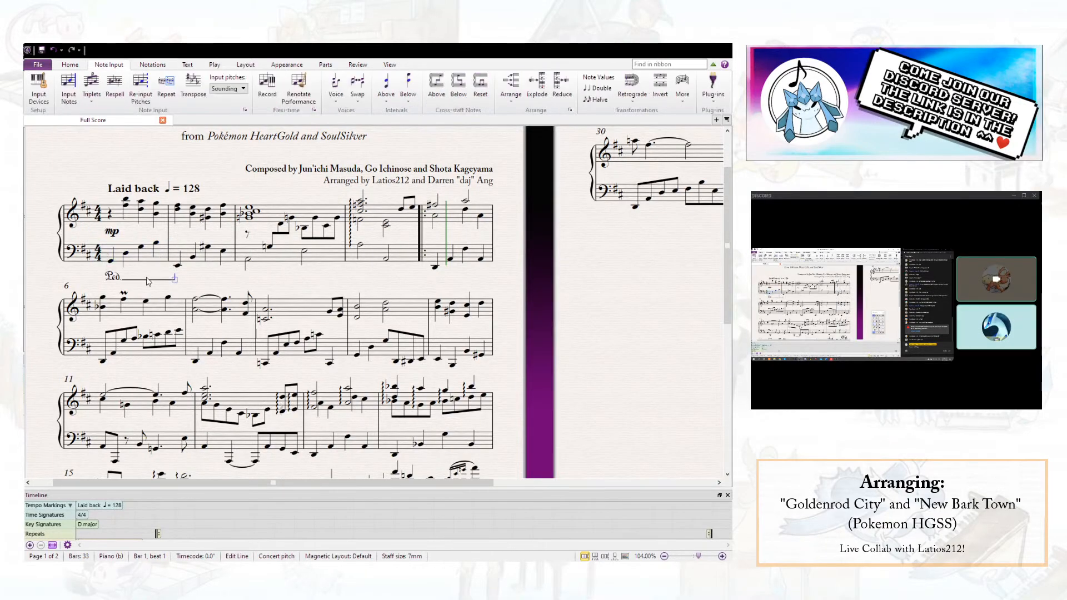
key("ctrl+shift+h")
- Paste hidden pedal lines at the start of bars 2 and 3 and on beats 1 and 3 of bar 4
left_click(179, 267)
key("ctrl+v")
left_click(250, 260)
key("ctrl+v")
left_click(360, 249)
key("ctrl+v")
left_click(372, 277)
left_click(387, 260)
key("ctrl+v")
left_click(476, 284)
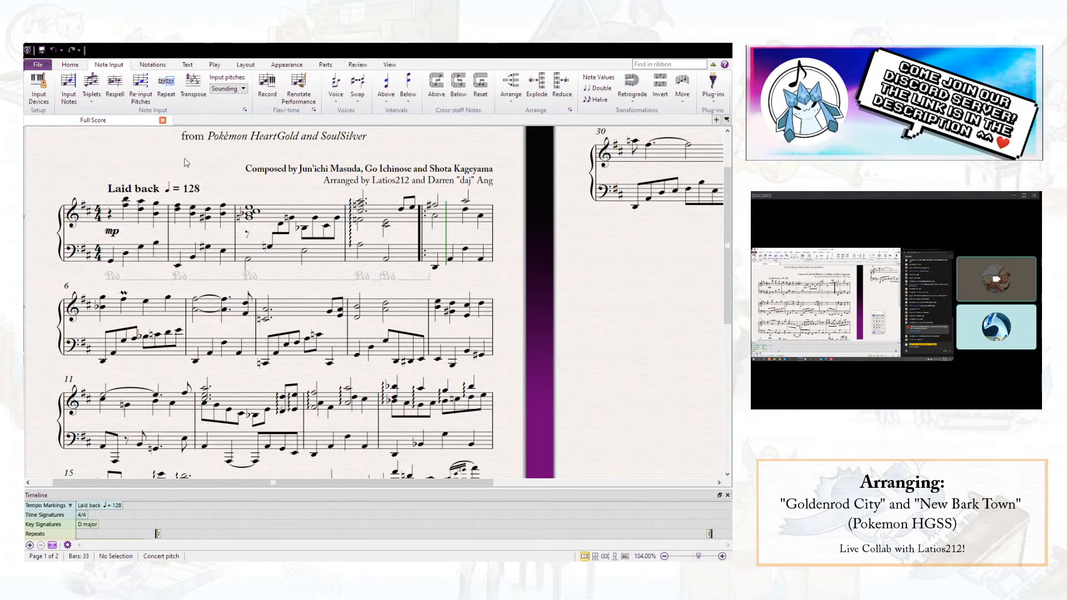
- Save the score and play from beat 1 of bar 5 into bar 7
left_click(44, 51)
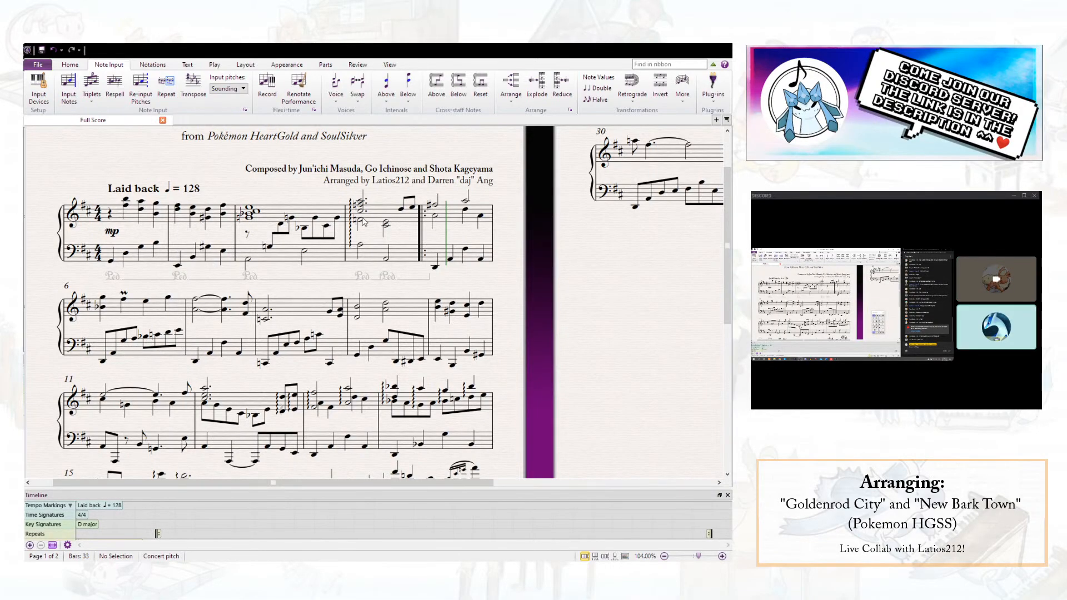
left_click(434, 207)
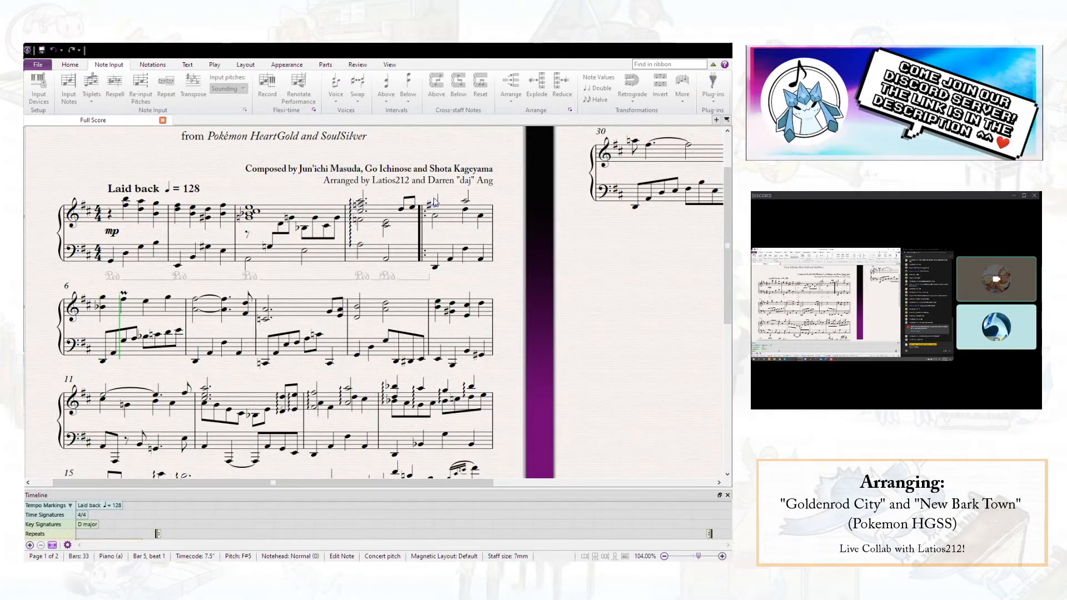
key("space")
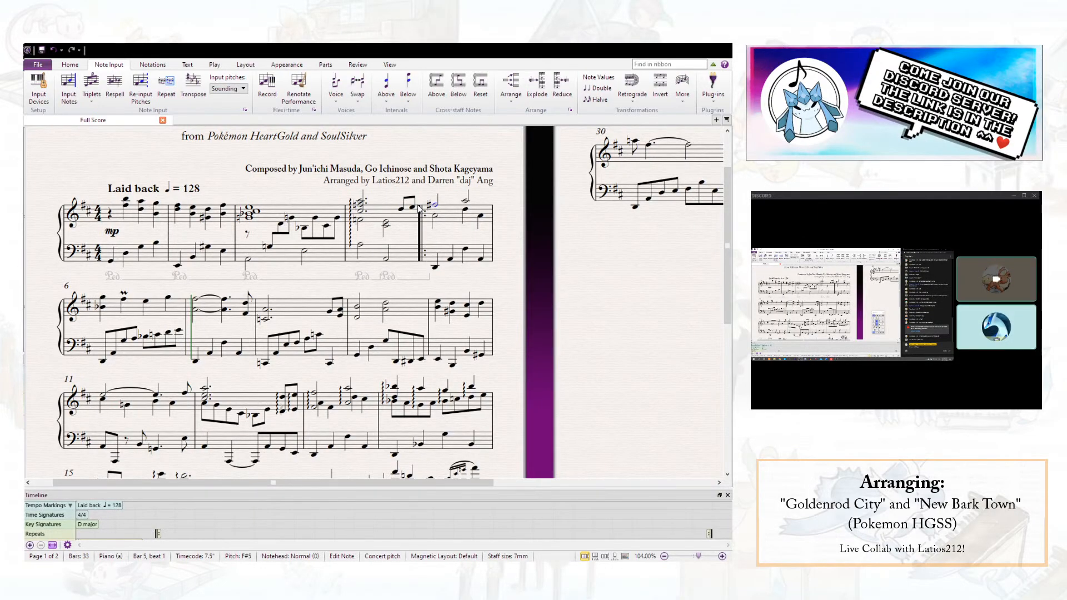
- Try moving the left-hand run from beat 2 to the end of bar 6 up an octave and onto the upper staff
left_click(124, 340)
left_click(179, 331, "shift")
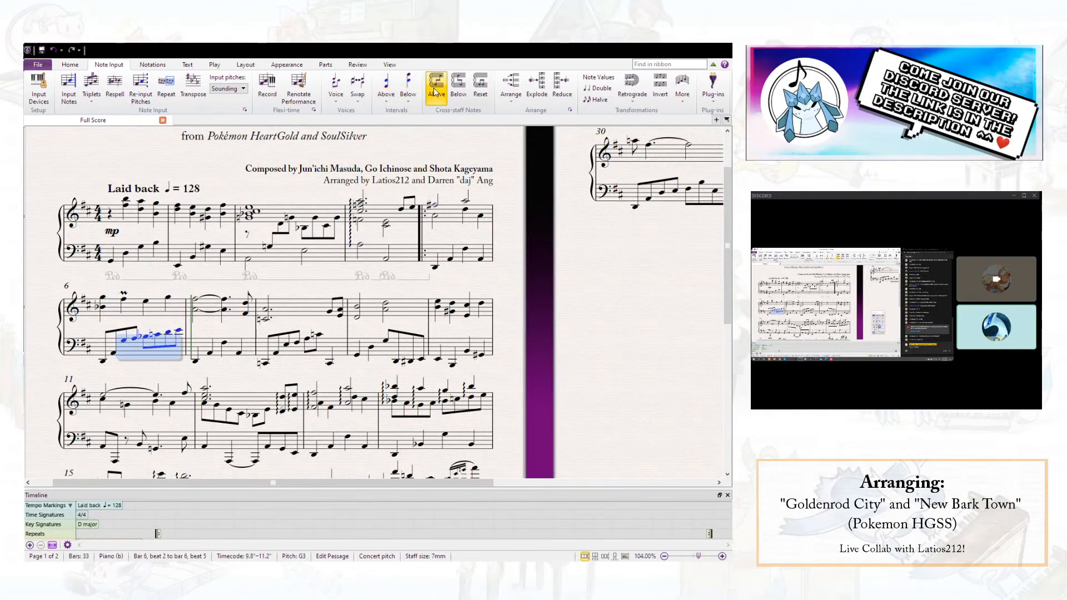
left_click(436, 86)
key("ctrl+Up")
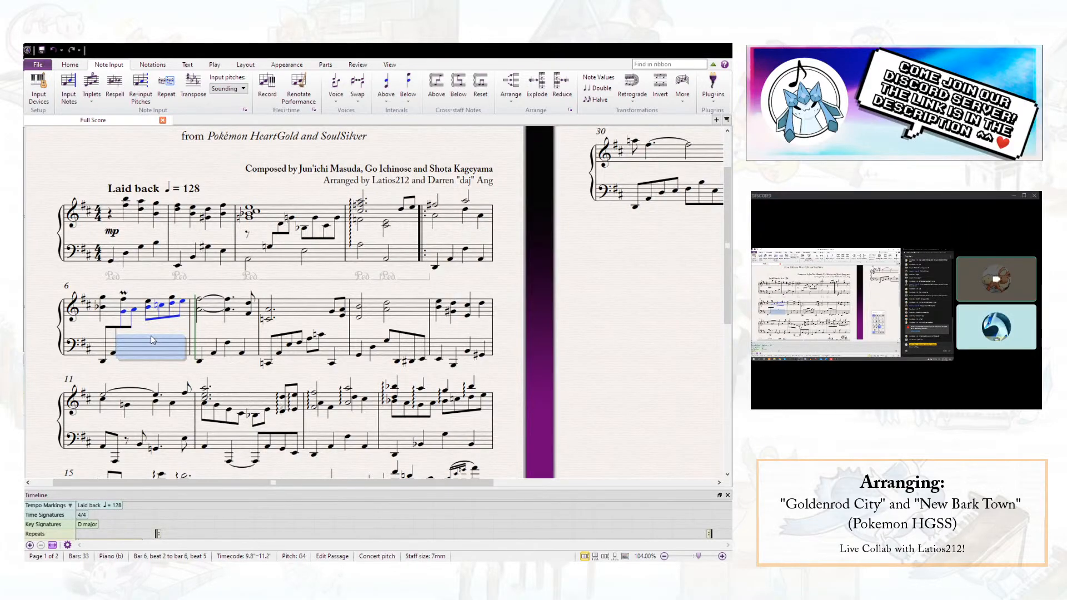
key("ctrl+Down")
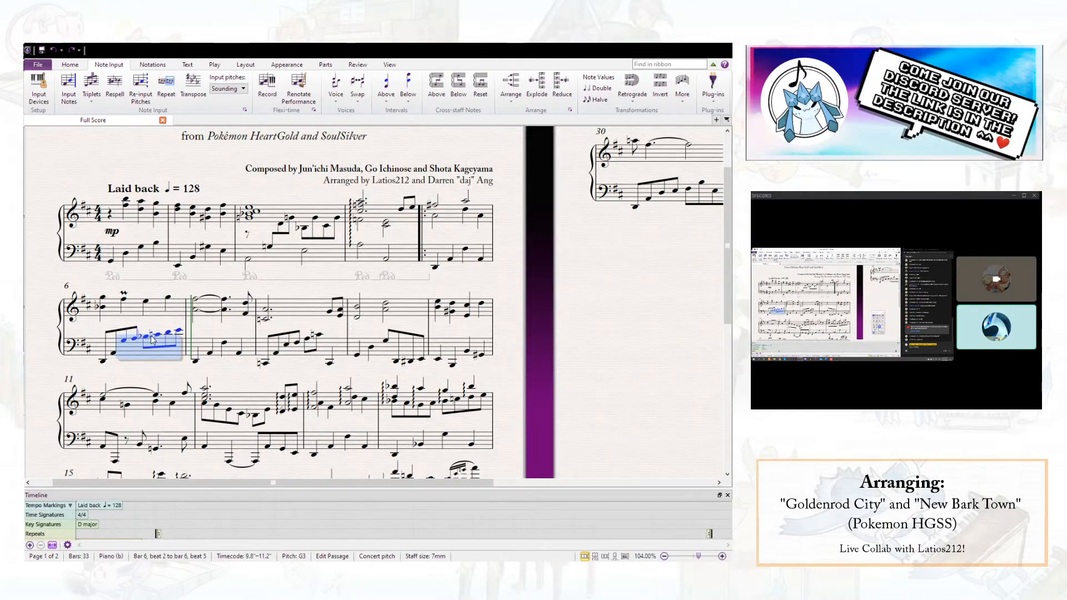
scroll(152, 335, "down", 3)
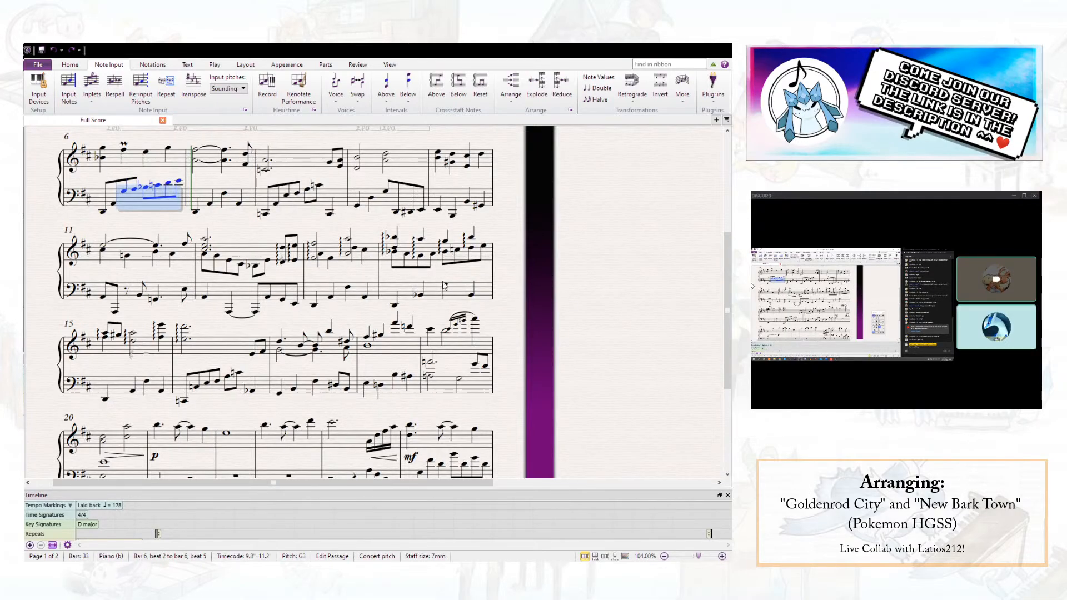
scroll(199, 238, "up", 3)
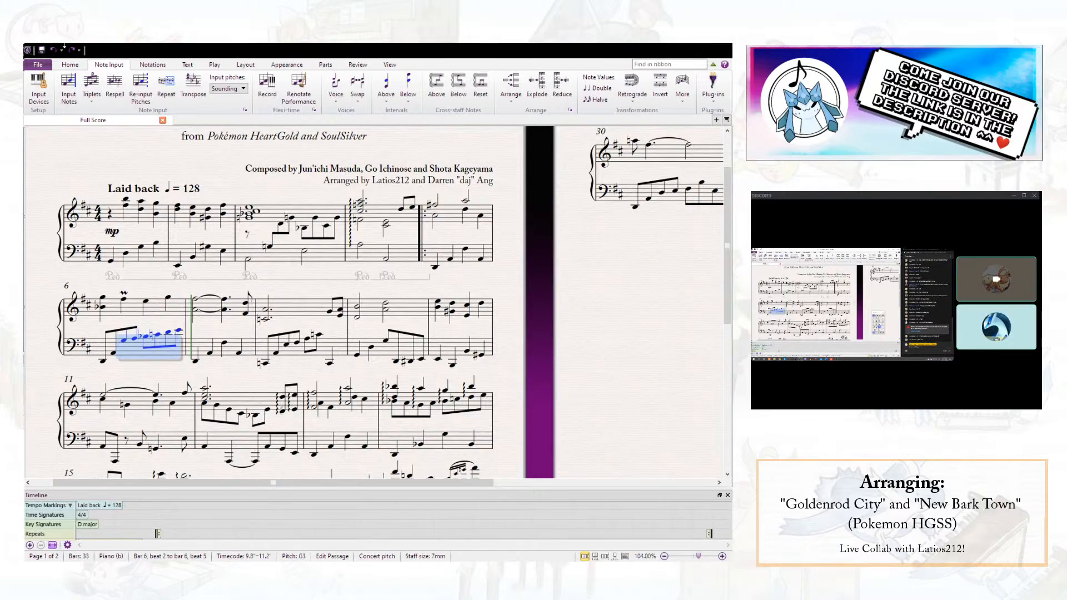
left_click(110, 168)
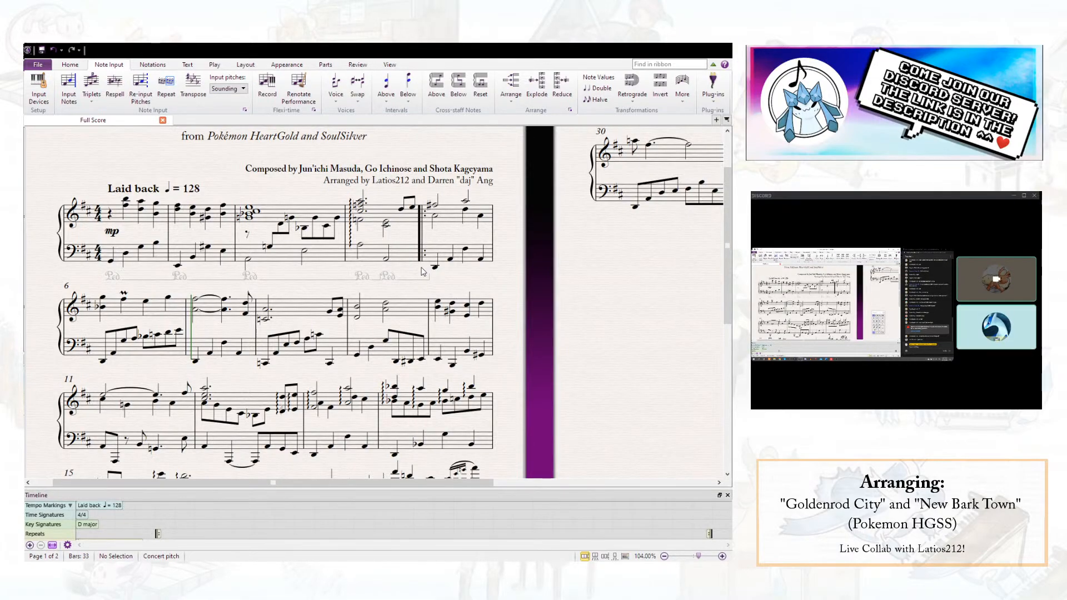
- Check the notes on beats 3 and 4 of bar 5 in the right hand and beat 4 in the left hand
left_click(481, 217)
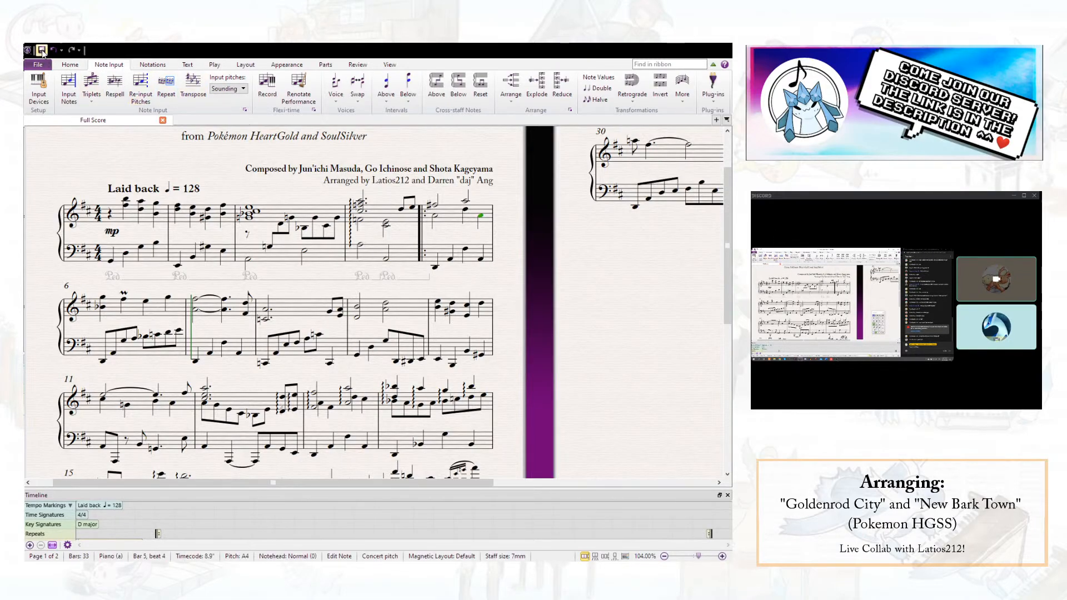
left_click(481, 258, "ctrl")
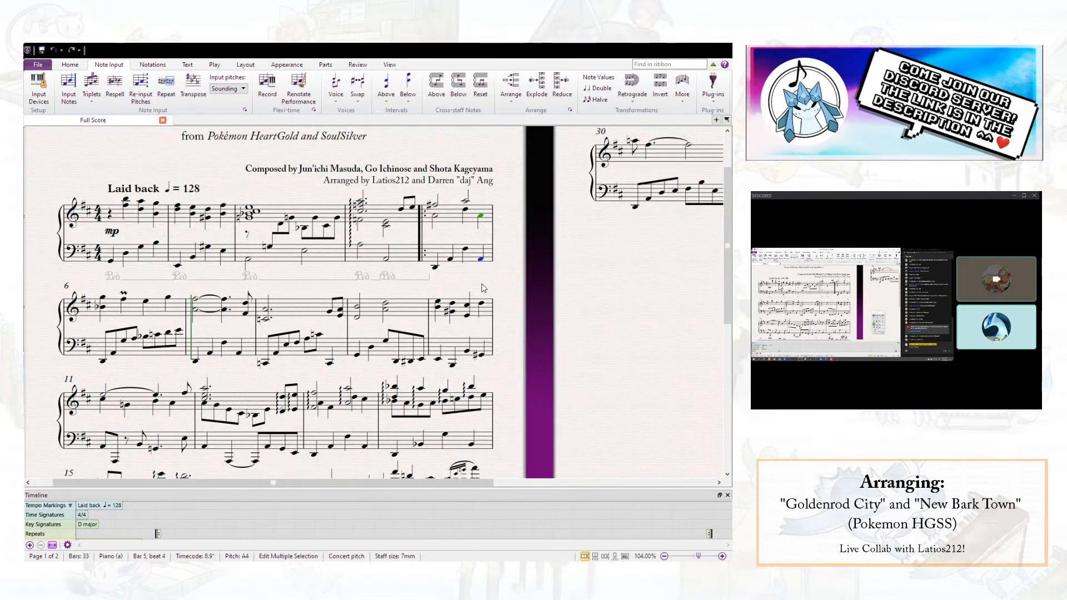
key("Escape")
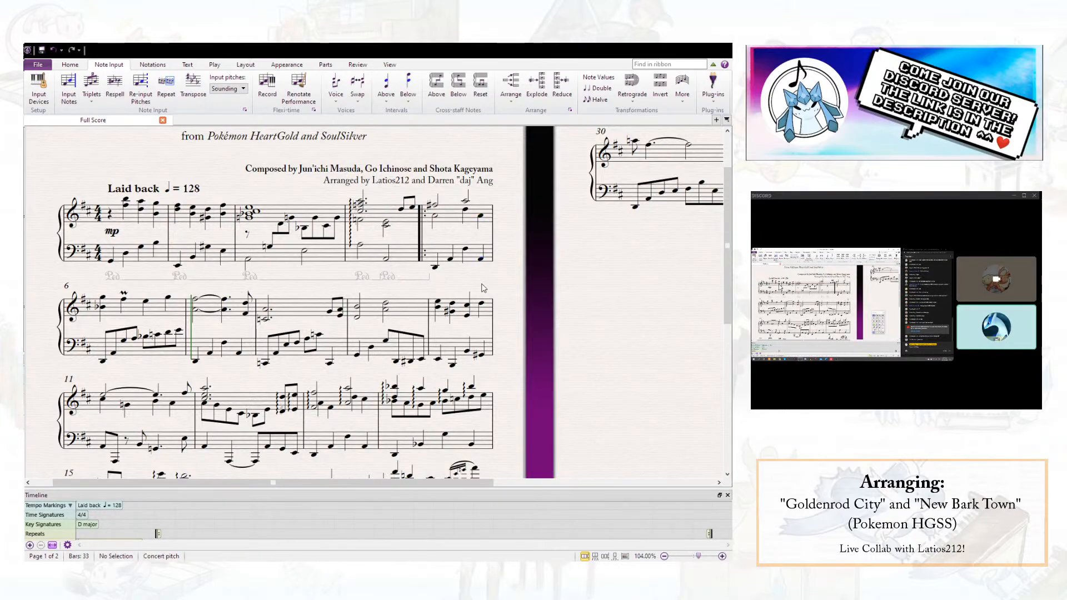
left_click(466, 210)
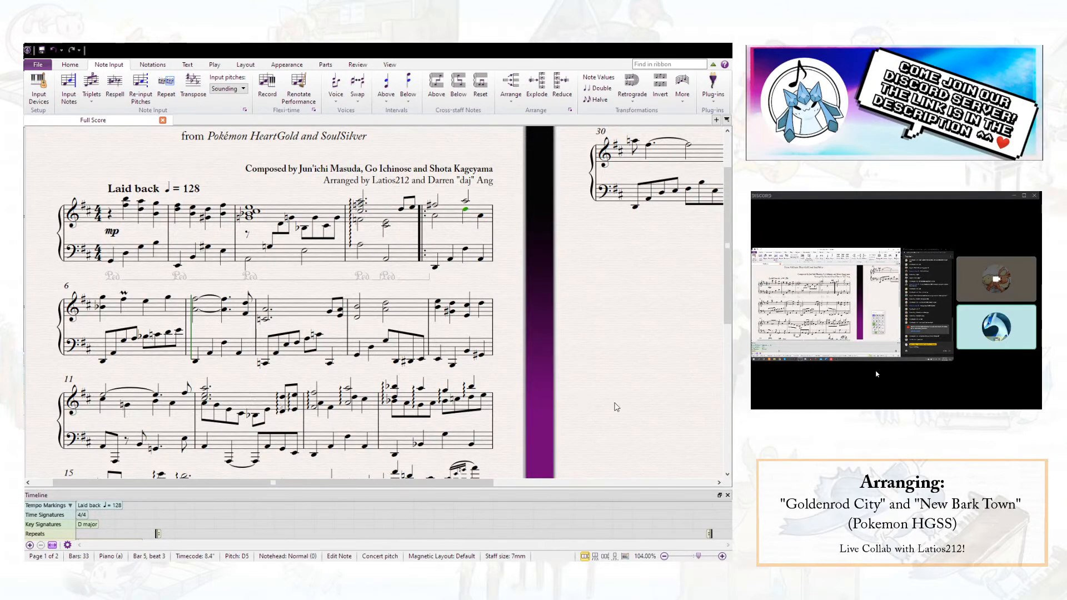
key("Escape")
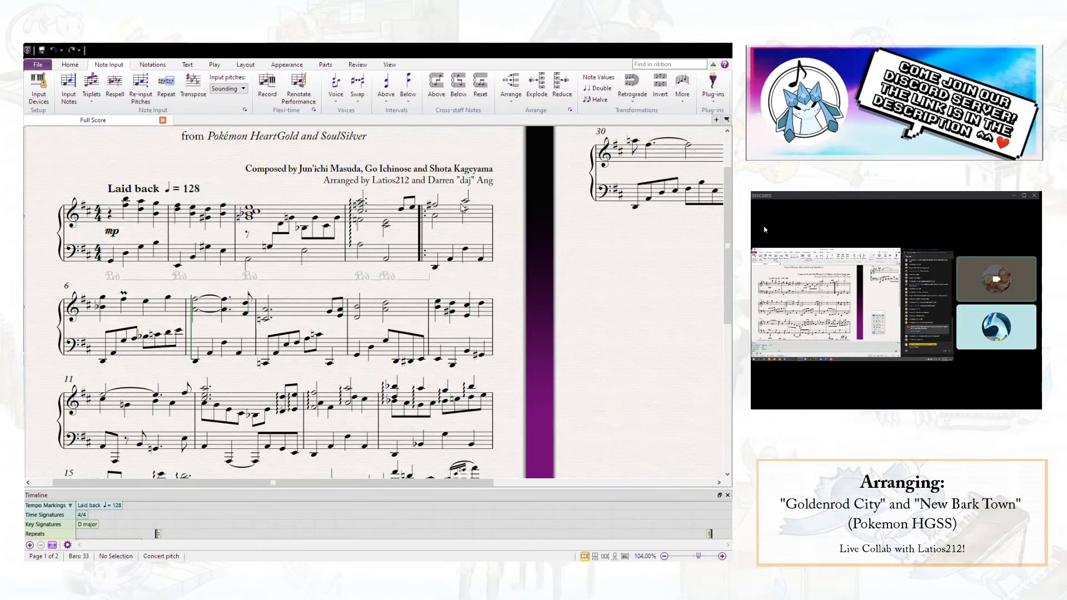
- Play from beat 1 of bar 5 into bar 6 and save the score
left_click(434, 205)
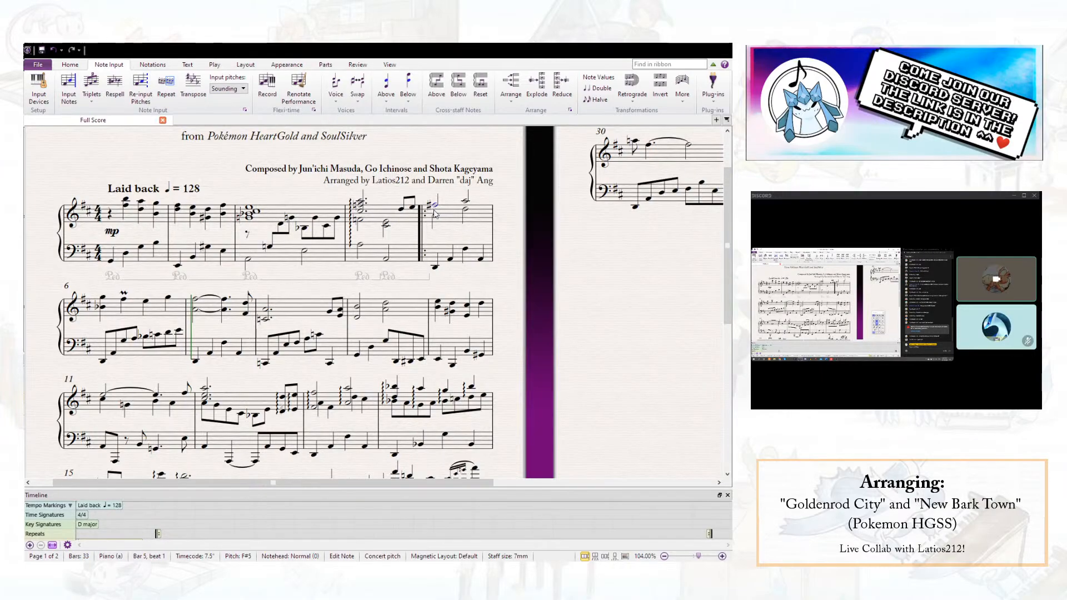
key("space")
key("ctrl+z")
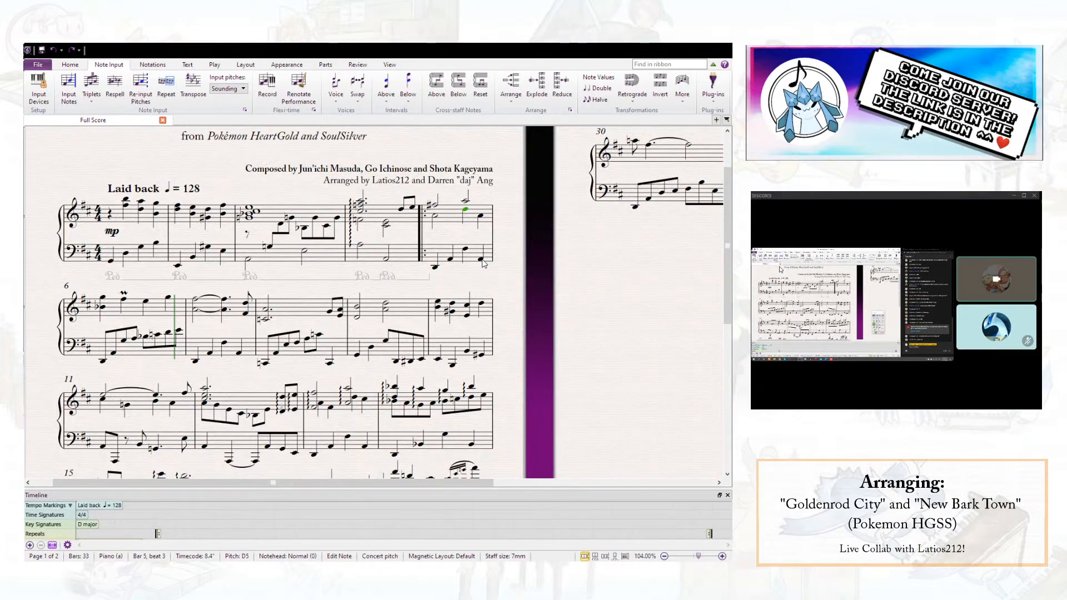
left_click(483, 279)
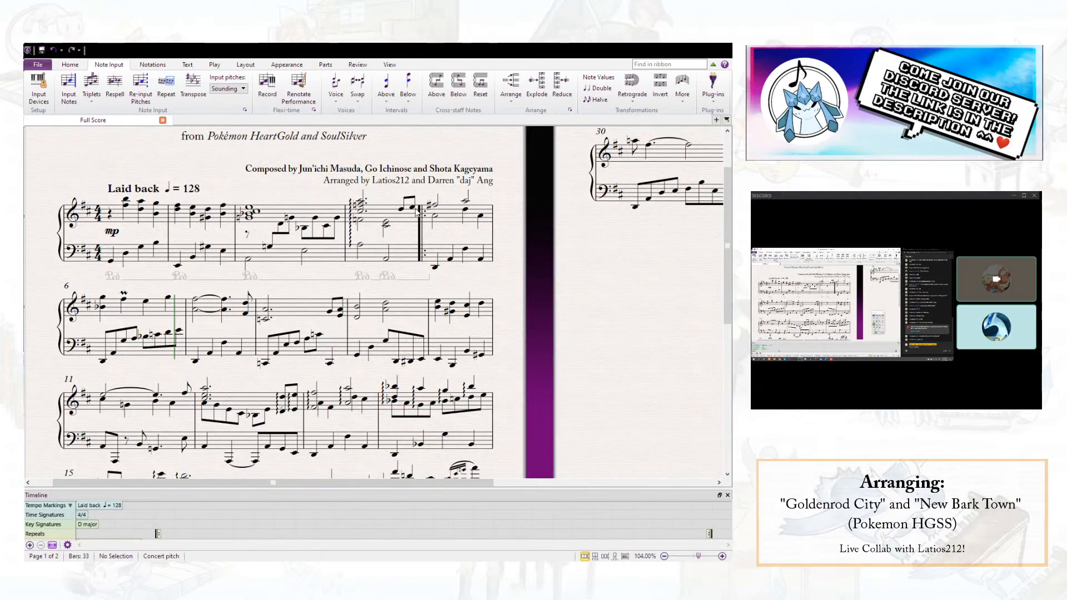
left_click(42, 53)
left_click(480, 216)
key("Escape")
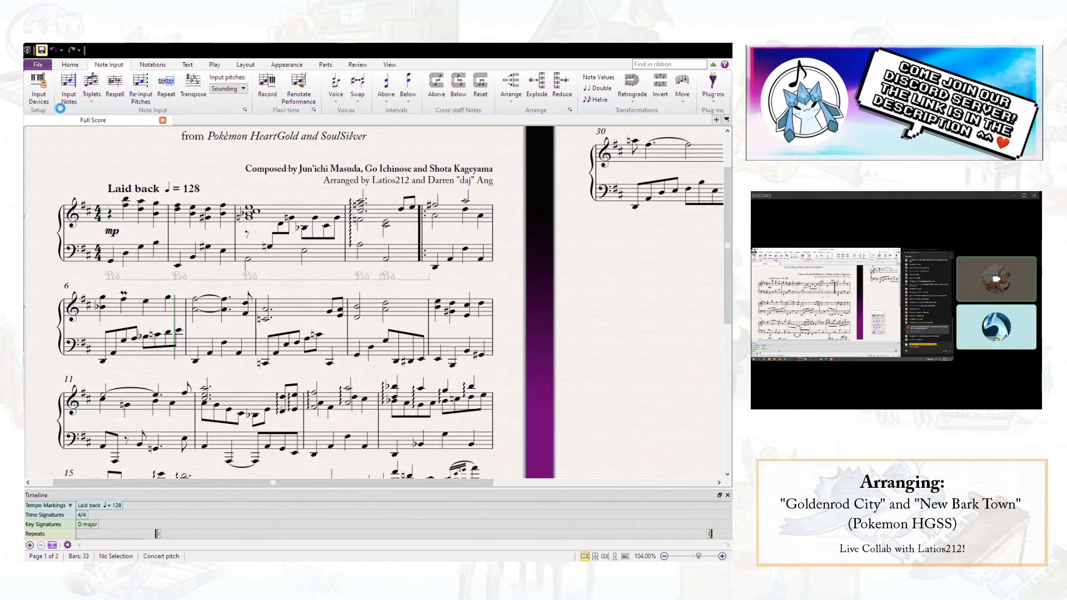
- Change the second left-hand eighth note of bar 6 to D3 and save the score
left_click(115, 354)
key("d")
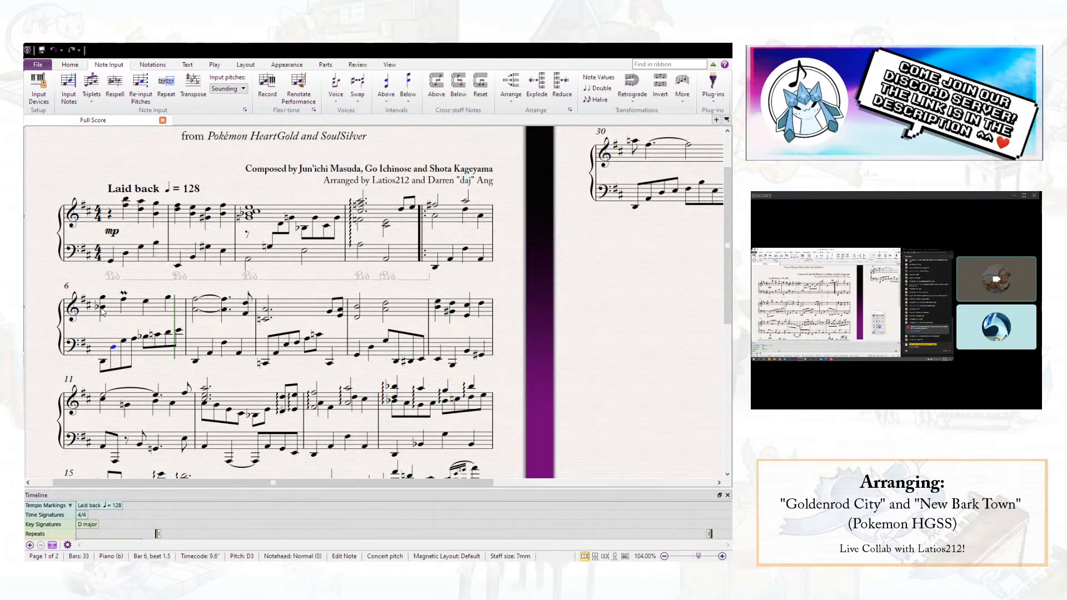
key("Escape")
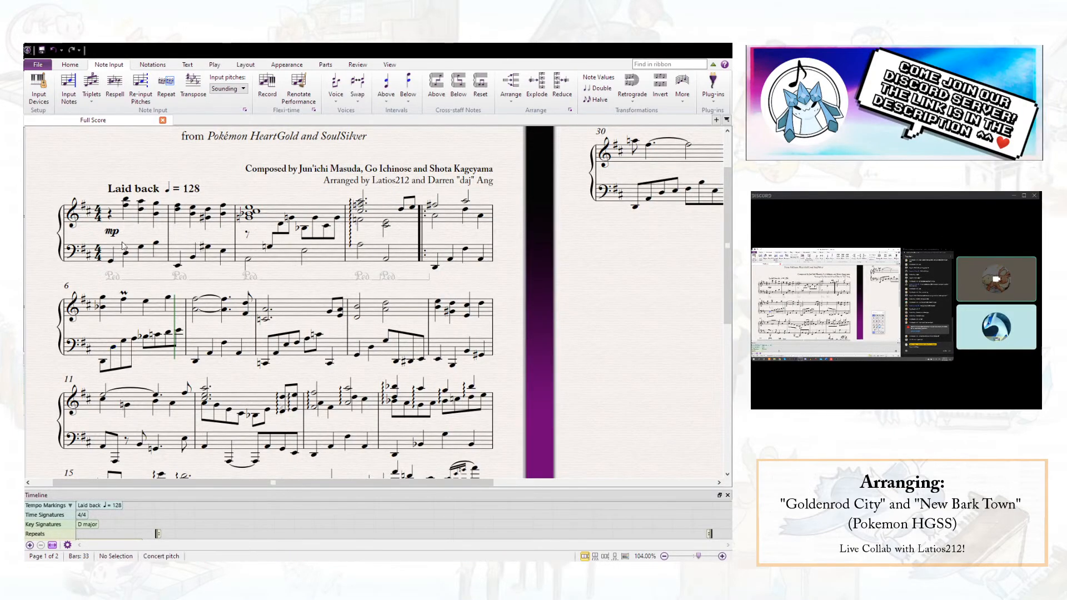
left_click(42, 53)
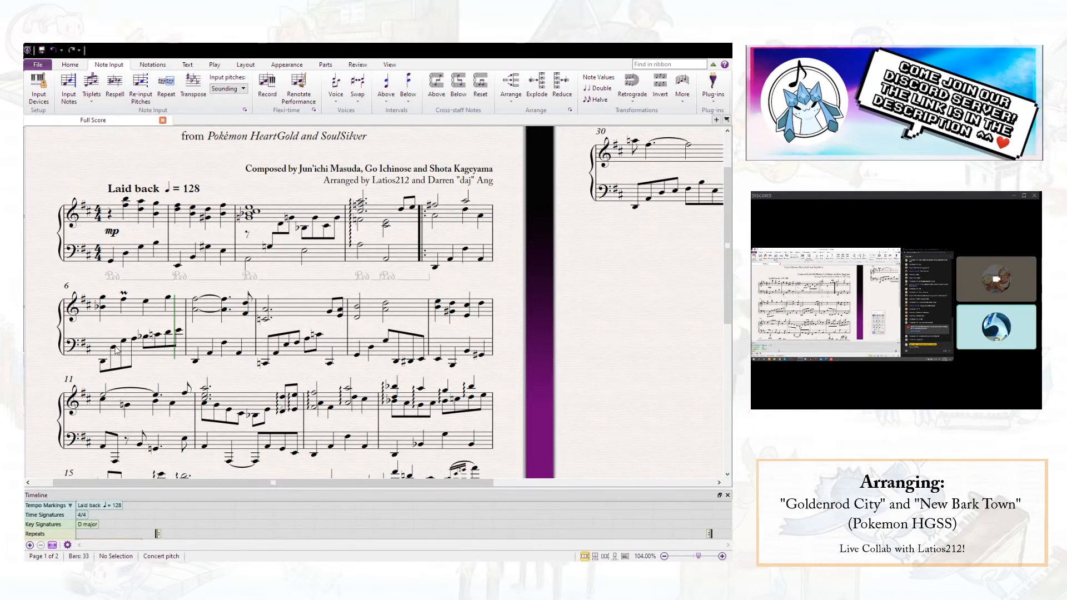
- Try A3 as the second left-hand eighth note of bar 6 against the inner note, and return it to D3
left_click(102, 307)
left_click(111, 332)
left_click(115, 349)
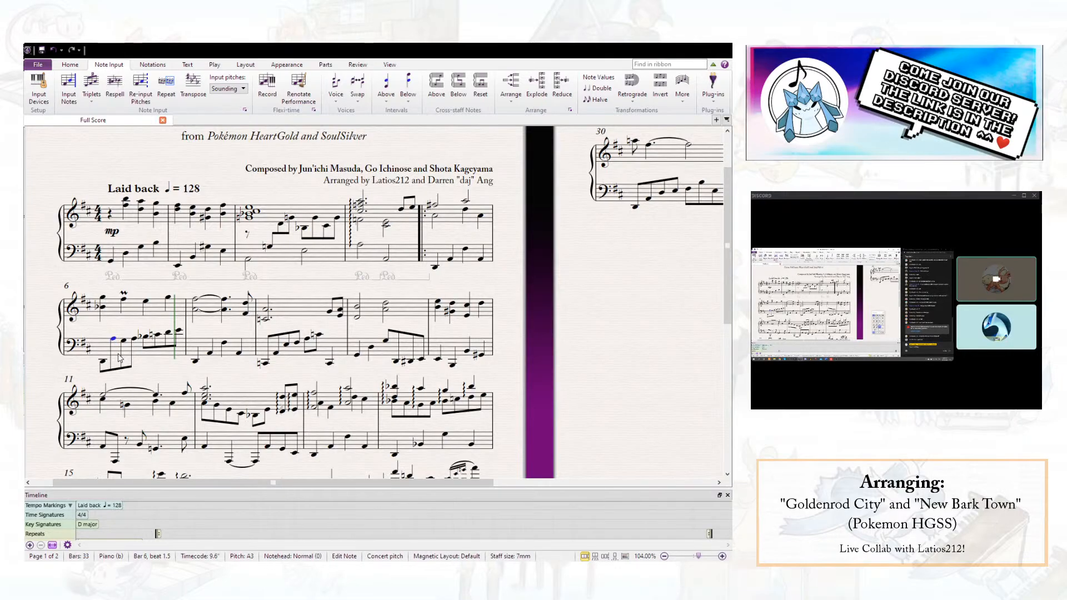
left_click(102, 307, "ctrl")
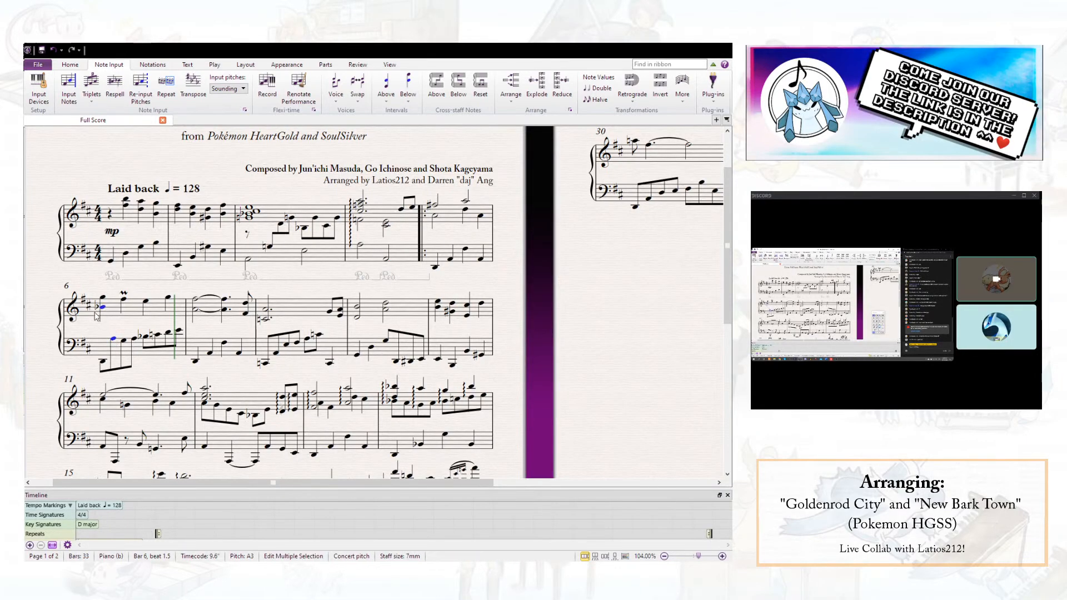
left_click(114, 329)
key("Down")
key("Down")
key("Down")
key("Down")
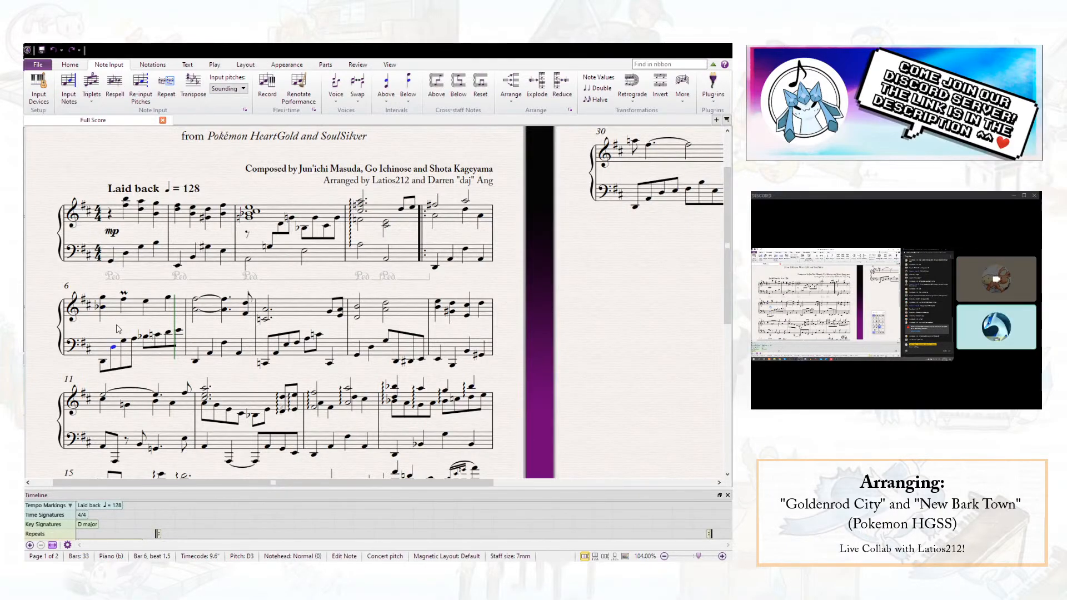
- Play from the first right-hand note of bar 5 to the start of bar 7
left_click(438, 208)
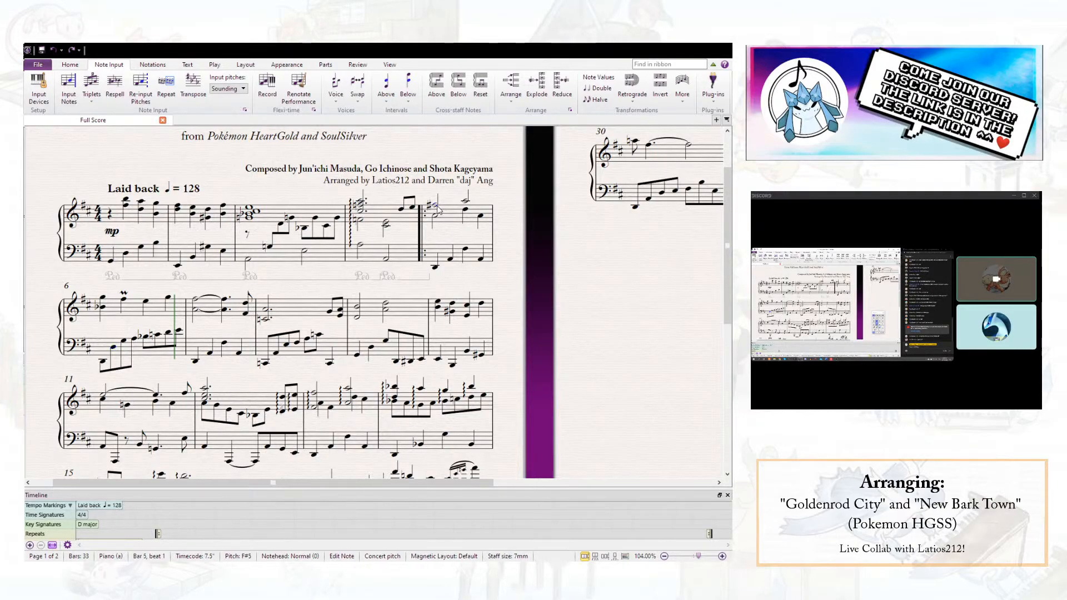
key("p")
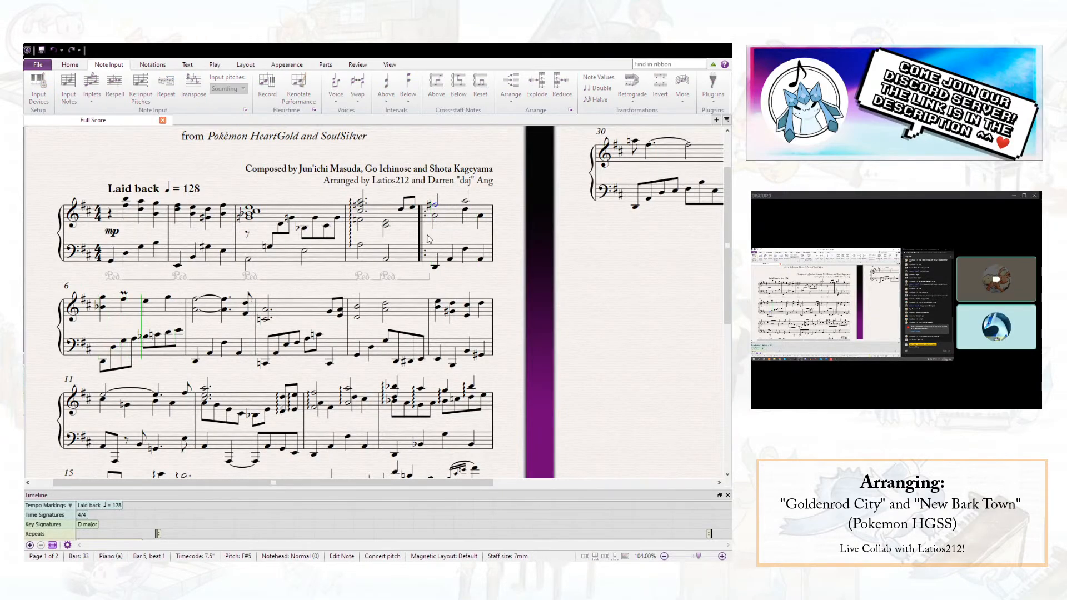
key("space")
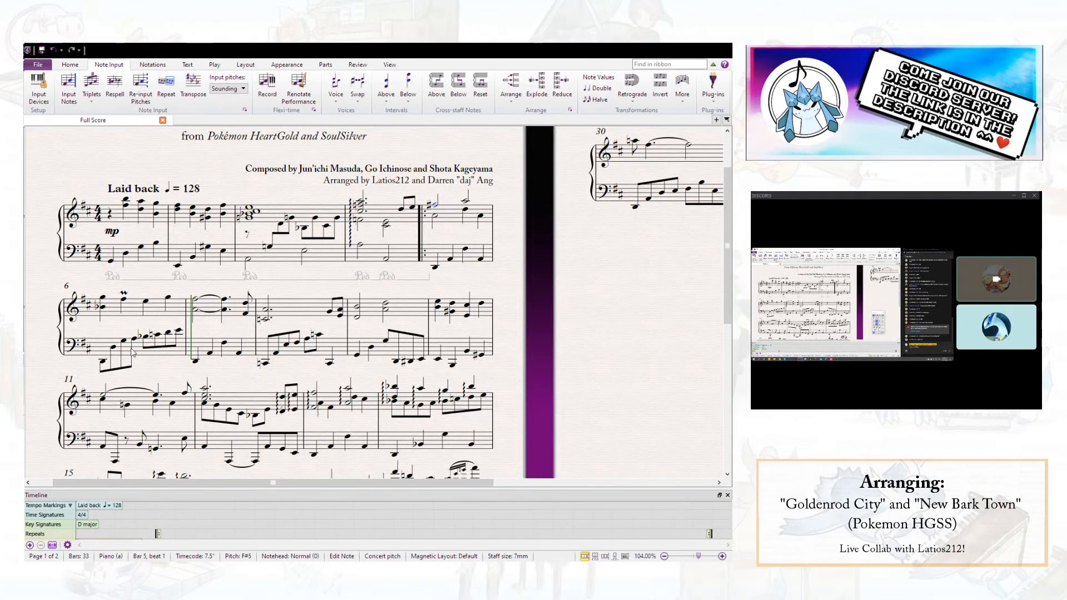
key("Escape")
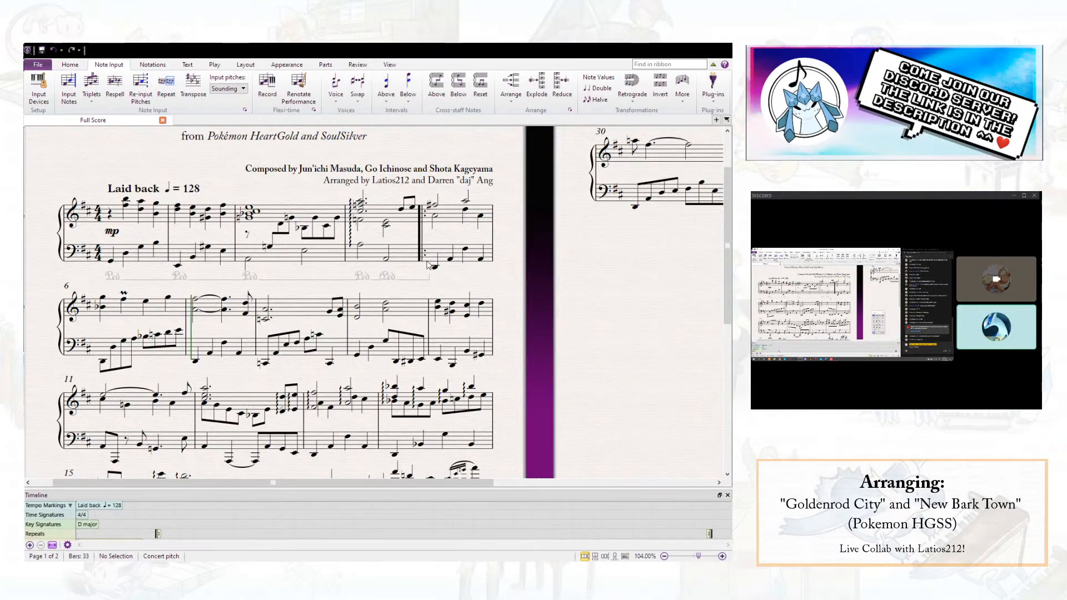
- Add the expression text "more" at the start of bar 5 and "less" at the start of bar 6
left_click(436, 217)
key("ctrl+e")
type("mp")
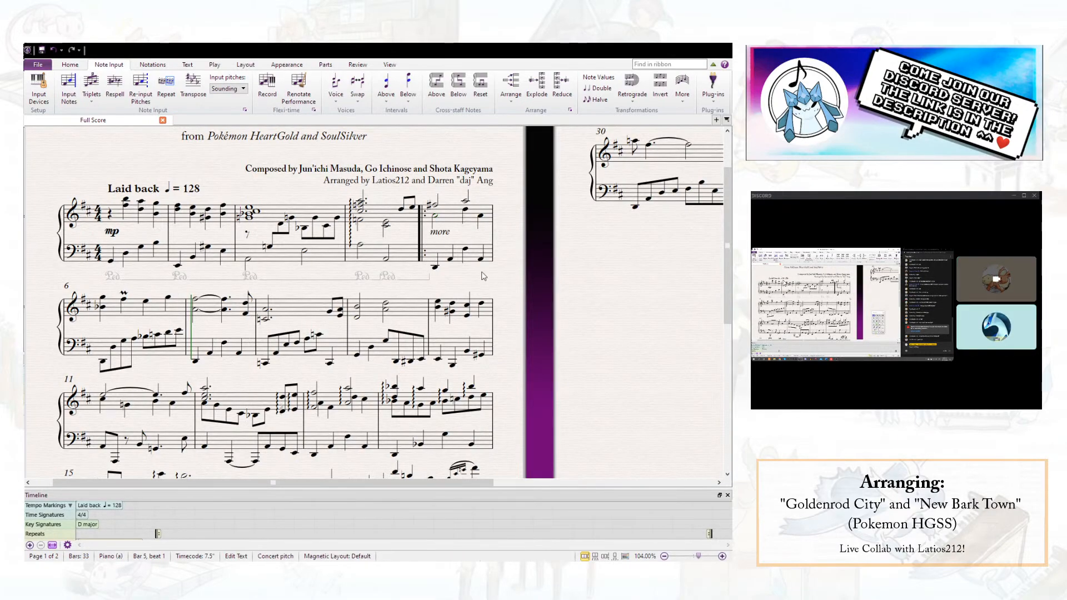
key("Escape")
left_click(104, 309, "alt")
double_click(108, 328)
left_click_drag(119, 326, 61, 329)
type("les")
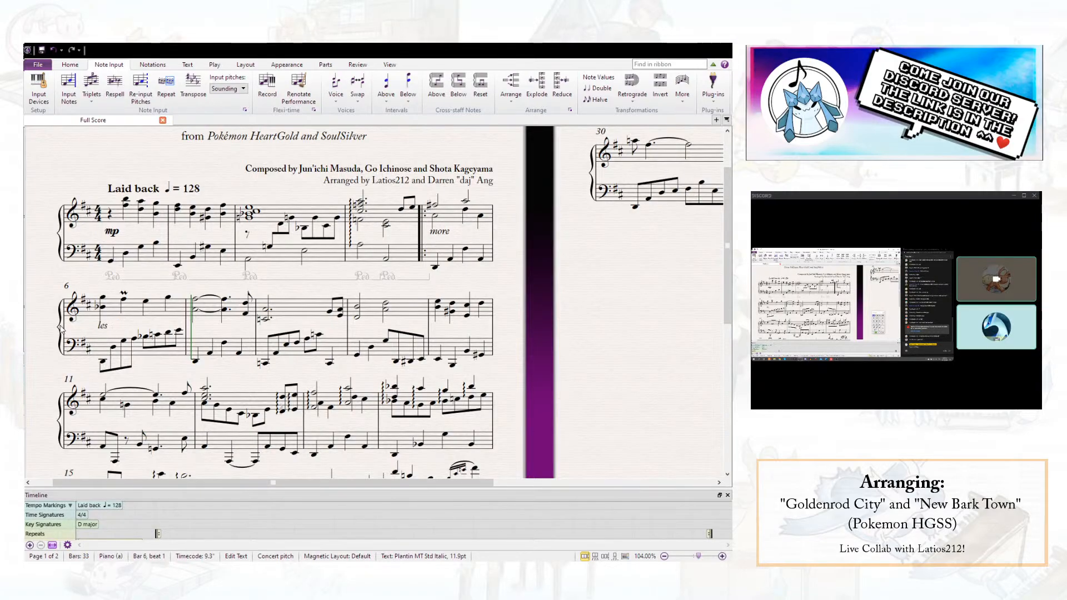
key("Escape")
key("Escape")
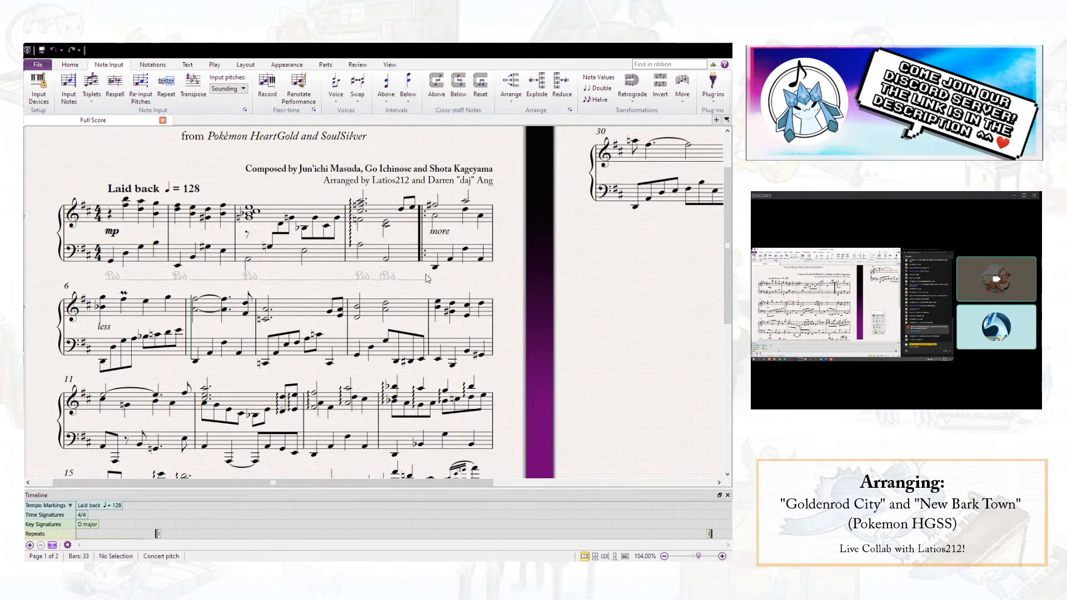
- Delete the "less" and "more" expression texts from bars 6 and 5
left_click(103, 361)
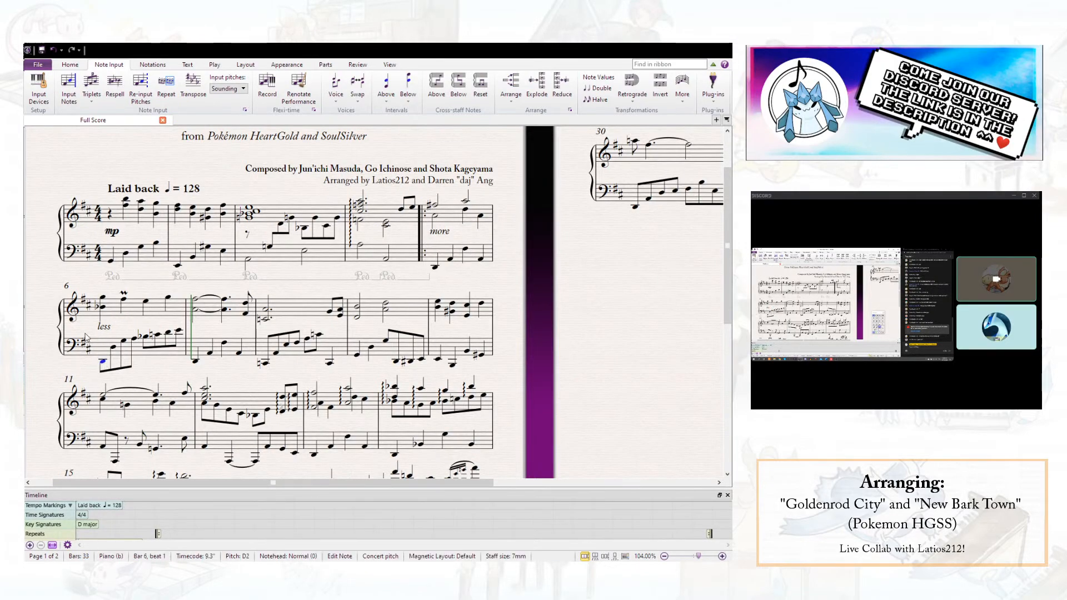
left_click(106, 328)
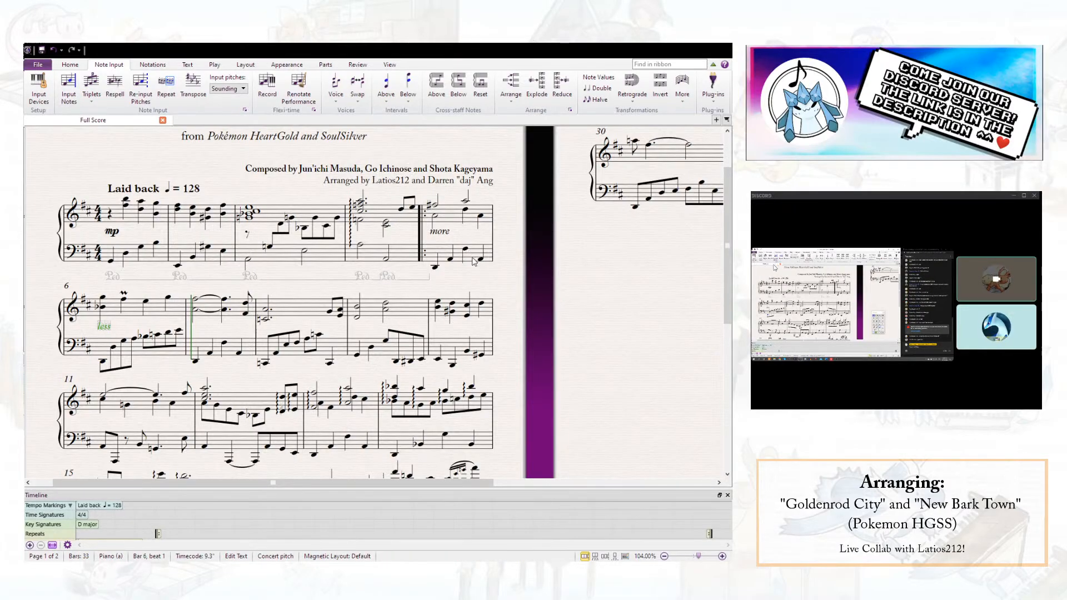
left_click(442, 236, "ctrl")
key("Delete")
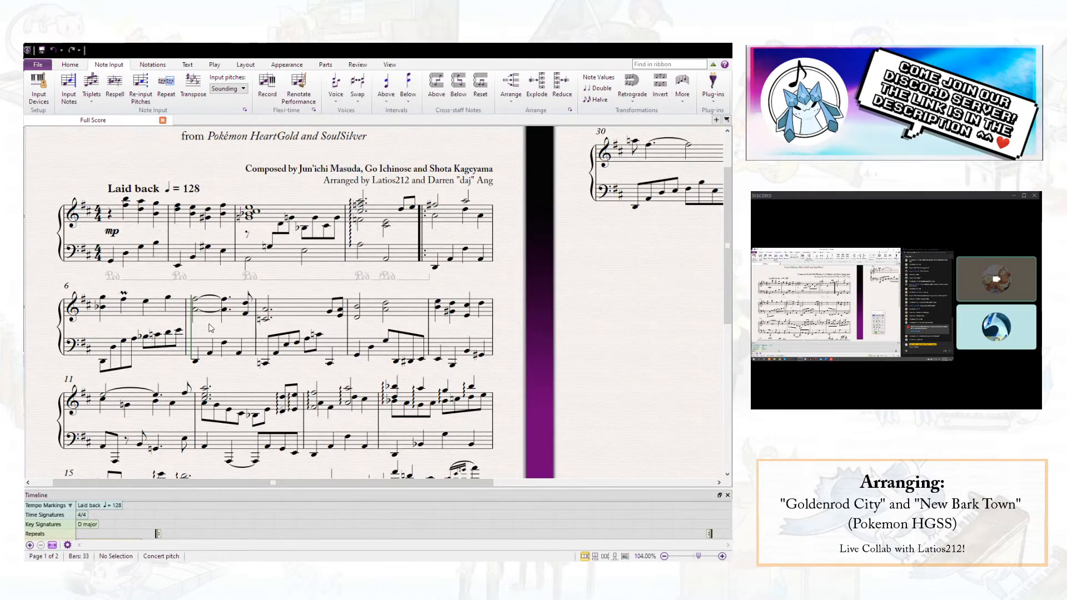
- Play from the first right-hand chord of bar 6 to beat 4 of bar 8
left_click(103, 302)
key("p")
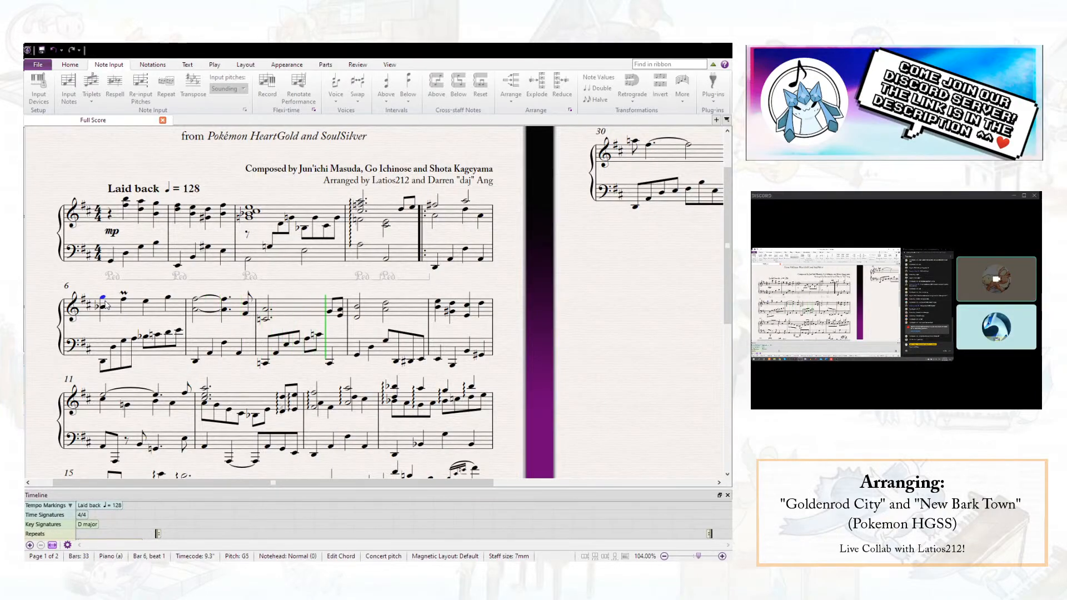
key("space")
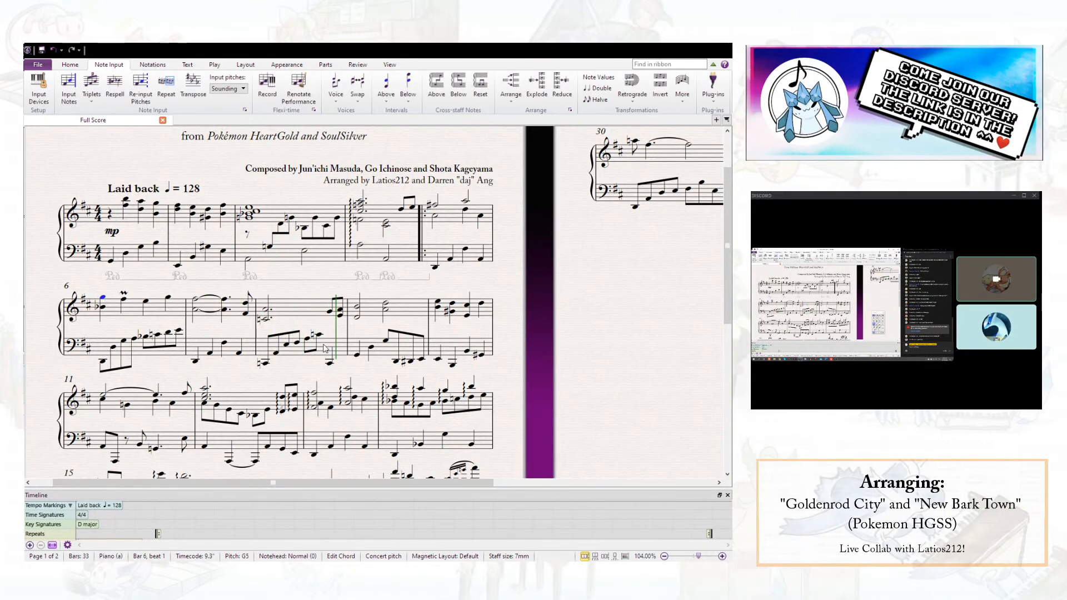
- Raise the left-hand note on beat 4 of bar 8 by an octave to C3
left_click(307, 341)
left_click(330, 363)
key("ctrl+Up")
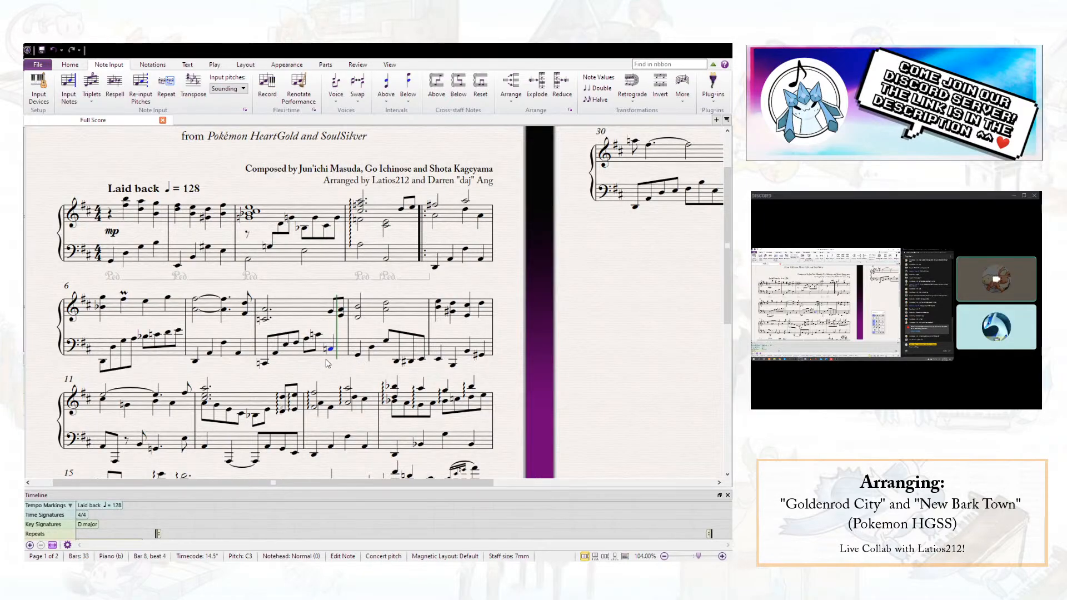
key("Escape")
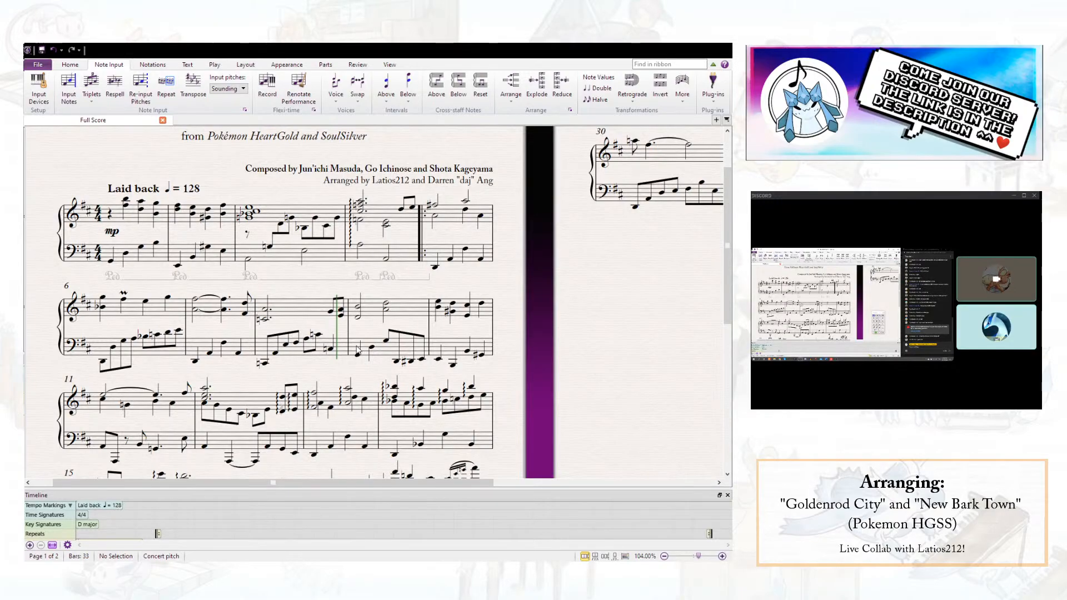
- Lower the left-hand note on beat 4 of bar 8 by an octave to C2
left_click(330, 349)
key("ctrl+Down")
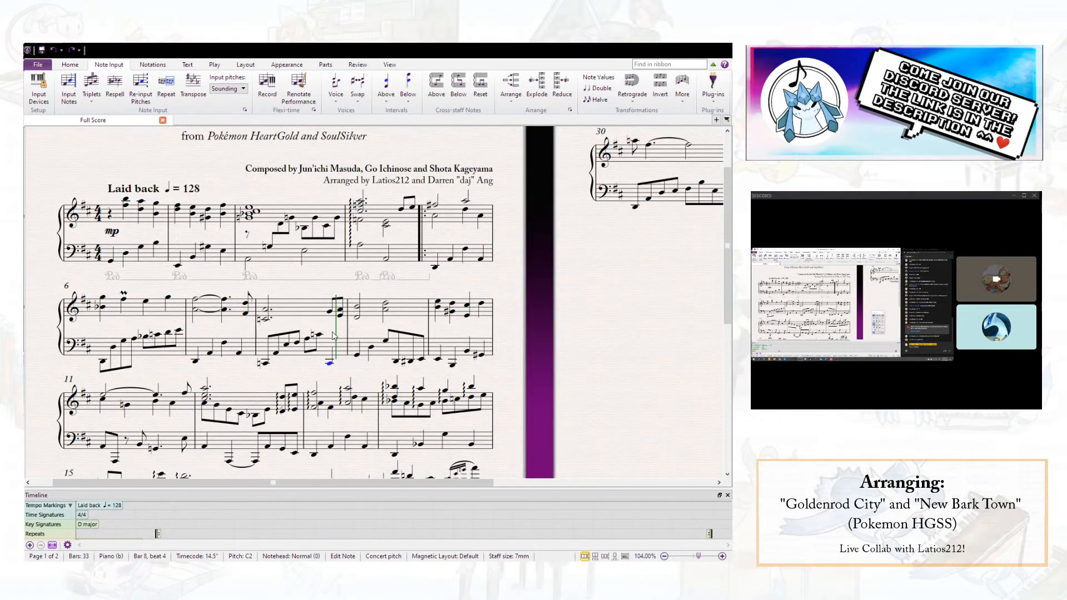
key("Escape")
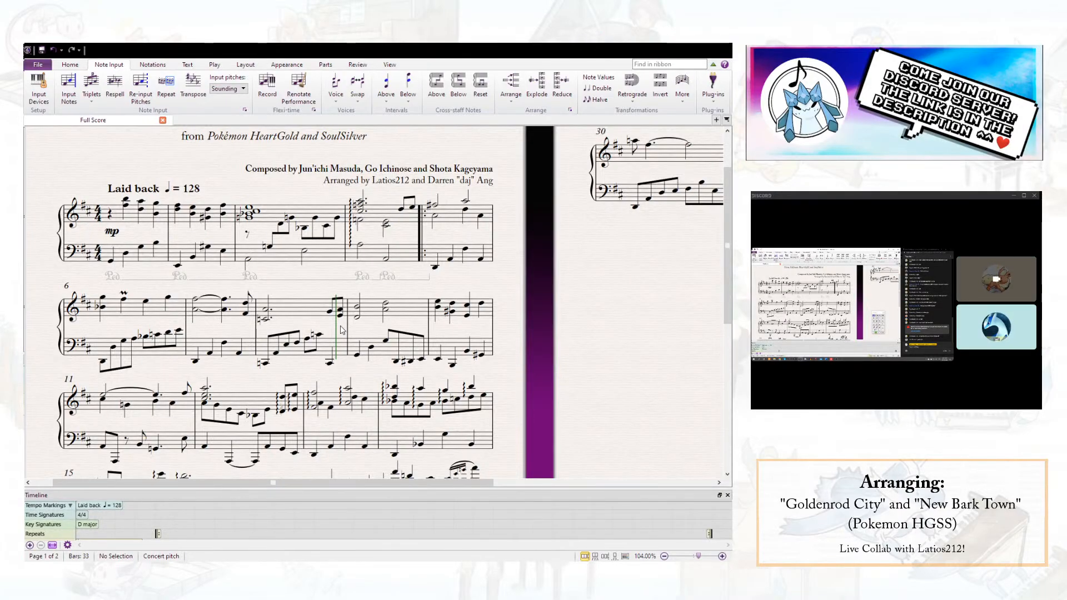
- Try F#4 and E4 as the lowest note of bar 8's first right-hand chord, playing back from there
left_click(266, 321)
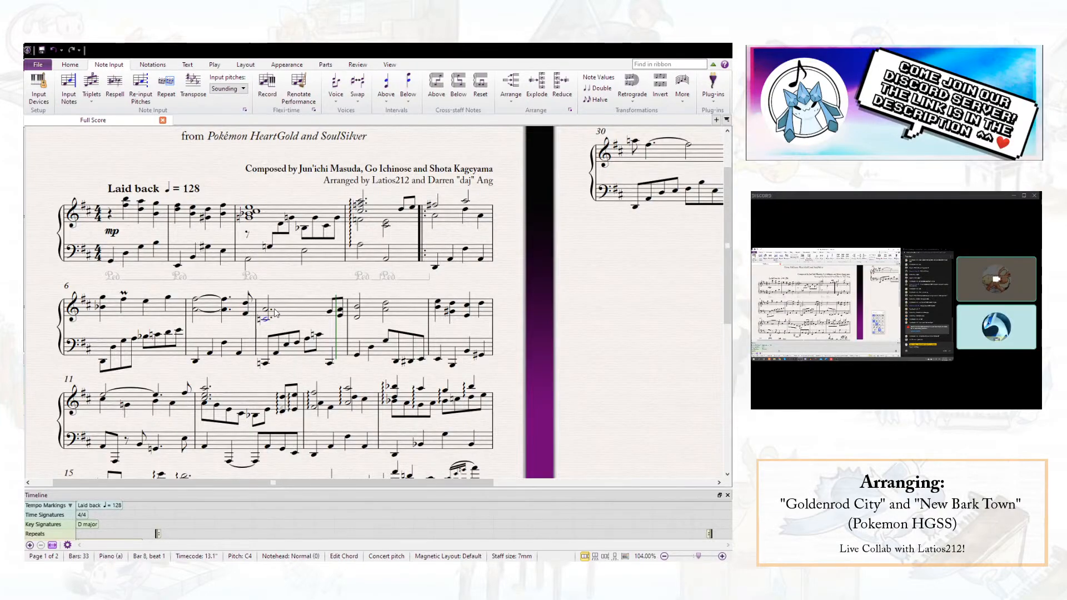
left_click(267, 364, "ctrl")
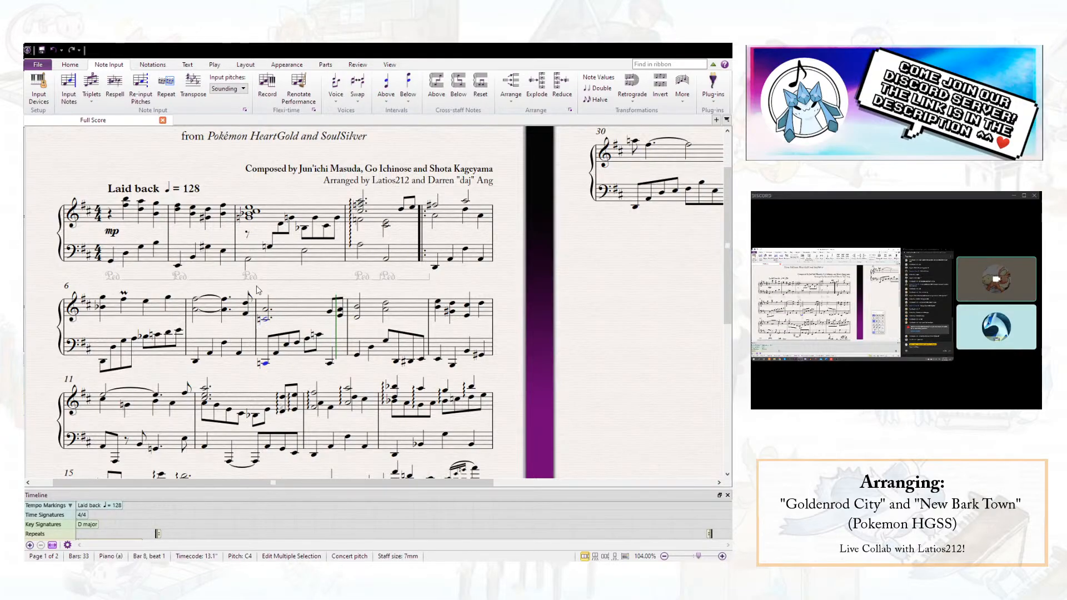
left_click(296, 329)
left_click(265, 320)
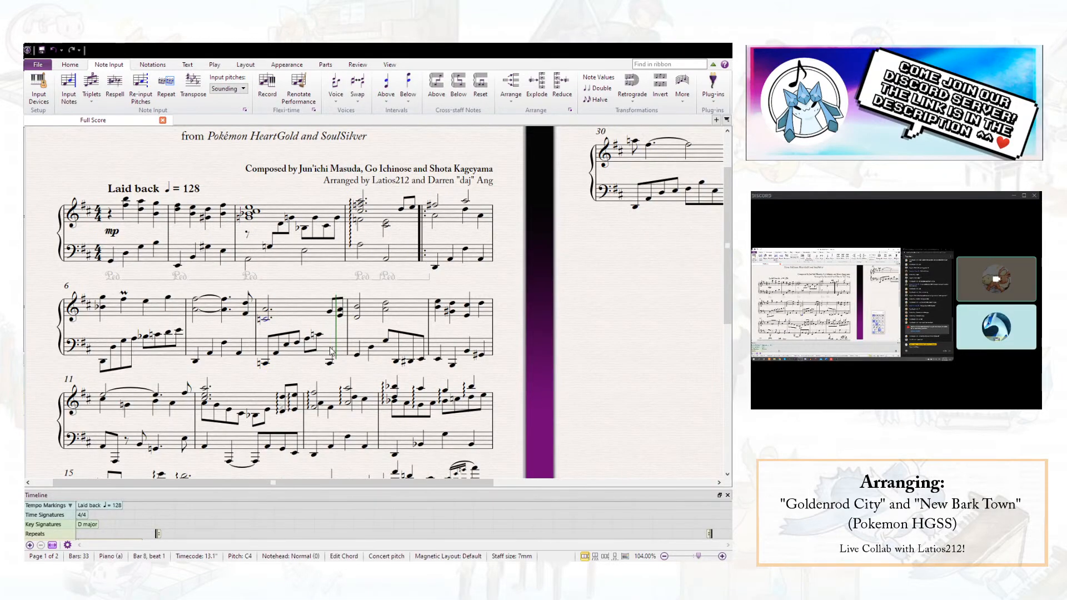
key("f")
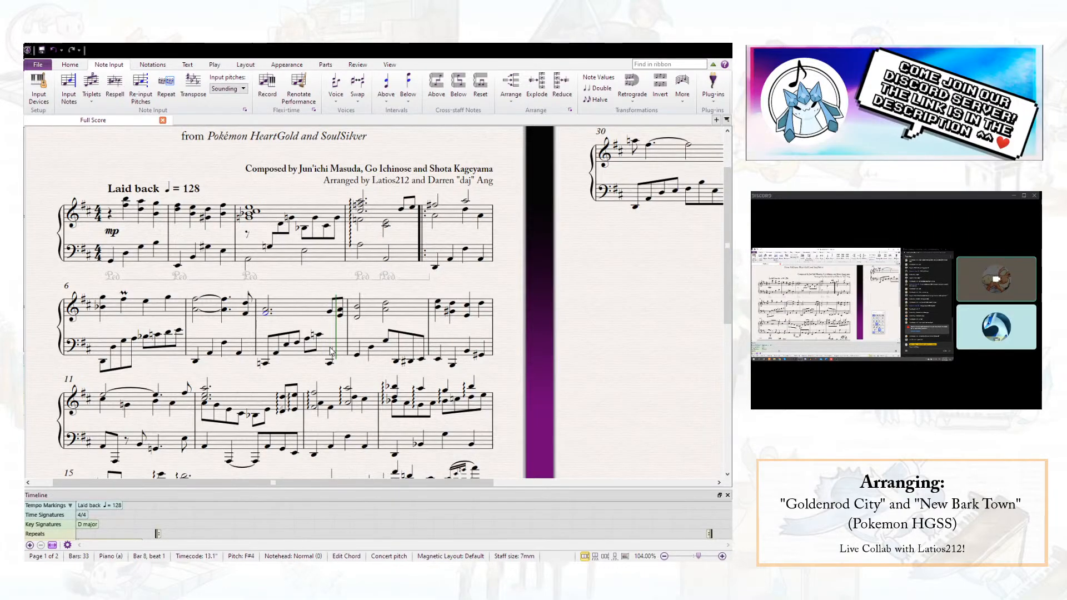
key("e")
key("space")
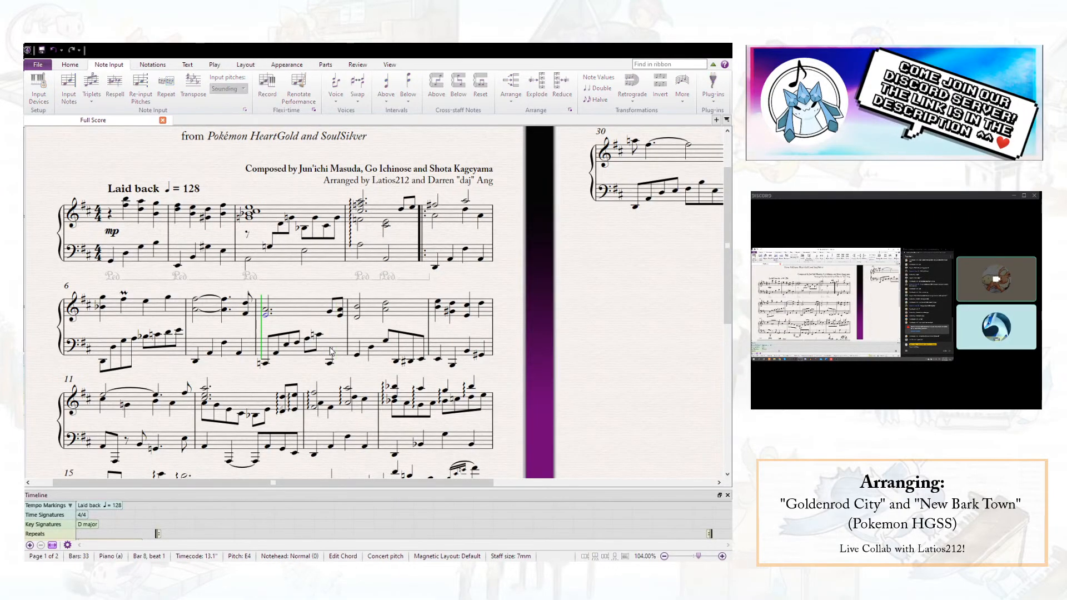
key("space")
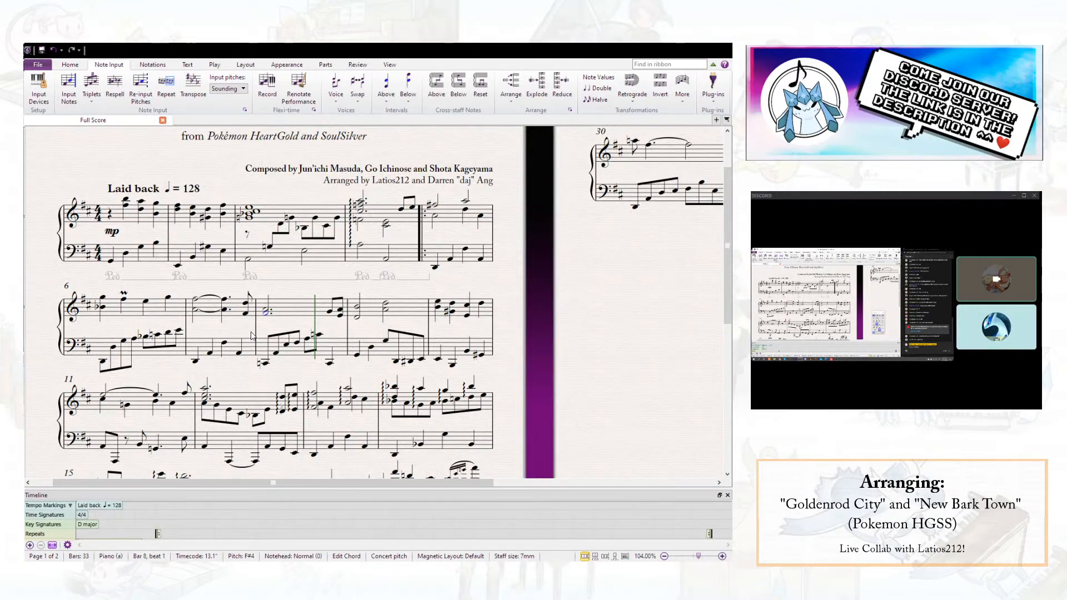
key("p")
key("space")
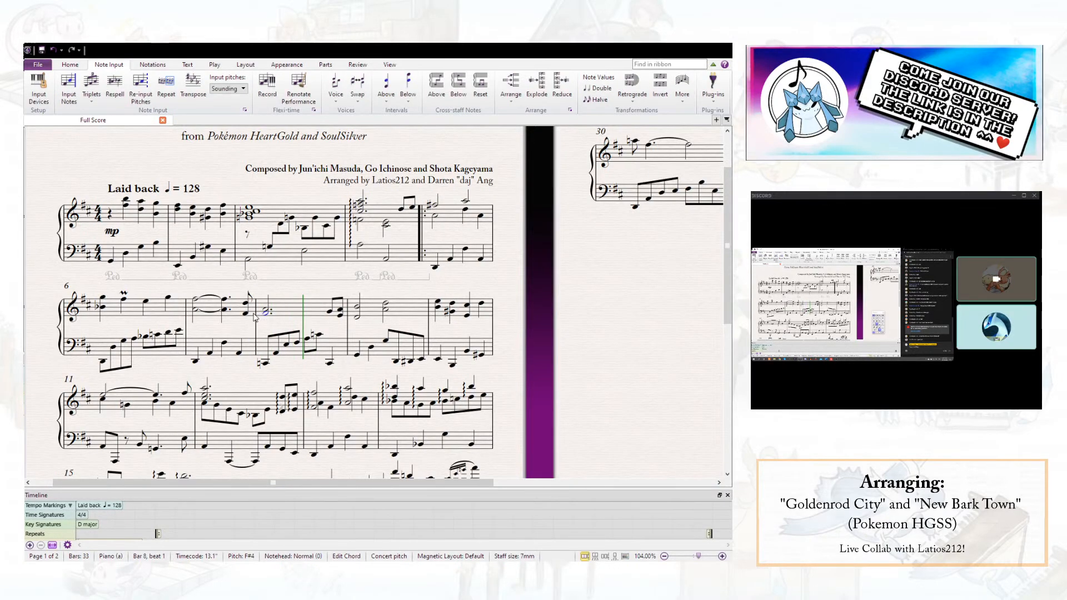
- Set the lowest note of bar 8's first right-hand chord to E4 and play from it
left_click(246, 315)
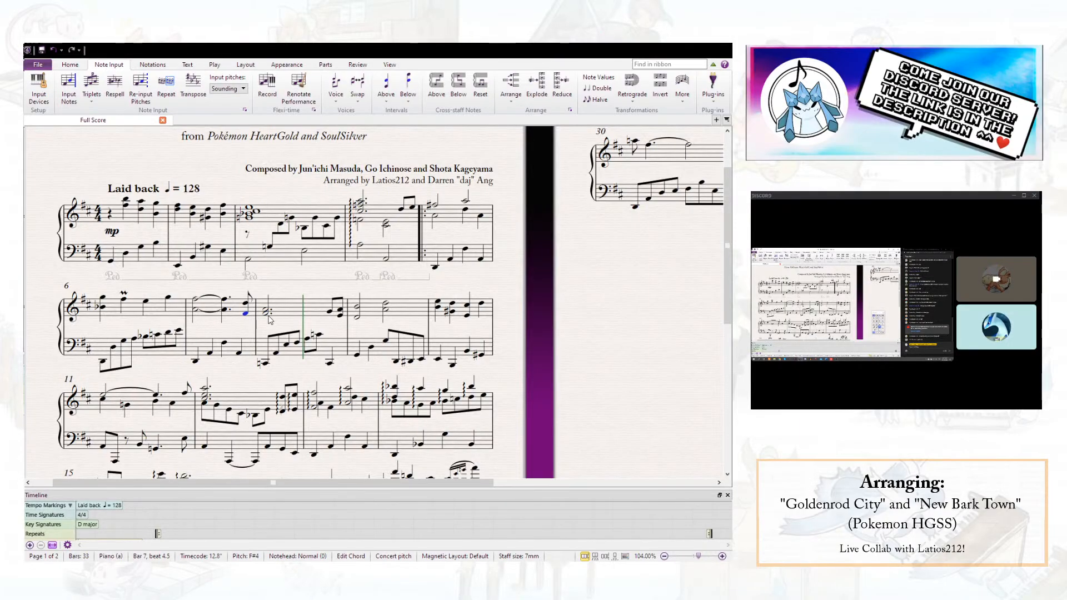
left_click(266, 316)
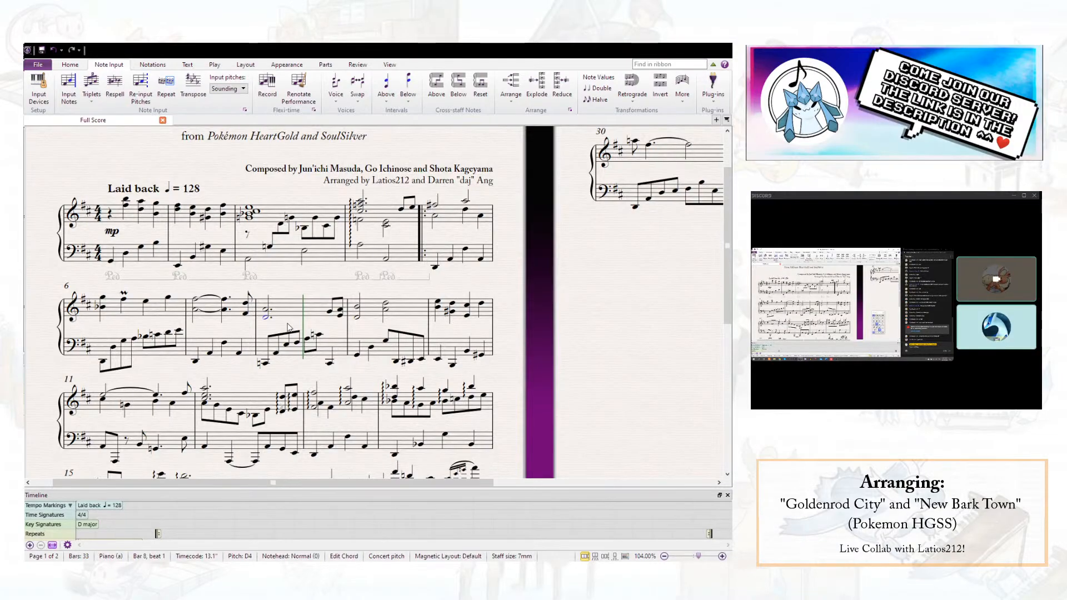
key("p")
key("space")
key("Up")
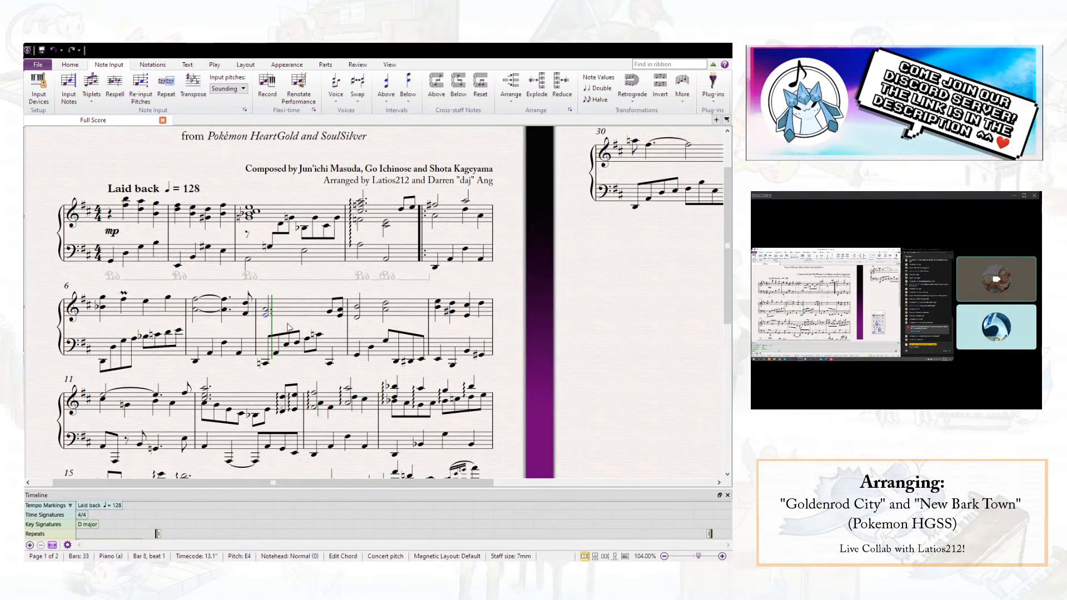
key("p")
key("space")
left_click_drag(274, 362, 255, 289)
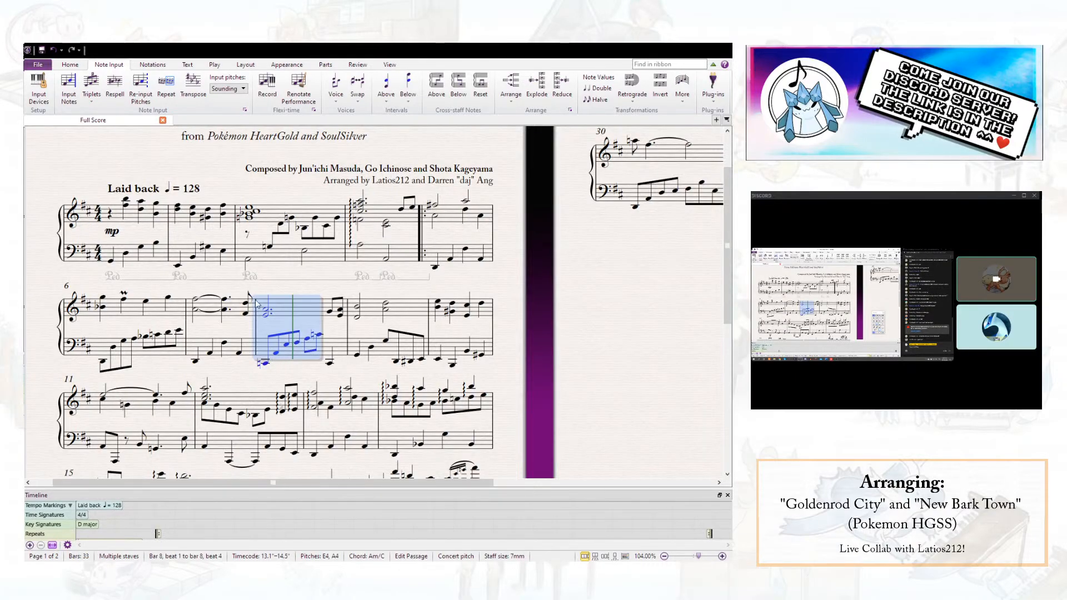
key("Escape")
left_click(274, 350)
key("Right")
key("Right")
key("Escape")
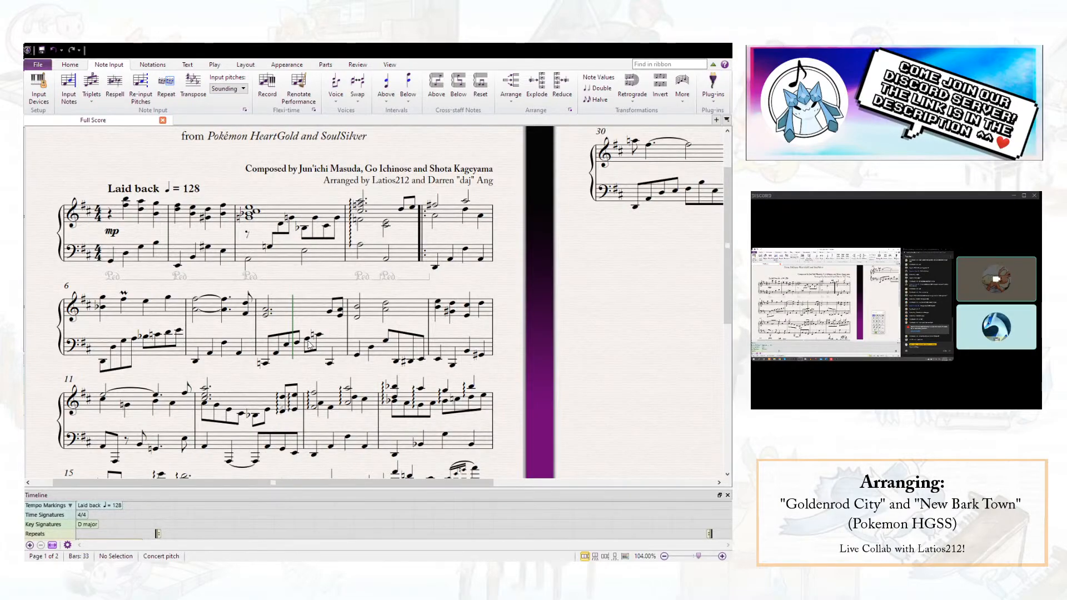
- Move the left-hand C4 on beat 3.5 of bar 8 to the staff above as a cross-staff note
left_click(319, 320)
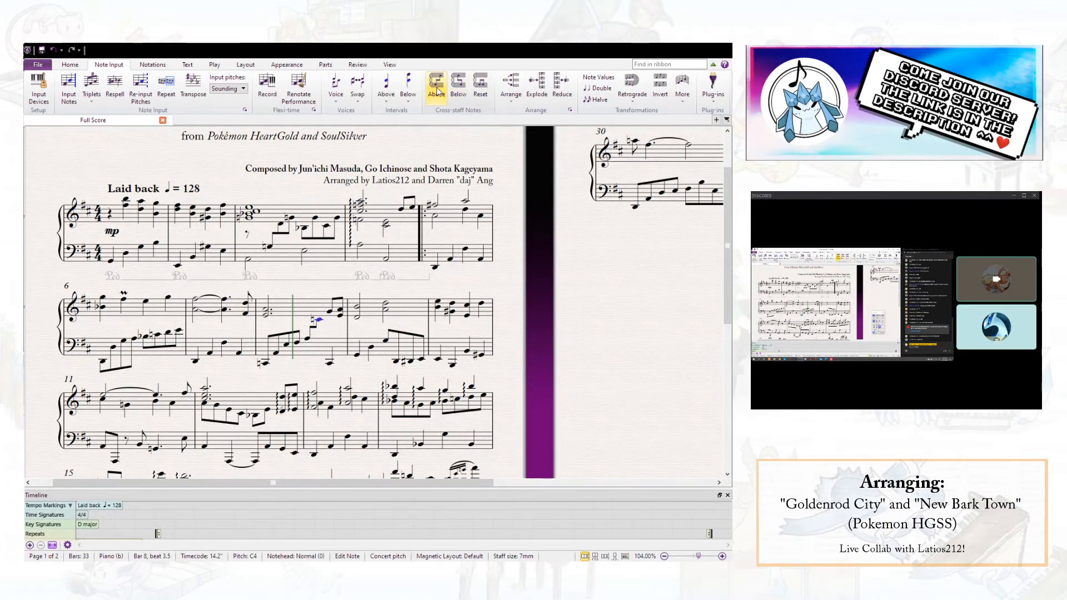
left_click_drag(323, 346, 325, 348)
left_click(334, 329)
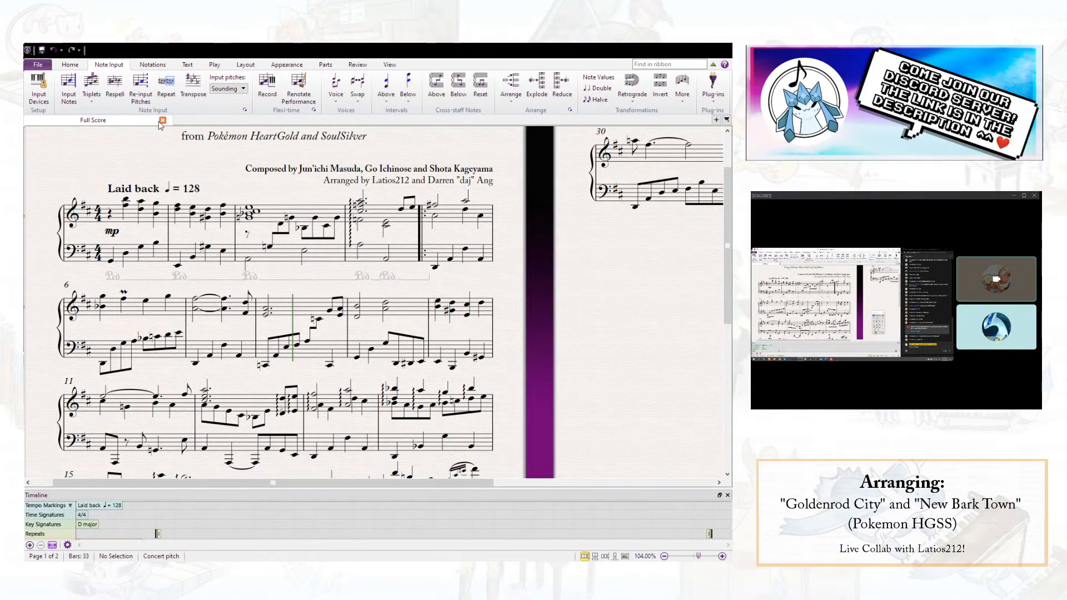
left_click(320, 322)
key("Escape")
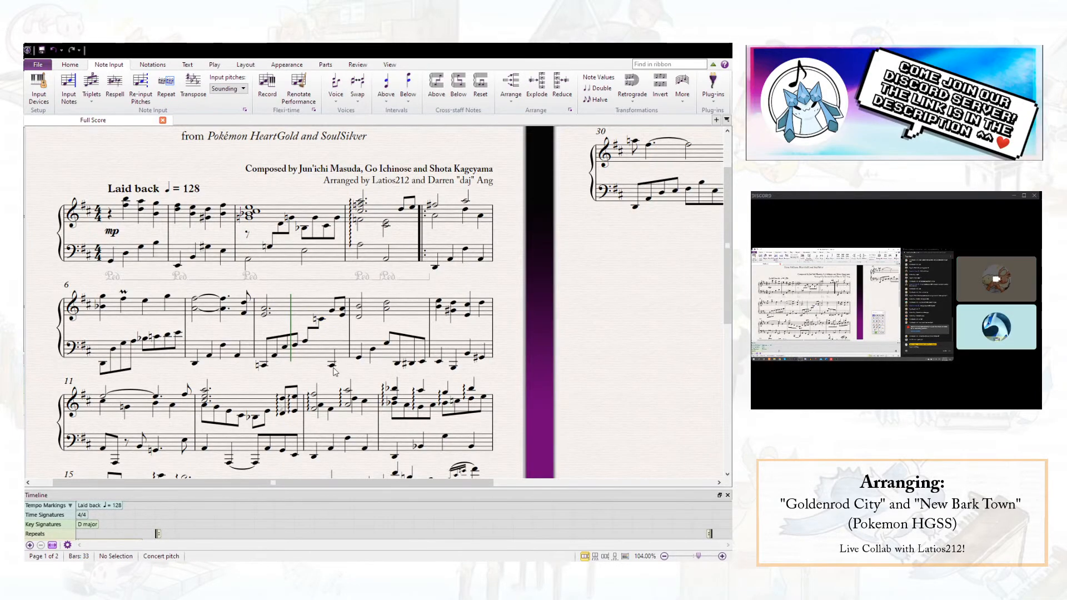
- Raise the left-hand note on beat 4 of bar 8 by an octave and play from bar 8's first chord
left_click(333, 367)
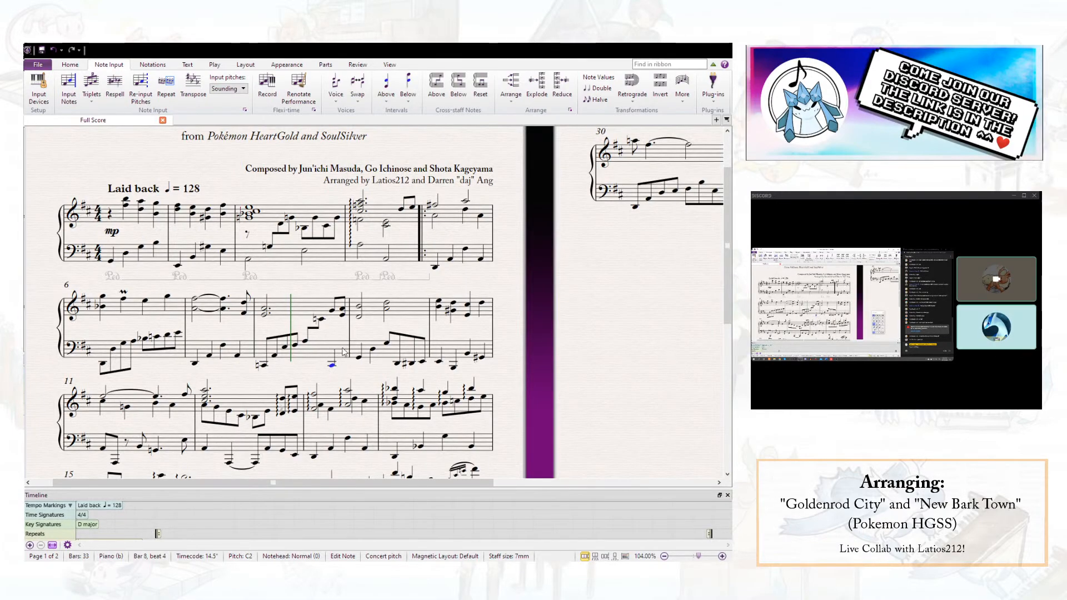
key("ctrl+Up")
left_click(339, 370)
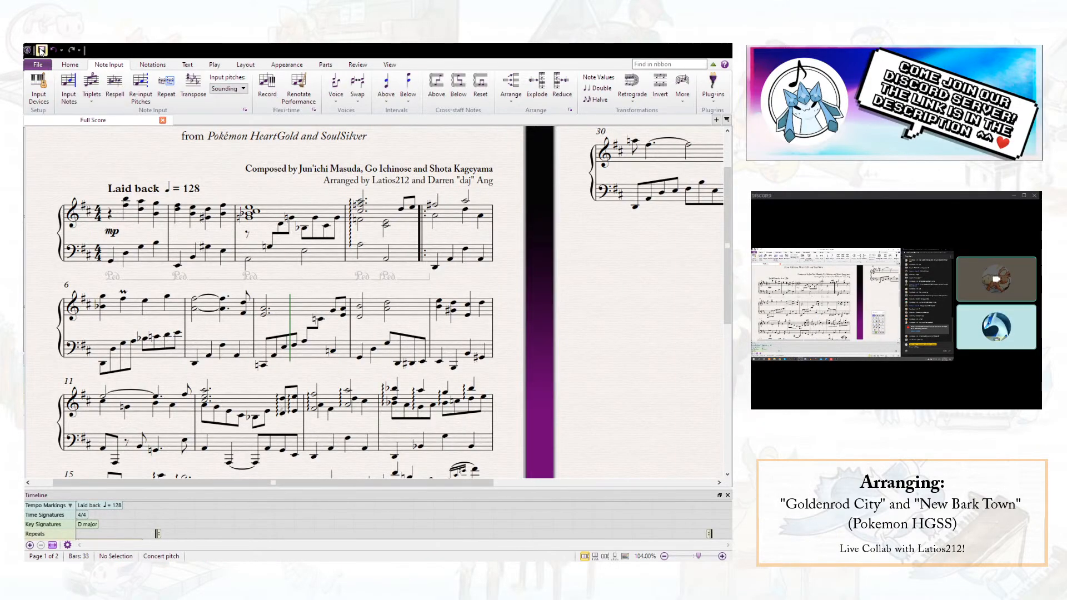
left_click(265, 312)
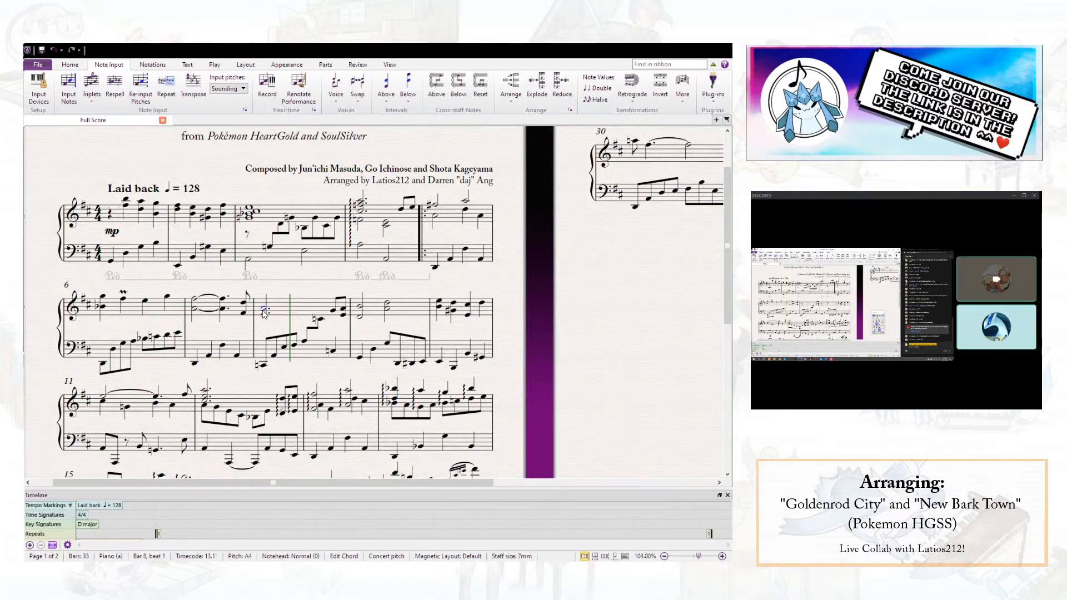
key("p")
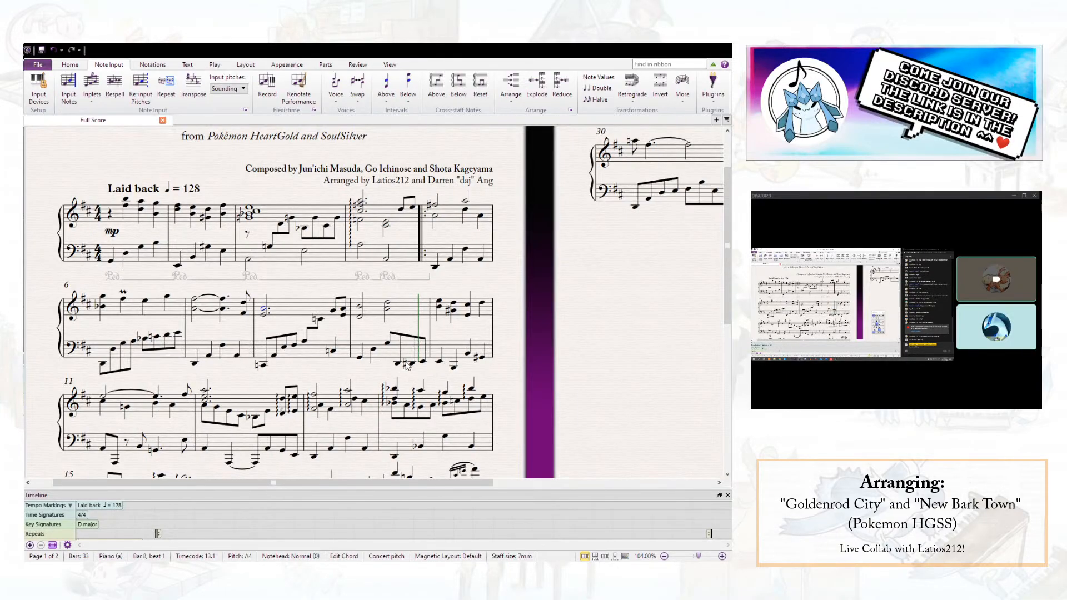
- Raise the left-hand passage from beat 3.5 of bar 9 to the end of bar 10 by an octave, and play from bar 9
left_click_drag(399, 365, 497, 369)
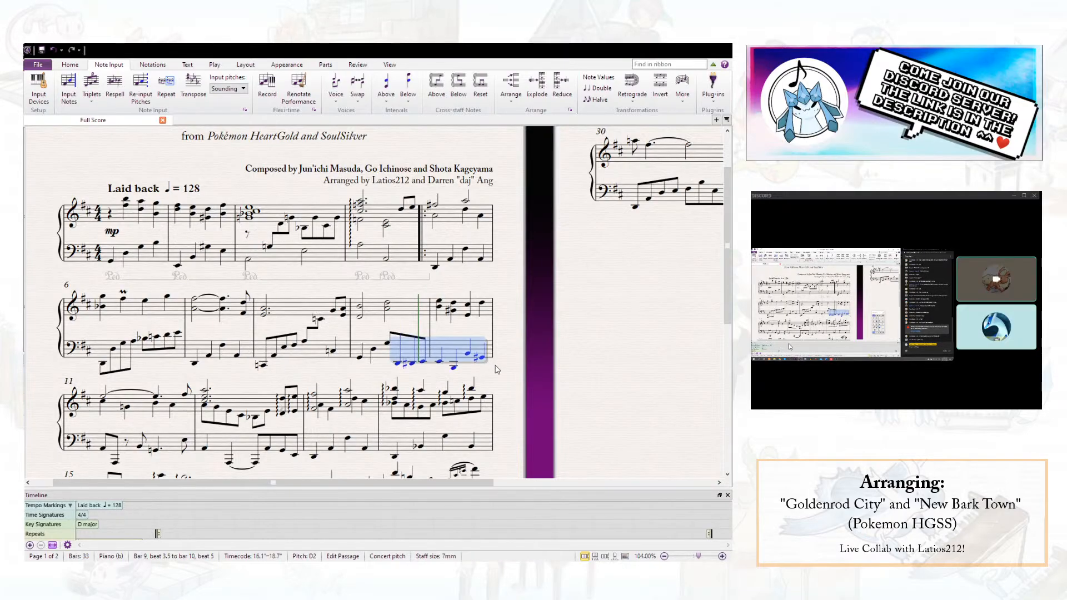
key("ctrl+Up")
key("Escape")
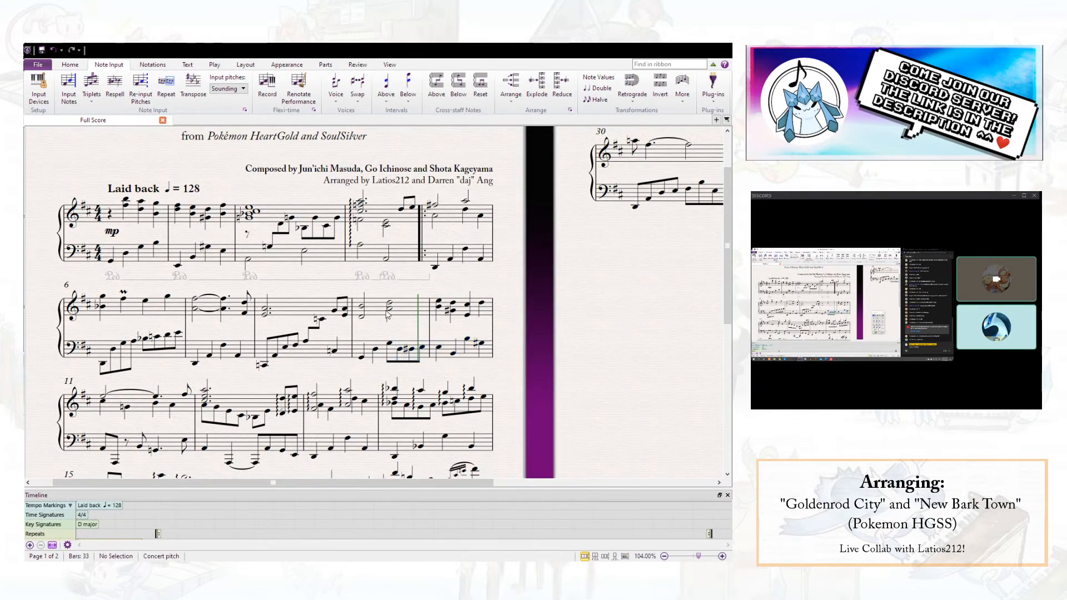
left_click(361, 309)
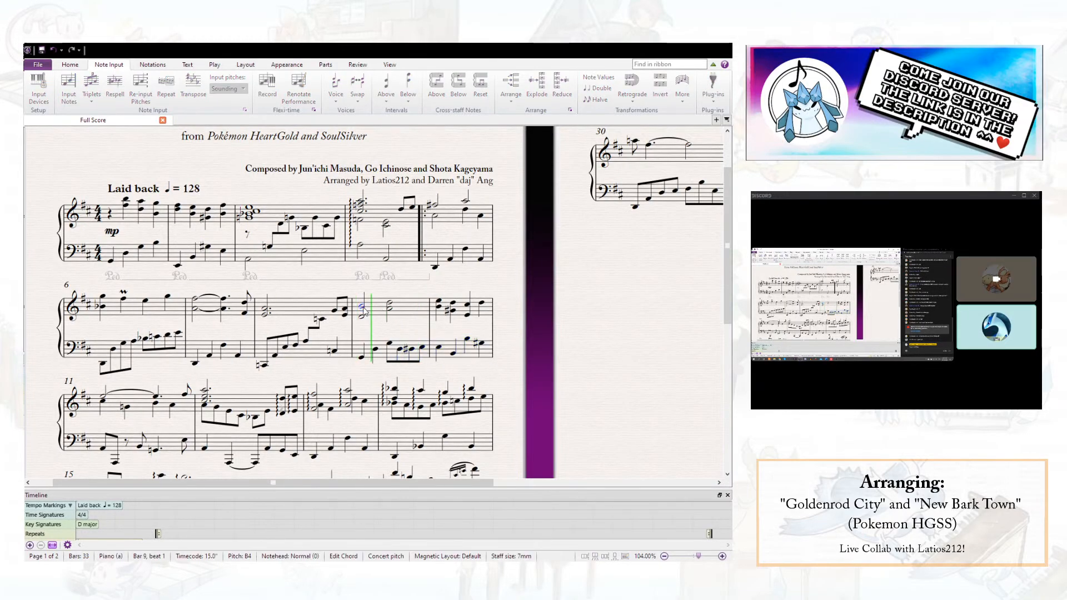
key("space")
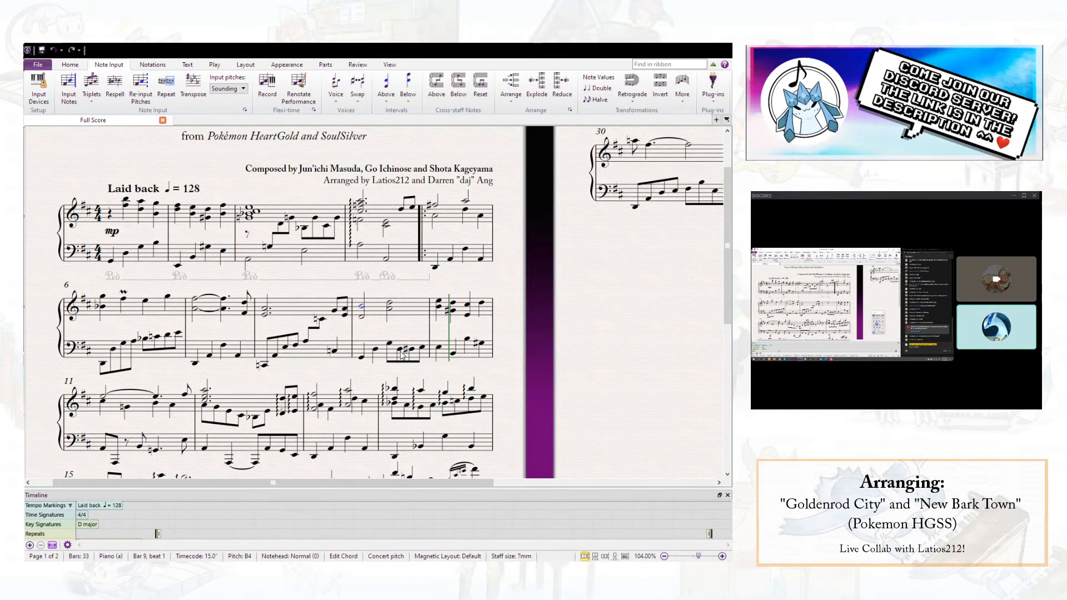
- Lower the left-hand note on beat 1 of bar 10 by an octave and play again from the start of bar 9
left_click(438, 352)
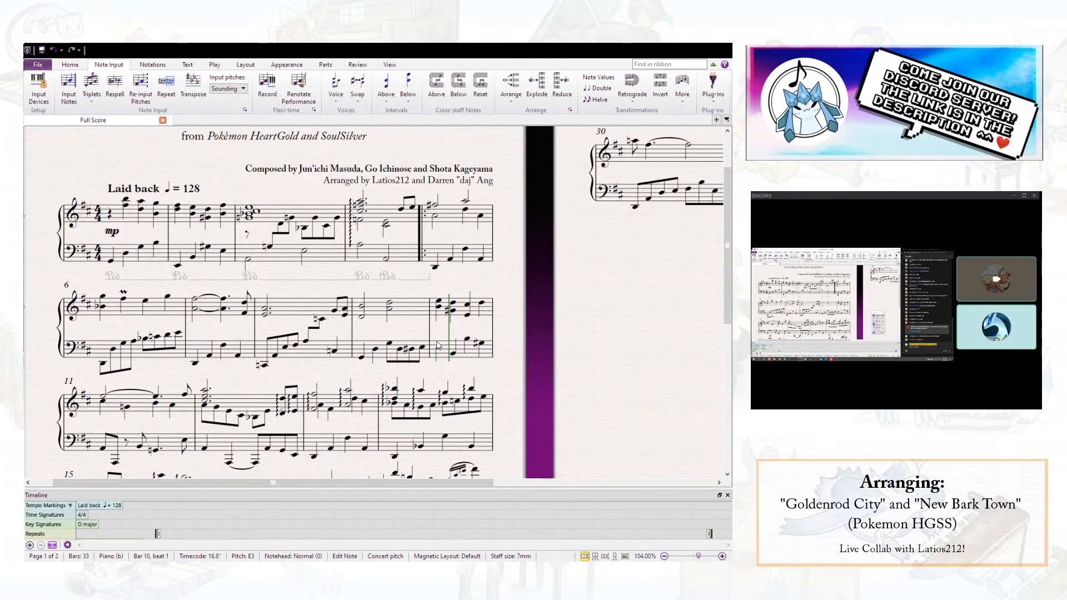
key("ctrl+Down")
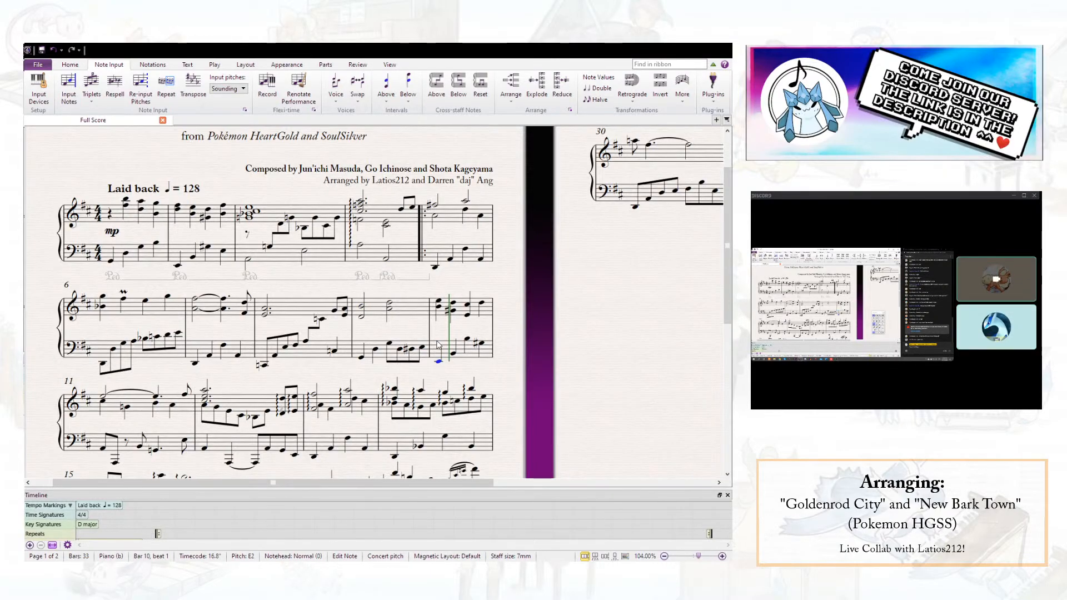
left_click(360, 356)
key("p")
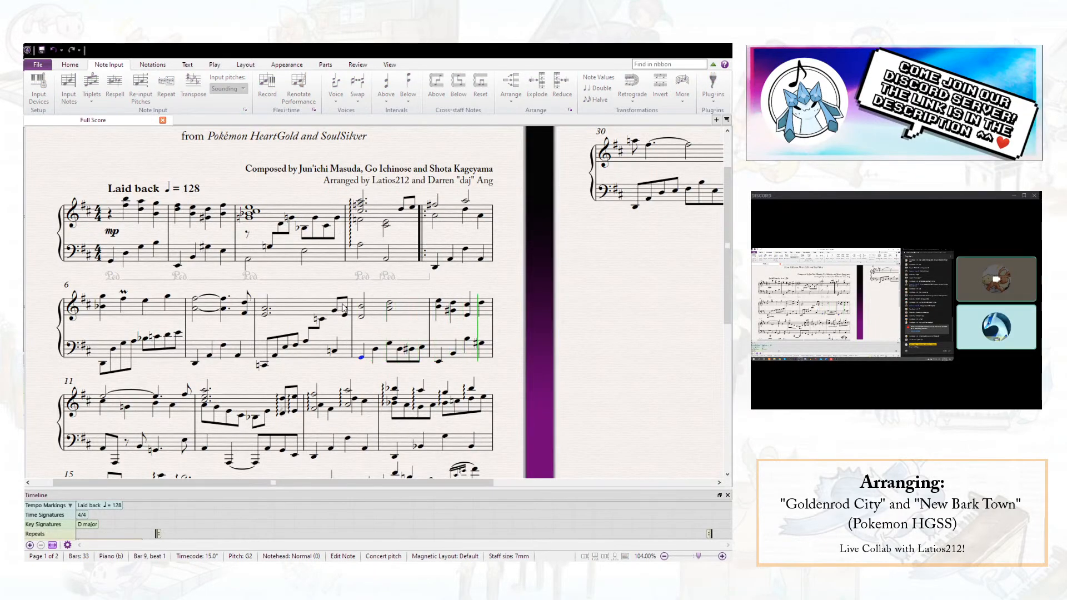
key("space")
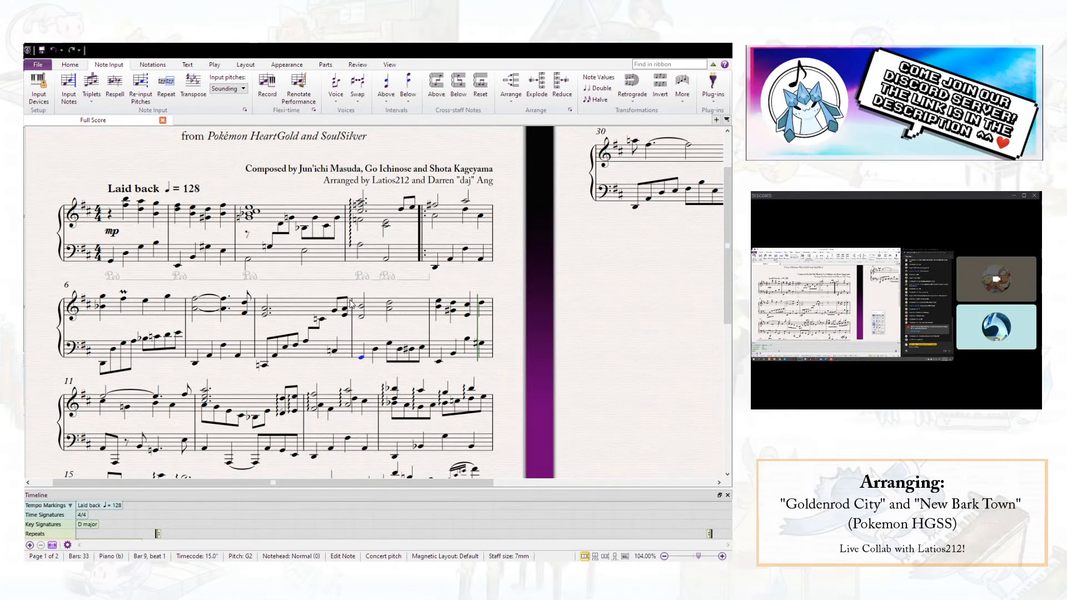
- Lower the bottom note of bar 10's first right-hand chord and try E4 as the bottom note of the beat 2 chord
left_click(438, 307)
key("Down")
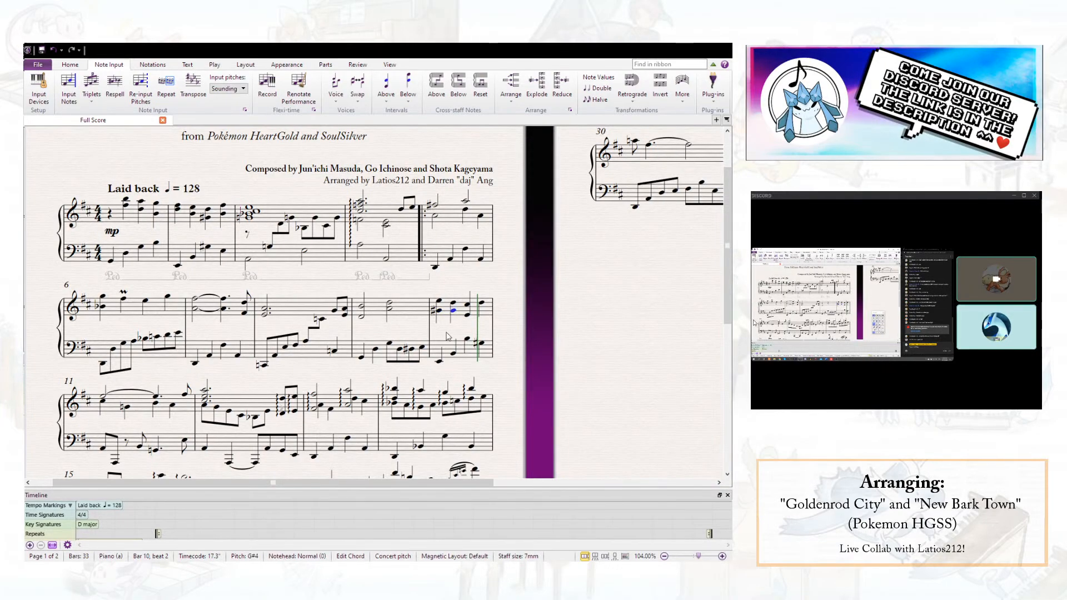
key("Down")
key("Down")
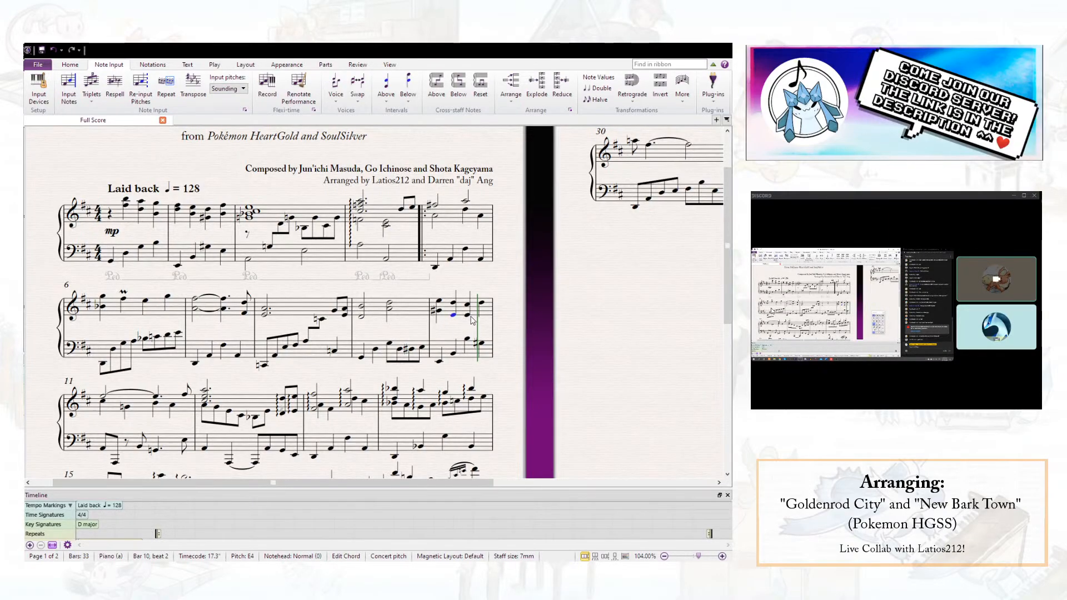
key("ctrl+z")
key("ctrl+z")
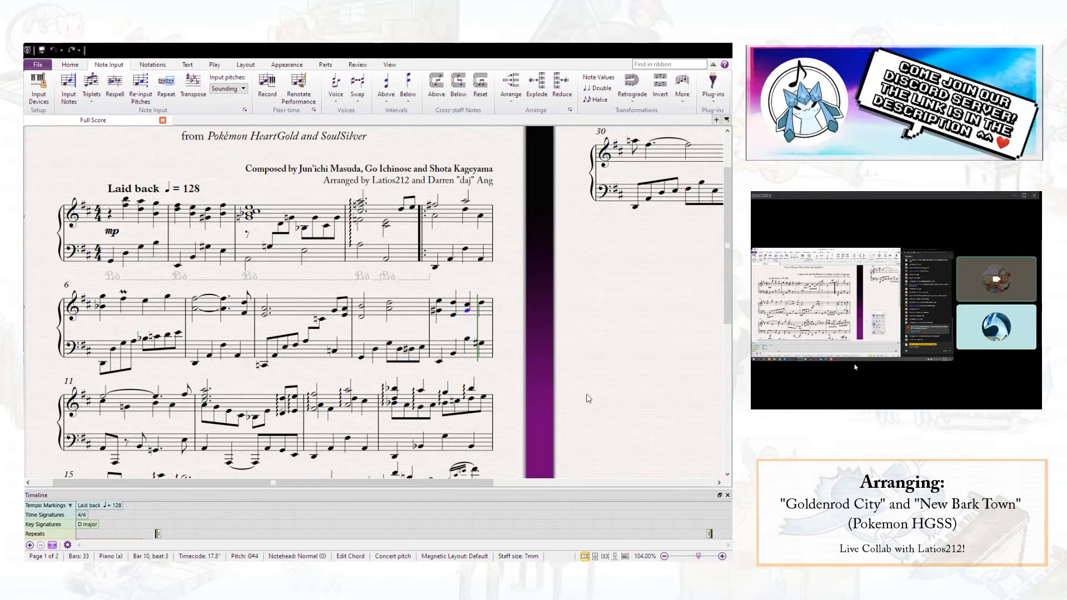
- Add a B4 a third below the right-hand note on beat 4 of bar 10 and play from bar 9's first chord
left_click(482, 304)
key("shift+3")
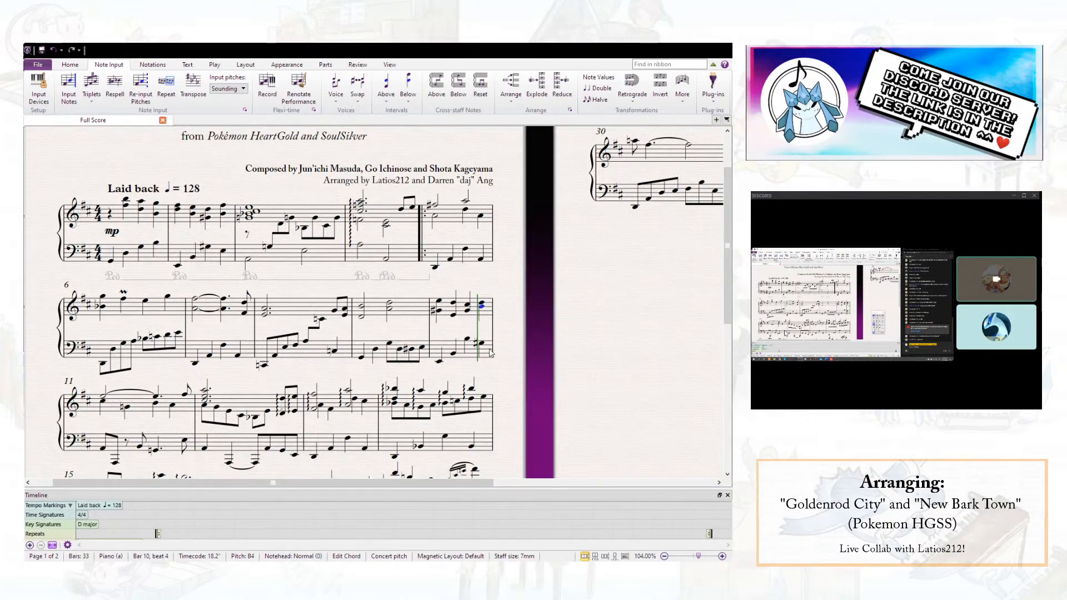
key("Escape")
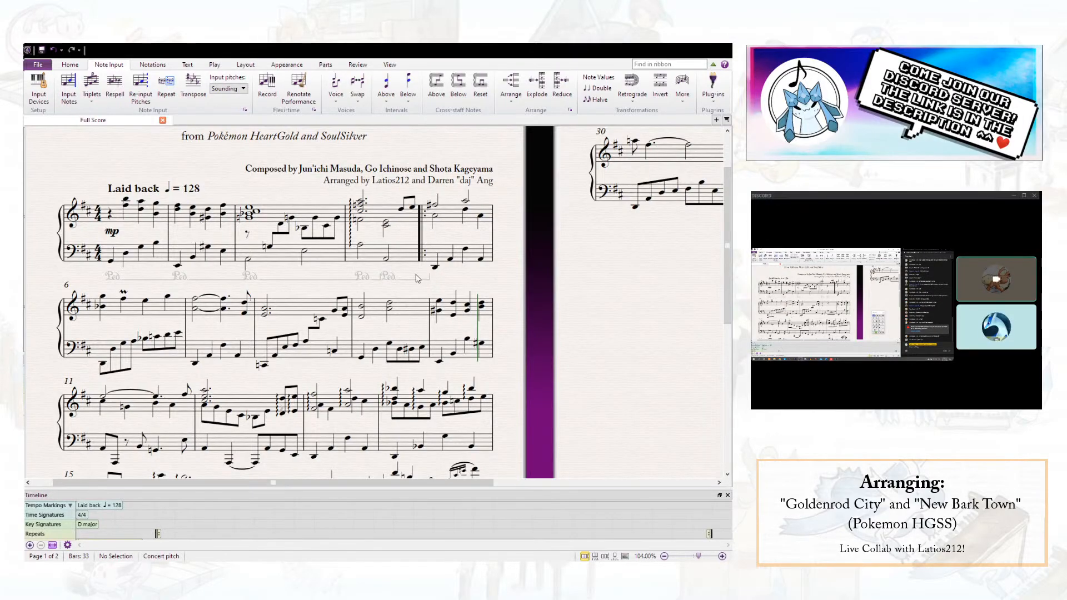
left_click(362, 307)
key("space")
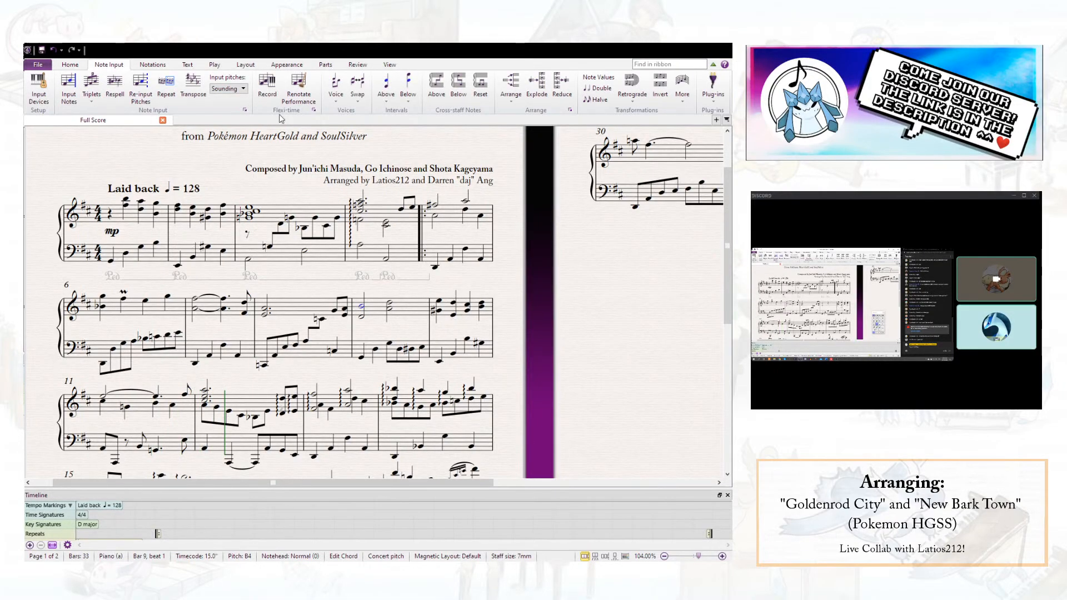
- Add a mordent symbol above the right-hand chord on beat 2 of bar 10
left_click(454, 304)
key("z")
left_click(325, 132)
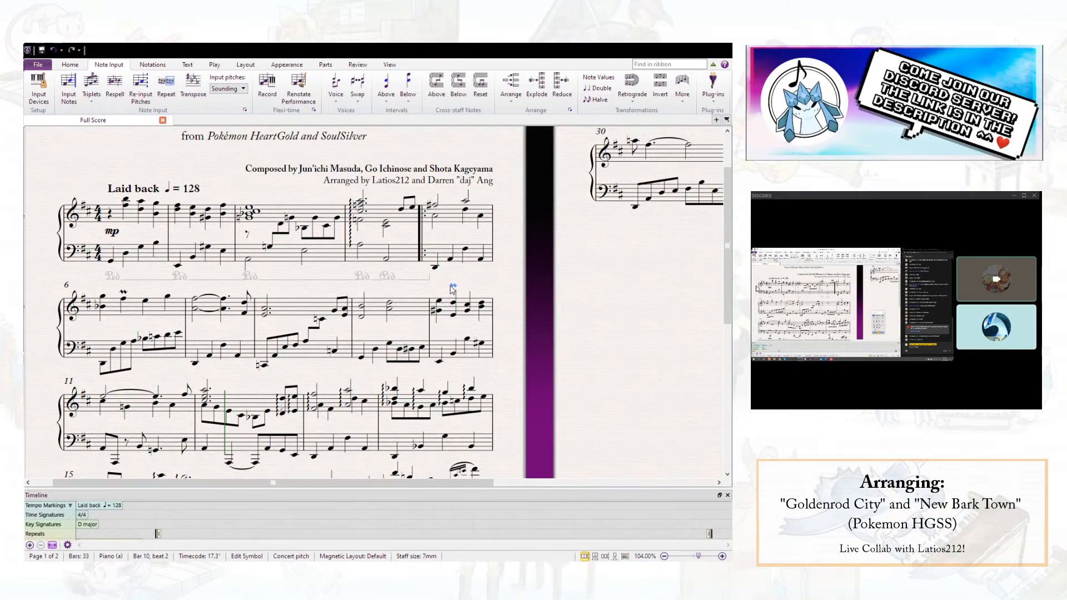
key("Escape")
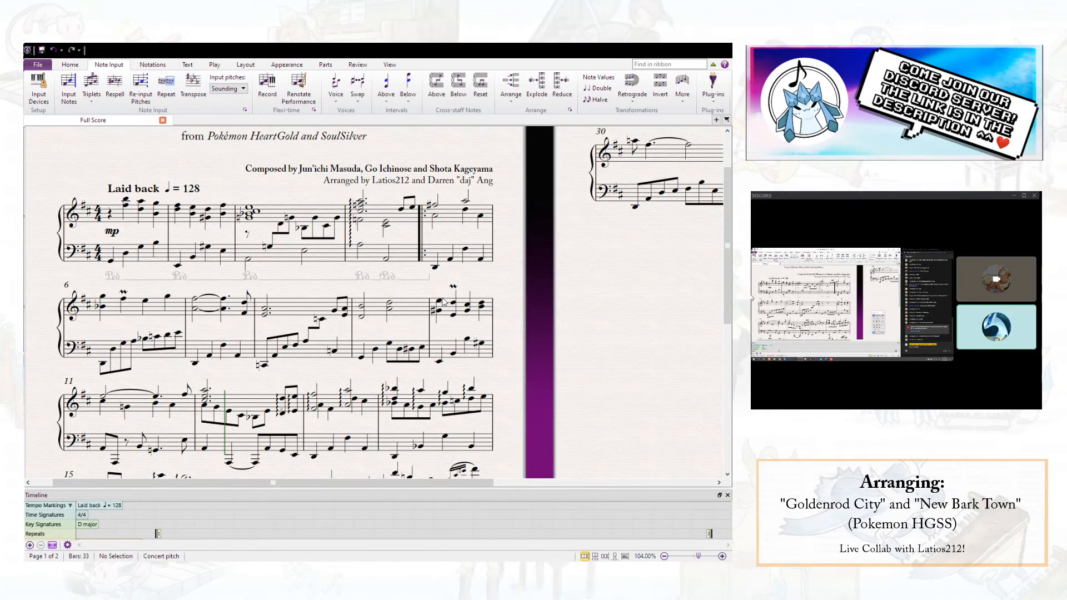
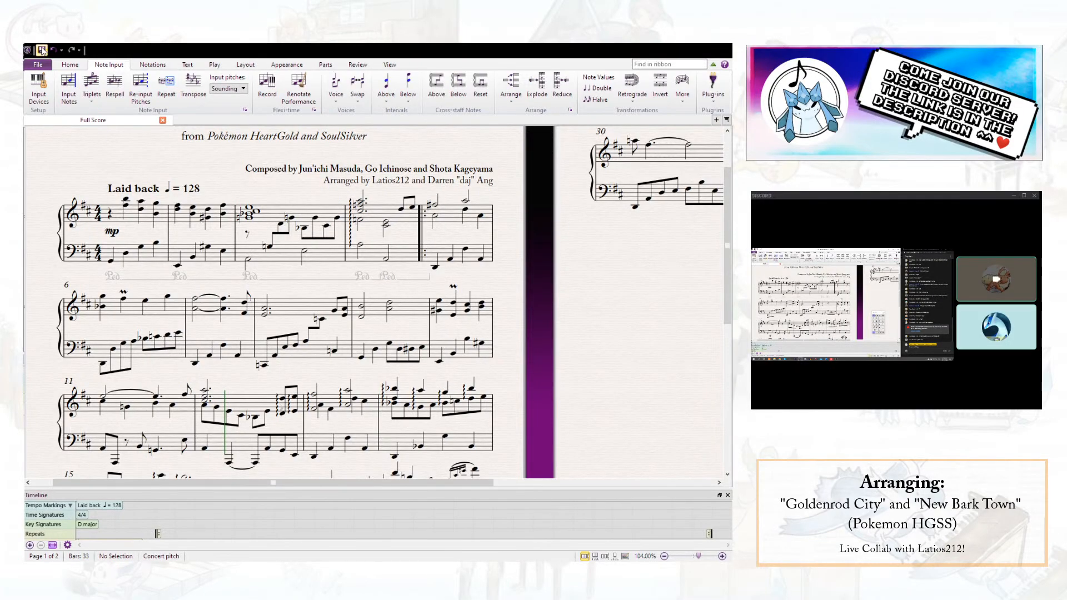
- Move the bottom G#4 on beat 1 of bar 10's right hand to voice 2 as a half note
left_click(453, 303)
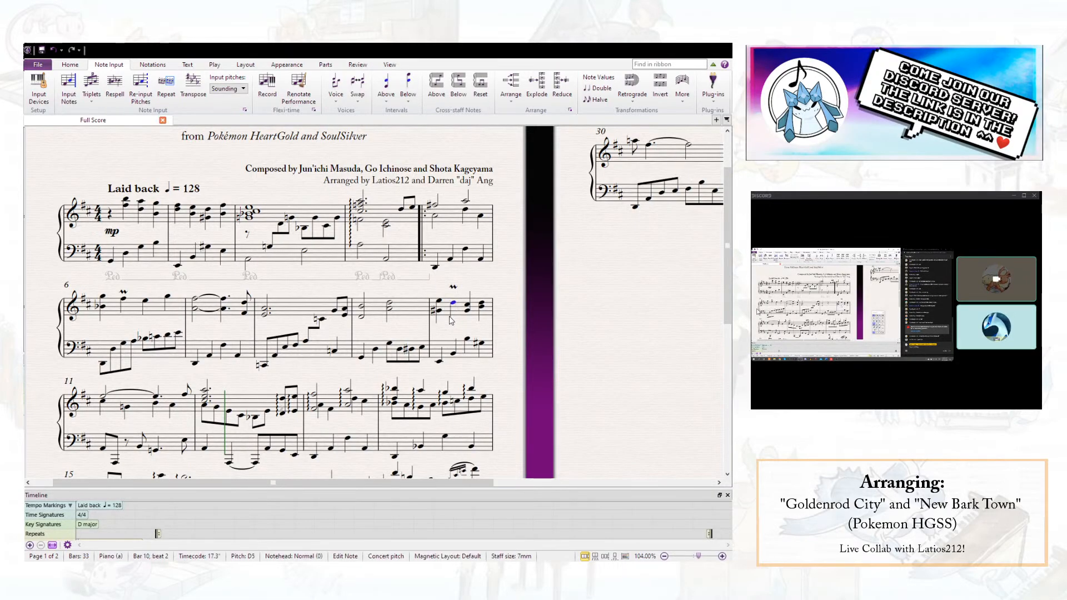
left_click(439, 311)
left_click(618, 446)
left_click(623, 409)
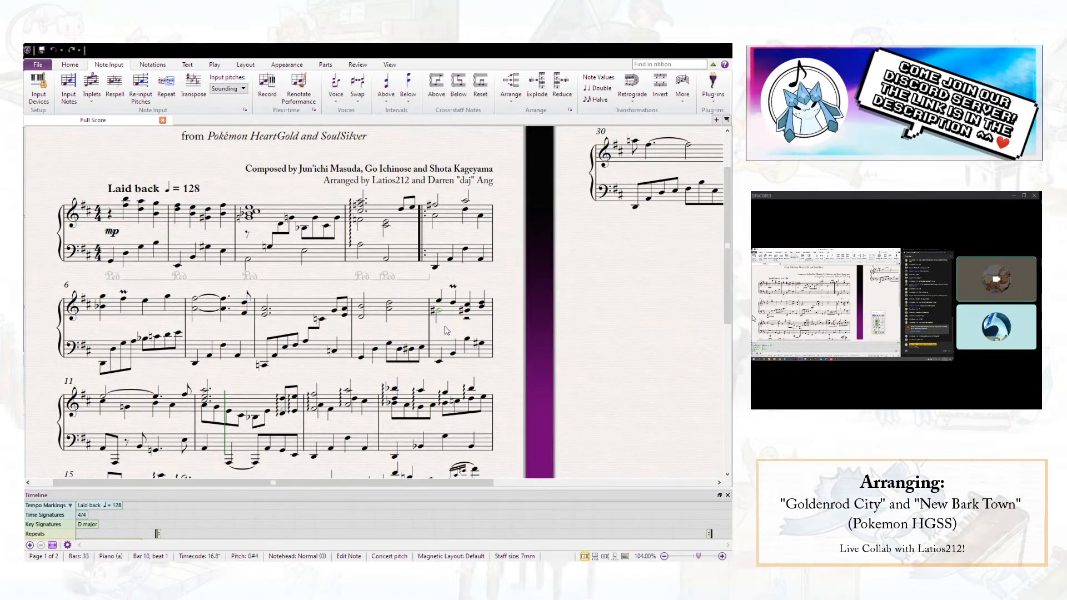
- Set the voice 2 note on beat 3 of bar 10's right hand to E4
left_click(467, 313)
key("Down")
key("Down")
key("Right")
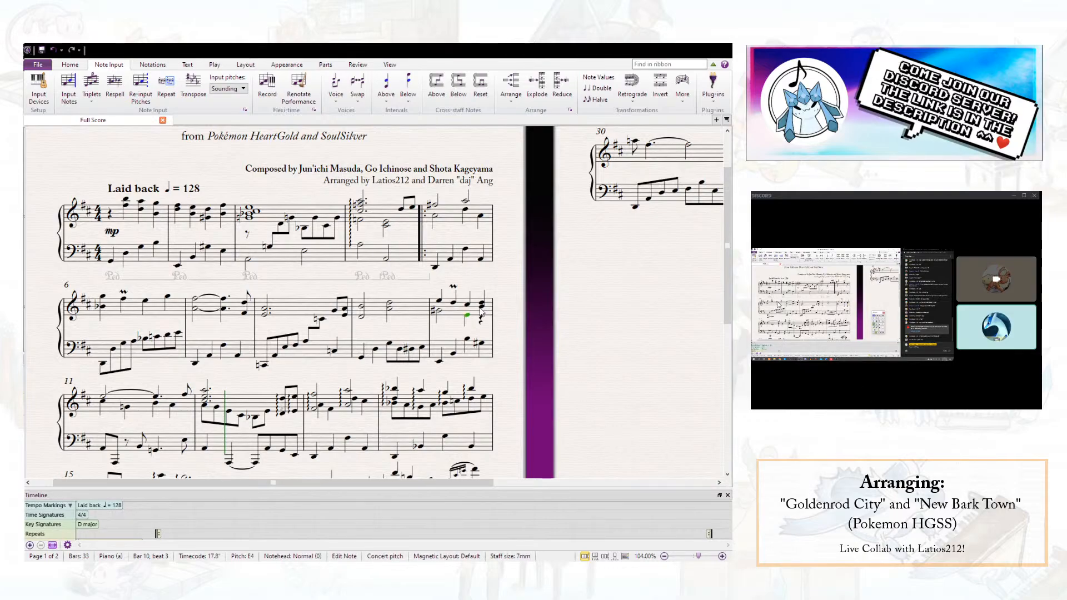
key("Escape")
left_click(440, 312)
key("Escape")
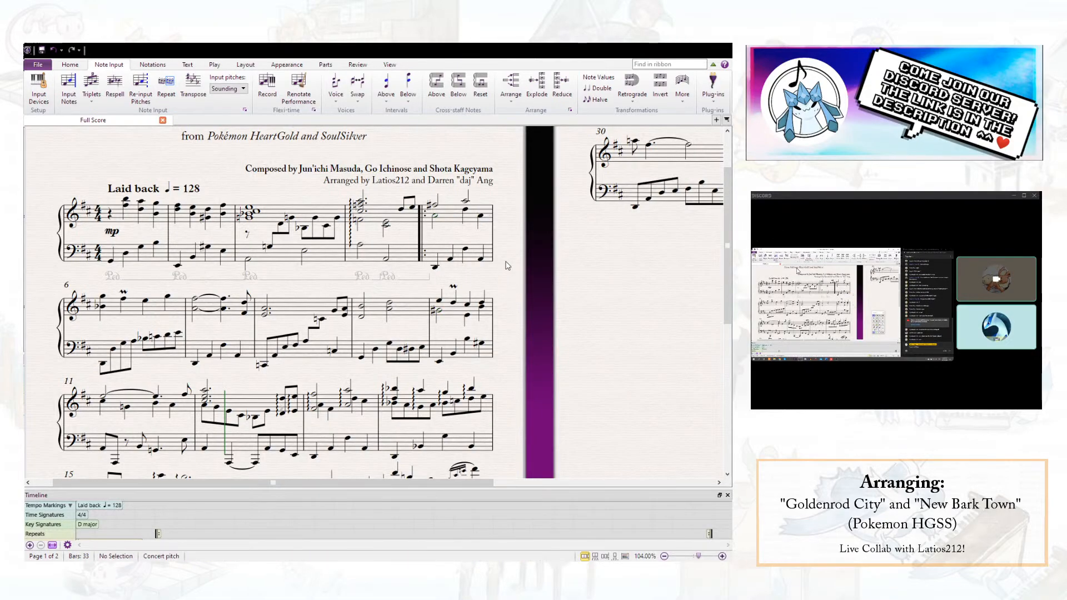
- Change the left-hand note on beat 4 of bar 10 to B2 and save the score
left_click(467, 342)
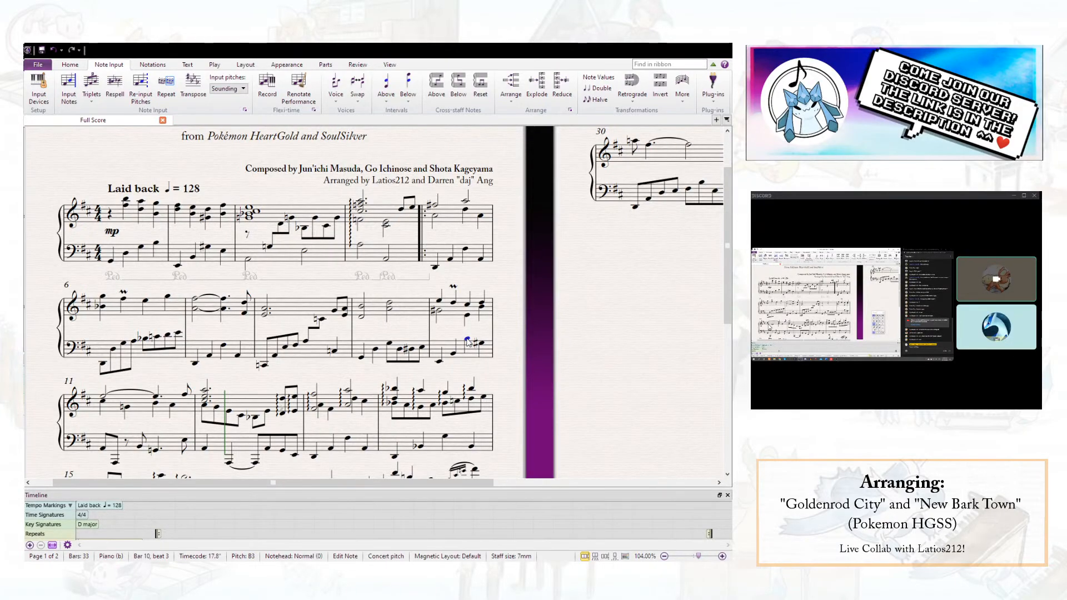
key("Right")
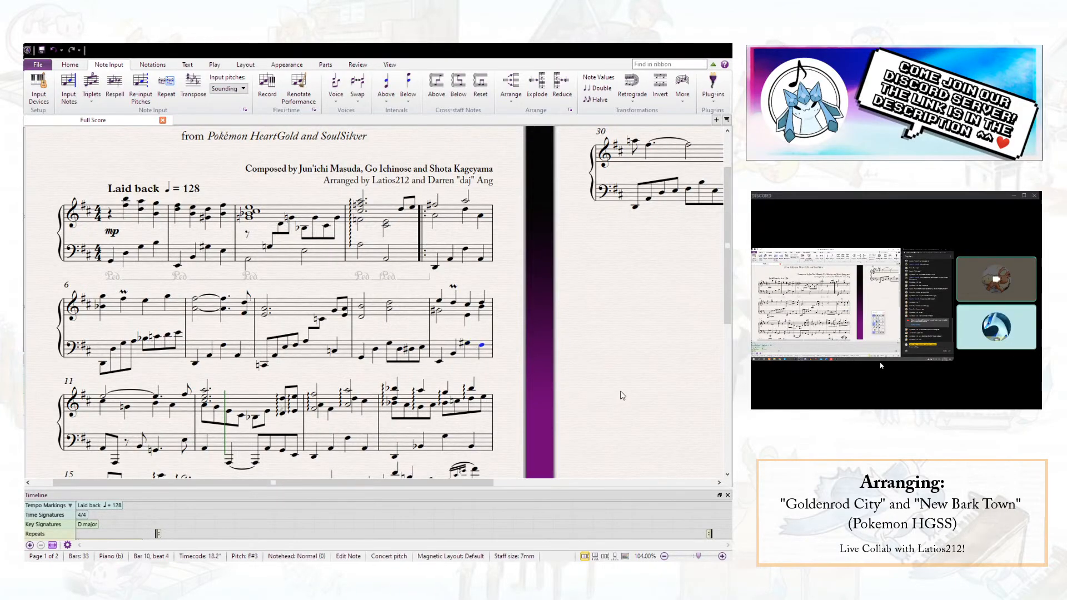
key("b")
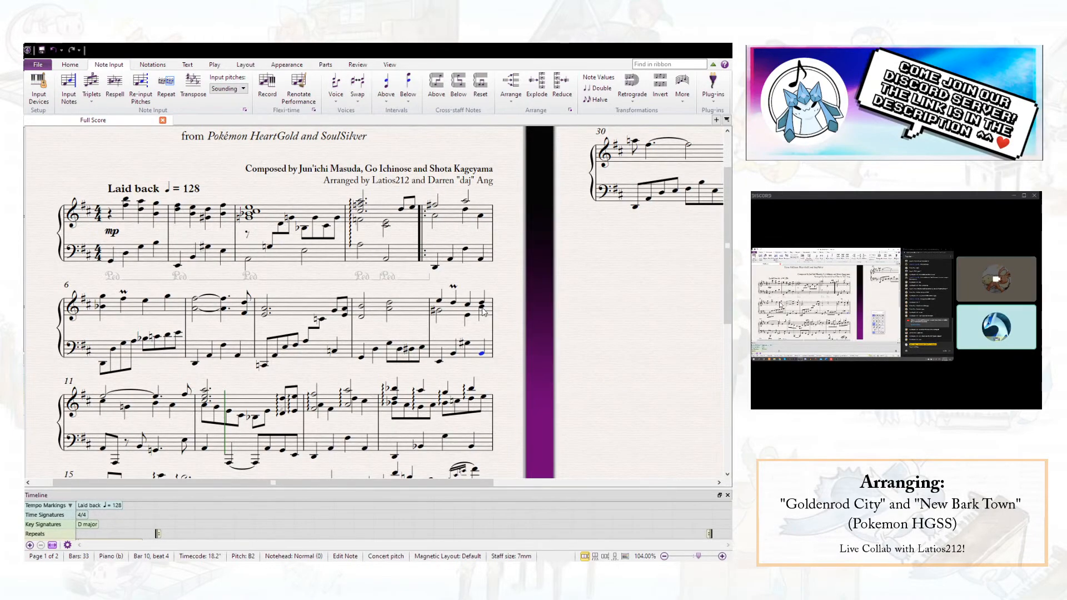
left_click(483, 310)
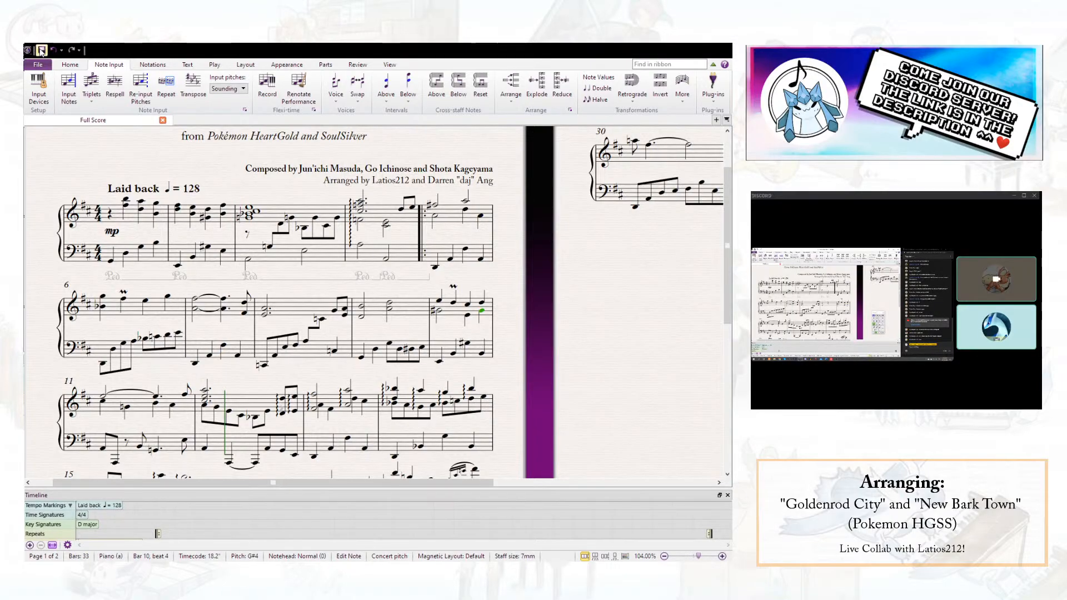
left_click(449, 330)
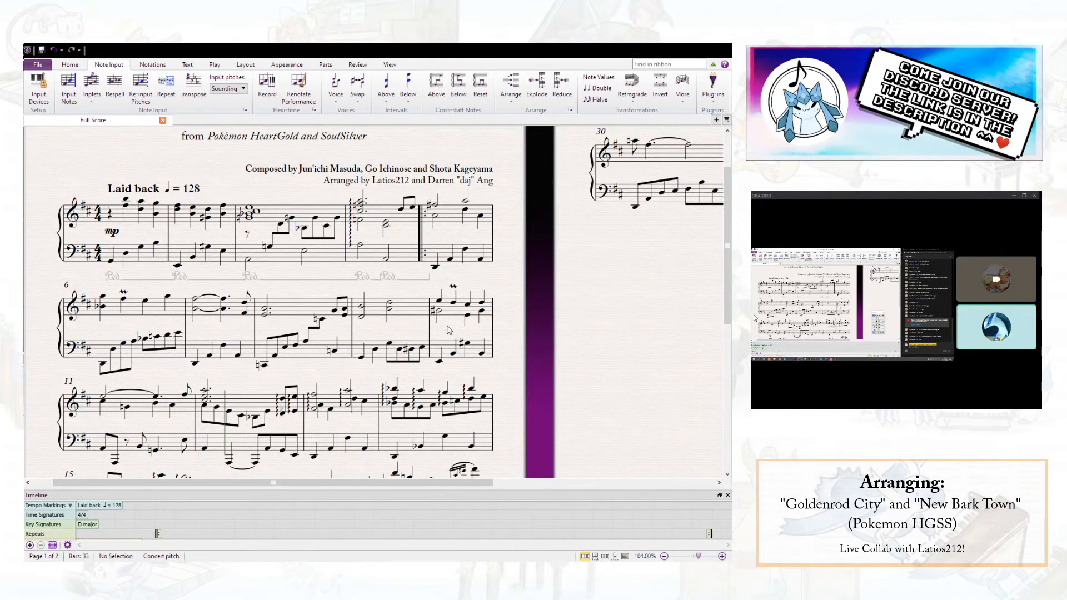
scroll(448, 327, "down", 1)
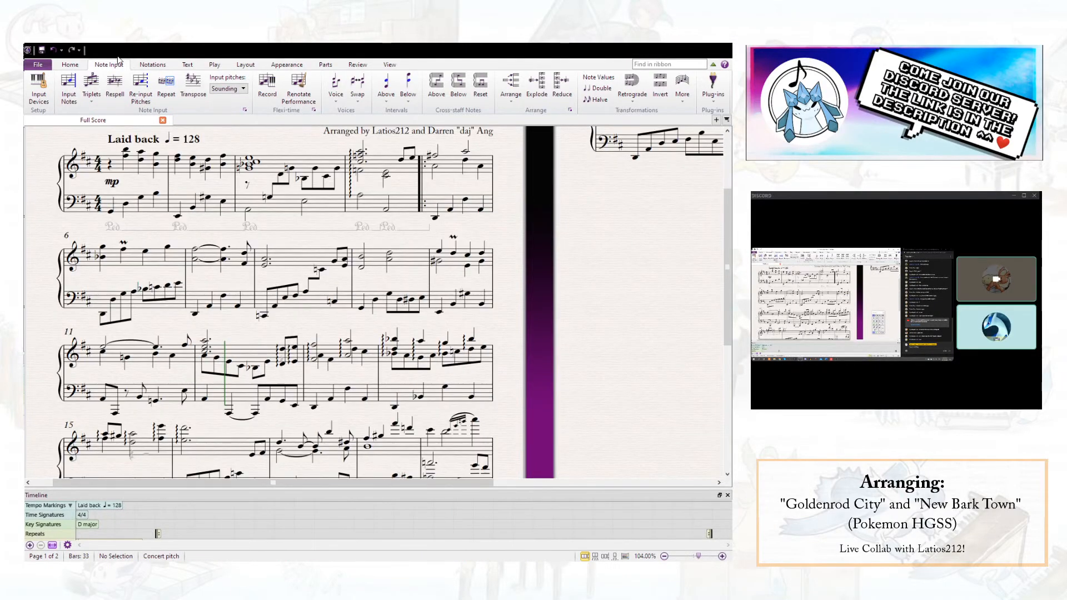
left_click(42, 50)
- Copy bar 9's left-hand passage over bar 11's left hand and move it up one step to start on A2
left_click(138, 356)
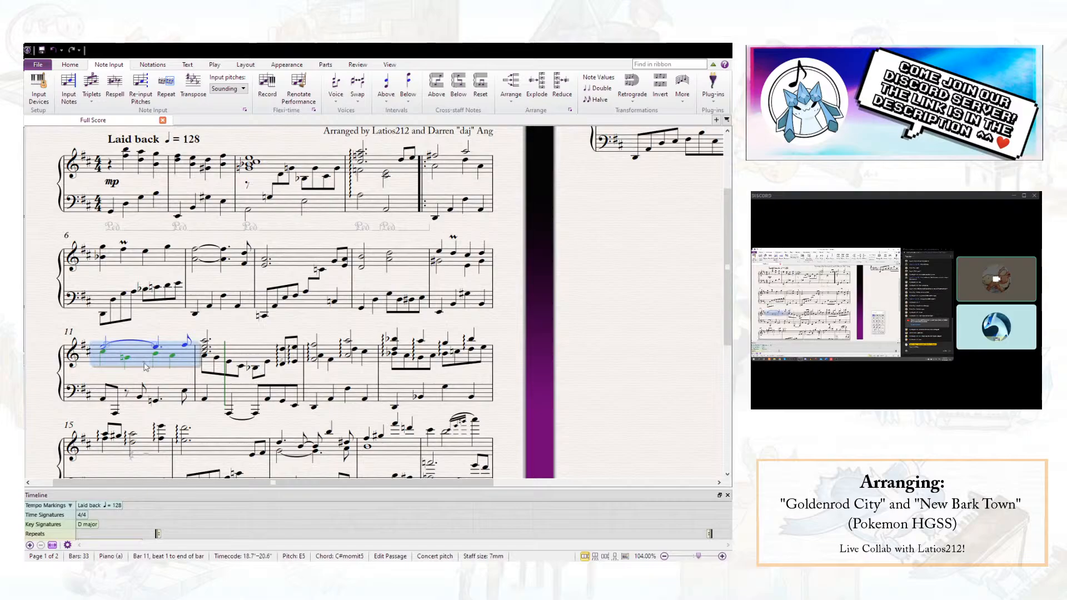
left_click(174, 397, "shift")
left_click(155, 329)
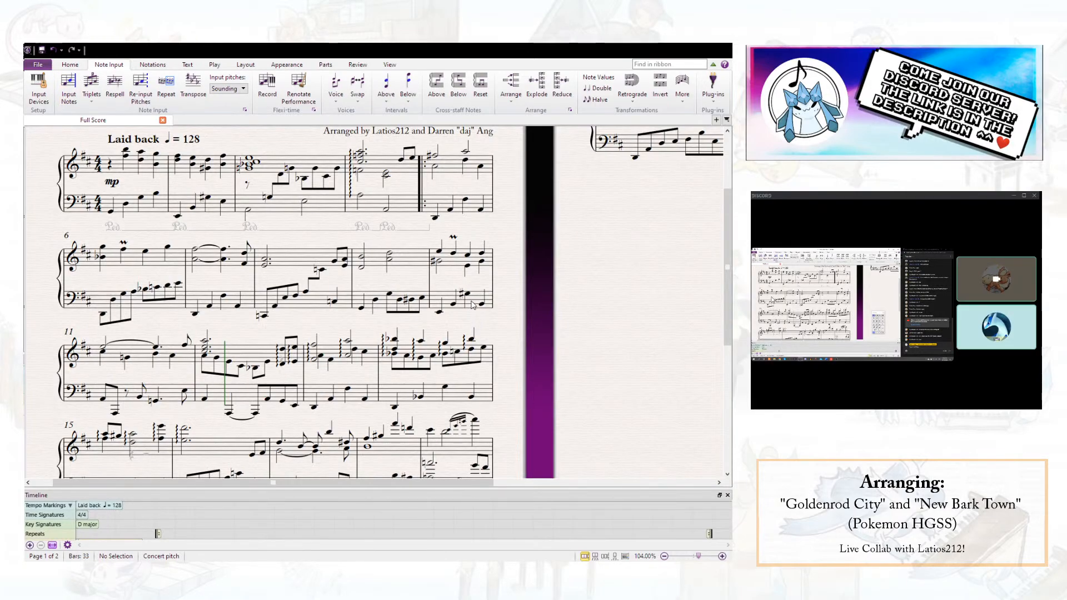
left_click(384, 312)
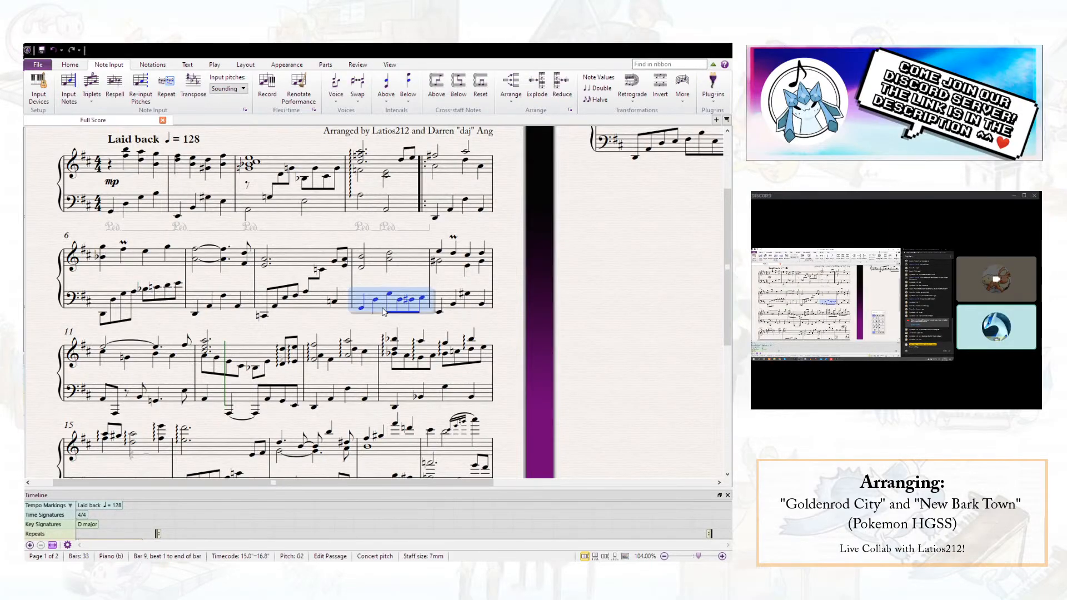
scroll(278, 233, "down", 2)
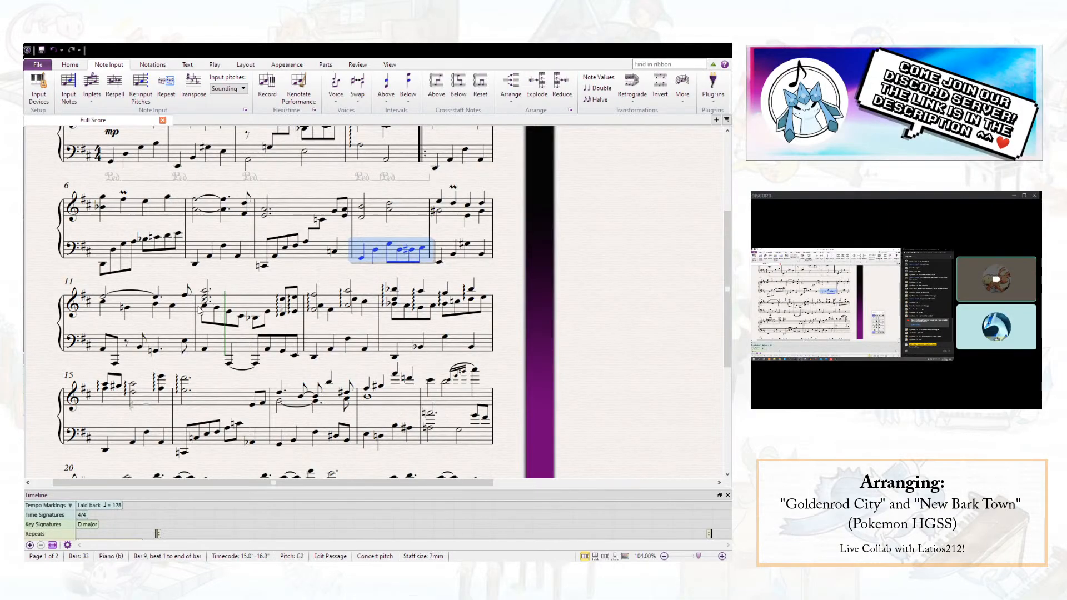
left_click(178, 347)
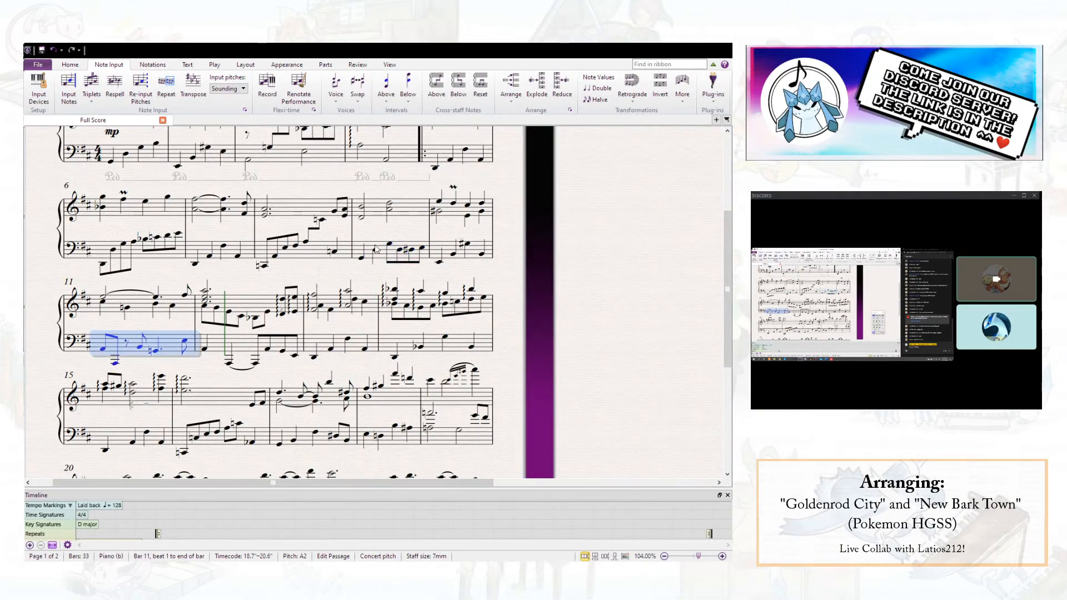
key("ctrl+v")
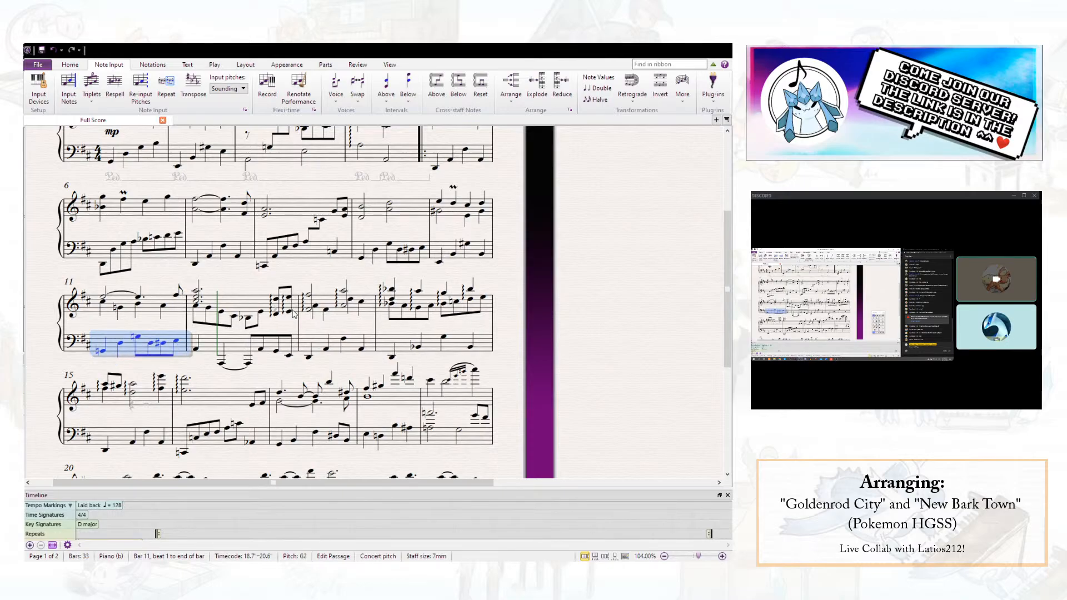
key("Up")
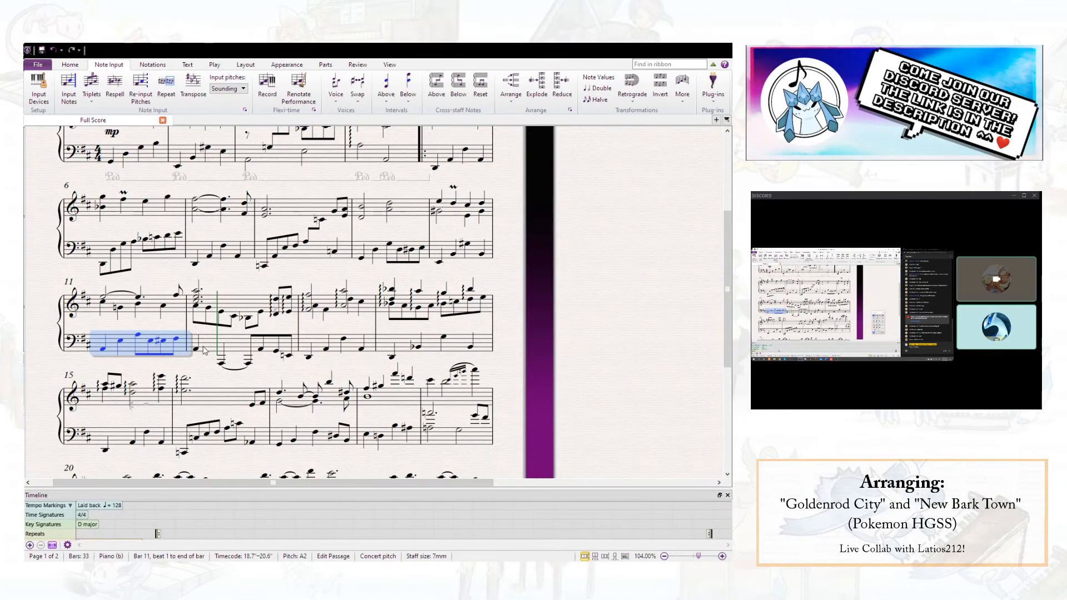
key("Escape")
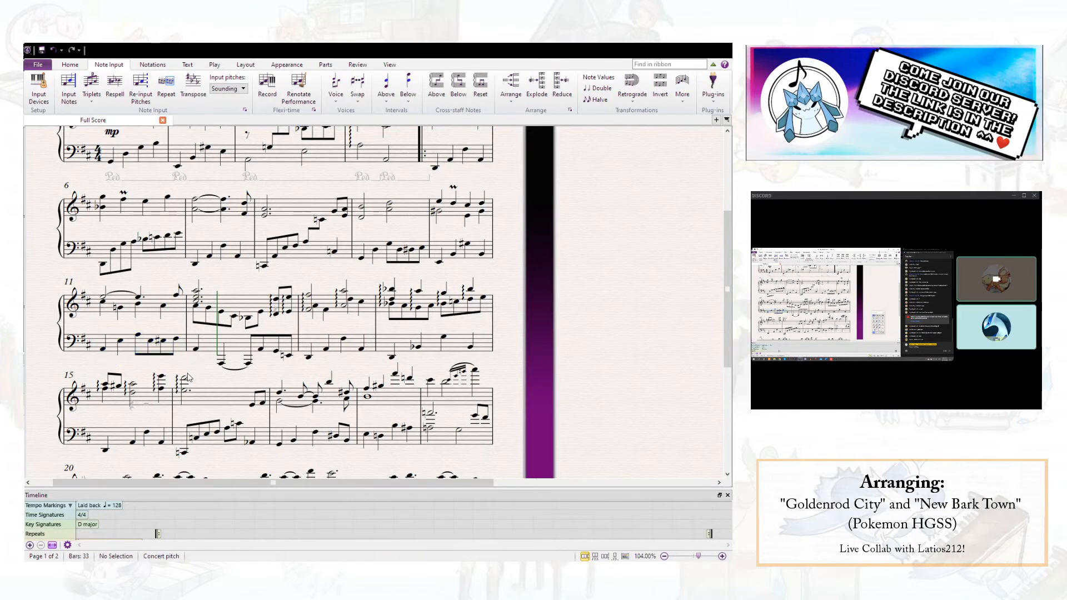
- Check the notes on beats 3 and 4 of bar 11 and play from bar 10's first chord
left_click(138, 305)
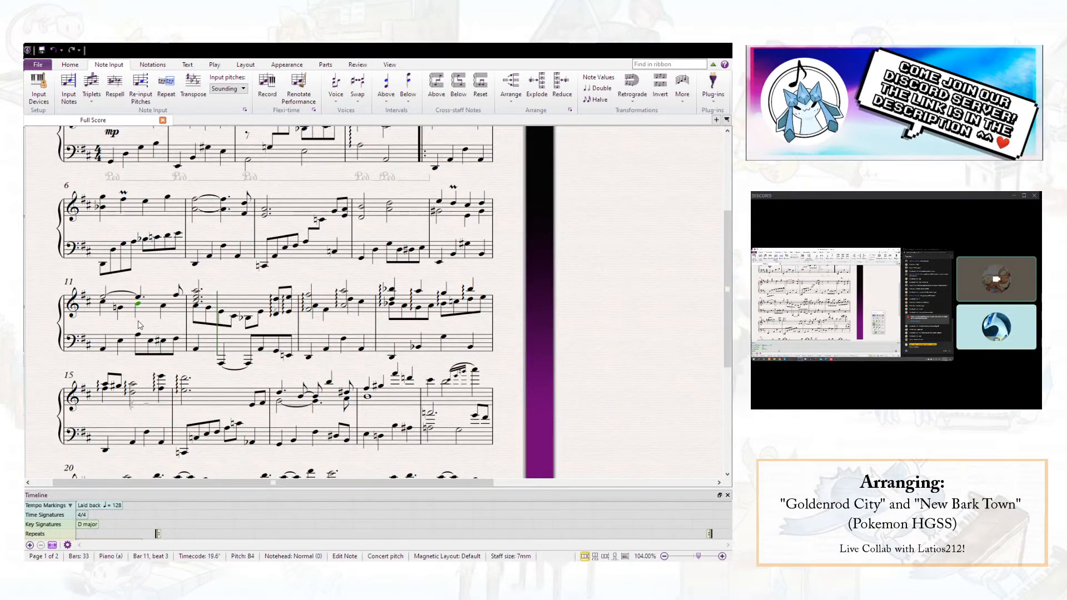
left_click(163, 308)
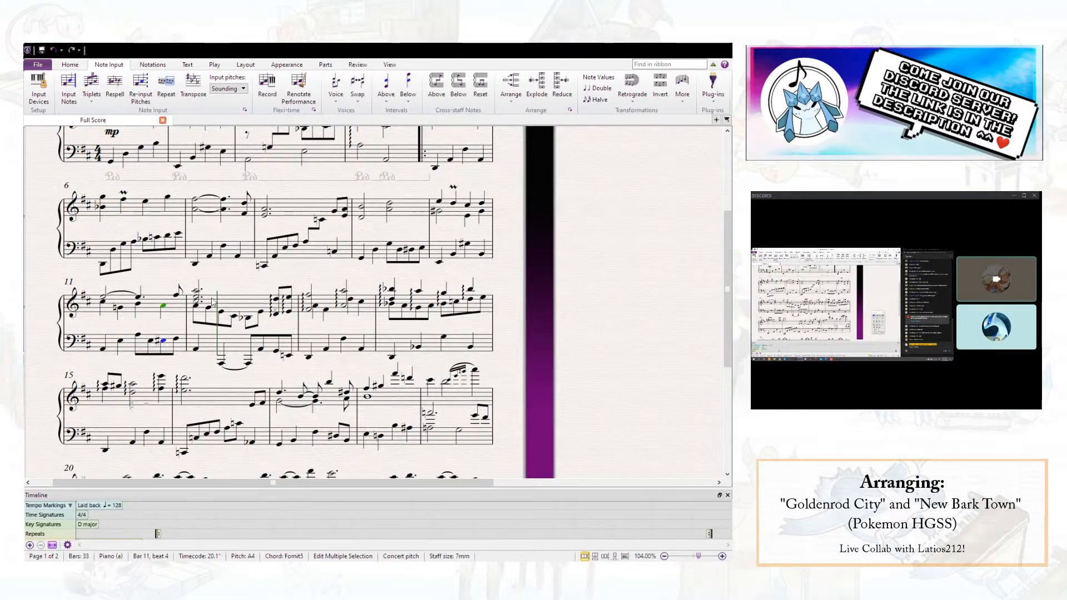
left_click(176, 340)
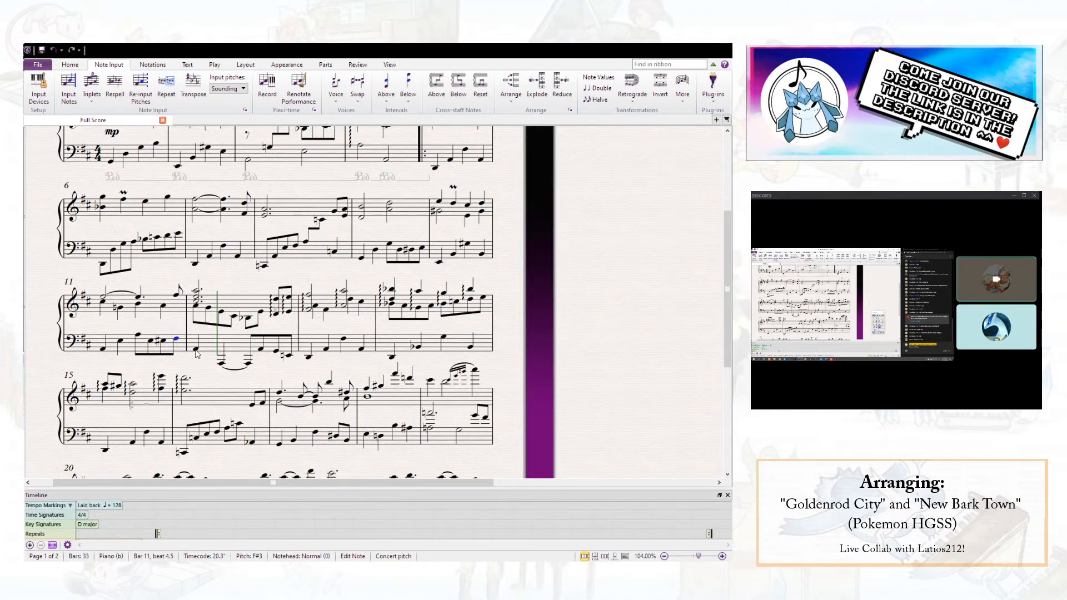
left_click(439, 202)
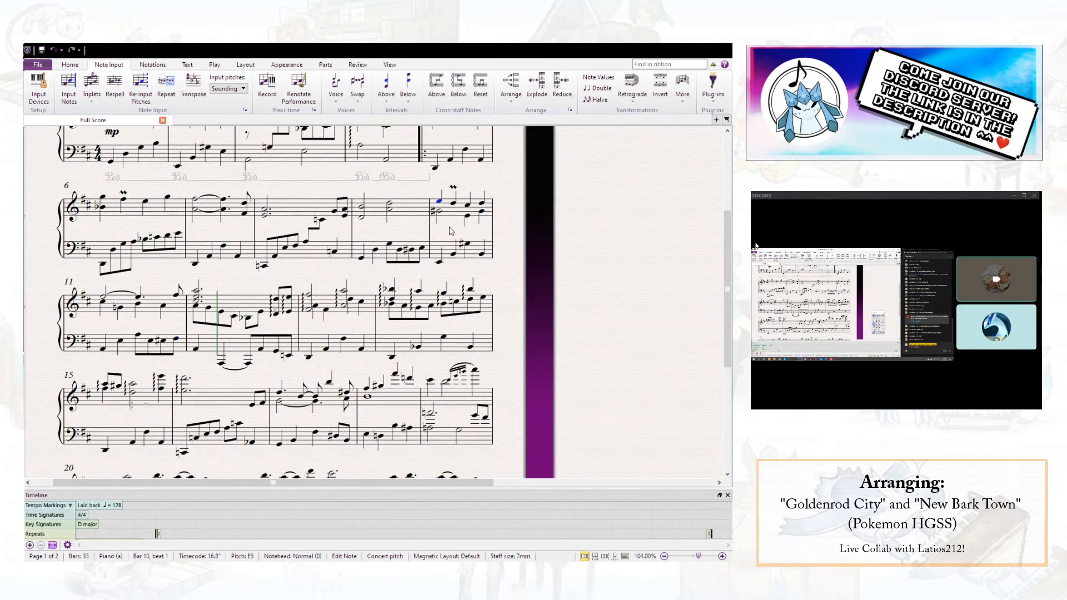
key("p")
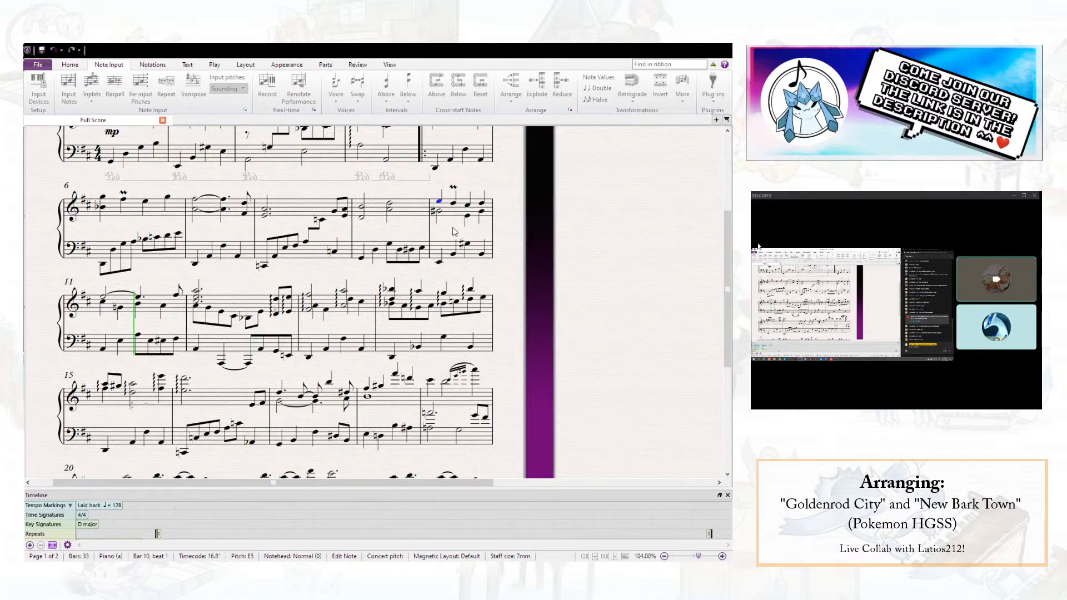
key("space")
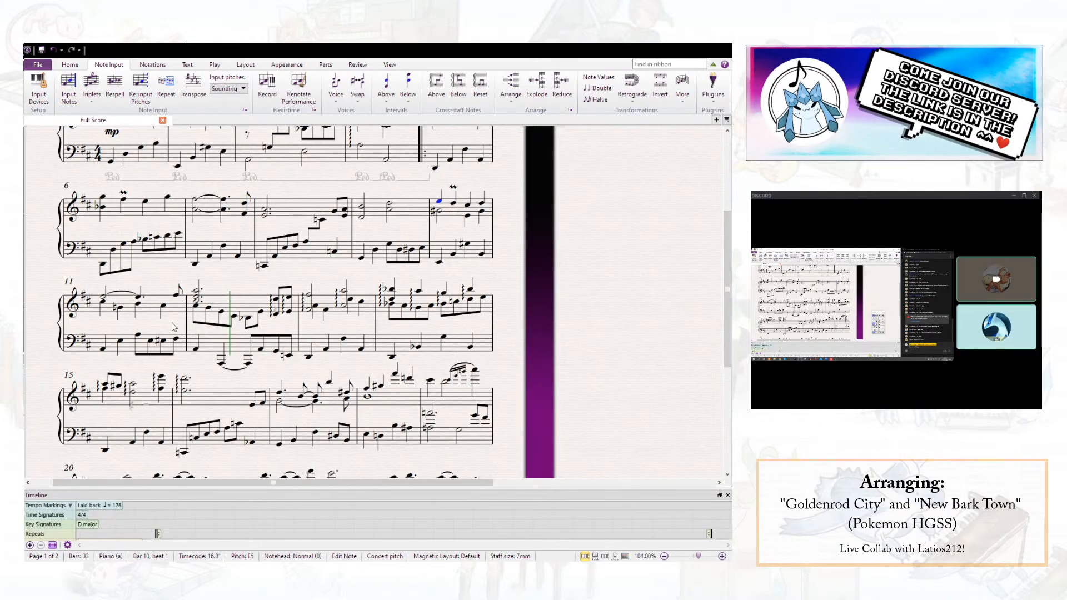
key("Escape")
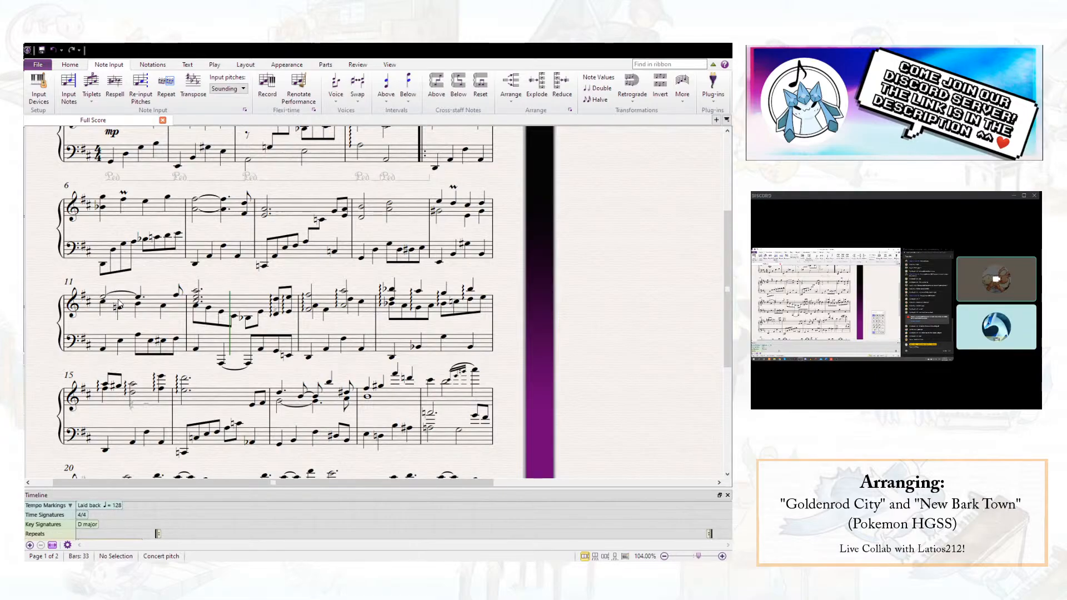
- Make the left-hand A3 on beat 3 of bar 11 a dotted quarter note
left_click(139, 337)
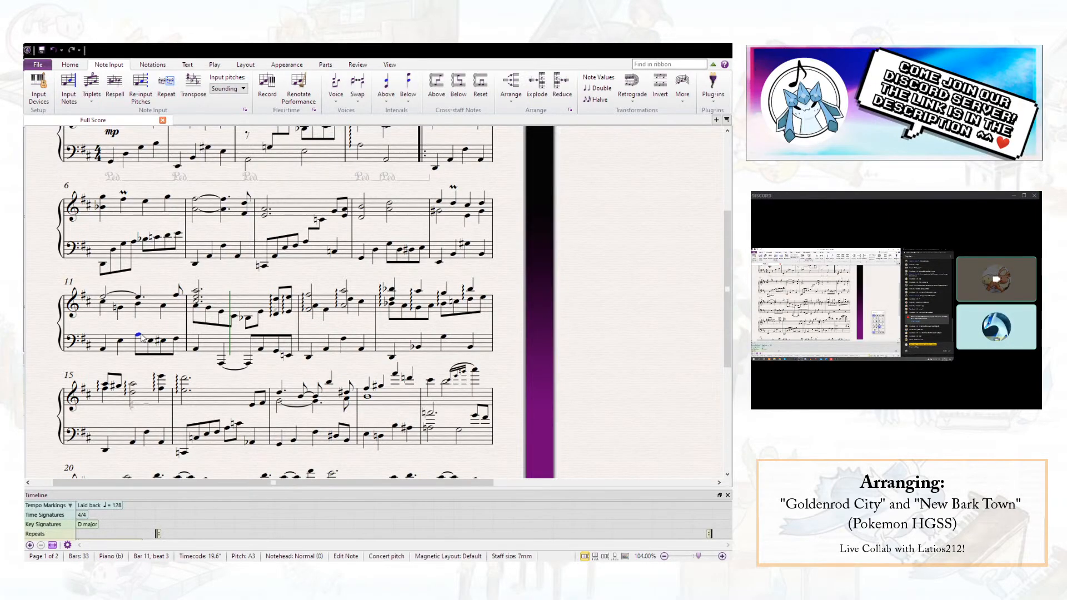
left_click(610, 407)
left_click(636, 436)
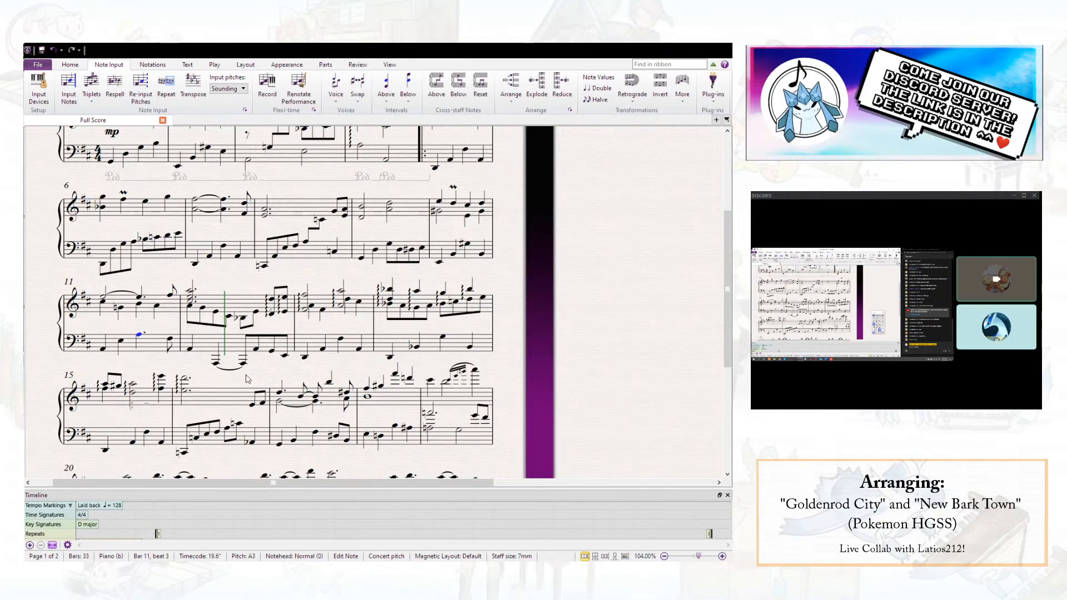
- Raise the two tied low left-hand A notes in bar 12 by an octave and select the left-hand note on beat 1
left_click(216, 362)
left_click(243, 363, "ctrl")
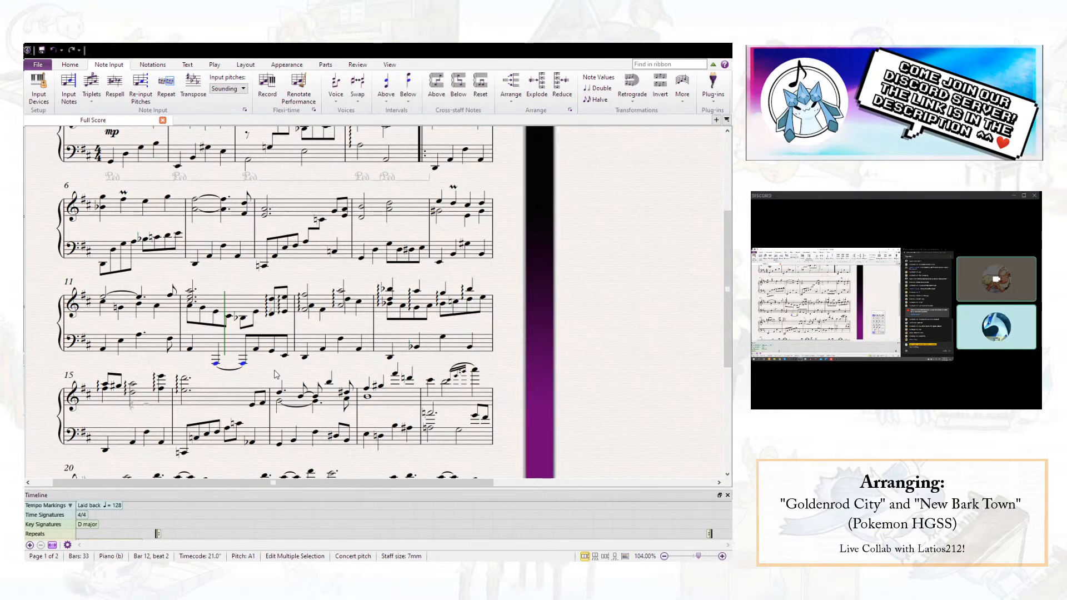
scroll(276, 374, "down", 5)
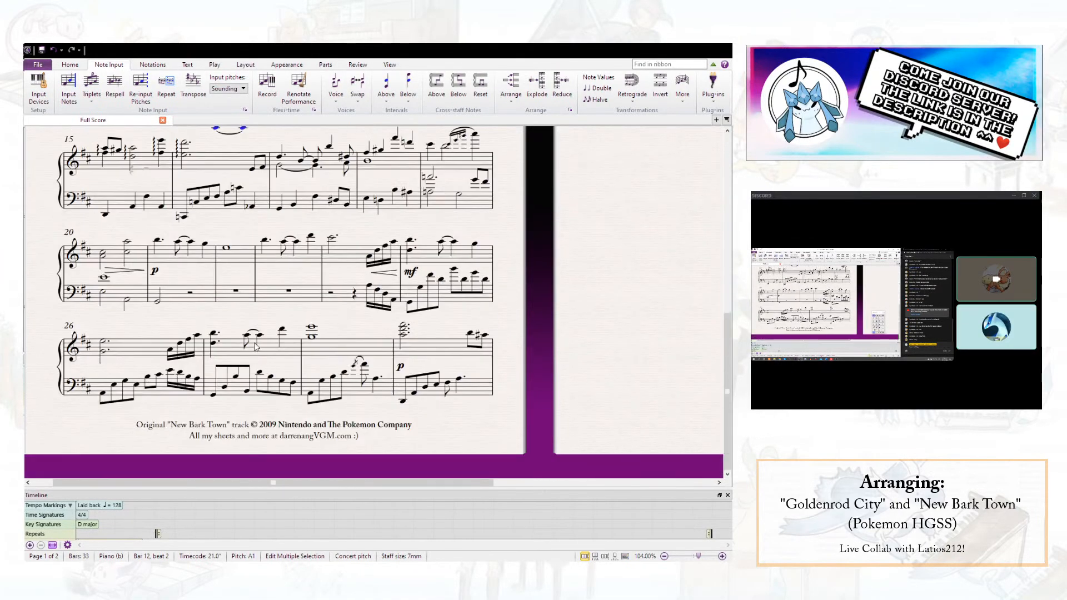
scroll(255, 343, "up", 9)
scroll(255, 344, "down", 3)
scroll(255, 343, "up", 4)
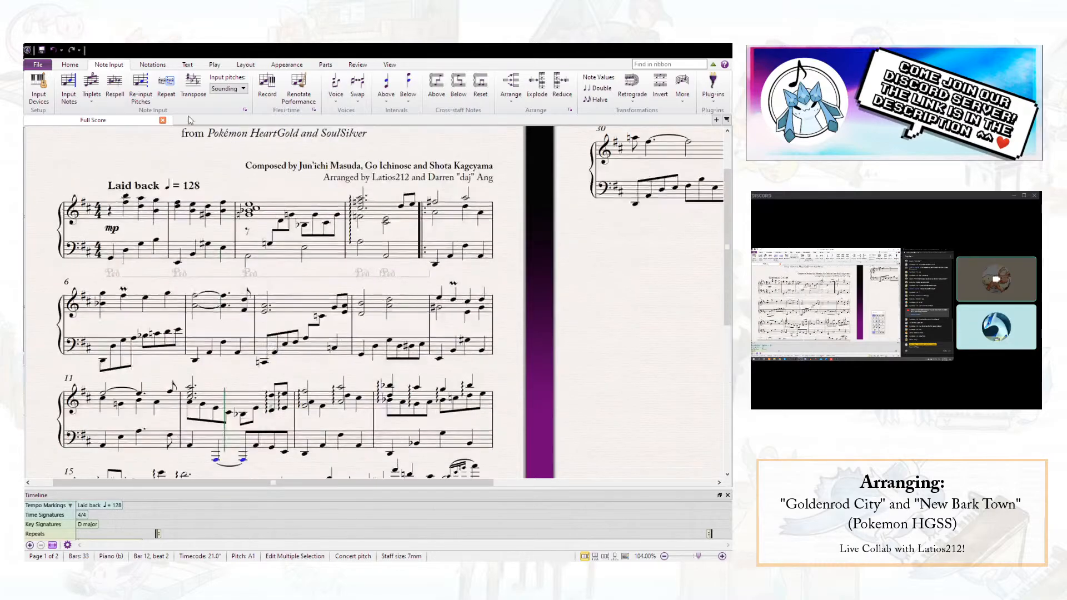
scroll(274, 247, "down", 2)
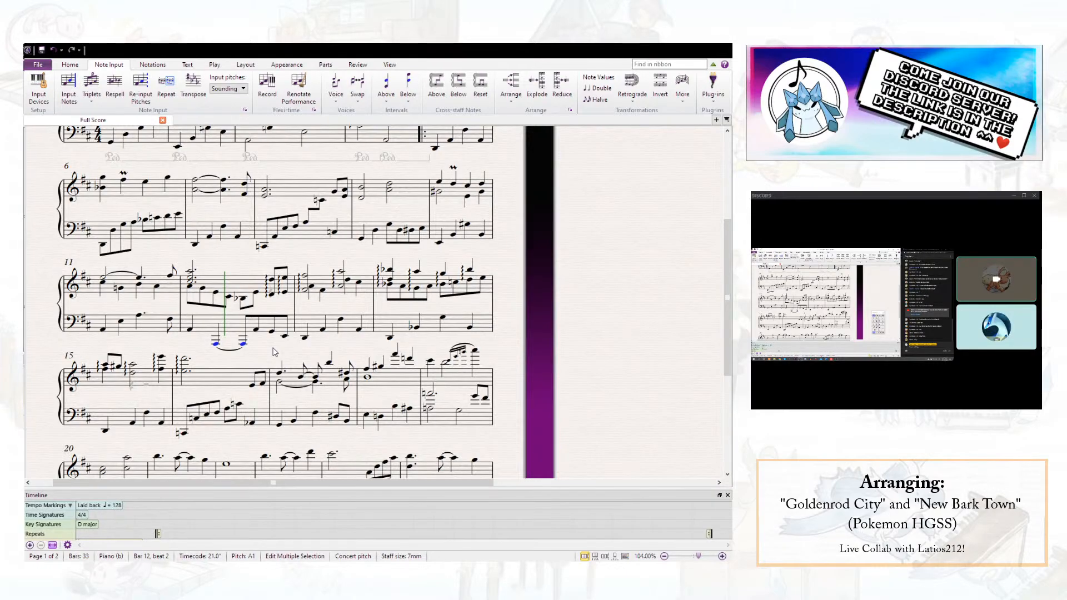
key("ctrl+Up")
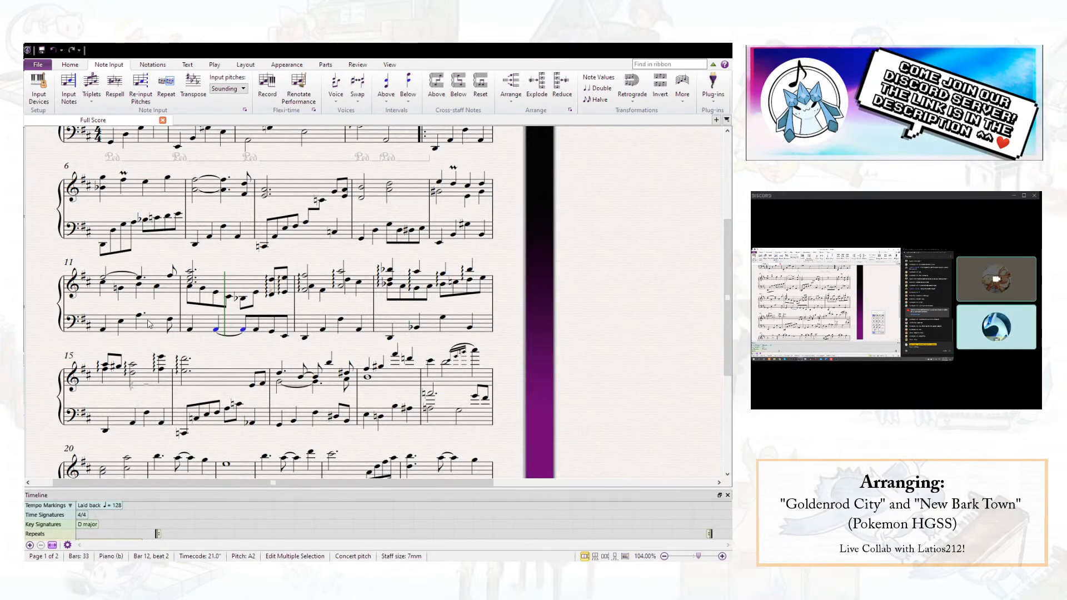
left_click(189, 330)
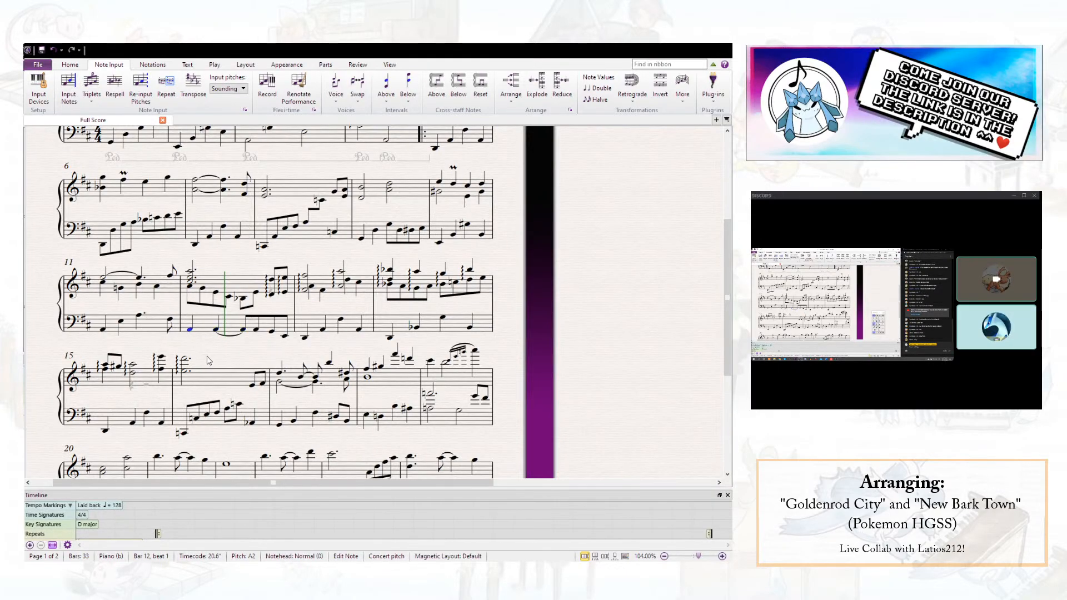
- Make the left-hand A3 on beat 3 of bar 11 a half note and try A3 and D3 on beat 1 of bar 12
key("ctrl+Up")
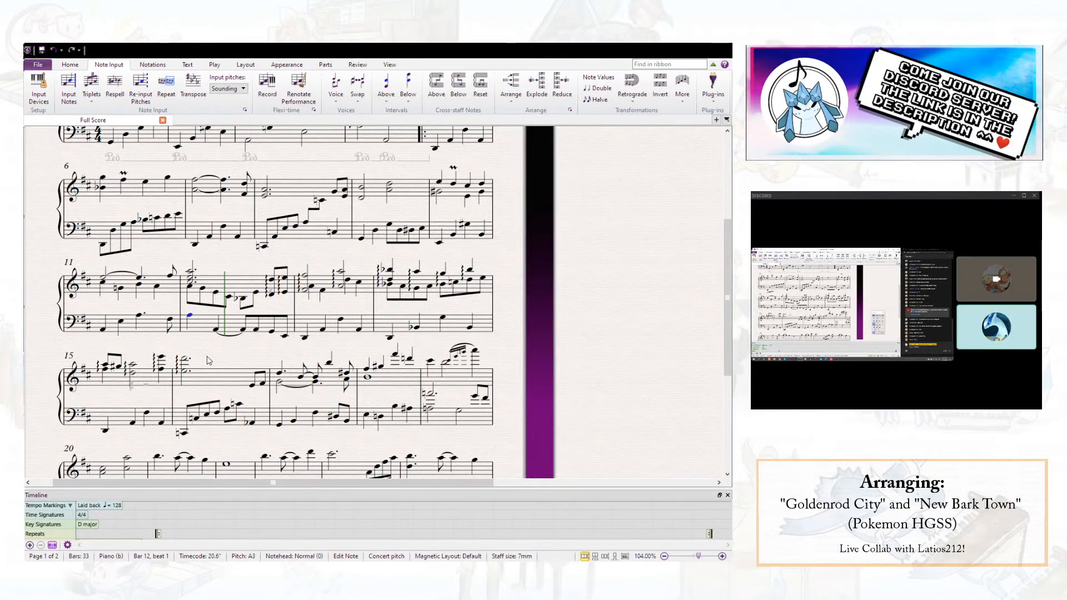
left_click(139, 316)
left_click(190, 317)
key("Down")
key("Down")
key("Down")
key("Down")
key("Down")
key("Down")
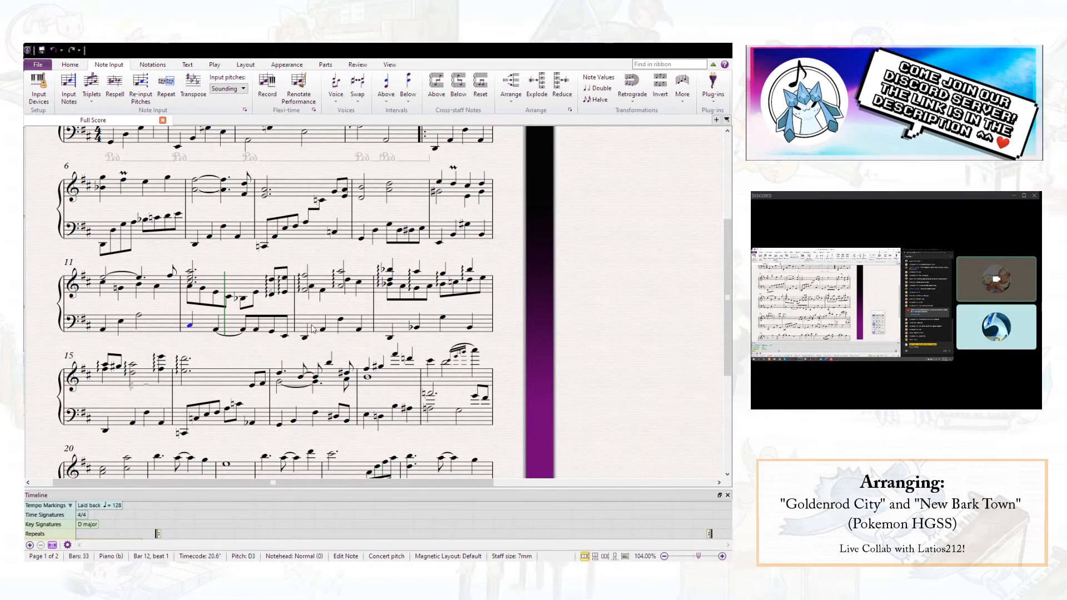
left_click(645, 423)
left_click(250, 341)
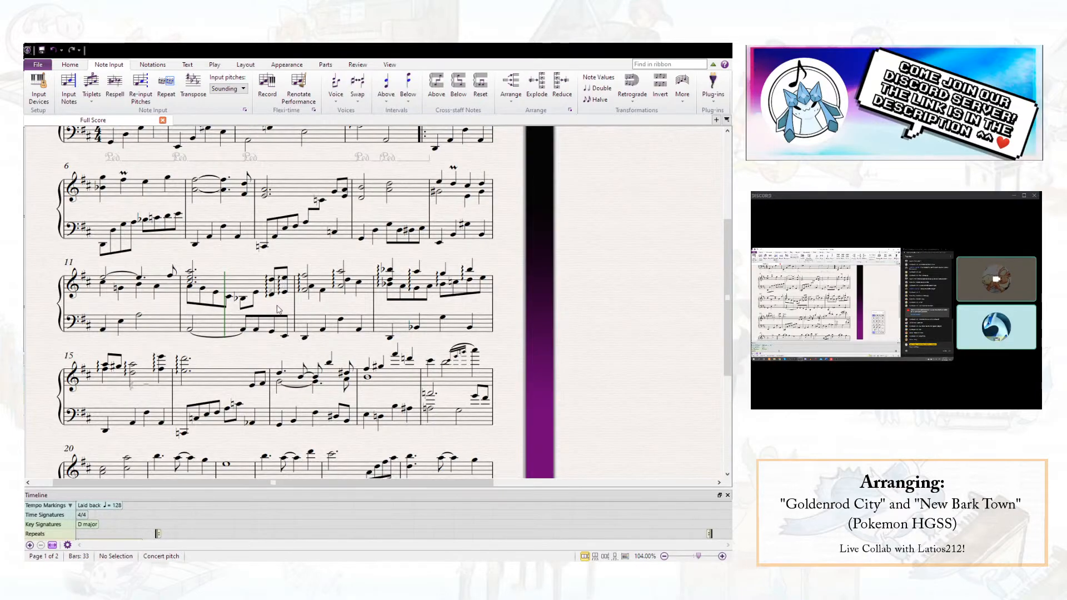
- Play the passage from the first melody note of bar 11 into bar 13
left_click(103, 278)
key("space")
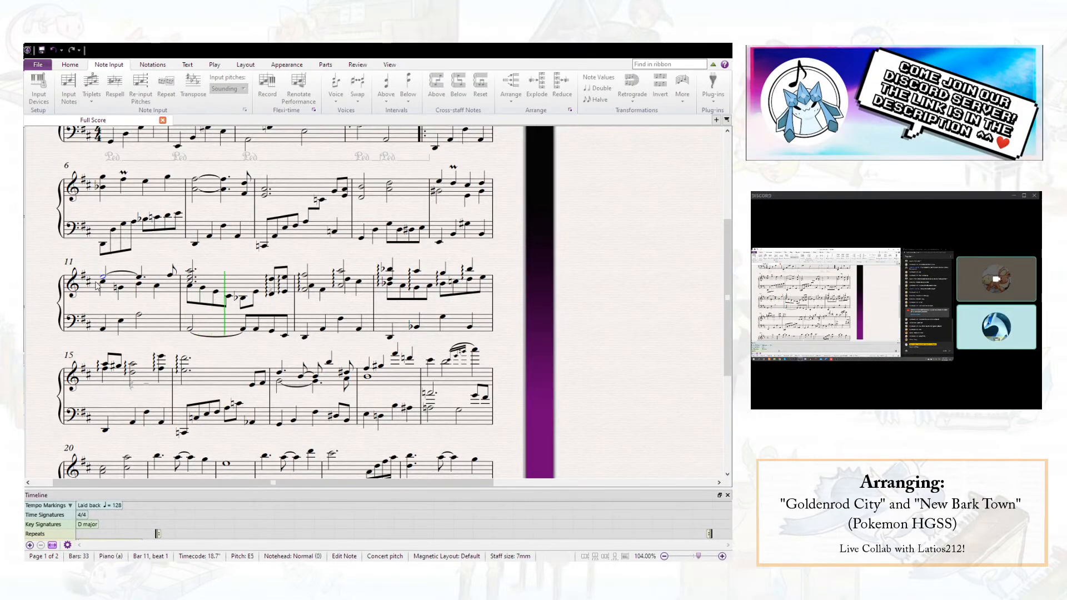
key("space")
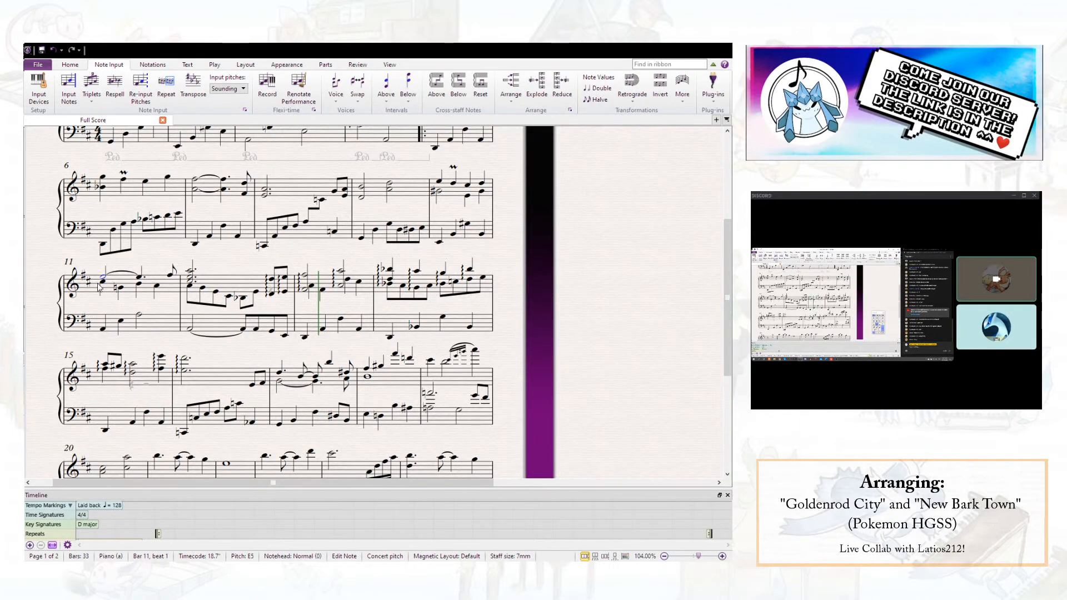
- Slur bar 11's left-hand A3 into bar 12 and replace the low A on beat 1 with a descending eighth-note line through G, E, C and A
left_click(140, 316)
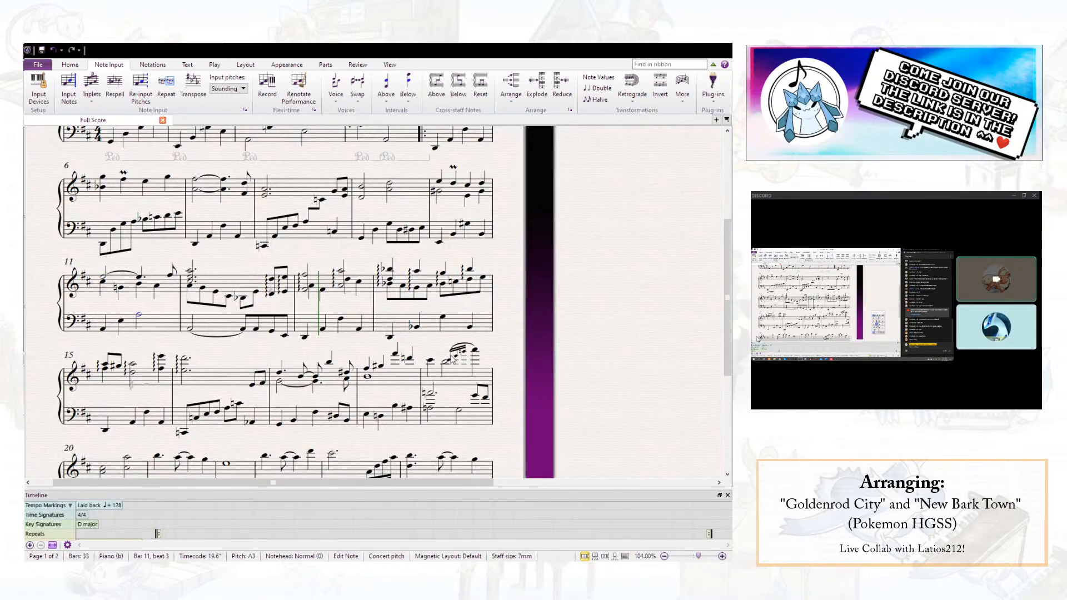
key("s")
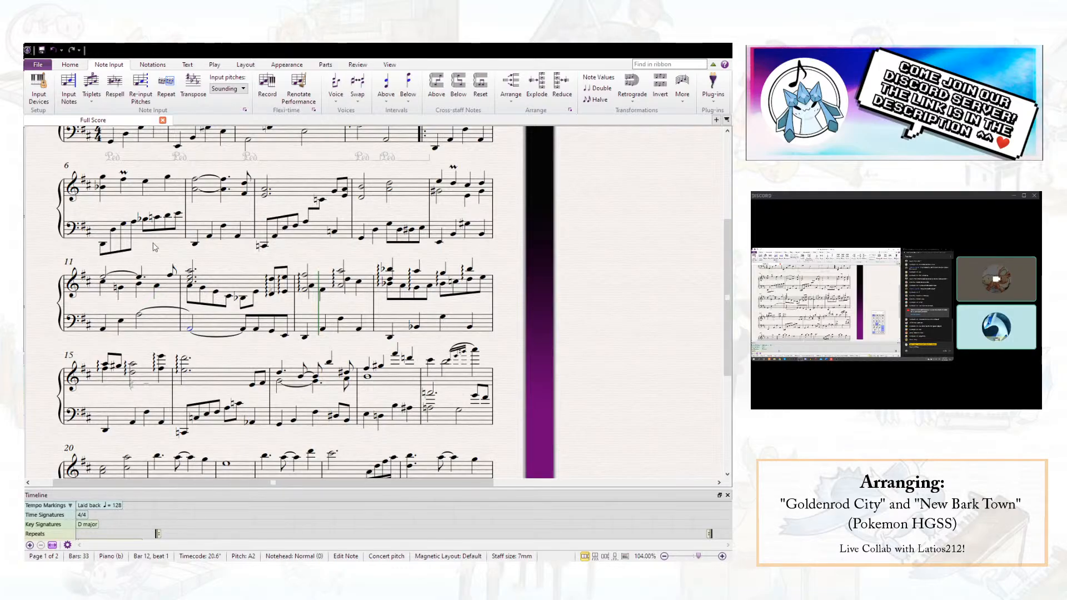
key("Delete")
key("n")
key("ctrl+Down")
key("g")
key("e")
key("c")
key("a")
- Set the left-hand note on beat 3 of bar 12 to B-flat 2
key("8")
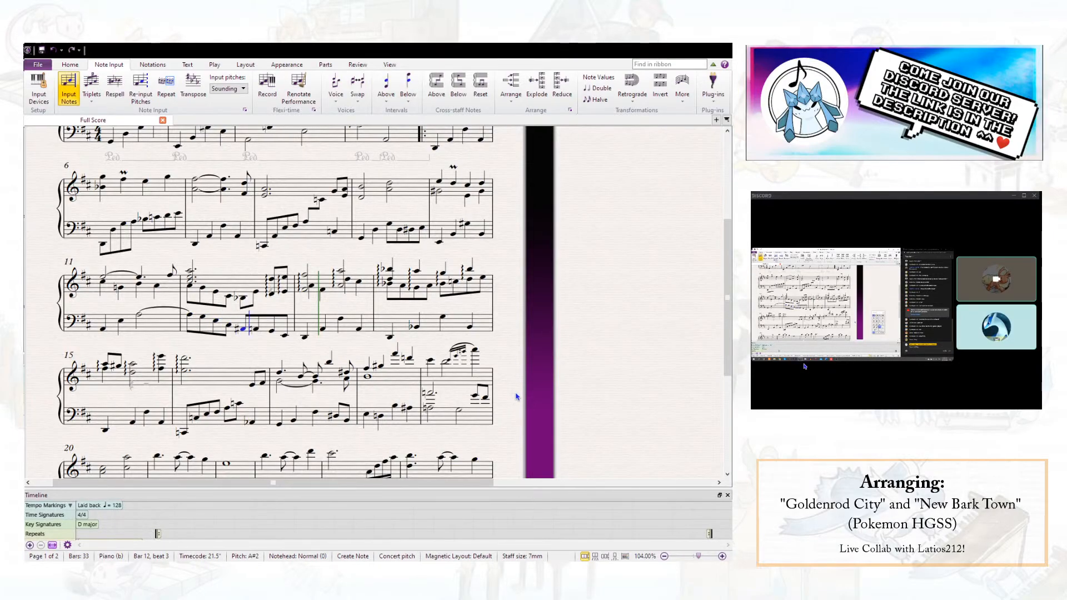
key("Escape")
key("7")
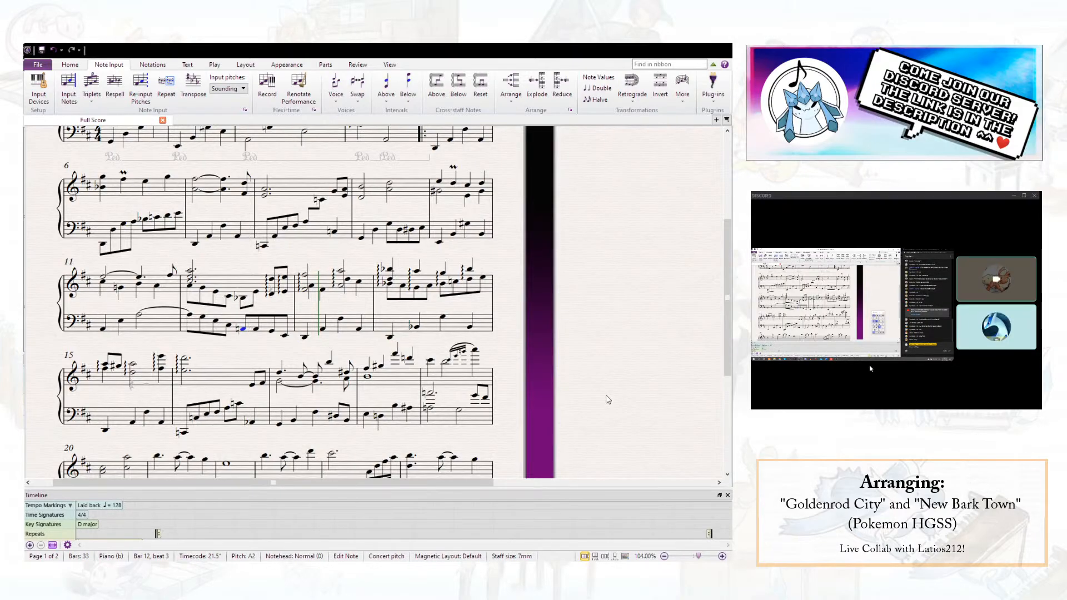
key("Up")
left_click(635, 393)
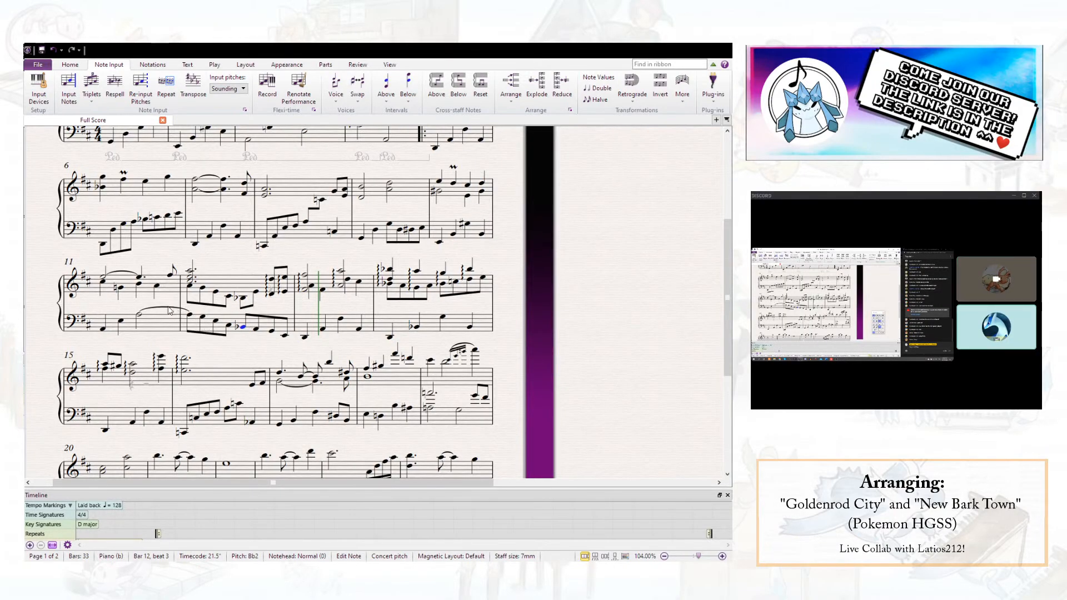
- Delete the right hand's lower-voice passage from beat 1 to beat 4 of bar 12
left_click(189, 285)
left_click(255, 295, "shift")
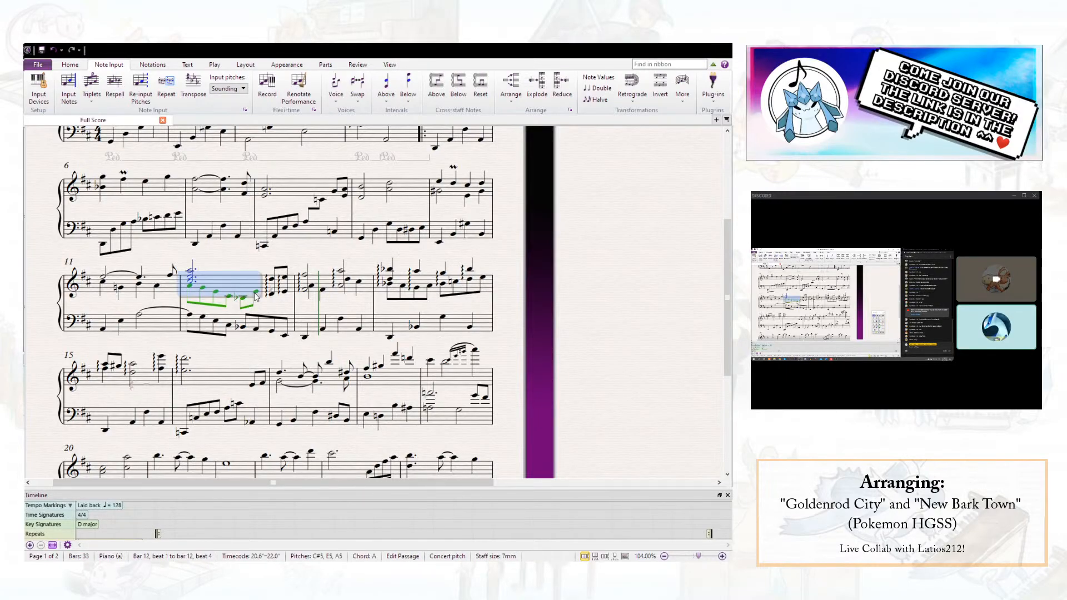
key("Delete")
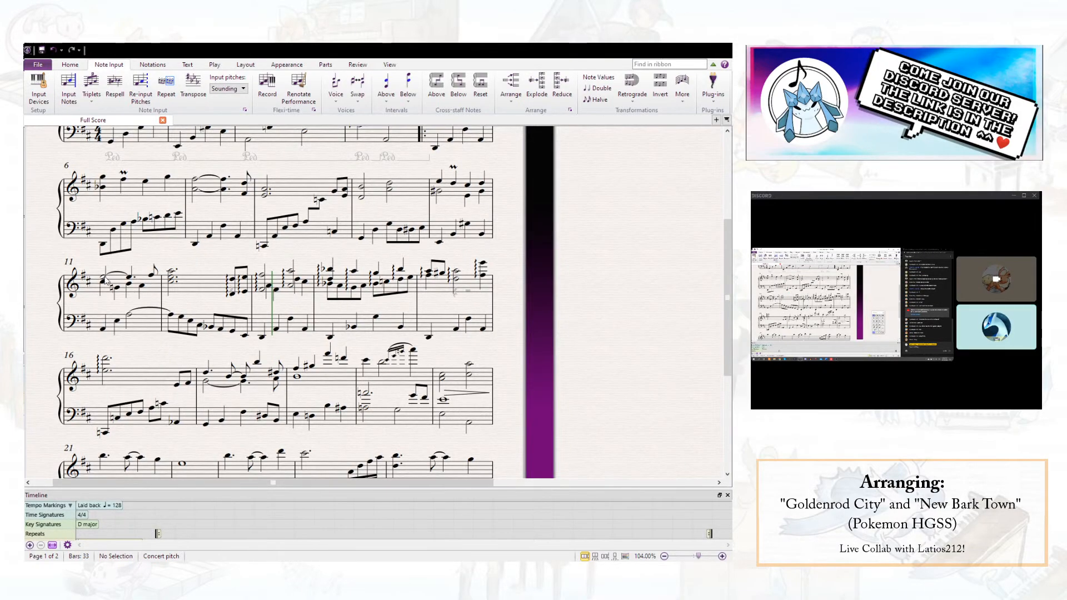
- Add a diminuendo hairpin under bar 11 and a crescendo hairpin under bar 12 between the staves
left_click(155, 328)
left_click(157, 286)
key("shift+period")
left_click(189, 289)
key("shift+period")
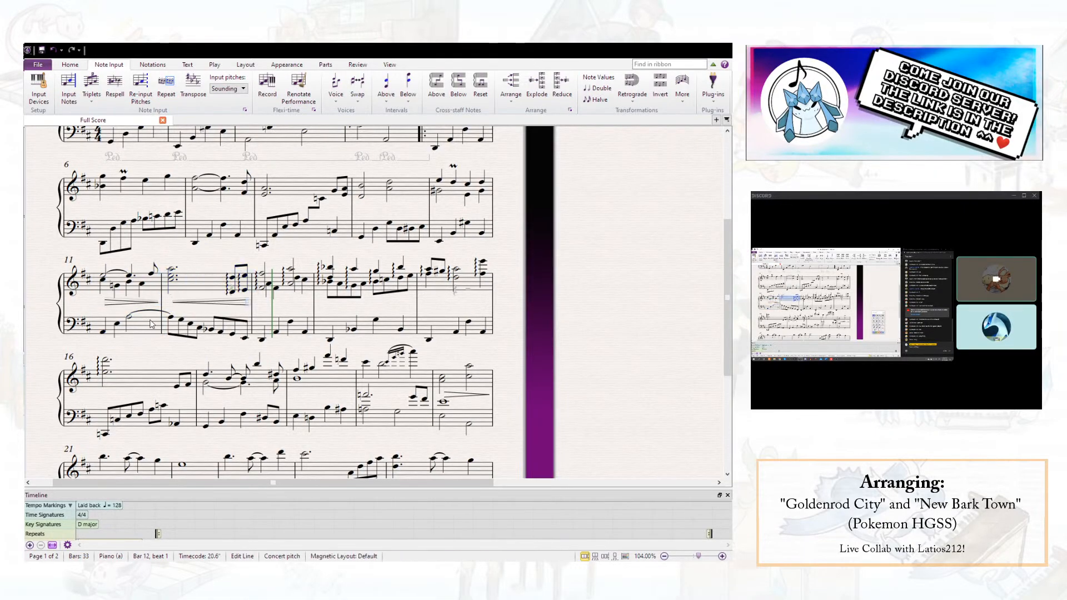
scroll(231, 300, "up", 1)
scroll(232, 300, "up", 1)
scroll(258, 327, "down", 1)
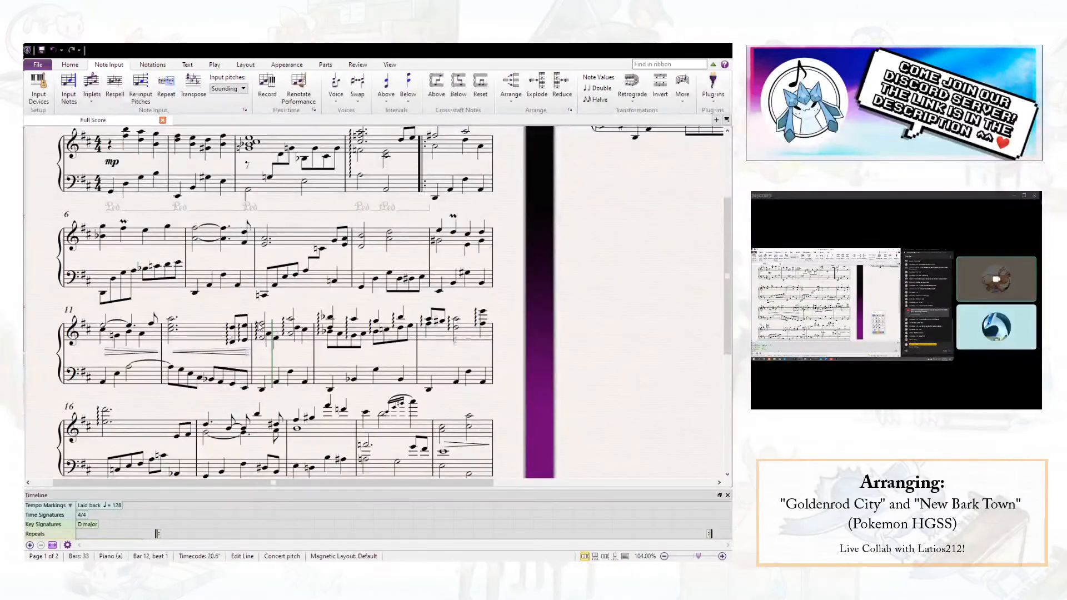
key("Escape")
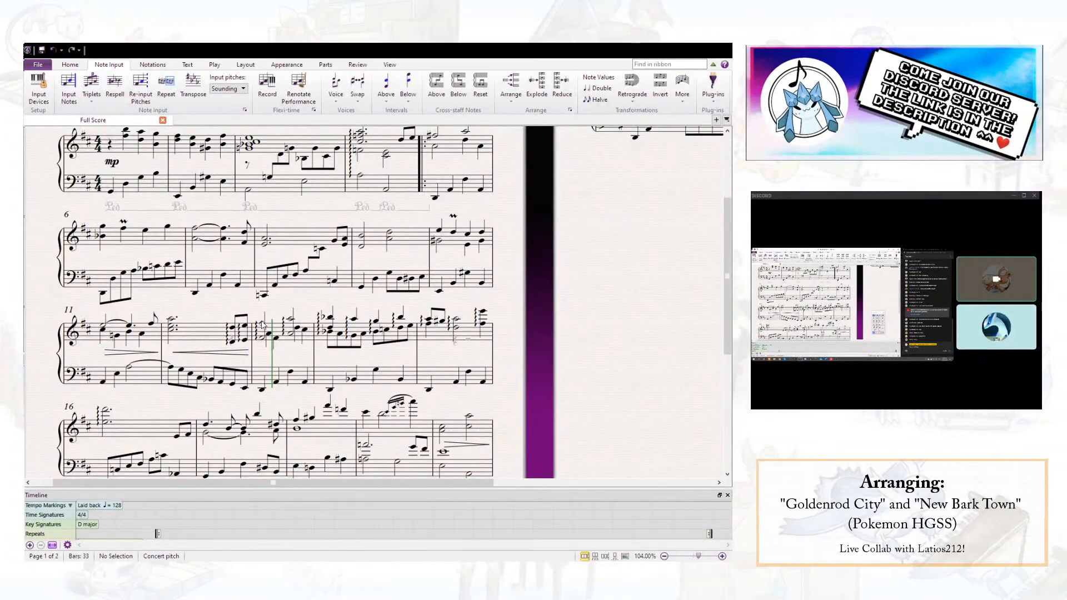
- Shorten the end of bar 12's crescendo hairpin and mark mf on beat 4
left_click_drag(249, 355, 229, 355)
left_click(233, 341)
key("ctrl+e")
key("ctrl+m")
key("ctrl+f")
key("Escape")
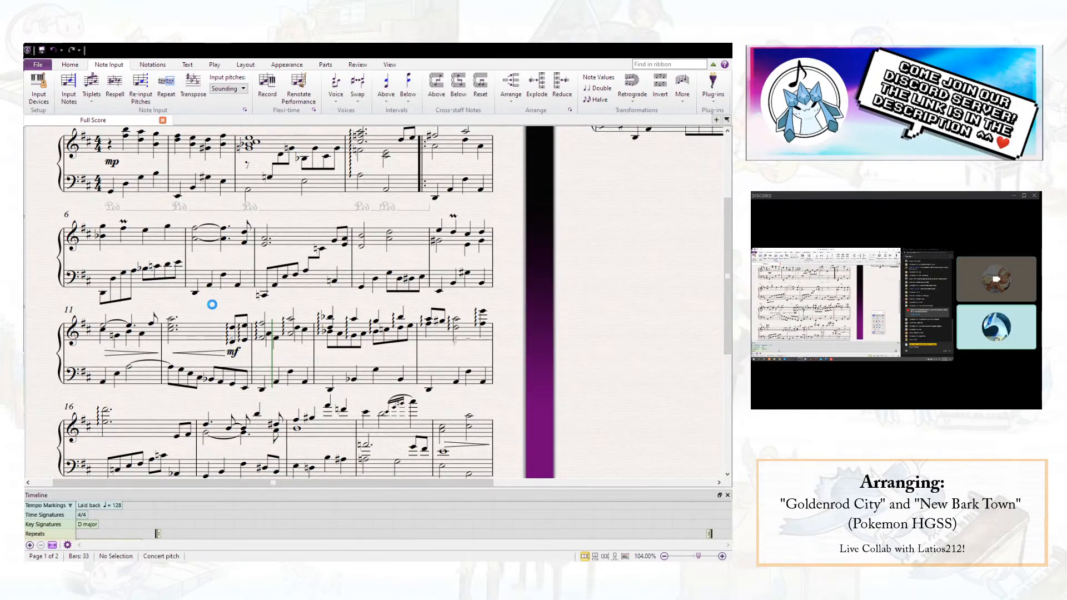
- Mark p on beat 1 of bar 12 at the start of the crescendo
left_click(174, 332)
key("ctrl+e")
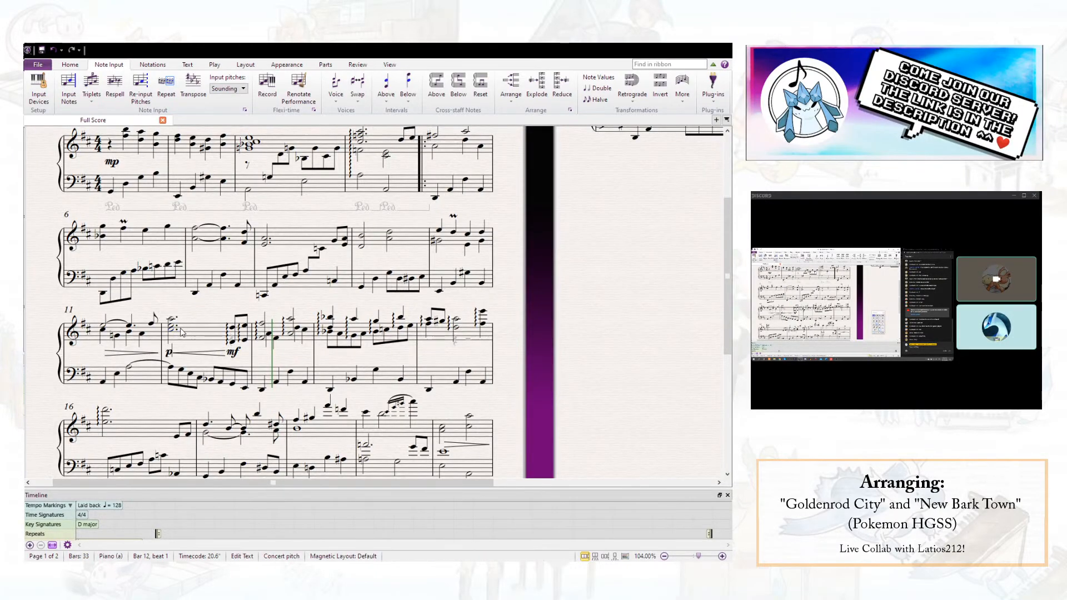
key("ctrl+p")
key("Escape")
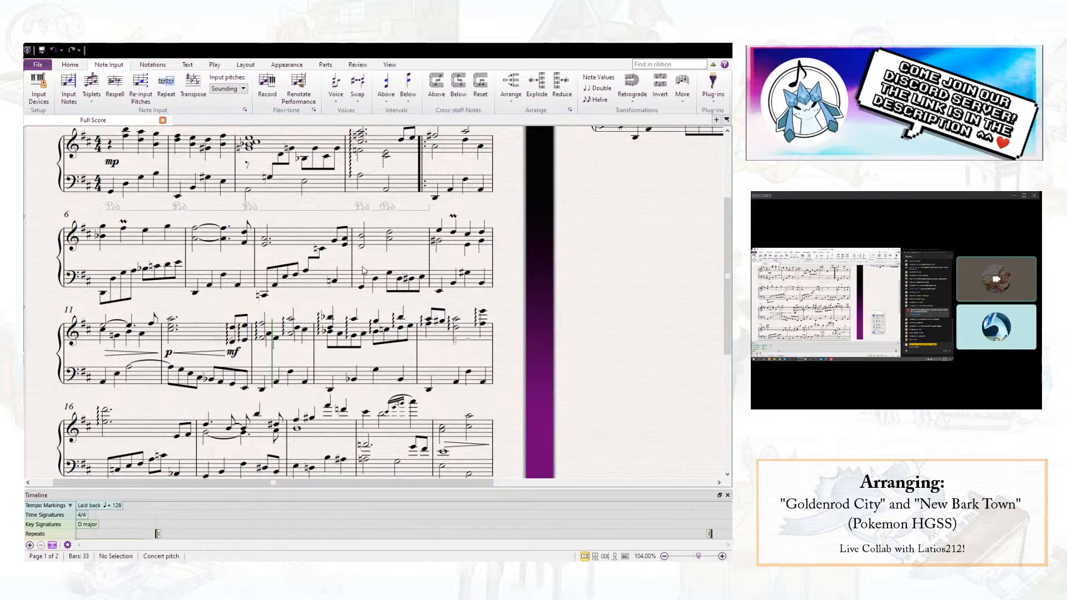
- Play the score from the first melody note of bar 10 and replay it from the start of bar 11
left_click(438, 235)
key("p")
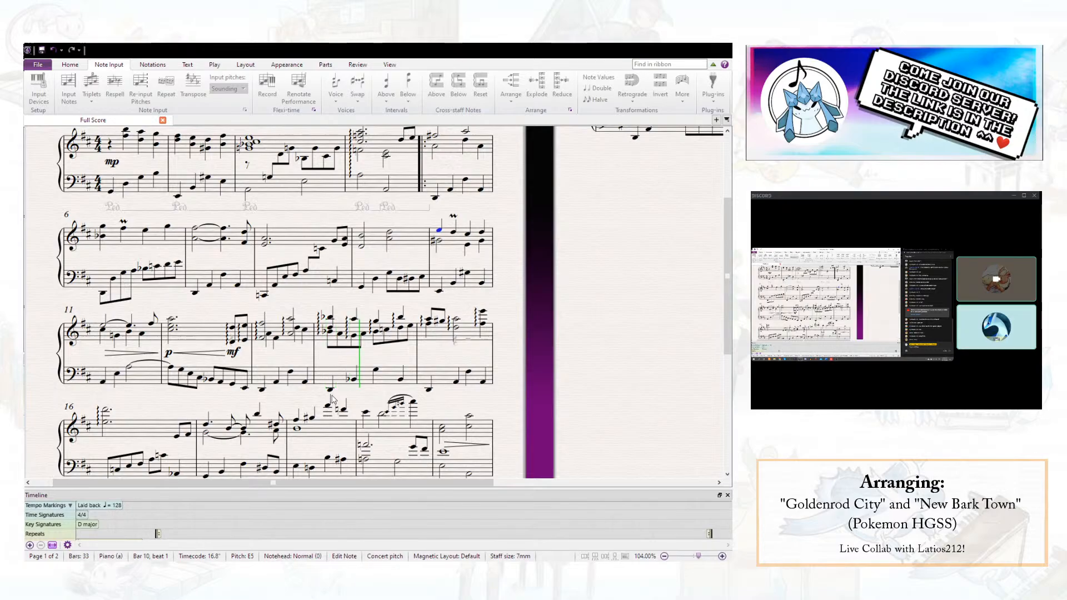
key("space")
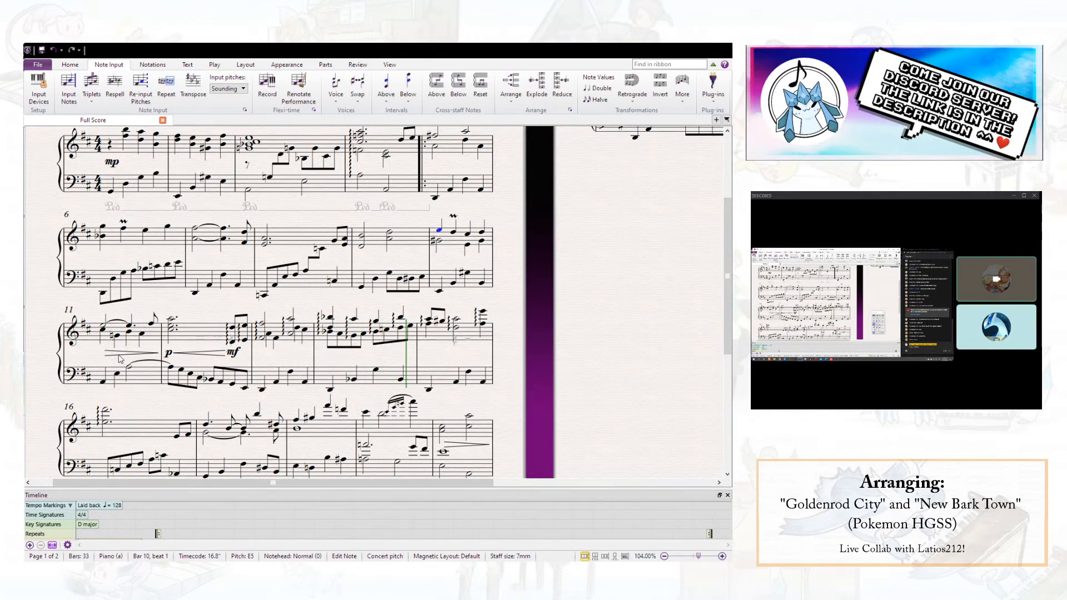
left_click(103, 327)
key("p")
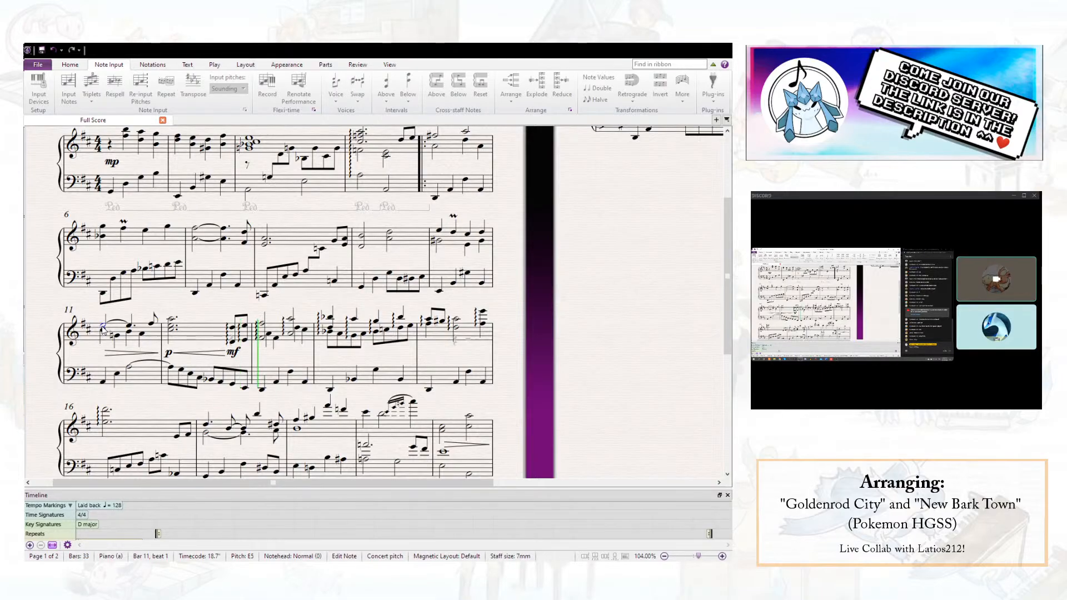
key("space")
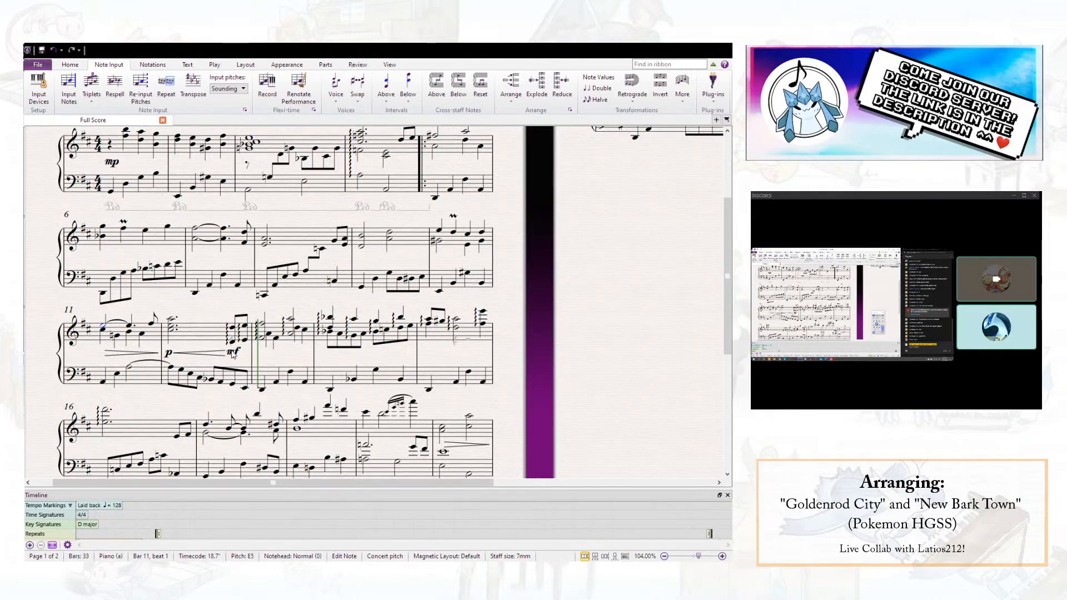
scroll(231, 356, "up", 2)
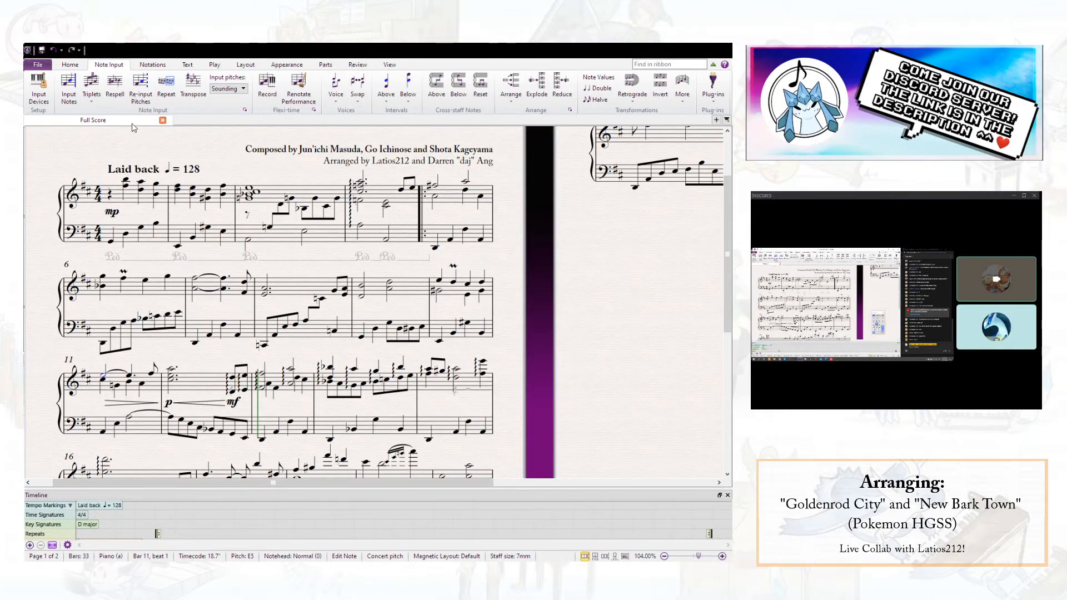
scroll(223, 314, "down", 2)
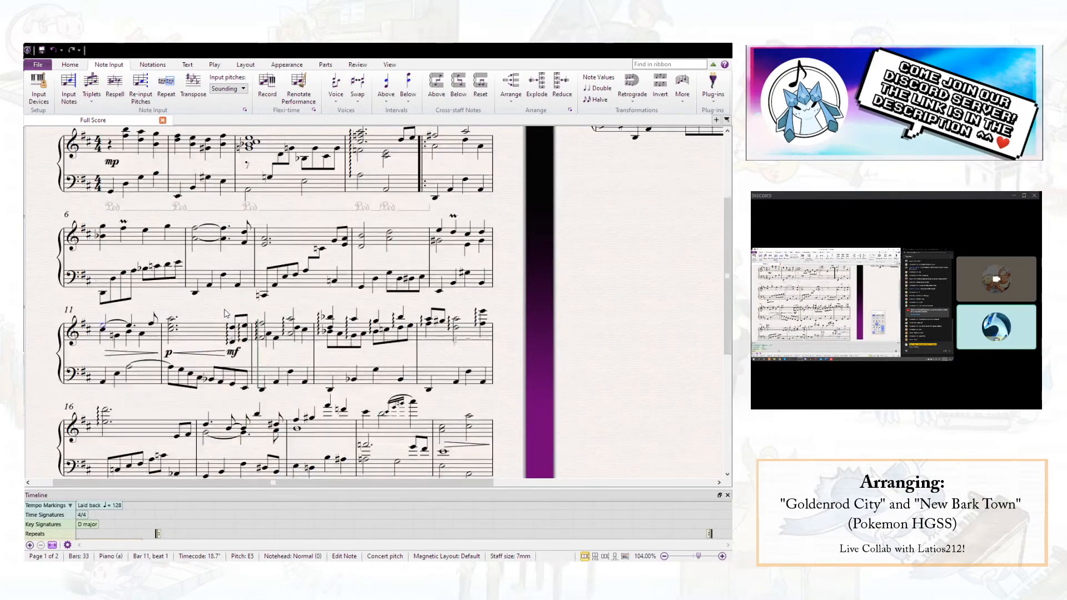
- Raise bar 12's left-hand notes from beat 1.5 up to beat 4 by an octave and widen the spacing between the staves
left_click(182, 371)
left_click(221, 382, "shift")
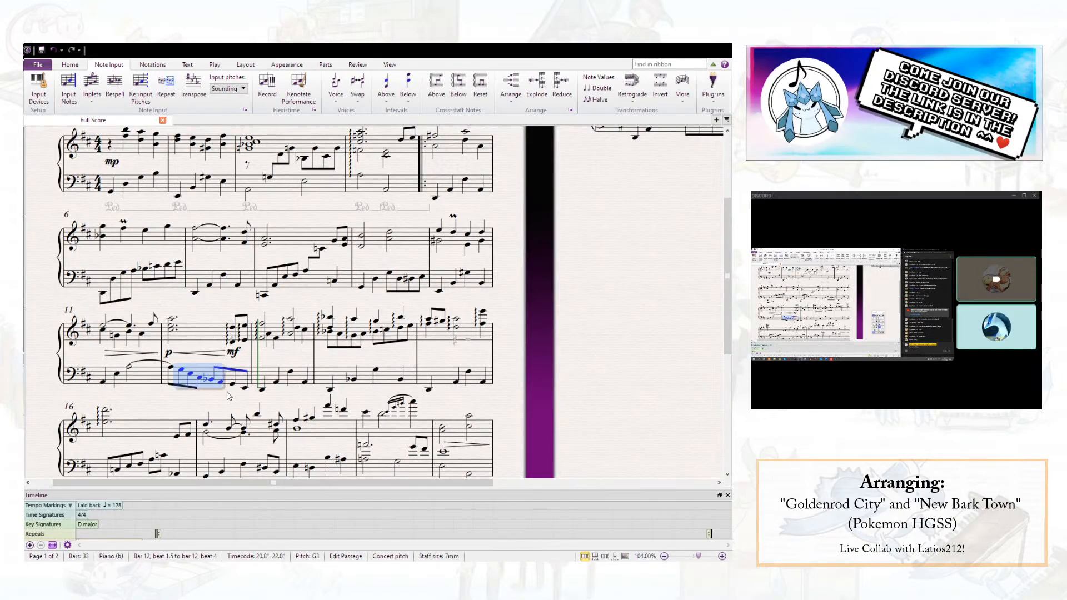
key("ctrl+Up")
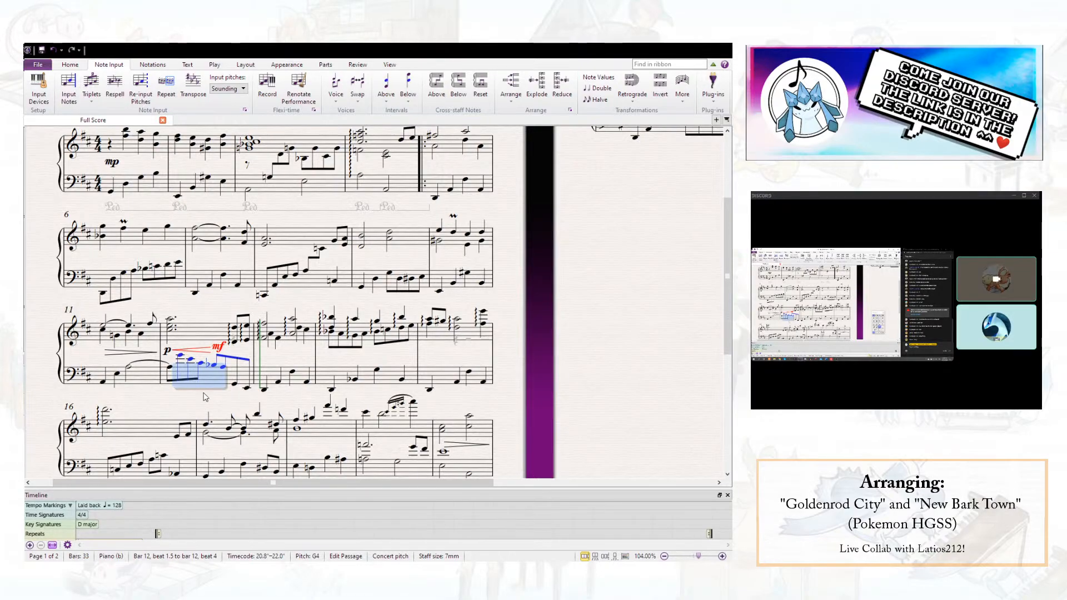
left_click(206, 397)
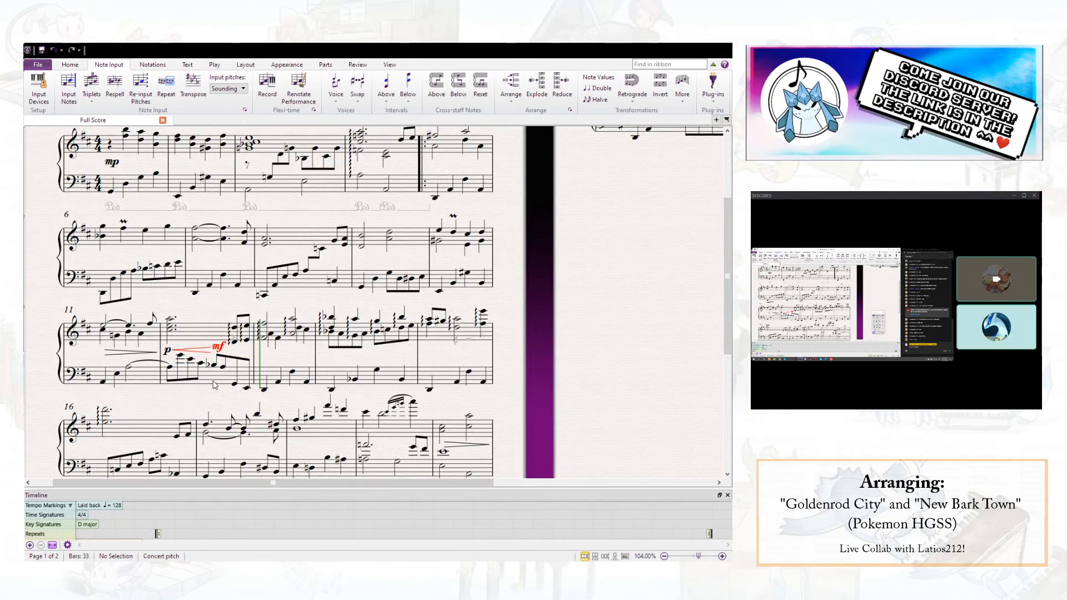
left_click(216, 386)
left_click(211, 337)
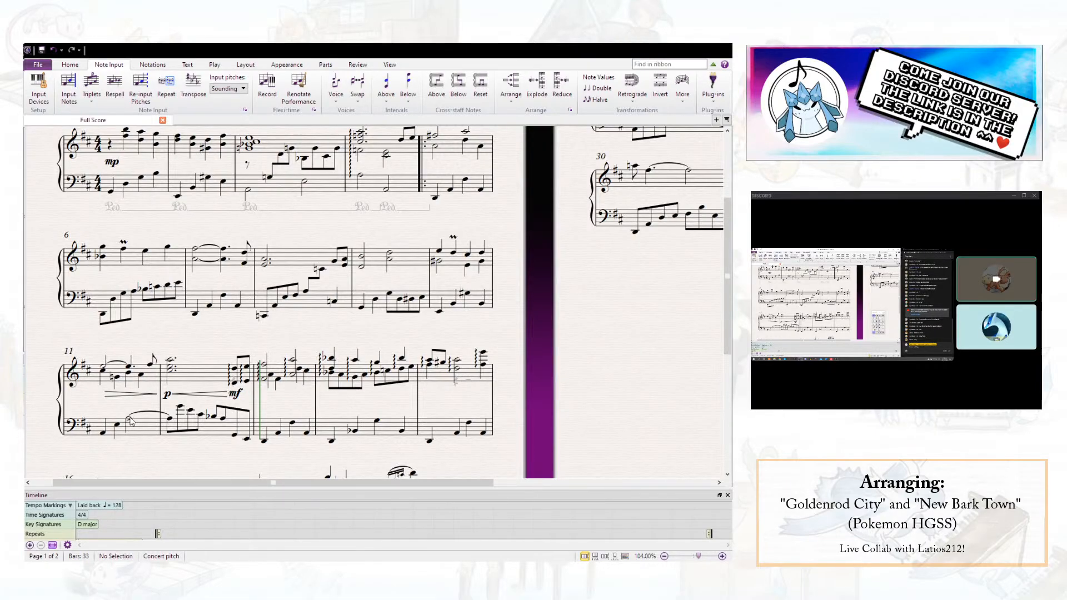
- Change the left-hand ending on beat 4 of bar 12 to a single A2 quarter note
left_click(170, 420)
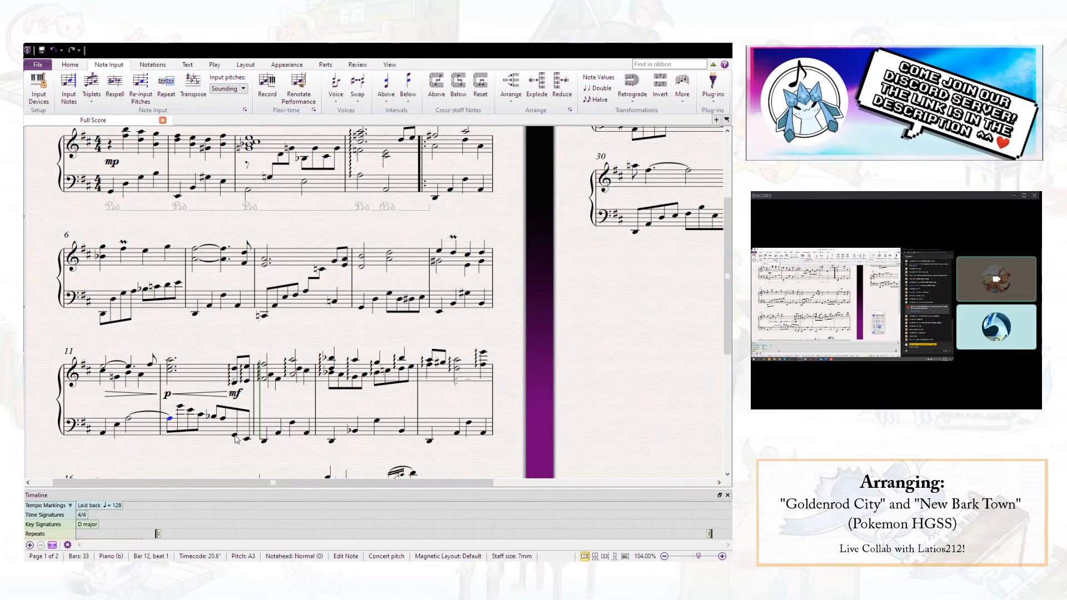
key("Escape")
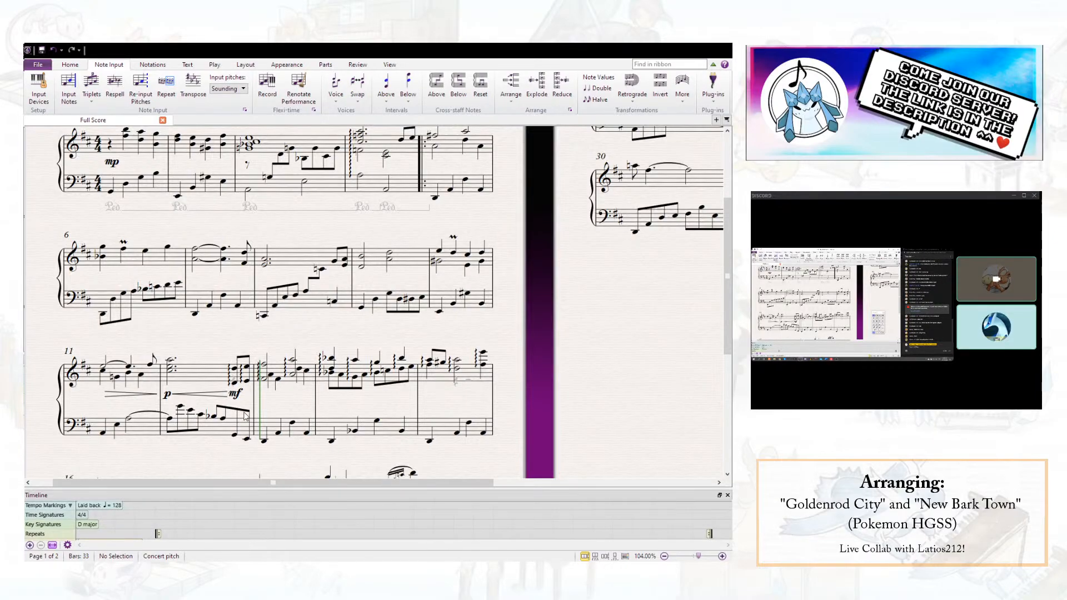
left_click(235, 435)
key("Up")
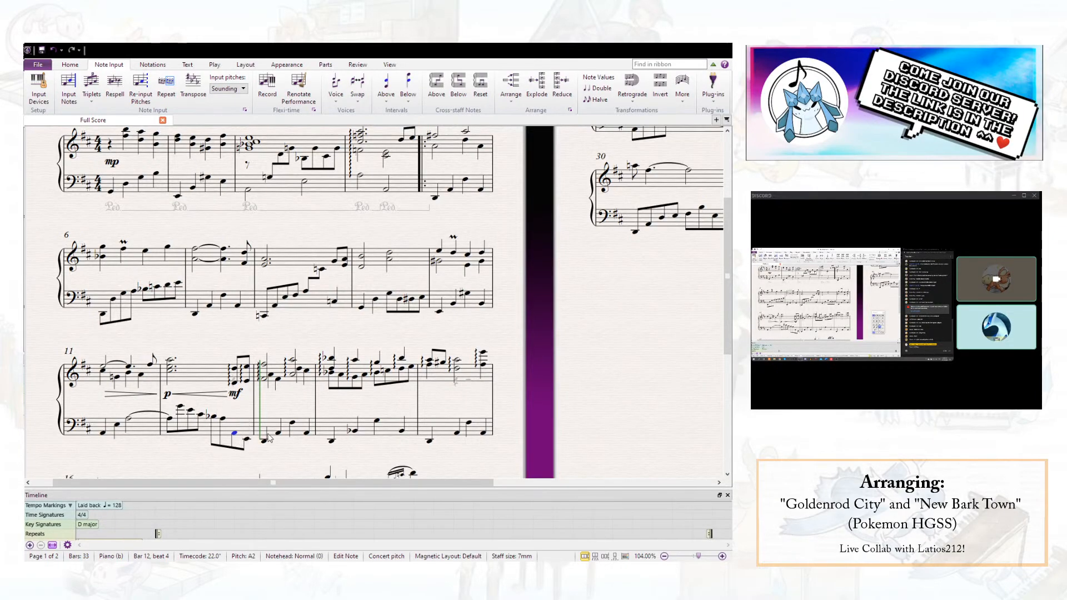
key("5")
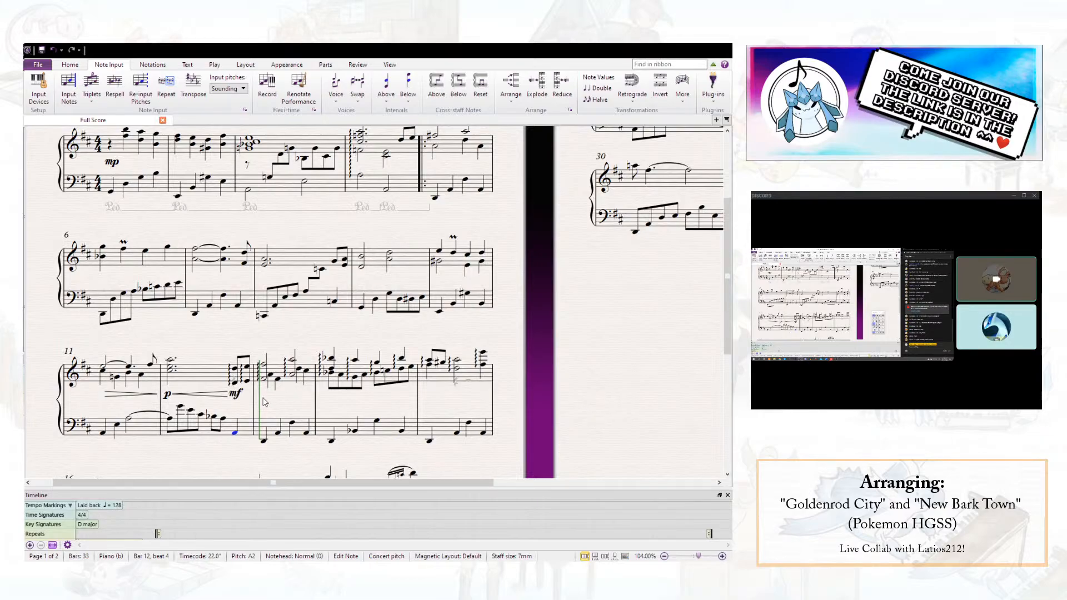
key("Escape")
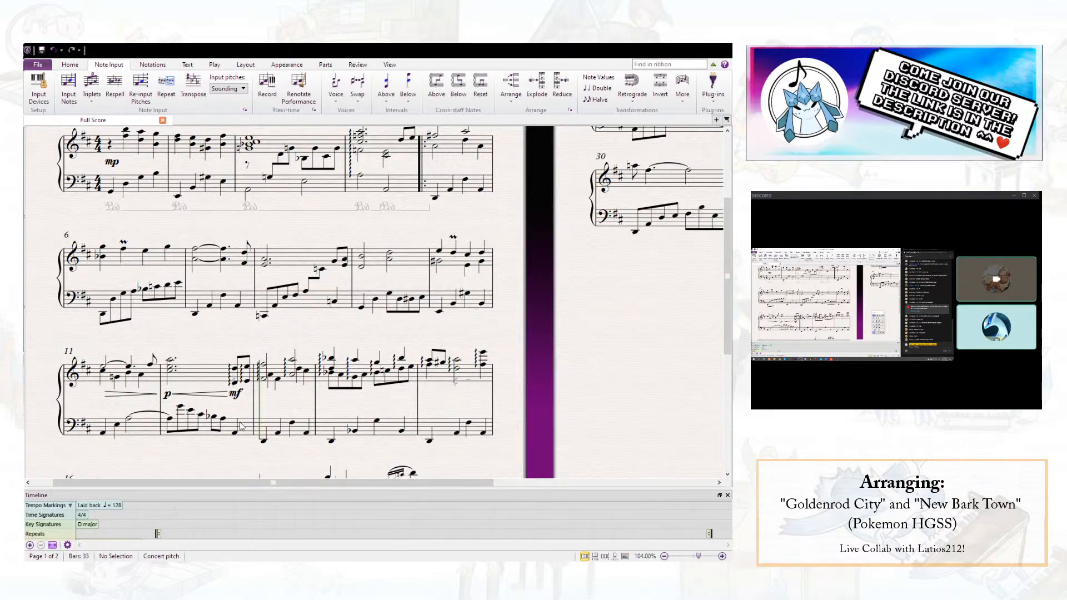
- Check the left-hand notes on beats 3.5 and 4 of bar 12
left_click(223, 419)
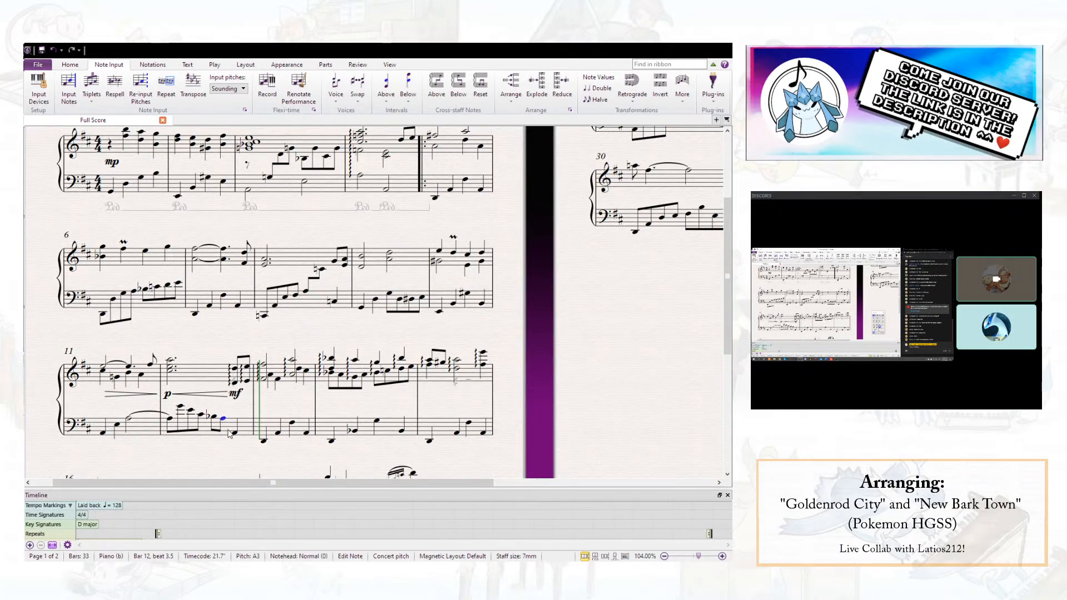
left_click(235, 433)
key("Escape")
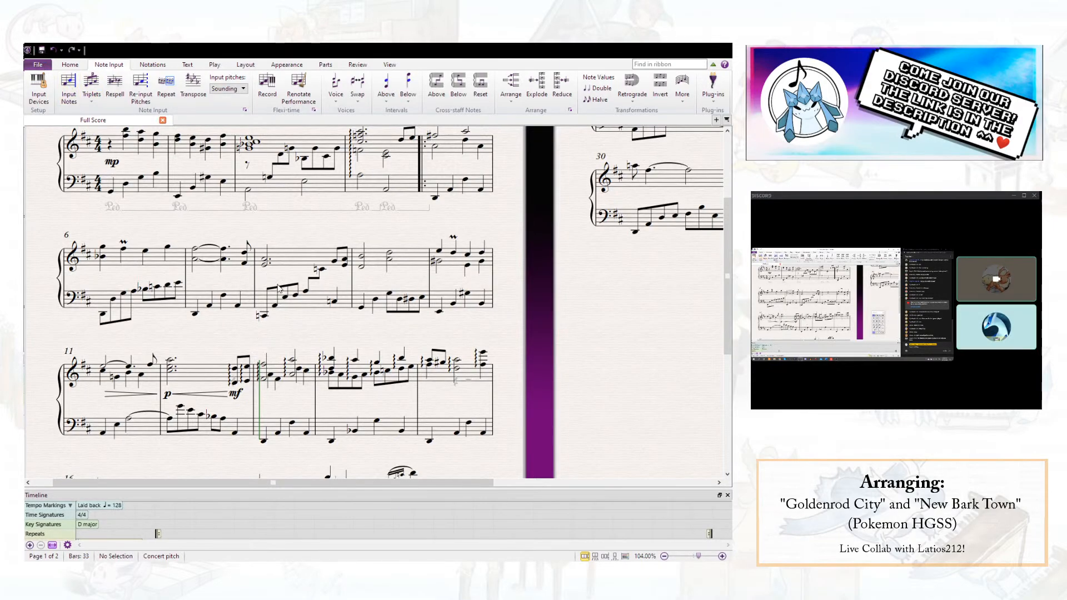
- Save the score
left_click(41, 51)
scroll(321, 340, "down", 5)
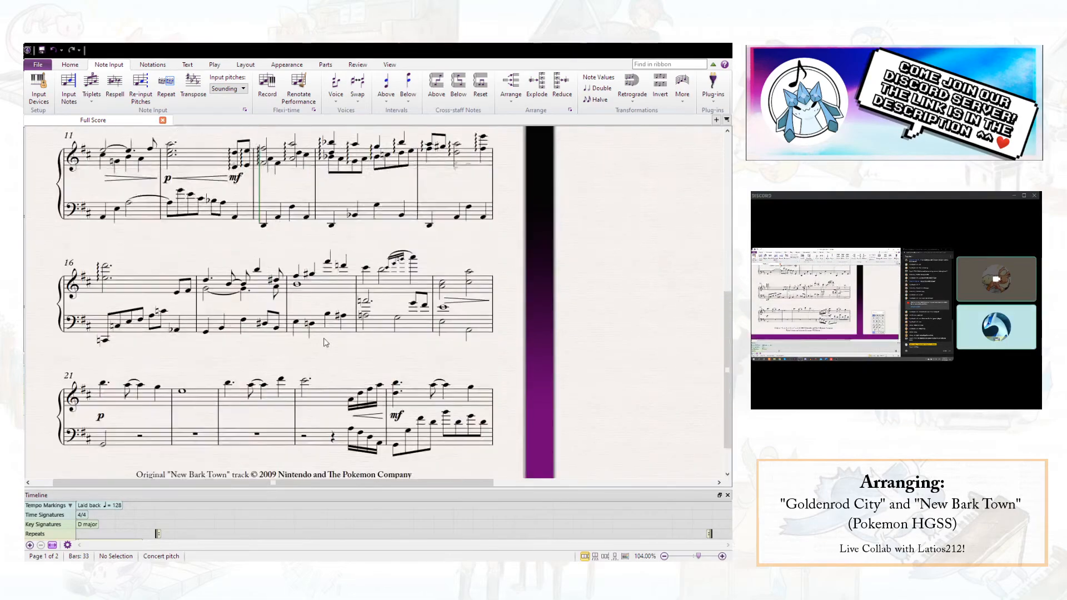
scroll(321, 340, "up", 5)
left_click_drag(572, 314, 726, 165)
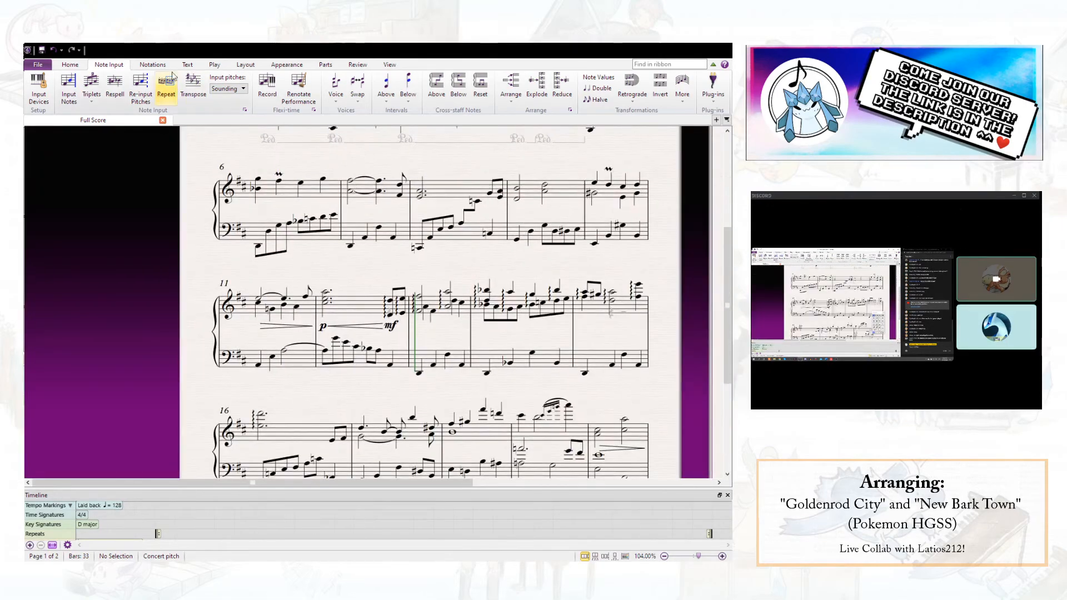
left_click_drag(373, 267, 283, 239)
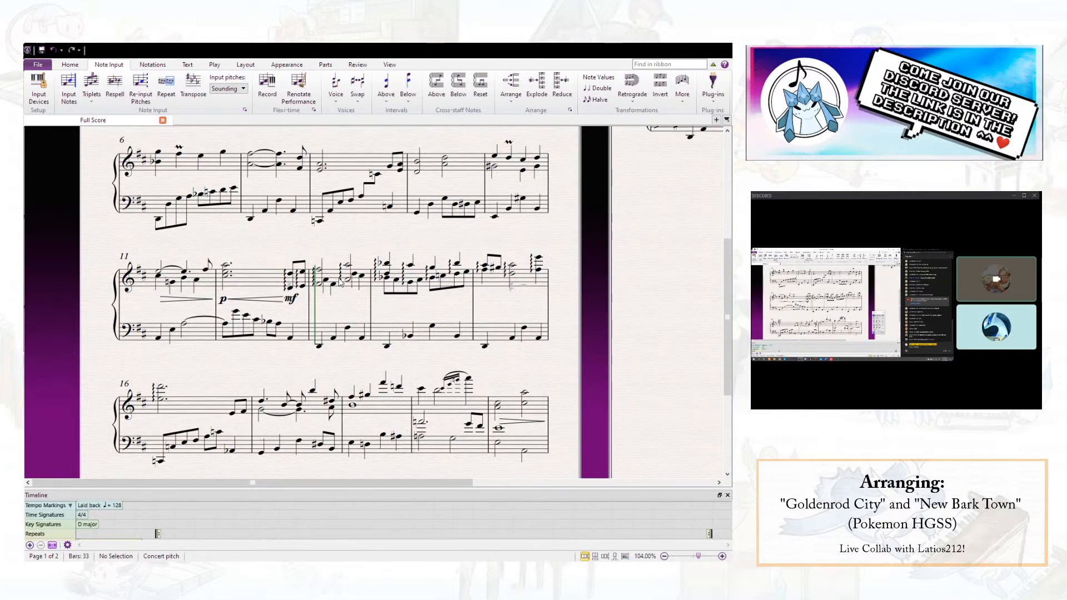
- Audition the right-hand notes of bar 11 and the opening of bar 12 one by one
left_click(158, 274)
left_click(173, 283)
left_click(184, 279)
left_click(197, 280)
left_click(225, 275)
left_click(243, 256)
- Delete the lower-voice F#4 on beat 2 of bar 13's right hand together with the lower-voice note just before it
left_click(333, 286)
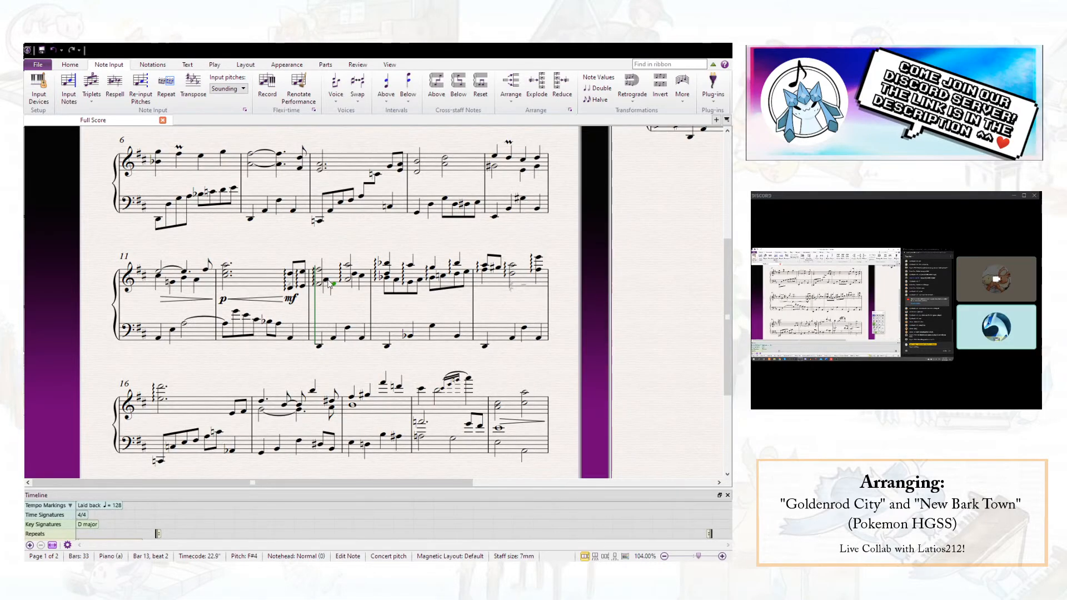
left_click(330, 283, "ctrl")
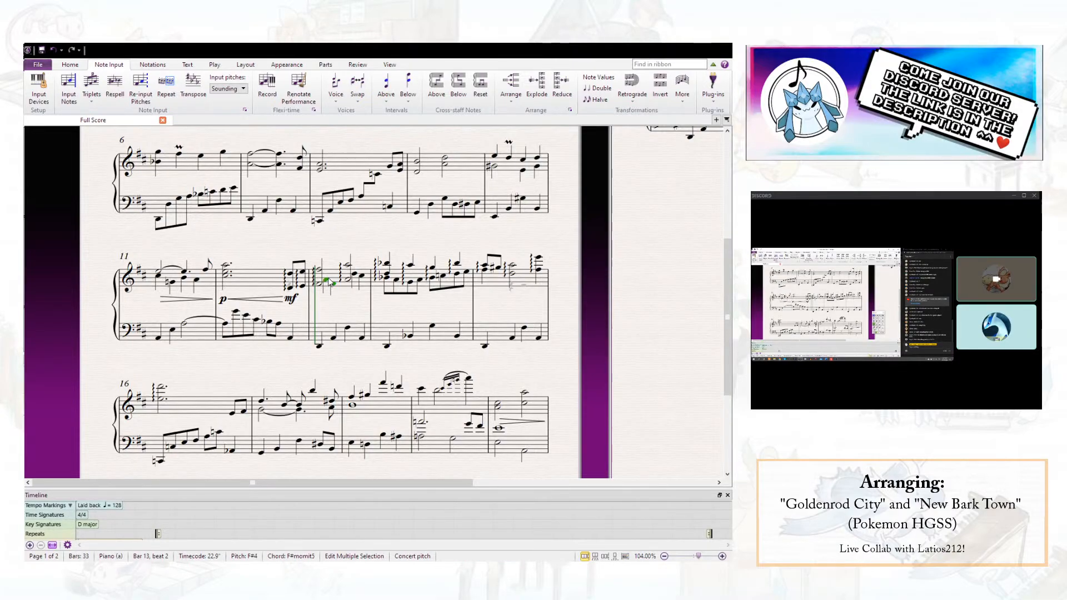
key("Delete")
key("Delete")
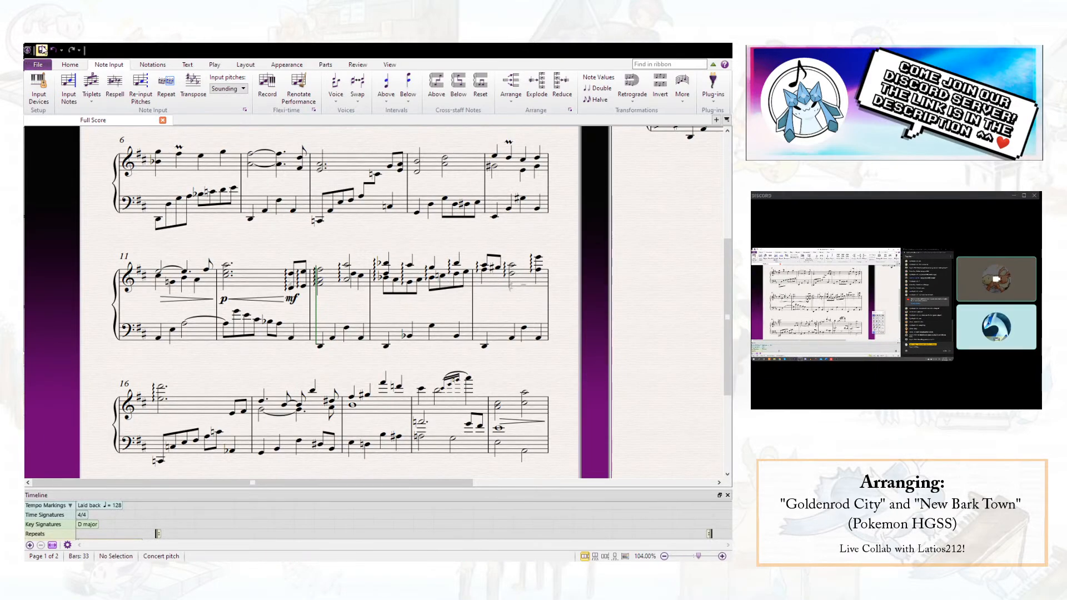
- Play the score from the first chord of bar 13
left_click(452, 279)
left_click(462, 312)
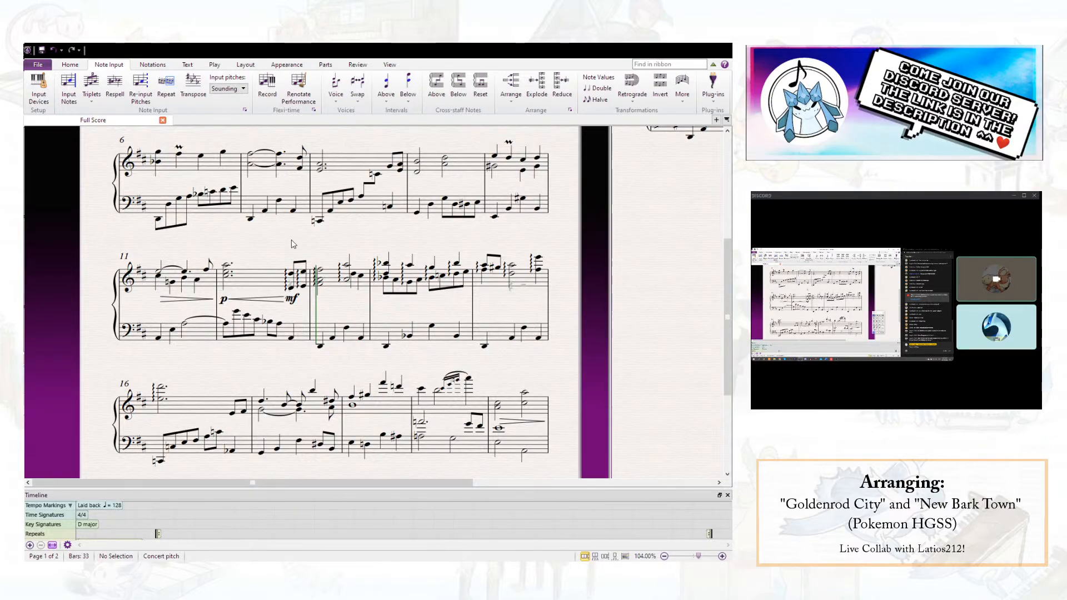
left_click(320, 270)
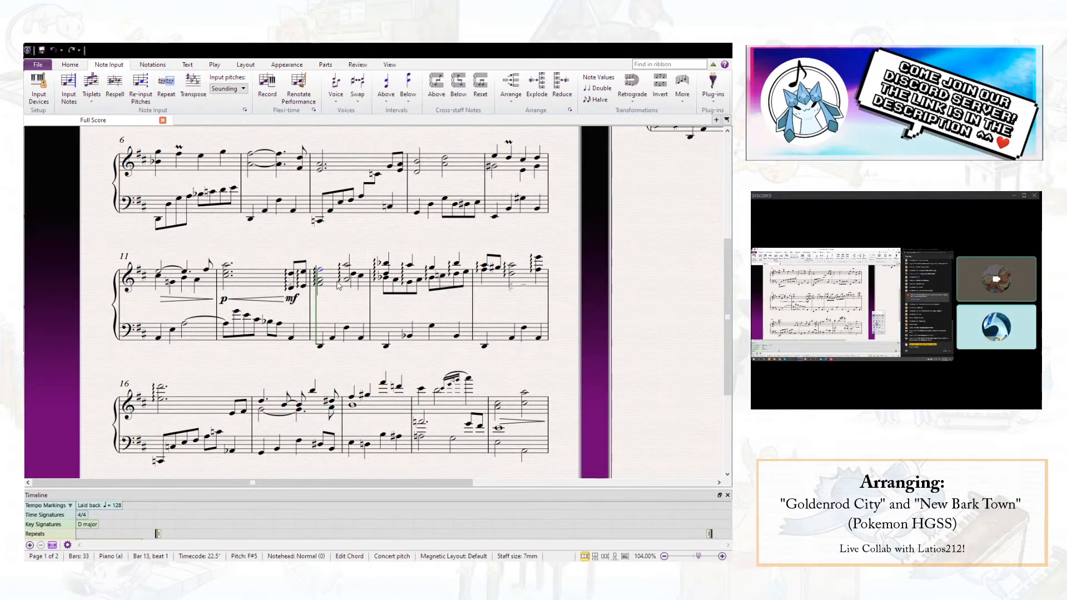
key("space")
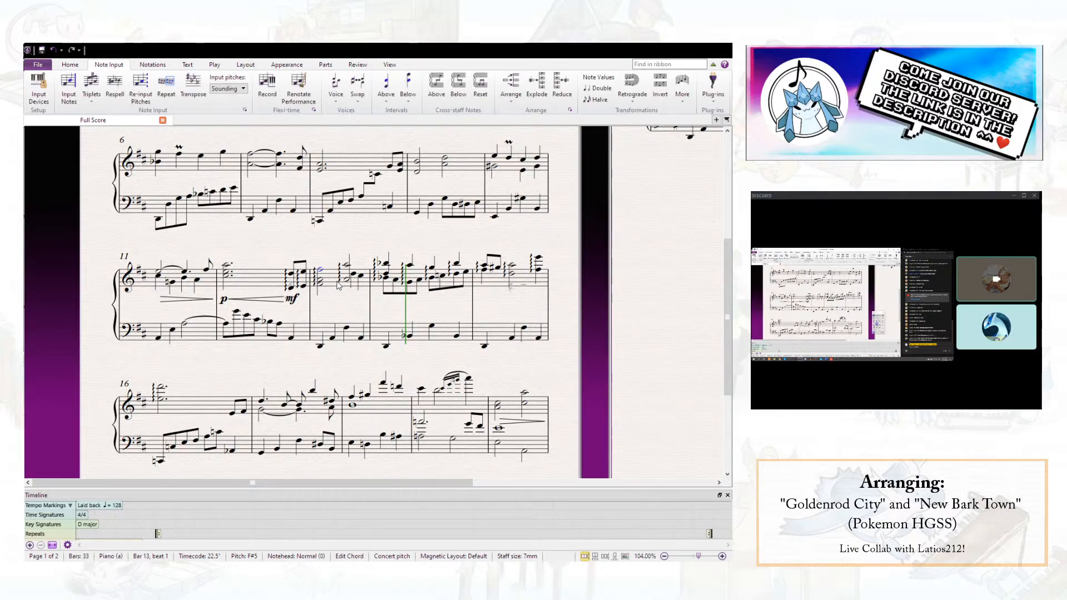
- Lower the right-hand lower-voice note on beat 4 of bar 13 to C natural and replay from the start of the bar
left_click(363, 279)
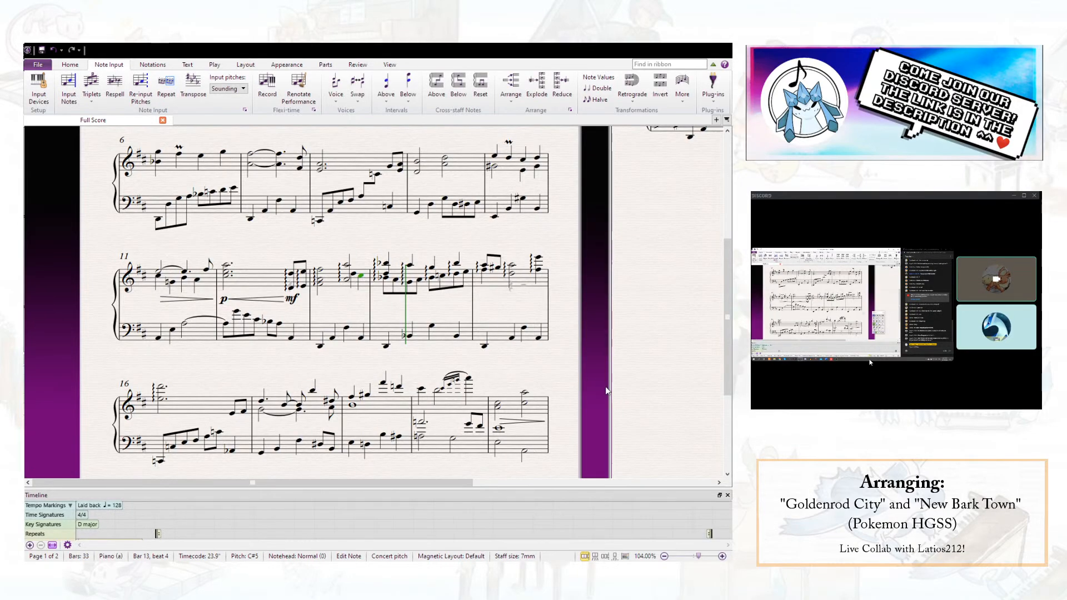
left_click(360, 263)
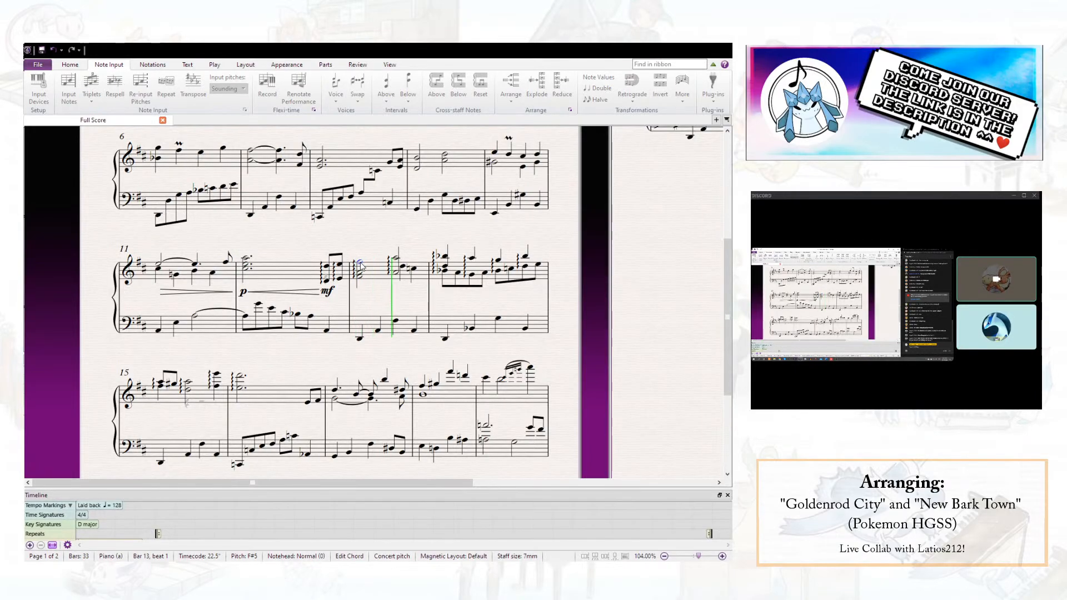
key("space")
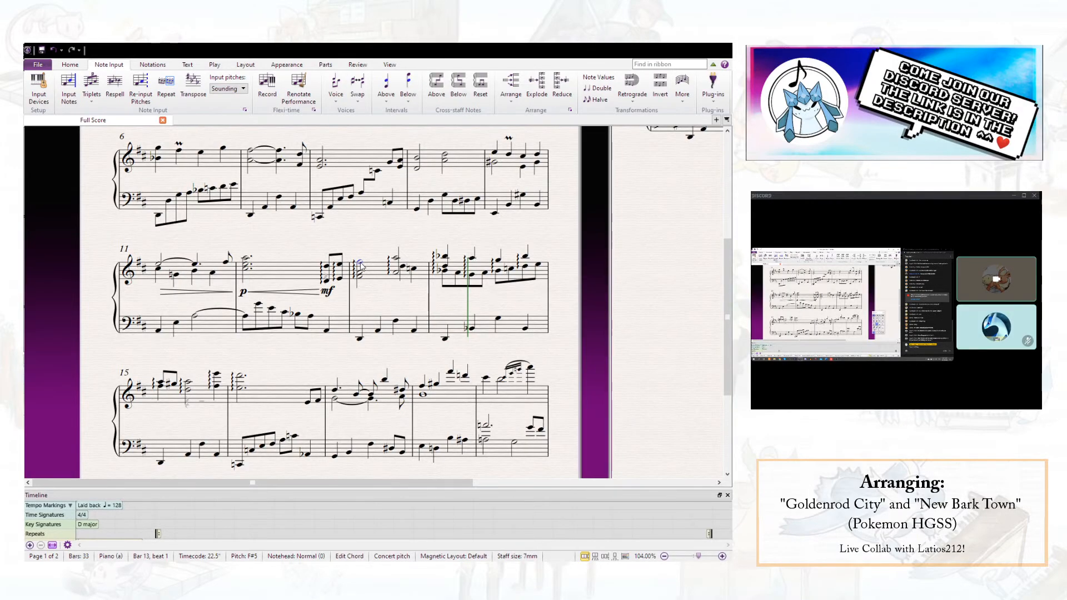
left_click(425, 291)
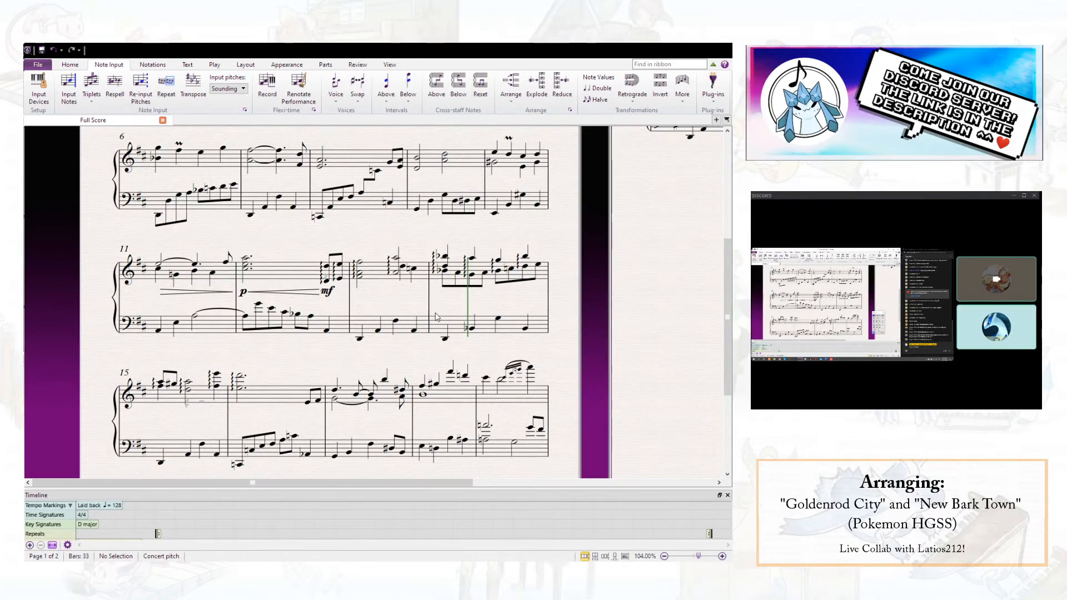
- Try C#5 for the lower-voice note on beat 4 of bar 13 and return it to C natural
left_click(414, 269)
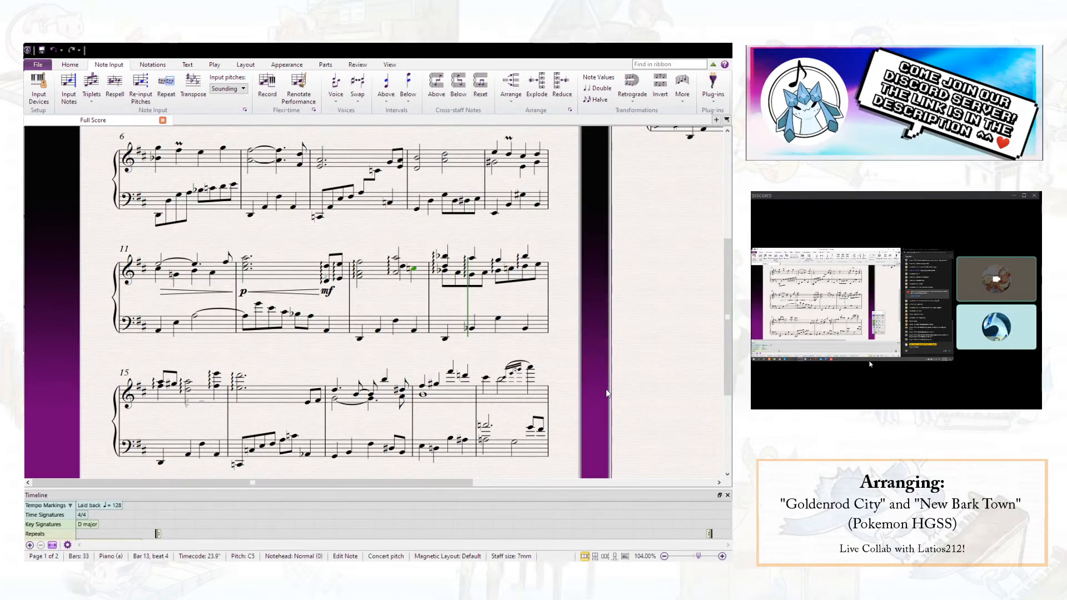
key("Up")
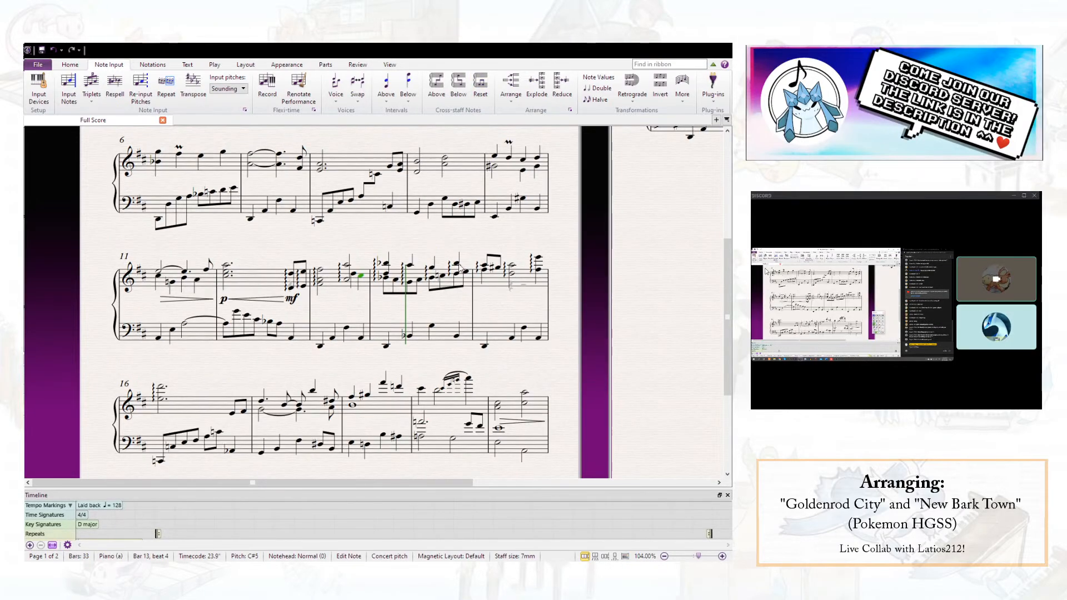
left_click(393, 282)
key("Escape")
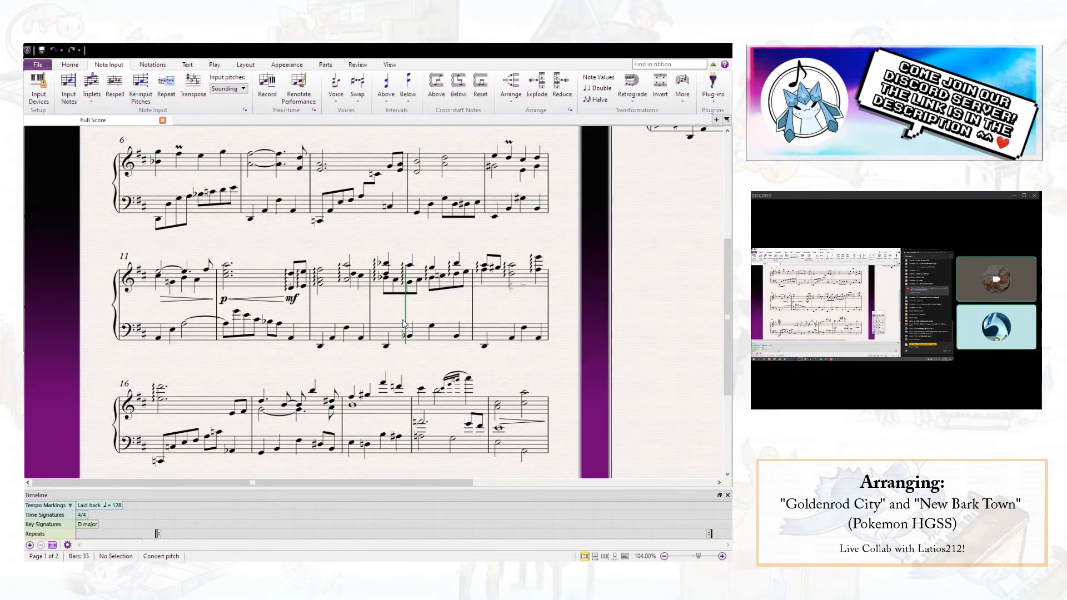
left_click(390, 295)
key("Left")
key("Left")
key("Escape")
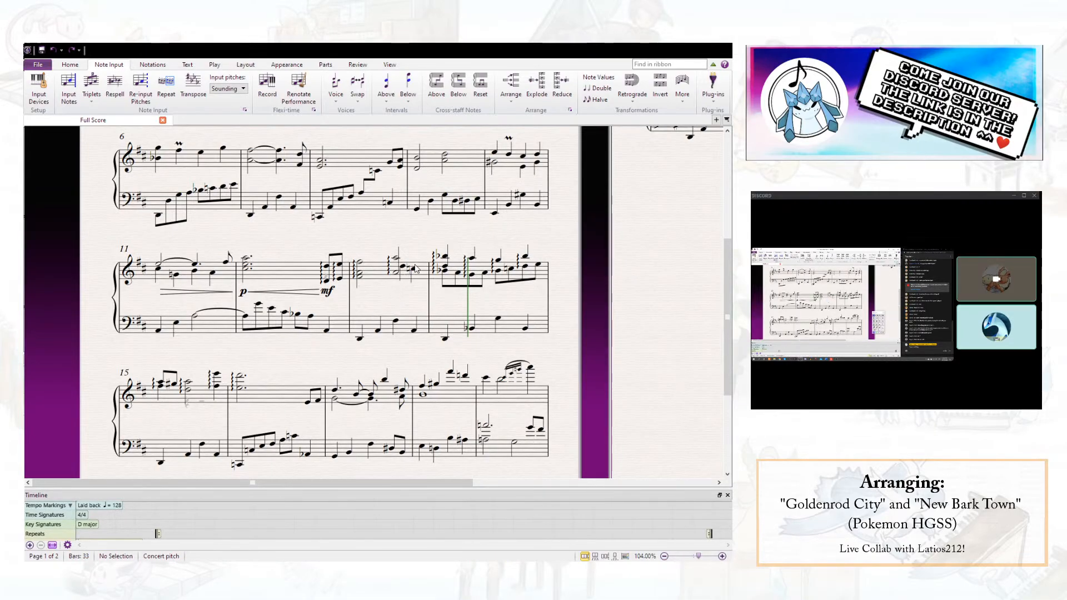
- Check the D5 and Bb4 in bar 14's opening right-hand chord and the arpeggio line on beat 4
left_click(445, 269)
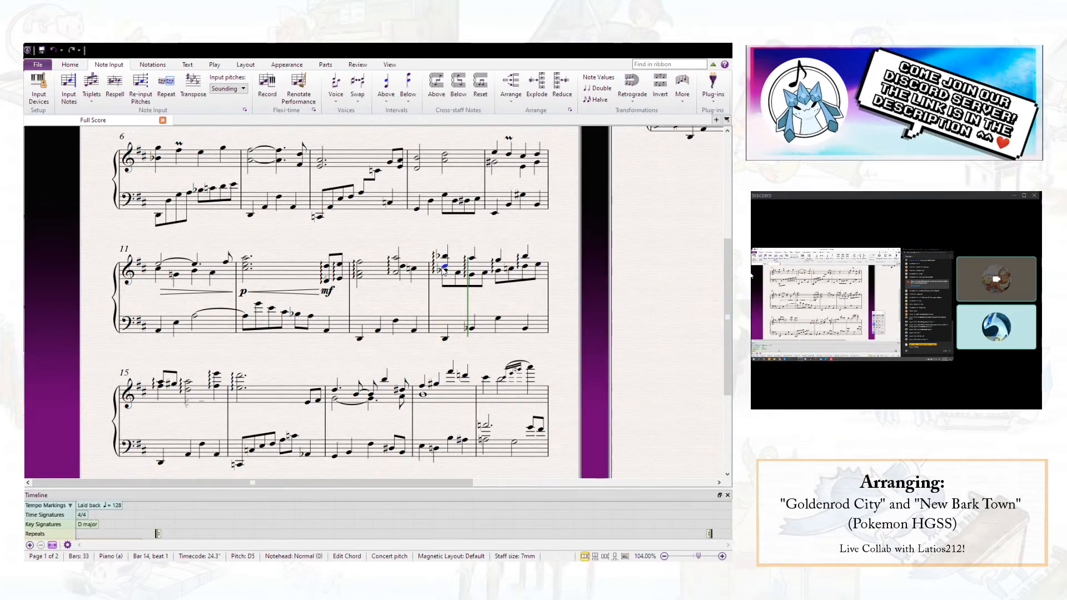
left_click(454, 295)
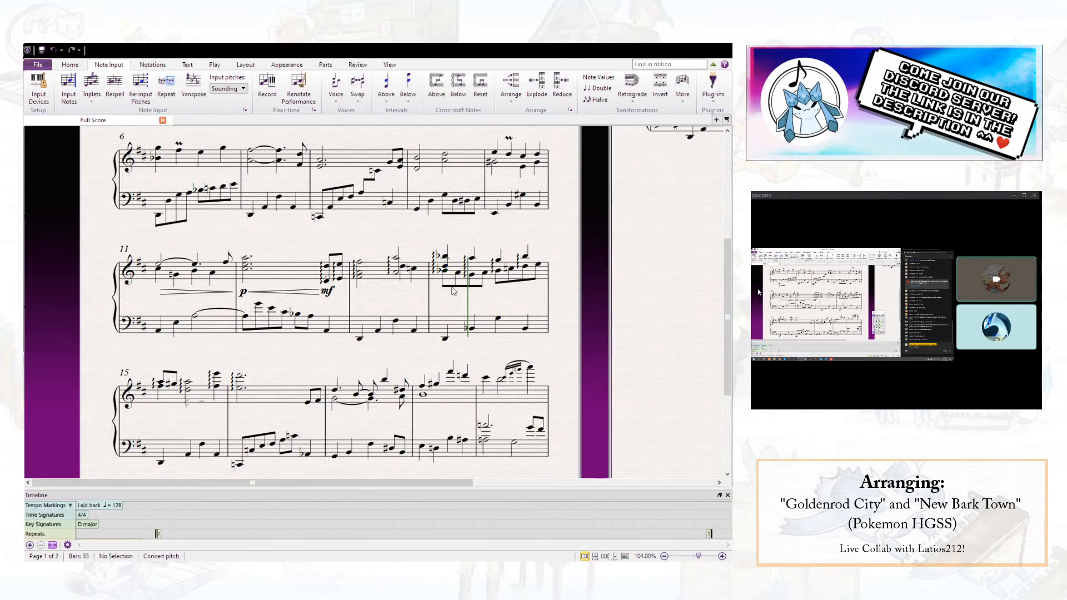
left_click(446, 272)
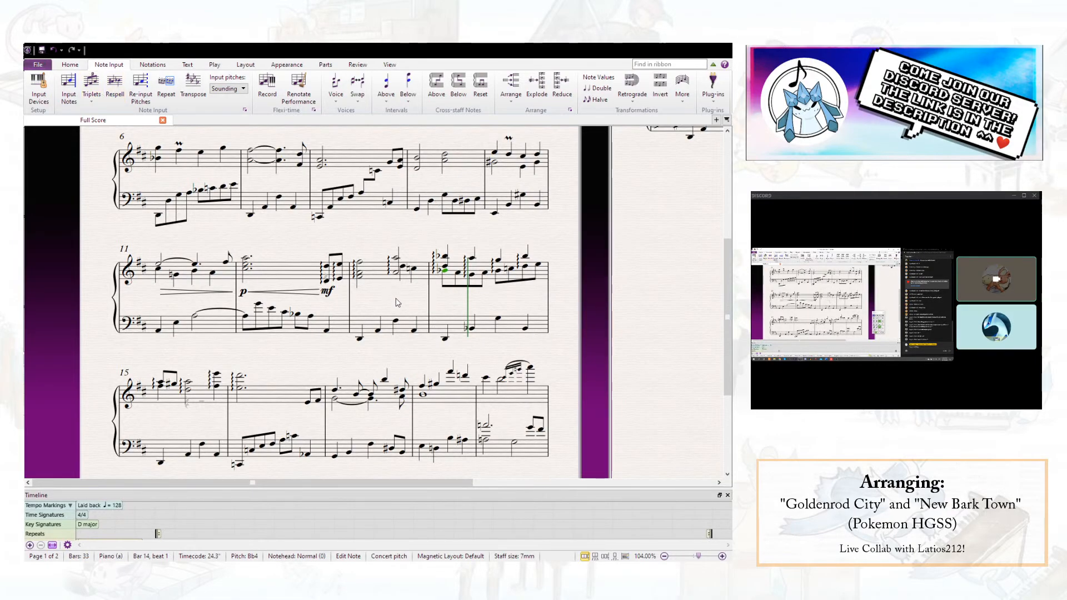
key("Escape")
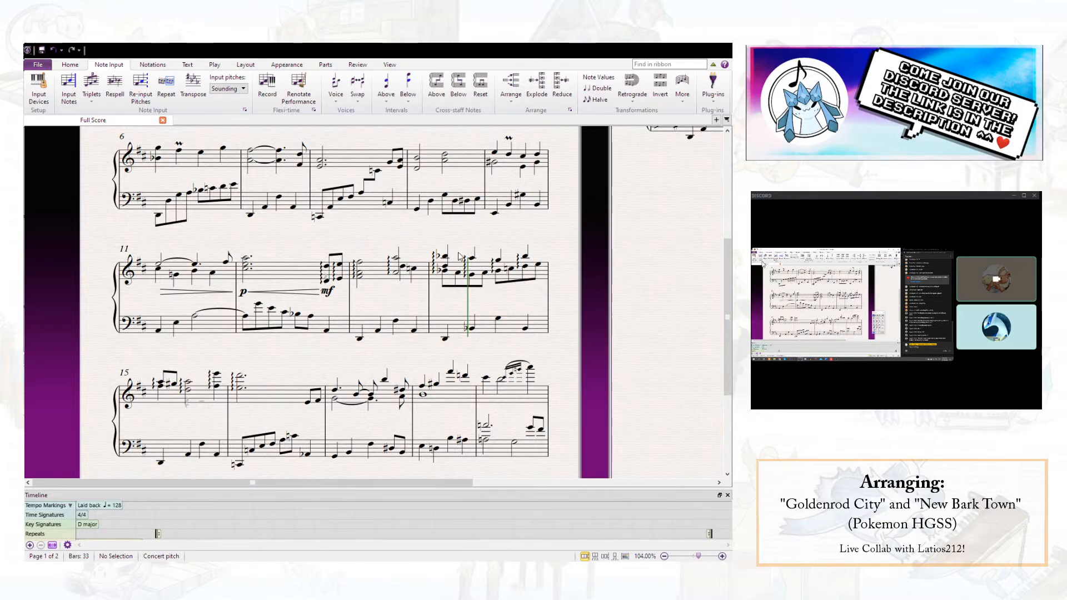
left_click(518, 265)
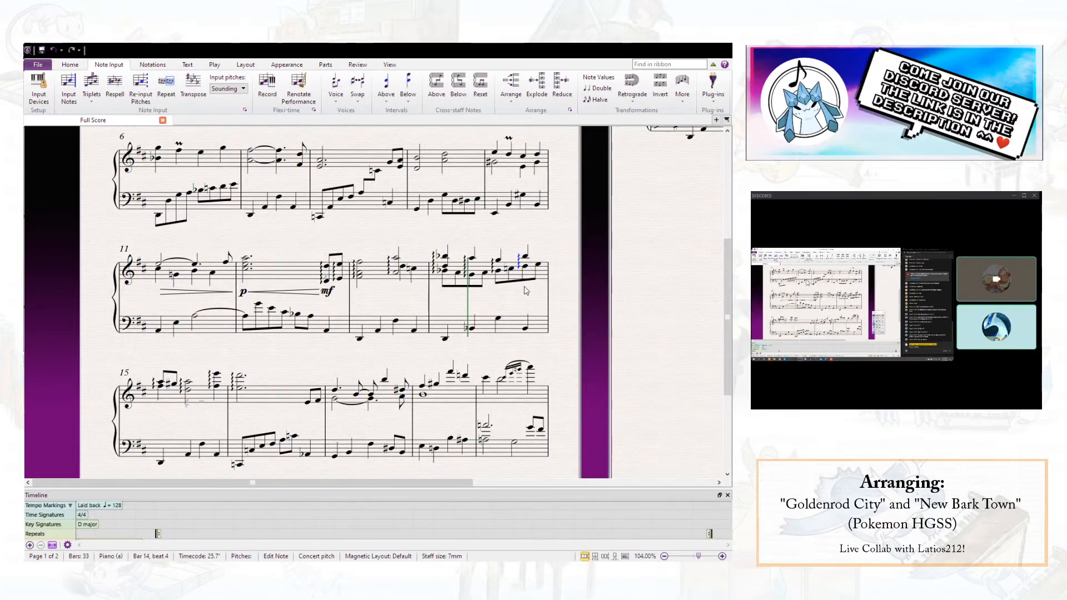
key("Escape")
- Save the score, then move the left-hand C4 on beat 3.5 of bar 16 onto the upper staff and nudge it slightly right
key("ctrl+s")
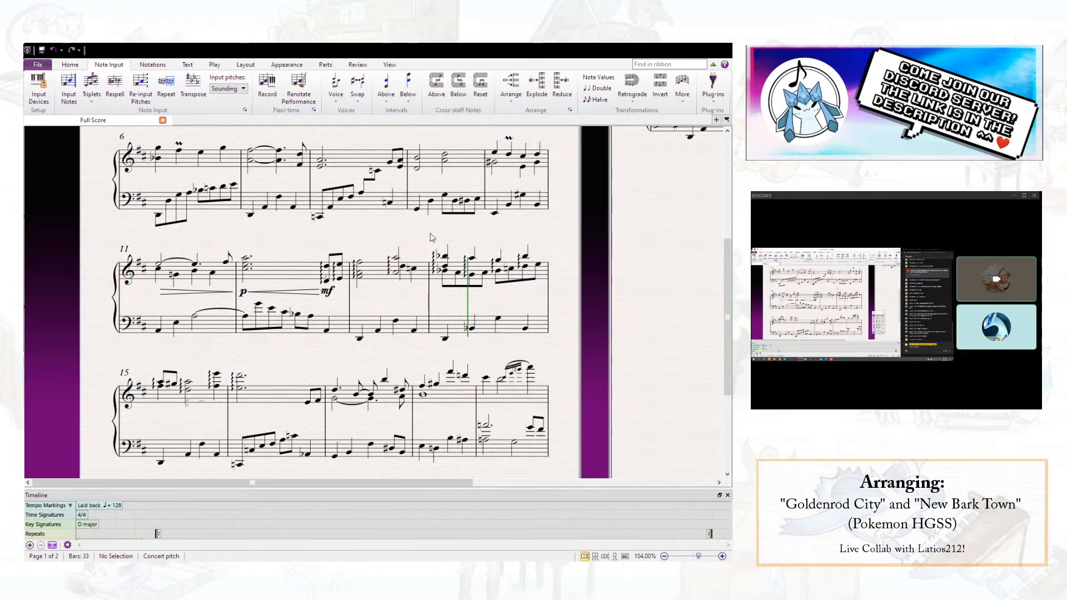
left_click(42, 51)
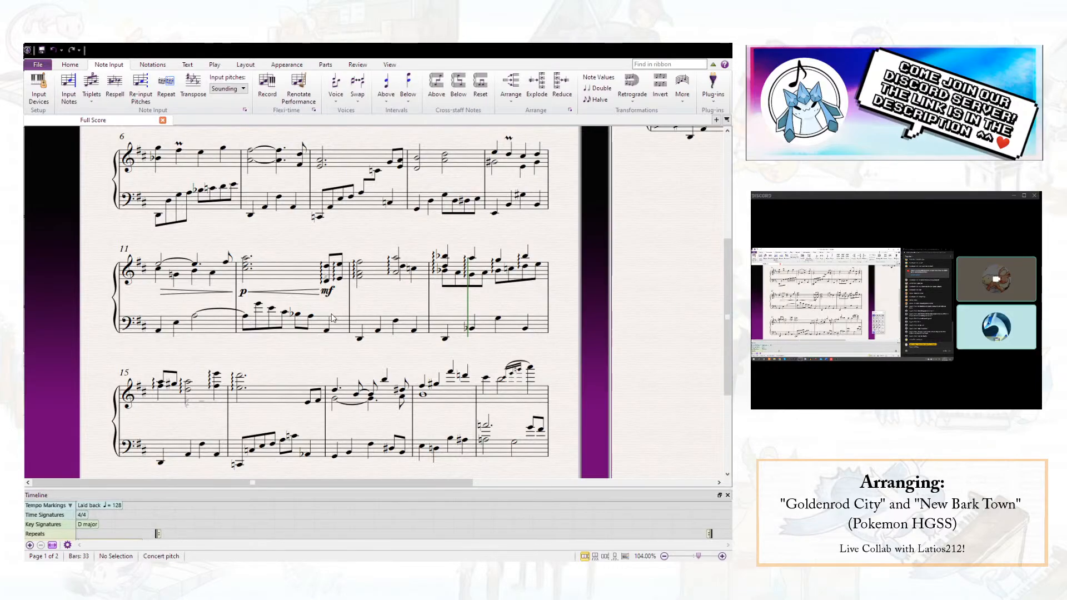
left_click(294, 436)
left_click(436, 83)
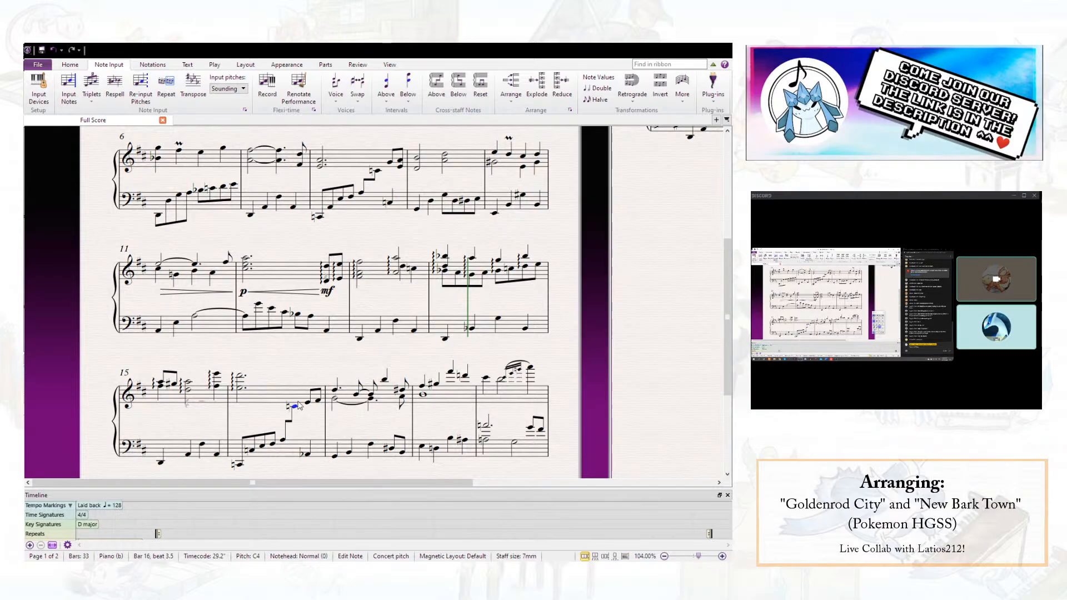
left_click_drag(295, 408, 298, 408)
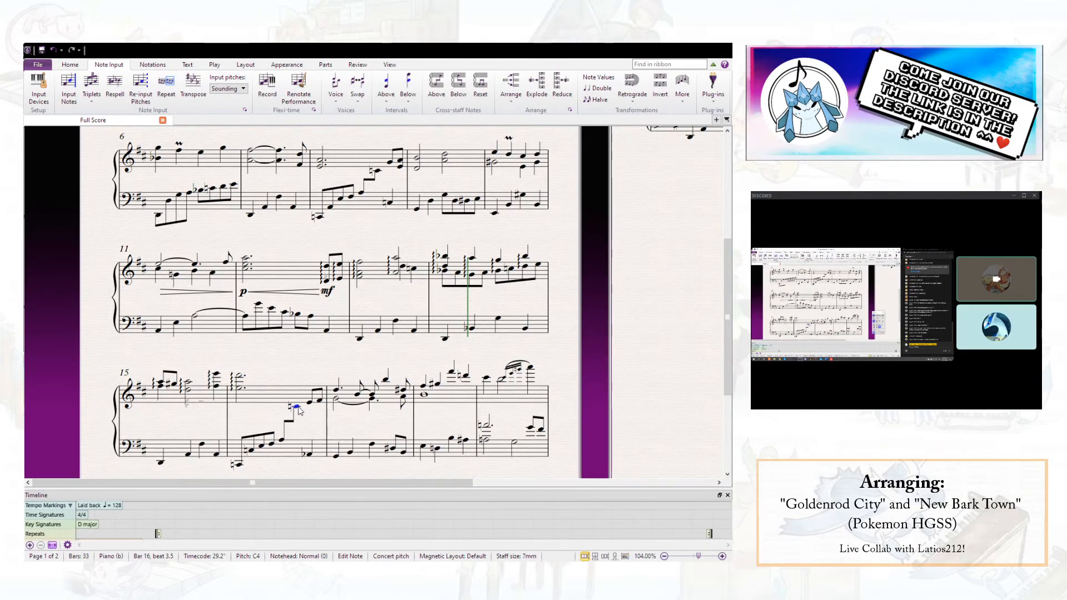
- Check the left-hand notes on beat 4 of bar 16 and beat 1 of bar 17 against the right hand
left_click(309, 454)
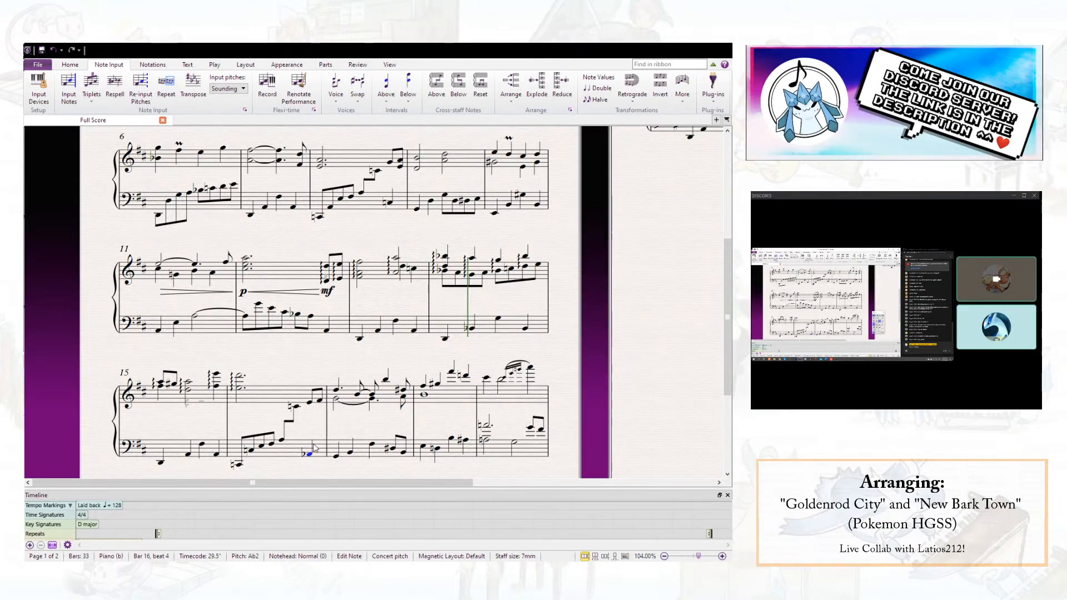
scroll(315, 439, "down", 1)
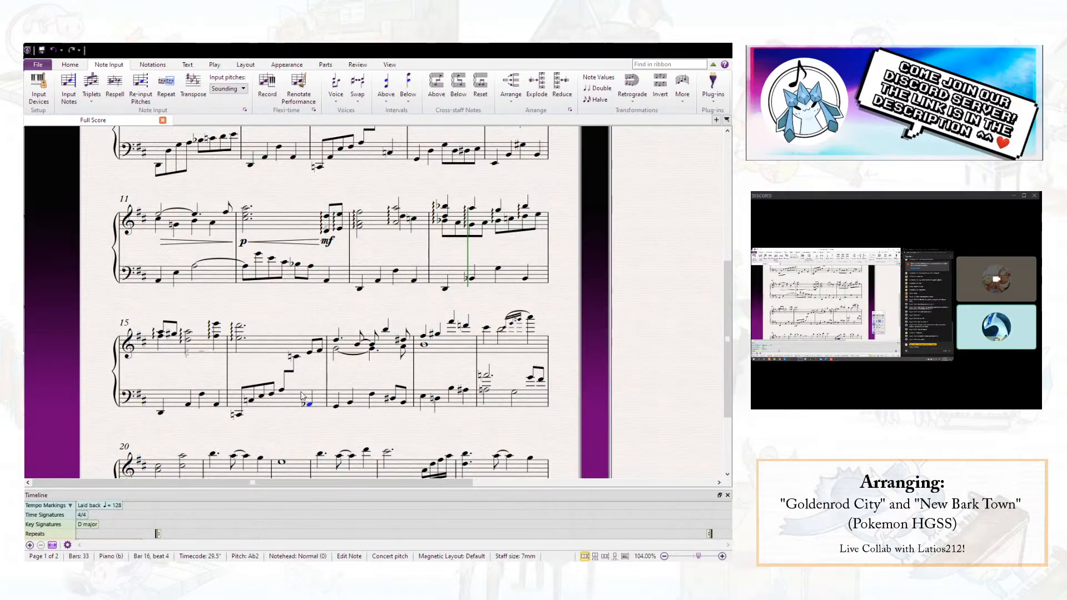
key("Escape")
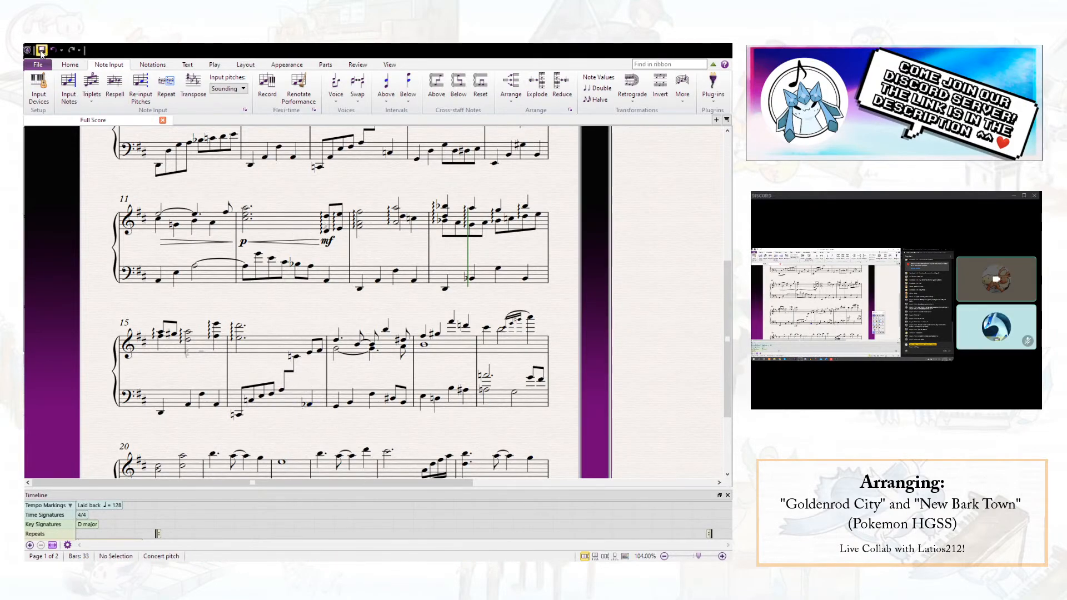
left_click(310, 409)
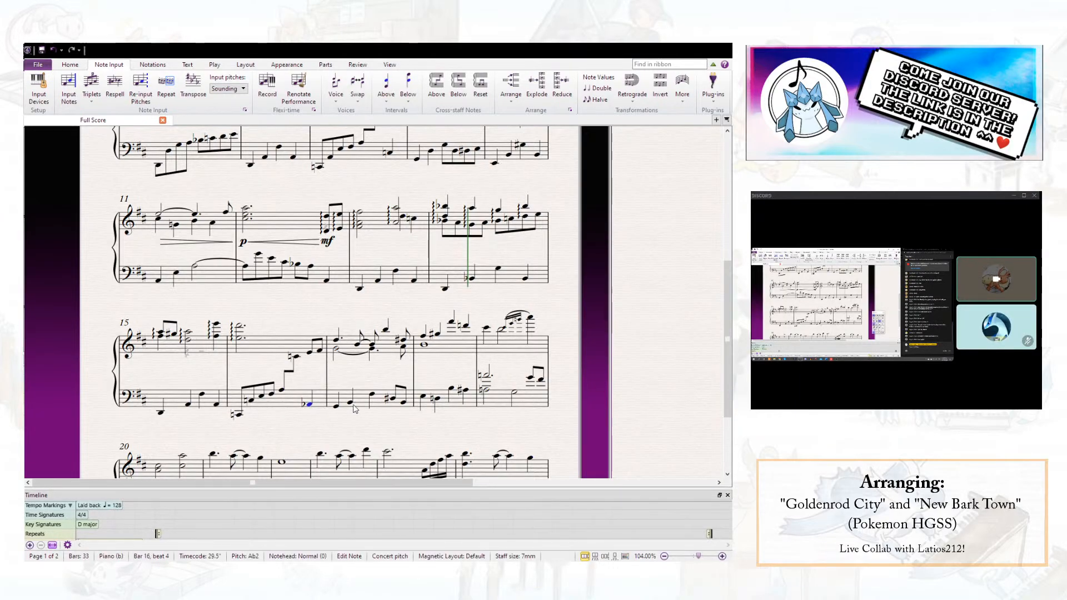
left_click(336, 406)
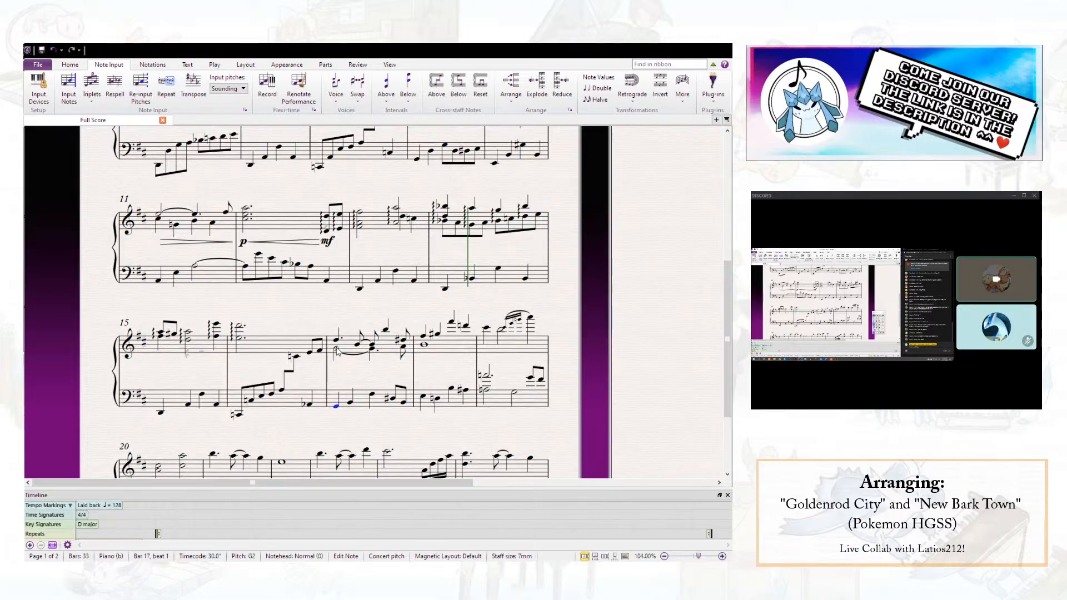
left_click(337, 351)
left_click(311, 405)
left_click(336, 406)
left_click(314, 254)
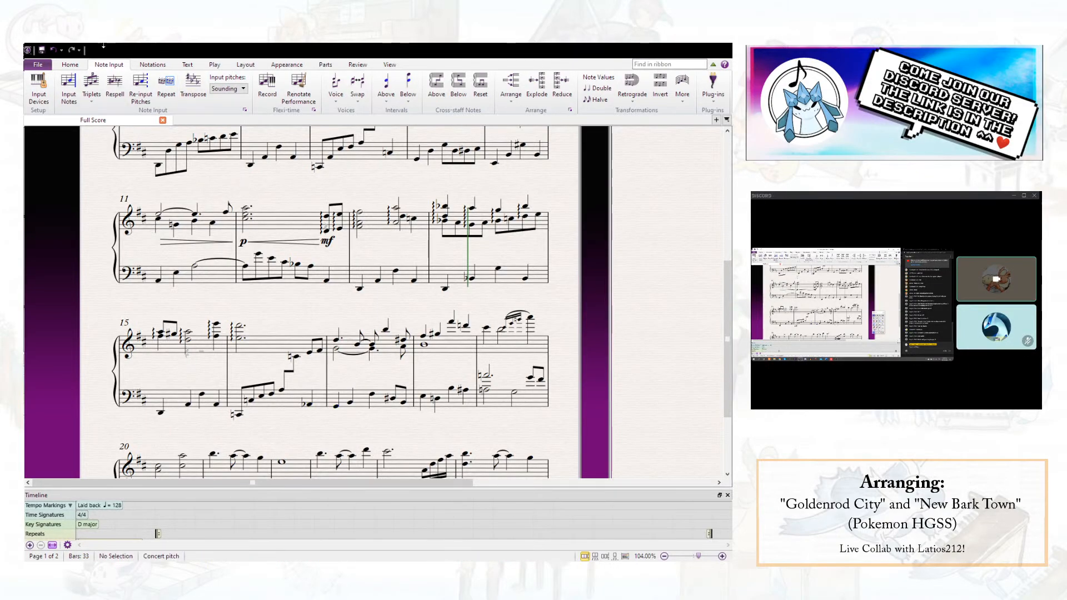
- Save the score and play it from the first chord of bar 16 into bar 17
left_click(41, 50)
left_click(239, 338)
key("p")
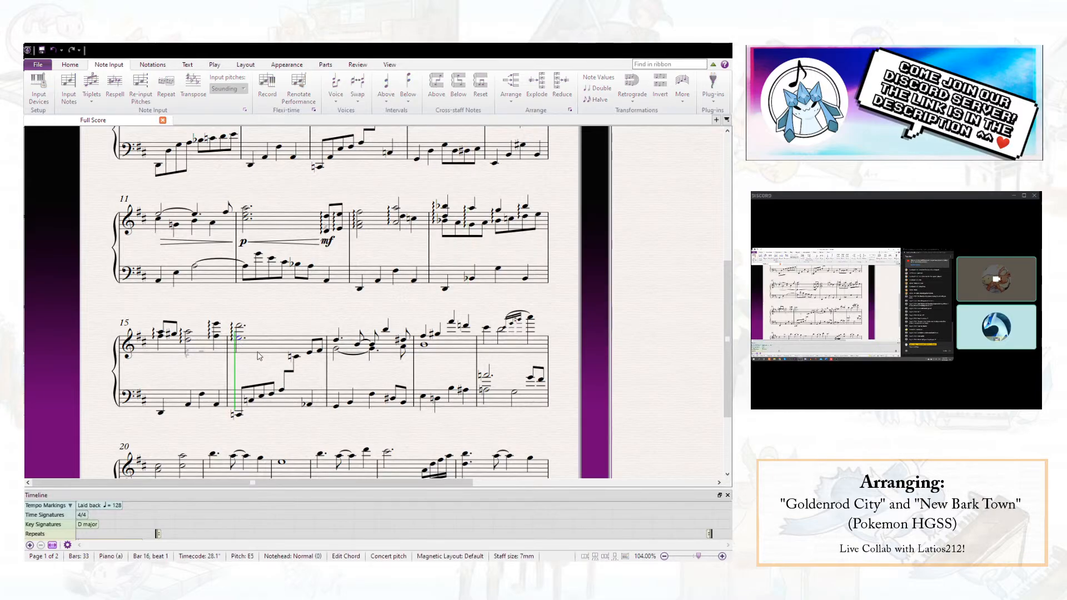
key("Escape")
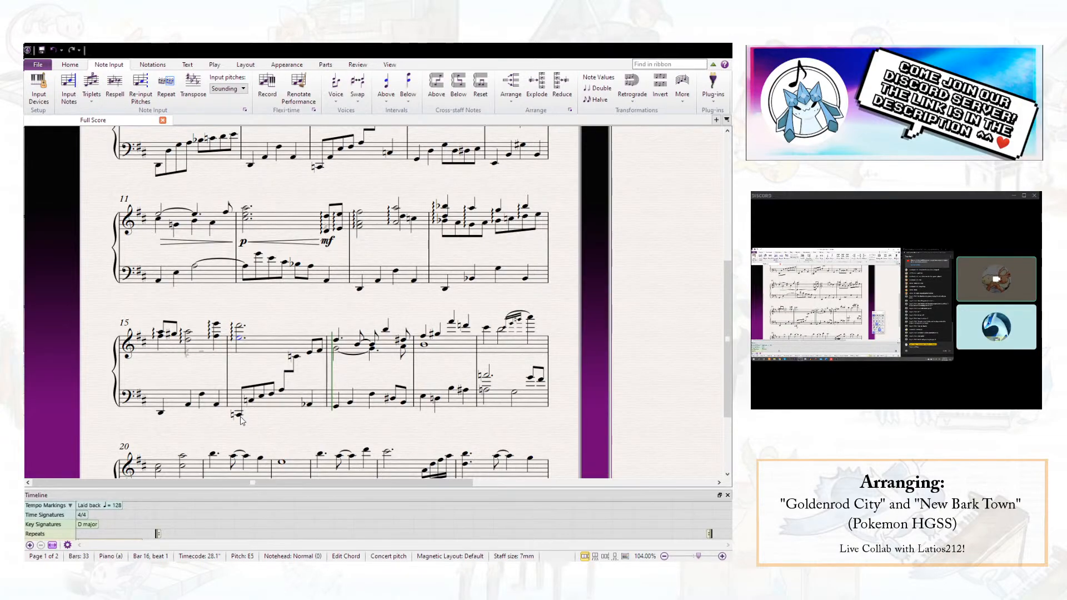
left_click(274, 431)
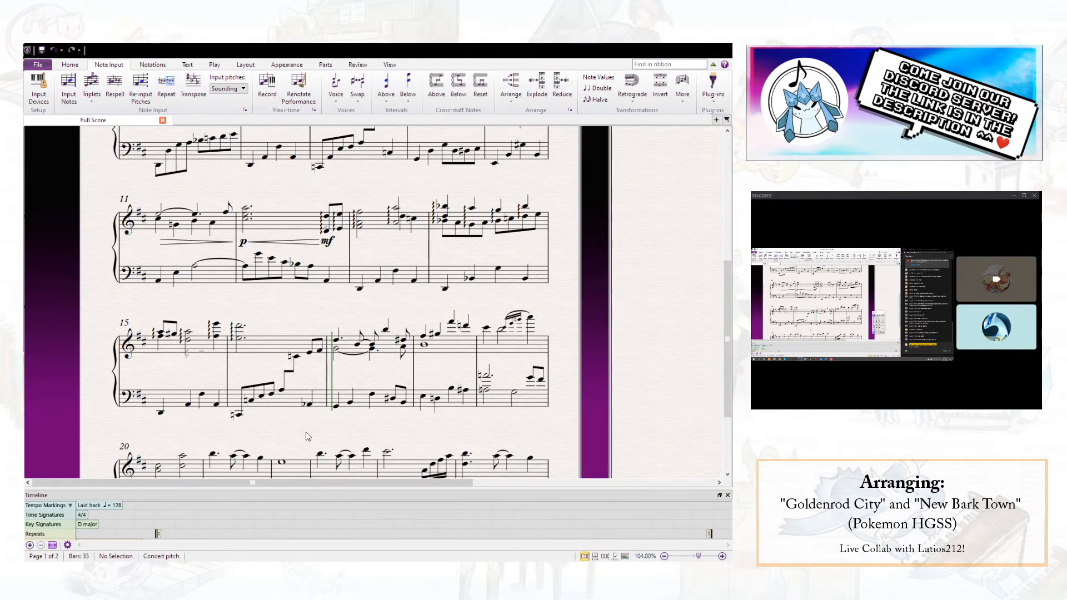
scroll(305, 432, "up", 3)
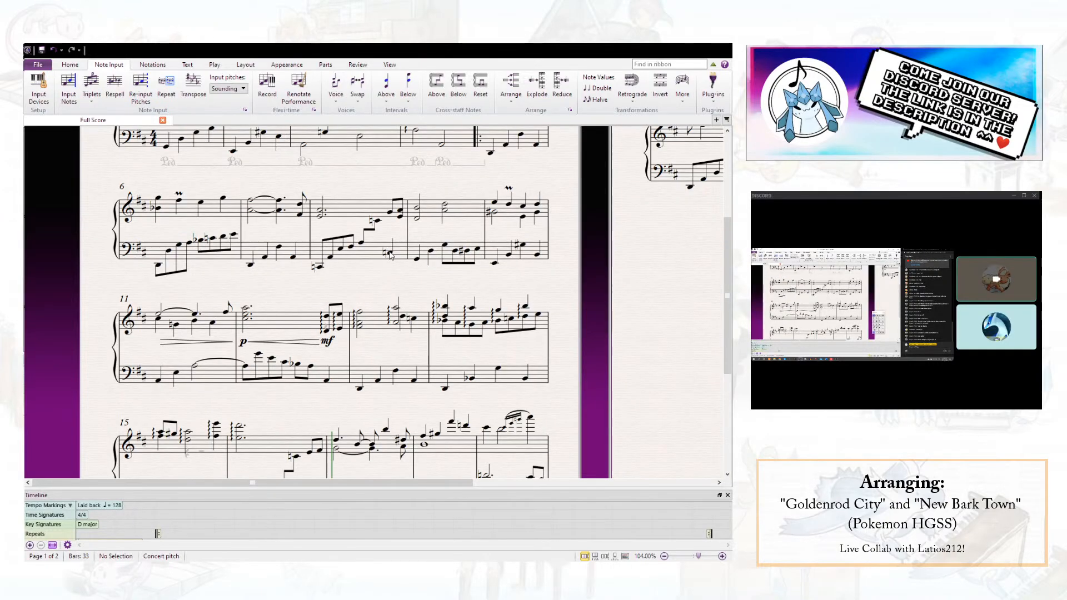
- Change the left-hand note on beat 4 of bar 16 to C3
scroll(390, 255, "down", 5)
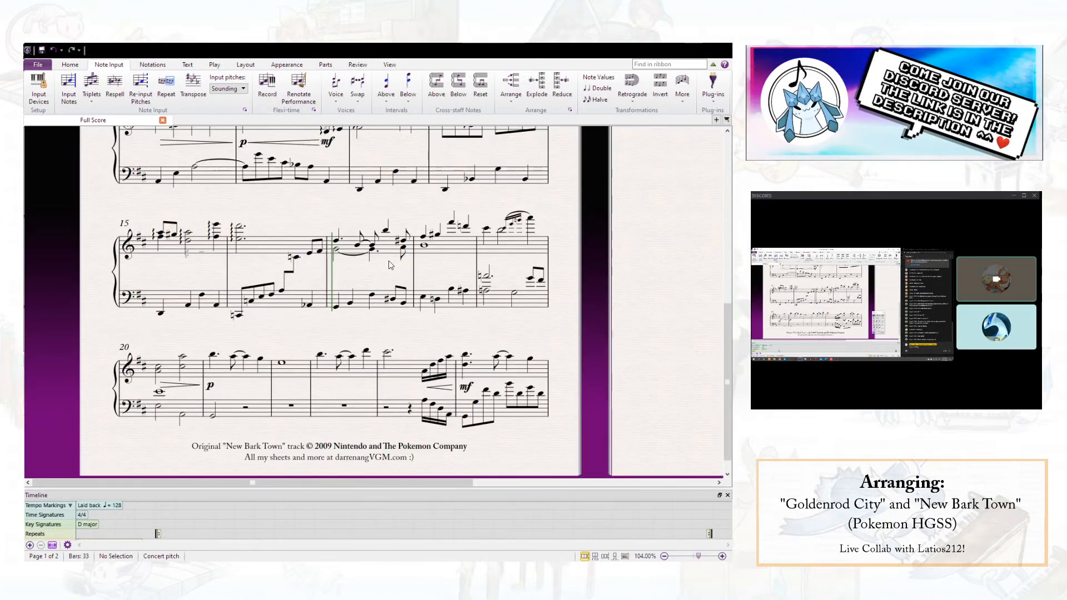
scroll(387, 271, "up", 5)
scroll(384, 278, "down", 6)
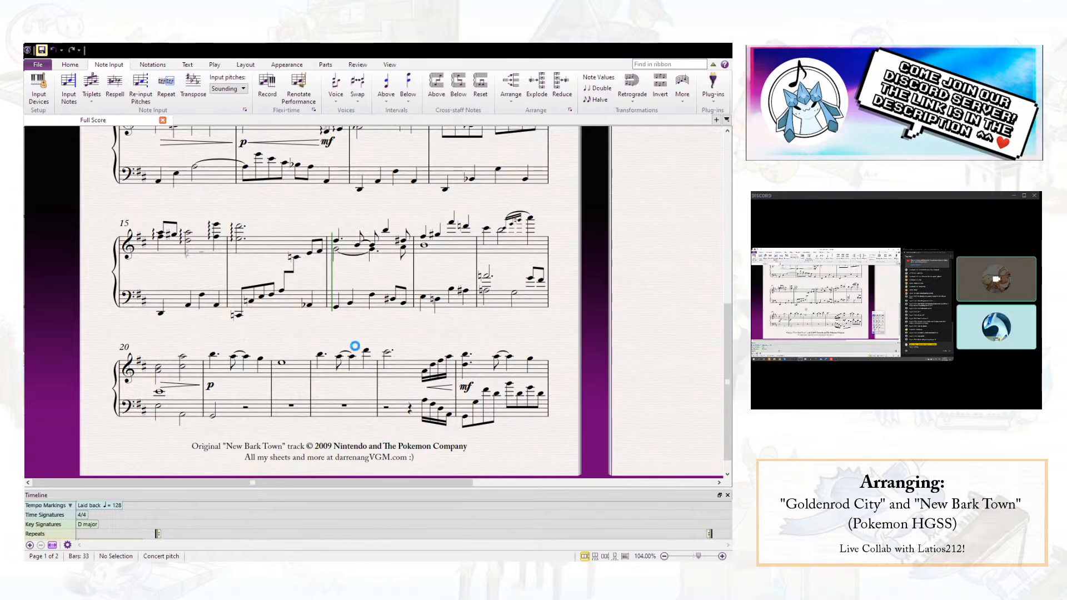
left_click(309, 306)
key("c")
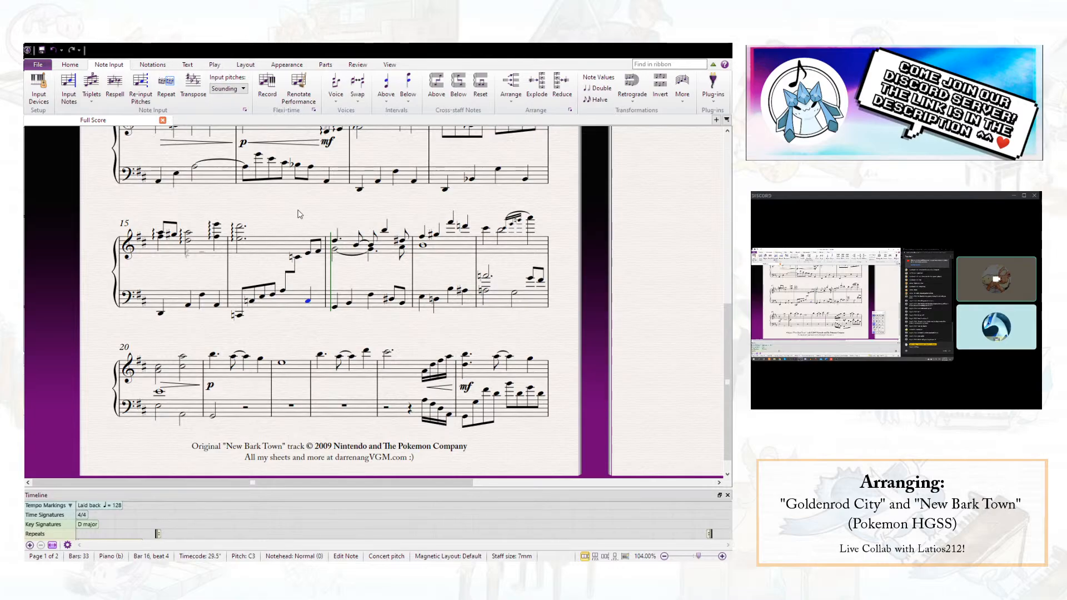
key("Escape")
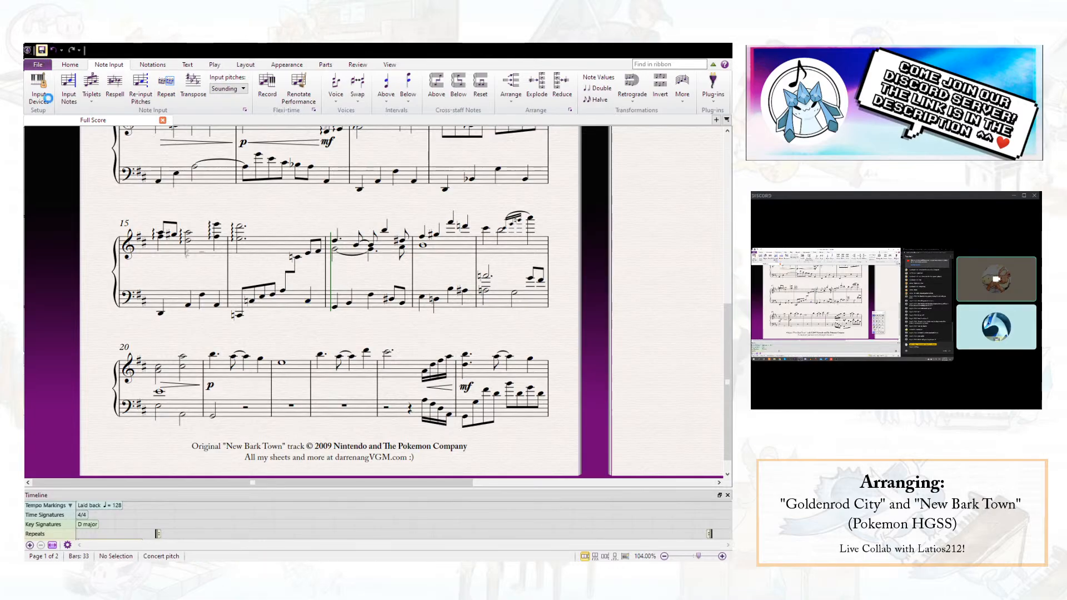
- Save the score, then shift the last right-hand note of bar 19 slightly left in the spacing
scroll(282, 169, "up", 3)
scroll(269, 288, "down", 3)
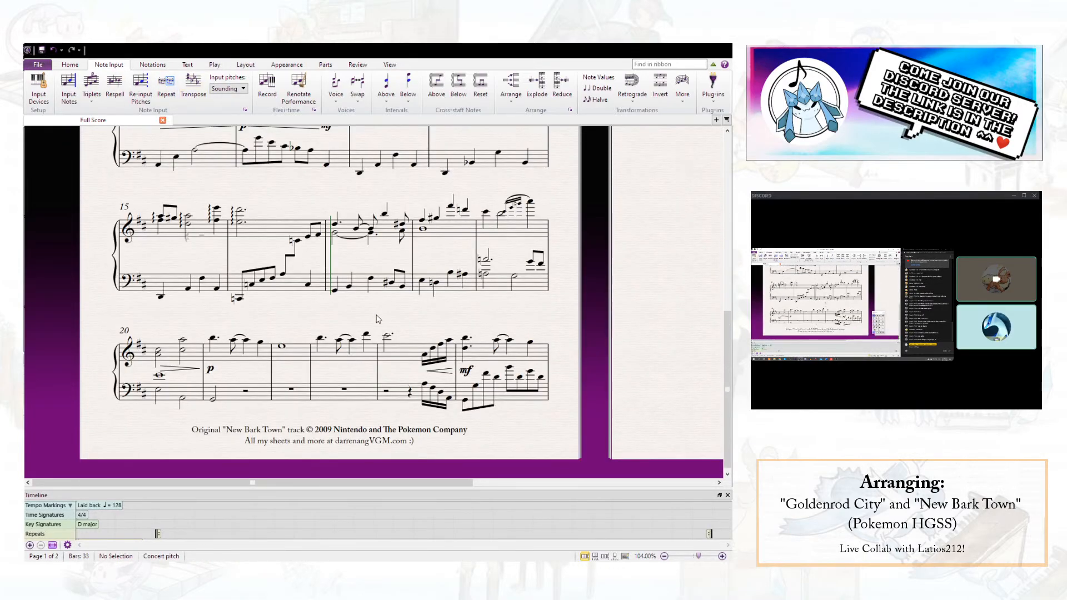
left_click_drag(378, 317, 311, 325)
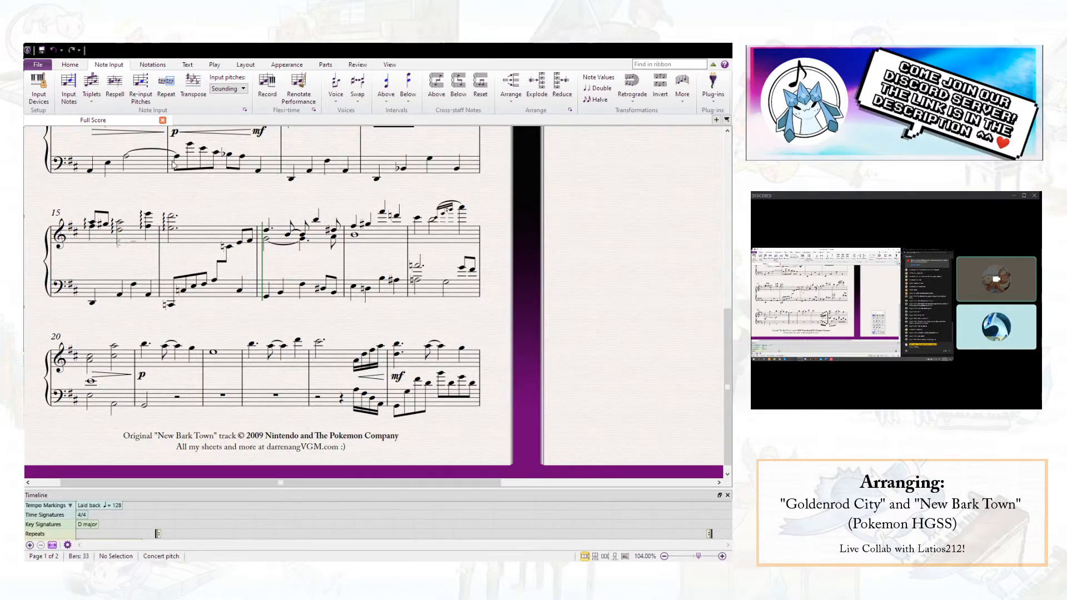
left_click(41, 50)
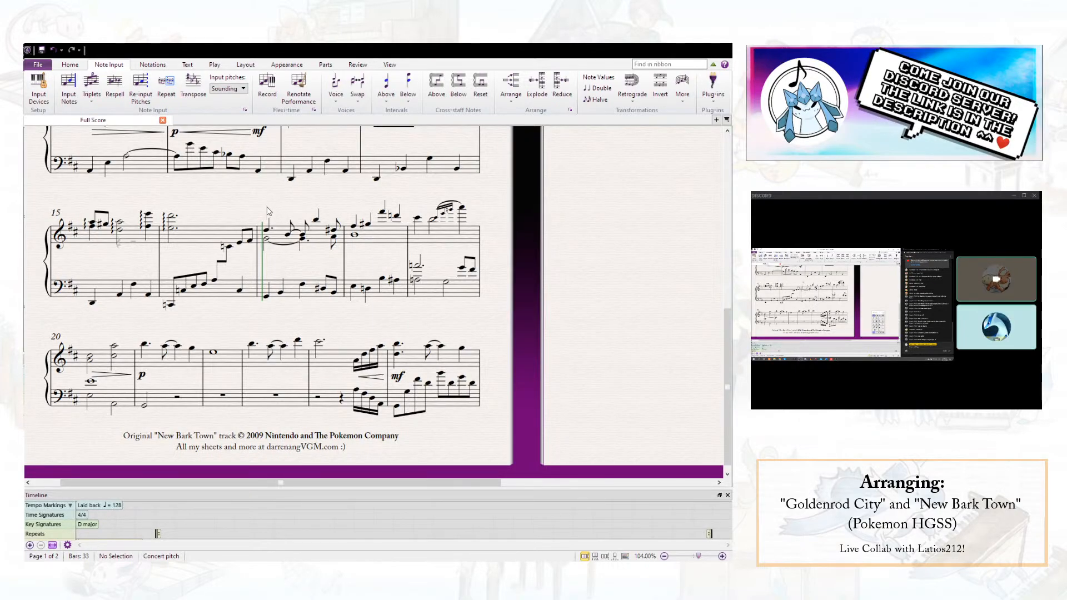
left_click(463, 208)
key("alt+shift+Left")
key("alt+shift+Left")
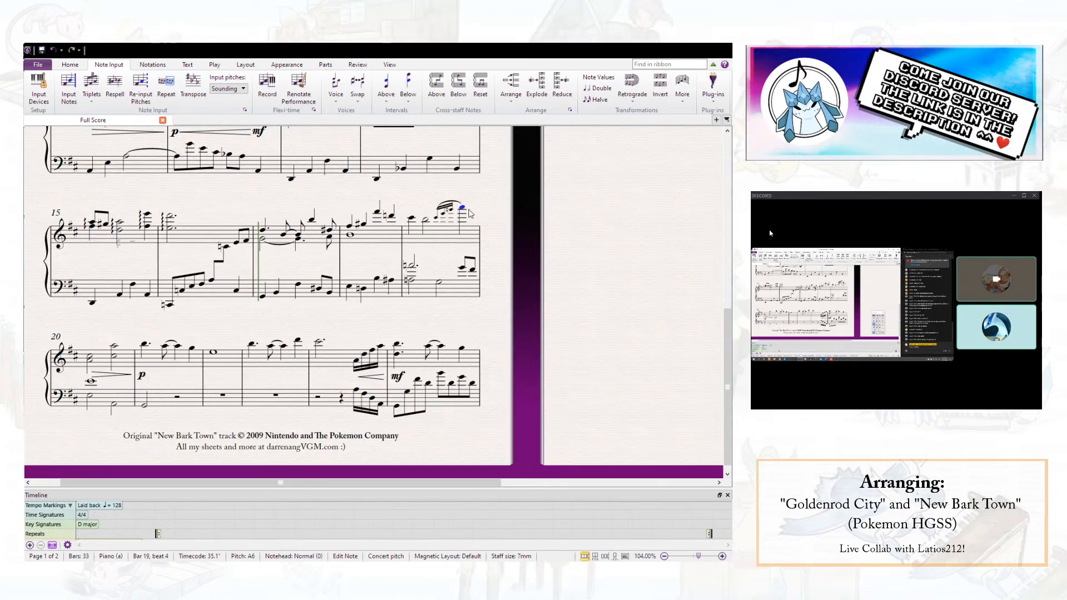
key("Escape")
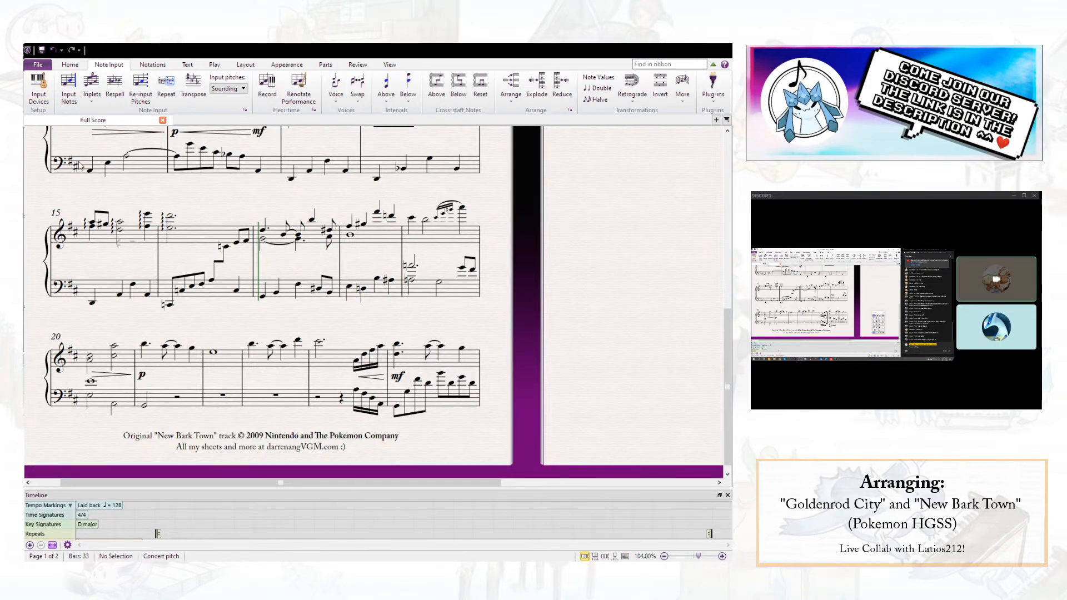
scroll(201, 166, "up", 7)
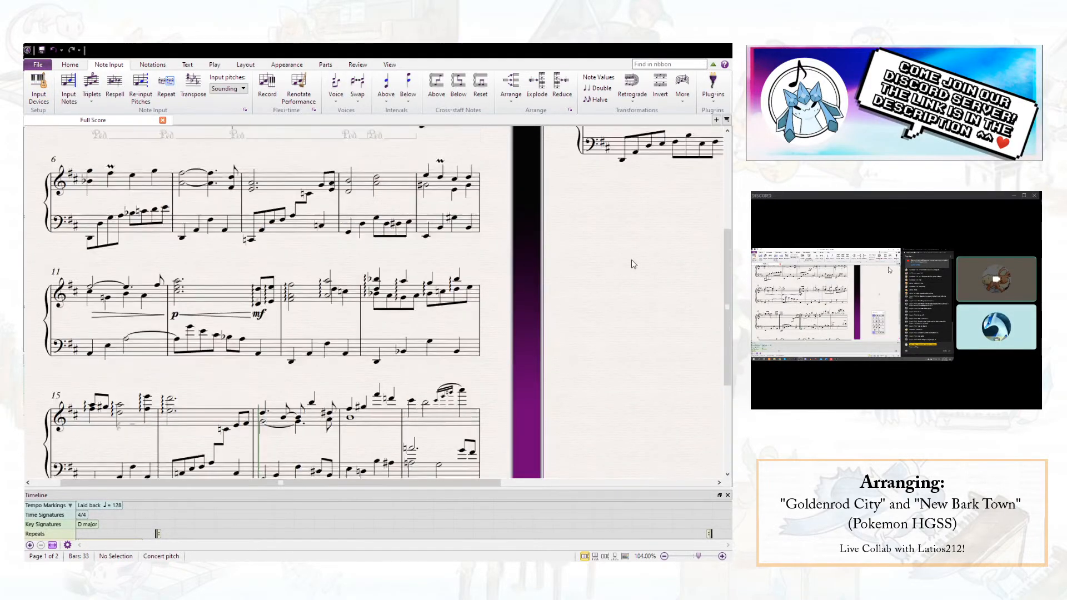
left_click_drag(582, 271, 191, 197)
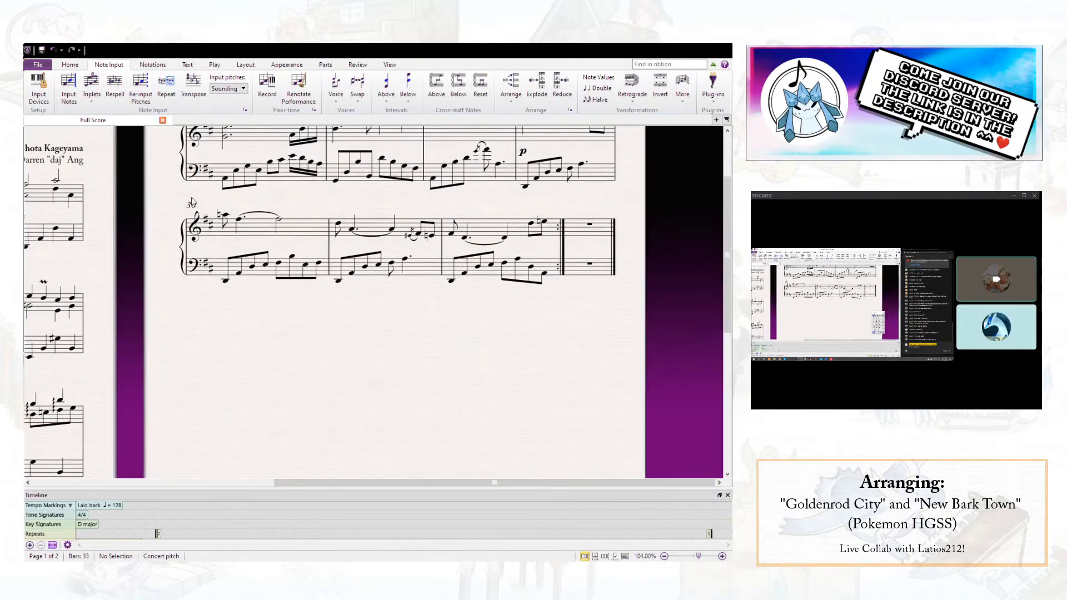
scroll(220, 259, "down", 4)
left_click_drag(220, 259, 534, 218)
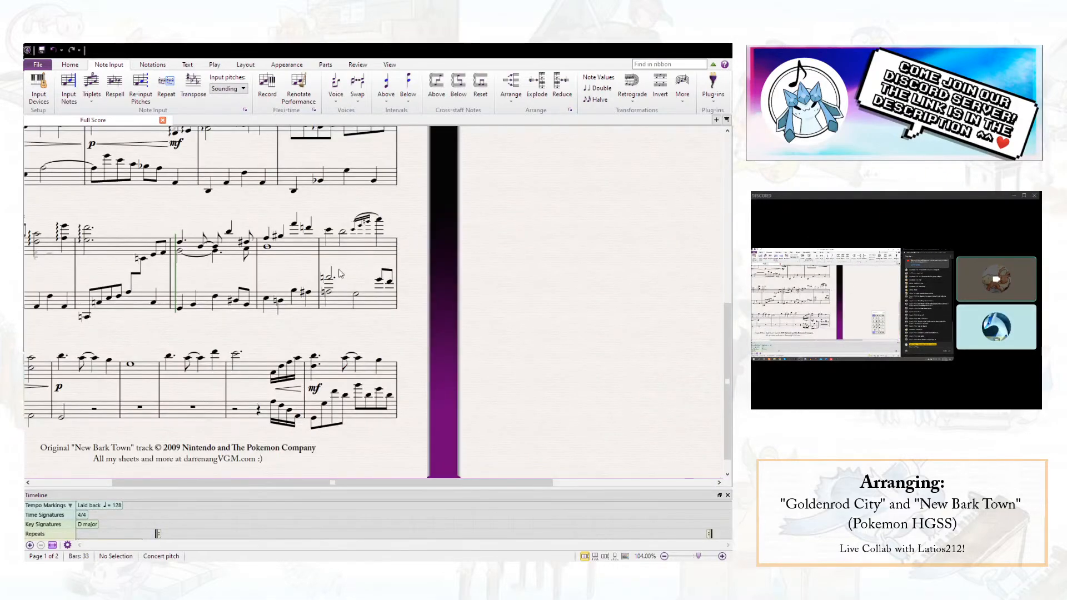
scroll(343, 332, "left", 3)
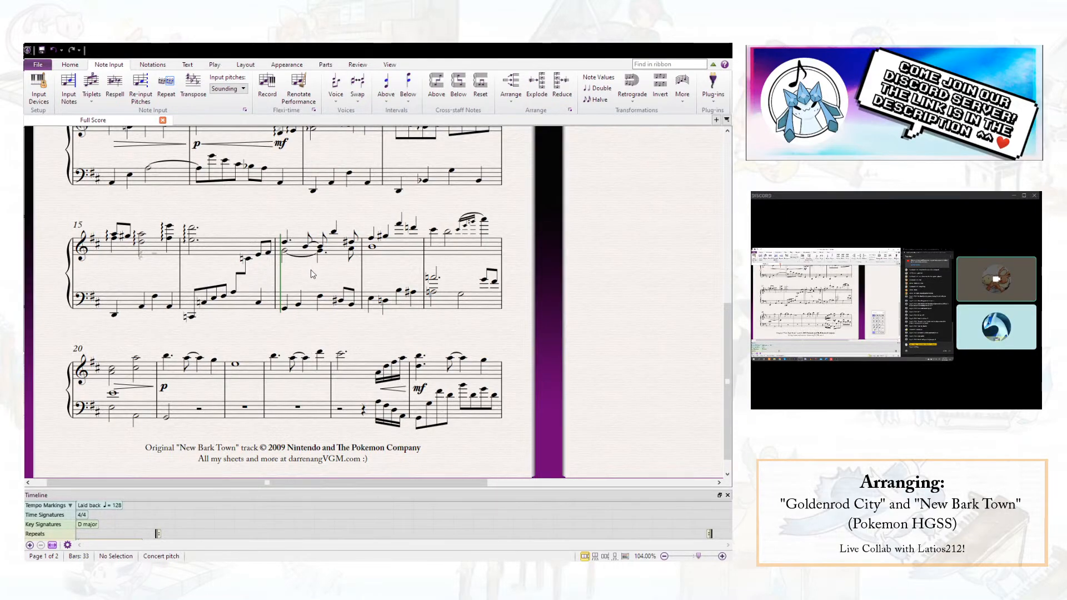
- Delete only the voice 2 notes from the right hand in bars 17 to 19
scroll(310, 274, "up", 3)
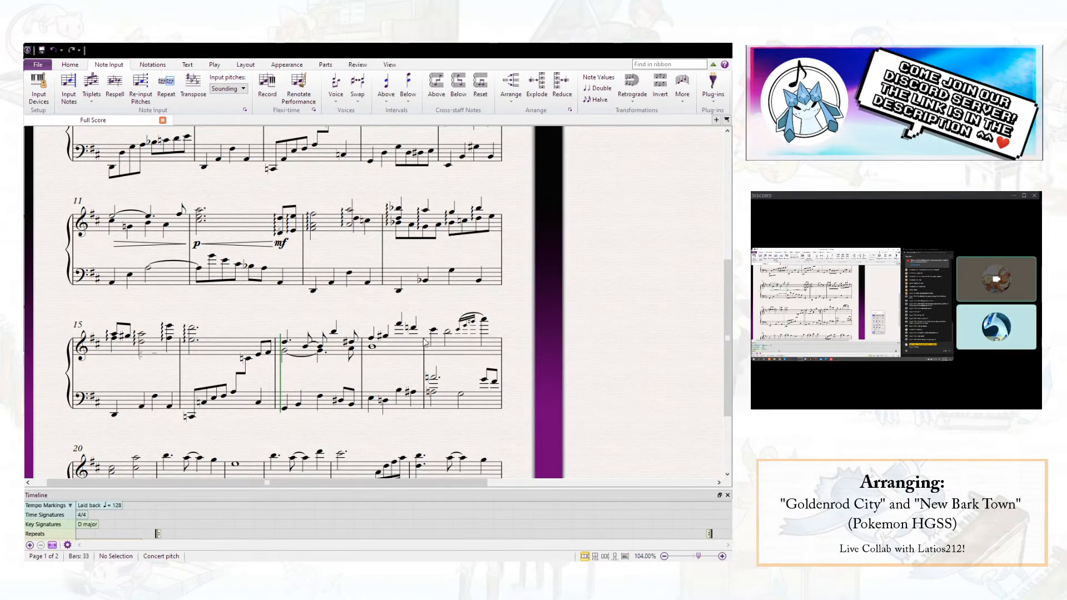
left_click(340, 351)
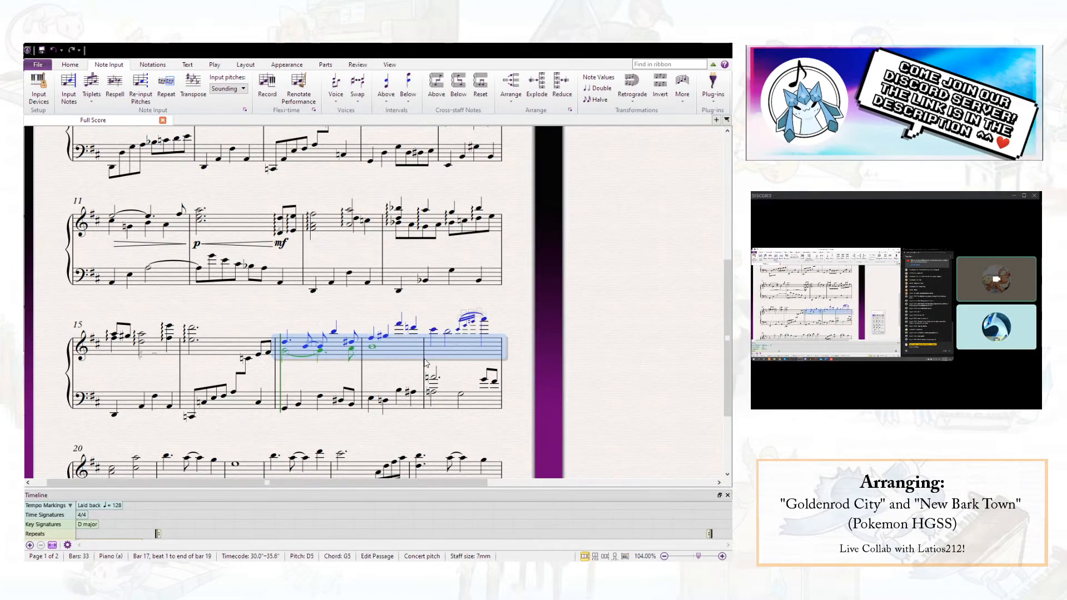
key("Escape")
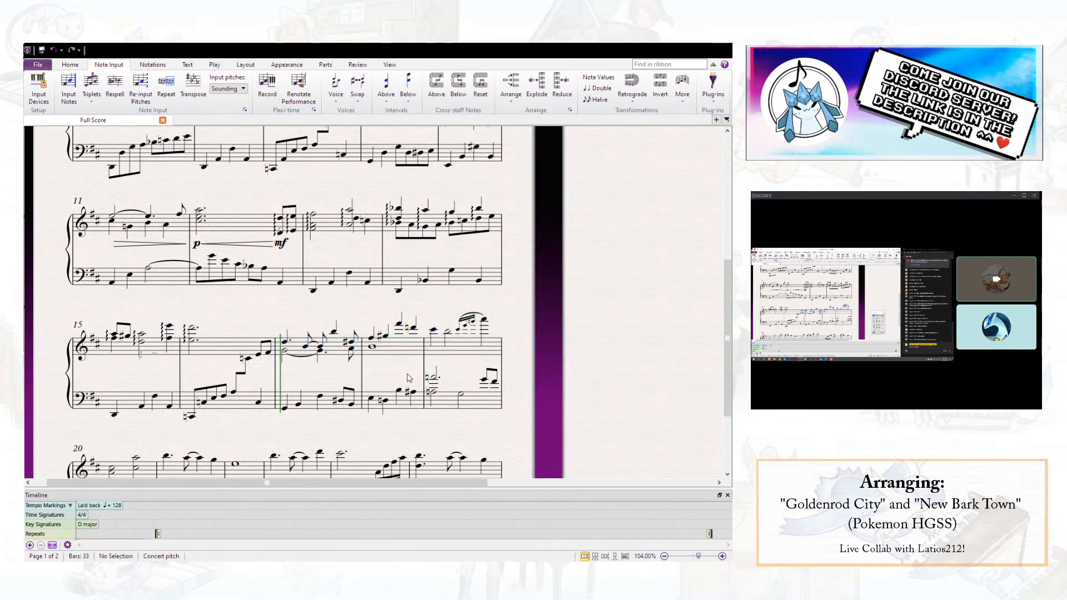
left_click(445, 351)
left_click(337, 352, "shift")
key("ctrl+alt+2")
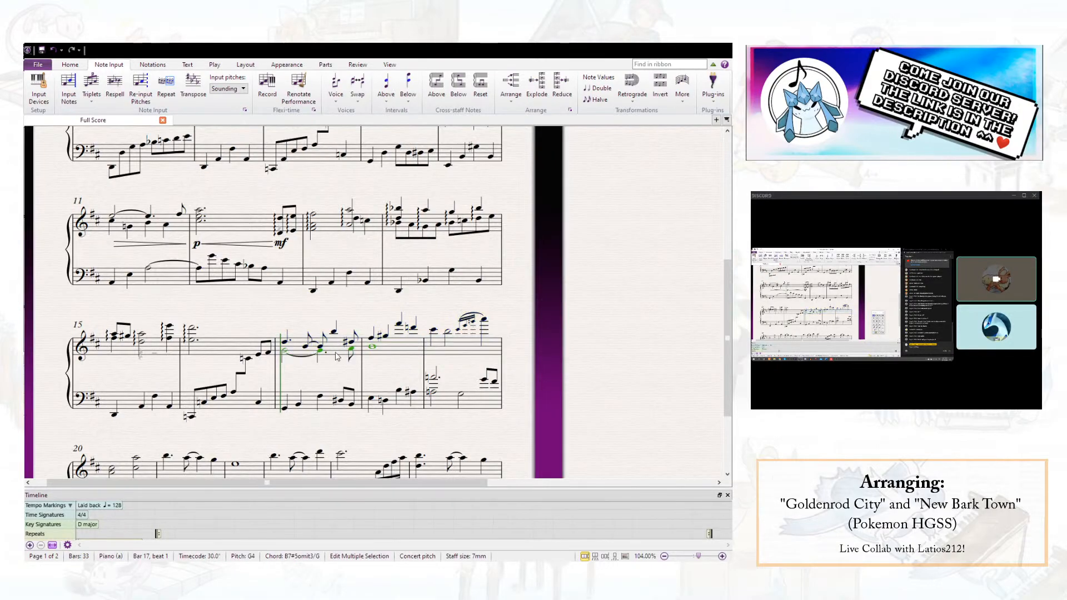
key("Delete")
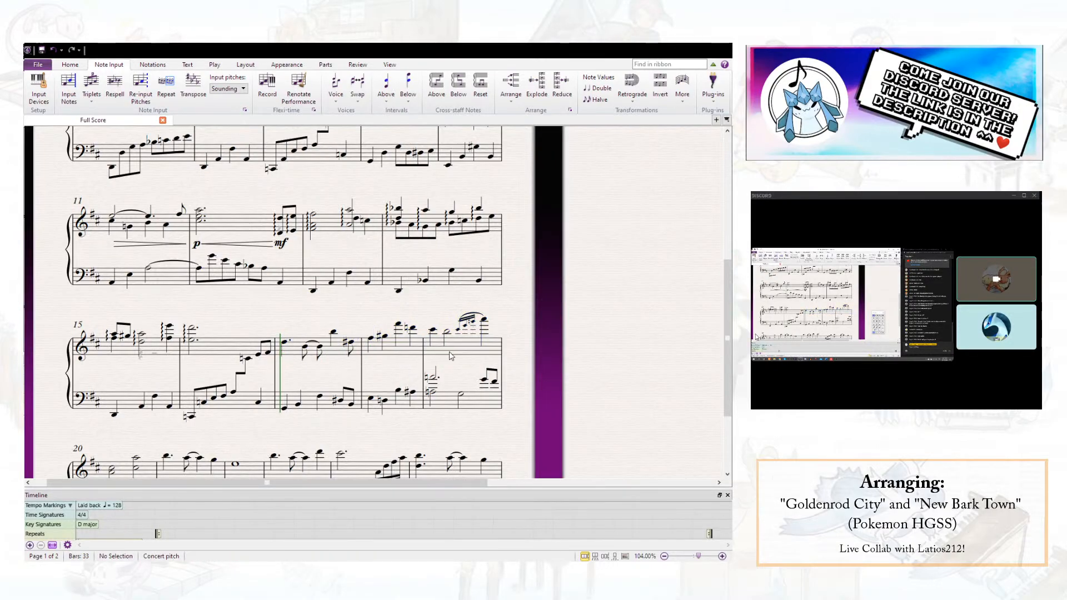
- Transpose the remaining right-hand melody in bars 17 to 19 down one octave
left_click(451, 351)
left_click(341, 355, "shift")
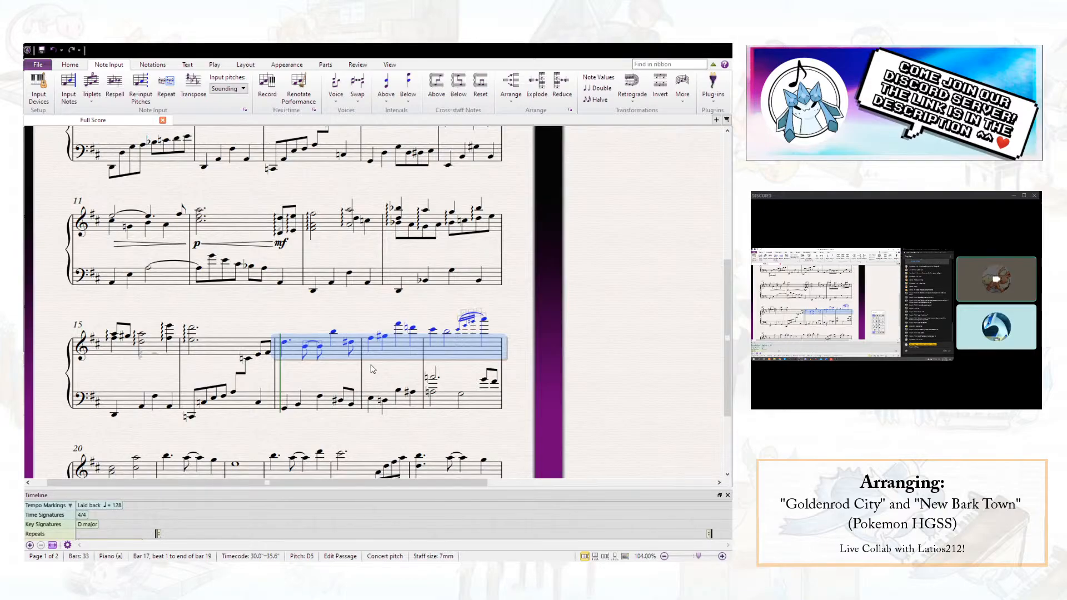
key("ctrl+Down")
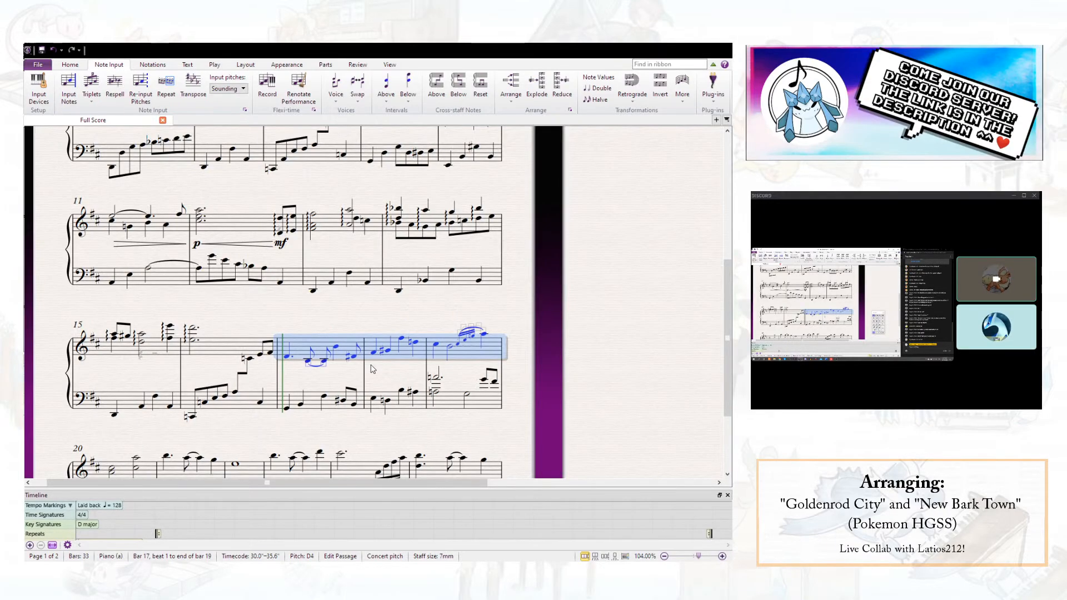
left_click(339, 381)
left_click(287, 357)
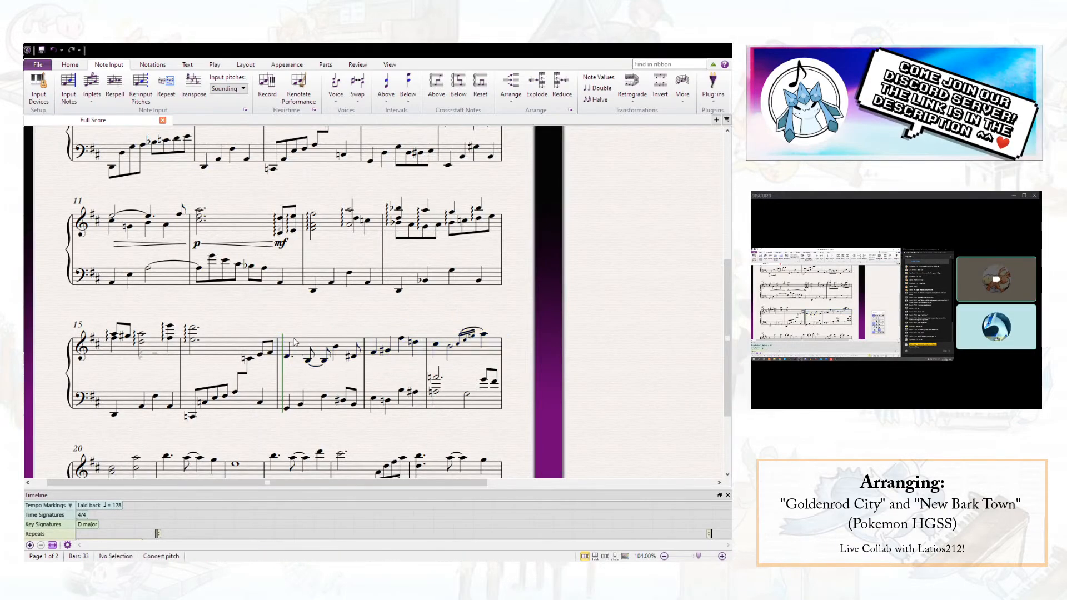
- Move the right-hand melody in bars 17 and 18 into voice 2
left_click(391, 357)
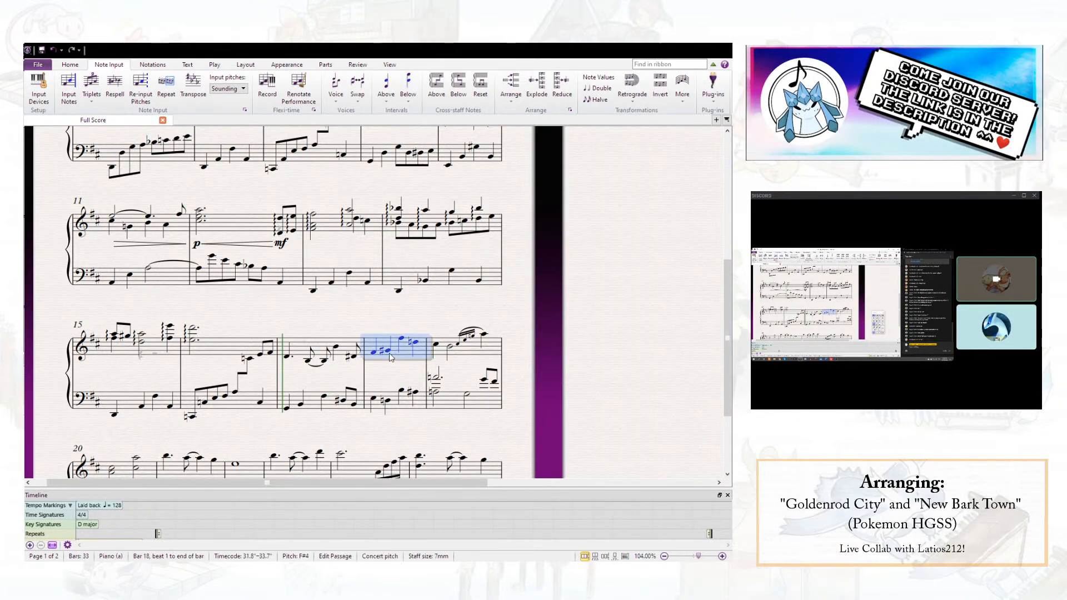
left_click(312, 346, "shift")
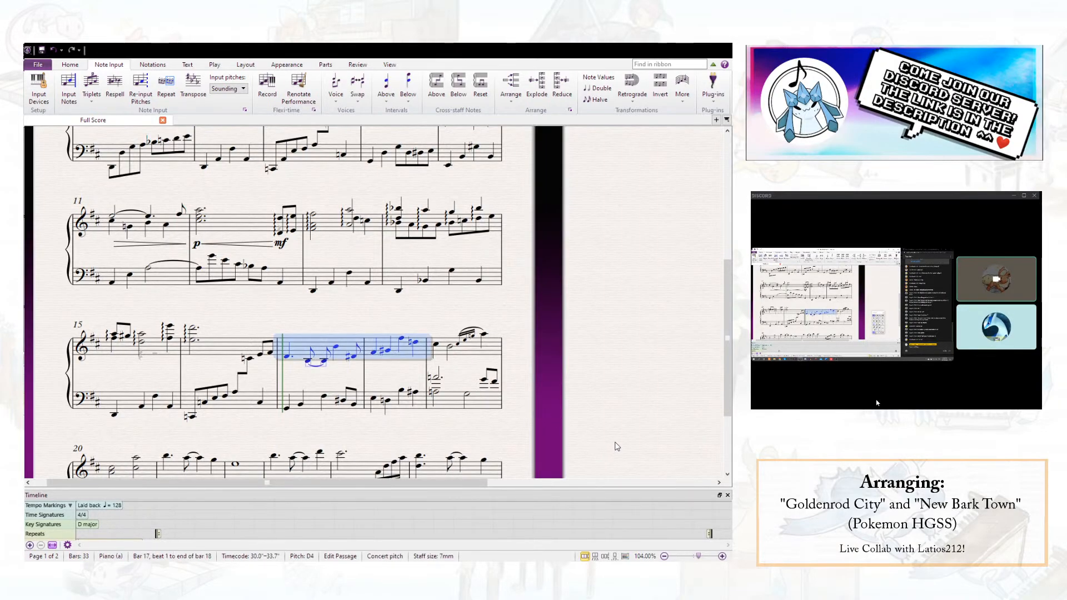
key("alt+2")
left_click(388, 367)
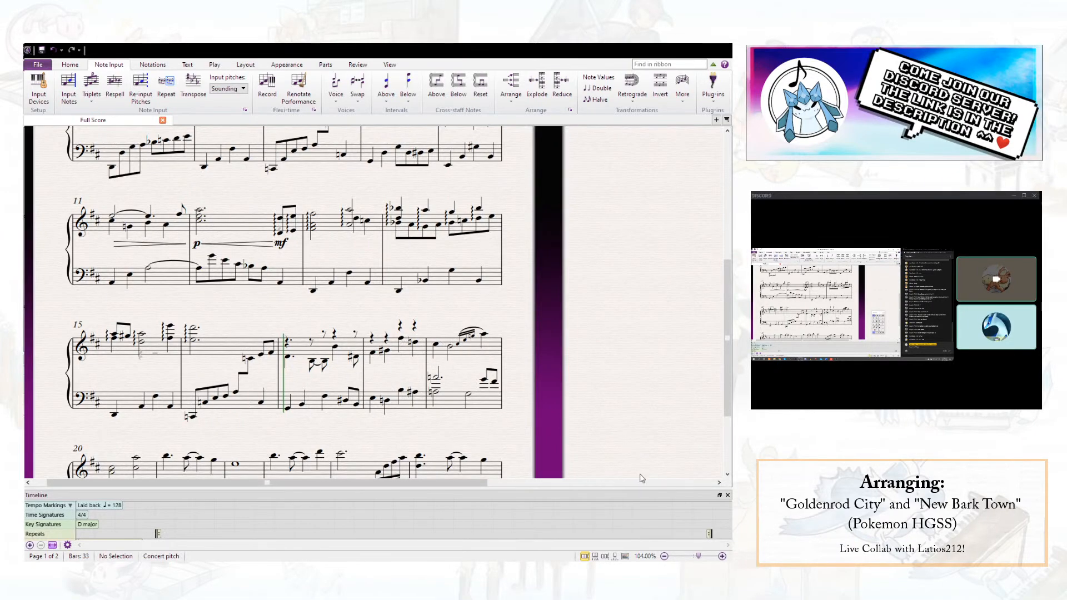
- Enter a voice 1 line in bar 17's right hand, from a half-note G4 on beat 1 to A4 on beat 4.5
left_click(288, 343)
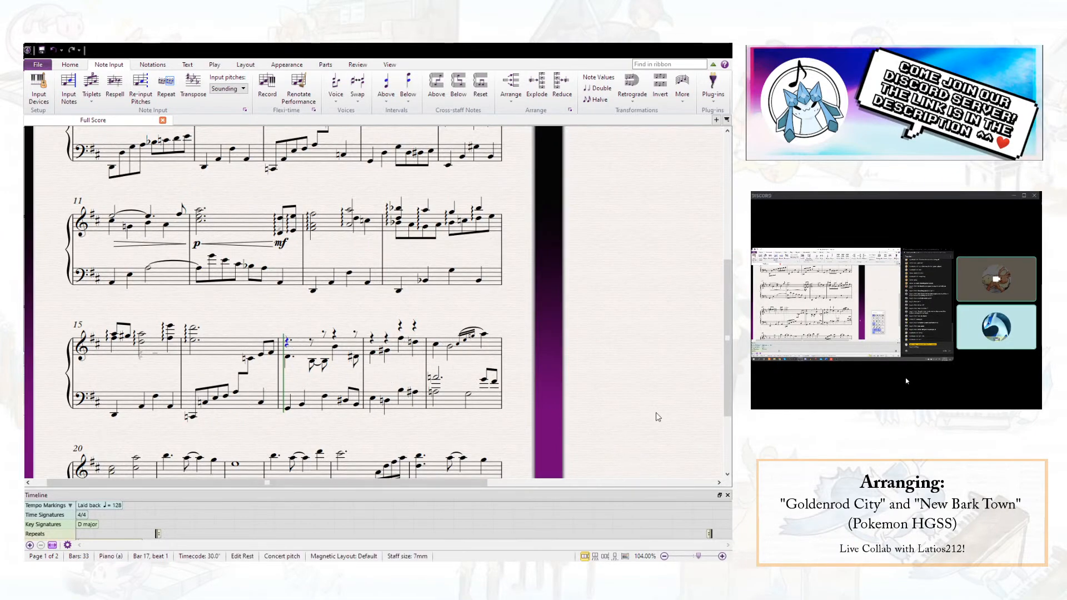
key("5")
key("n")
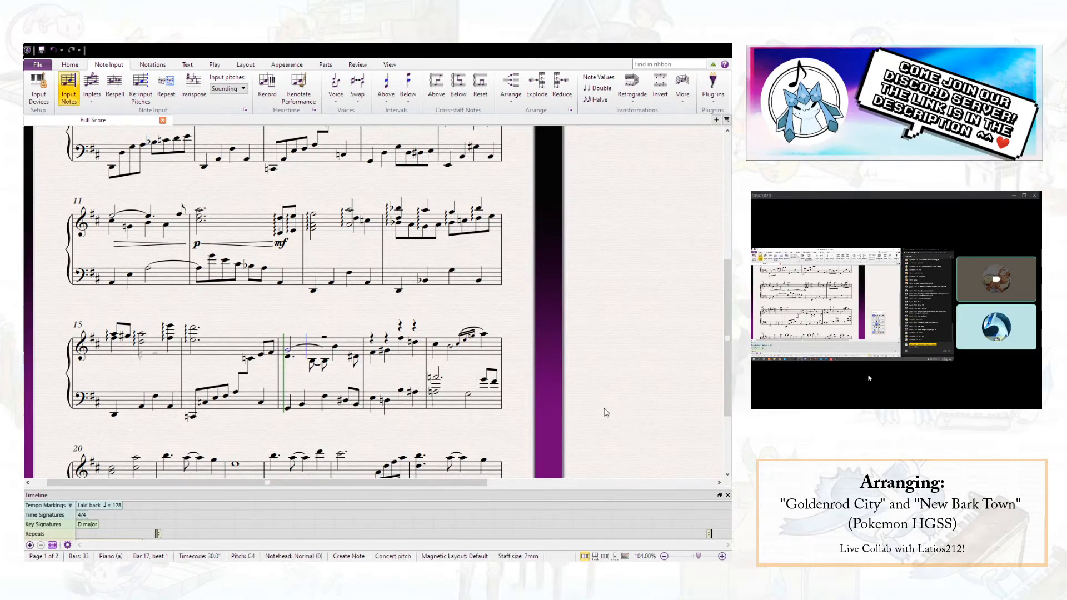
key("g")
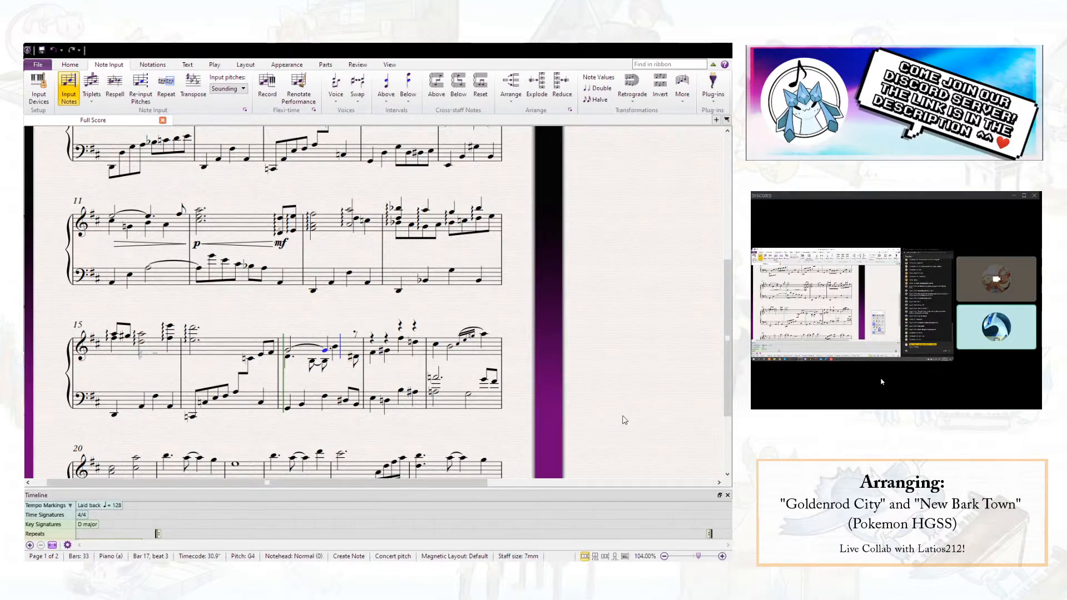
key("a")
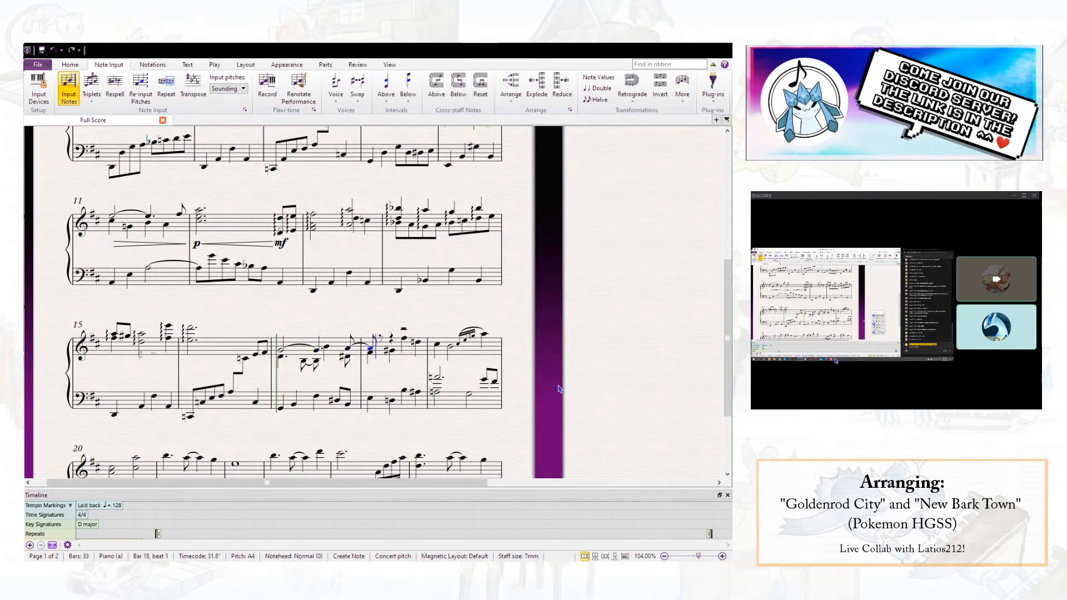
- Delete the voice 1 A4 on beat 1 of bar 18 and remove the tie from the A4 before it
key("Escape")
key("Delete")
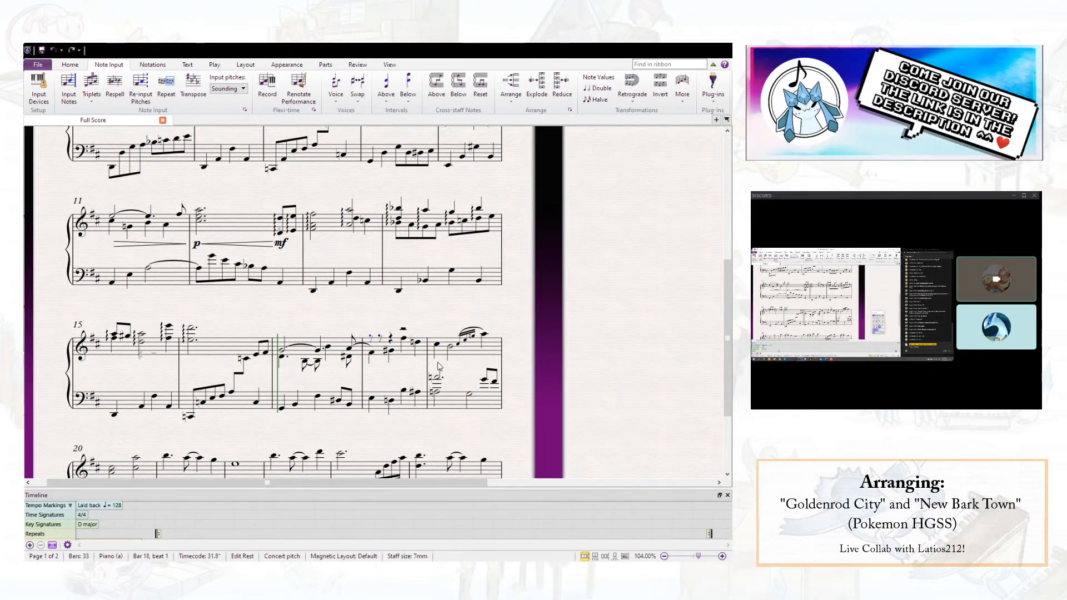
left_click(350, 349)
key("KP_Enter")
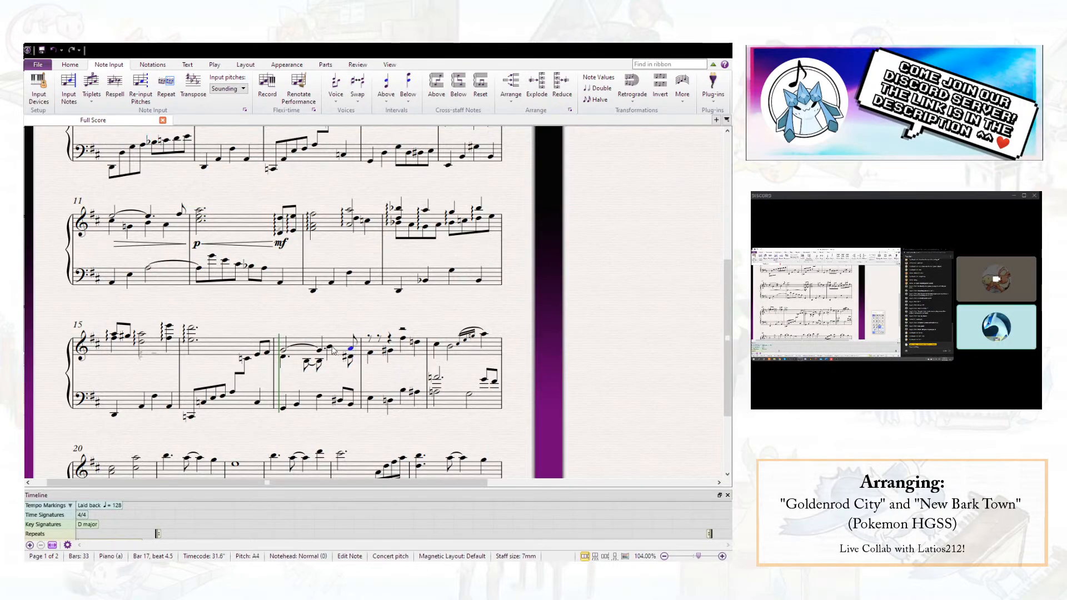
- Enter B4 on beat 1 of bar 18 in voice 1 and lengthen it to a whole note
left_click(371, 338)
key("b")
key("Escape")
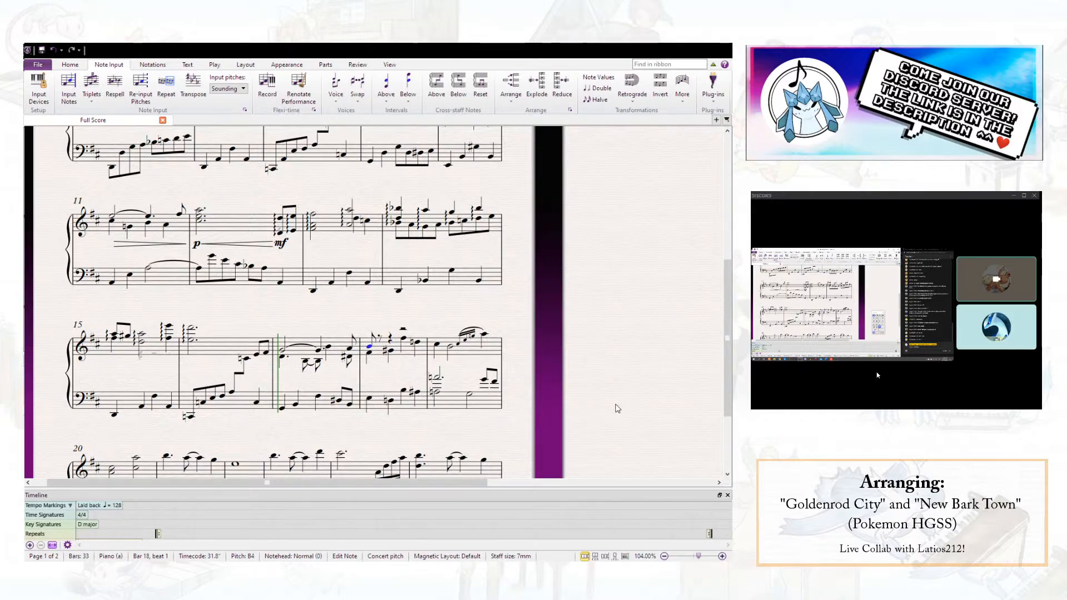
key("KP_6")
key("Escape")
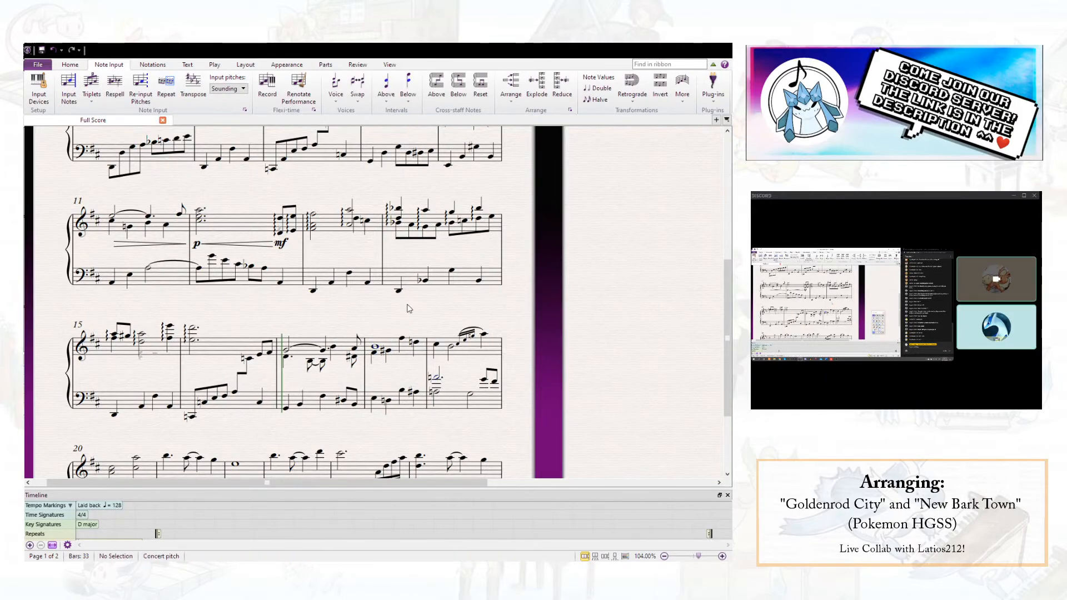
- Add an 8va line over the right hand from beat 4 of bar 18 through bar 19, ending it at bar 19's closing barline
left_click(415, 344)
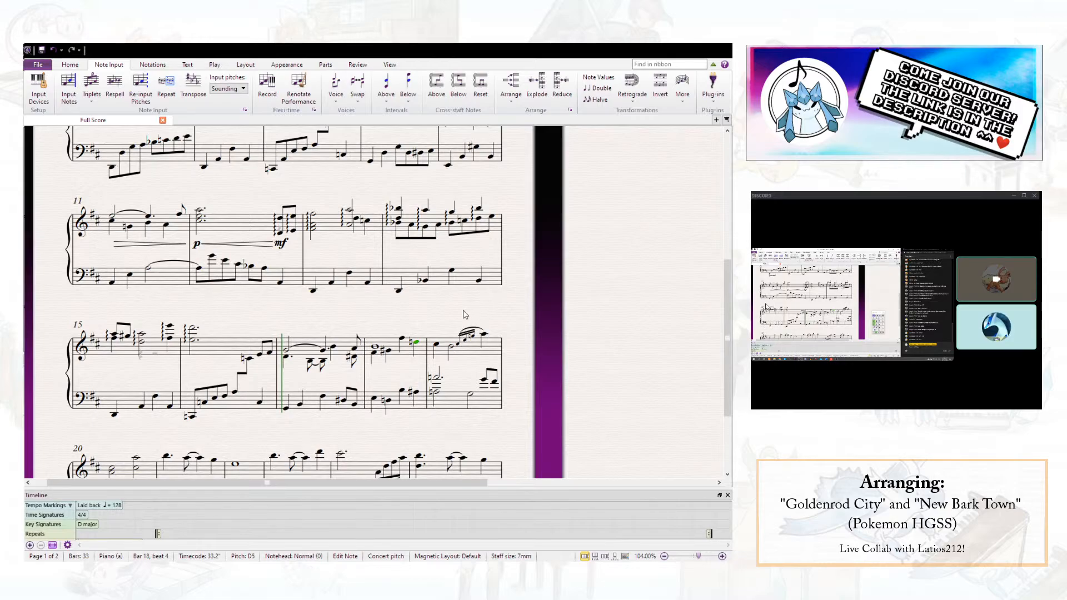
scroll(439, 333, "down", 3)
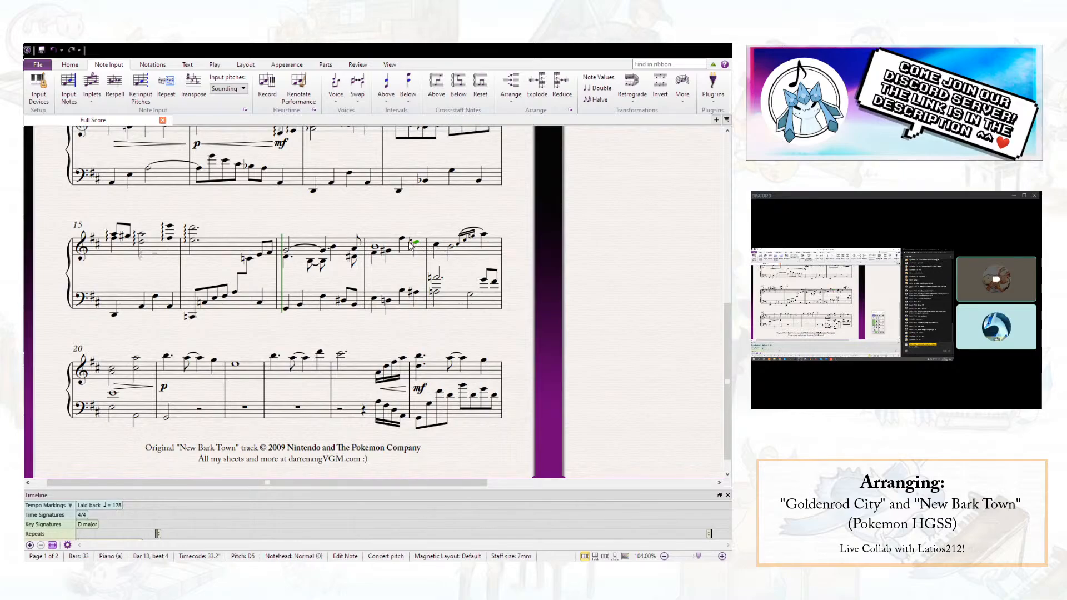
left_click(485, 236, "shift")
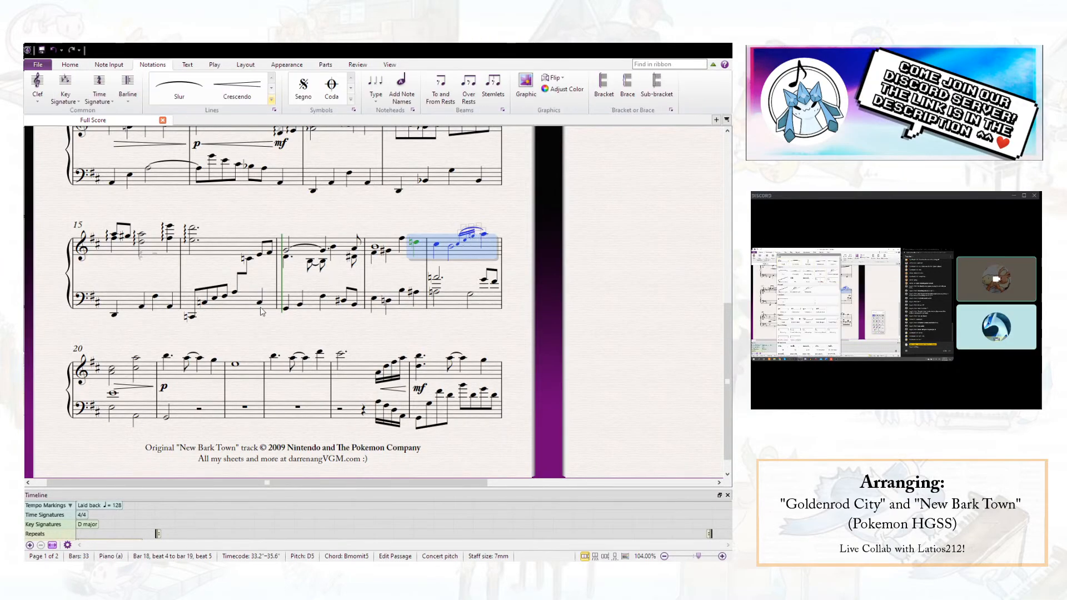
left_click(196, 329)
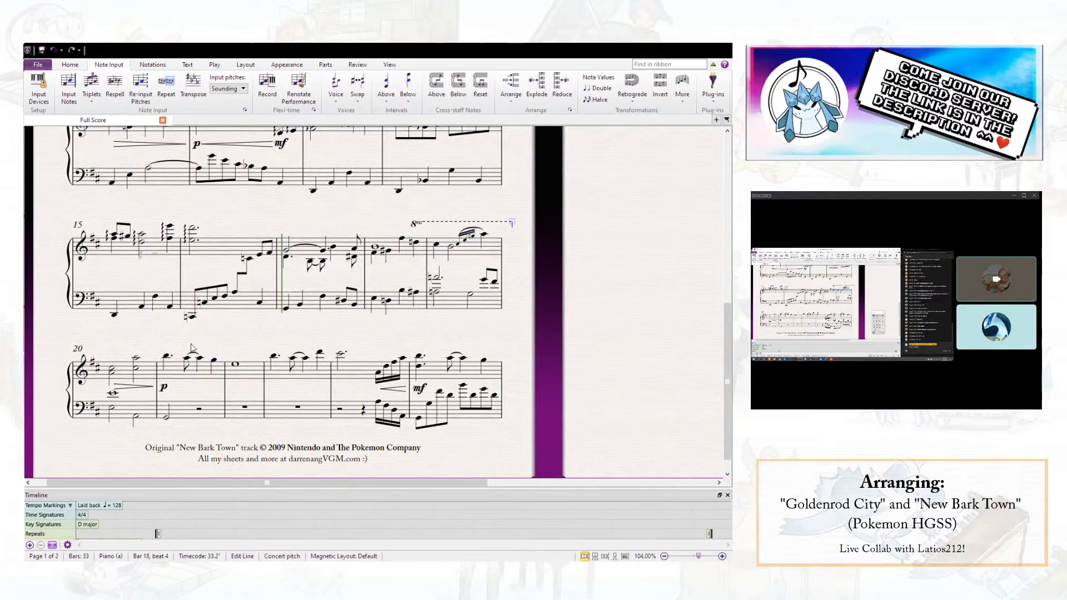
left_click_drag(507, 227, 501, 227)
left_click(514, 211)
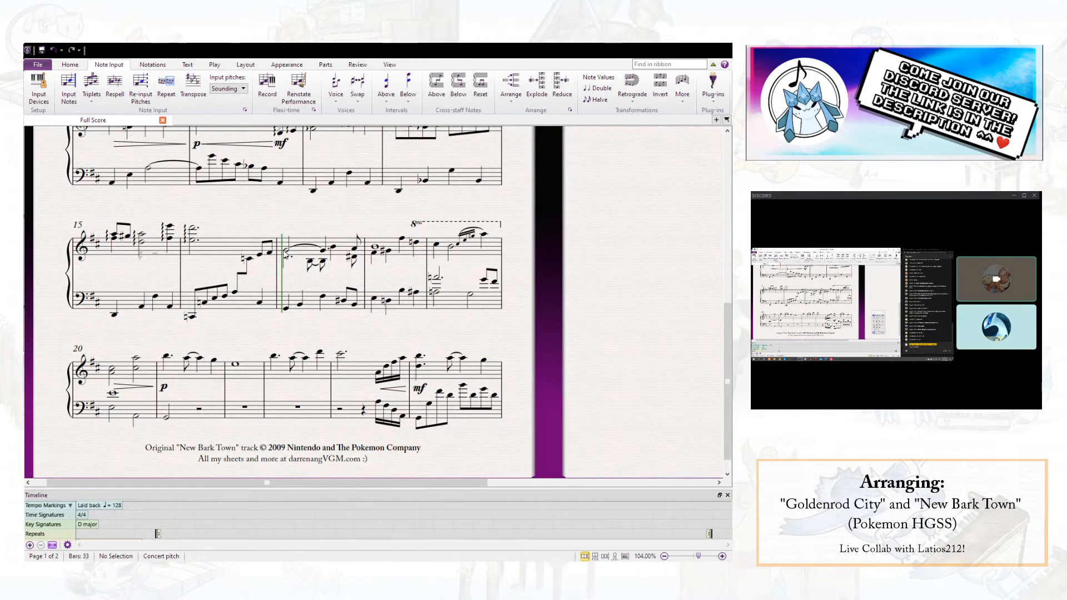
- Set the right hand's voice 2 notes to D4 on beat 3.5 of bar 17 and E4 on beat 1 of bar 18
left_click(334, 248)
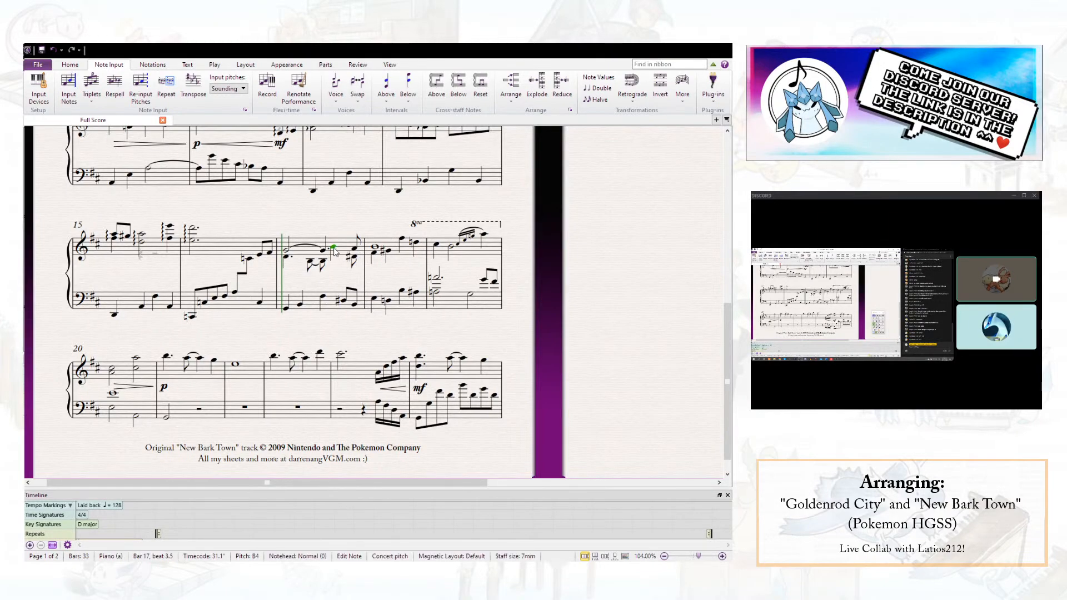
key("d")
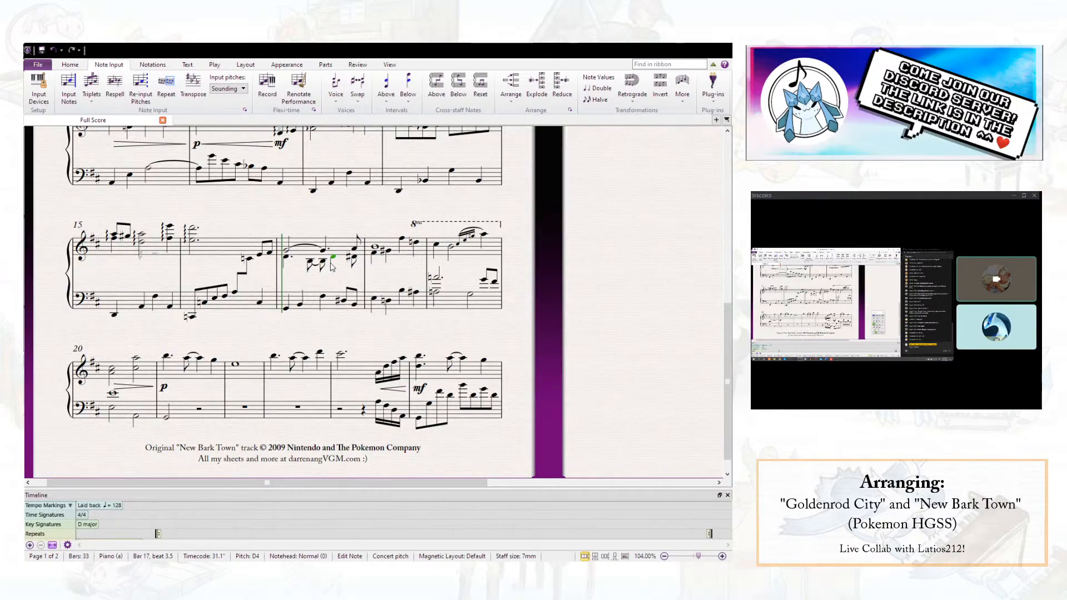
left_click(354, 257)
left_click(389, 252)
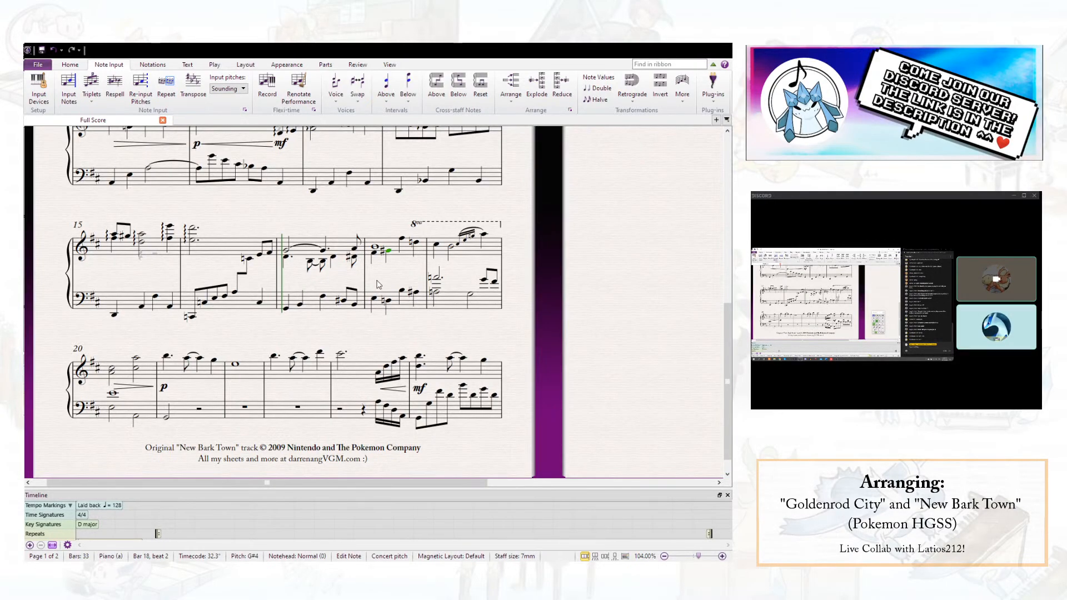
key("Escape")
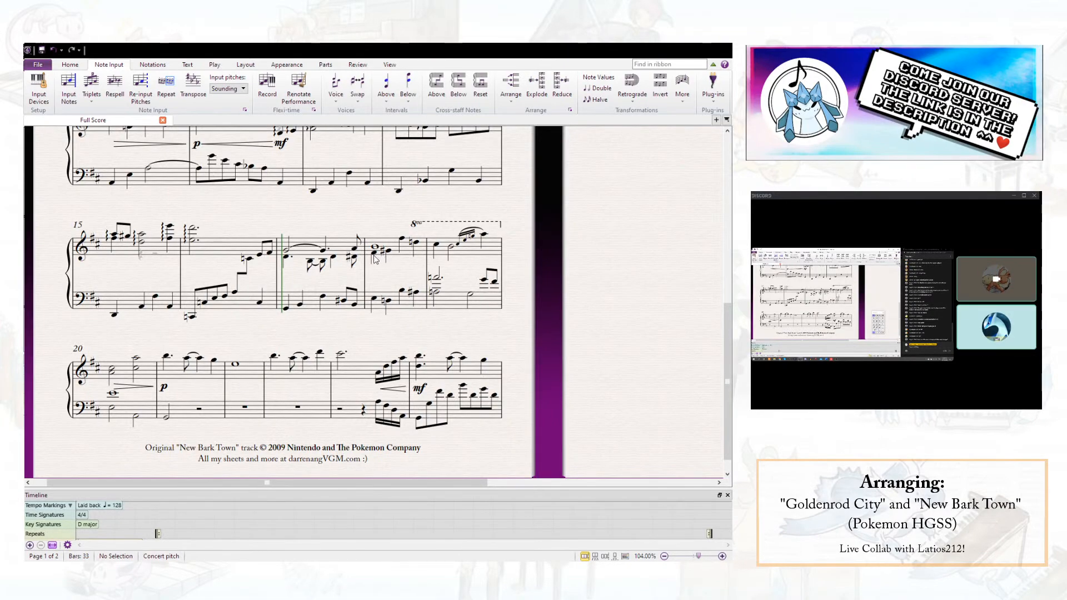
left_click(375, 259)
key("Down")
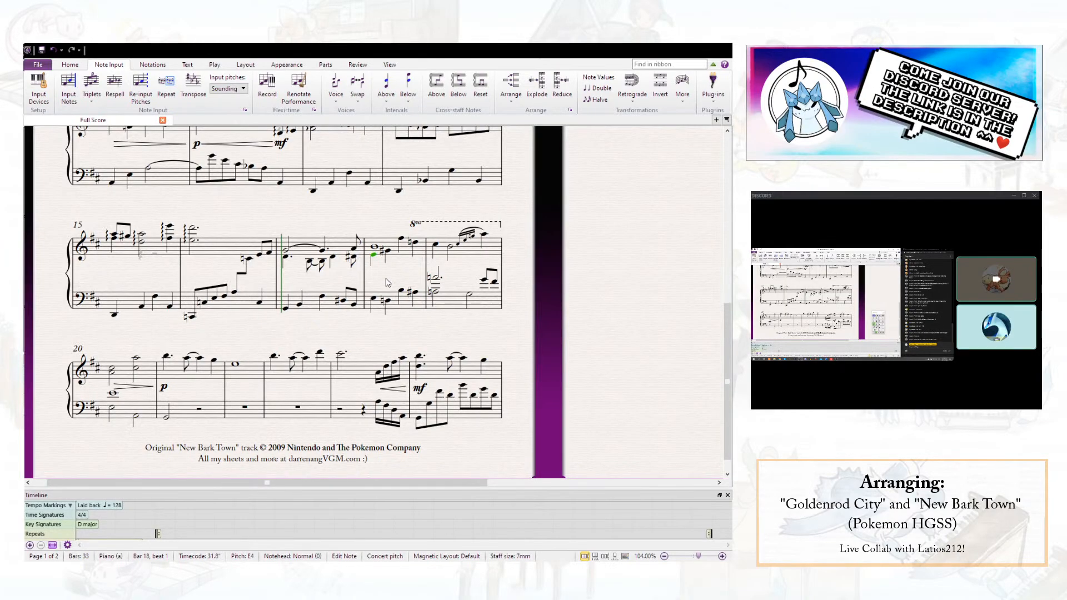
- Raise bar 17's voice 2 note on beat 3.5 to D#4, and set bar 18's beats 1 and 2 to G#4 and B4
left_click(334, 259)
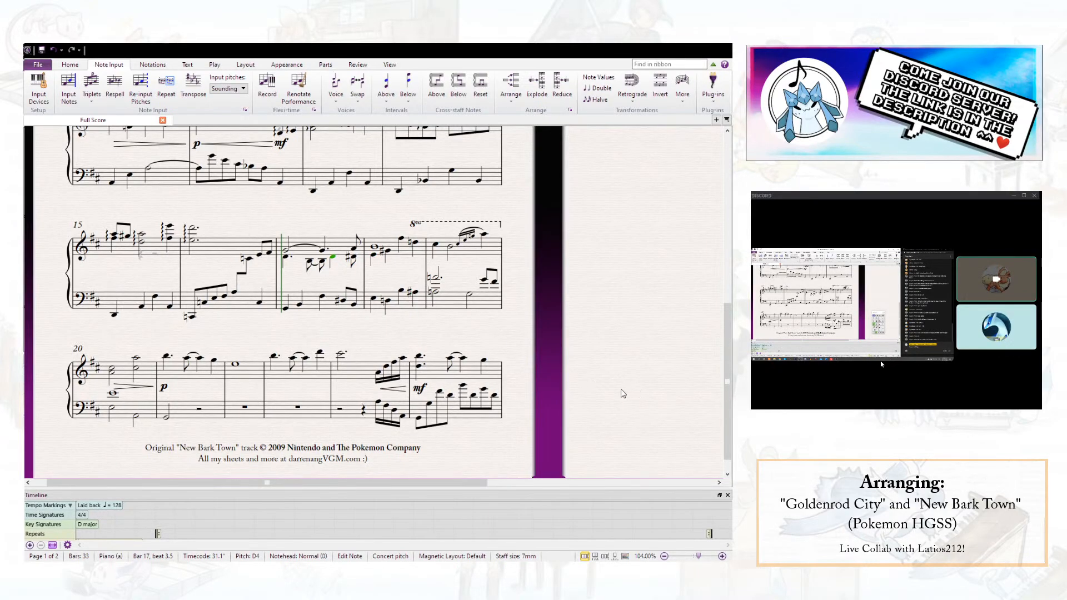
key("Up")
left_click(355, 260)
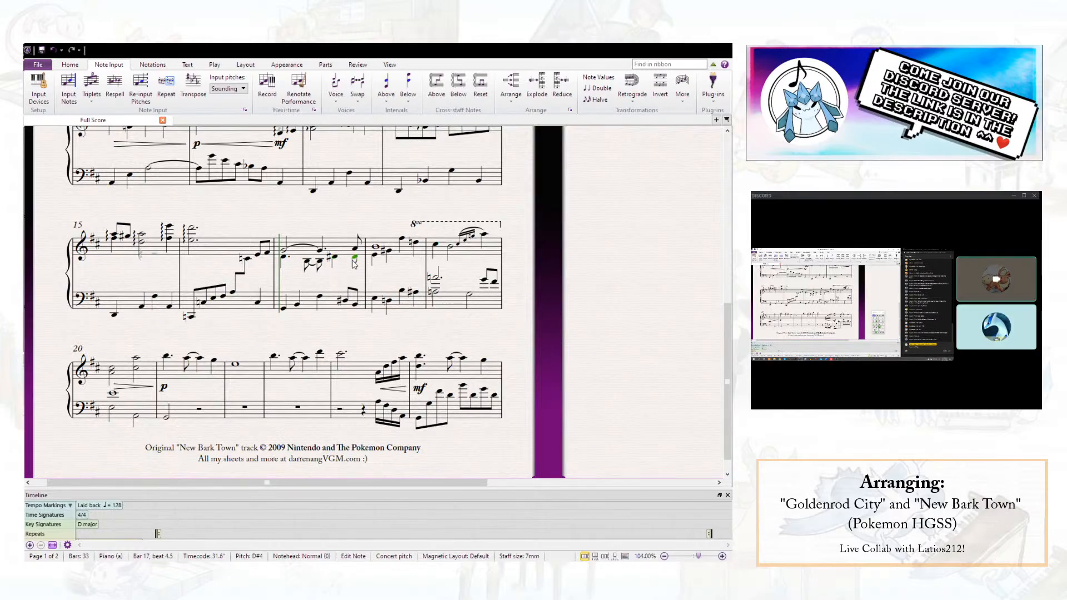
left_click(375, 255)
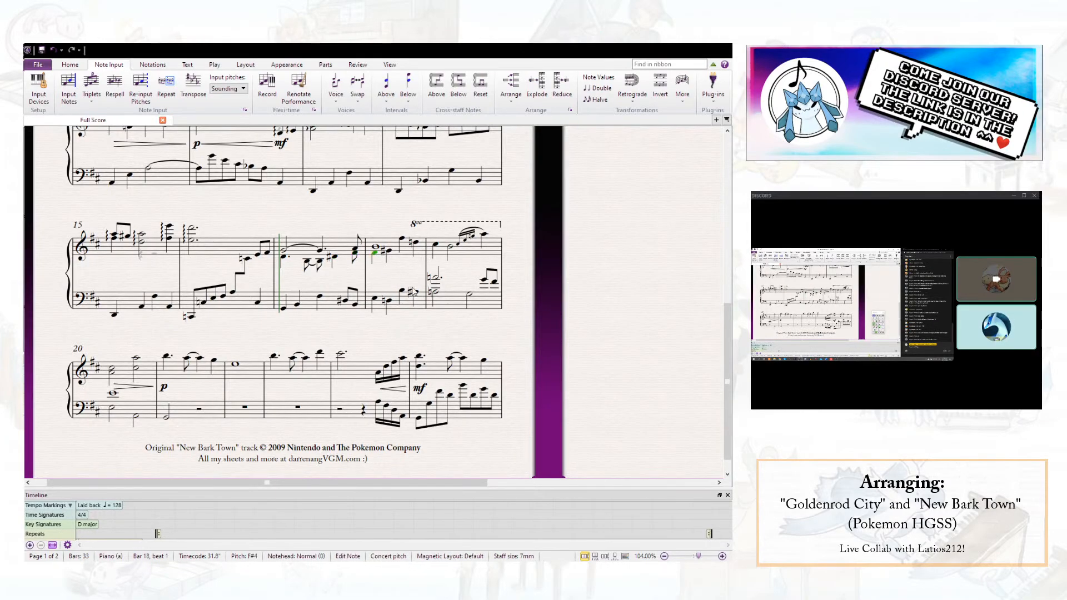
key("Up")
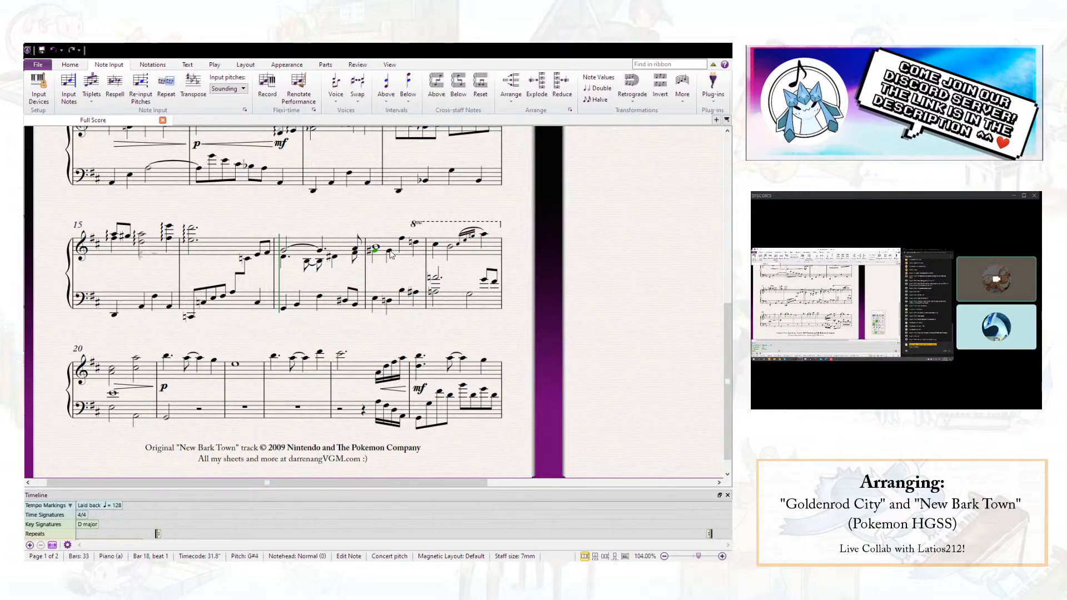
key("d")
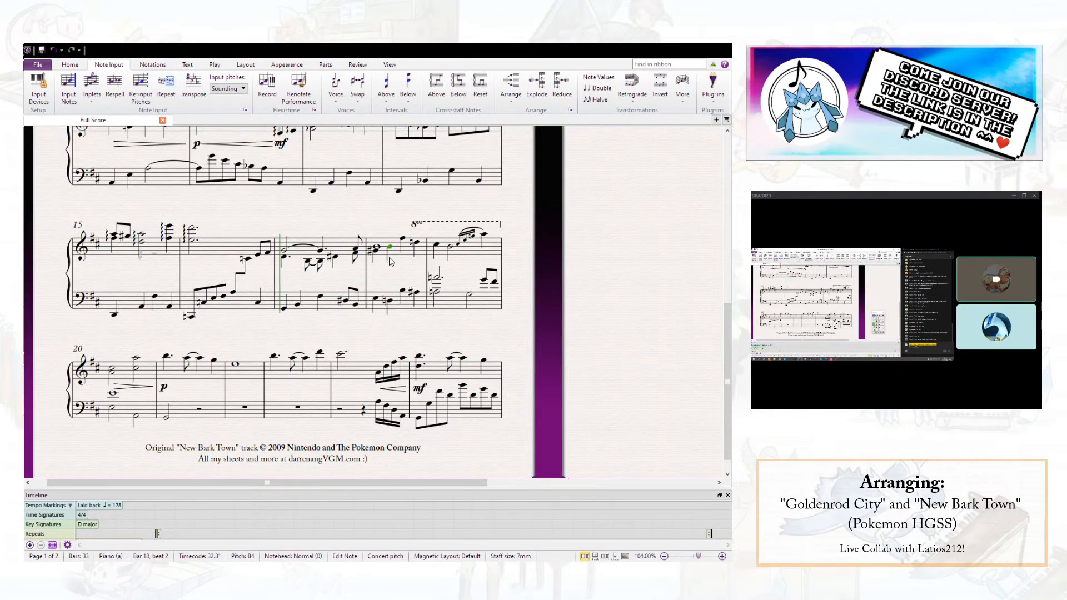
key("e")
key("Up")
- Raise the right-hand D5 on beat 4 of bar 18 an octave and start the 8va line at bar 19 instead
left_click(415, 243)
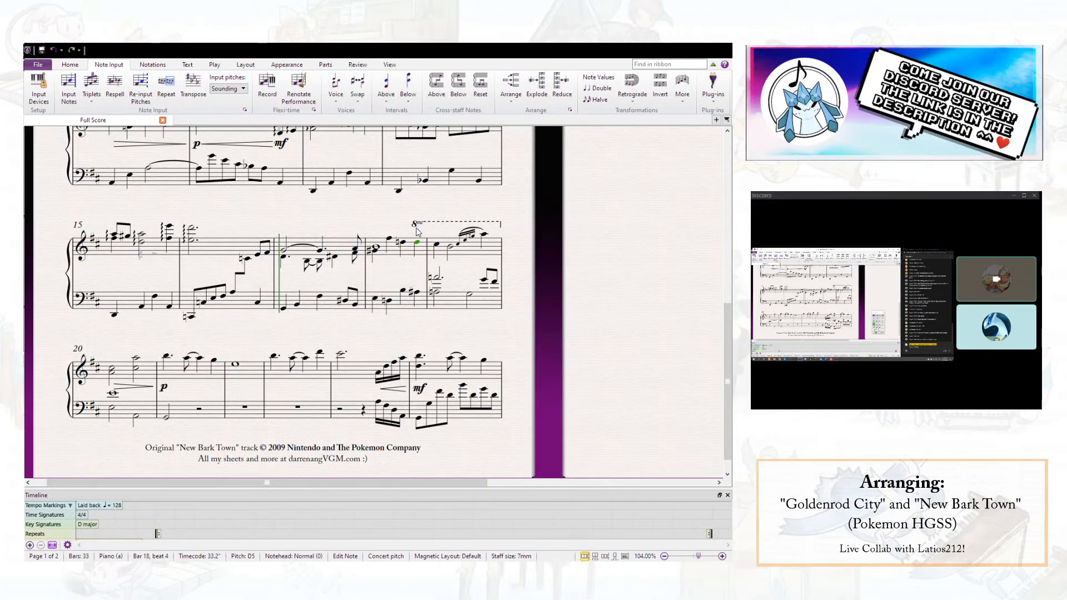
left_click_drag(417, 220, 432, 218)
key("Escape")
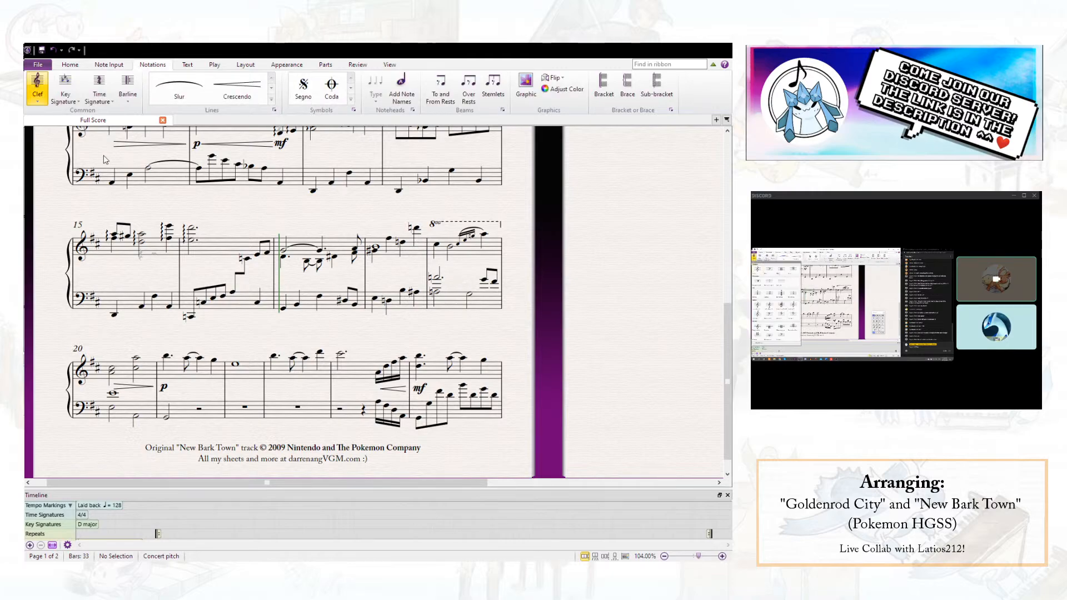
- Insert a treble clef in the left hand before bar 19 and delete the right-hand chord on beat 1 of bar 20
left_click(421, 311)
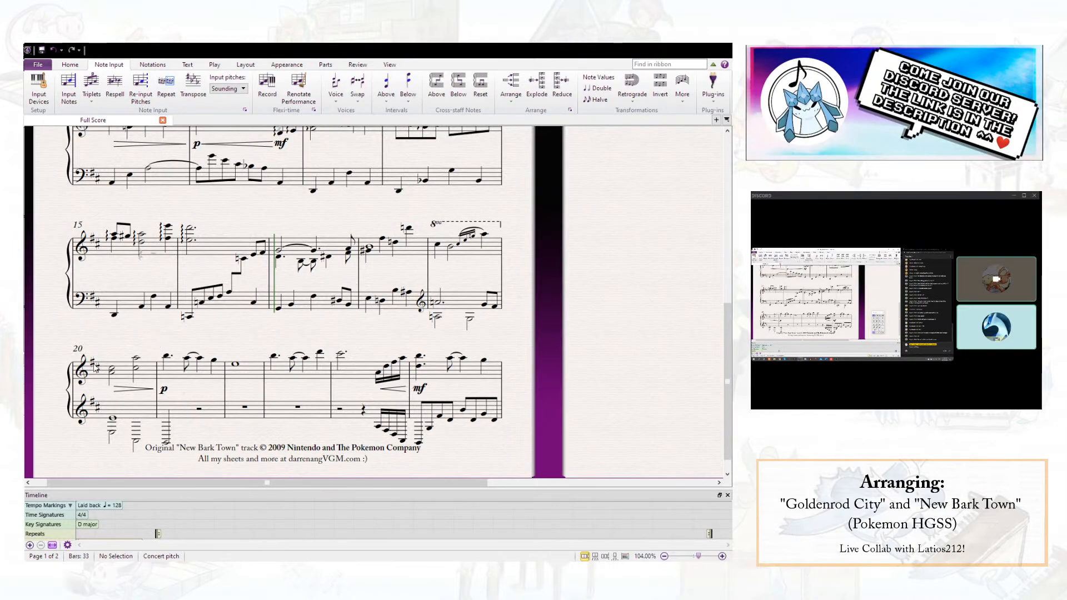
left_click(114, 371)
key("Delete")
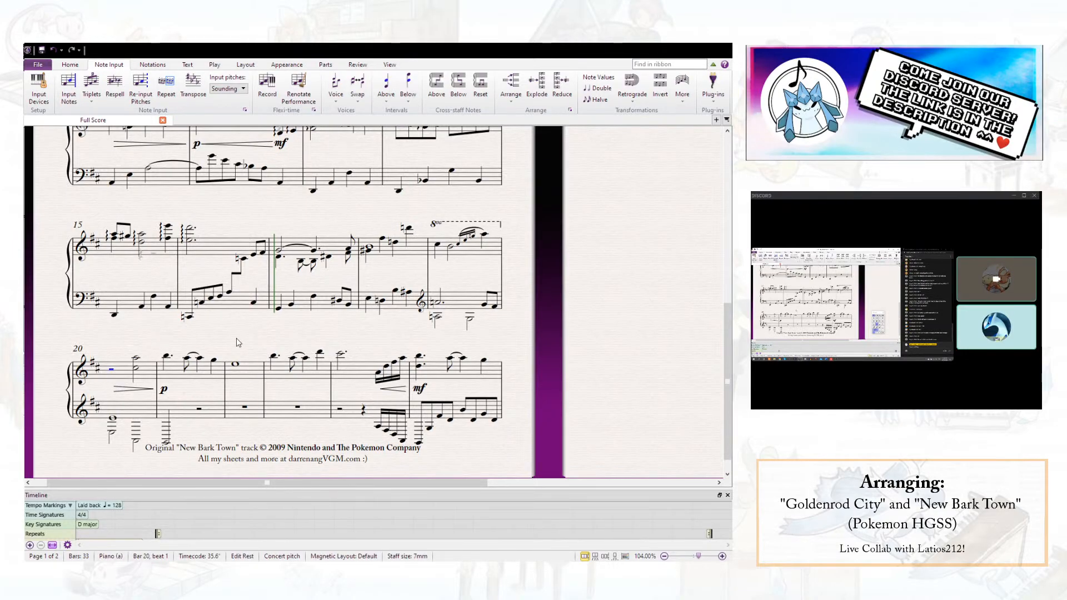
key("Escape")
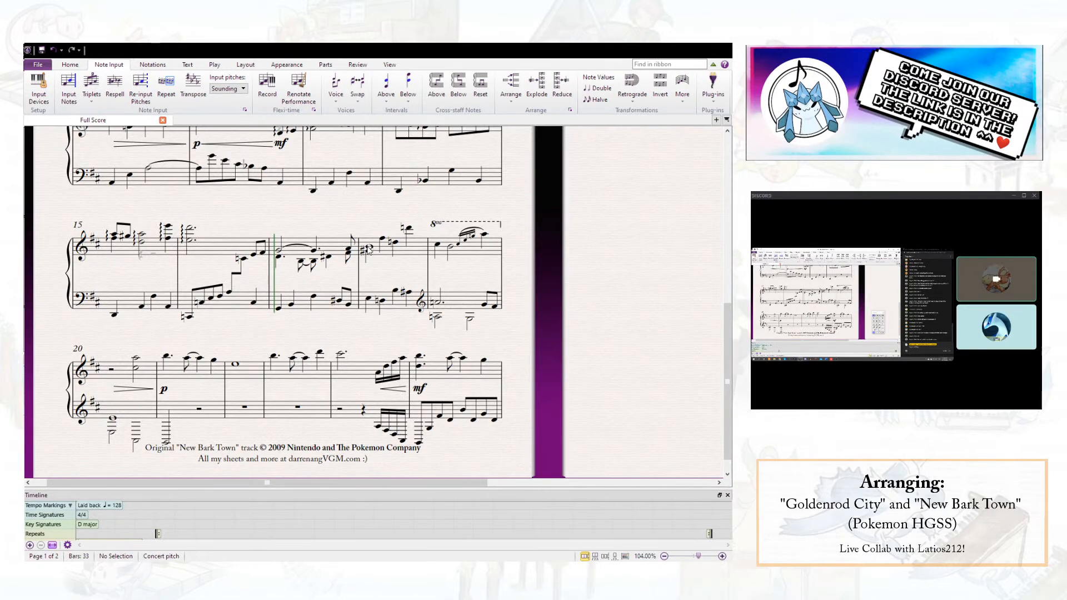
- Revise the left-hand chord around the A3 on beat 1 of bar 20 and insert a bass clef before beat 3
left_click(112, 429)
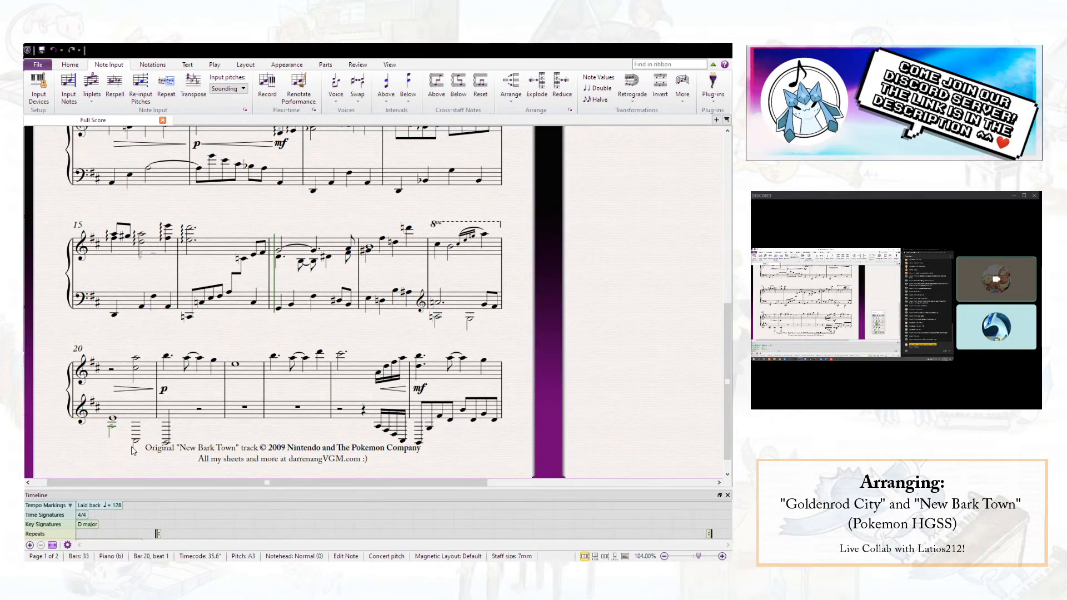
left_click(121, 441)
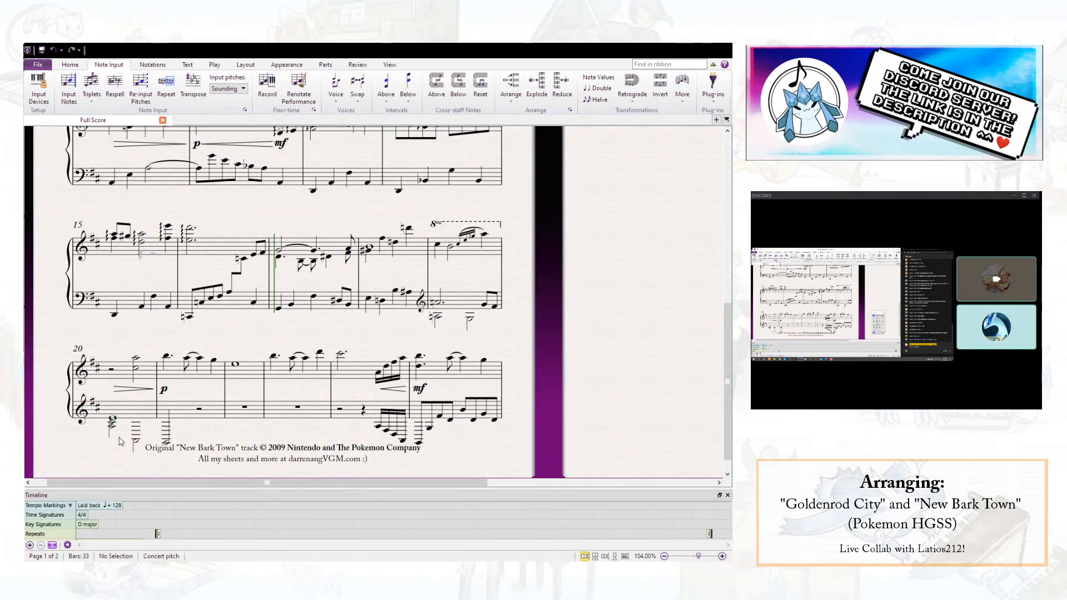
key("q")
left_click(104, 153)
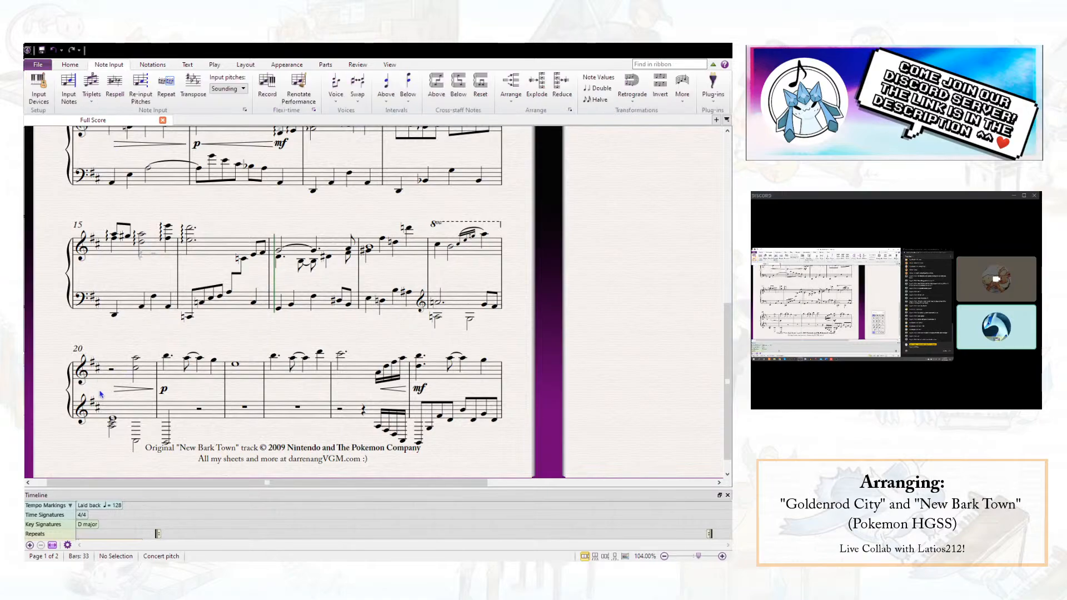
left_click(127, 409)
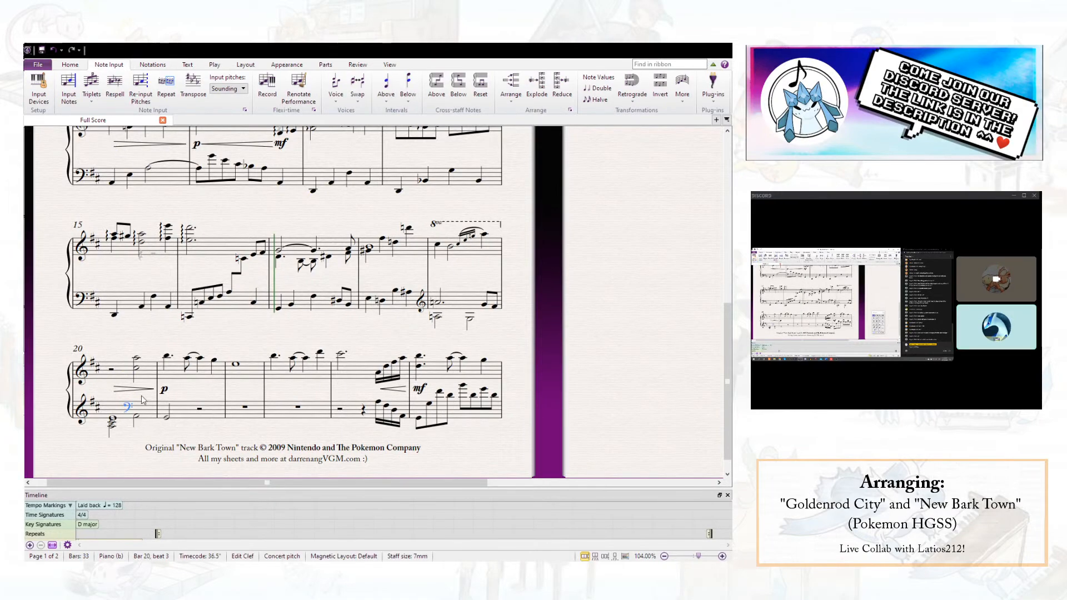
- Delete the hairpin in bar 20 and the p dynamic in bar 21, and save the score
left_click(142, 390)
key("Delete")
left_click(165, 394)
key("Delete")
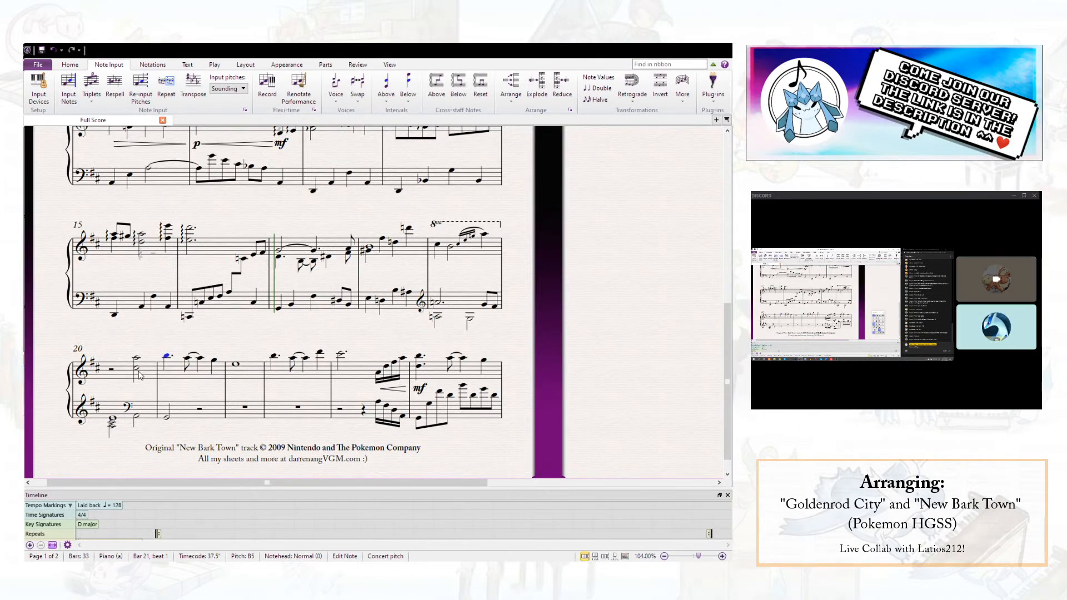
key("Escape")
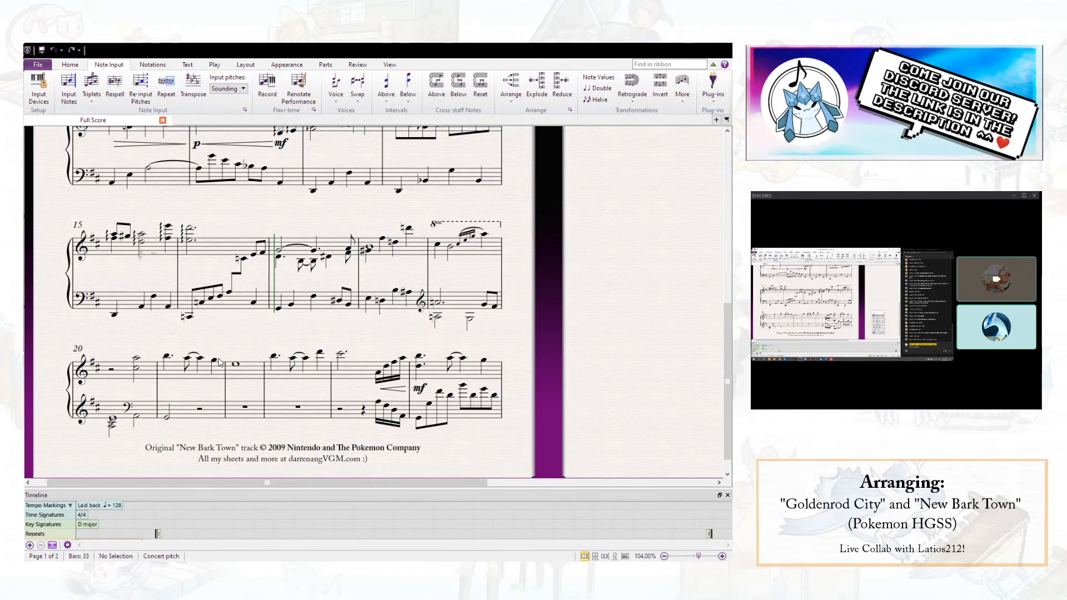
left_click(43, 54)
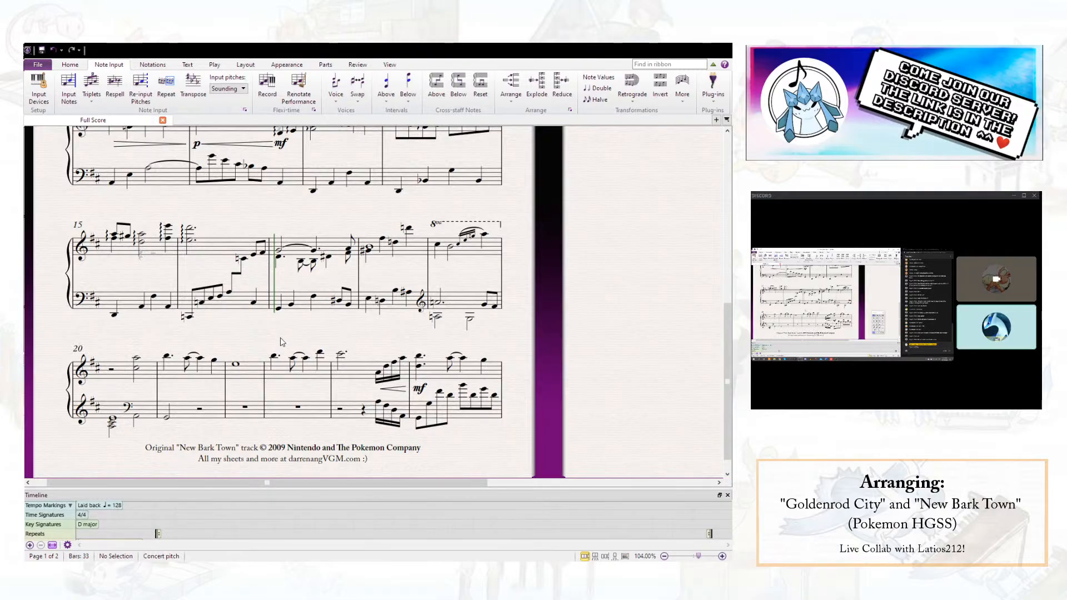
- Delete the right-hand half-note chord on beat 3 of bar 20
left_click(469, 320)
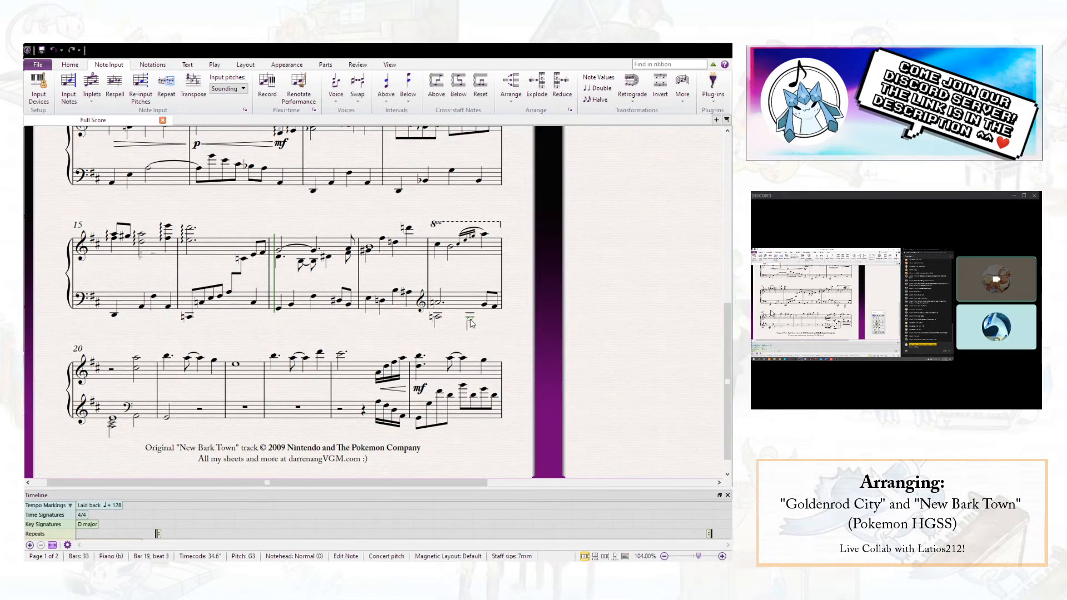
key("Escape")
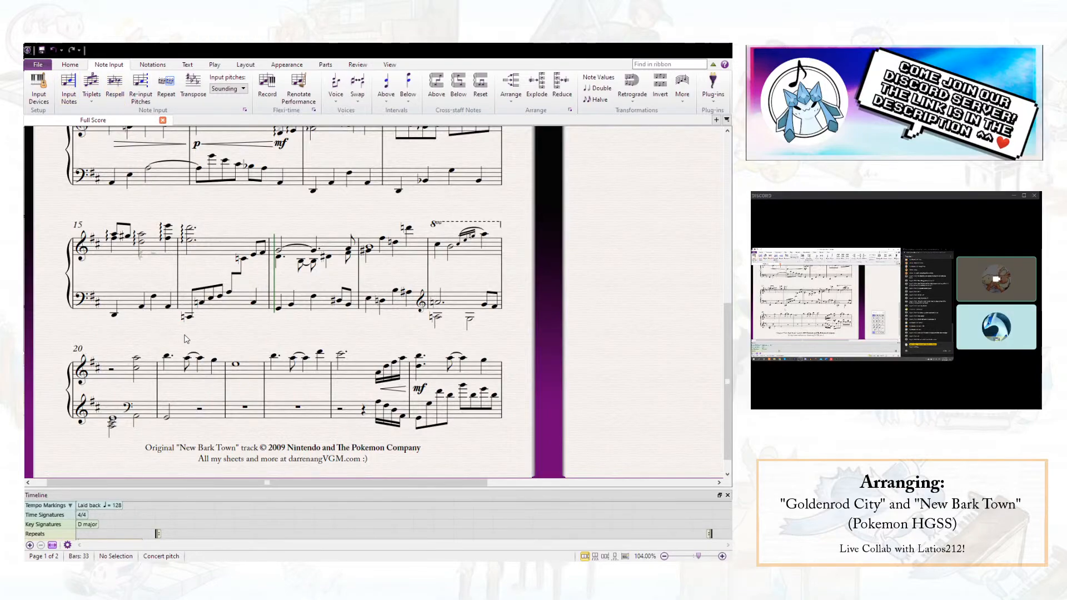
left_click(137, 359)
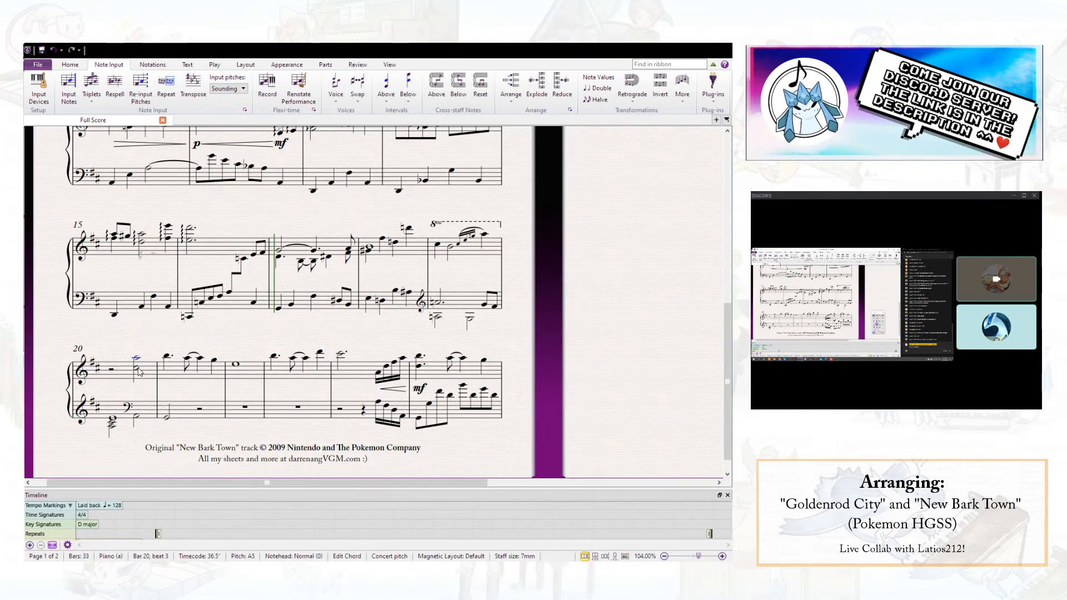
key("Delete")
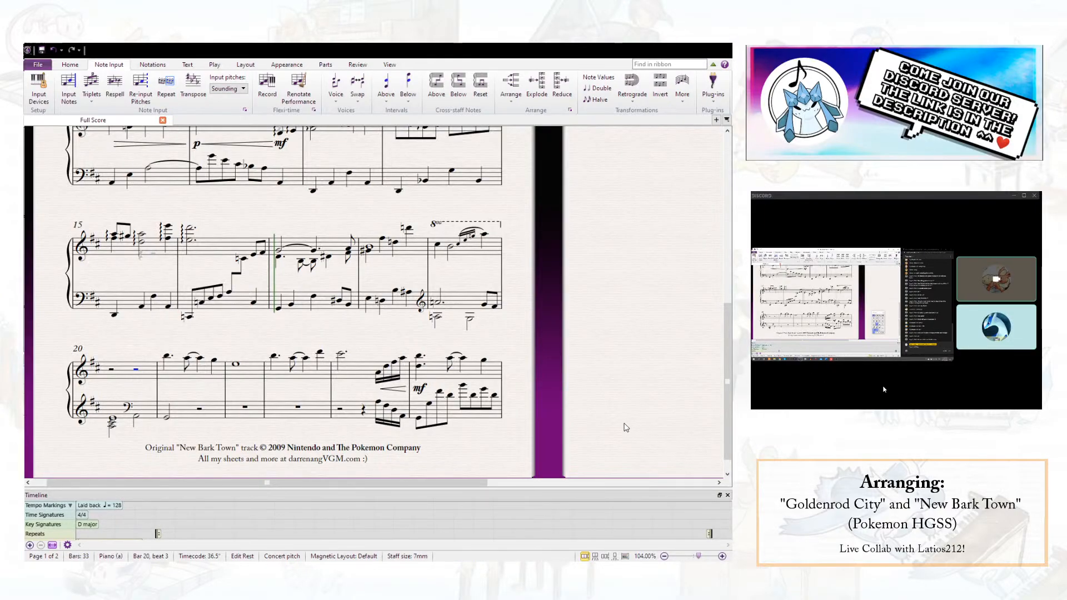
- Enter a rising sixteenth-note run from A3 to A5 in the right hand across beats 3 and 4 of bar 20
key("3")
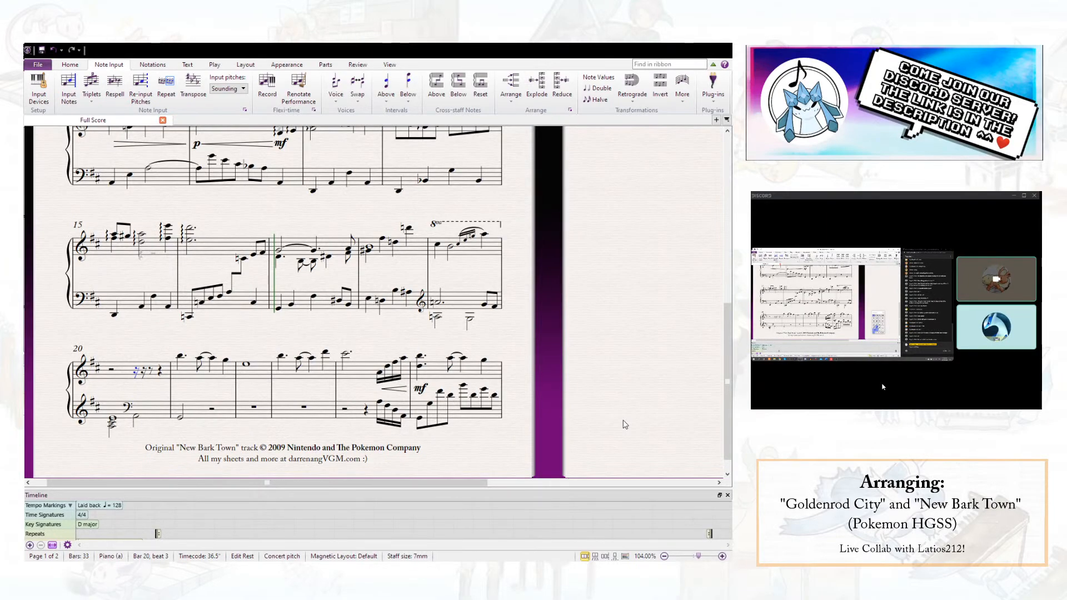
key("a")
key("c")
key("e")
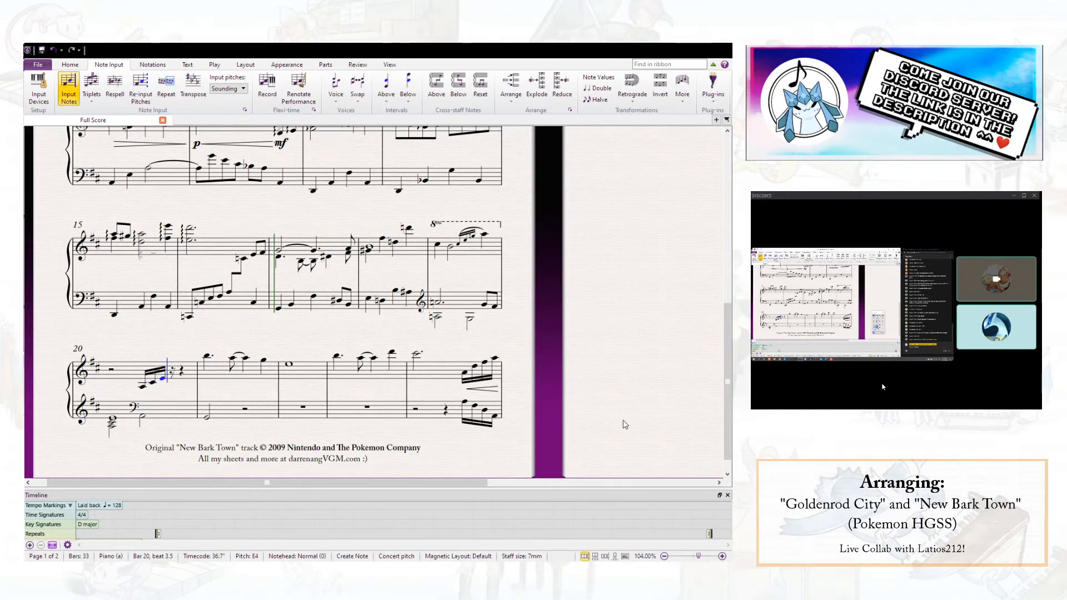
key("g")
key("a")
key("c")
key("e")
key("a")
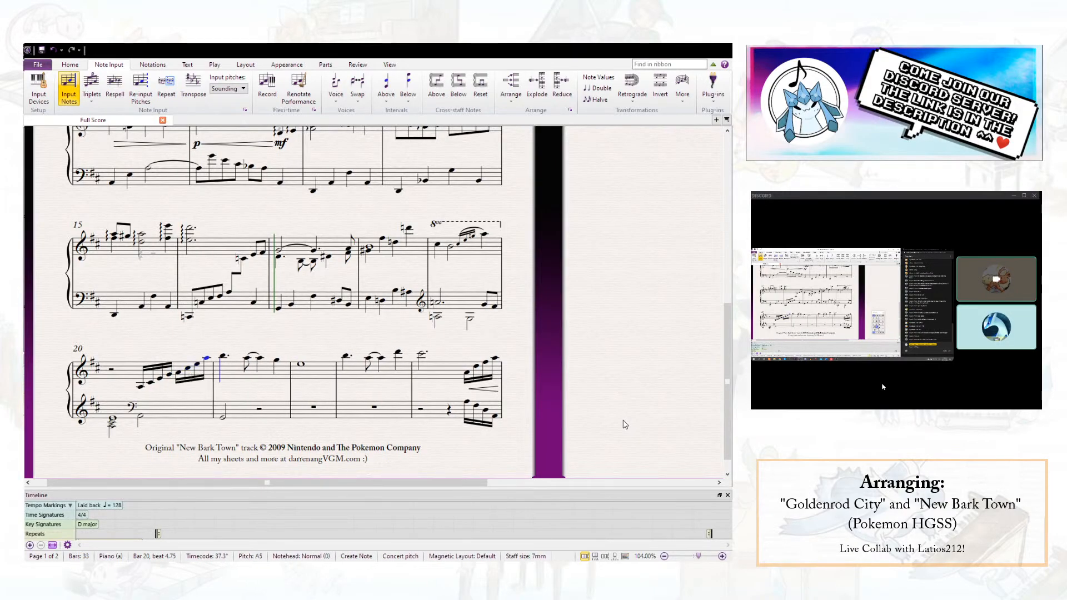
- Add a slur and a crescendo hairpin across the right-hand sixteenth-note run in bar 20
key("Escape")
key("s")
key("space")
key("space")
key("space")
key("space")
key("space")
key("space")
key("space")
left_click(141, 387)
left_click(207, 359, "shift")
key("h")
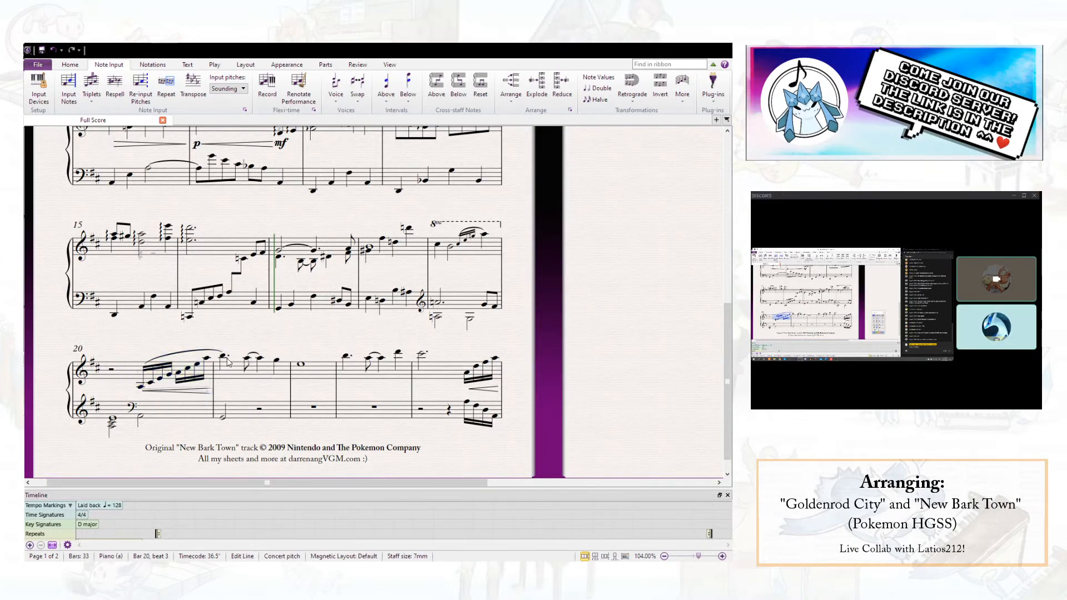
- Add a diminuendo hairpin from the first right-hand note of bar 21 leading to a p dynamic
left_click(224, 358)
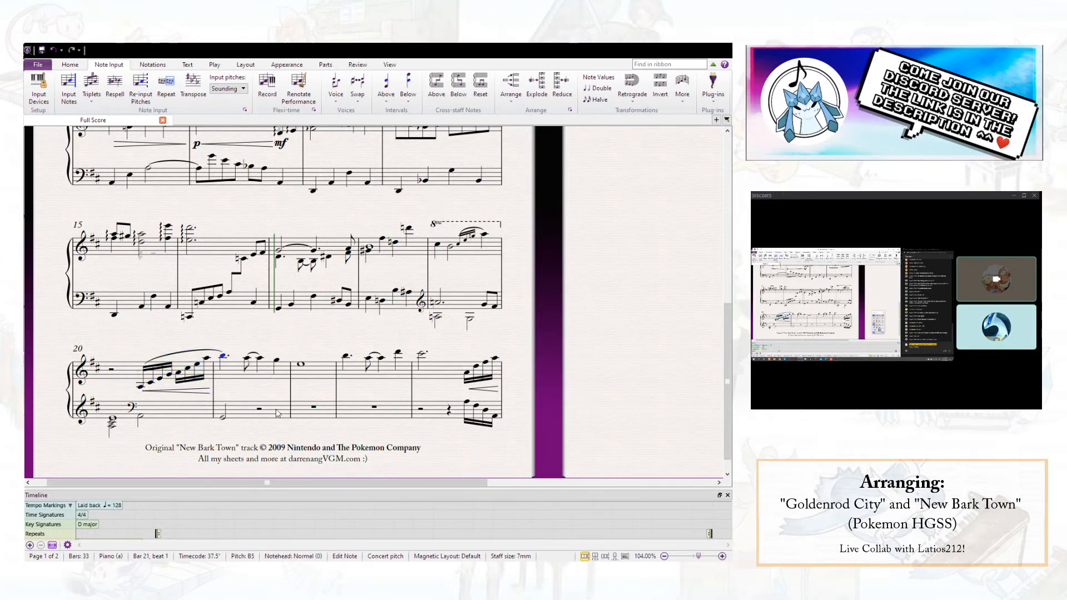
key("shift+h")
left_click(247, 359)
key("ctrl+e")
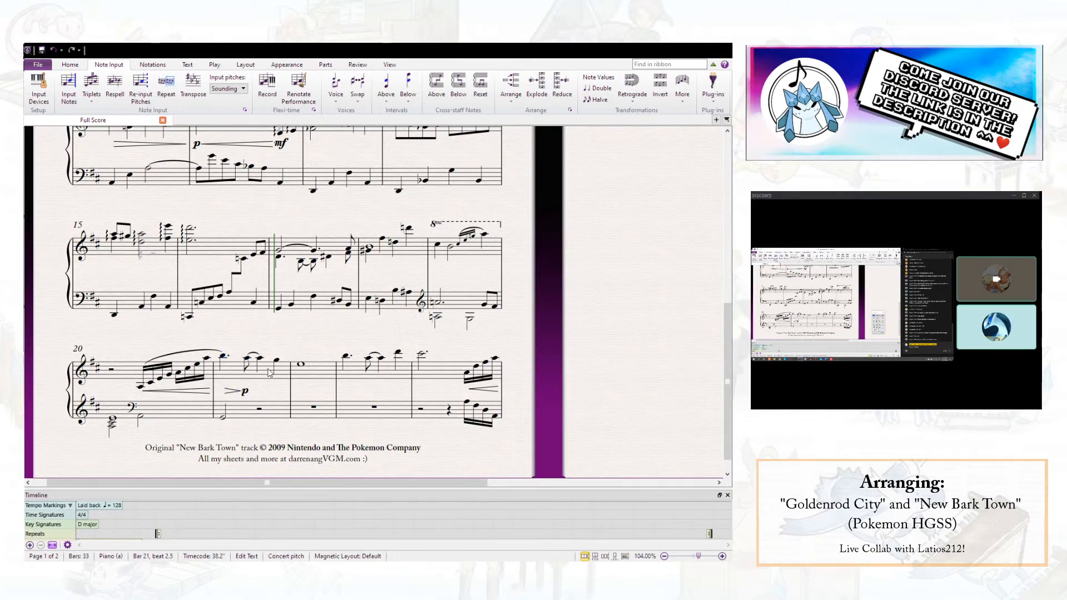
key("Escape")
key("Escape")
- Add an f dynamic on the first right-hand note of bar 21
left_click(223, 356)
key("ctrl+e")
key("ctrl+f")
key("Escape")
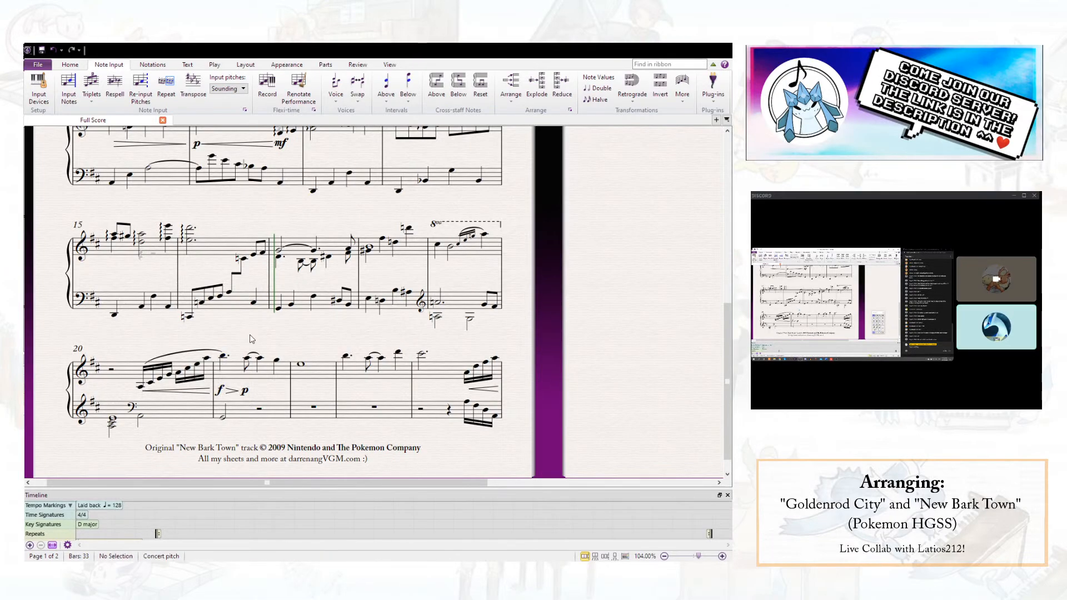
- Play back the score from beat 1 of bar 17 into bar 22 to check the revised run
scroll(252, 347, "up", 3)
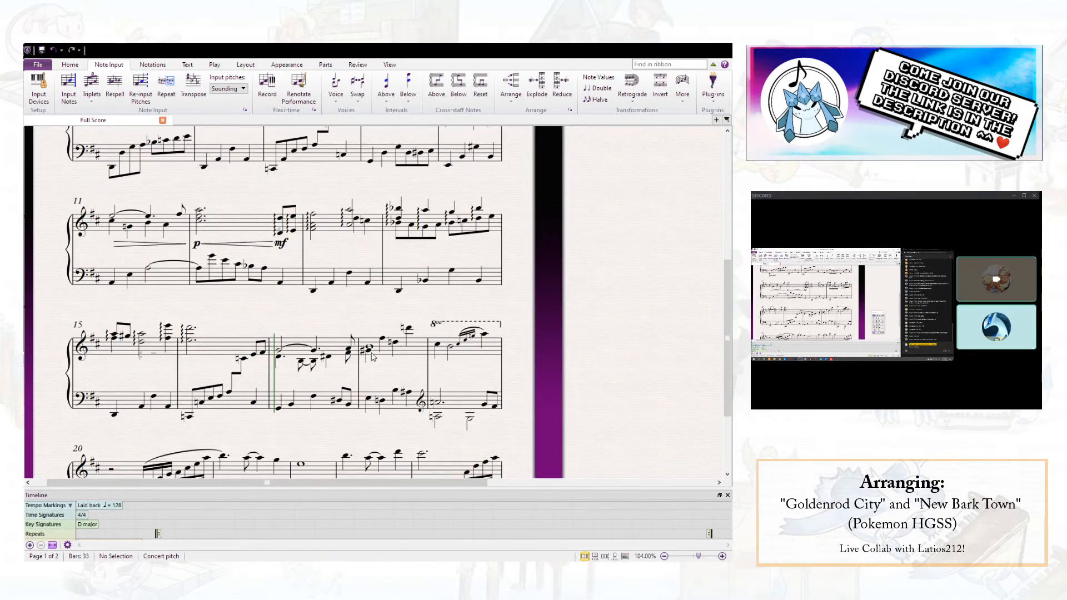
scroll(196, 406, "down", 1)
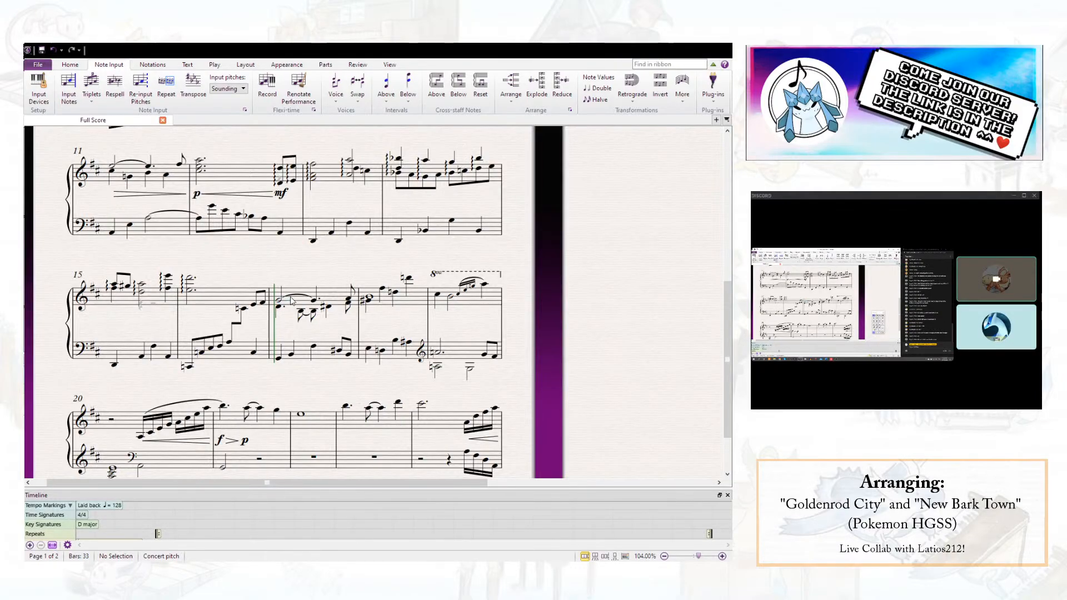
left_click(279, 301)
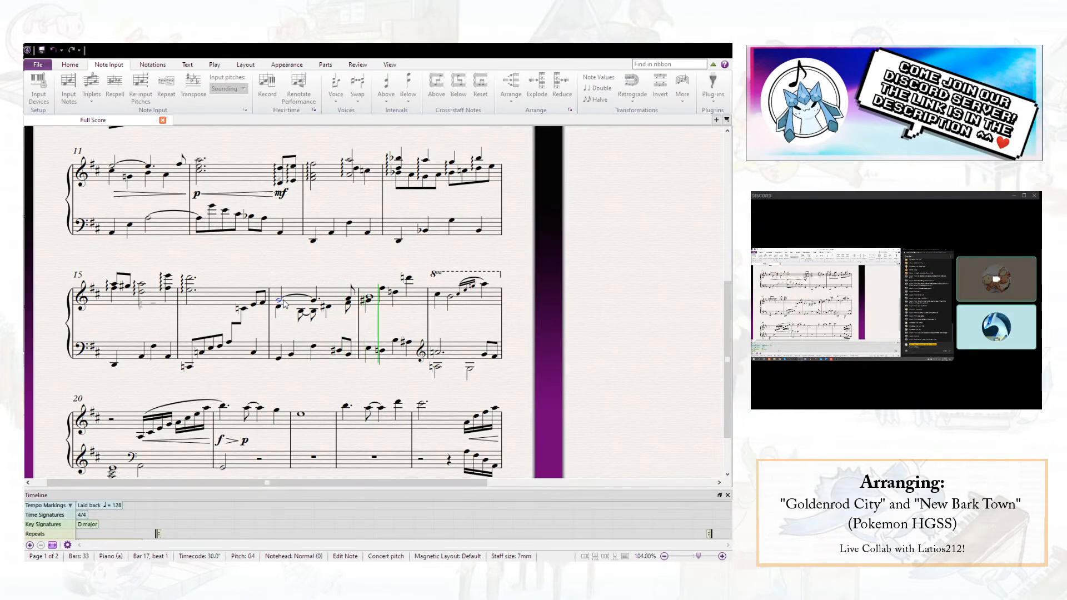
key("space")
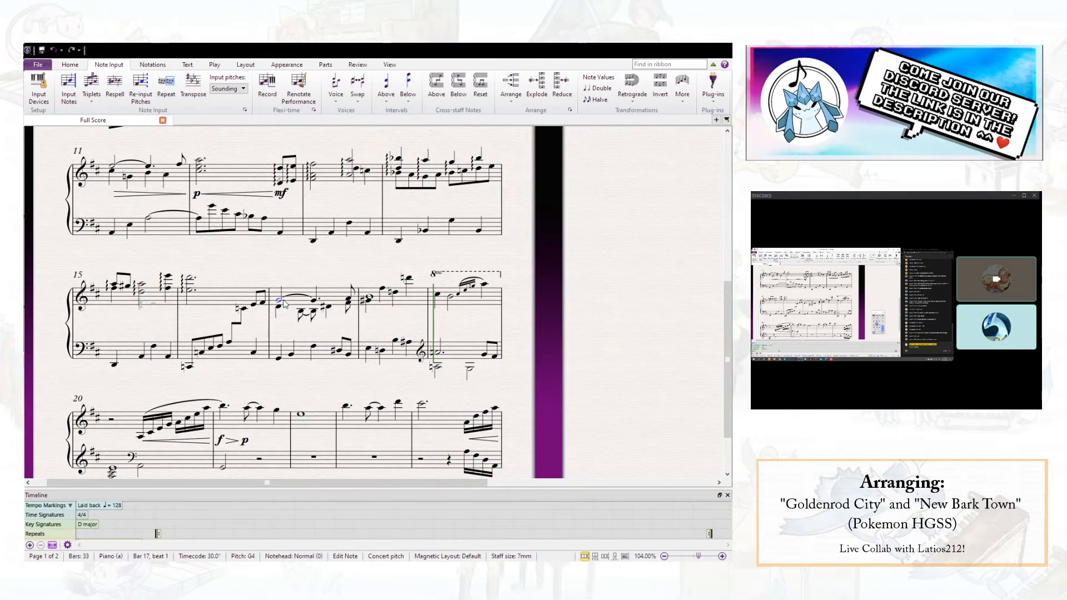
key("space")
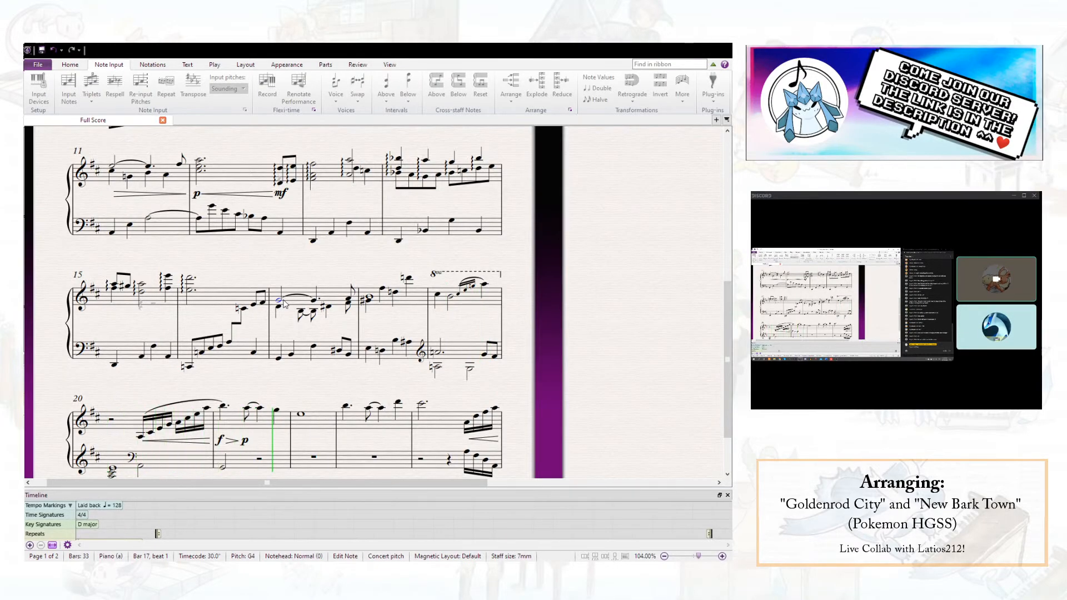
key("space")
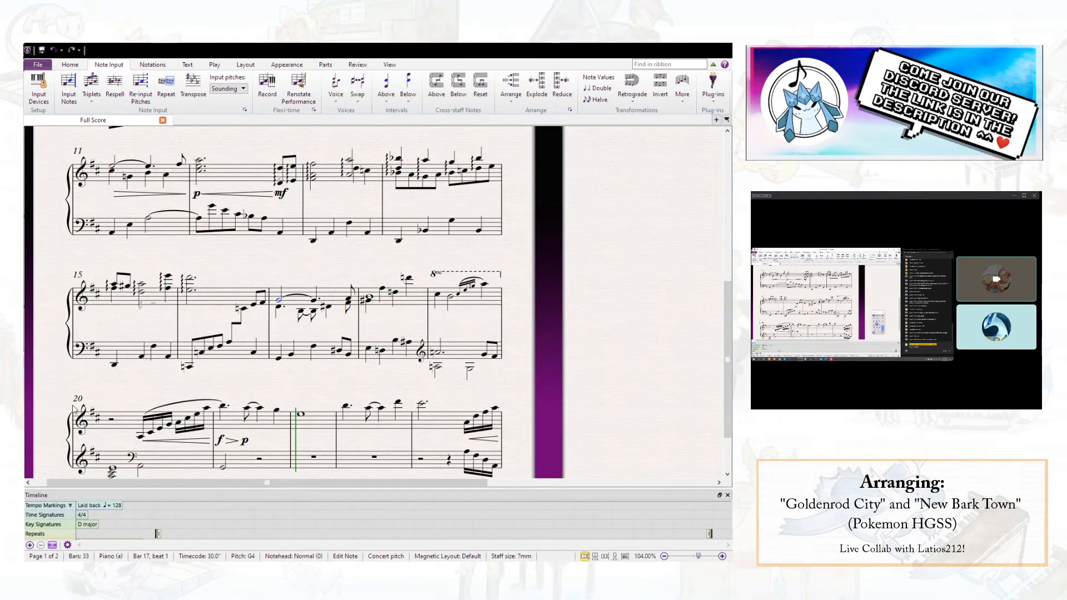
- Clear the right-hand run, slur and hairpin from bar 20, leaving a quarter rest on beat 1
left_click(113, 421)
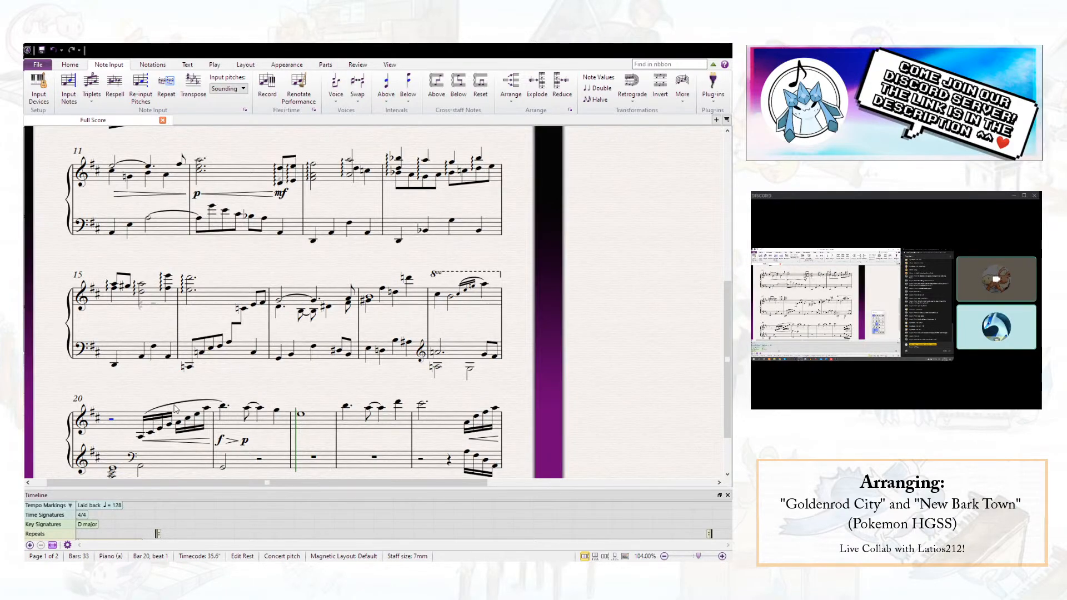
left_click(207, 412, "shift")
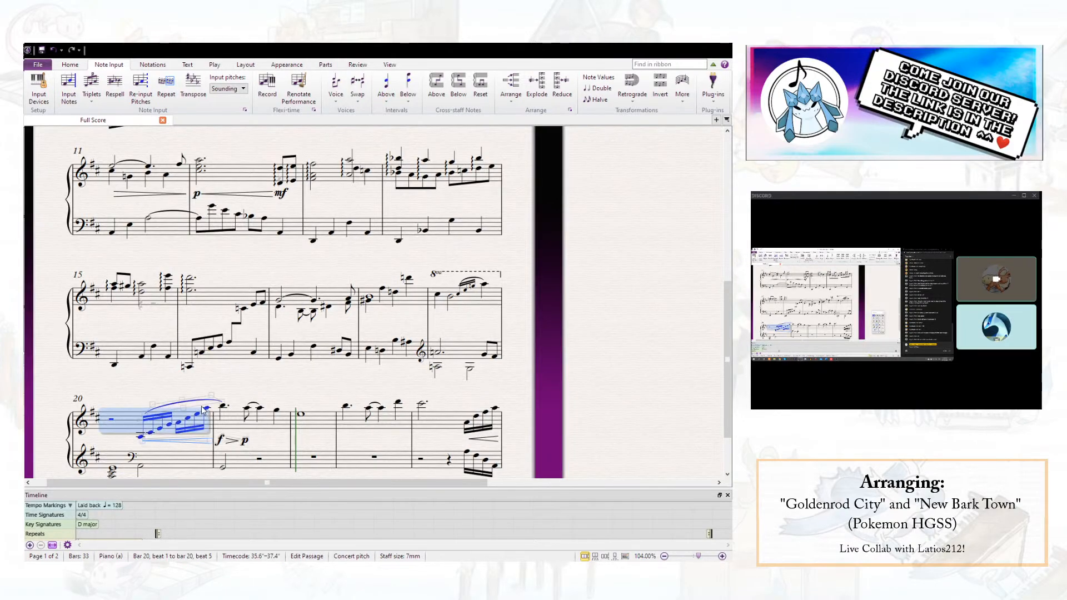
key("Delete")
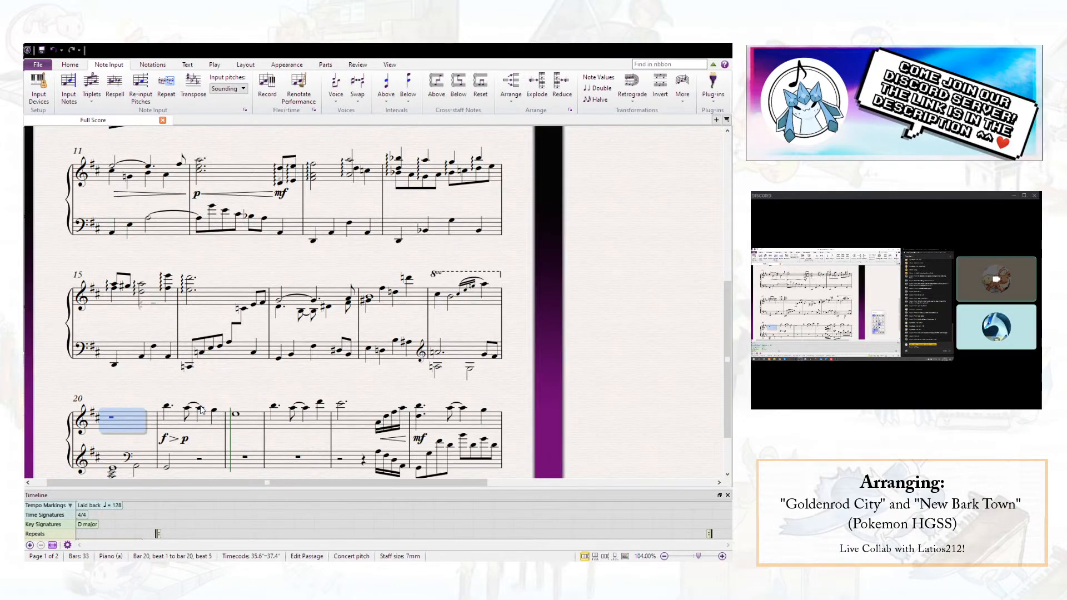
left_click(114, 419)
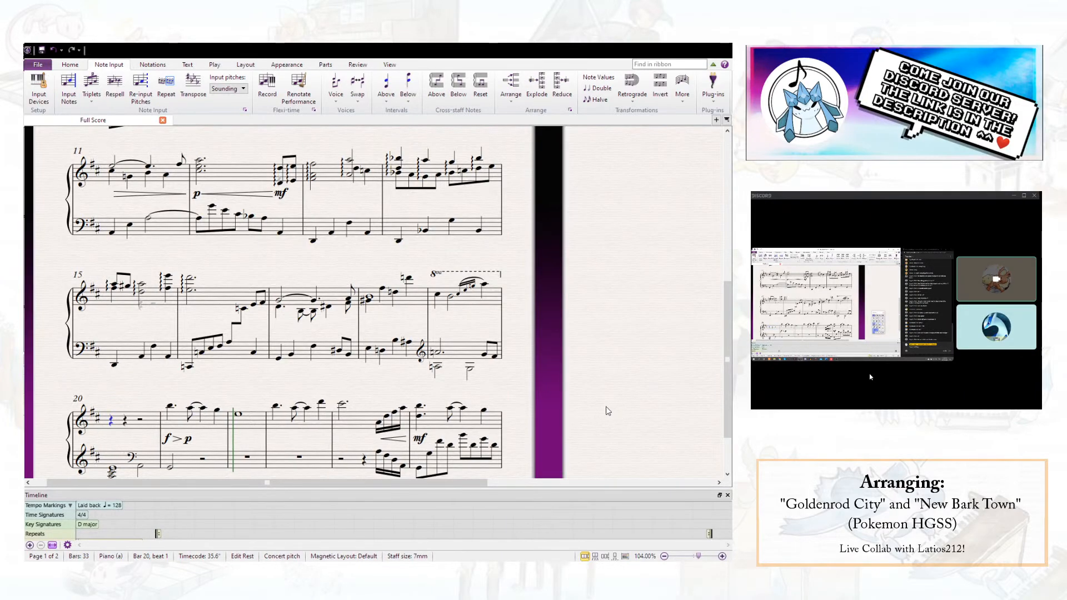
key("ctrl+z")
key("Delete")
- Enter a right-hand sixteenth-note run in bar 20 from A3 on beat 2 up to a quarter-note A5 on beat 4
key("n")
key("a")
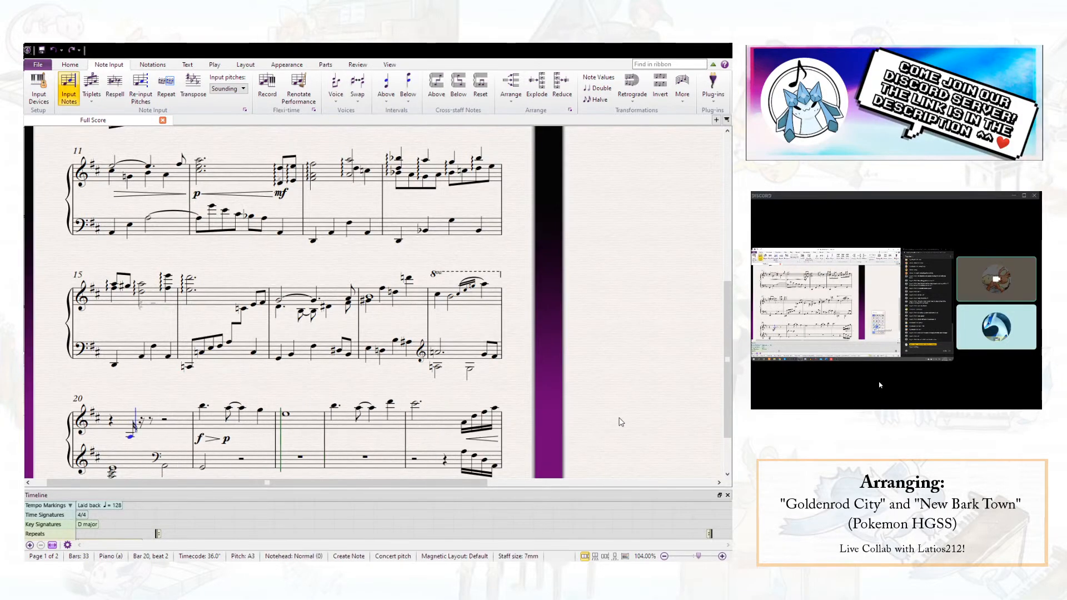
key("b")
key("c")
key("d")
key("e")
key("f")
key("g")
key("a")
key("b")
key("c")
key("d")
key("e")
key("f")
key("g")
key("a")
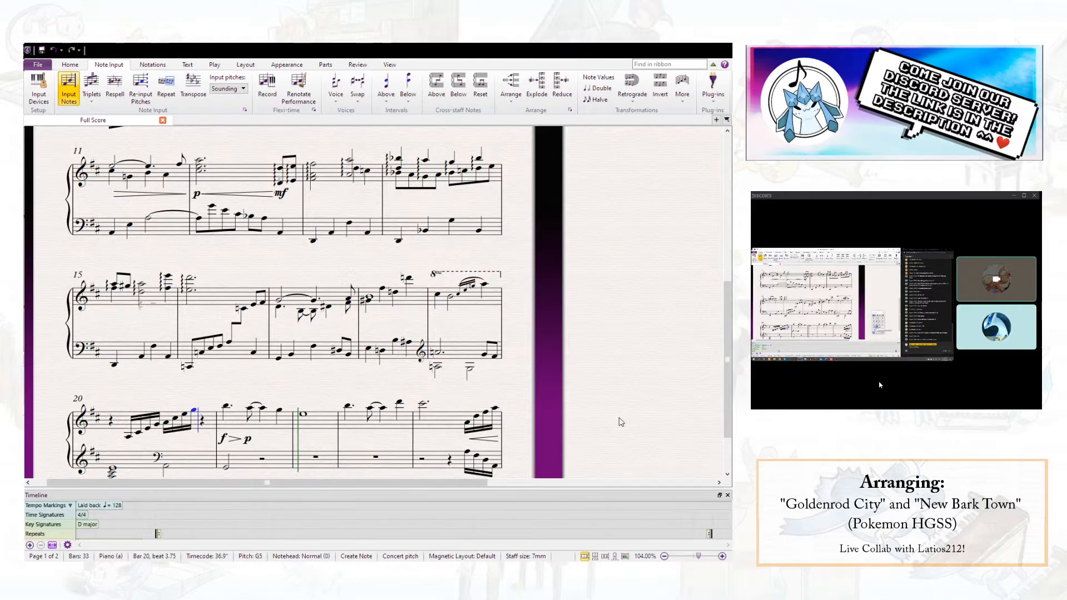
key("Escape")
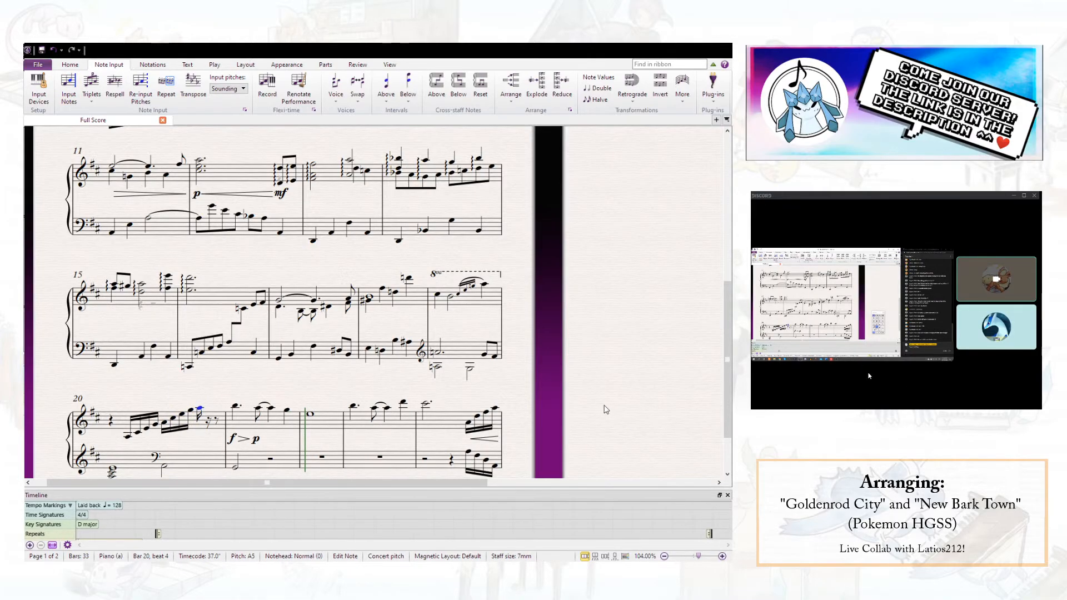
key("4")
- Move the f dynamic back to the end of bar 20 and delete the hairpin and p in bar 21
left_click_drag(224, 441, 202, 440)
left_click(236, 443)
key("Delete")
left_click(246, 440)
key("Delete")
- Add the dynamic text "sub. p" on the first right-hand note of bar 21
left_click(226, 407)
key("ctrl+e")
type("sub.")
key("ctrl+p")
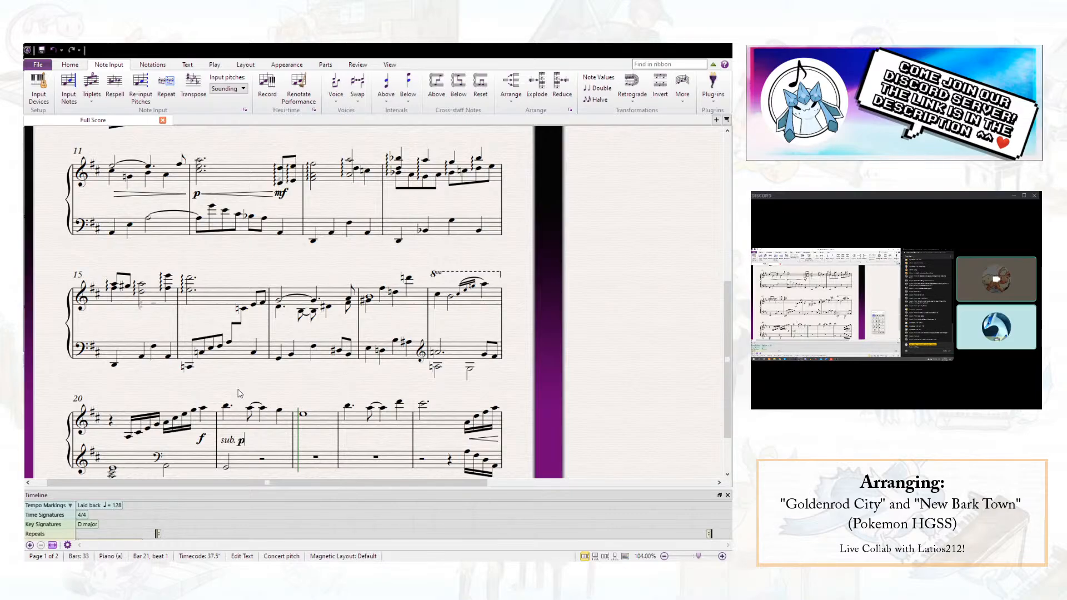
key("Escape")
key("Escape")
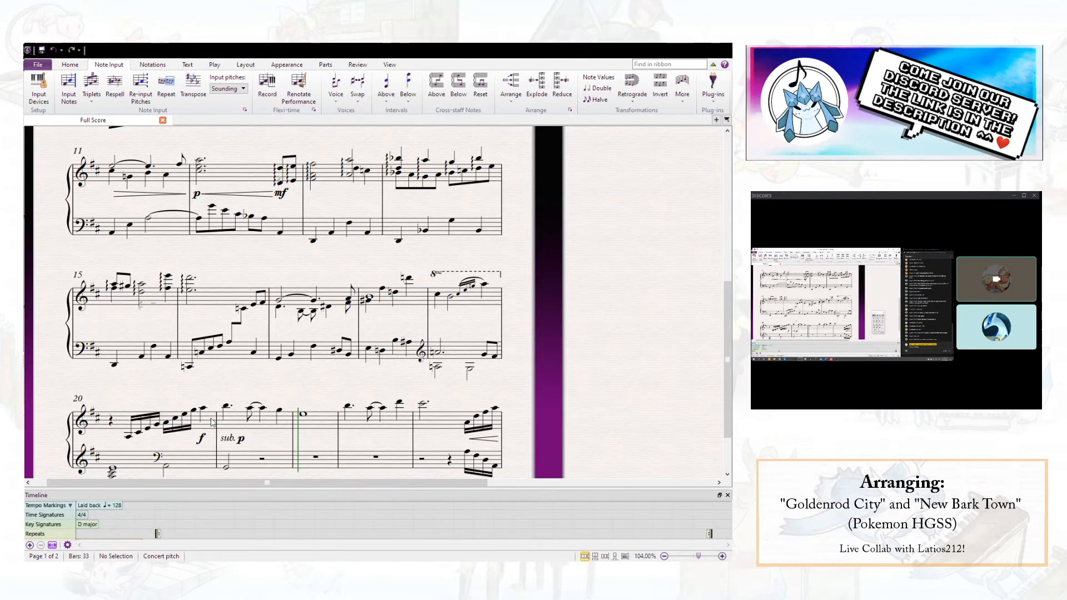
- Add a crescendo hairpin under the right-hand sixteenth-note run in bar 20, leading to the f
scroll(228, 418, "down", 2)
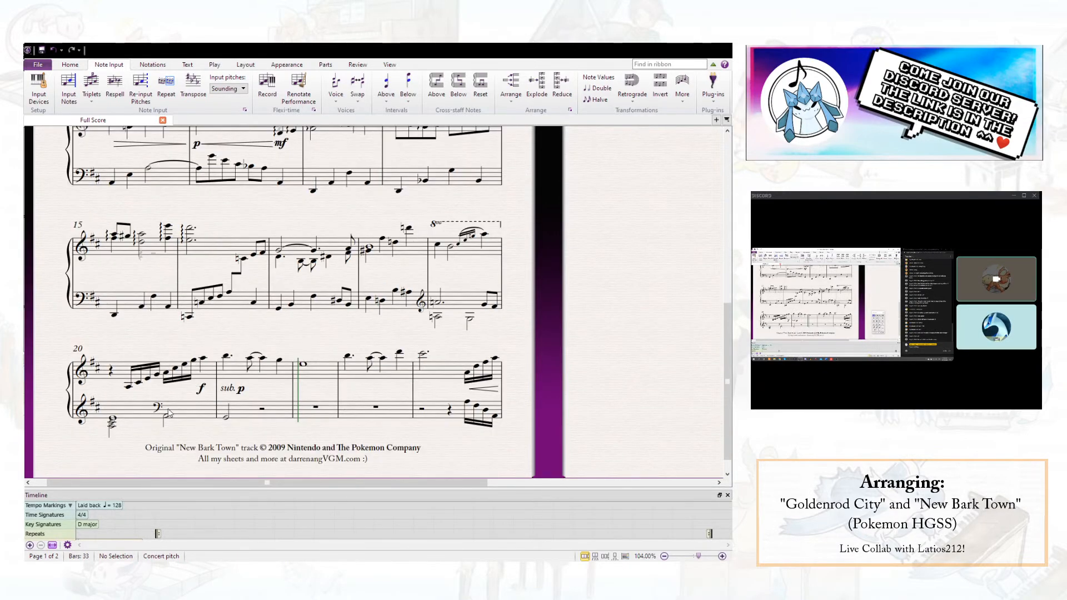
left_click(128, 385)
left_click(192, 363, "shift")
key("h")
key("Escape")
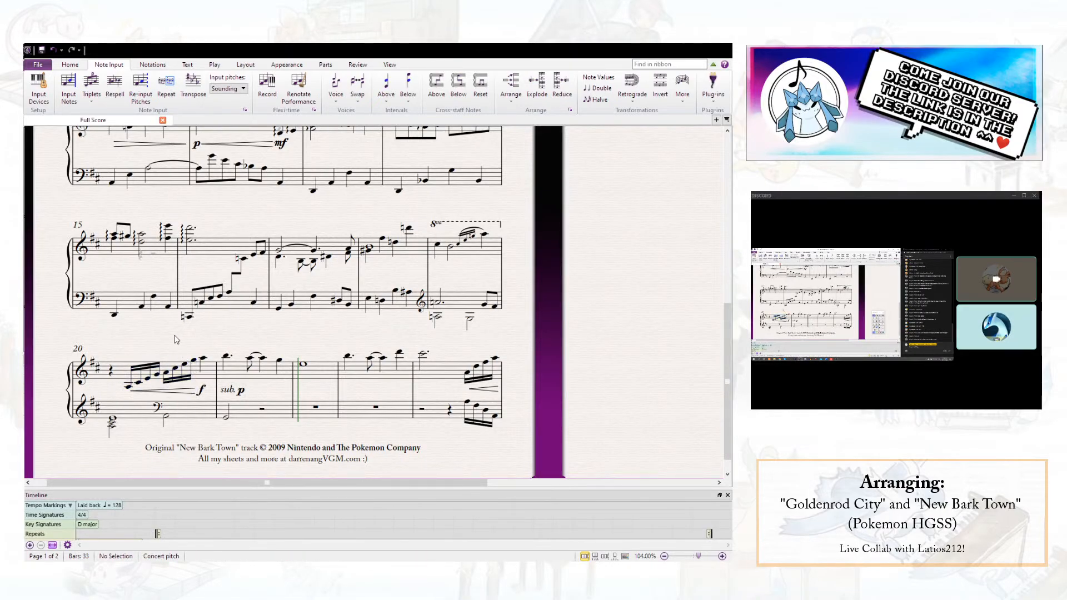
- Merge the left-hand voices of bar 20 into voice 1 as a half-note chord followed by a half-note A2 on beat 3
left_click(182, 415)
key("ctrl+z")
left_click(188, 447)
left_click(113, 418)
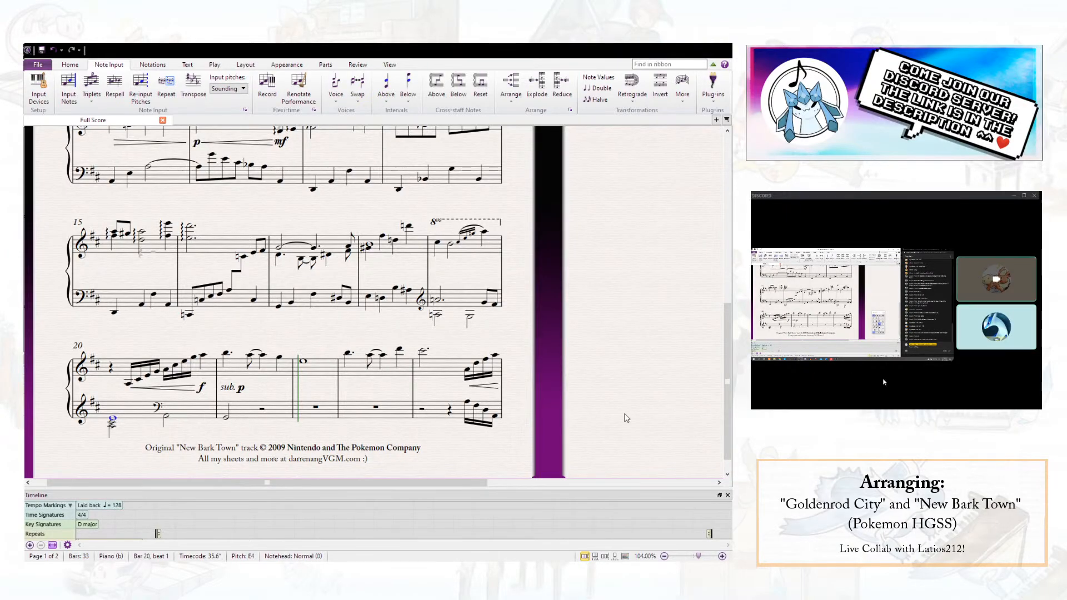
left_click(136, 411)
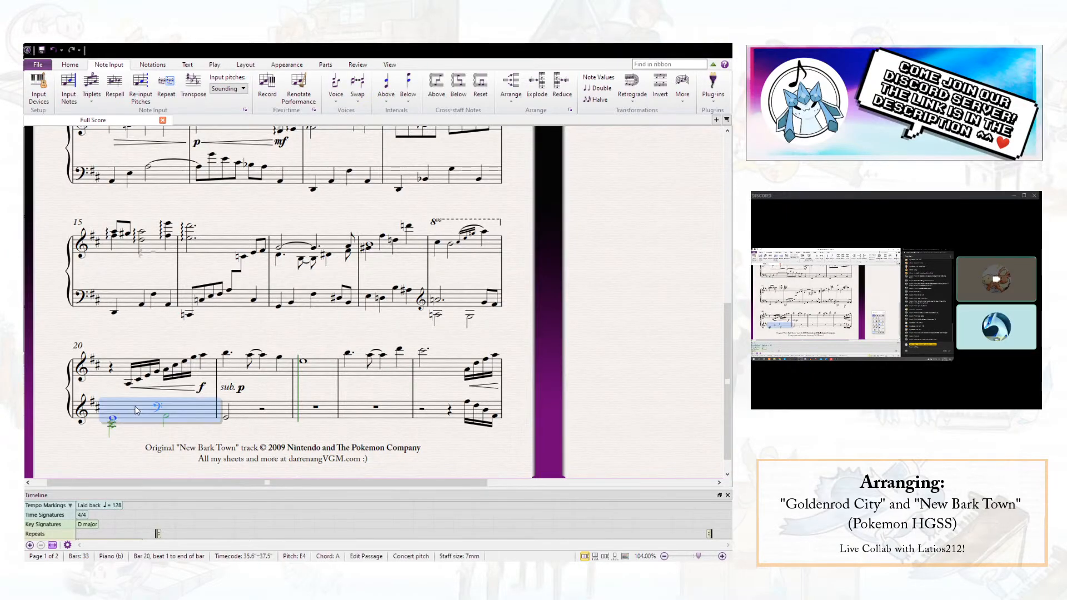
left_click(113, 423)
key("alt+1")
left_click(134, 416)
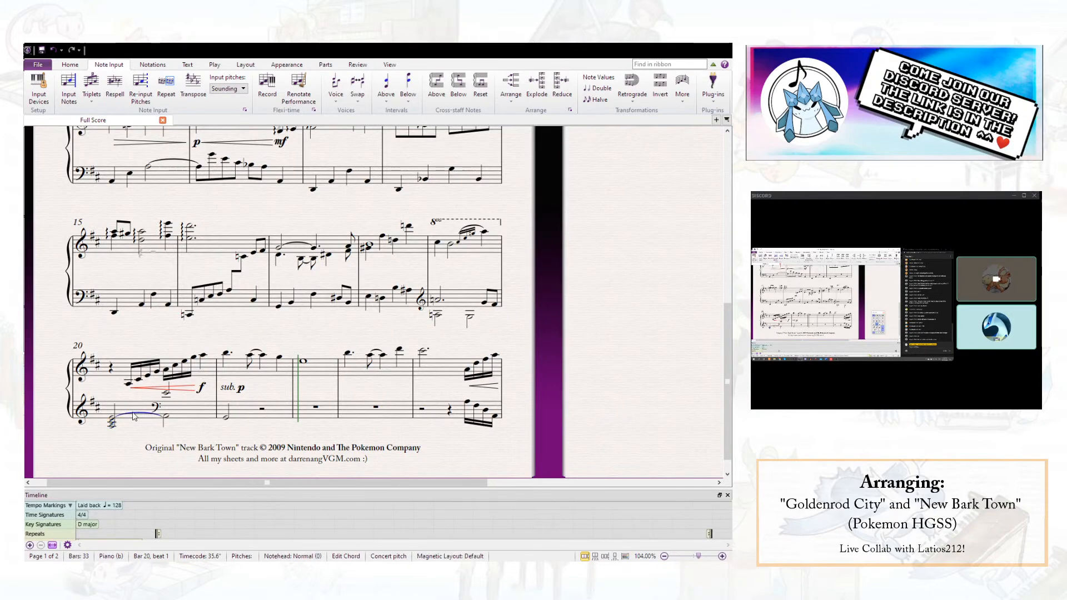
left_click(157, 410)
key("Delete")
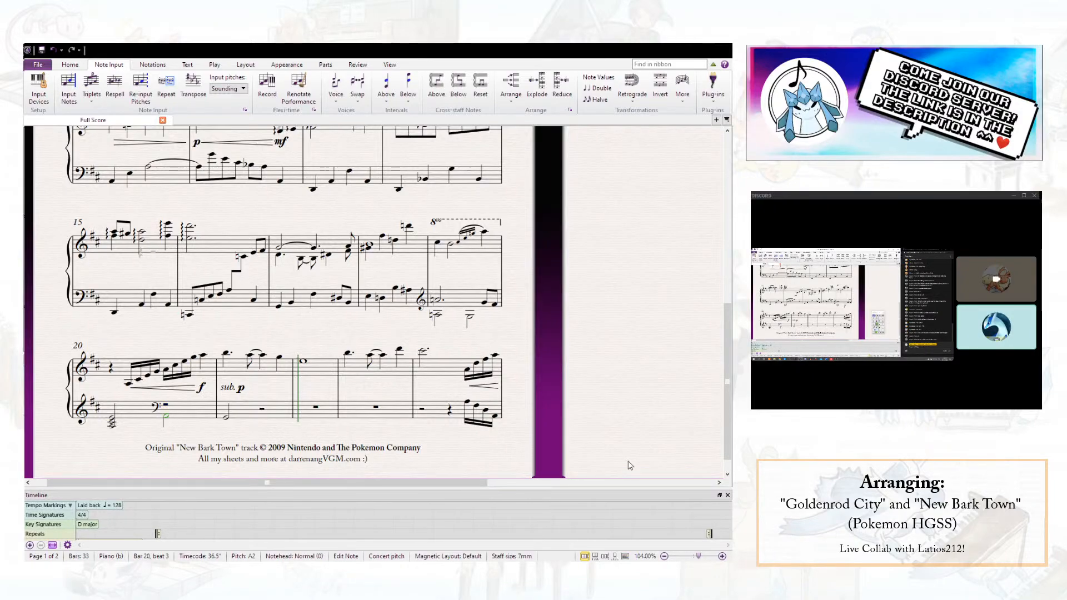
key("a")
key("Escape")
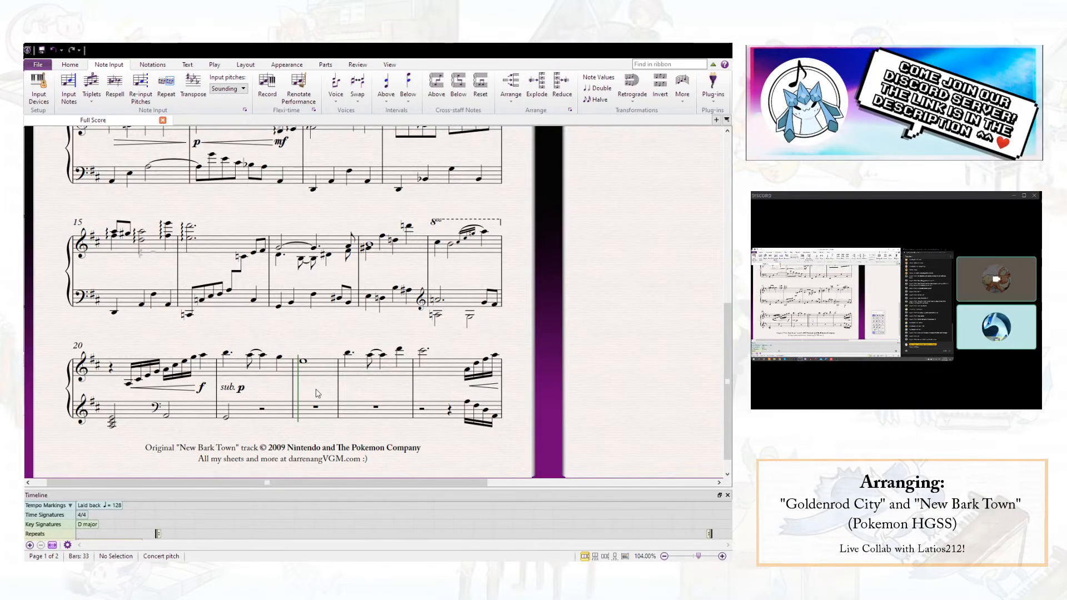
- Save the score and look over the passage from bar 25 on page 2
left_click(42, 50)
left_click_drag(301, 341, 142, 303)
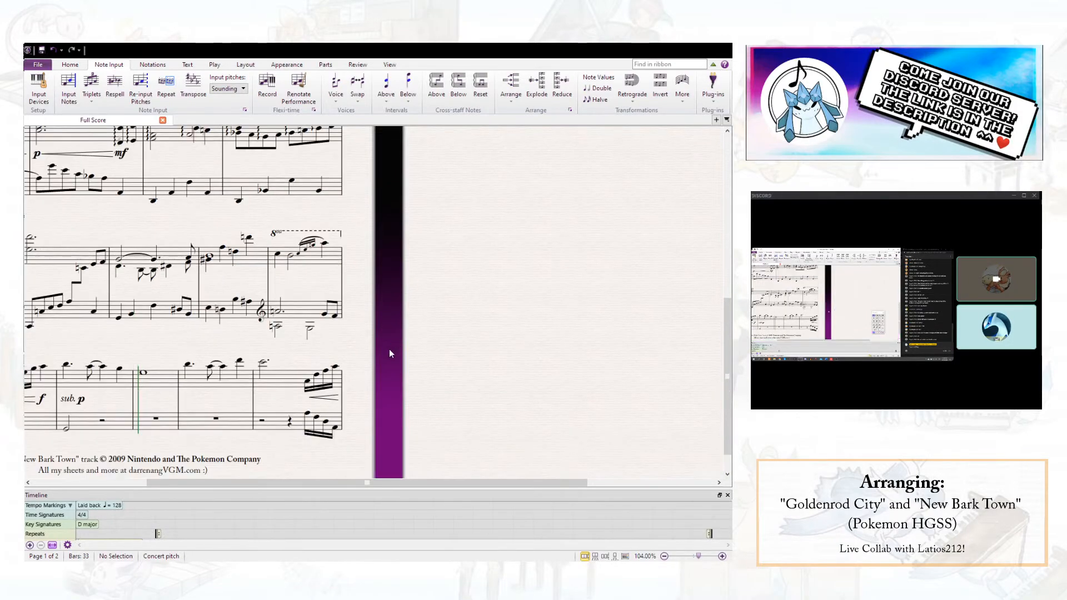
scroll(390, 349, "up", 1)
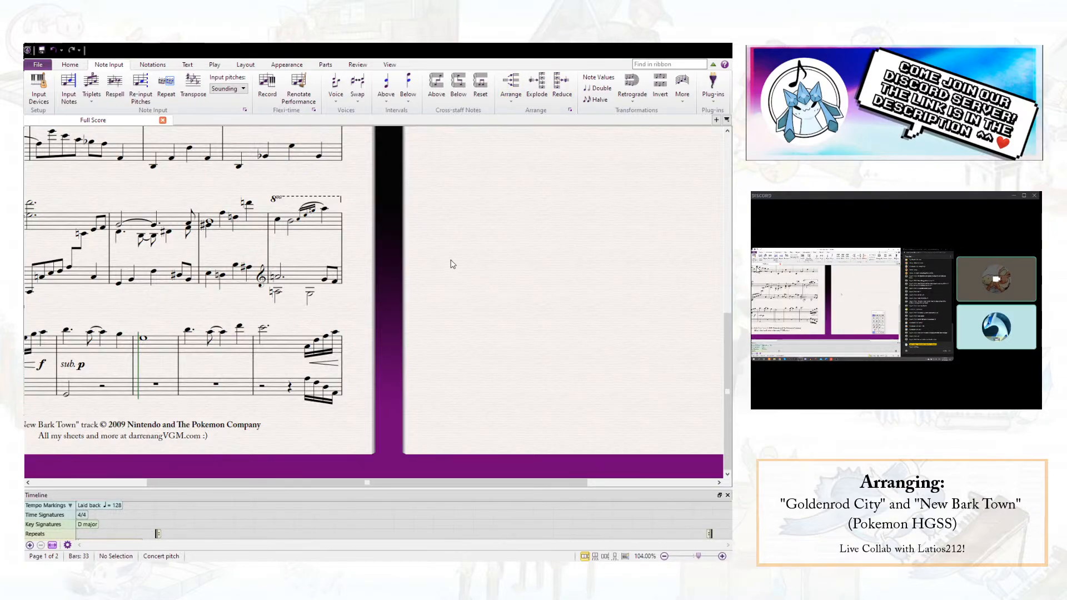
scroll(432, 266, "up", 3)
scroll(432, 266, "up", 3)
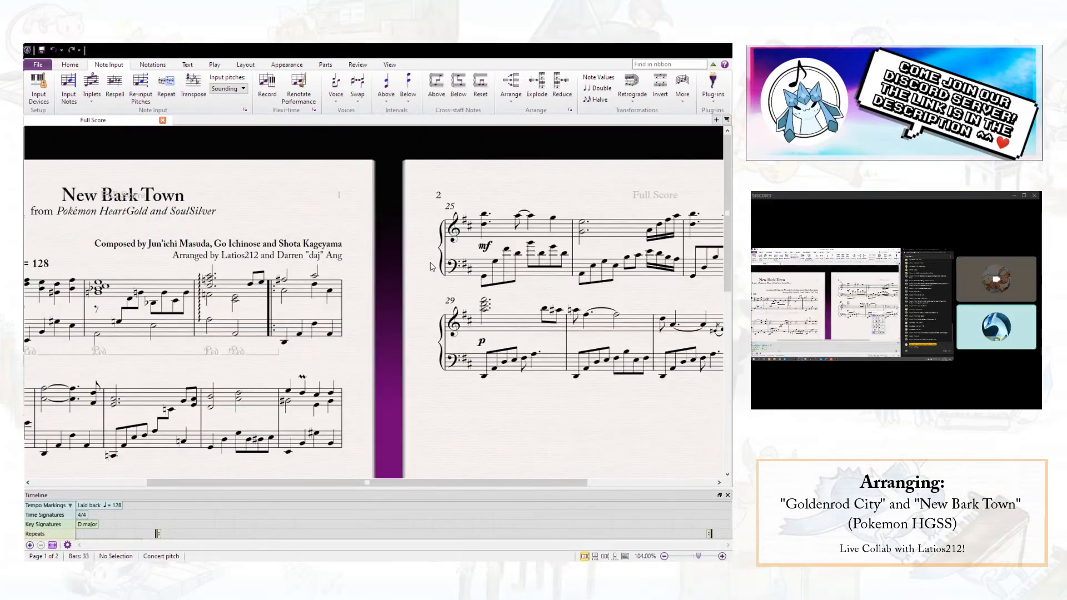
scroll(437, 285, "down", 6)
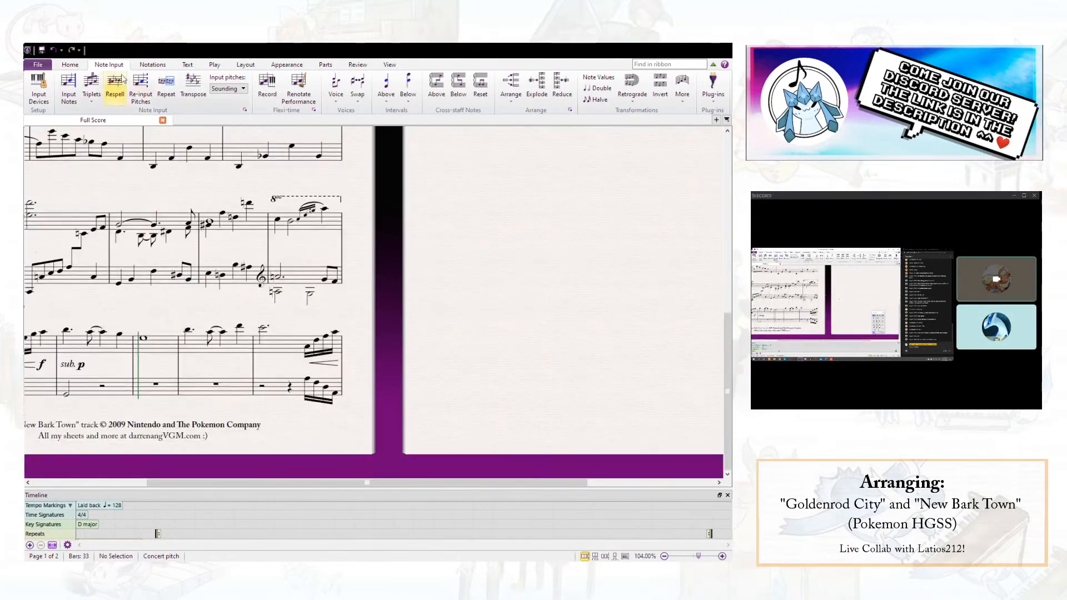
left_click(41, 50)
- Replace the left-hand sixteenth-note run on beat 4 of bar 24 with a single quarter-note A2
scroll(603, 248, "up", 6)
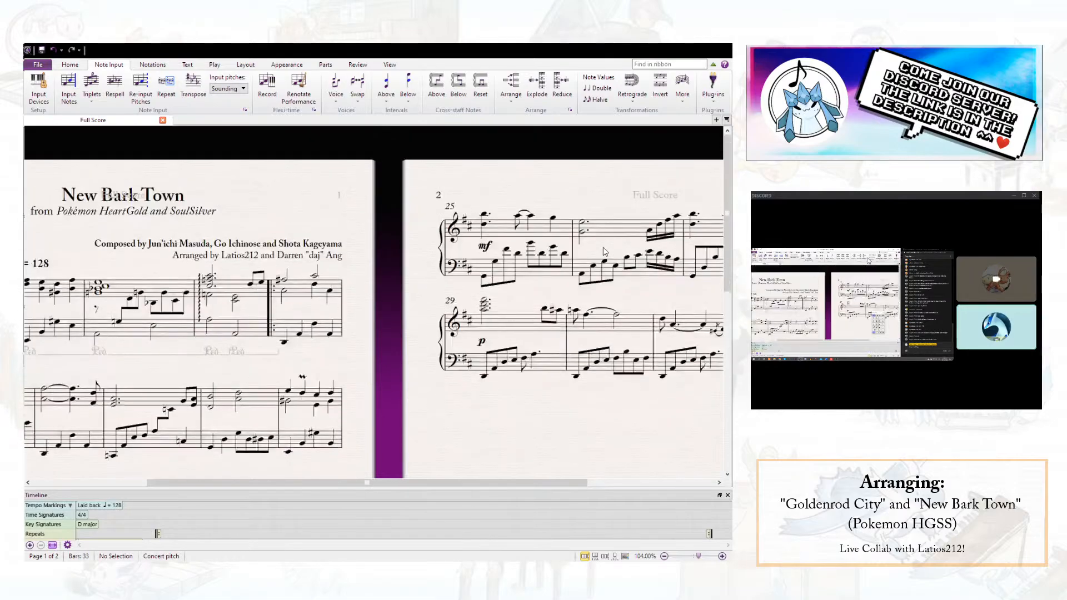
scroll(604, 248, "down", 6)
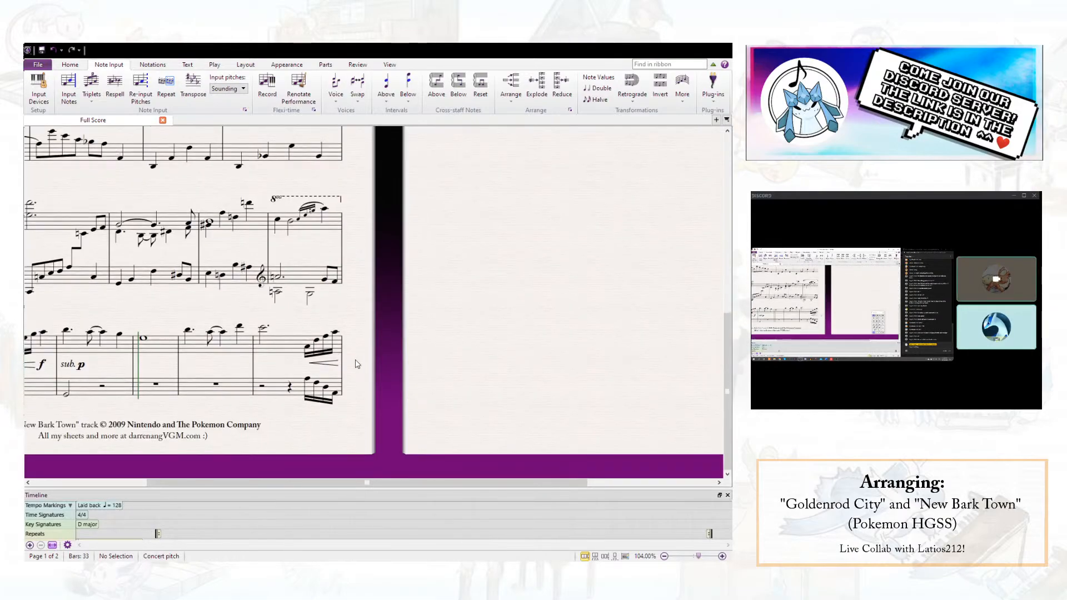
left_click(310, 379)
key("ctrl+Down")
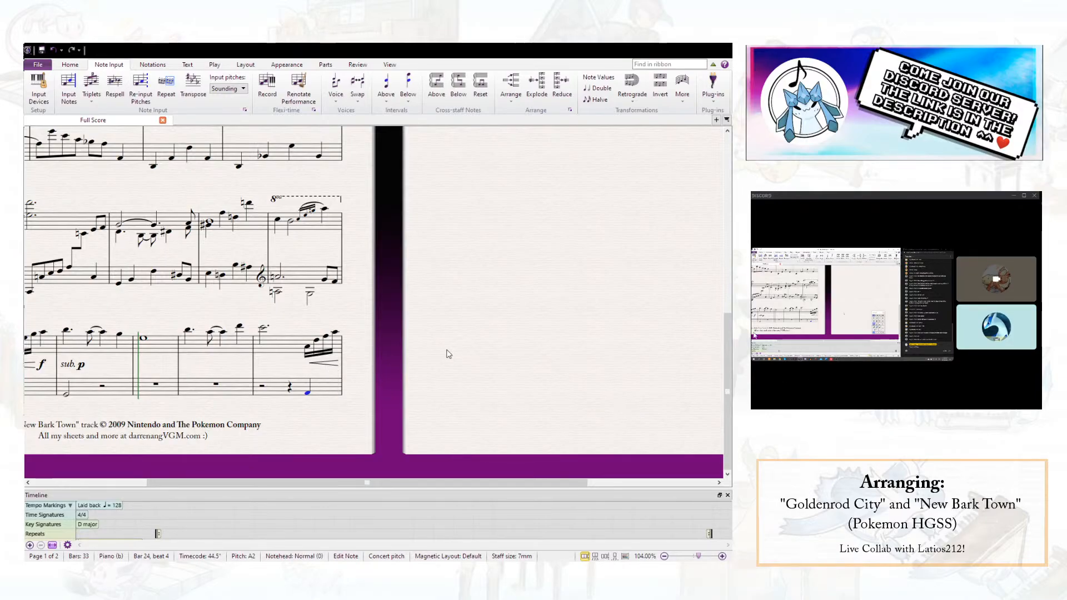
scroll(529, 363, "up", 6)
scroll(527, 364, "down", 4)
left_click(532, 348)
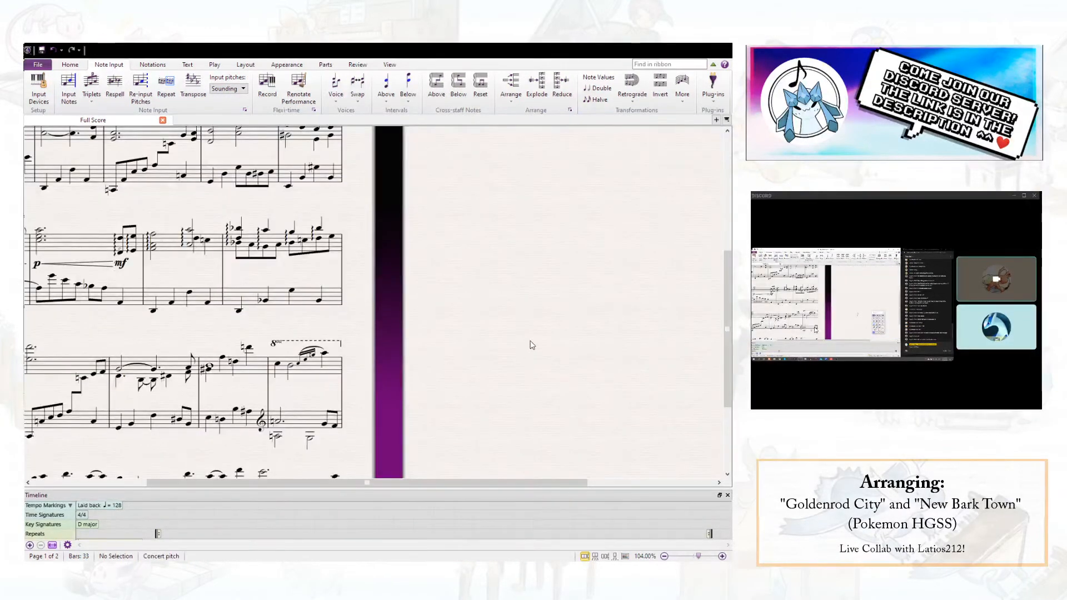
scroll(503, 319, "down", 2)
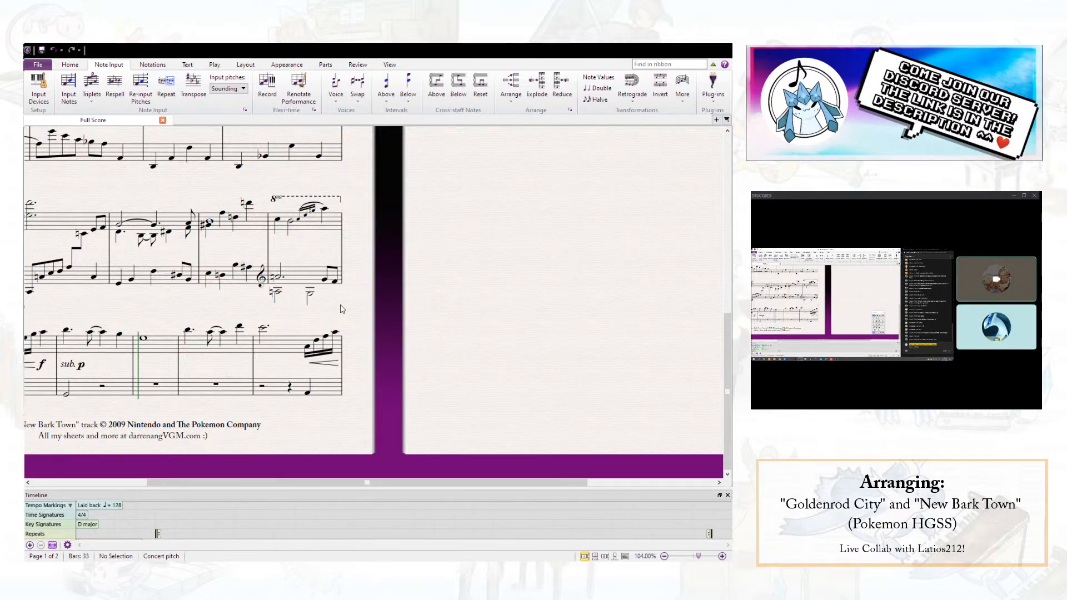
scroll(340, 306, "up", 7)
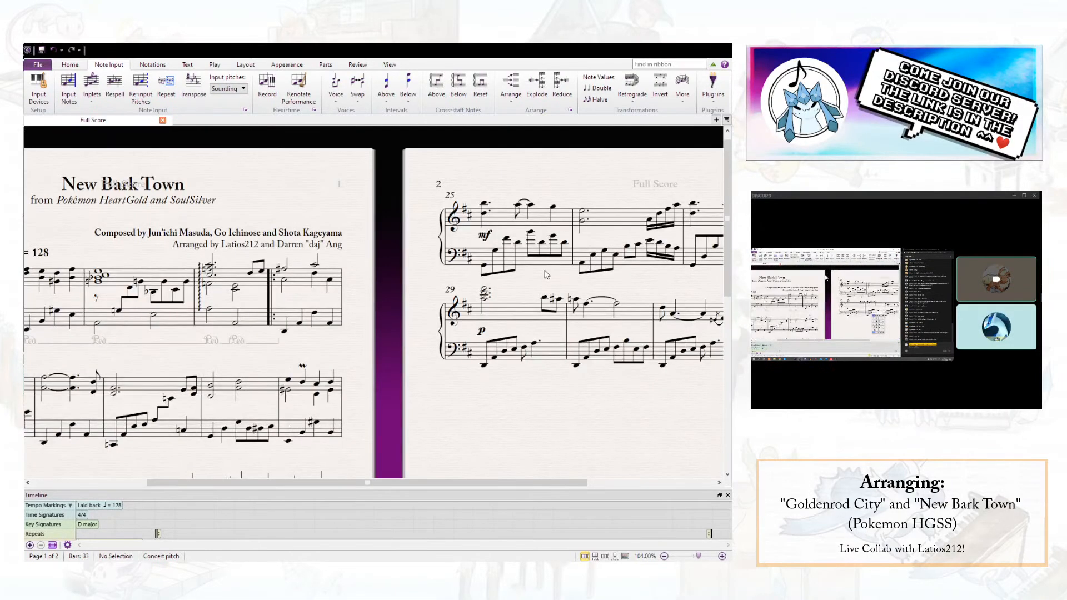
- Look over page 2 and check the left-hand notes on beats 2 to 4 of bar 25
scroll(484, 283, "down", 7)
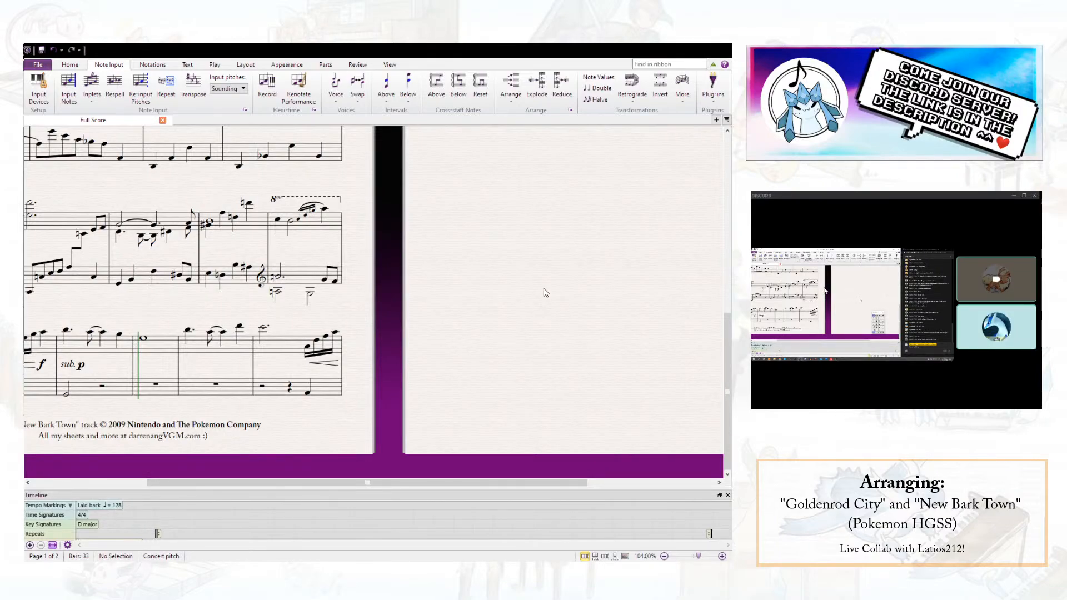
scroll(489, 322, "up", 7)
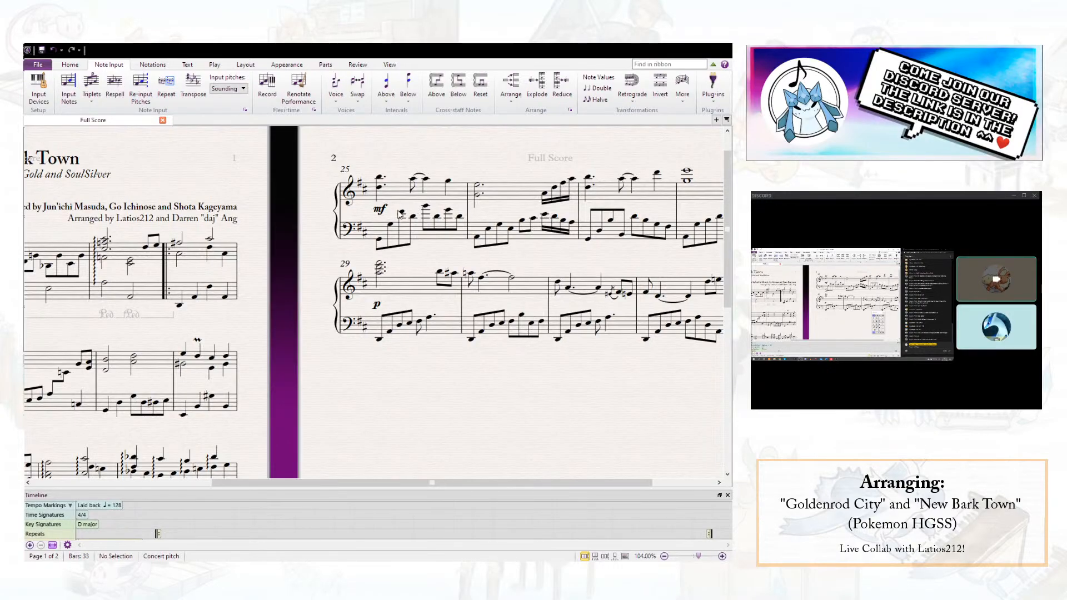
left_click(426, 207)
left_click(448, 212, "ctrl")
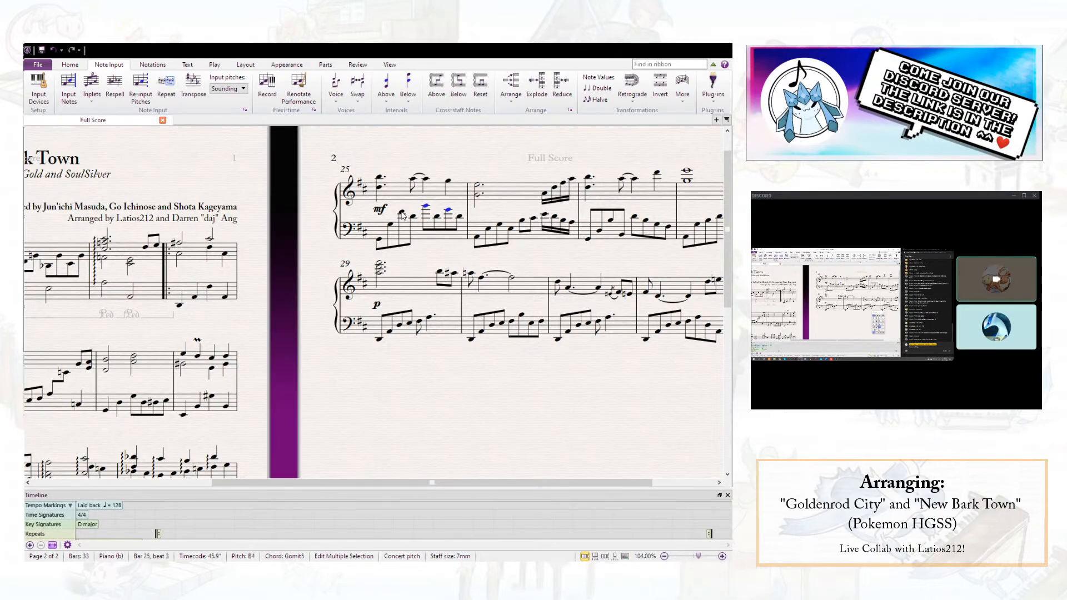
key("Escape")
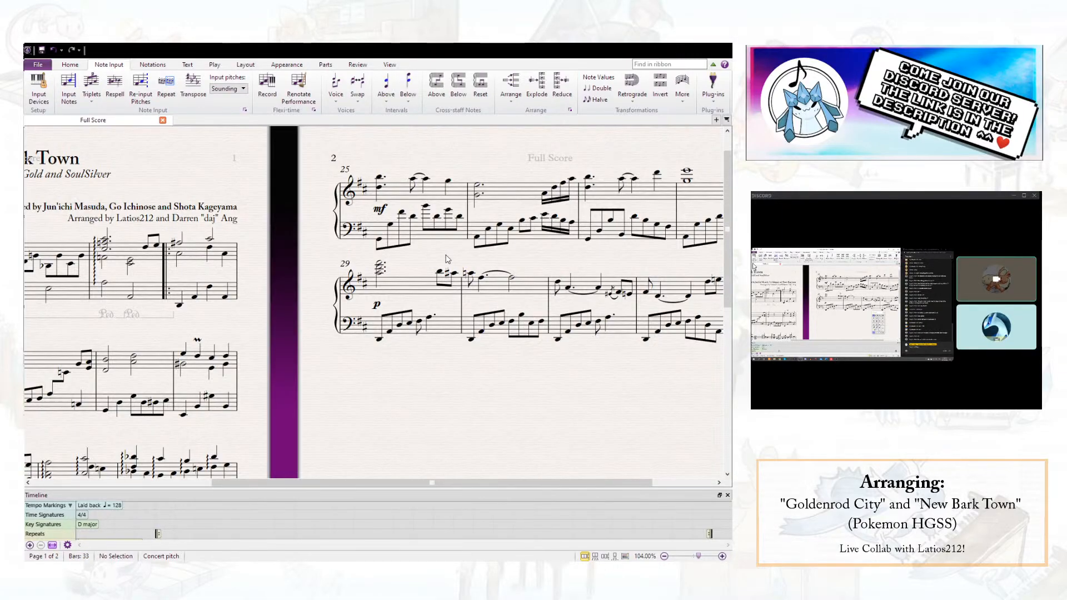
left_click(403, 212)
left_click(427, 206)
left_click(448, 210)
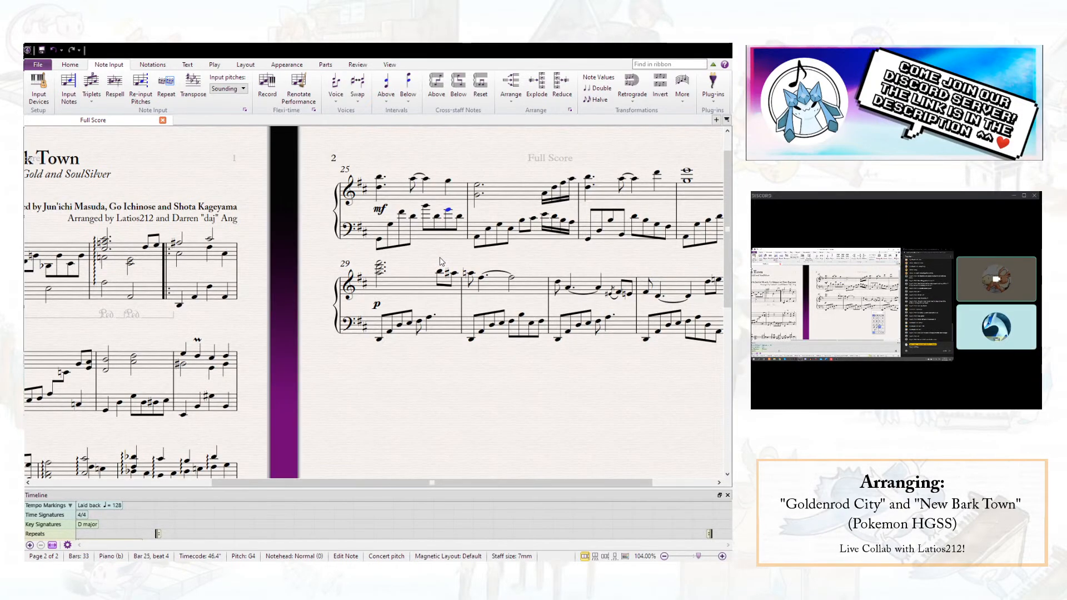
key("Escape")
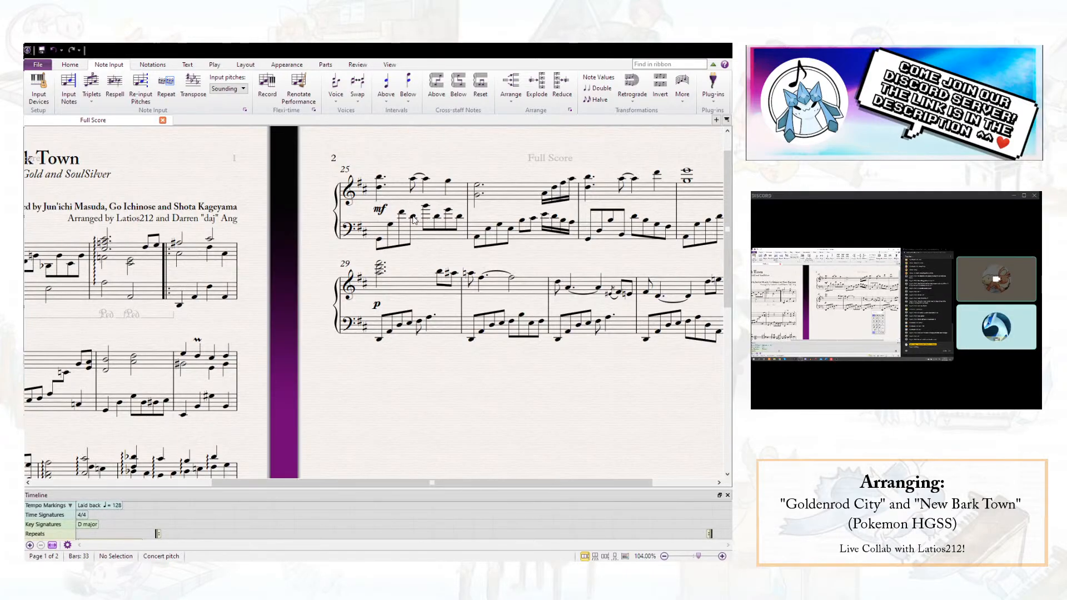
- Try the left-hand eighth notes D, G, B, D, G after the opening G2 of bar 25
left_click(379, 242)
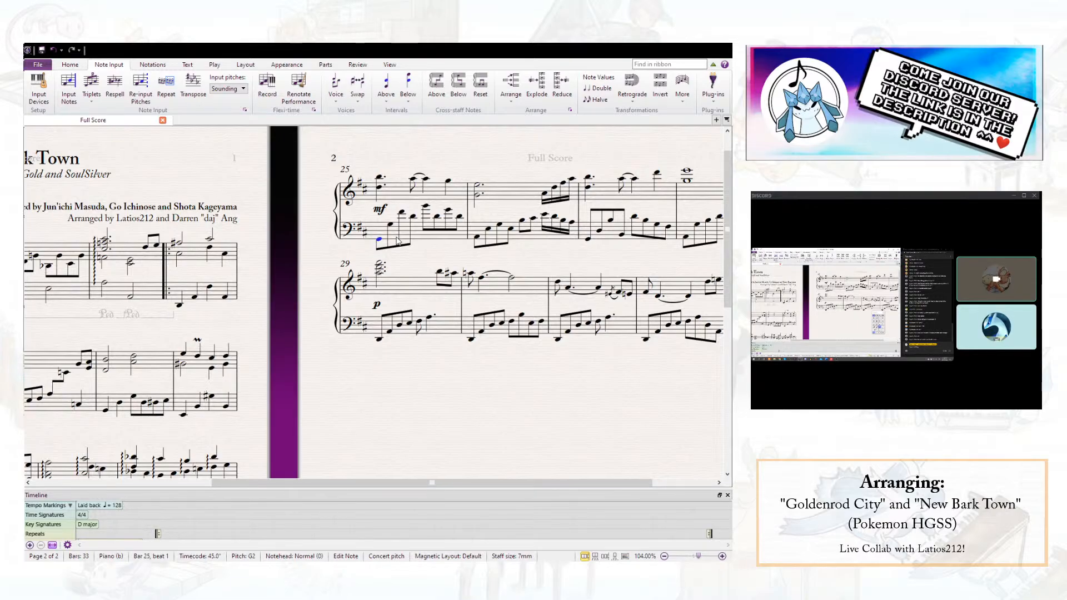
key("n")
key("d")
key("g")
key("b")
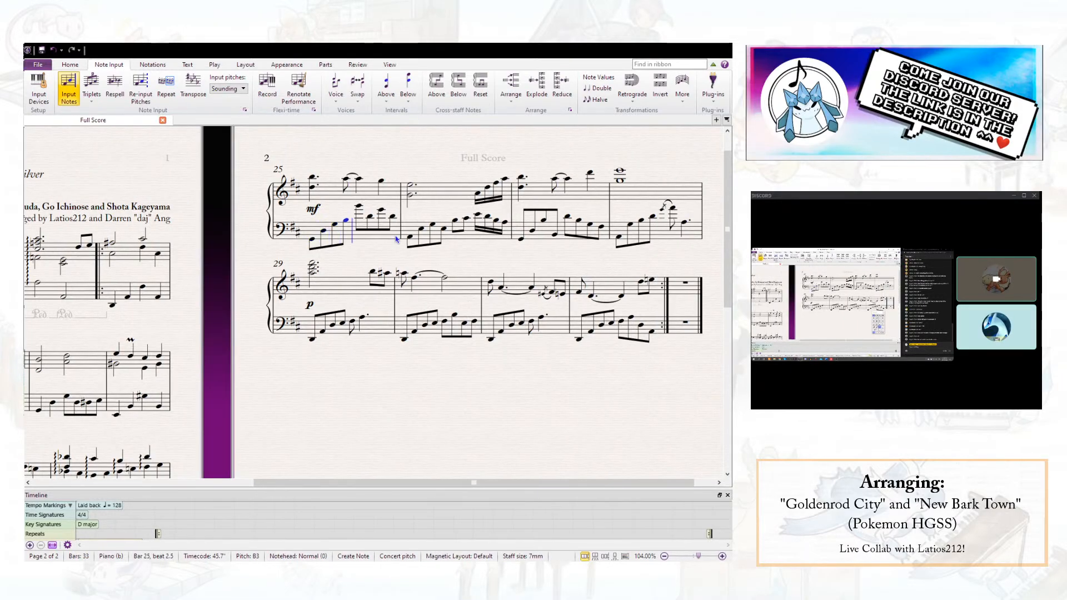
key("d")
key("g")
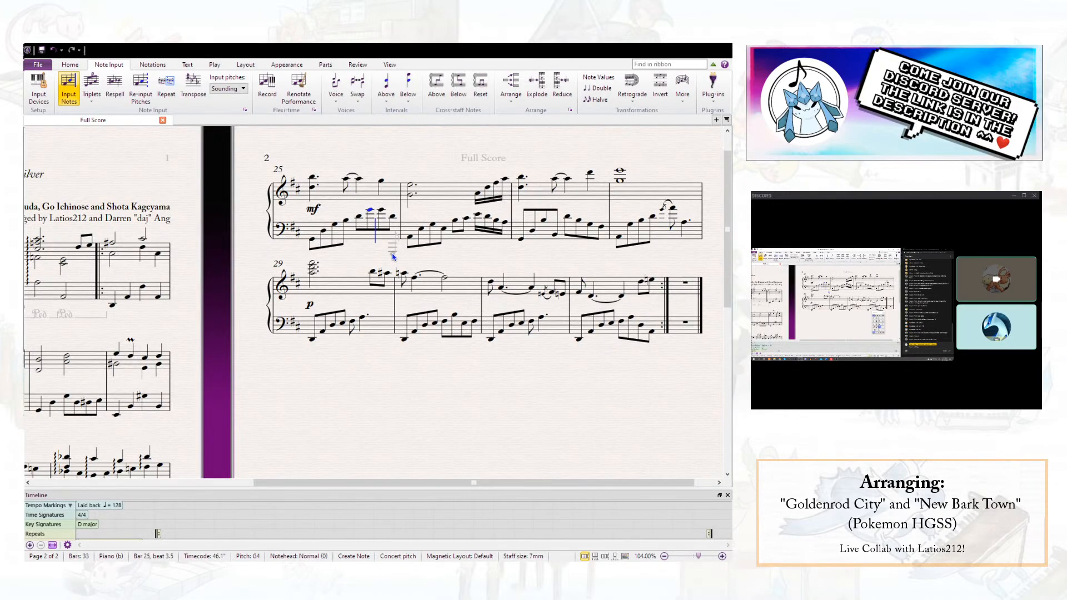
key("ctrl+z")
key("ctrl+z")
key("ctrl+z")
key("ctrl+z")
key("ctrl+z")
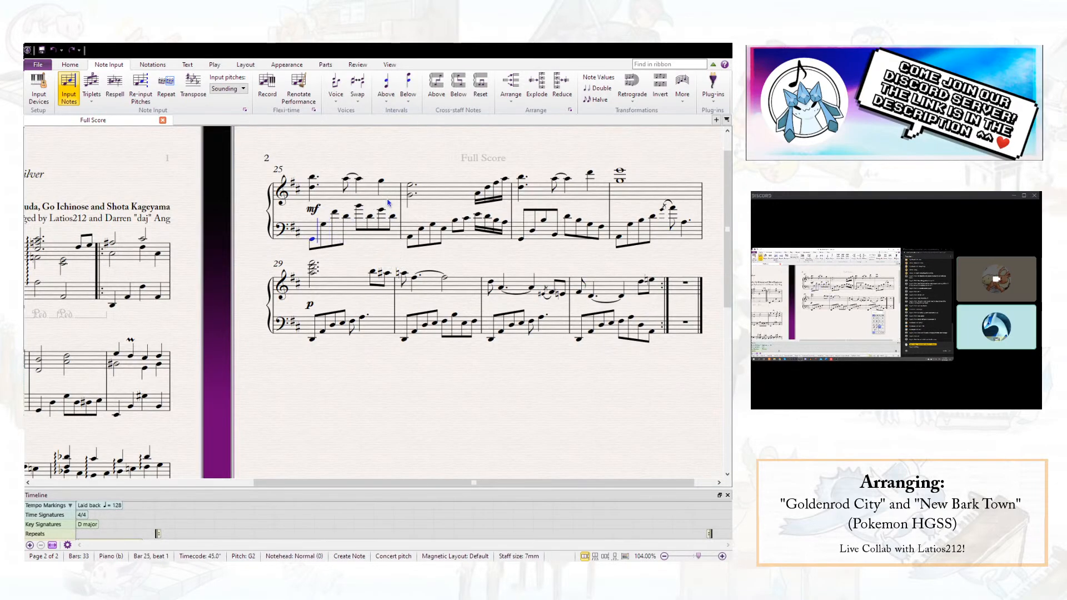
key("Escape")
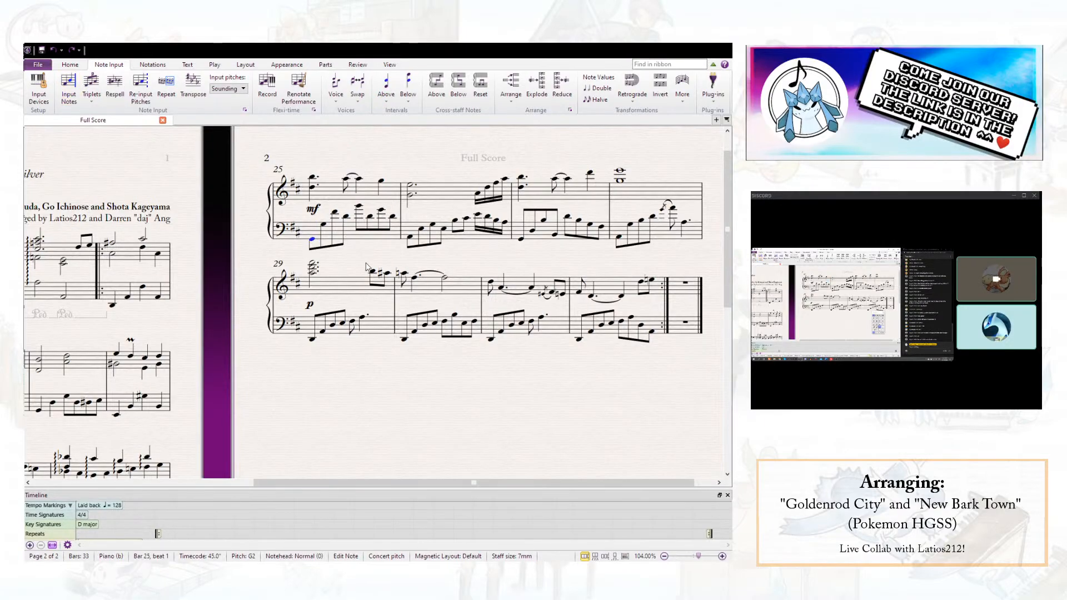
key("Escape")
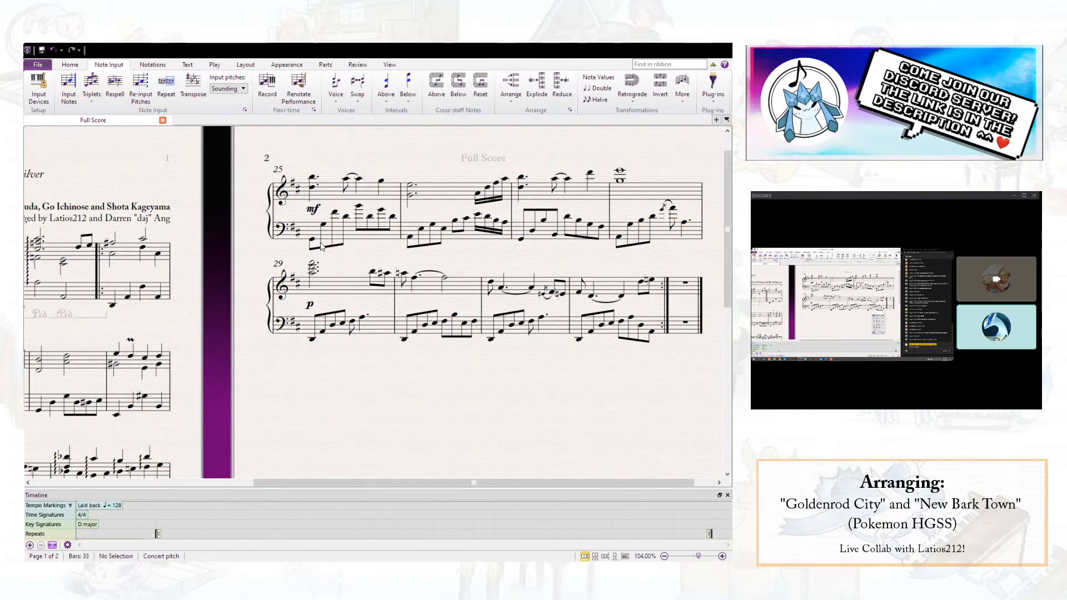
- Move the D5 of the right-hand chord on beat 1 of bar 25 into voice 2
left_click(312, 187)
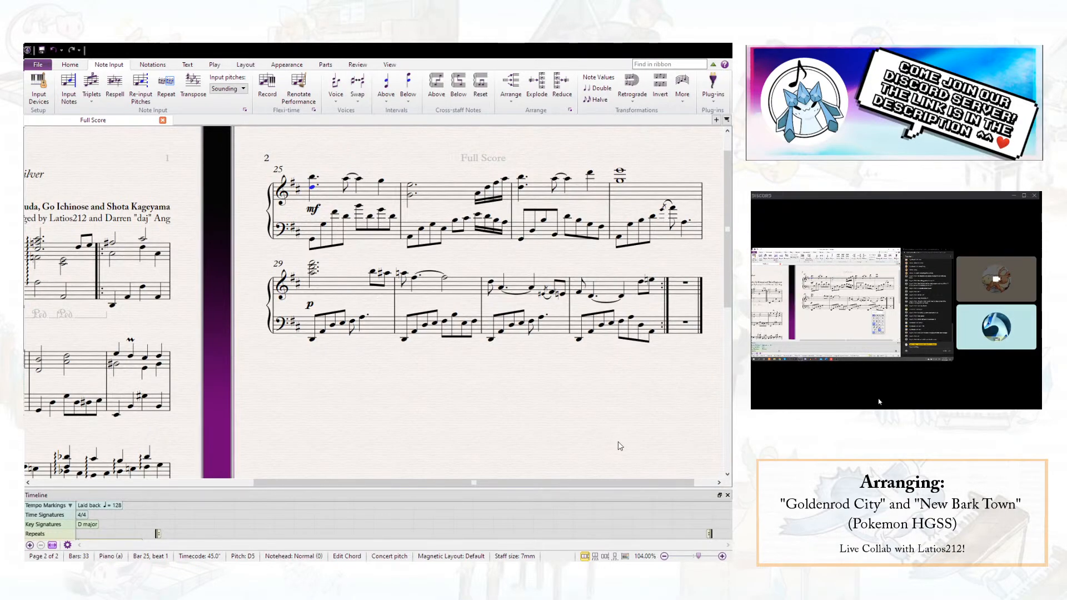
key("alt+2")
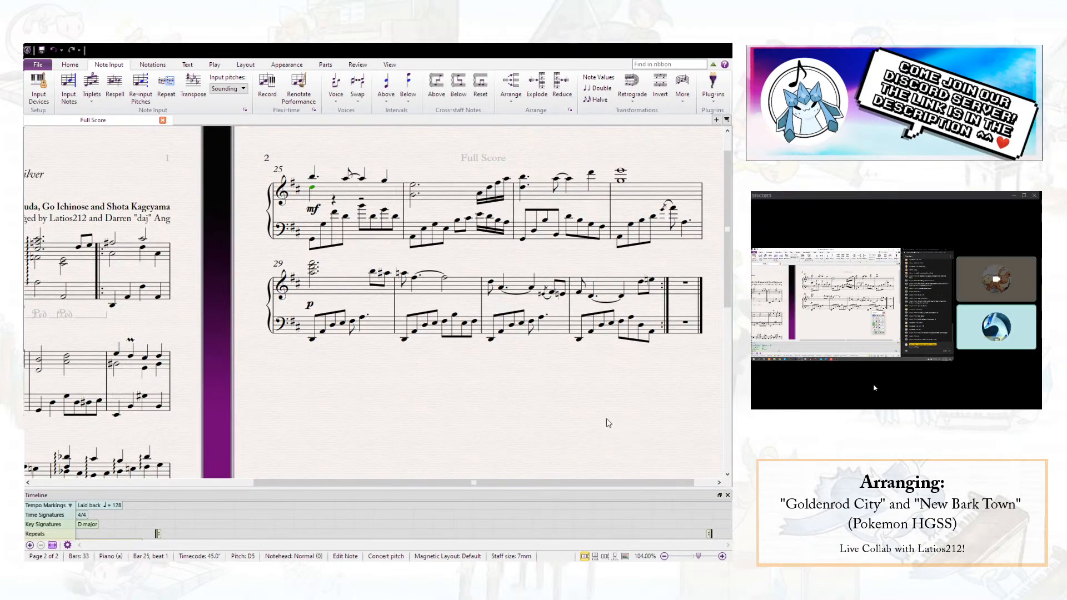
key("Right")
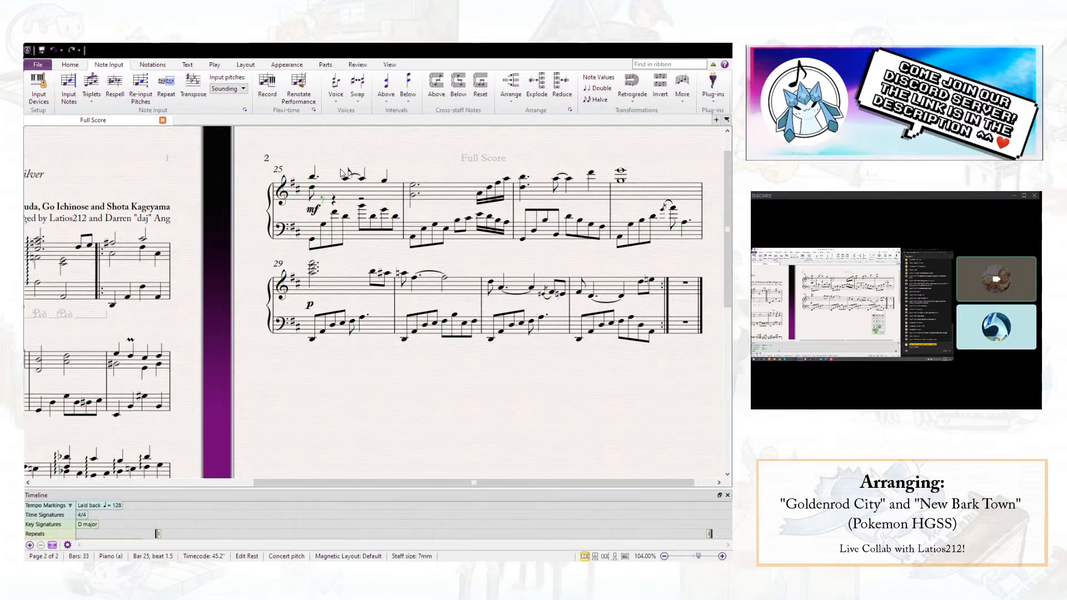
- Fill the rest of voice 2 in the right hand of bar 25 with eighth notes B, F♯, D, B, D, B, G
key("a")
key("ctrl+z")
key("b")
key("f")
key("d")
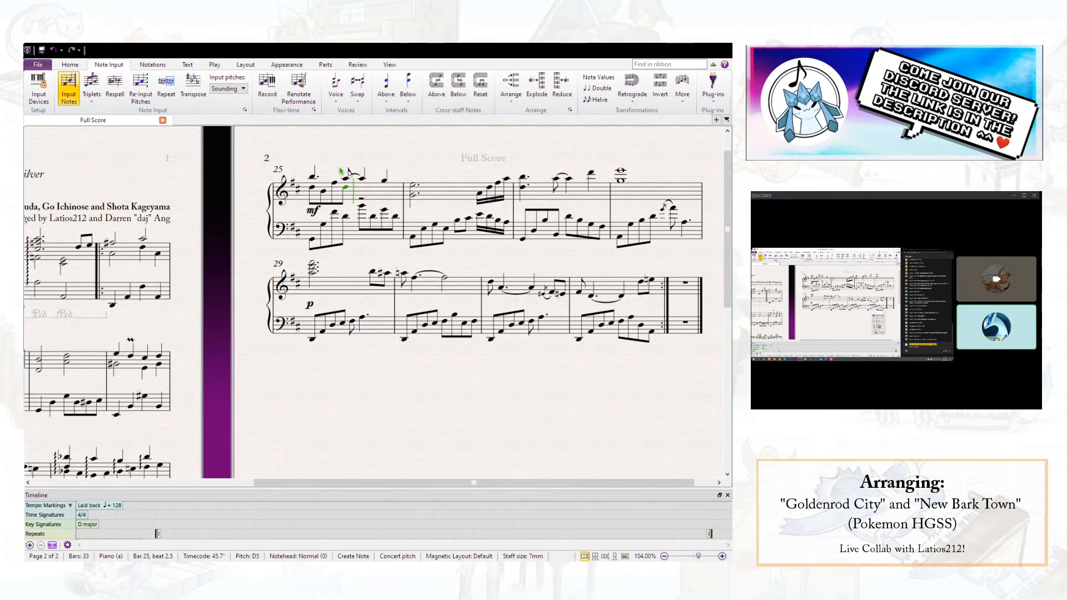
key("b")
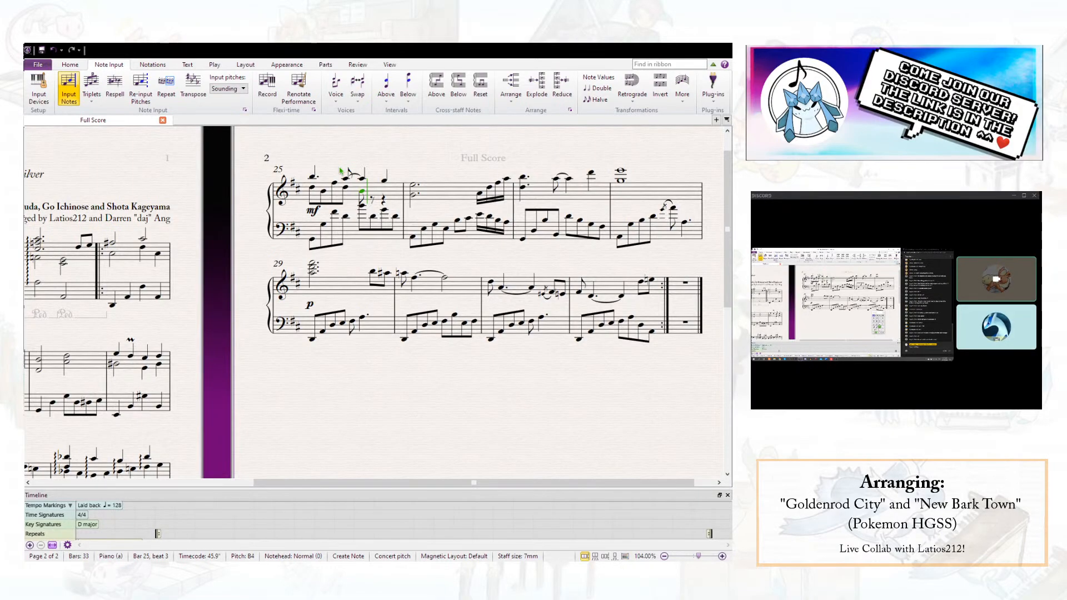
key("d")
key("b")
key("g")
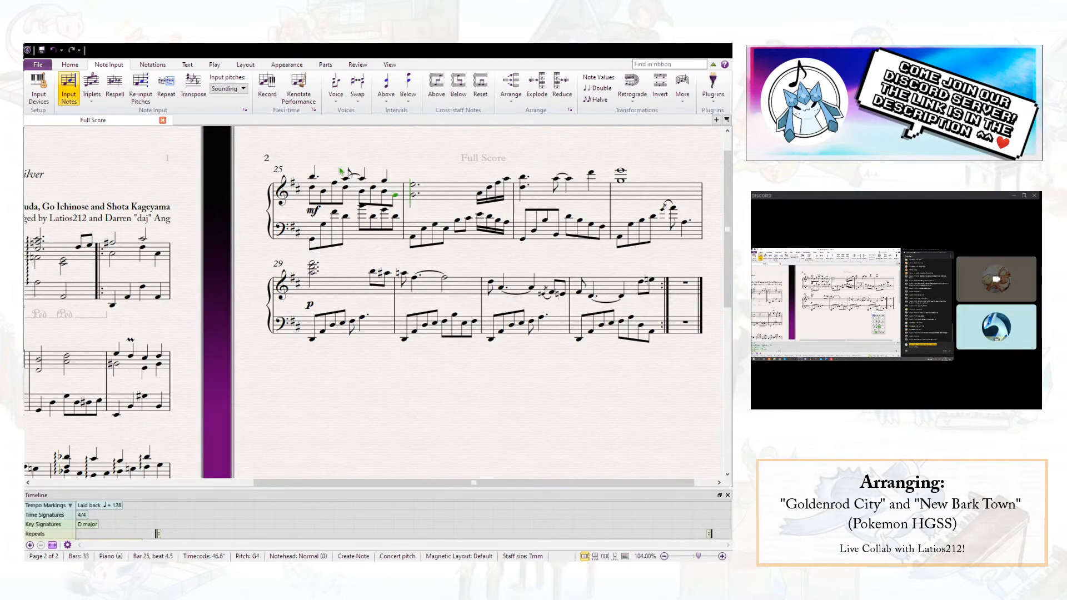
- Enter an eighth-note A4 in voice 2 on beat 1 of bar 26 and delete the lower note of the voice 1 chord
key("a")
key("Escape")
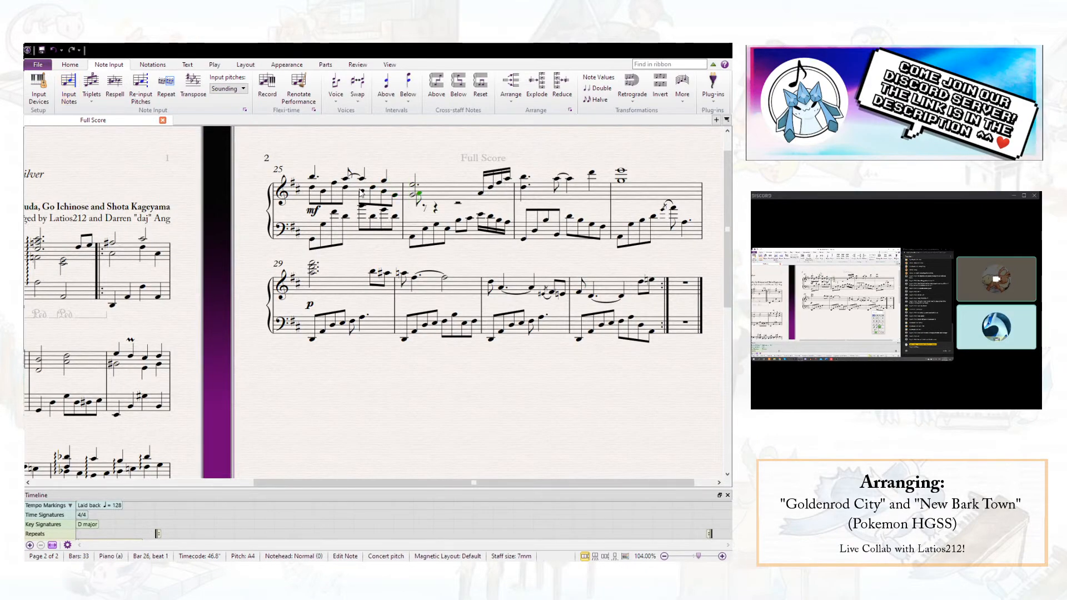
left_click(412, 196)
key("Delete")
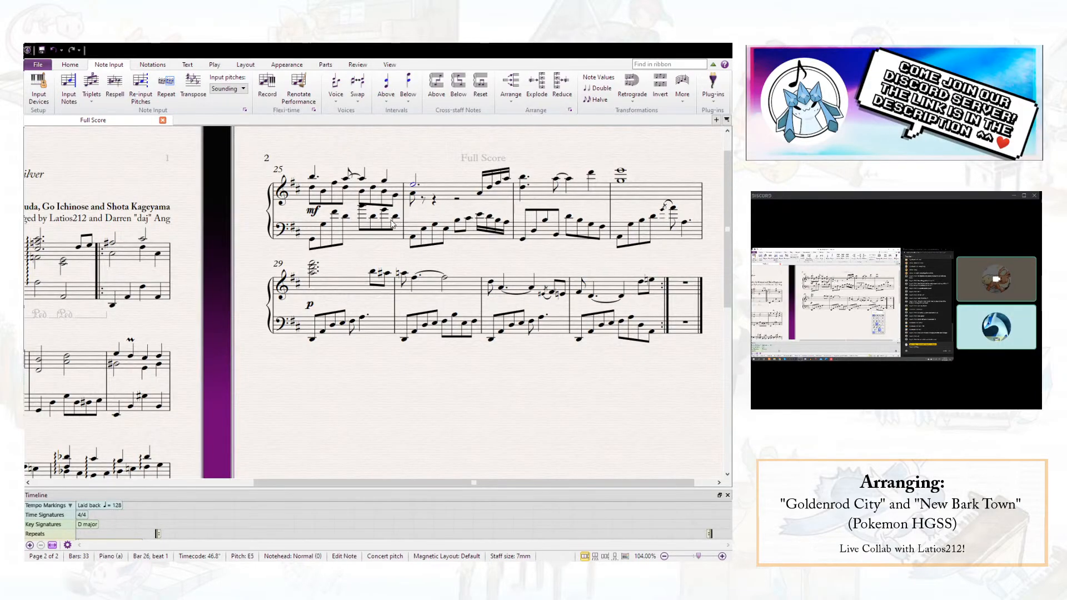
- Move the bass staff of the bar 25 to 28 system slightly down
left_click_drag(350, 233, 351, 240)
key("Escape")
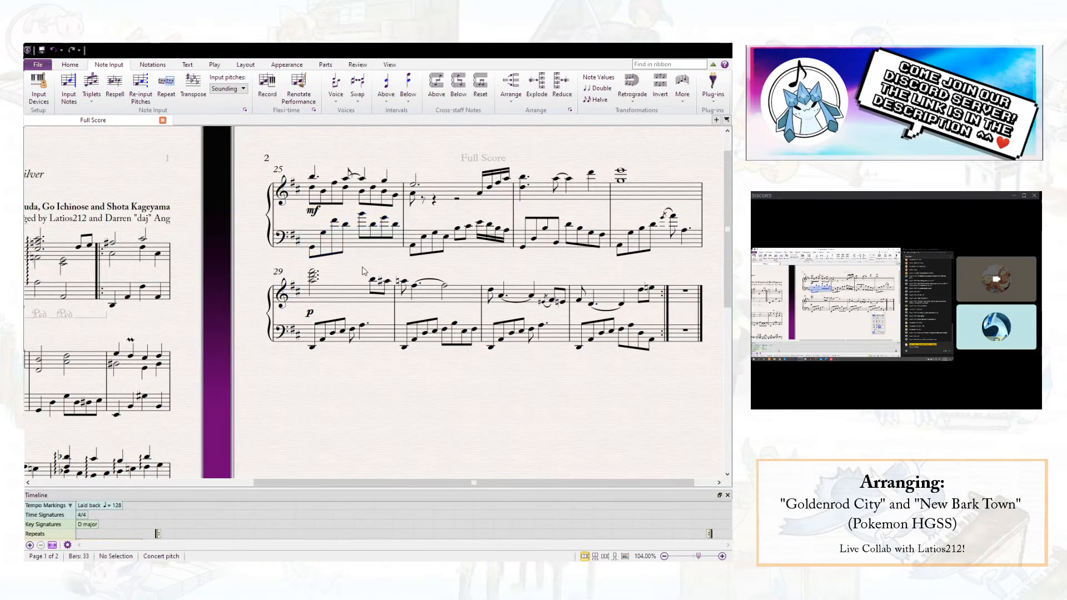
- Replace the left-hand eighth notes of bar 25 with a whole-note G2 and play the bar back
left_click(313, 252)
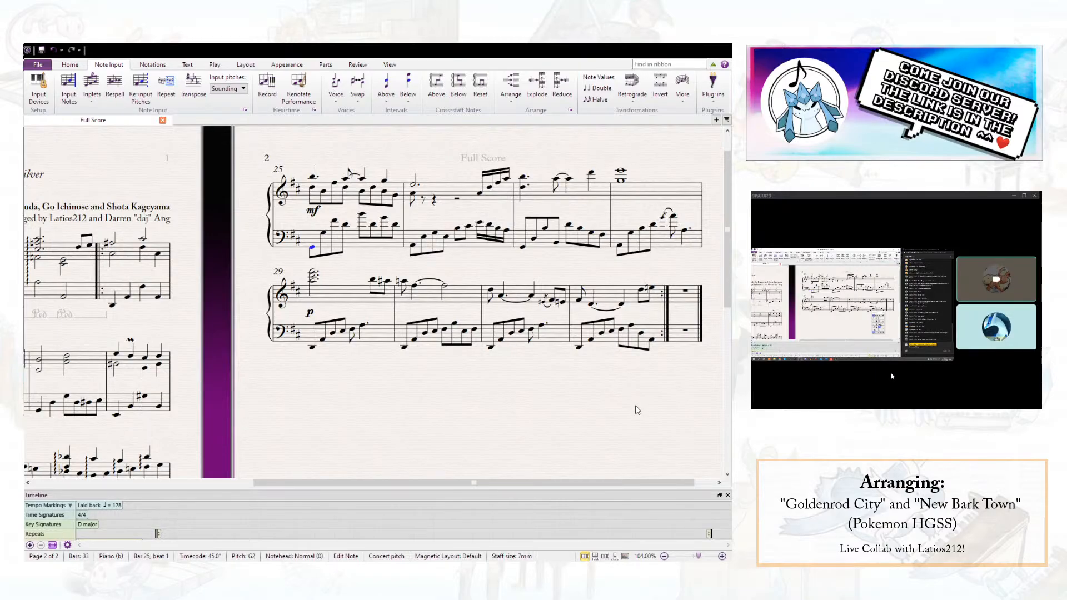
key("7")
key("p")
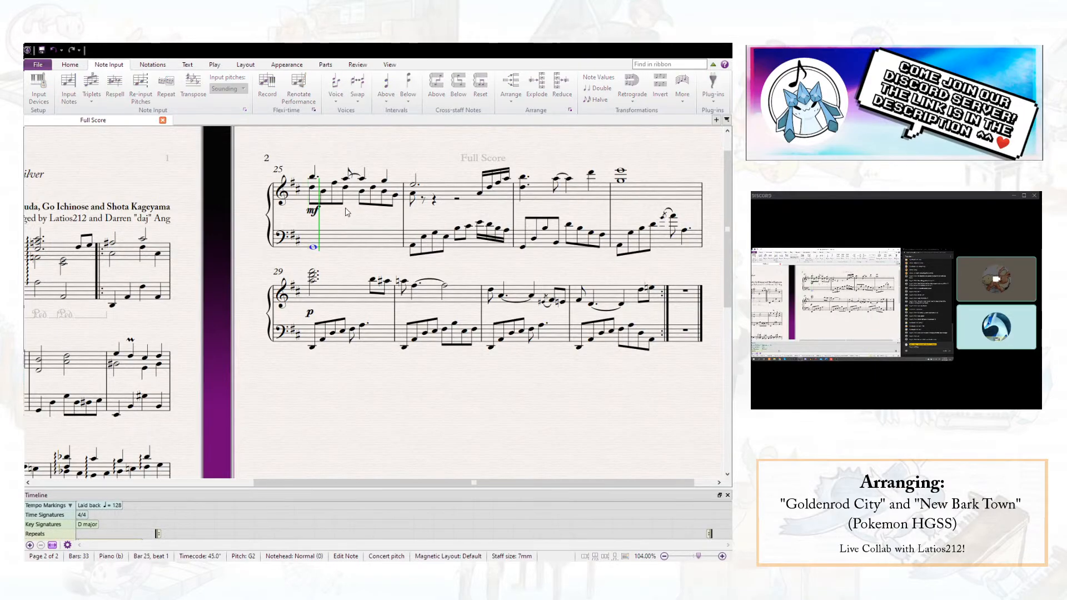
key("space")
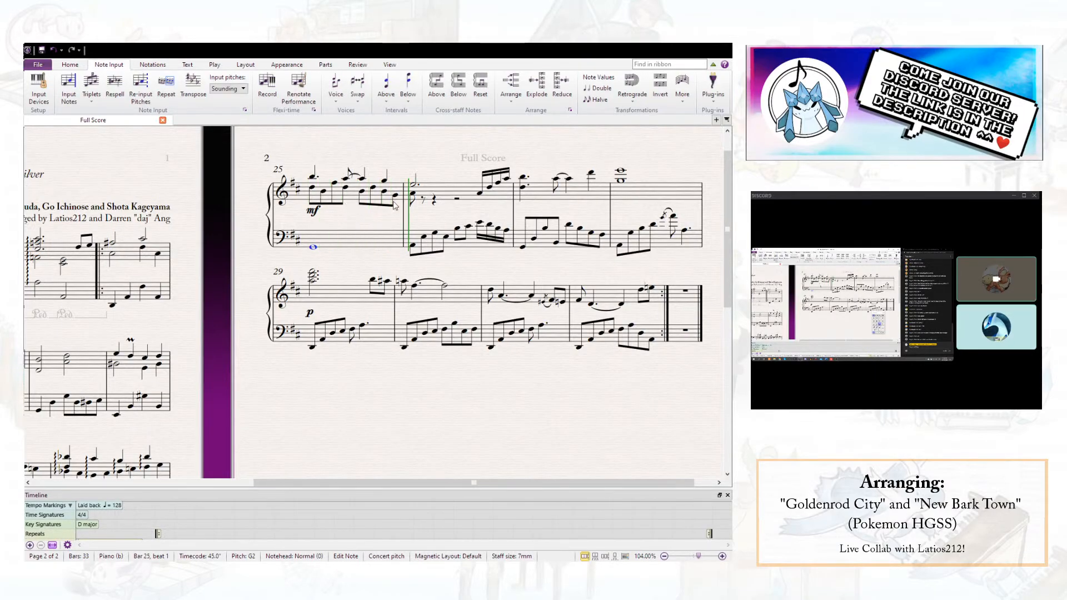
- Add an mp dynamic for the voice 2 line at the start of bar 25 and play back from its D5
left_click(312, 189)
key("ctrl+e")
key("ctrl+m")
key("ctrl+p")
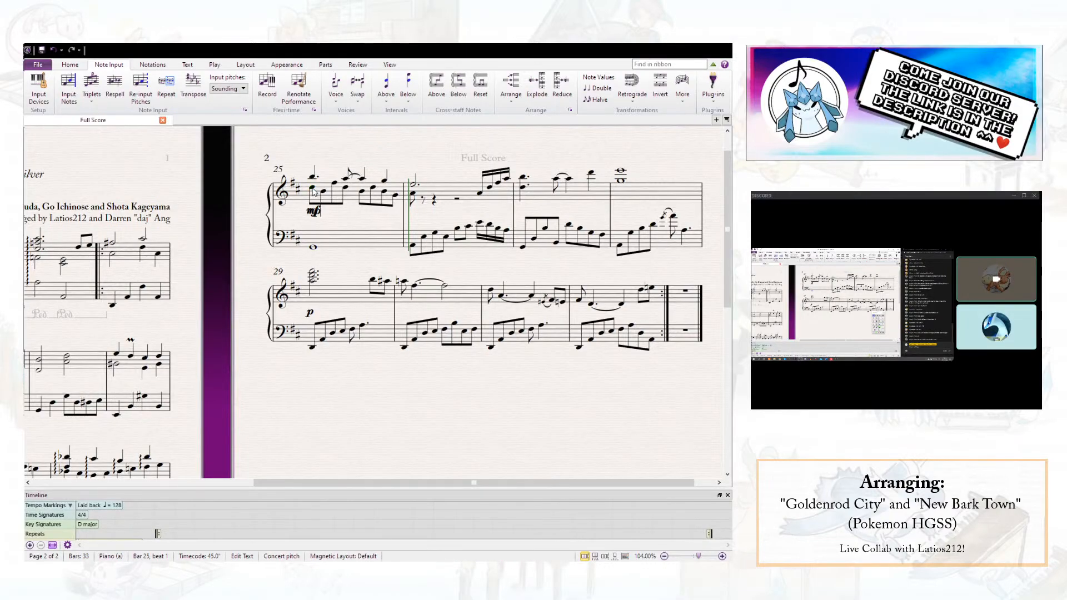
left_click(345, 224)
left_click(320, 214)
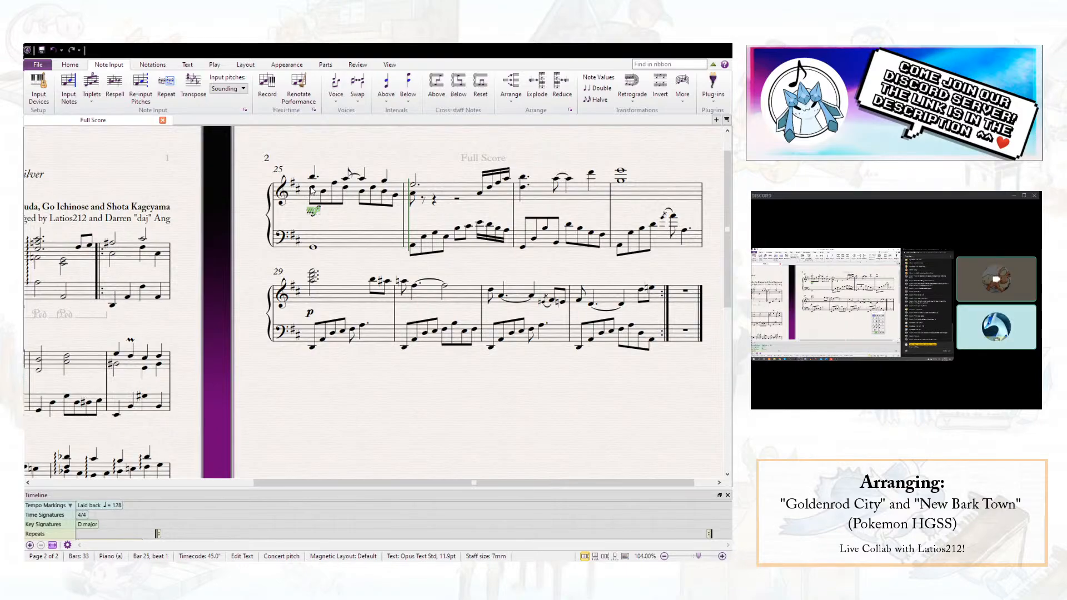
left_click(313, 188)
key("p")
key("Escape")
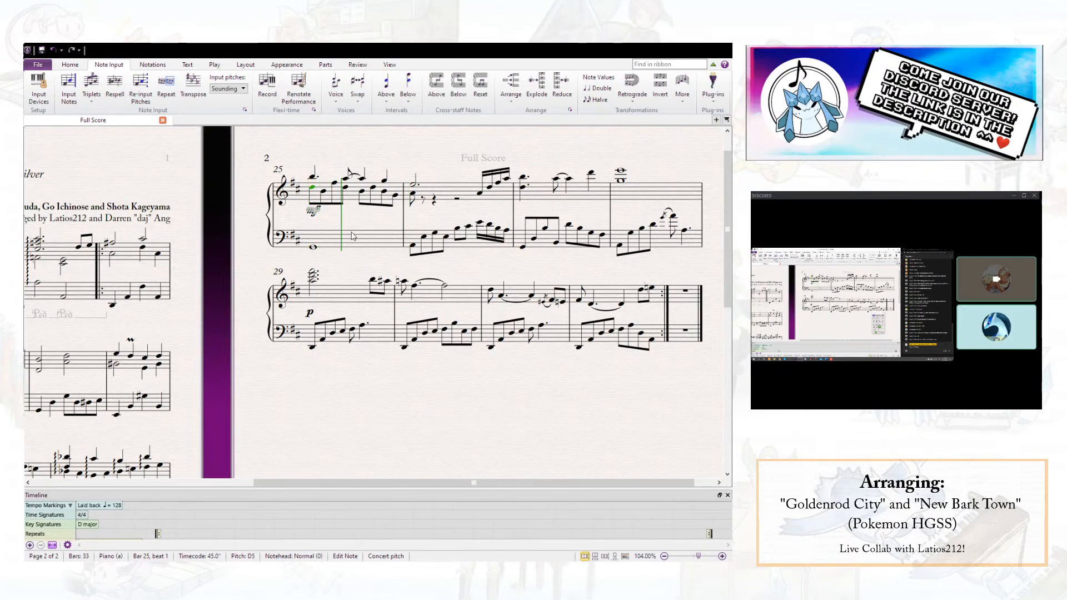
key("Escape")
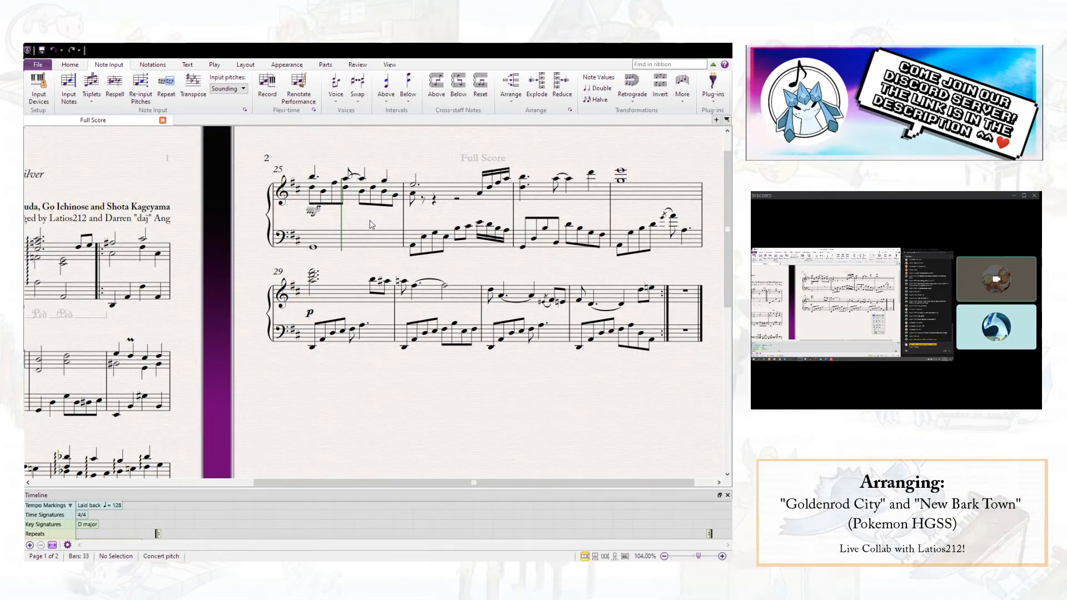
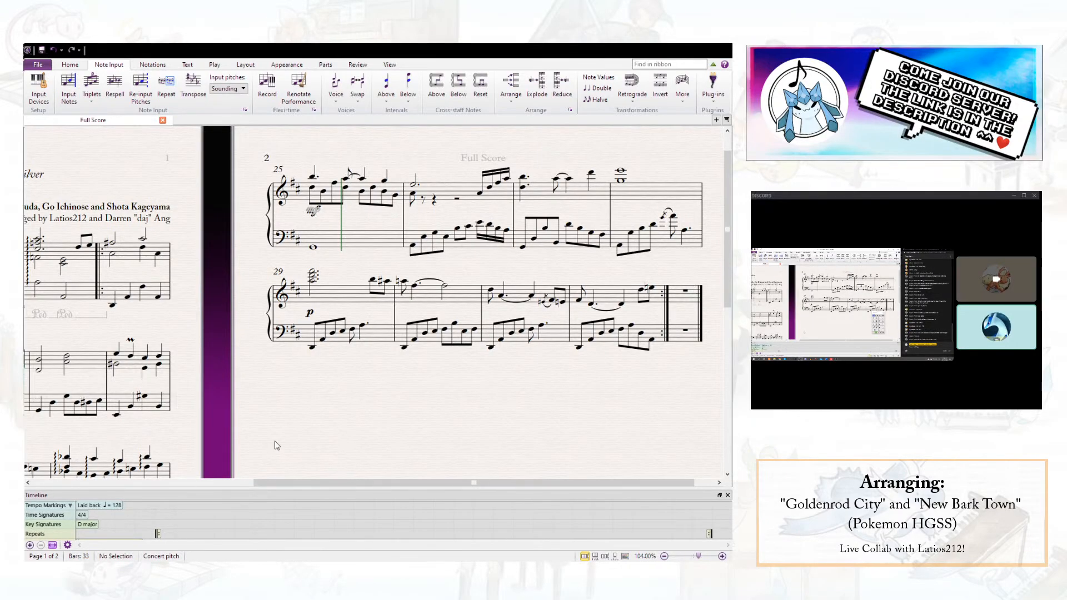
- Check the bass notes leading from the end of bar 24 into the start of bar 25
left_click(313, 250)
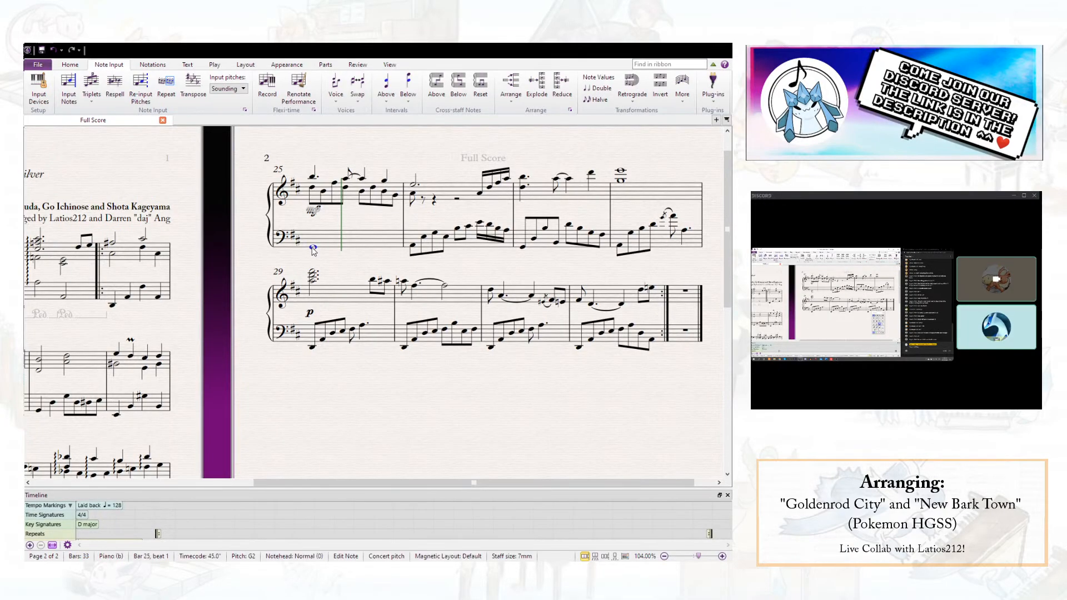
scroll(320, 269, "down", 5)
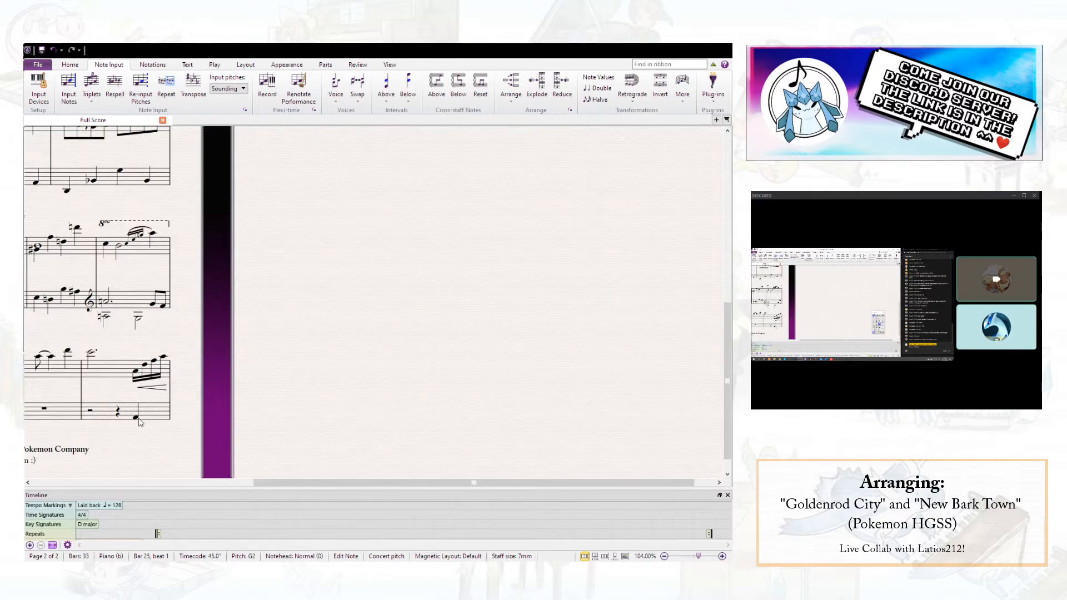
key("Left")
scroll(334, 337, "up", 2)
scroll(336, 341, "down", 6)
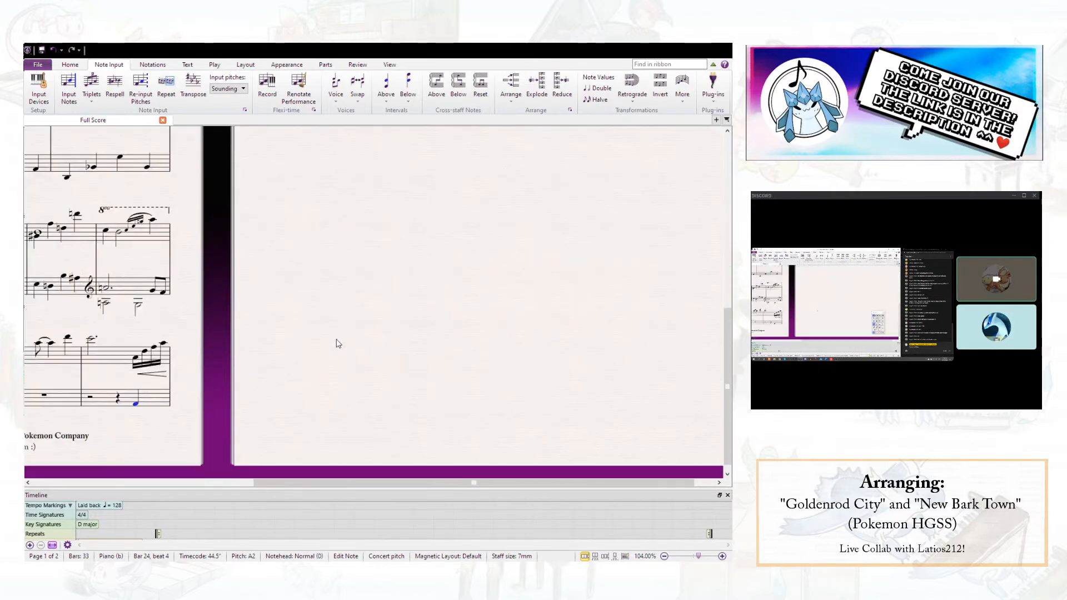
left_click_drag(336, 342, 568, 360)
scroll(474, 298, "up", 6)
double_click(546, 220)
key("BackSpace")
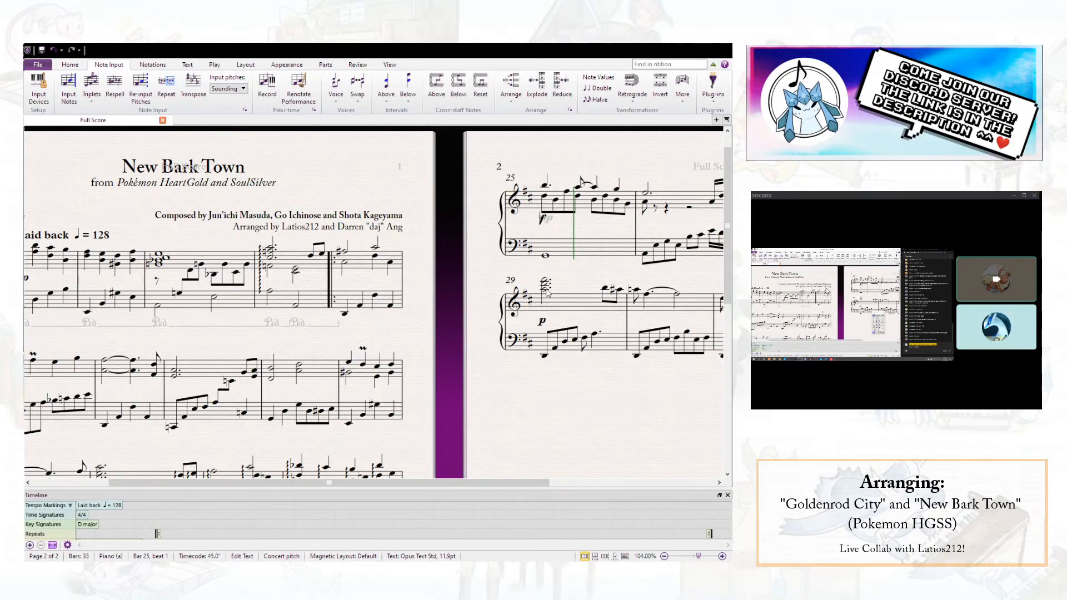
left_click(535, 373)
scroll(536, 372, "down", 6)
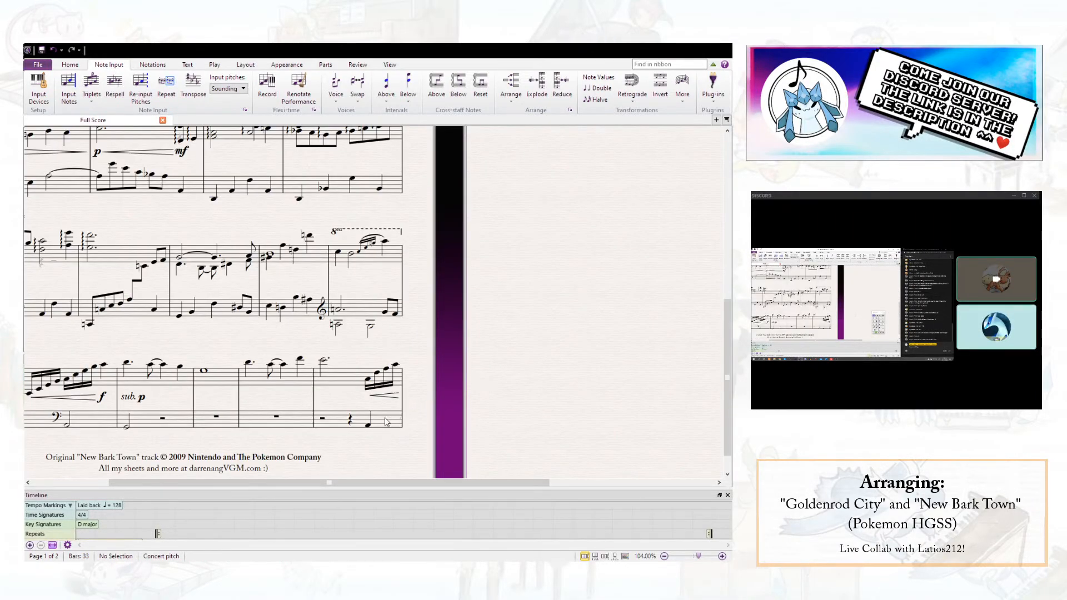
left_click(368, 425)
key("8")
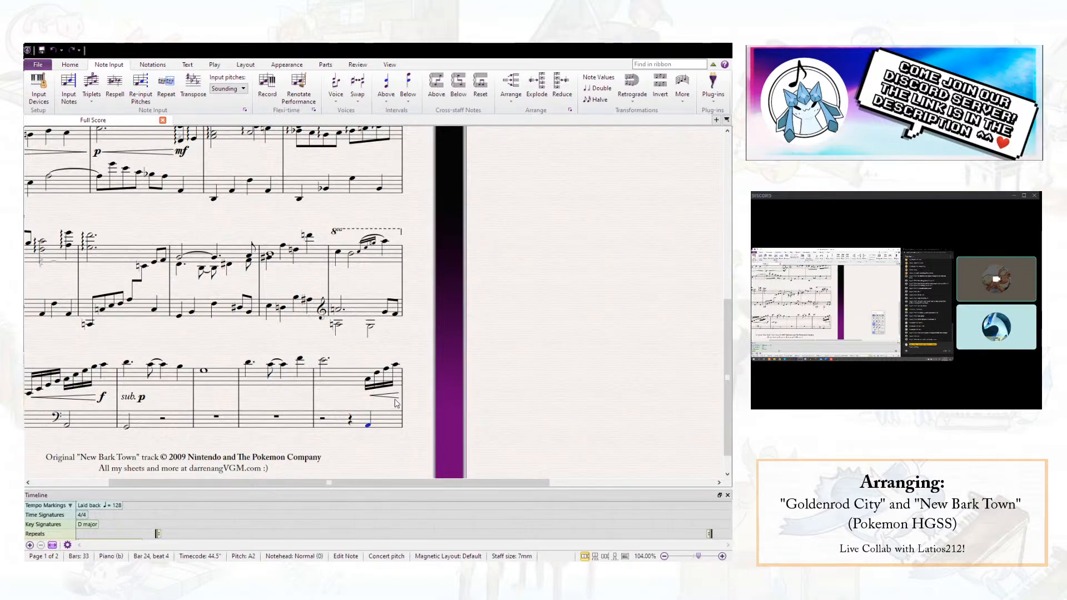
- Add an octave above the G2 bass note on beat 1 of bar 25
scroll(551, 261, "up", 6)
left_click(546, 286)
key("8")
key("p")
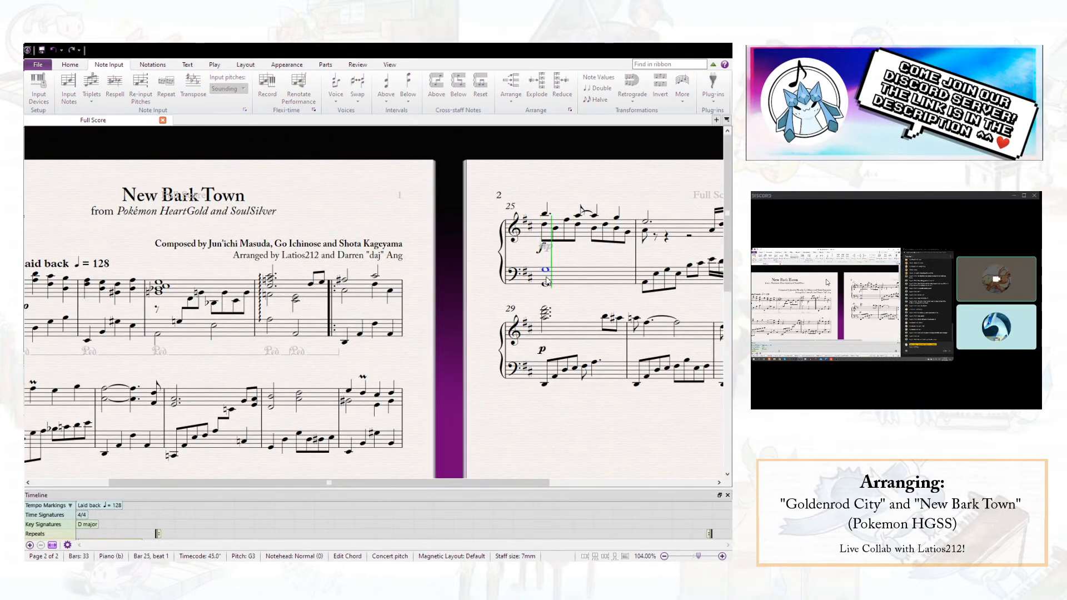
key("Escape")
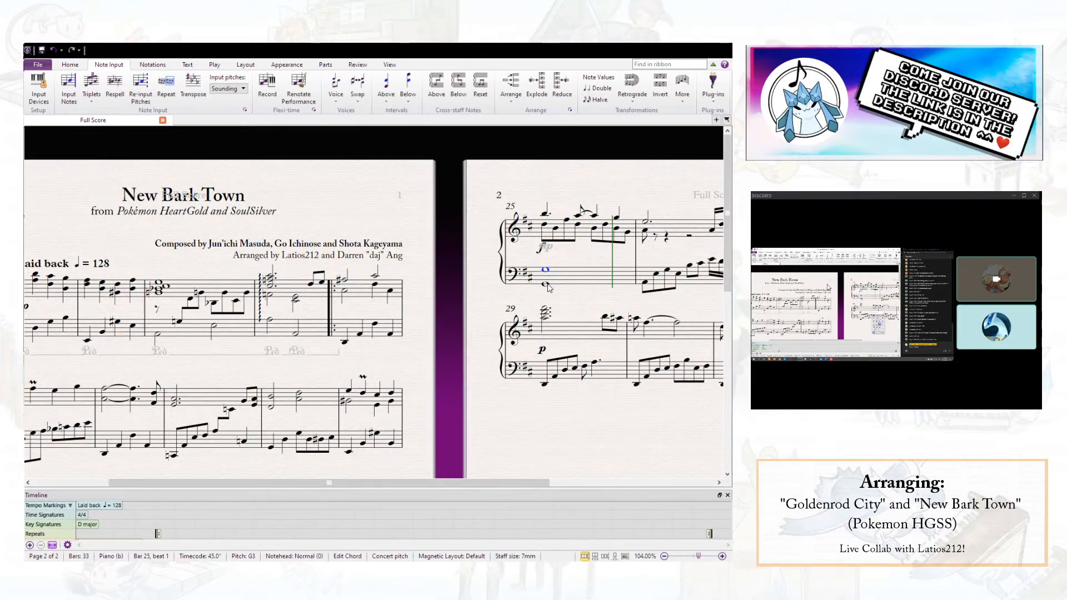
- Shorten bar 25's bass octave to a dotted half and enter a quarter-note G2 on beat 4
key("KP_5")
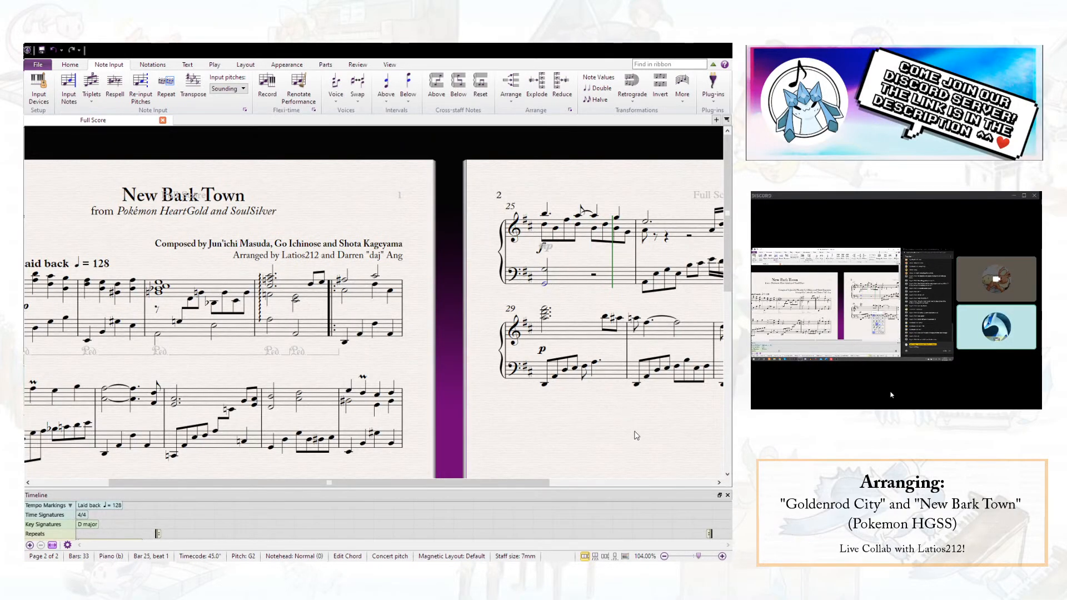
key("n")
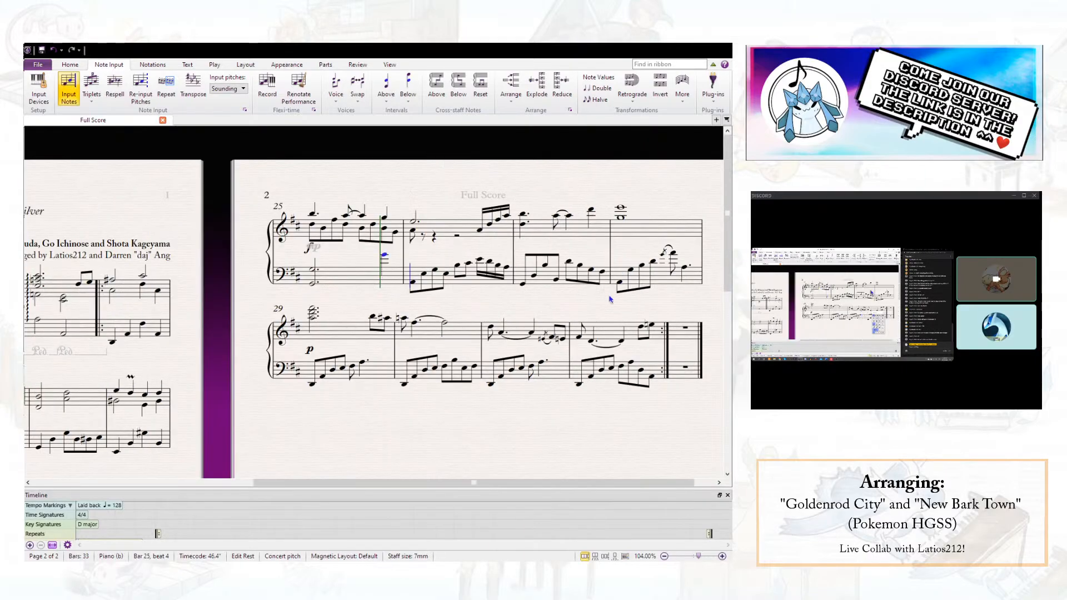
key("Escape")
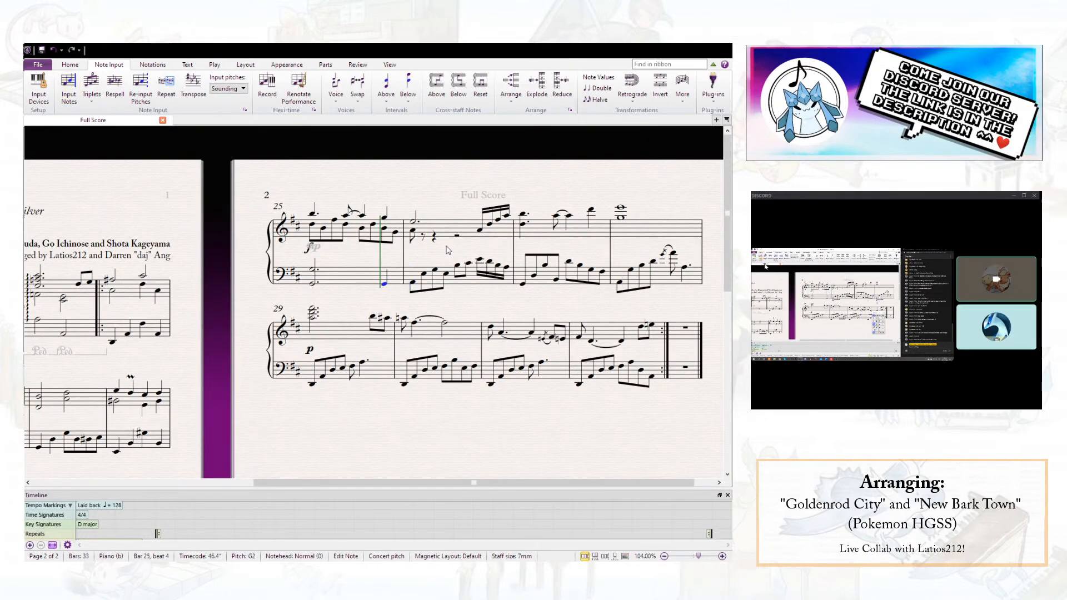
- Raise the lower-voice right-hand notes at beat 4.5 of bar 25 and beat 1 of bar 26
left_click(424, 238)
key("Escape")
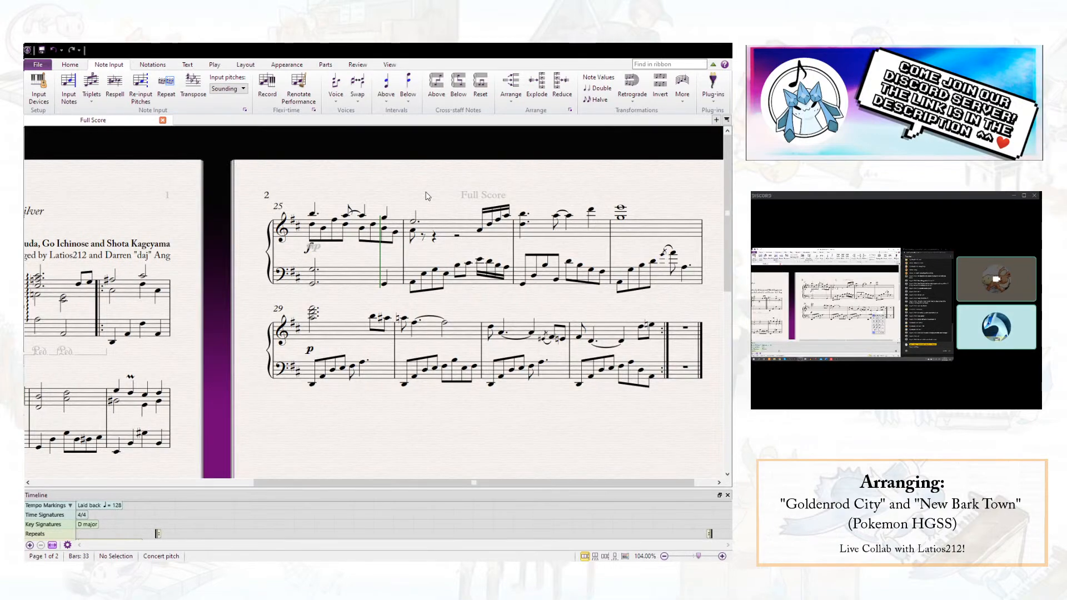
left_click(395, 234)
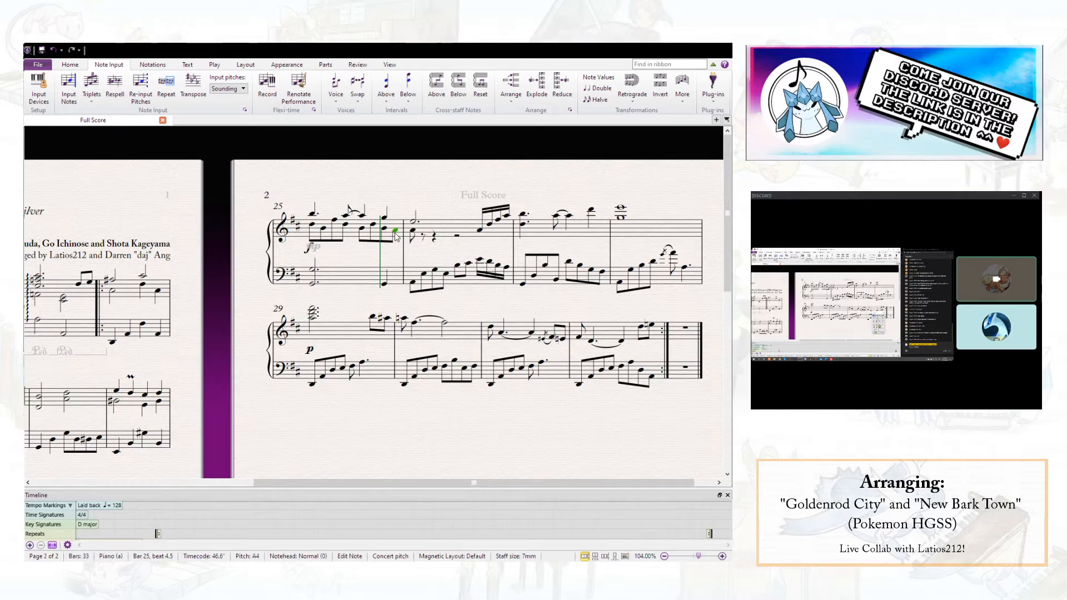
left_click(412, 233)
key("Up")
key("Up")
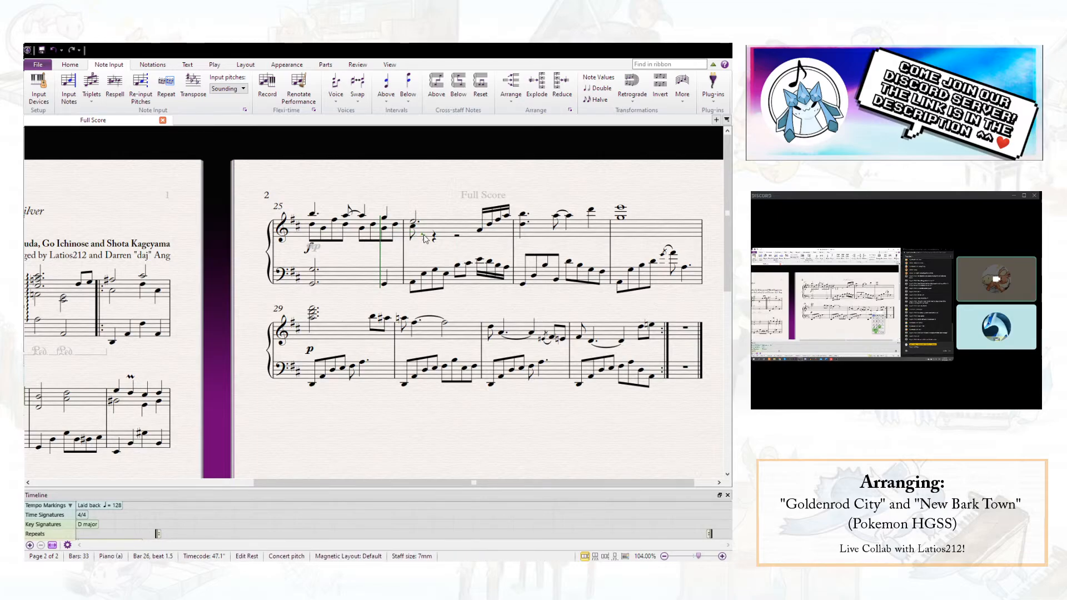
- Fill bar 26's lower right-hand voice with eighth notes from beat 1.5, continuing G, E, B, C# and A from beat 2
key("n")
key("g")
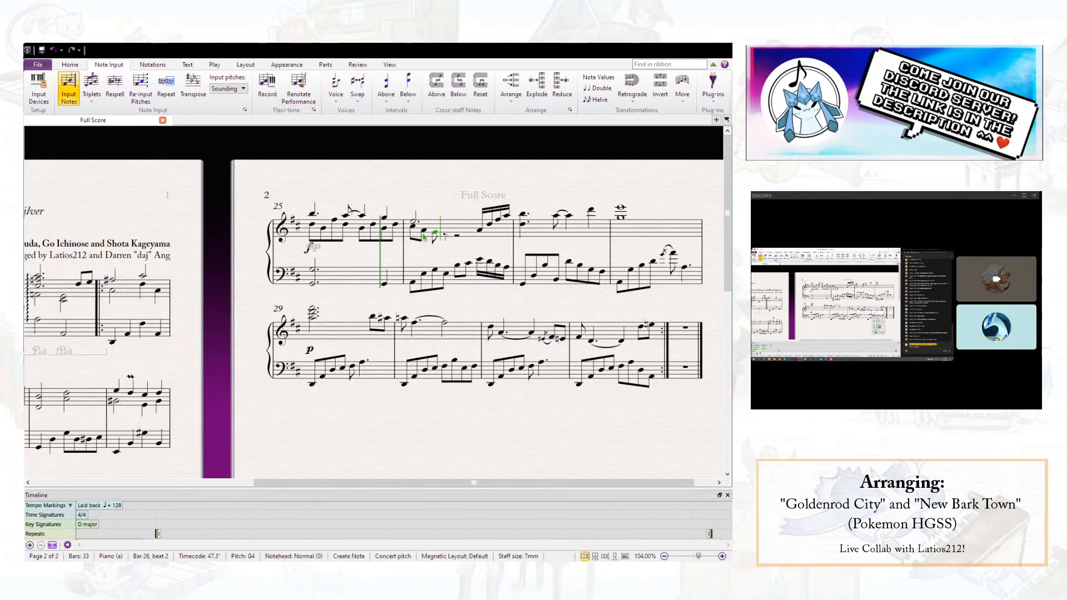
key("e")
key("b")
key("c")
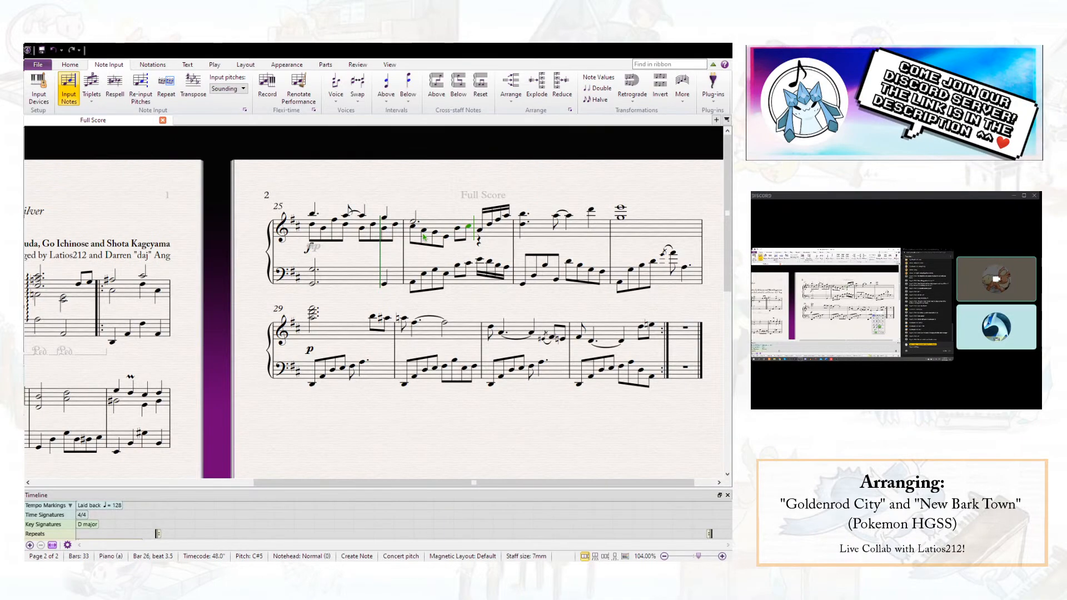
key("a")
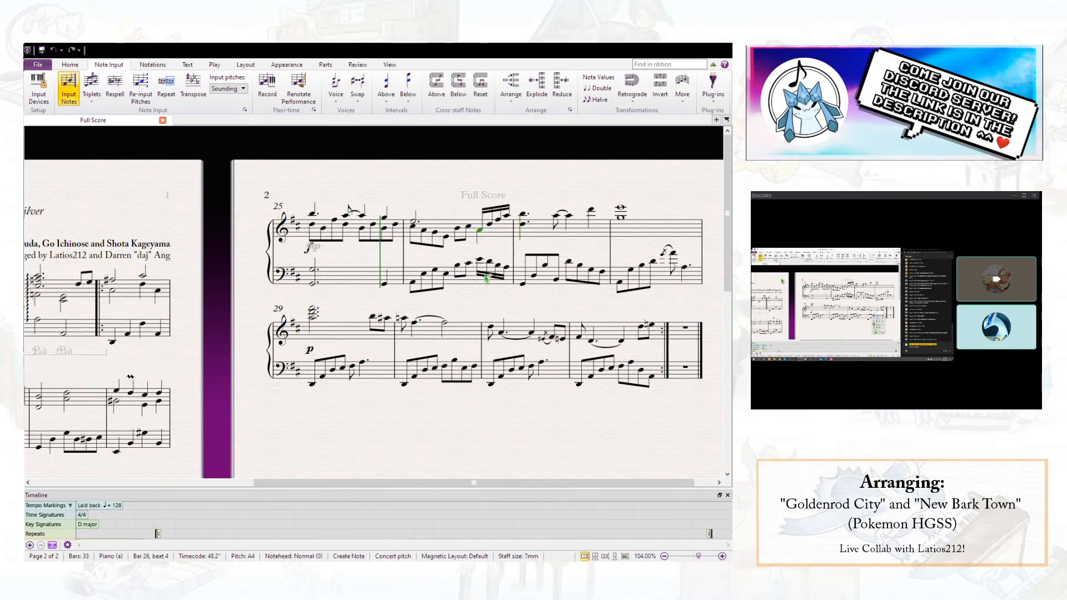
key("Escape")
key("Escape")
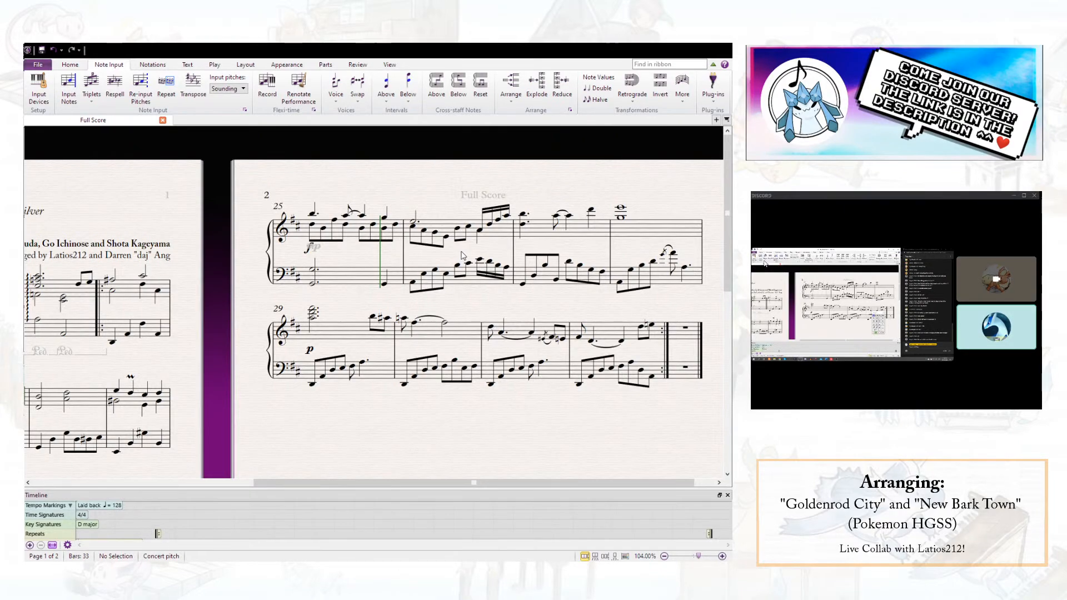
- Save the score with the new lower-voice line in bar 26
left_click(456, 229)
key("Escape")
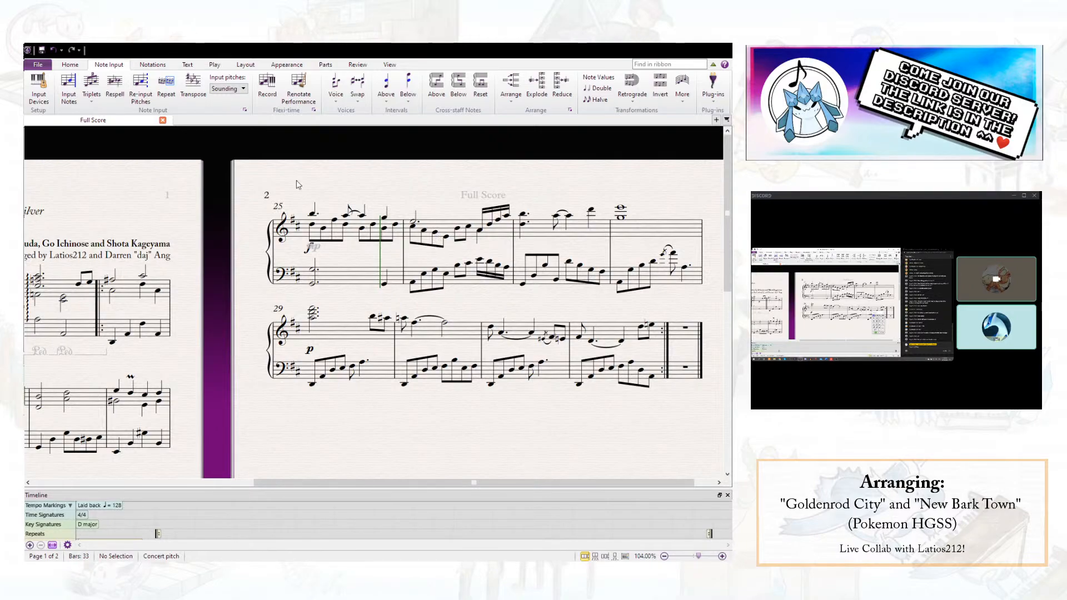
left_click(41, 52)
- Try alternative pitches for the lower-voice notes on either side of the barline between bars 25 and 26
left_click(395, 231)
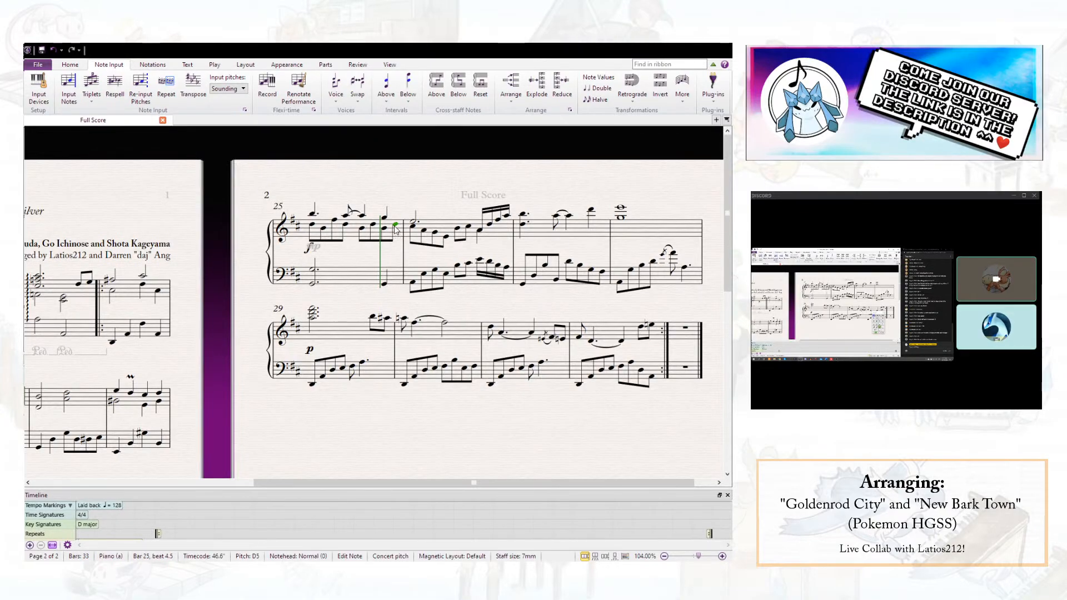
left_click(414, 233)
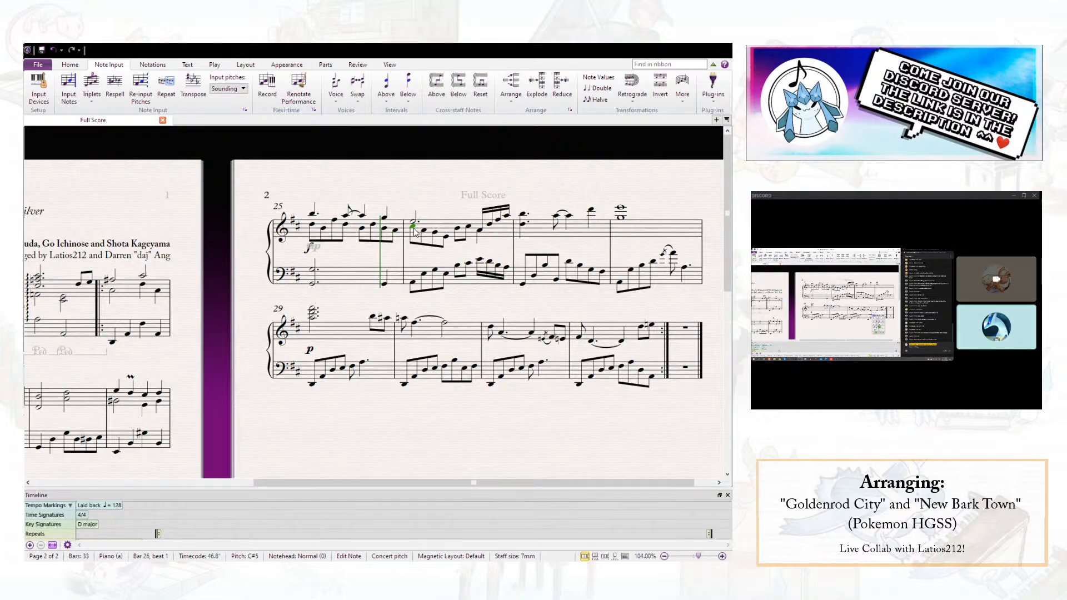
left_click(440, 207)
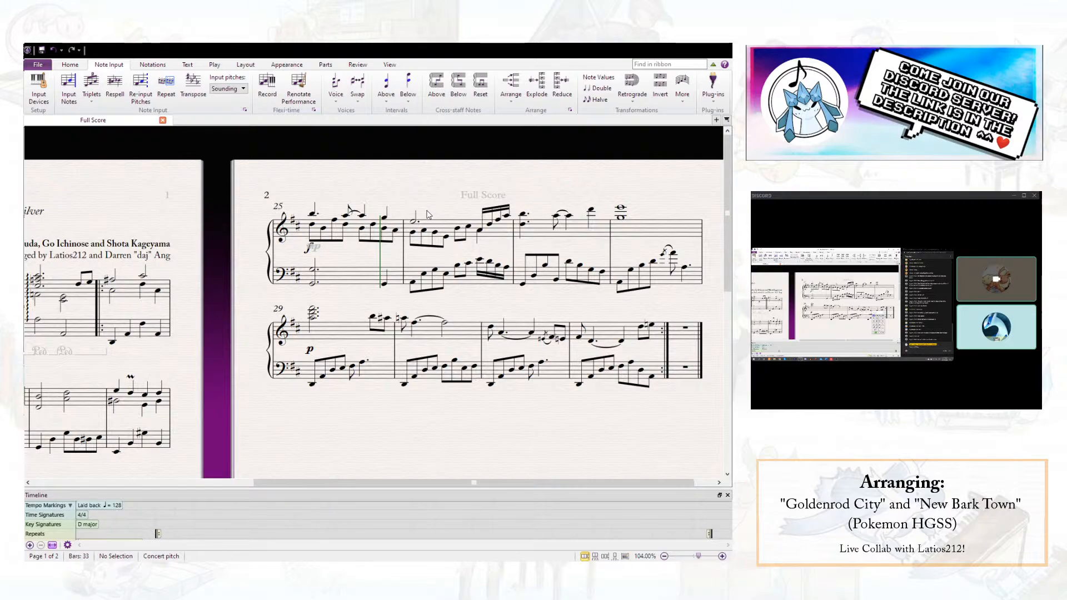
left_click(395, 228)
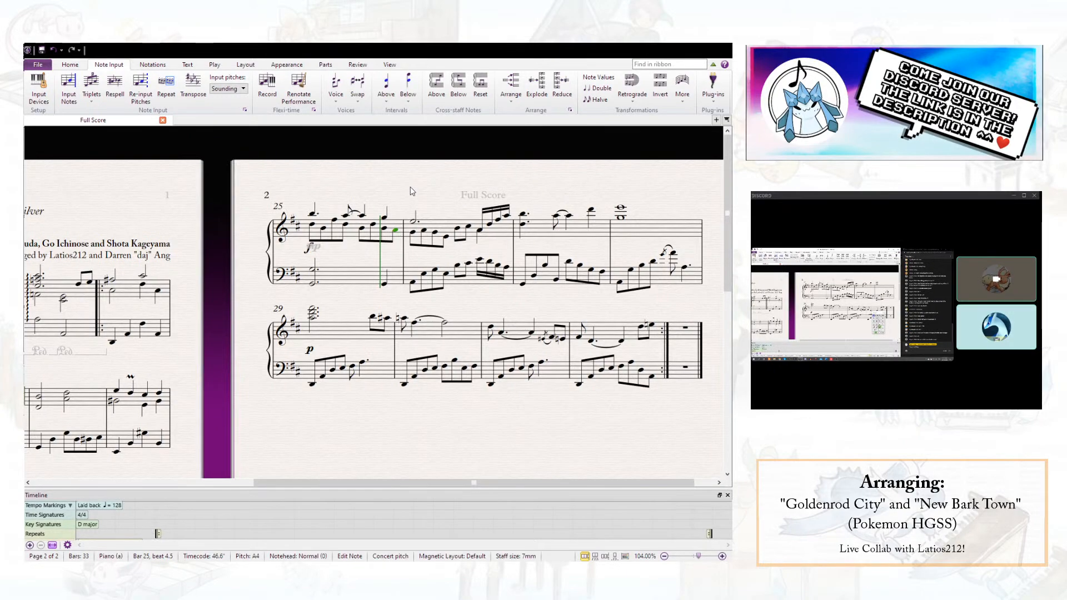
key("Right")
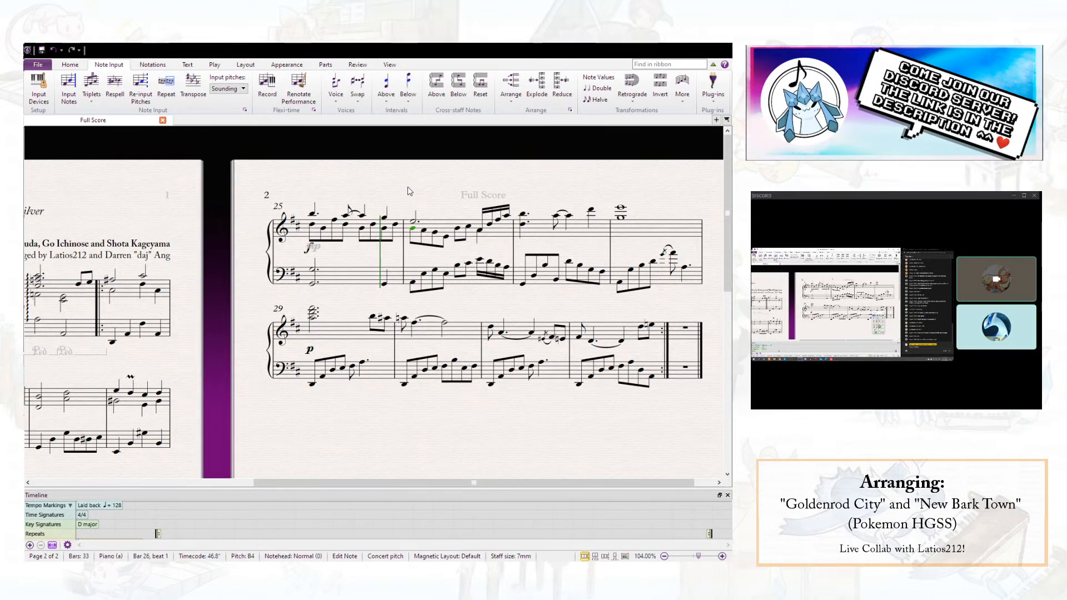
key("Escape")
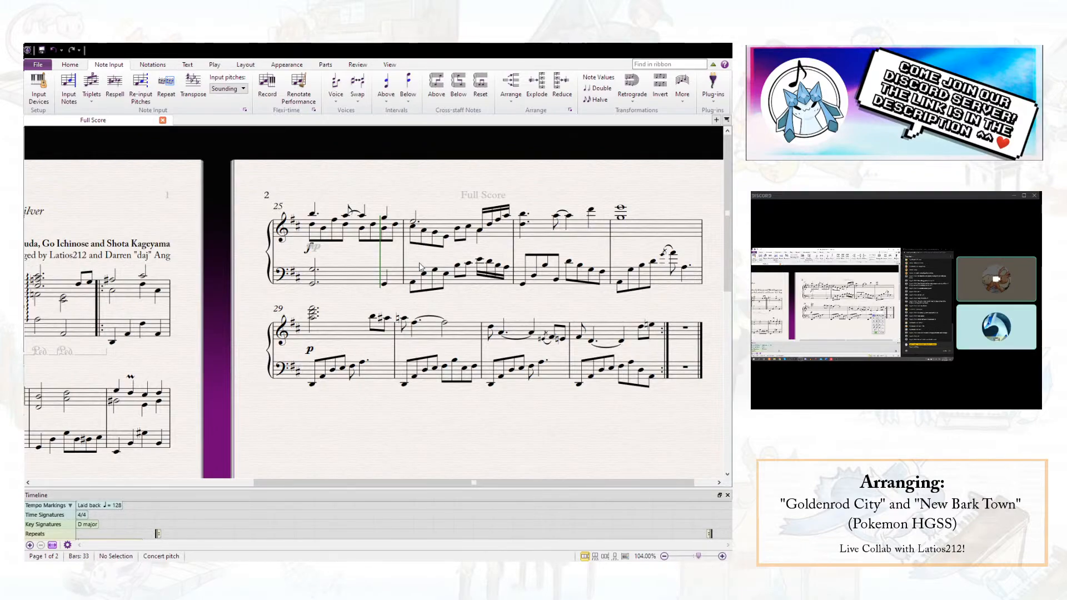
- Lower the lower-voice note at beat 1.5 of bar 26 to E4
left_click(424, 232)
key("Down")
key("Down")
key("Down")
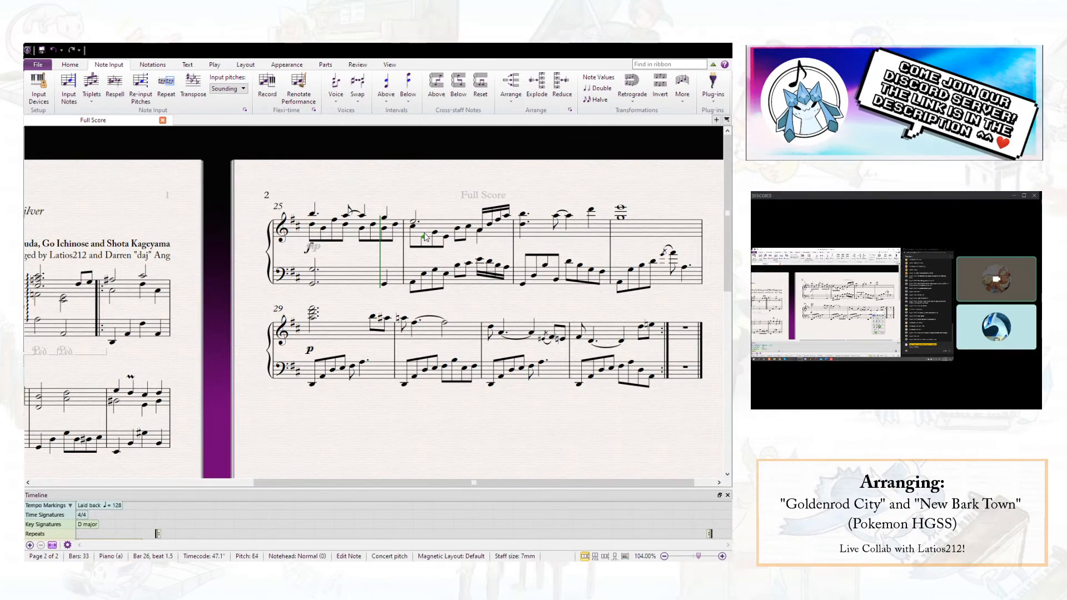
key("Escape")
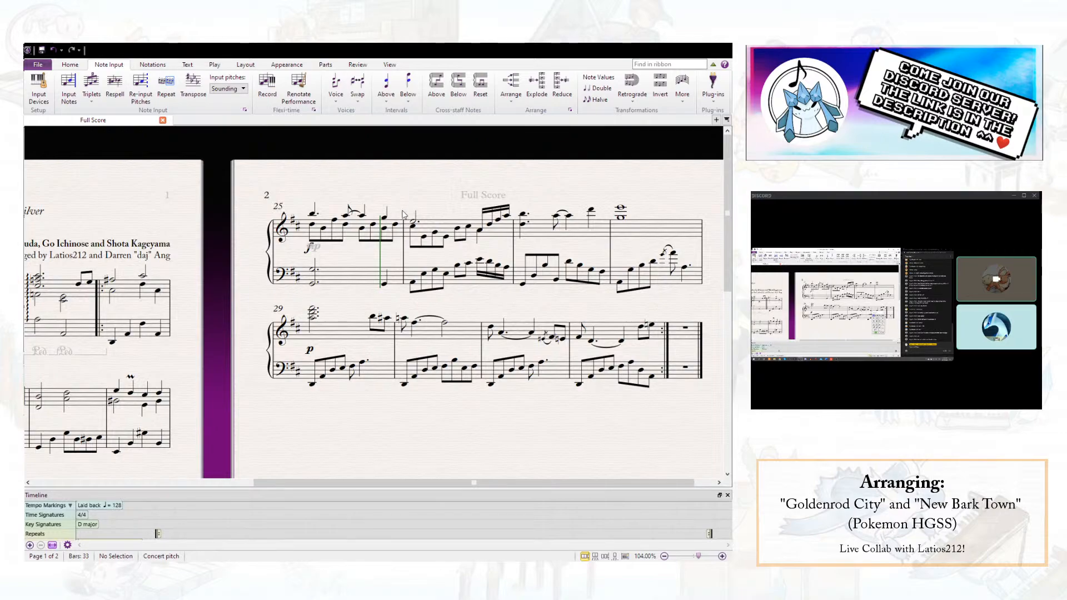
- Replace bar 26's opening bass figure with a dotted-half octave and double bar 25's beat 4 bass note at the octave
left_click(413, 284)
left_click(621, 407)
left_click(632, 433)
key("8")
- Replace the sixteenth-note bass run on beat 4 of bar 26 with a quarter-note octave topped by A3
left_click(480, 260)
key("Down")
key("Down")
key("Down")
key("Down")
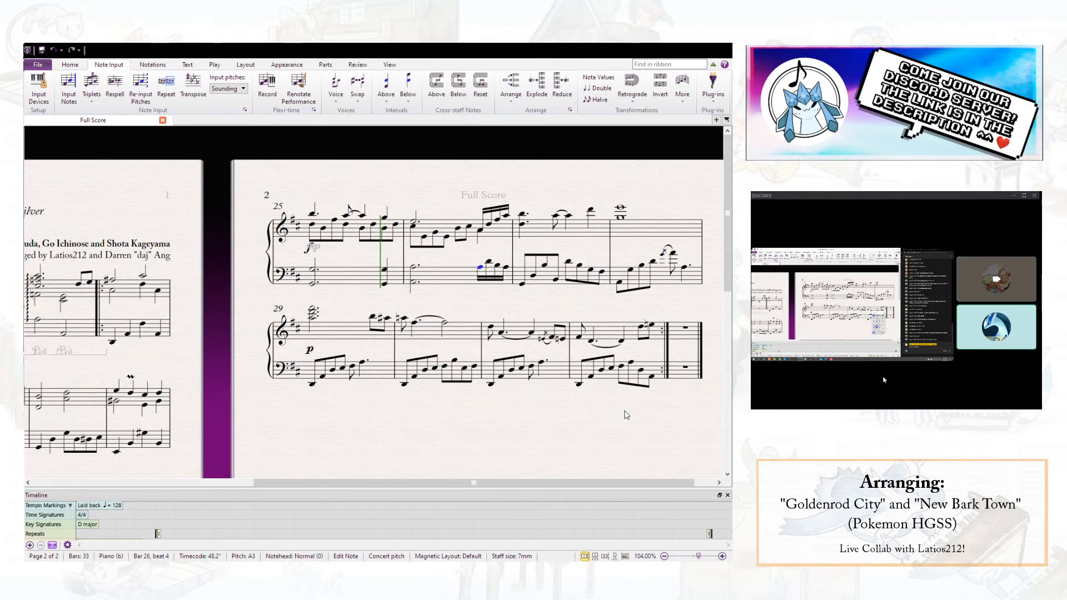
key("5")
key("Escape")
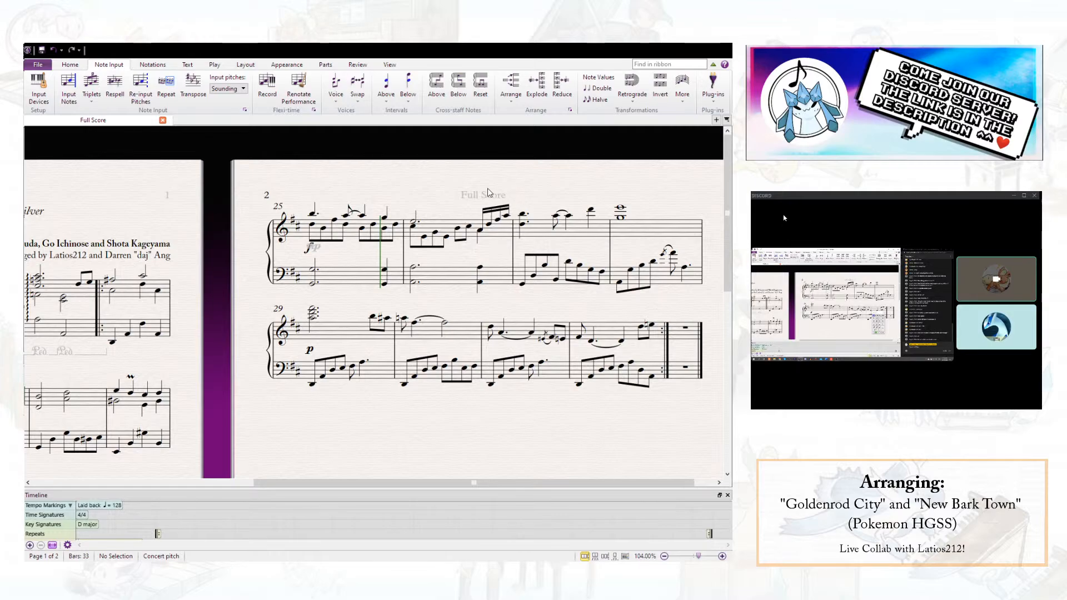
- Select only the lower-voice notes of the right hand in bars 25-26 and repeat them into bars 27-28
left_click(350, 238)
left_click(442, 225, "shift")
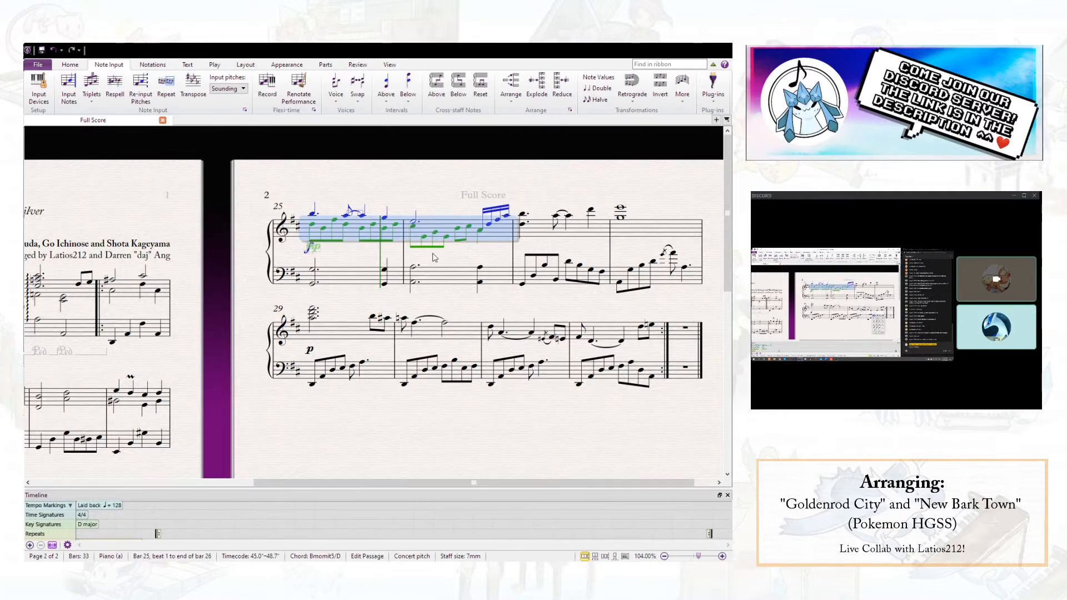
key("ctrl+shift+alt+2")
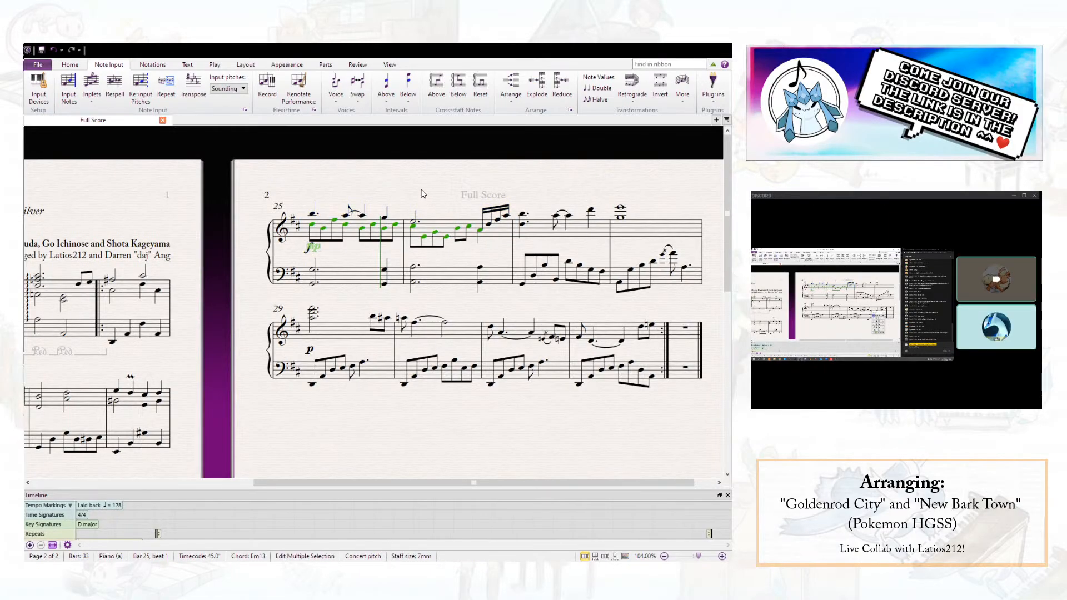
key("r")
- Delete the lower note of the melody chord on beat 1 of bar 27
left_click(521, 224)
key("Delete")
left_click(529, 179)
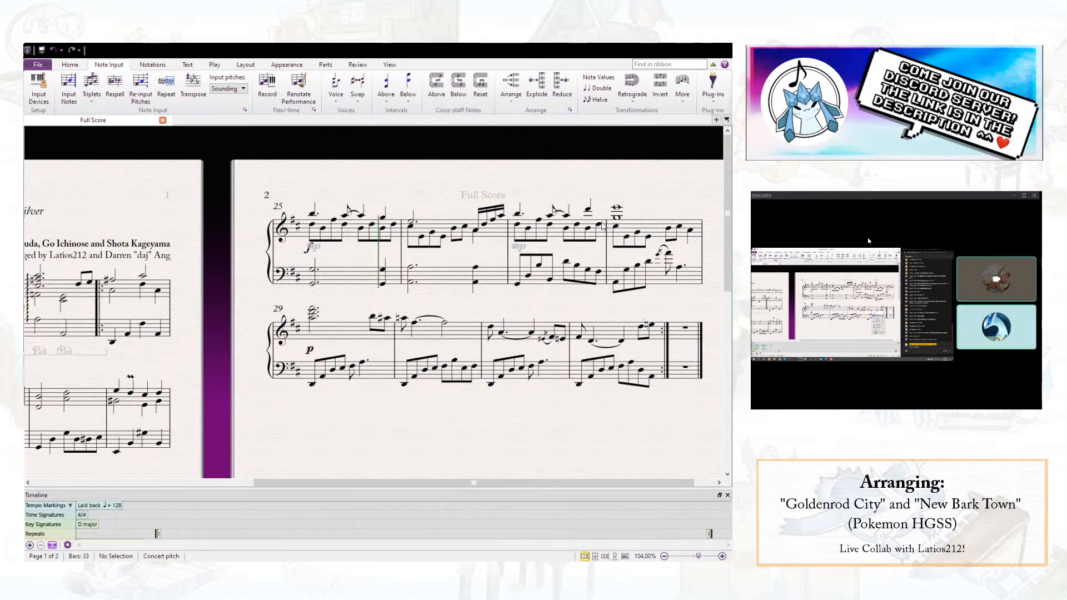
- Raise the lower-voice eighth notes of bar 27 from beat 3 onward, finishing on G5 at beat 4.5
left_click(571, 229)
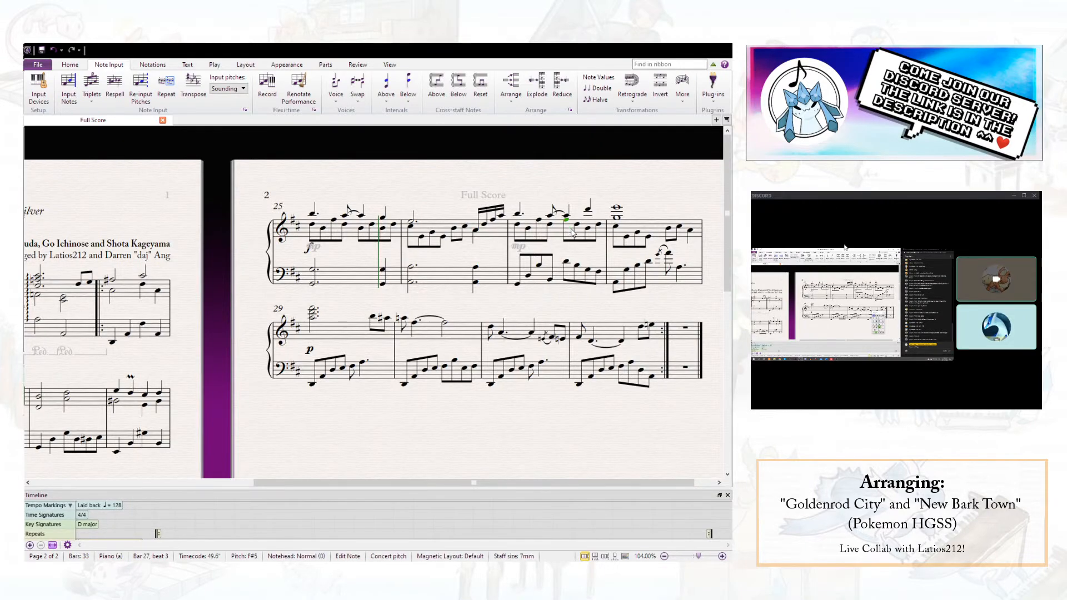
key("Up")
key("Right")
key("Up")
key("Up")
key("Up")
key("Up")
key("Up")
key("Up")
key("Up")
key("Right")
key("Up")
key("Up")
key("Up")
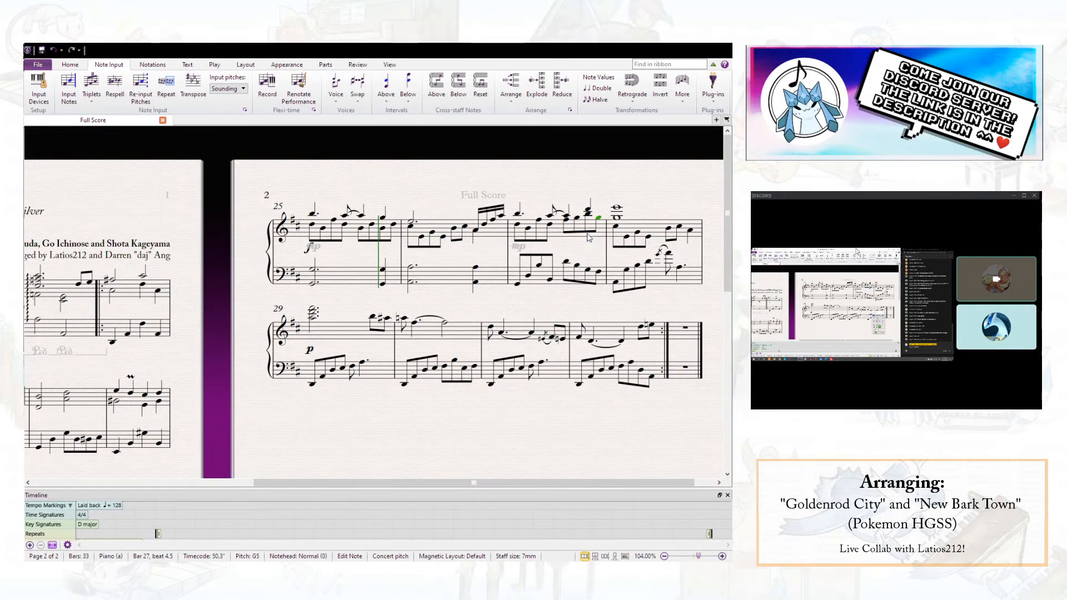
- Step through the bass notes of bar 28 one at a time to check their pitches
left_click(615, 282)
left_click(627, 270)
left_click(637, 266)
left_click(649, 261)
left_click(668, 254)
left_click(677, 268)
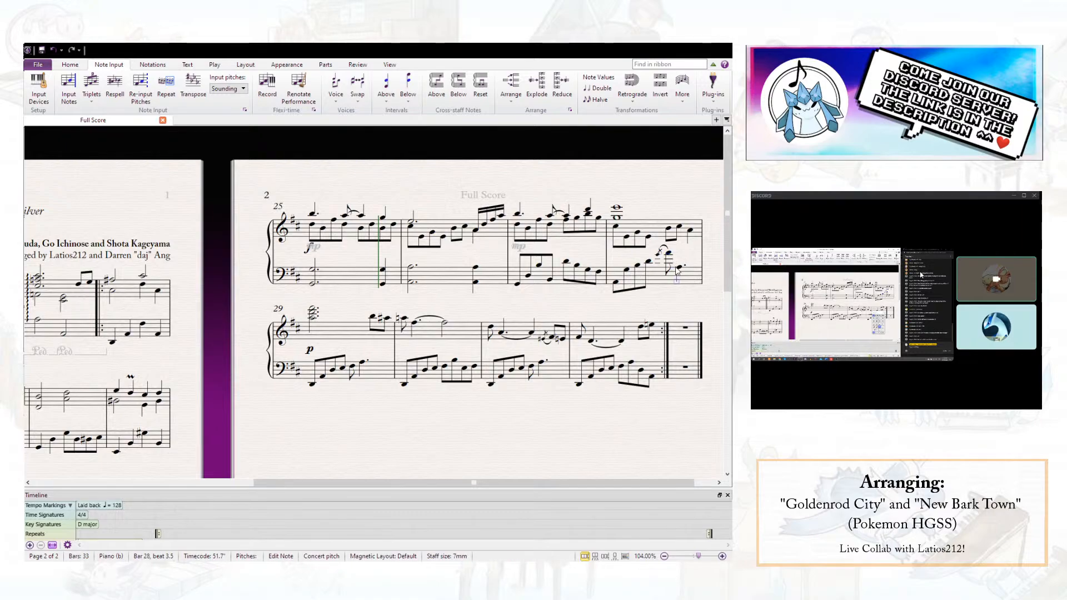
- Check the chord of bar 28 across both staves and save the score
key("Escape")
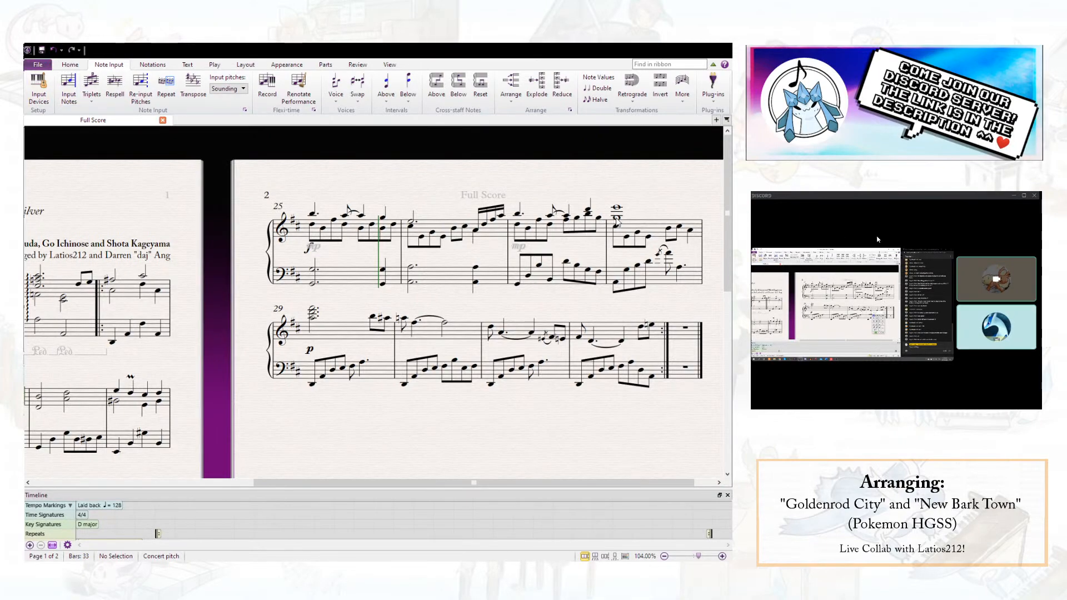
left_click(648, 227)
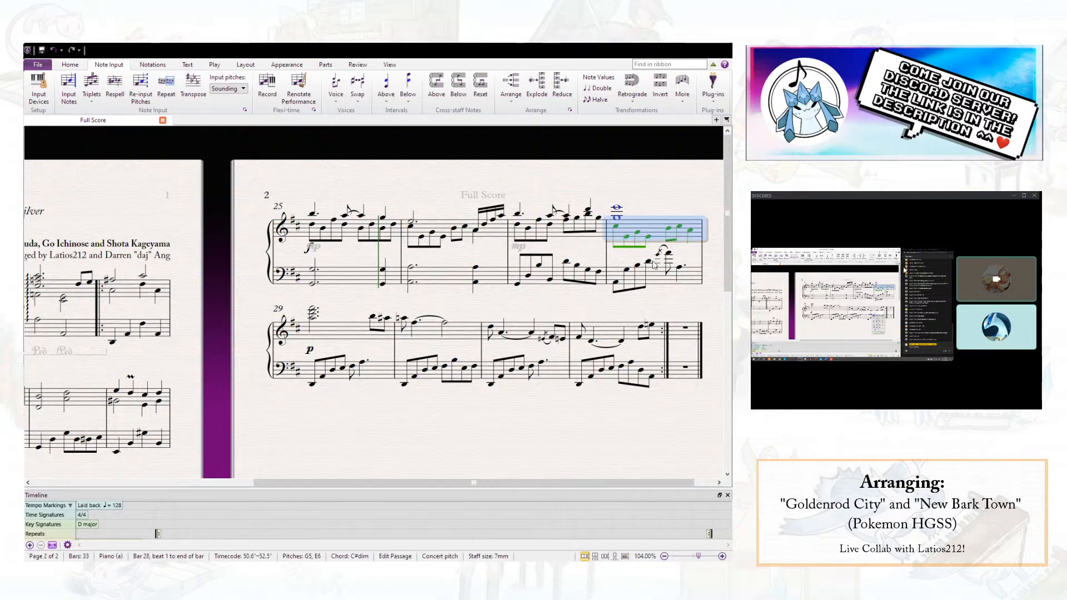
left_click(658, 281, "shift")
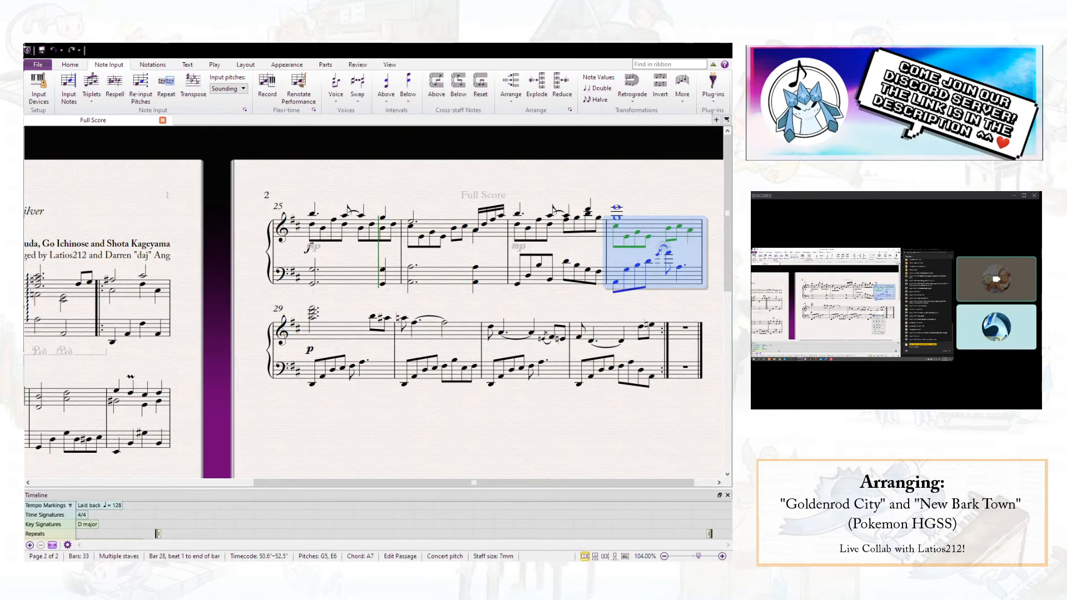
left_click(41, 51)
left_click(532, 296)
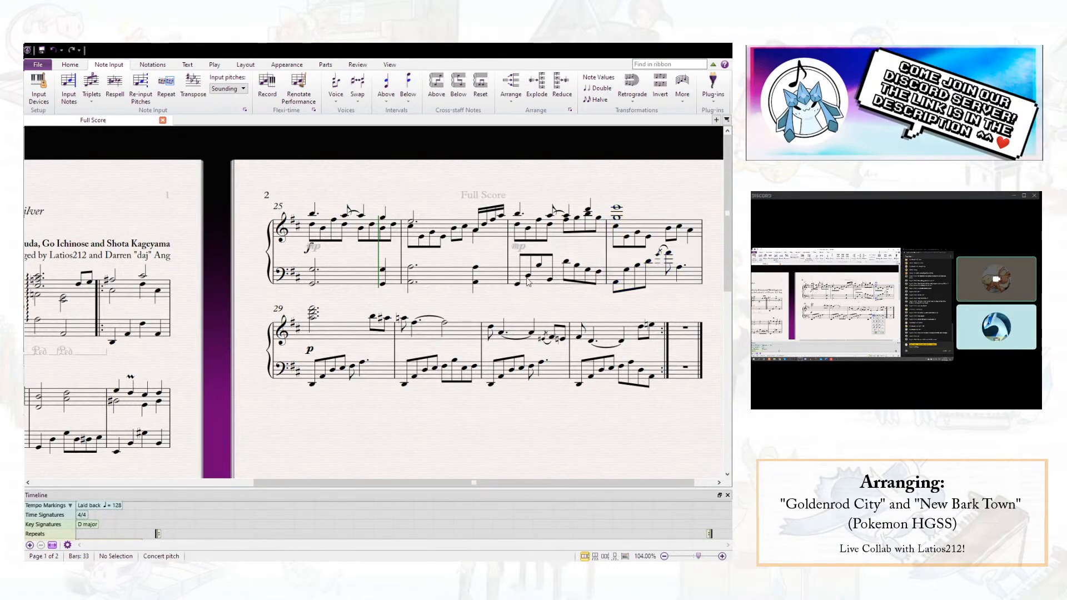
- Replace the bass of bar 27 with the G2-G3 octave pattern used in bar 25
left_click(437, 280)
key("Right")
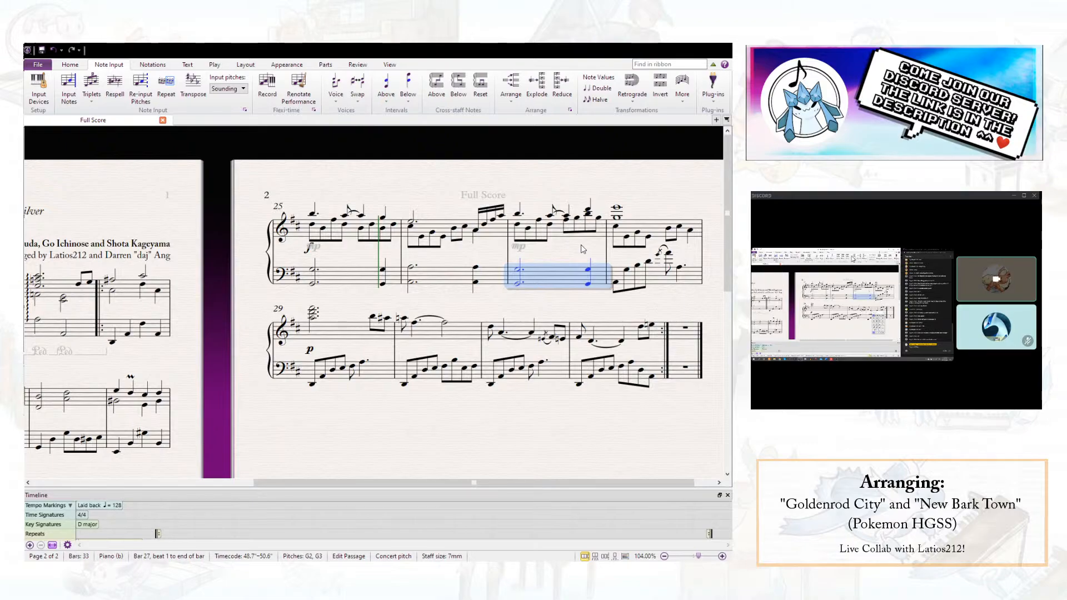
key("Escape")
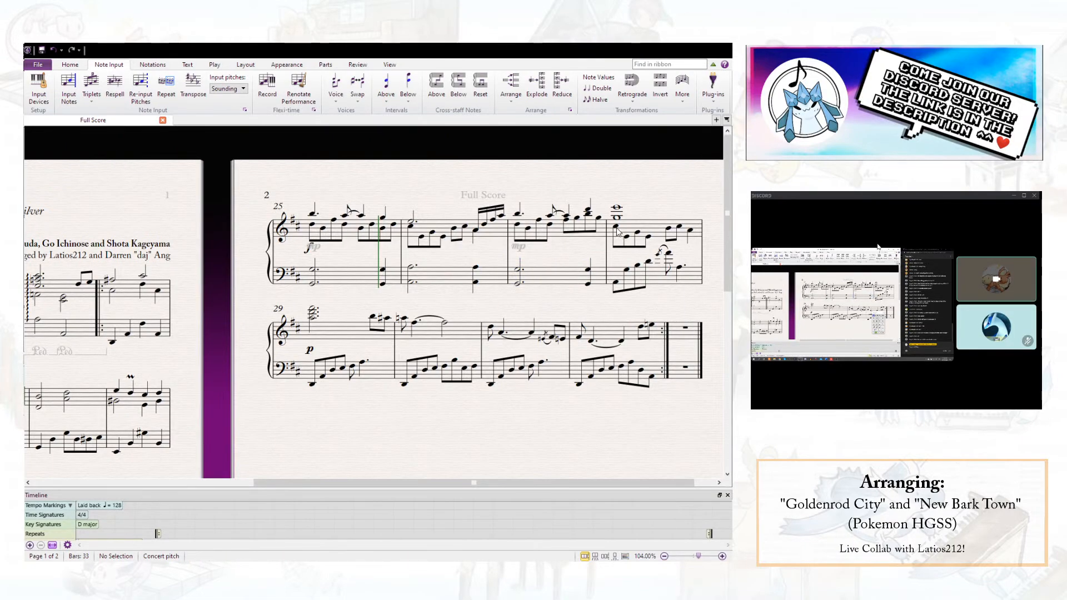
- Check the first bass note of bar 28, then examine the chord of bar 3 on both staves and play it back
left_click(617, 284)
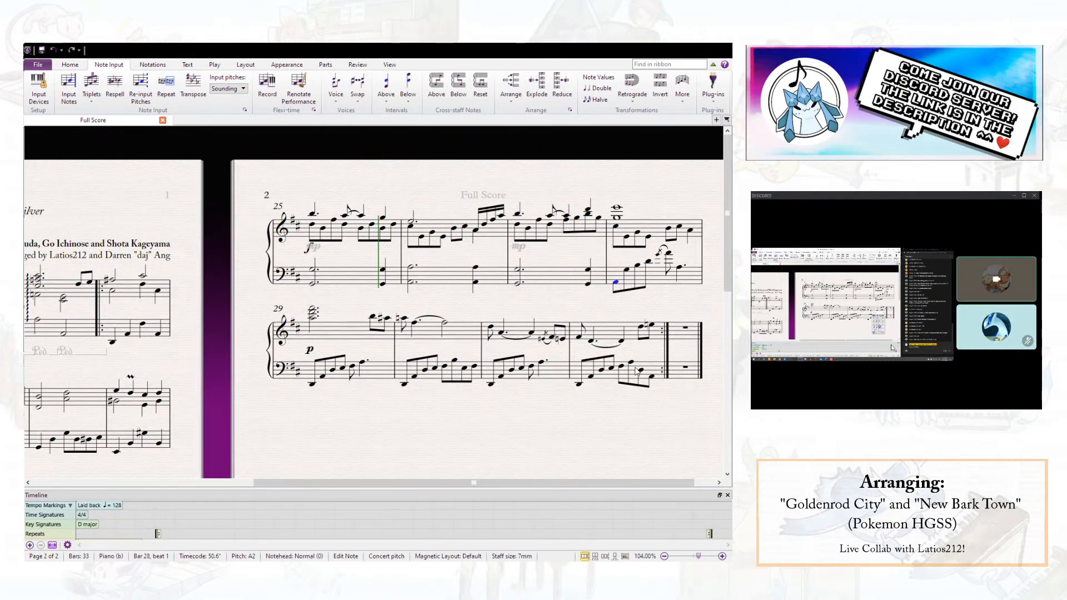
key("Escape")
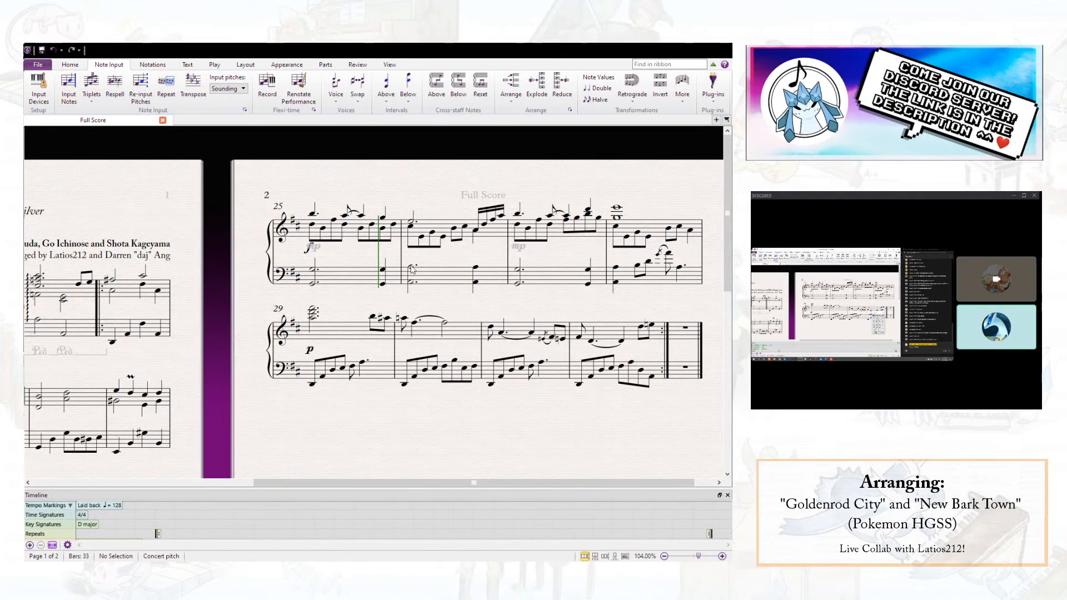
left_click_drag(406, 285, 763, 216)
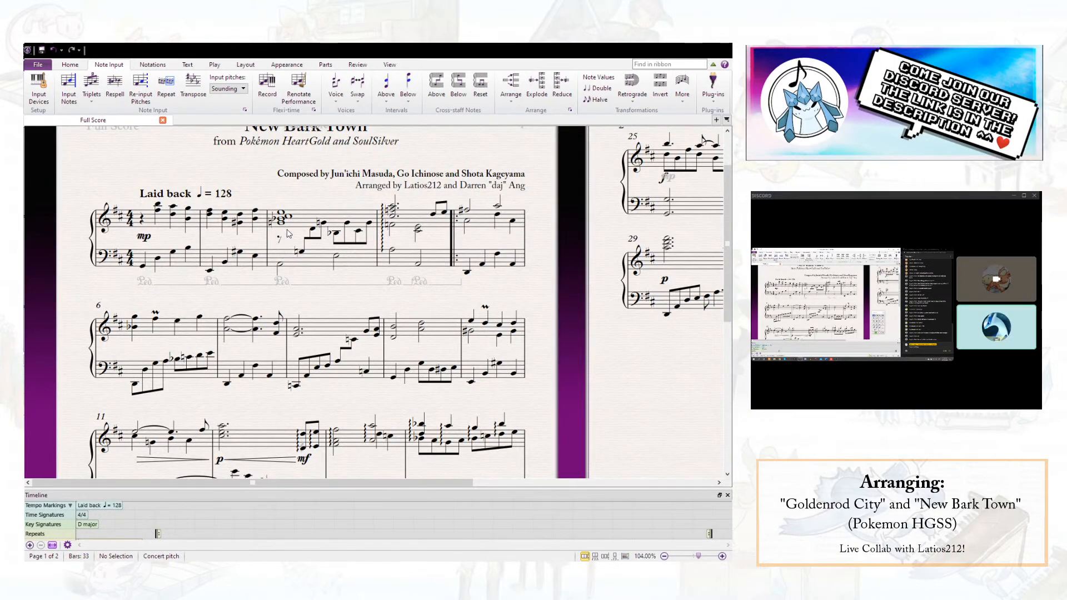
left_click(312, 219)
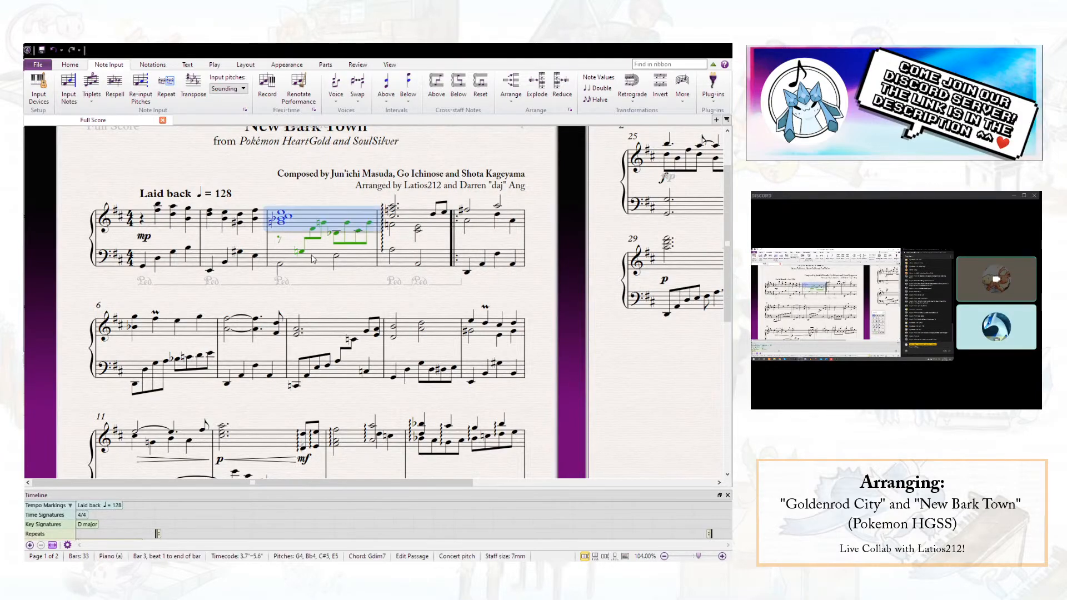
left_click(313, 259, "shift")
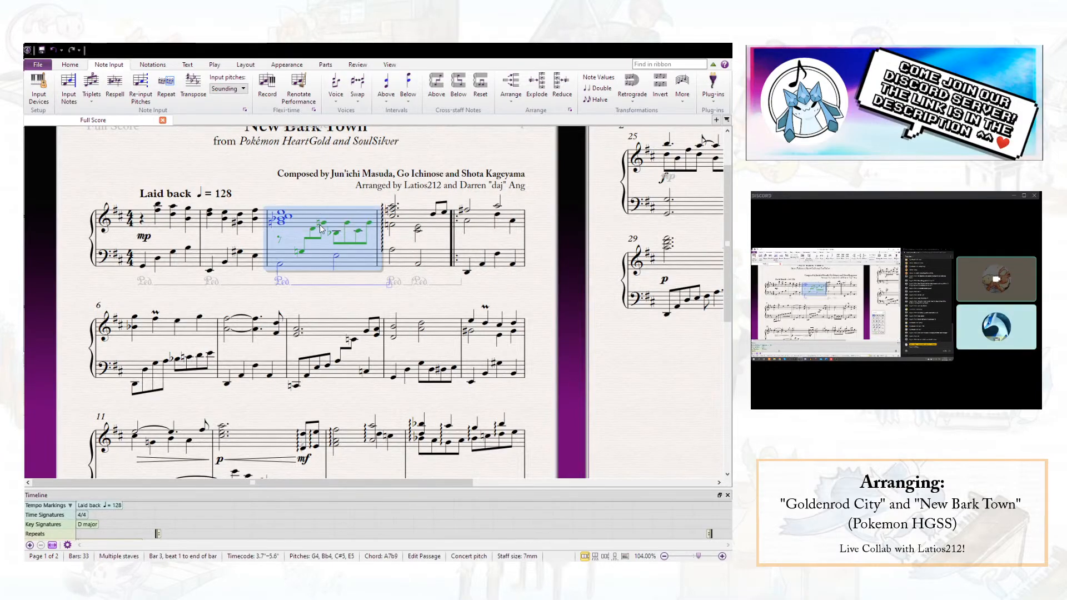
left_click(291, 190)
left_click(281, 213)
key("space")
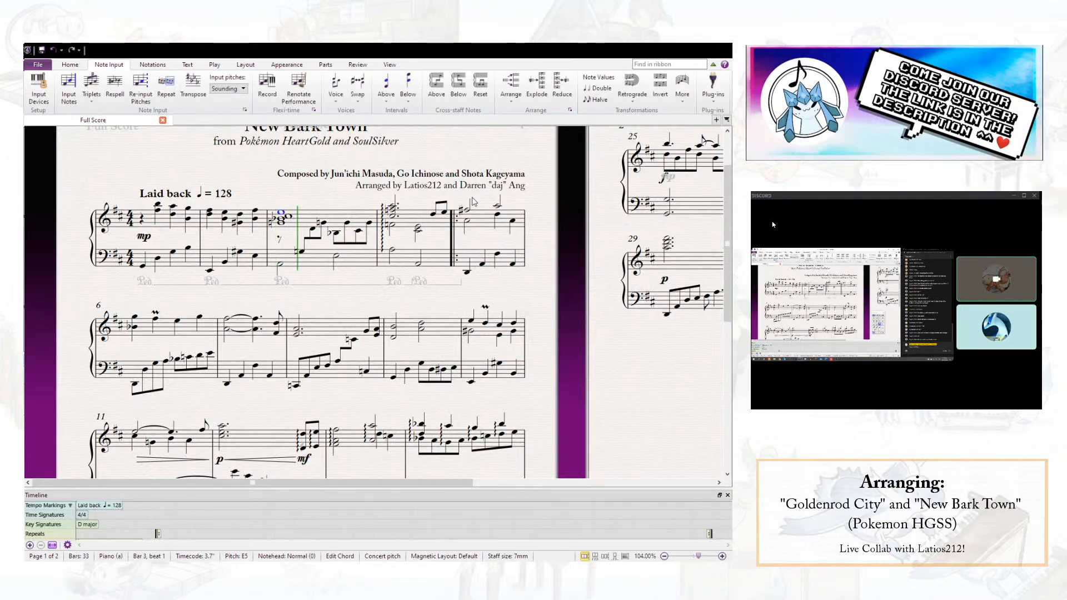
left_click_drag(543, 233, 25, 277)
left_click(444, 279)
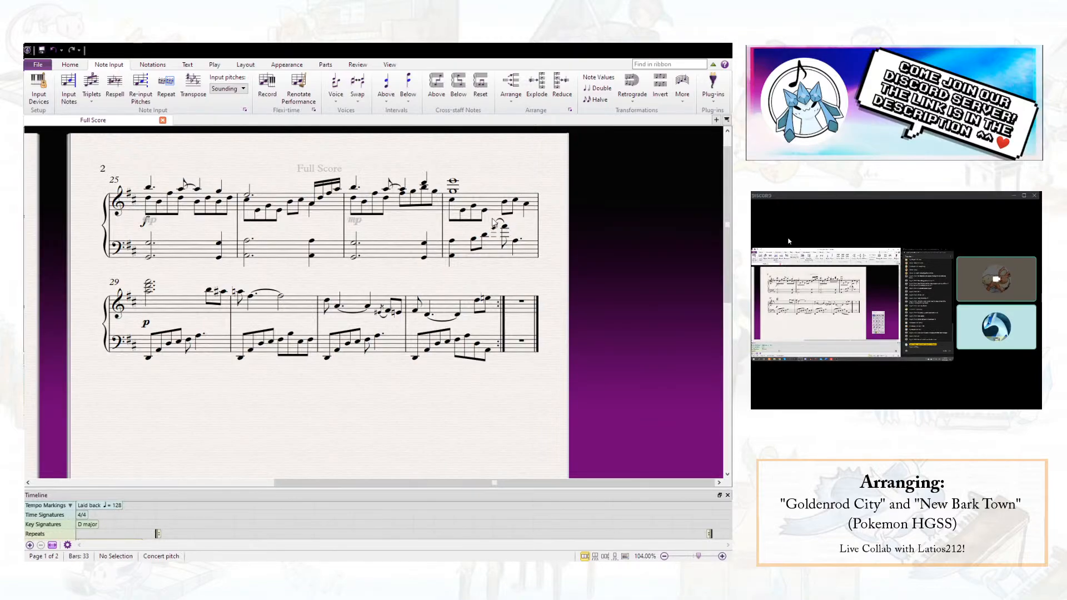
- Revoice the right-hand chord on beat 1 of bar 28 as Bb5, C#6 and E6
left_click(453, 192)
key("Up")
key("Up")
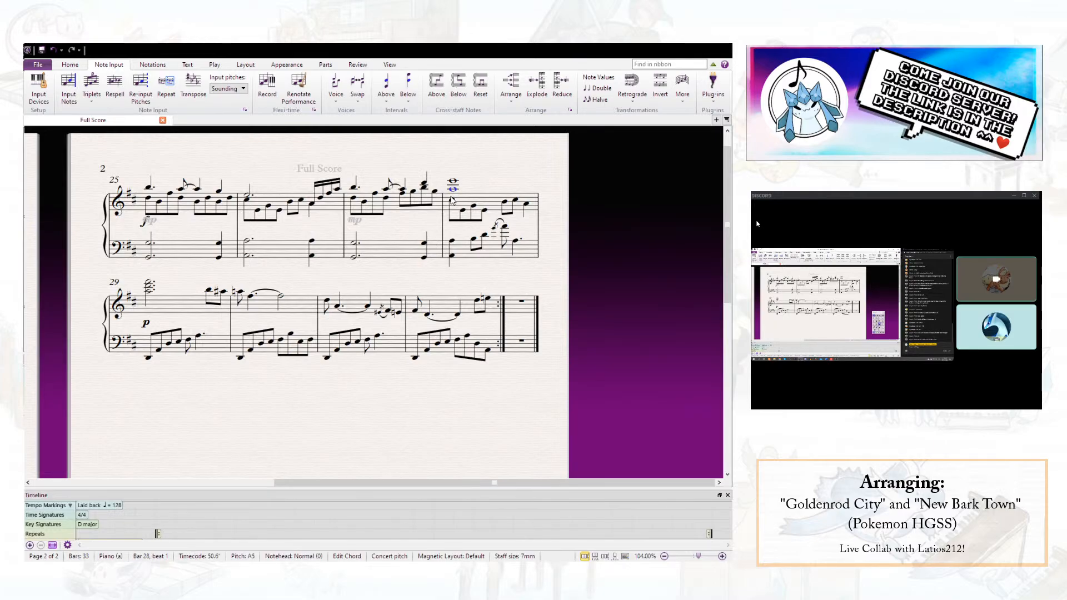
left_click(637, 393)
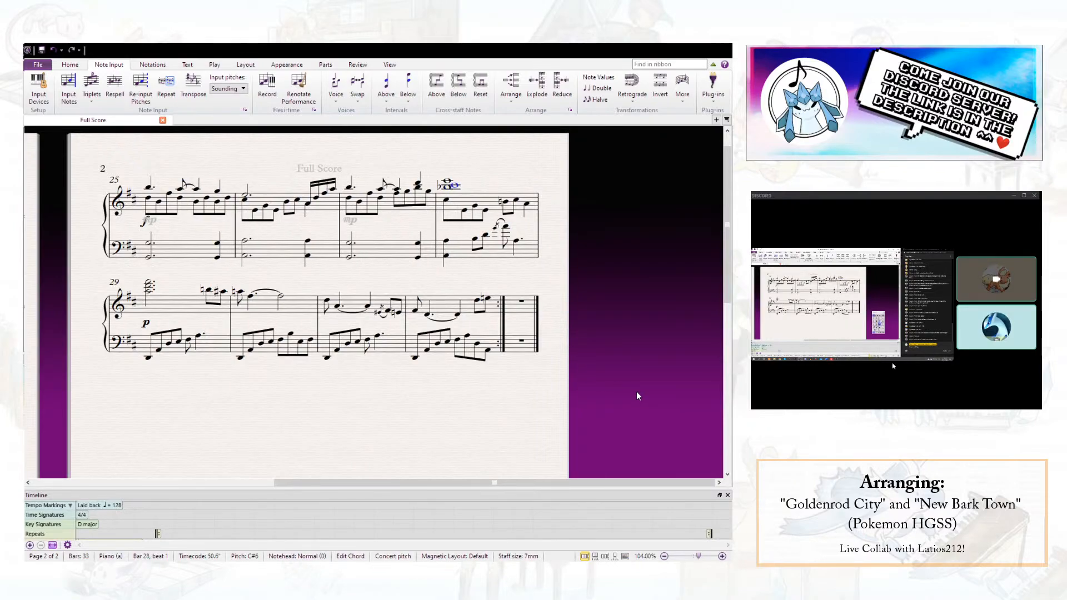
left_click(497, 191)
- Add an arpeggio line to the whole right-hand chord on beat 1 of bar 28
double_click(448, 187)
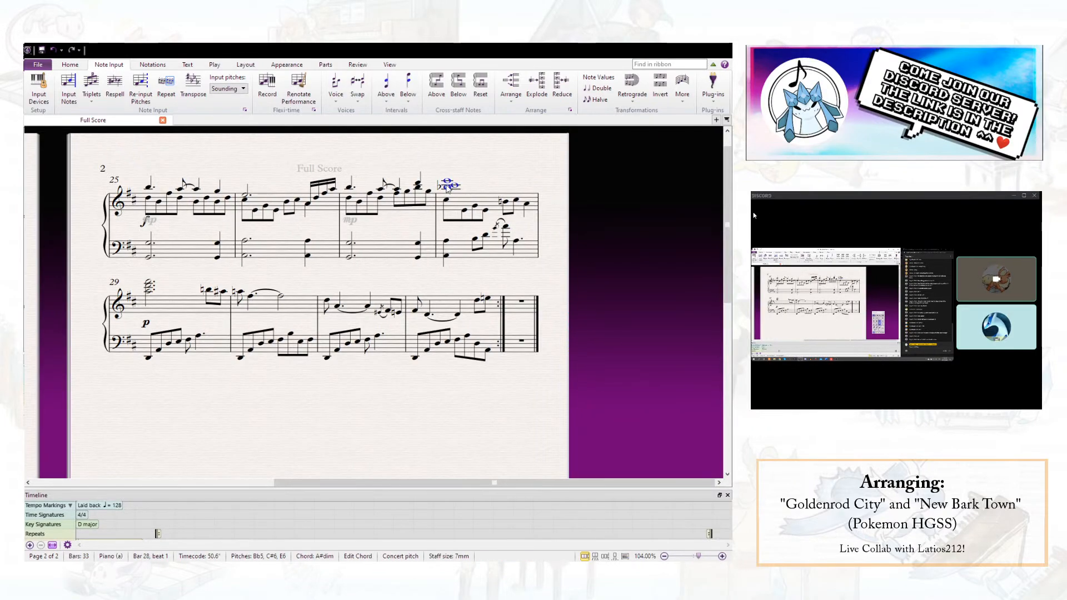
left_click(619, 381)
left_click(501, 186)
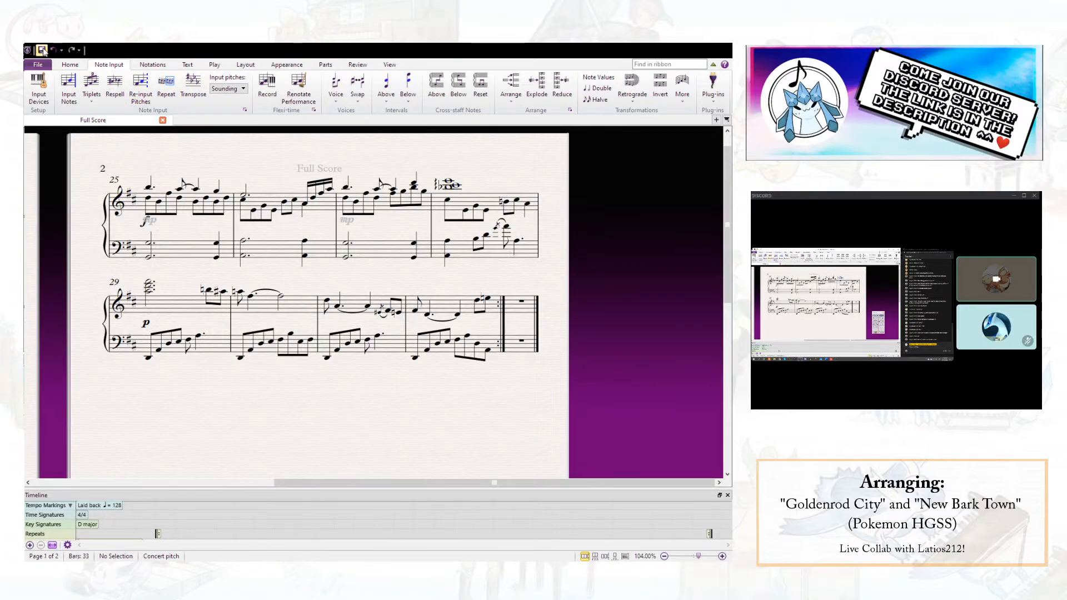
- Replace the two lower-voice eighth notes on beat 1 of bar 28 in the right hand with a quarter rest
left_click(450, 200)
key("Delete")
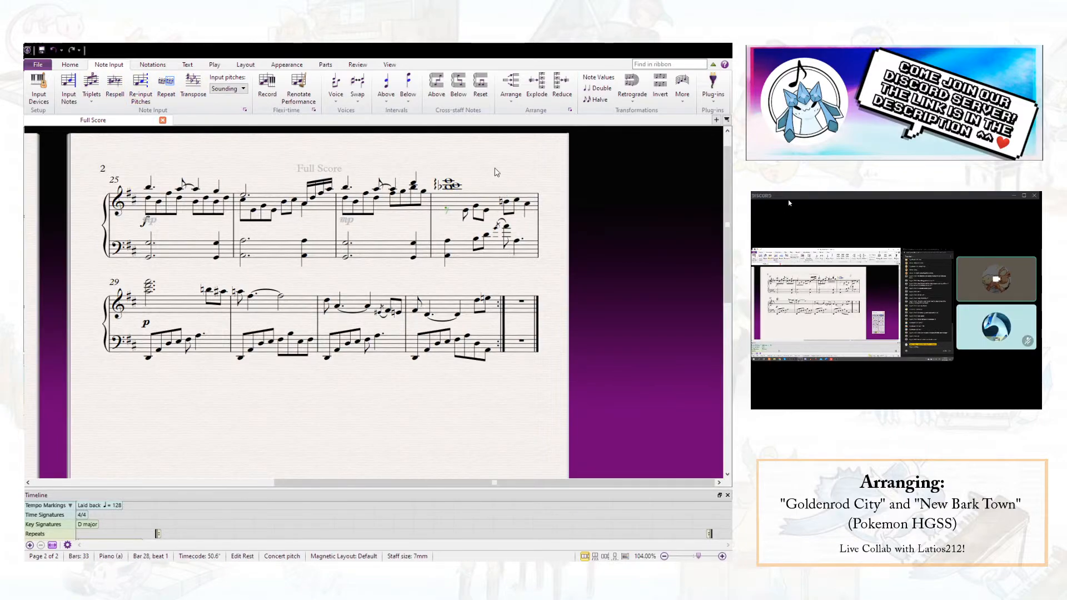
left_click(503, 175)
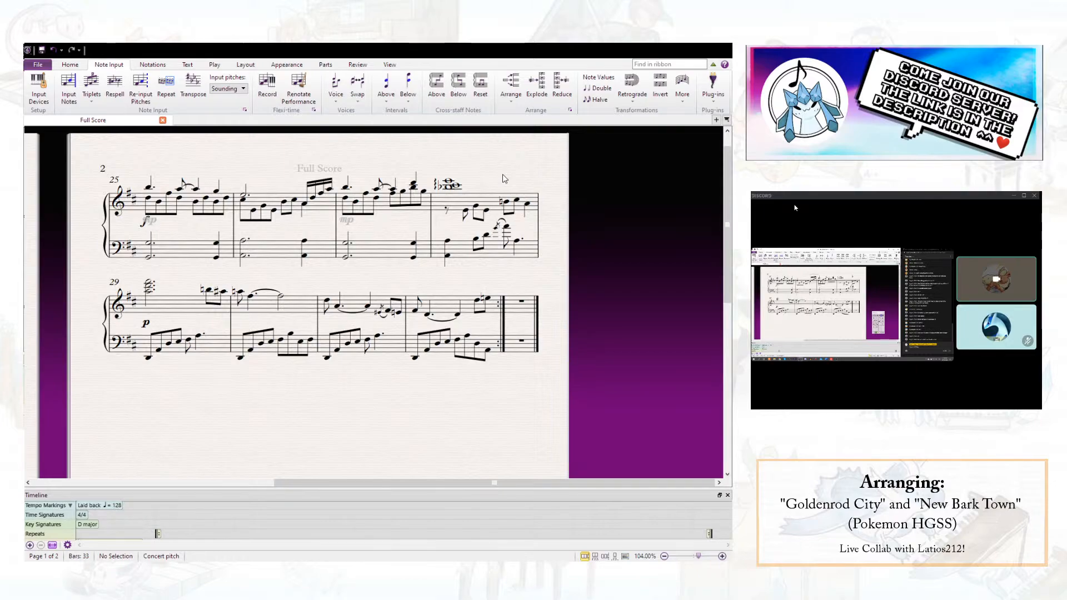
left_click(460, 220)
key("Delete")
left_click(447, 211)
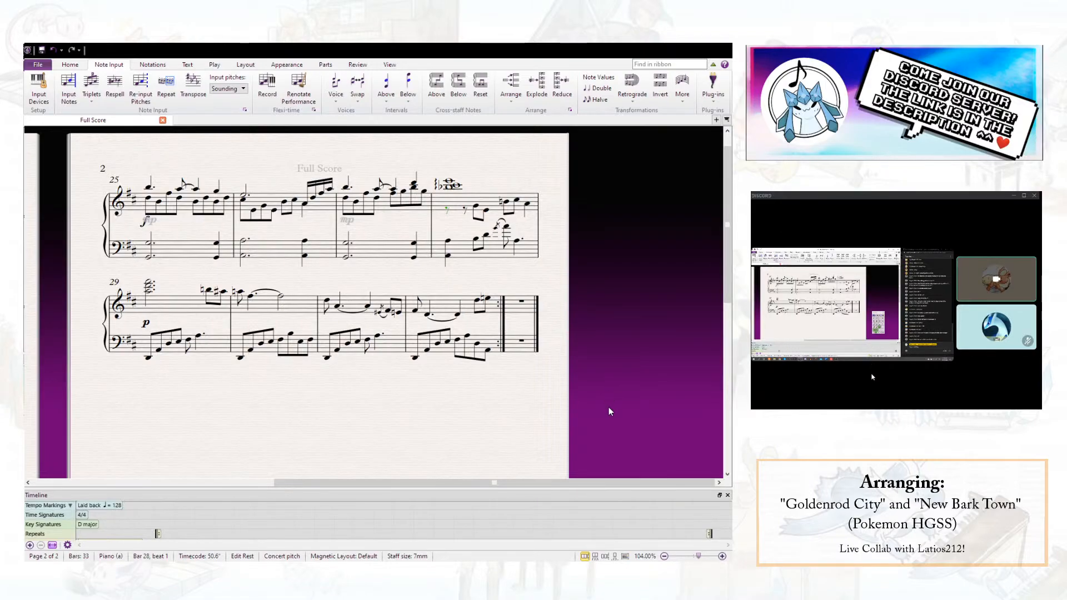
key("4")
- Edit the hidden dynamic at the start of bar 25 and add a hidden pedal line under that bar's bass
left_click(153, 224)
key("Escape")
left_click(185, 249)
key("l")
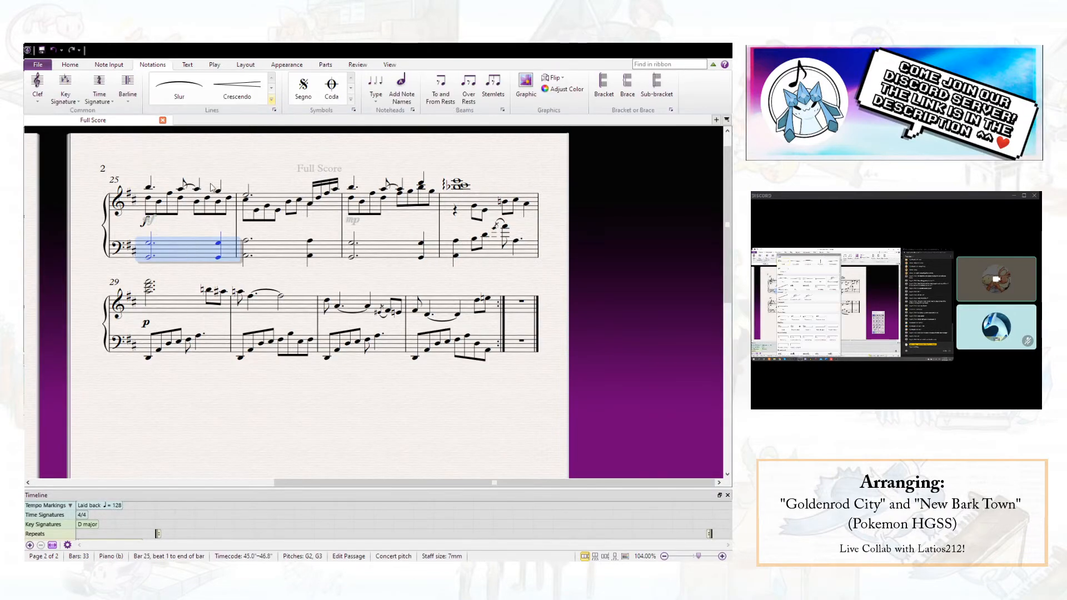
left_click(185, 105)
left_click(188, 279)
key("ctrl+shift+h")
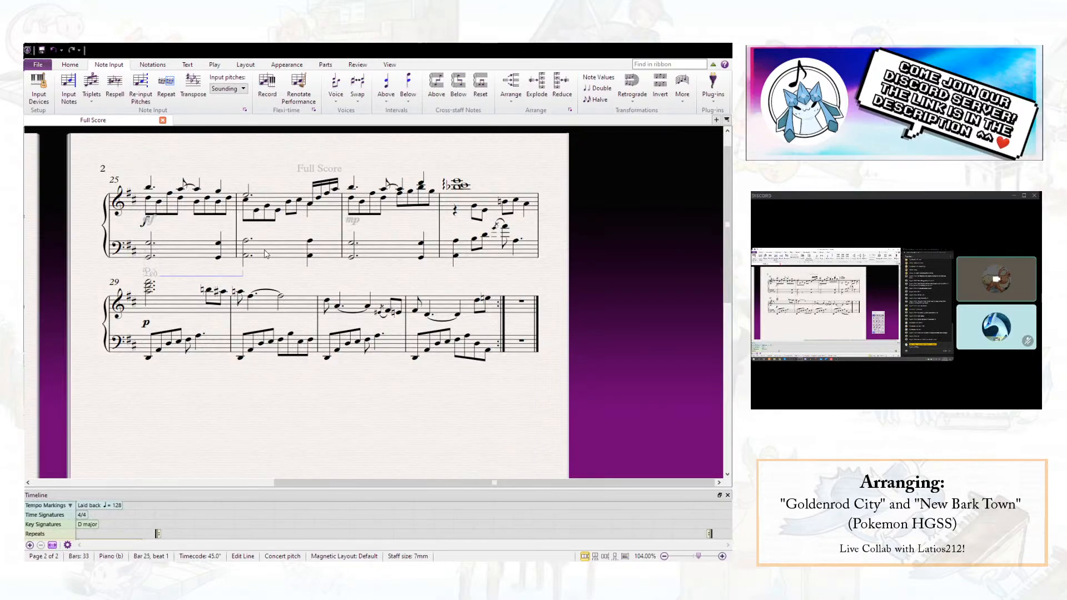
- Add hidden pedal lines under the bass of bars 26, 27 and 28, ending the last one around beat 3
left_click(327, 251)
left_click(378, 252)
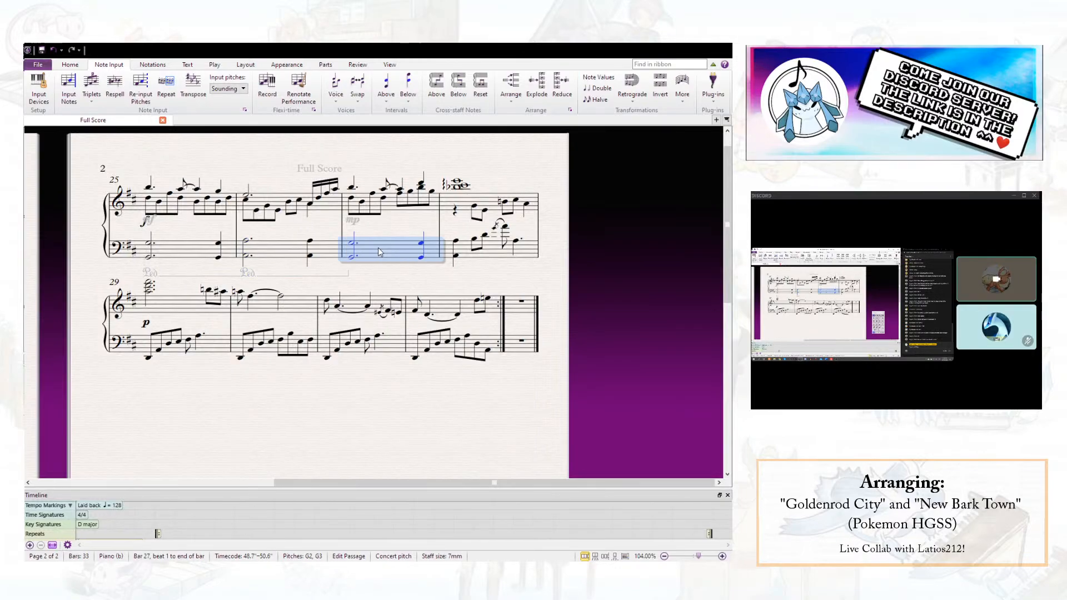
left_click(483, 256)
left_click_drag(148, 369, 496, 247)
left_click(527, 290)
- Raise the two lower-voice eighth notes on beat 2 of bar 28 in the right hand by an octave
left_click(474, 207)
left_click(484, 211, "ctrl")
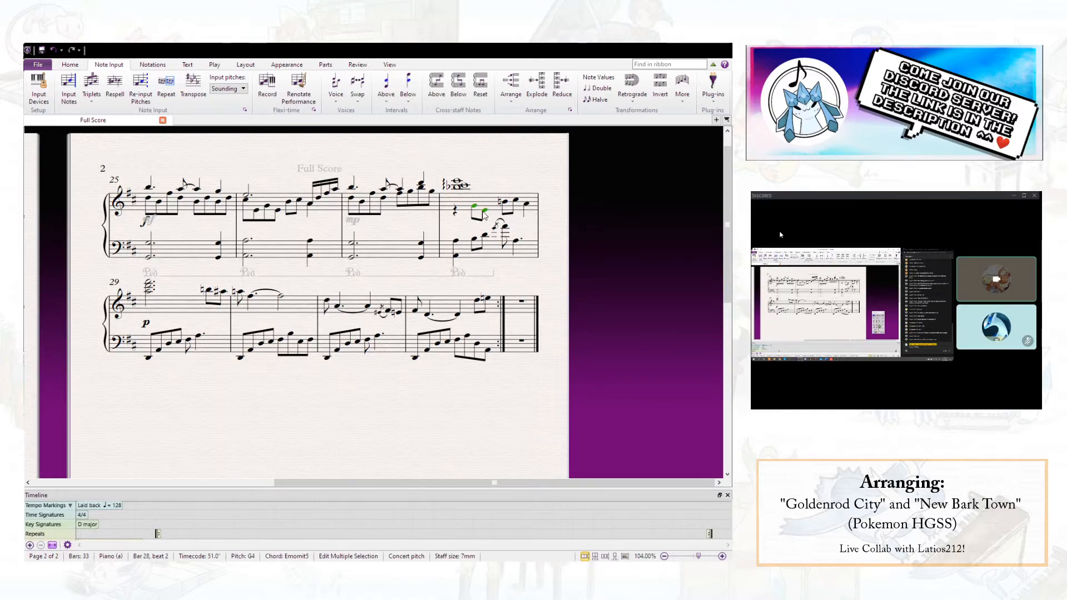
key("ctrl+Up")
- Turn the lower-voice note on beat 3 of bar 28 in the right hand into an A5 half note
left_click(505, 203)
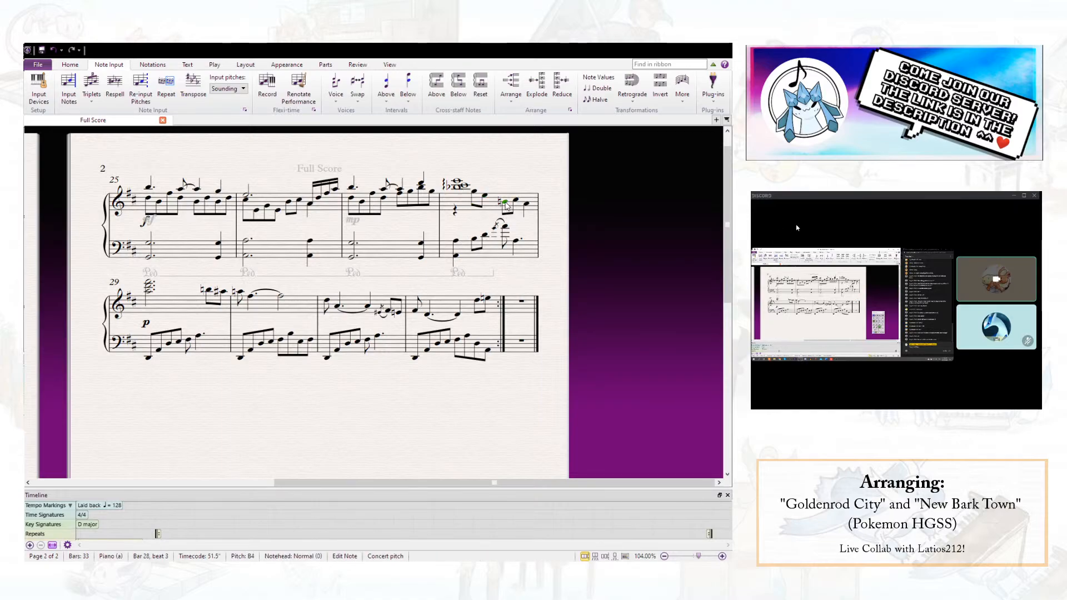
left_click(495, 228)
left_click(506, 207)
key("ctrl+Up")
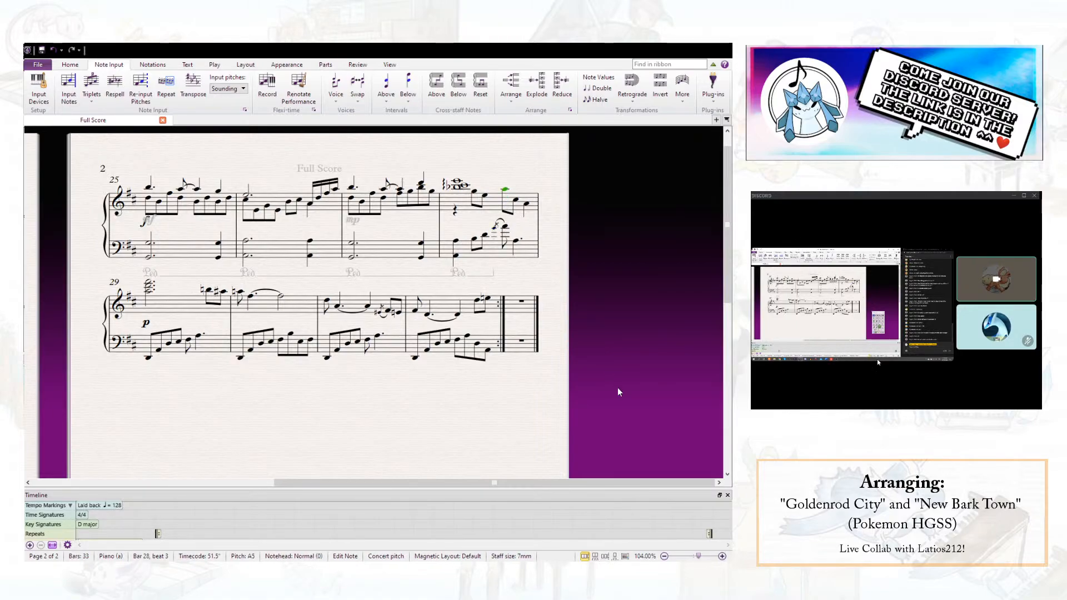
left_click(615, 401)
left_click(536, 235)
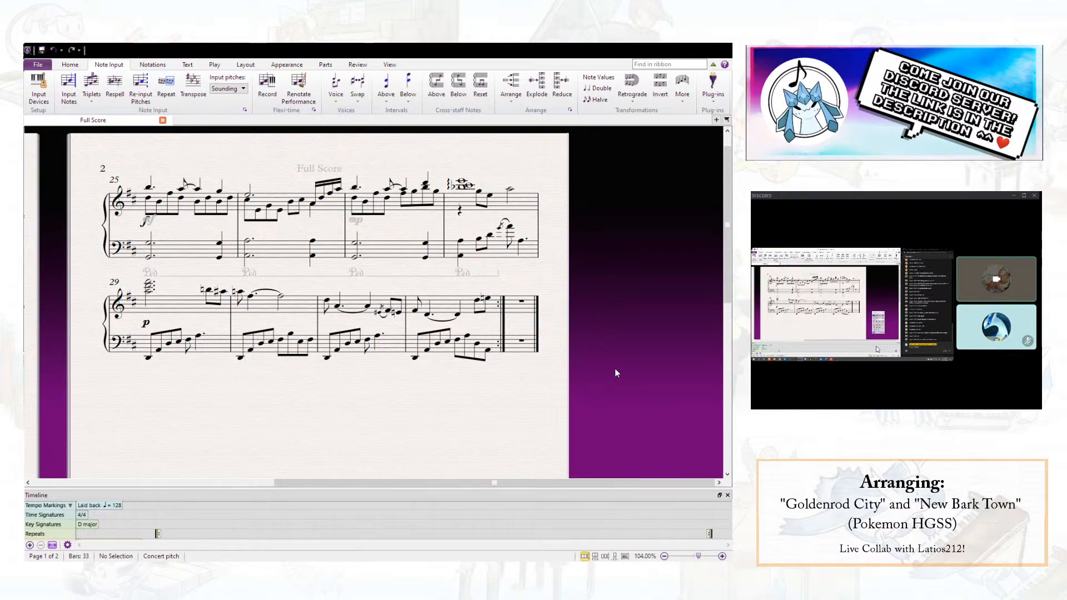
- Add a grace note before the A5 half note on beat 3 of bar 28 and slur it to that note
key("n")
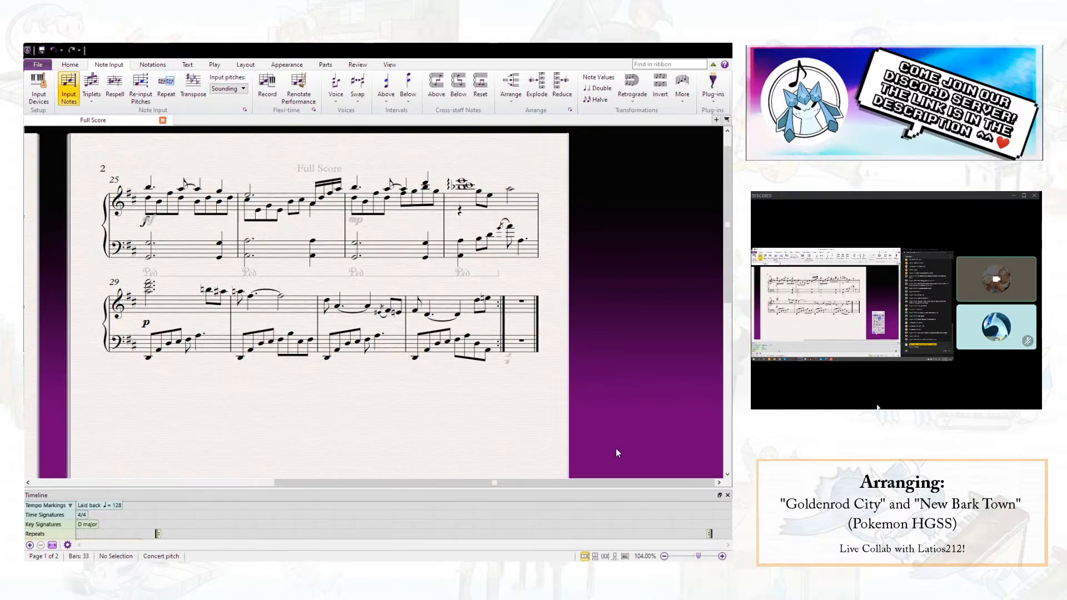
left_click(511, 191)
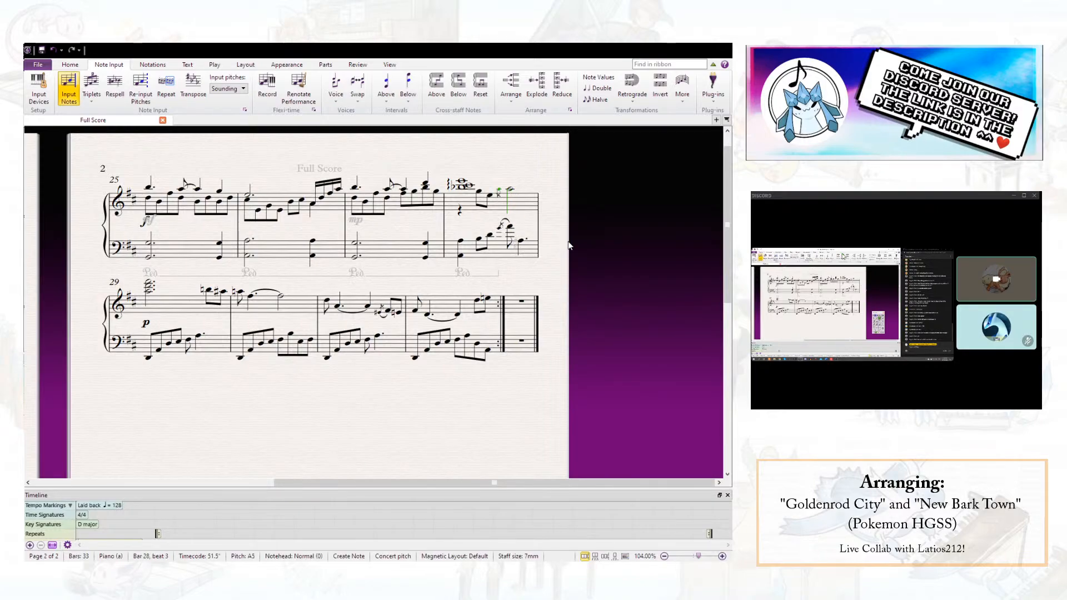
key("Escape")
key("Escape")
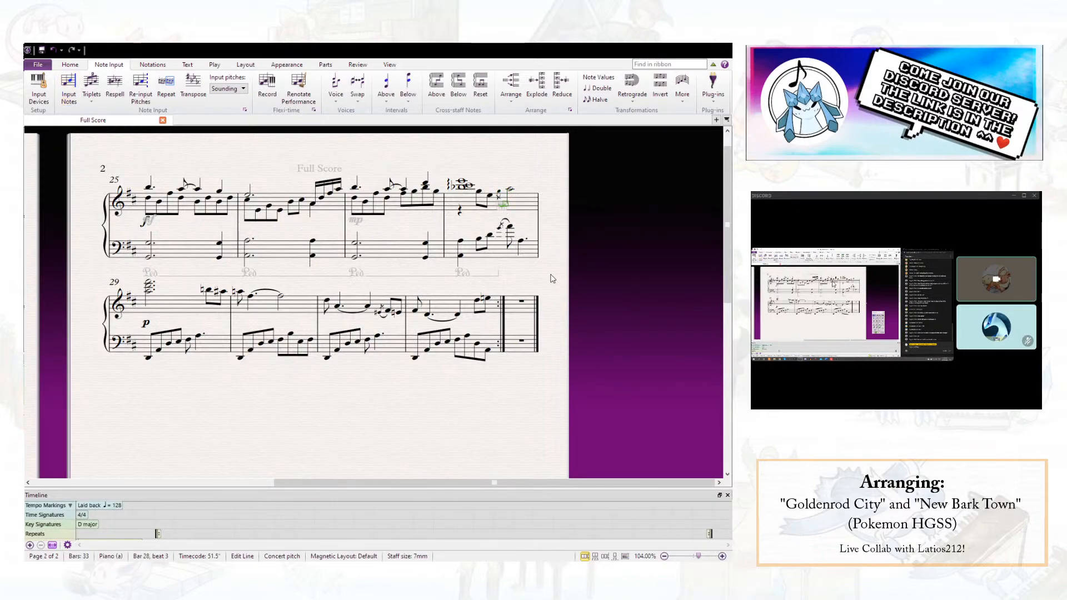
- Flip the right-hand grace note's slur so it sits above the notes, and save the score
left_click(503, 207)
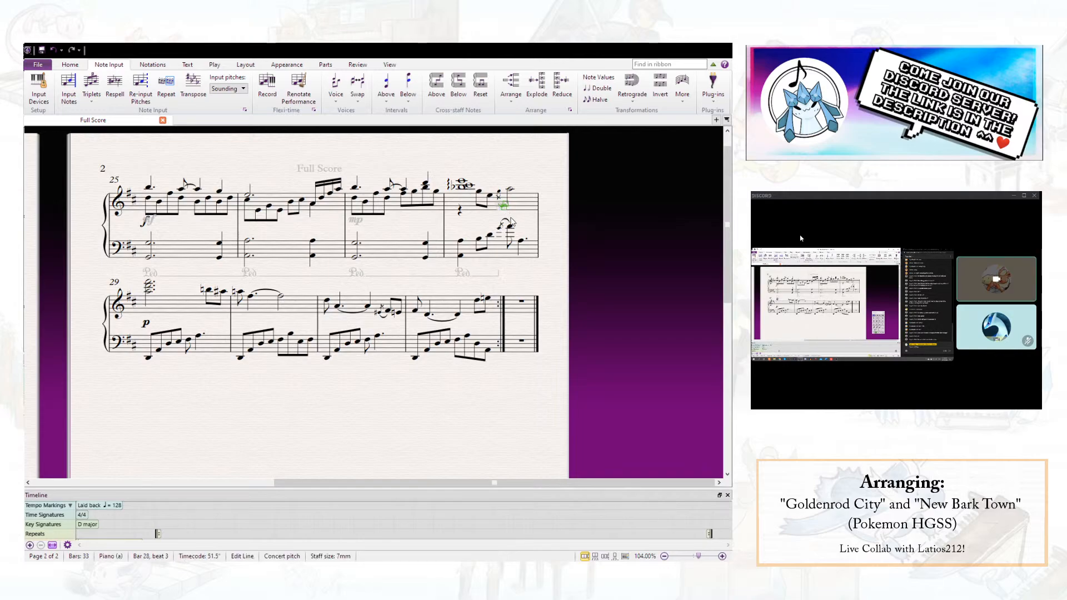
key("x")
left_click(528, 185)
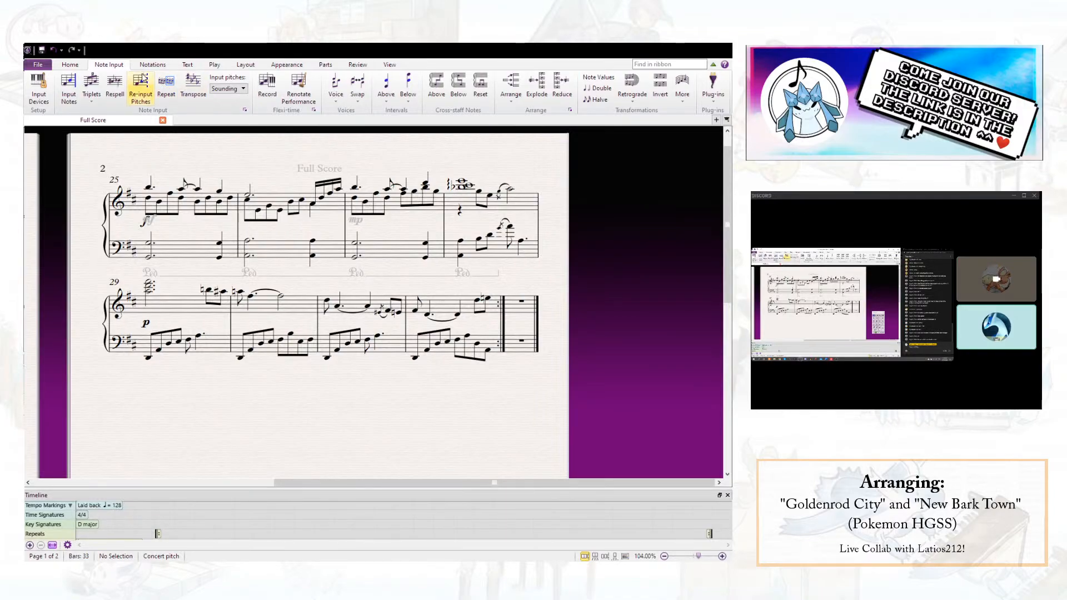
left_click(42, 50)
left_click(499, 193)
left_click(621, 397)
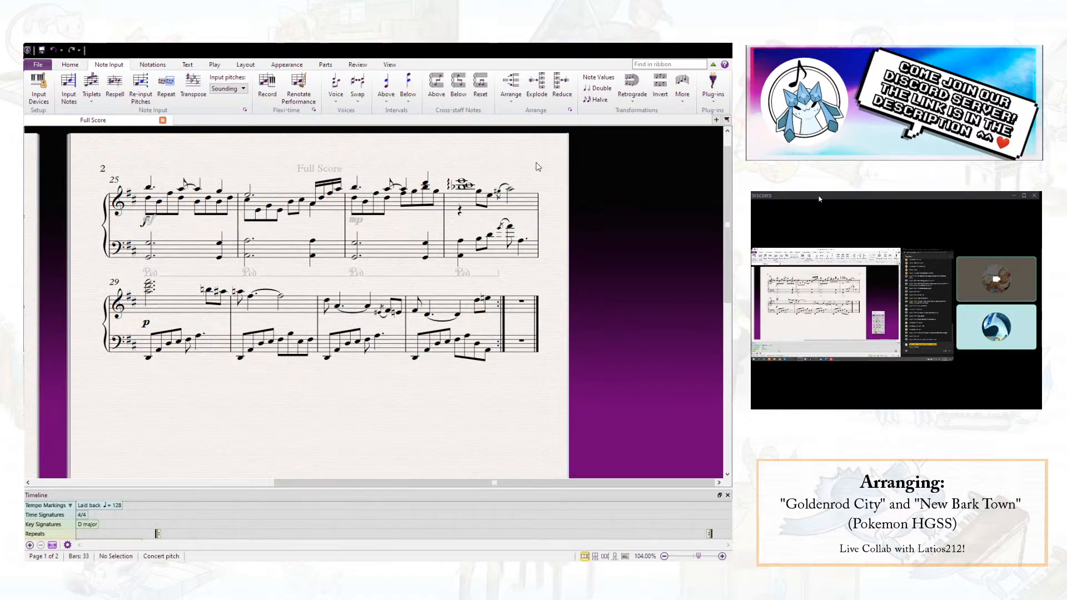
- Delete the bass grace note and beat 3 note of bar 28, and change the bass note at beat 3.5 to A4
left_click(500, 228)
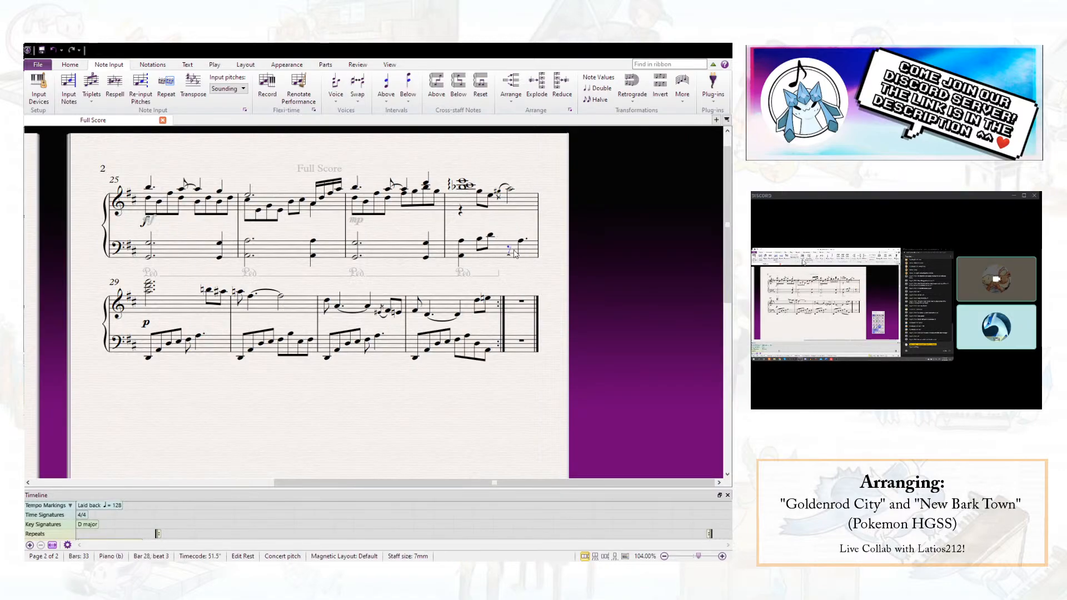
key("Delete")
key("Delete")
key("a")
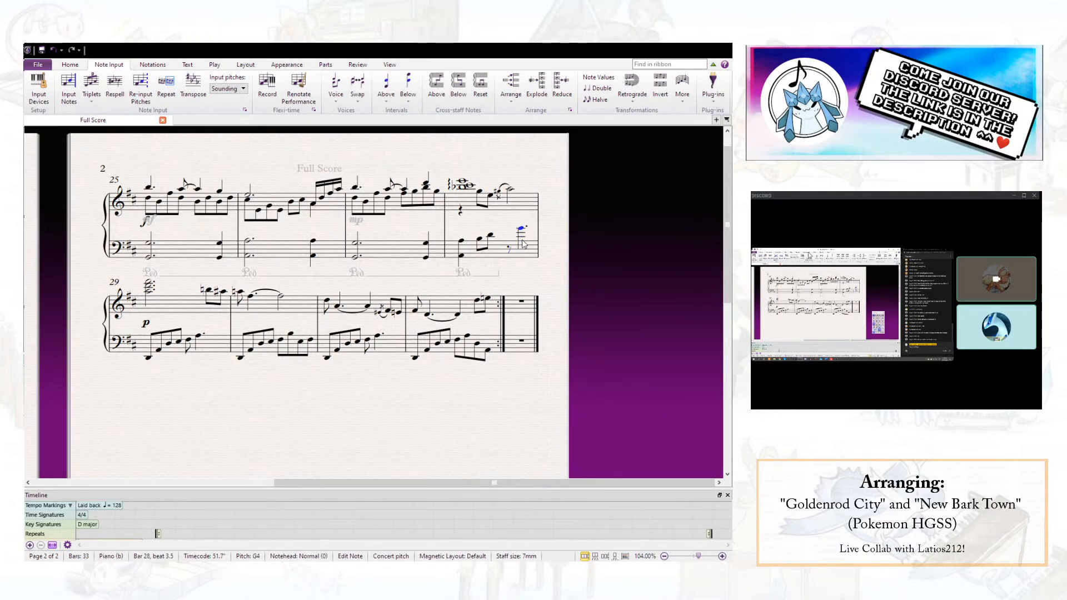
- Change the bass note on beat 2 of bar 28 to Bb3 and enter an E4 eighth note on beat 3
left_click(479, 240)
left_click(490, 236)
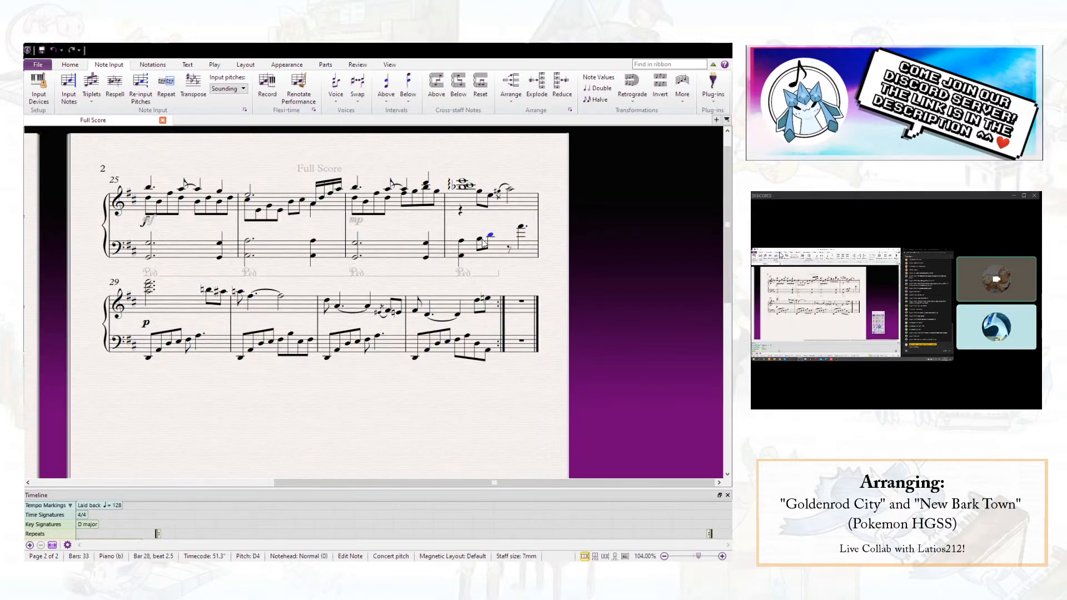
left_click(481, 240)
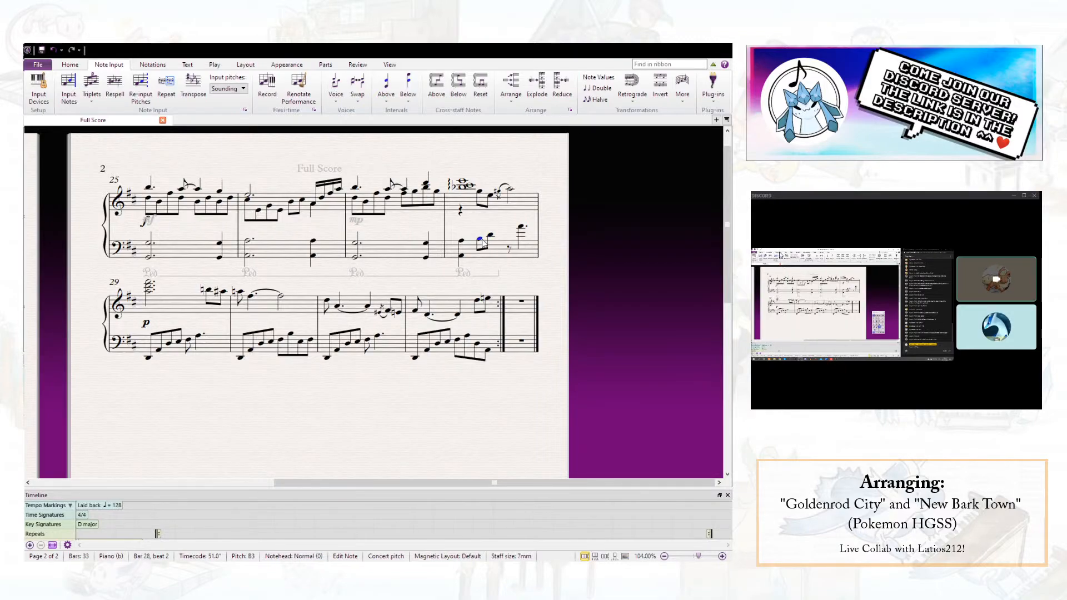
key("Right")
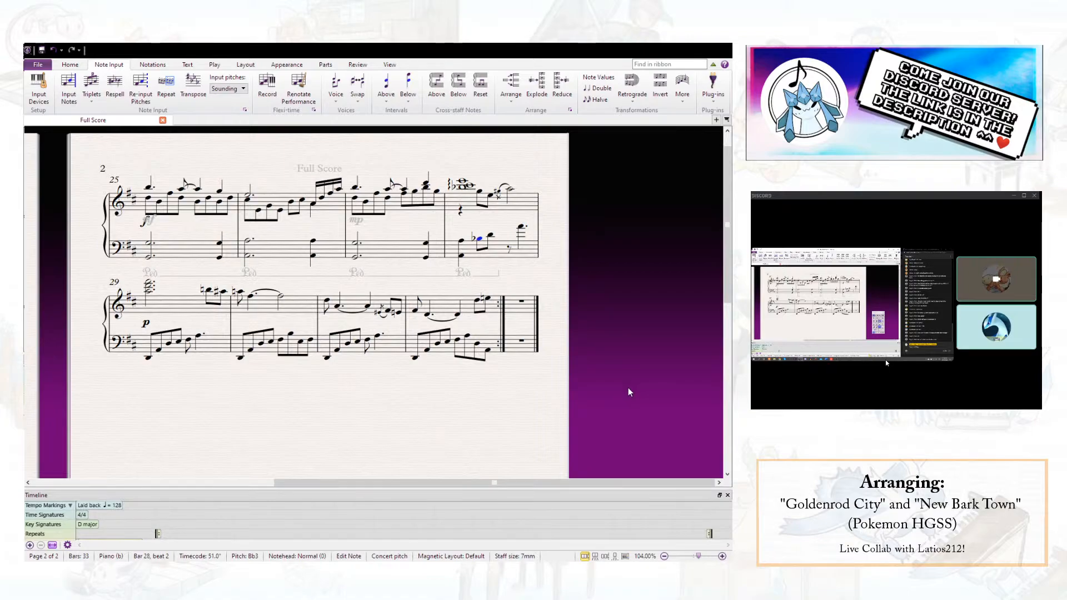
key("Right")
key("Escape")
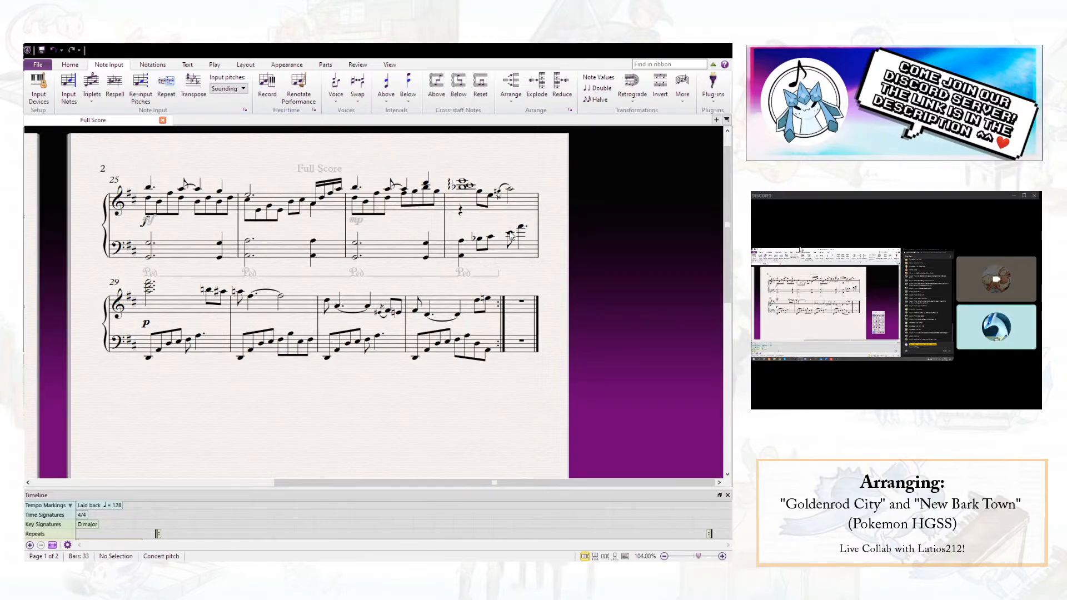
- Cross the bass notes E4 and A4 in the second half of bar 28 onto the upper staff and play back the bar
left_click(510, 192)
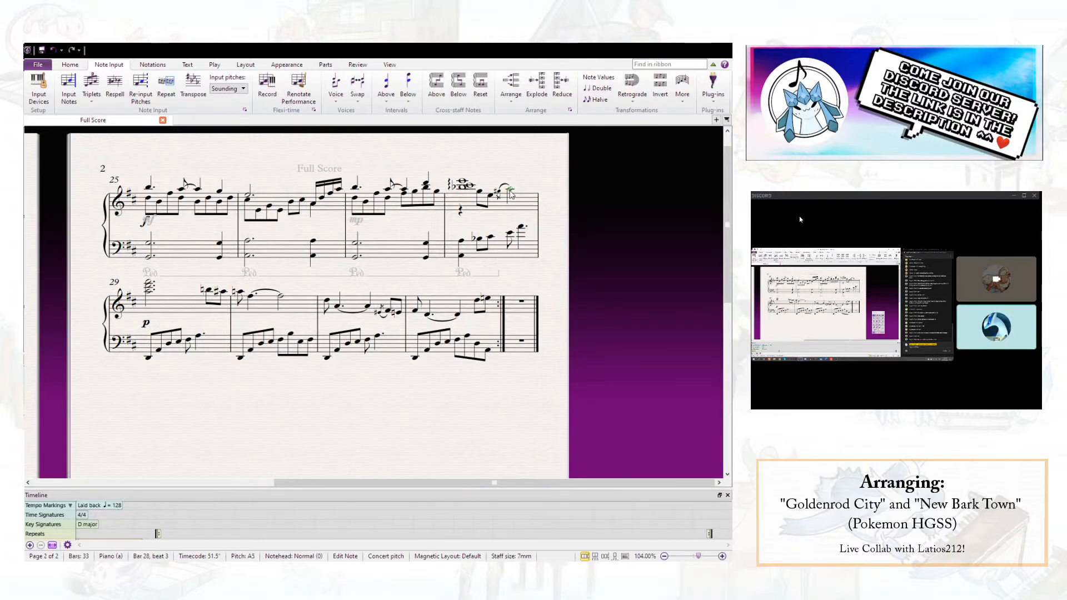
left_click(512, 235)
left_click(521, 227, "ctrl")
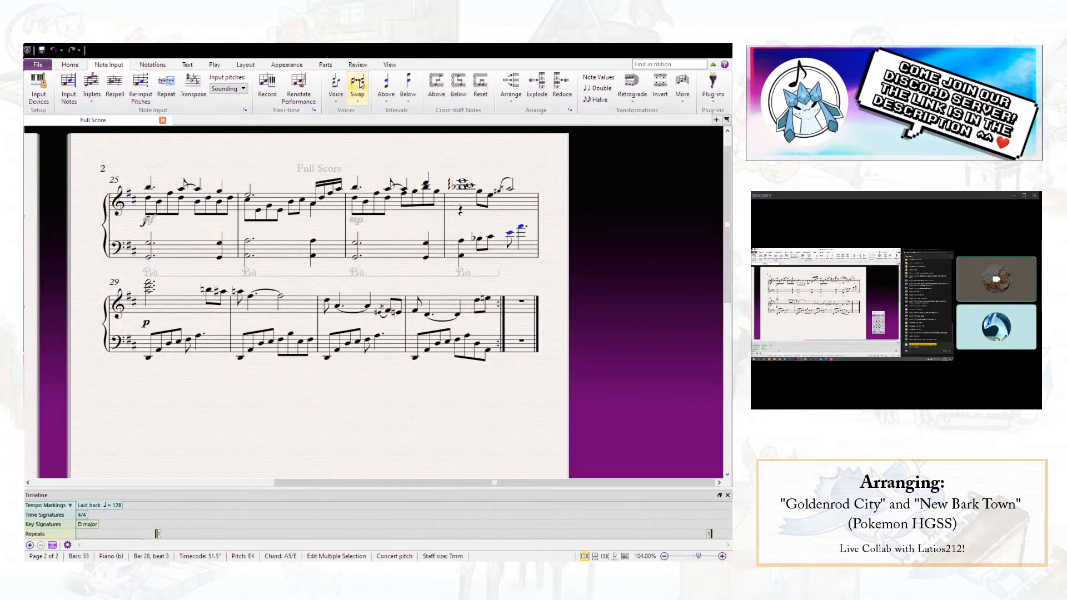
left_click(437, 84)
left_click(539, 183)
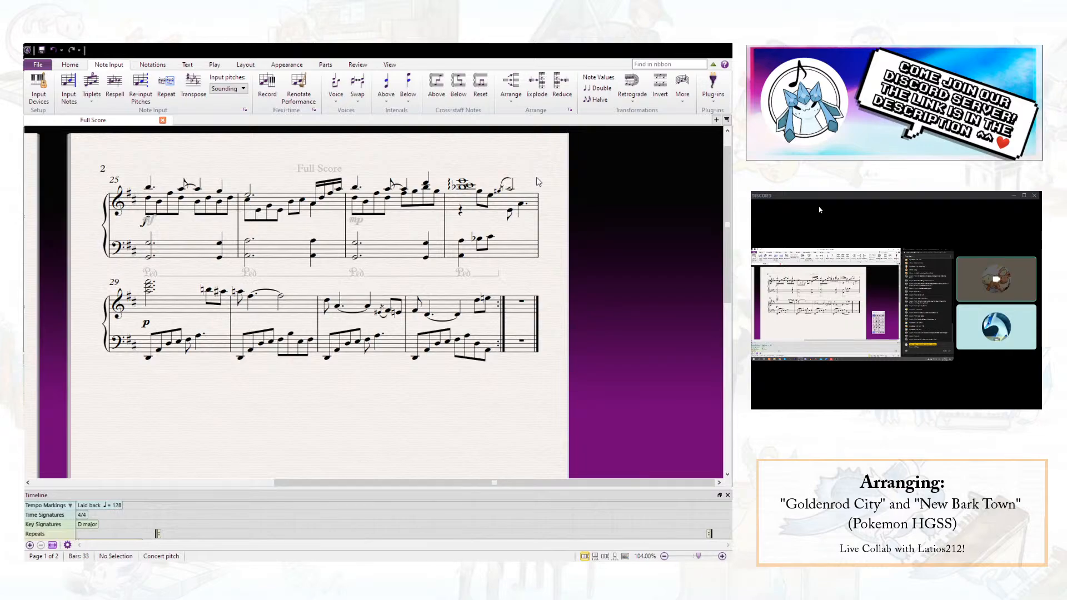
left_click(463, 181)
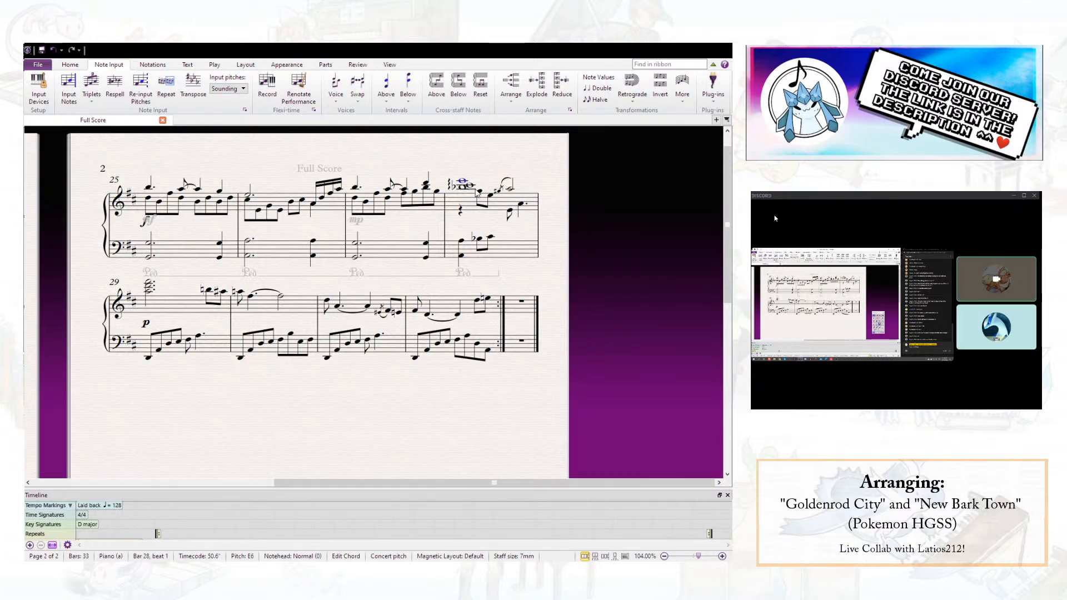
key("space")
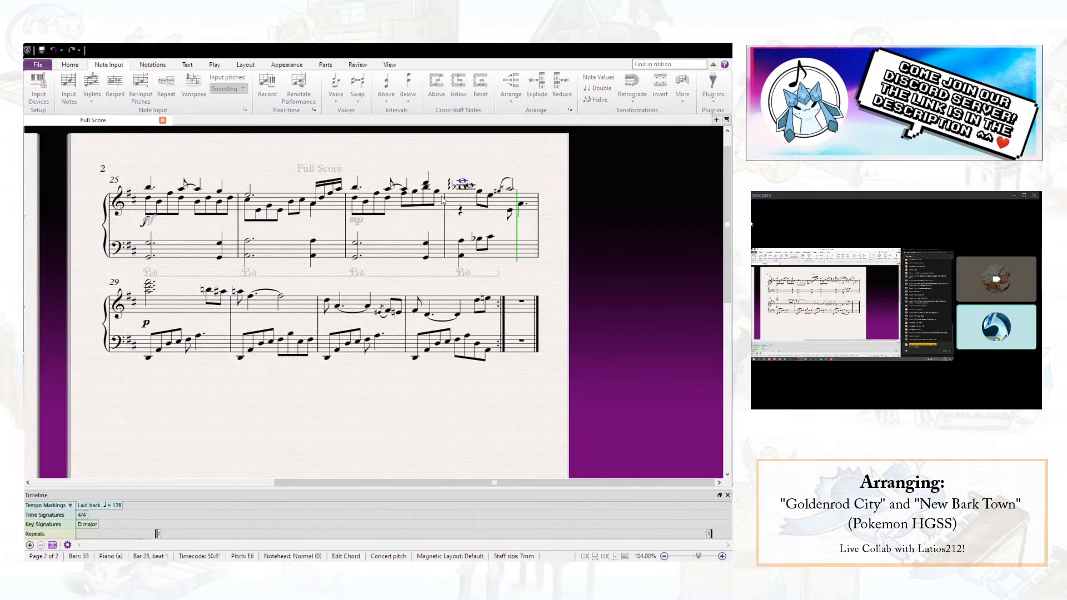
- Extend the pedal line of bar 28 to the end of the bar and save the score
left_click(500, 274)
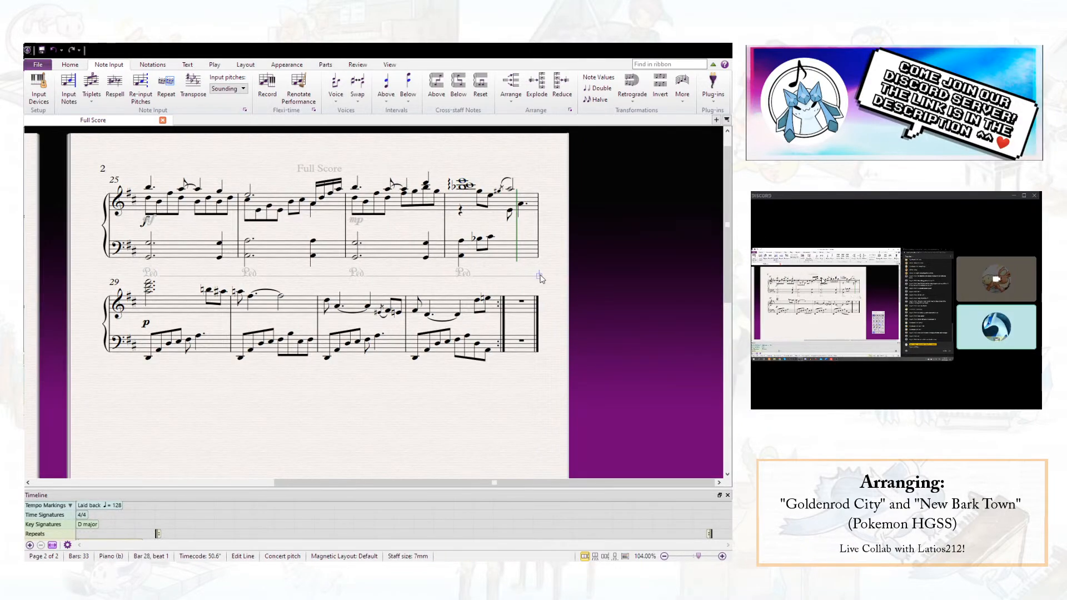
key("Escape")
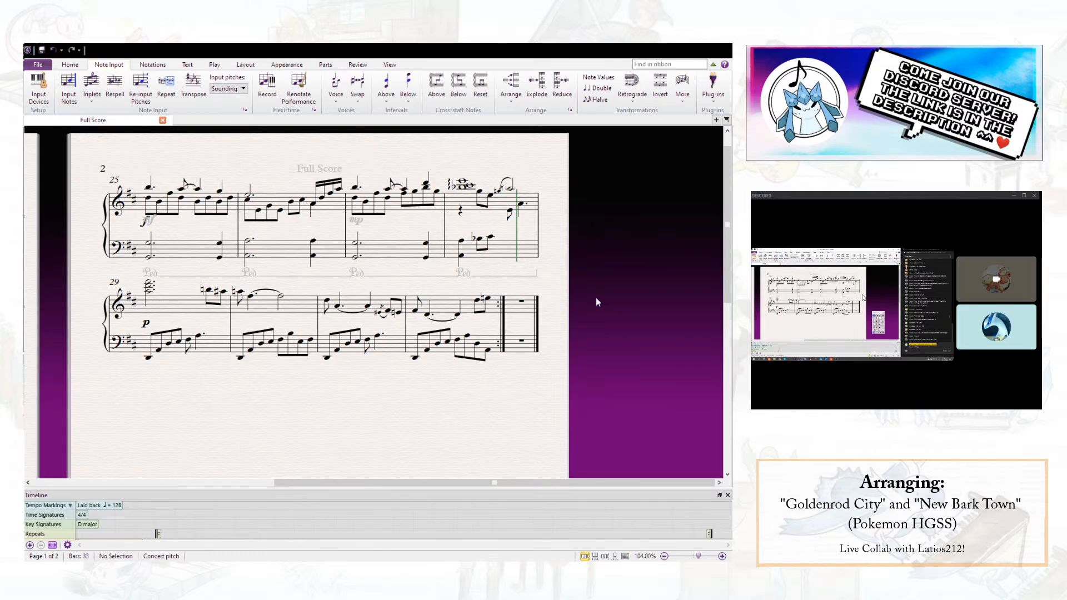
left_click_drag(563, 288, 624, 259)
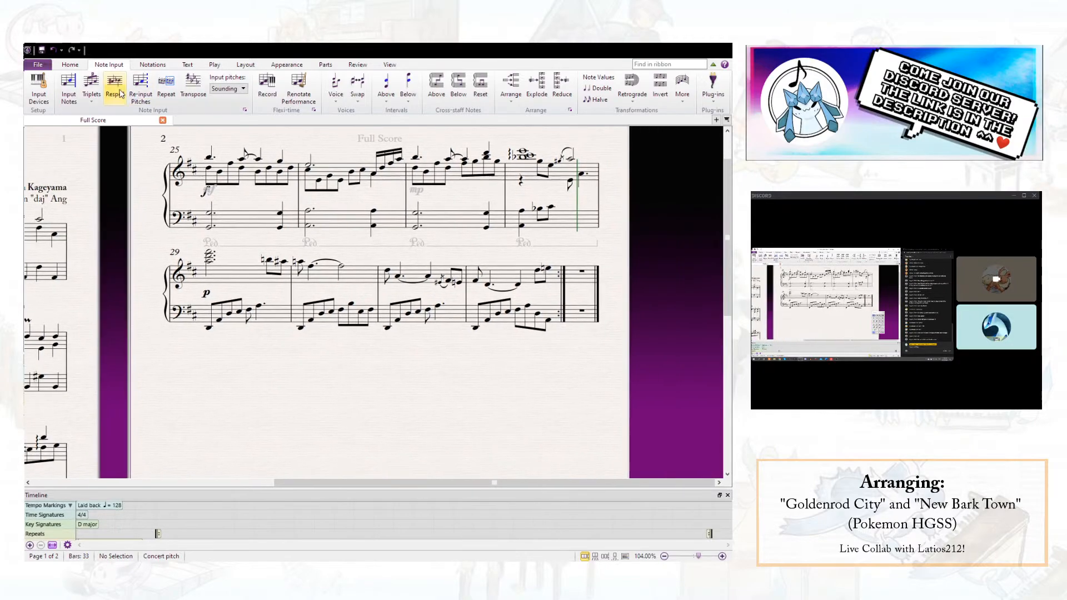
left_click(41, 50)
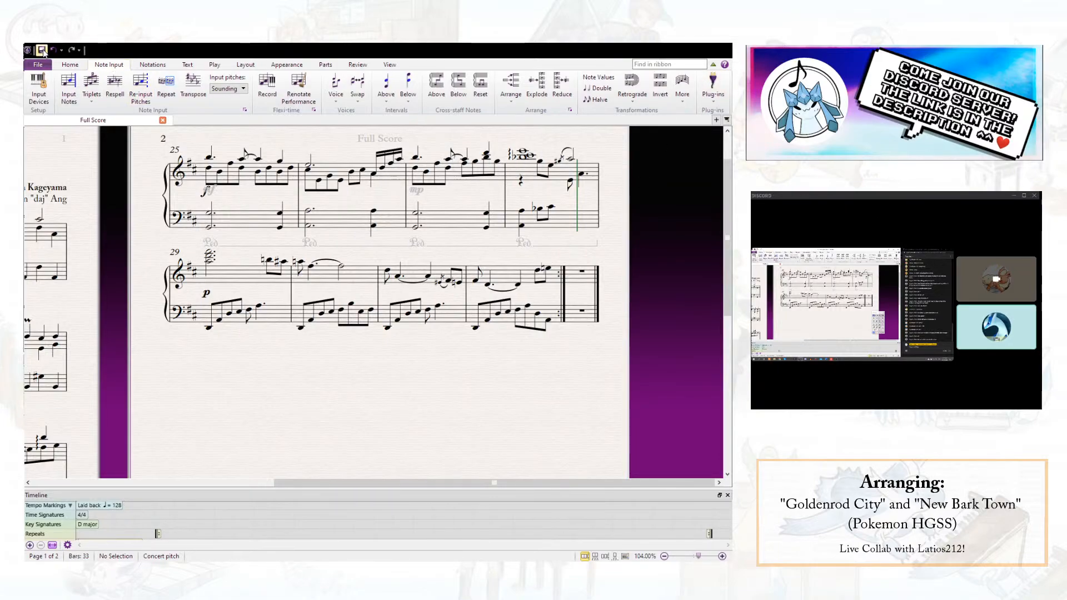
- Play back the score from bar 27 and delete the mp dynamic at the start of that bar
left_click(417, 158)
key("p")
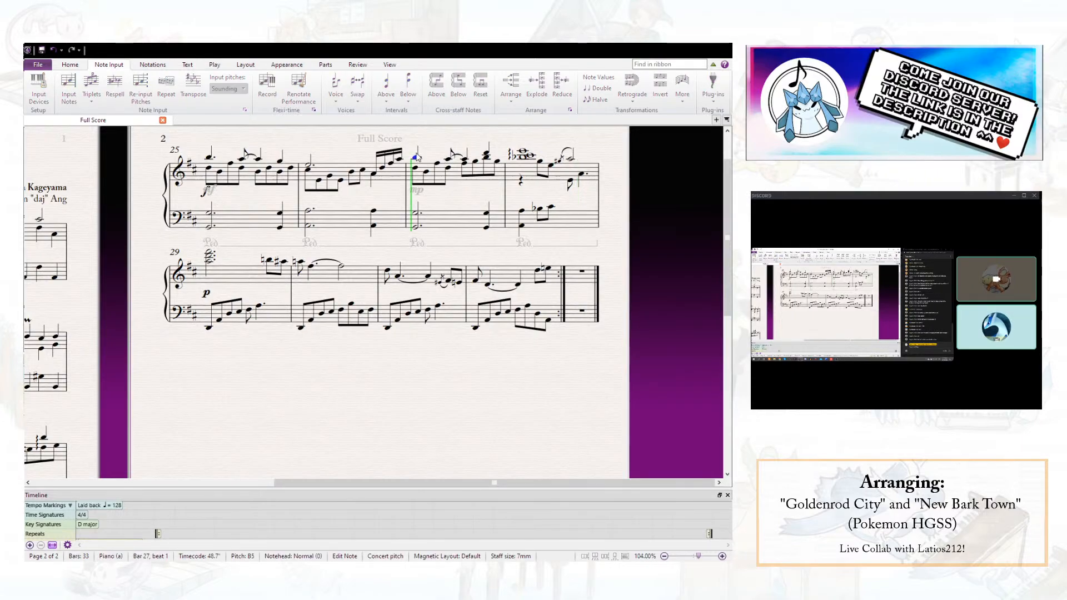
key("space")
double_click(421, 192)
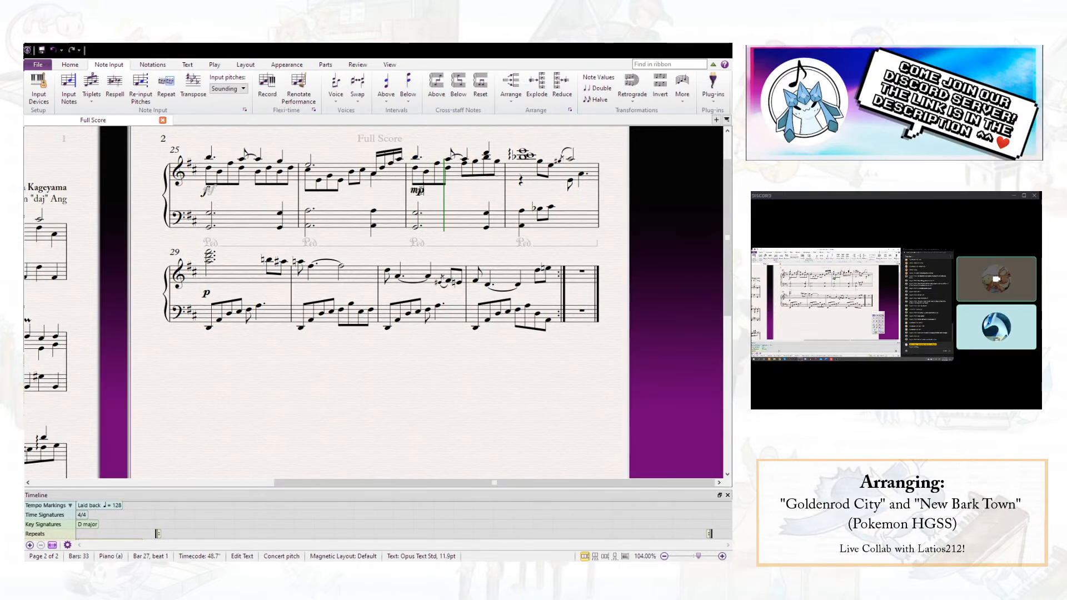
key("Escape")
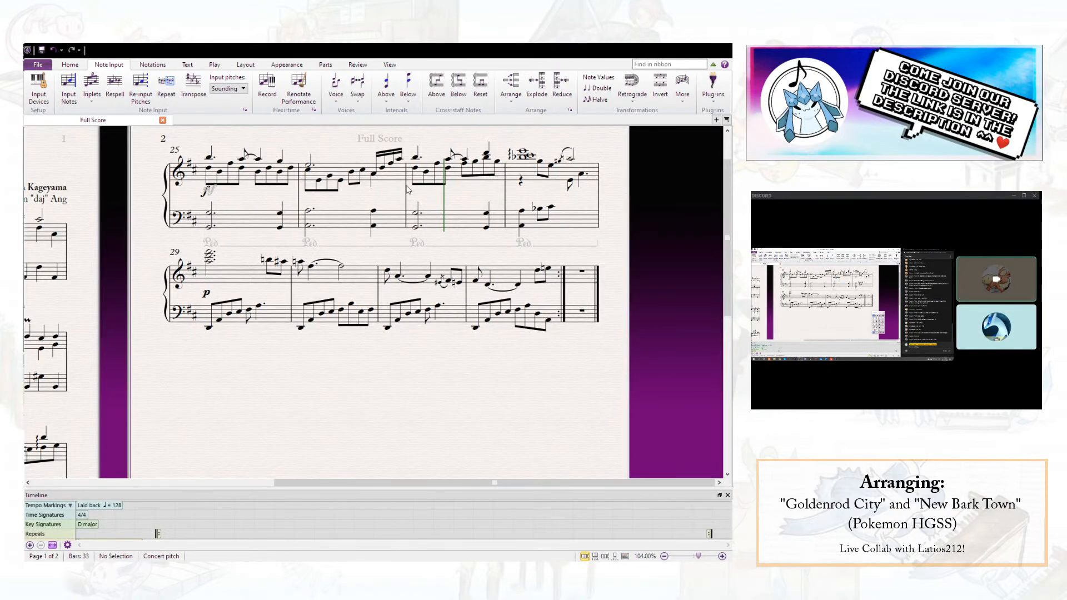
- Change the right-hand note on beat 4.5 of bar 29 to Bb5
left_click(282, 262)
key("Down")
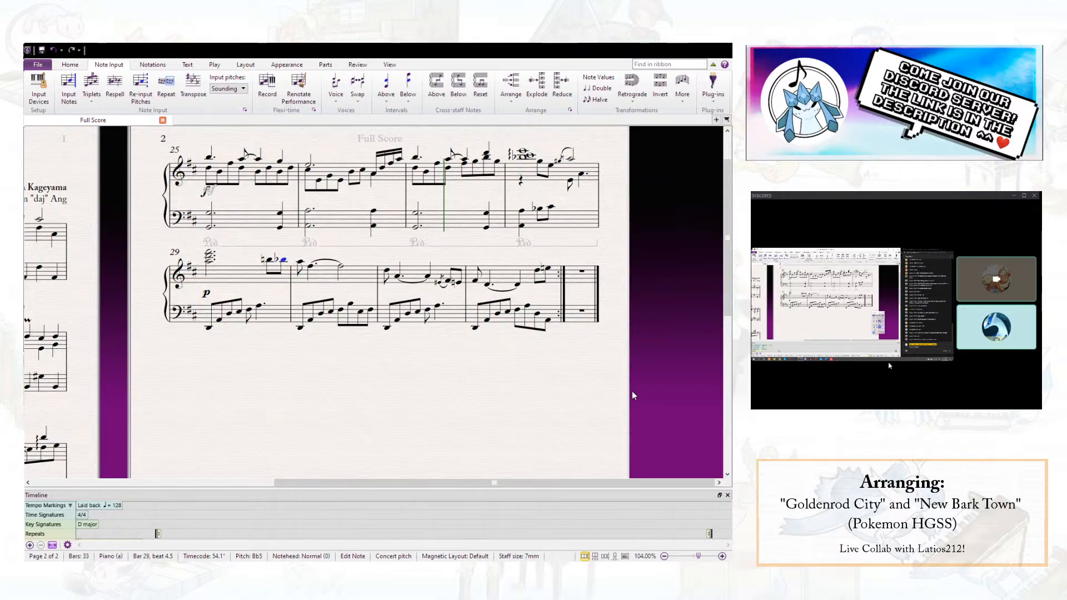
key("Escape")
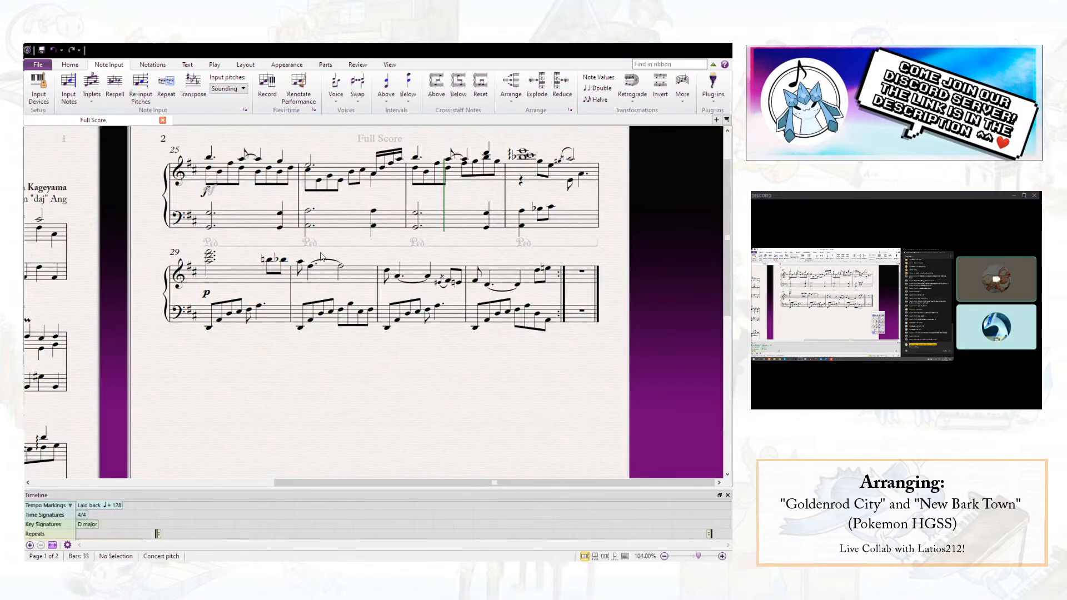
- Copy the pedal line of bar 25 to the left hand of bars 29, 30, 31 and 32
left_click(283, 245)
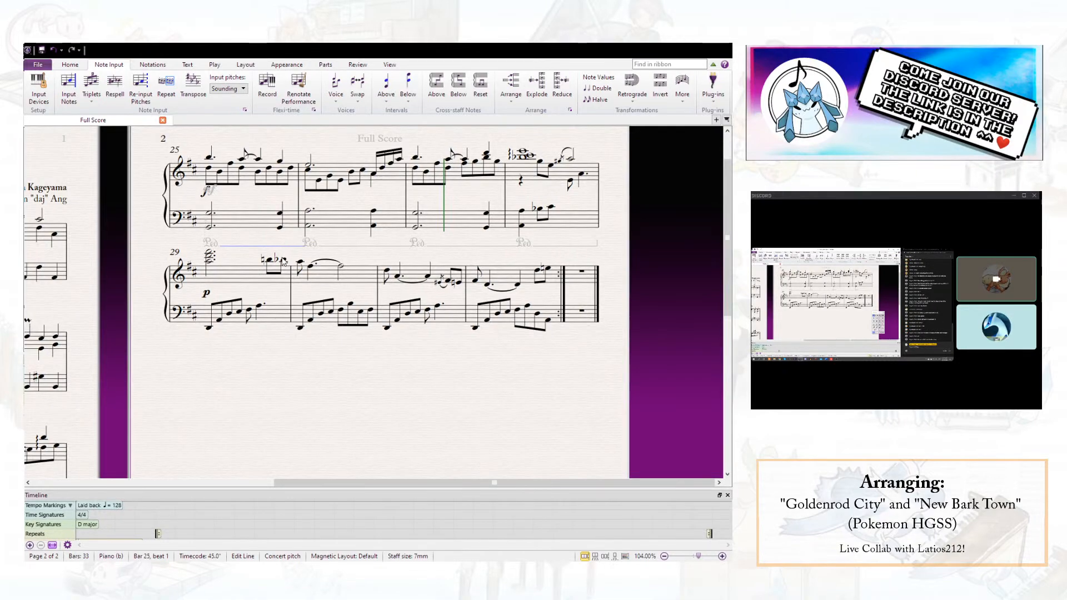
left_click(272, 320)
key("ctrl+v")
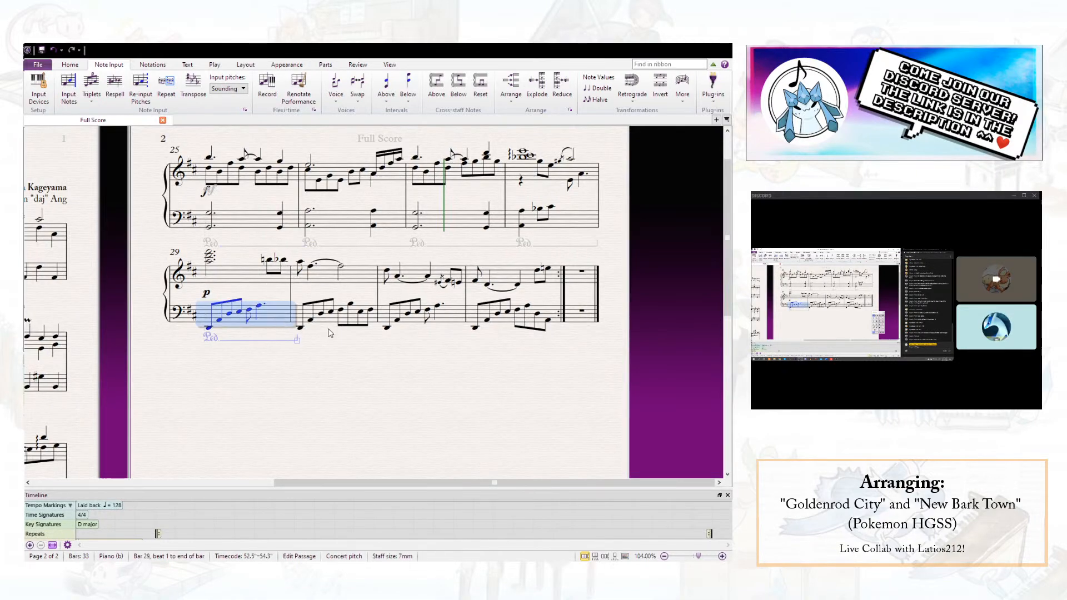
left_click(368, 325)
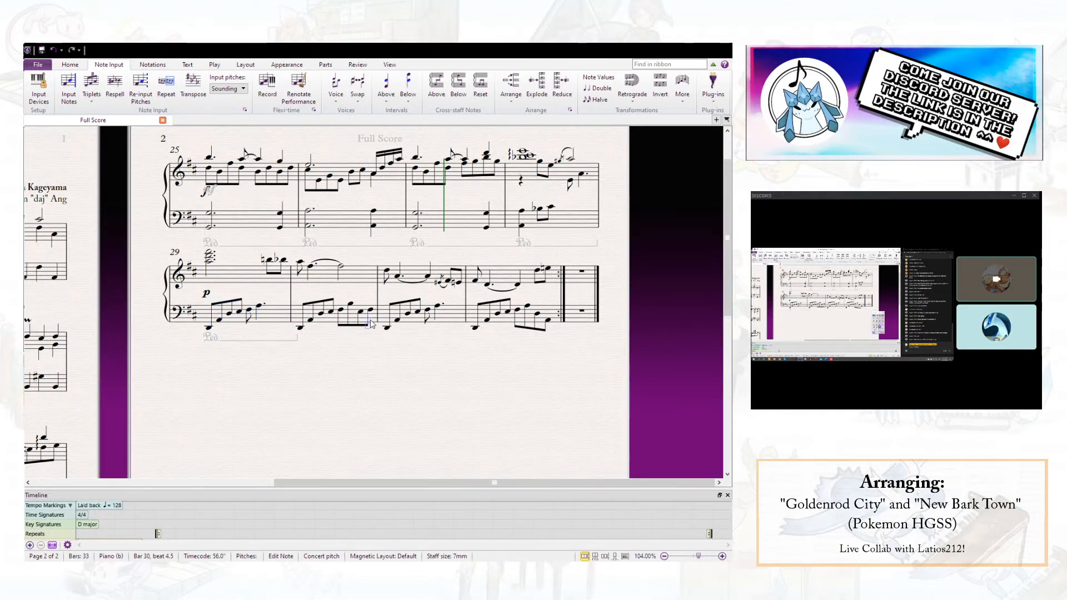
left_click(331, 324)
key("ctrl+v")
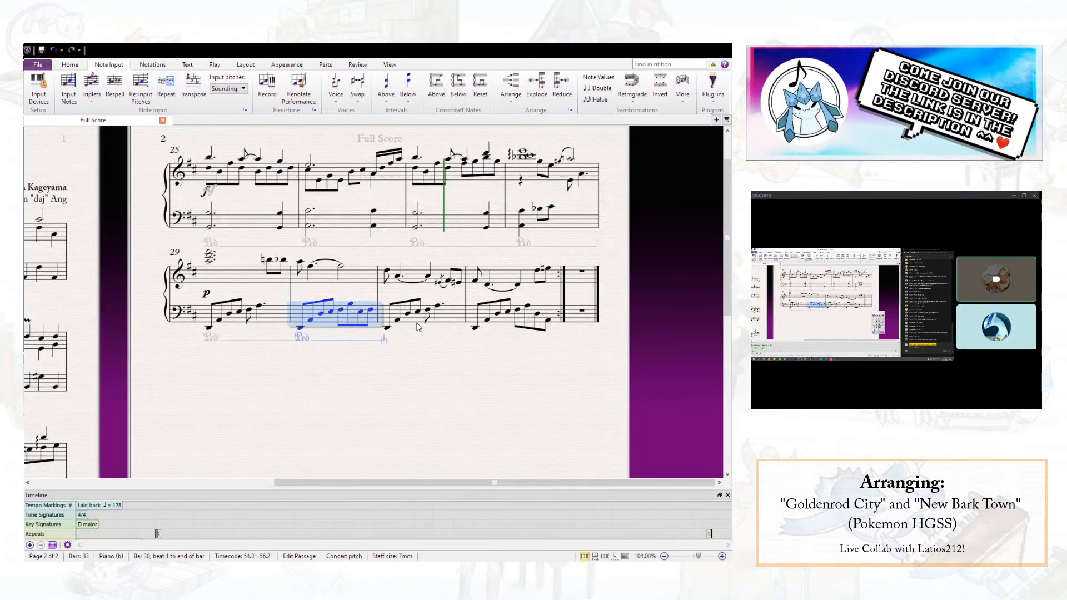
left_click(418, 326)
key("ctrl+v")
left_click(512, 327)
key("ctrl+v")
left_click_drag(390, 383, 359, 343)
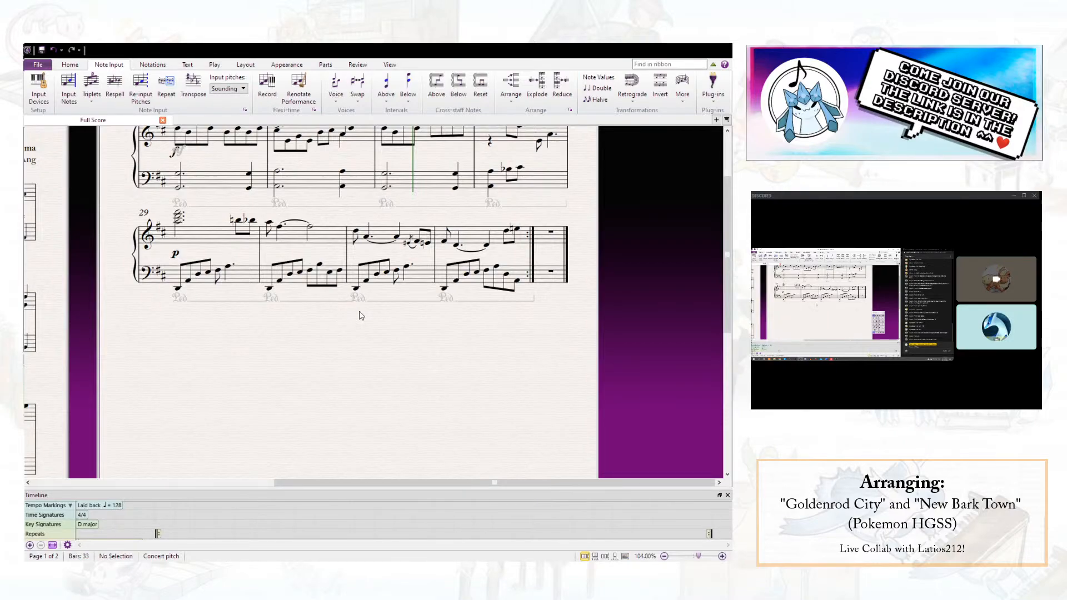
- Replace the last two bass eighth notes of bar 32 with a single quarter note on beat 4
left_click(506, 281)
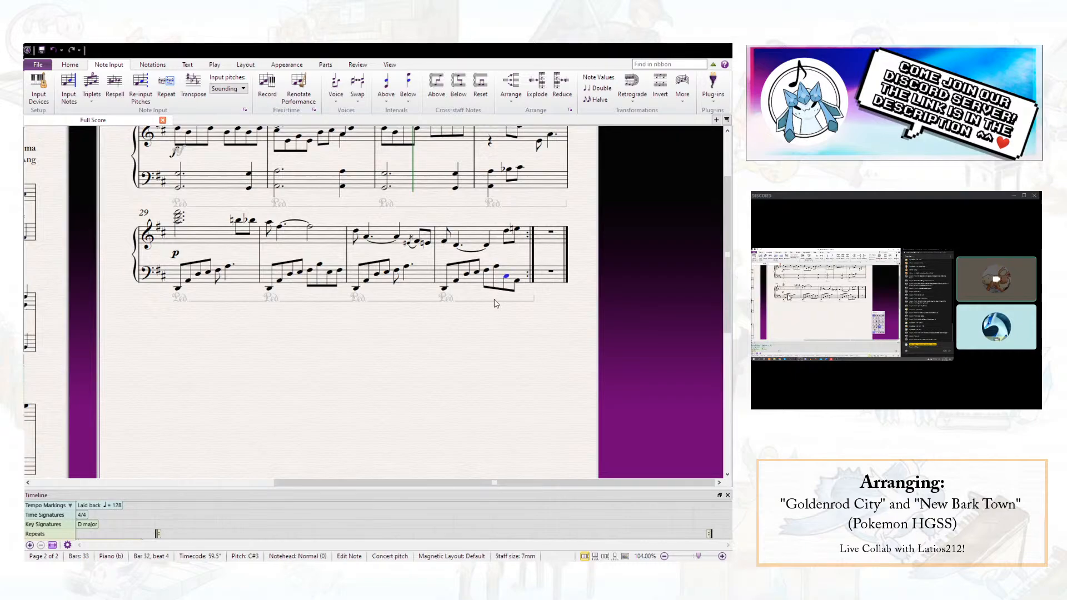
left_click(606, 405)
left_click(545, 385)
left_click(507, 233)
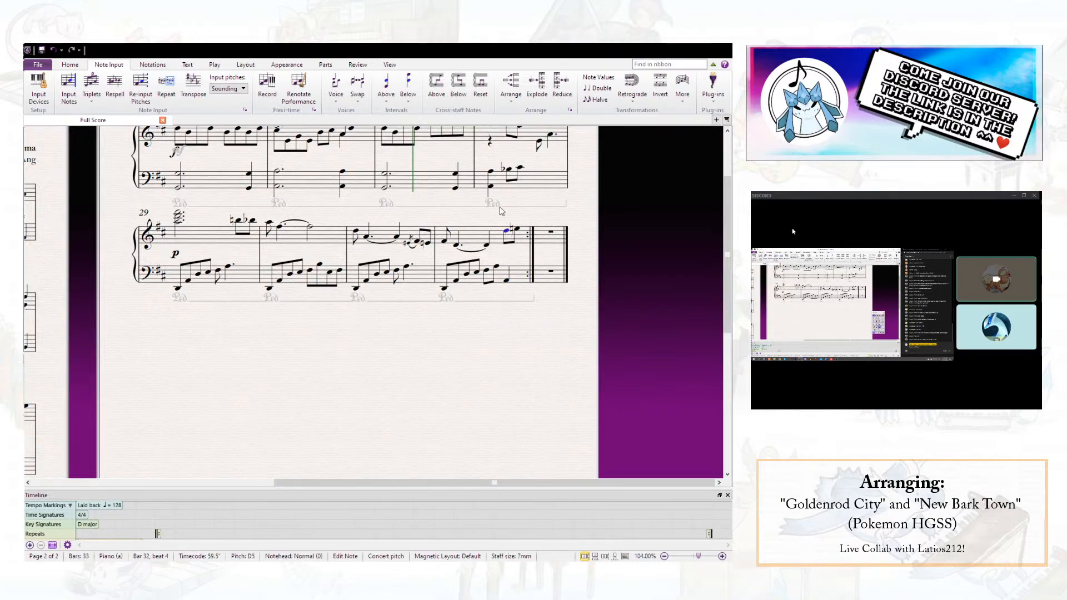
left_click(517, 361)
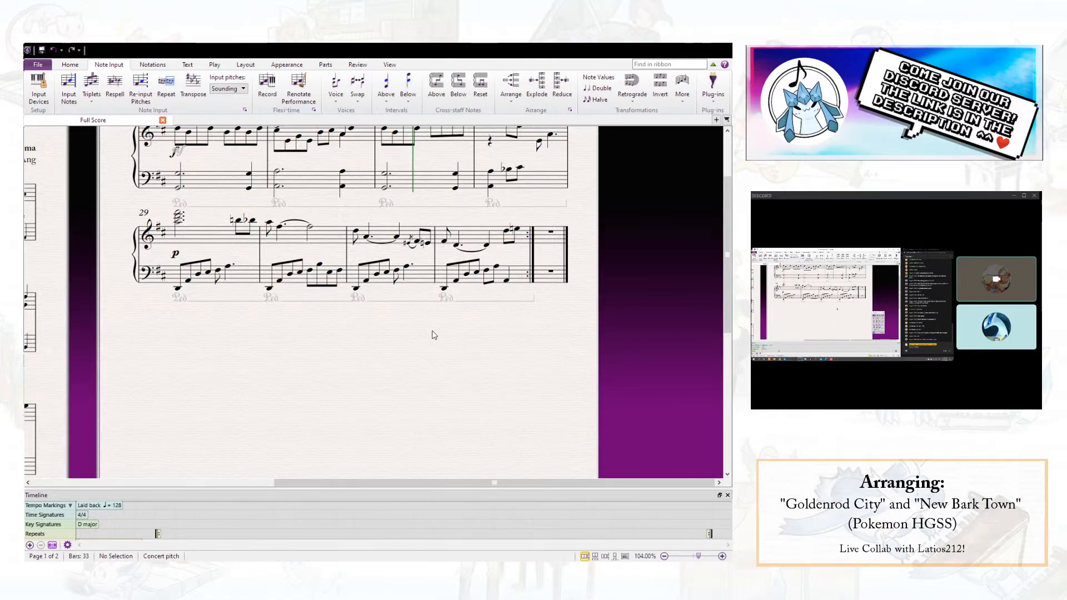
scroll(434, 335, "up", 3)
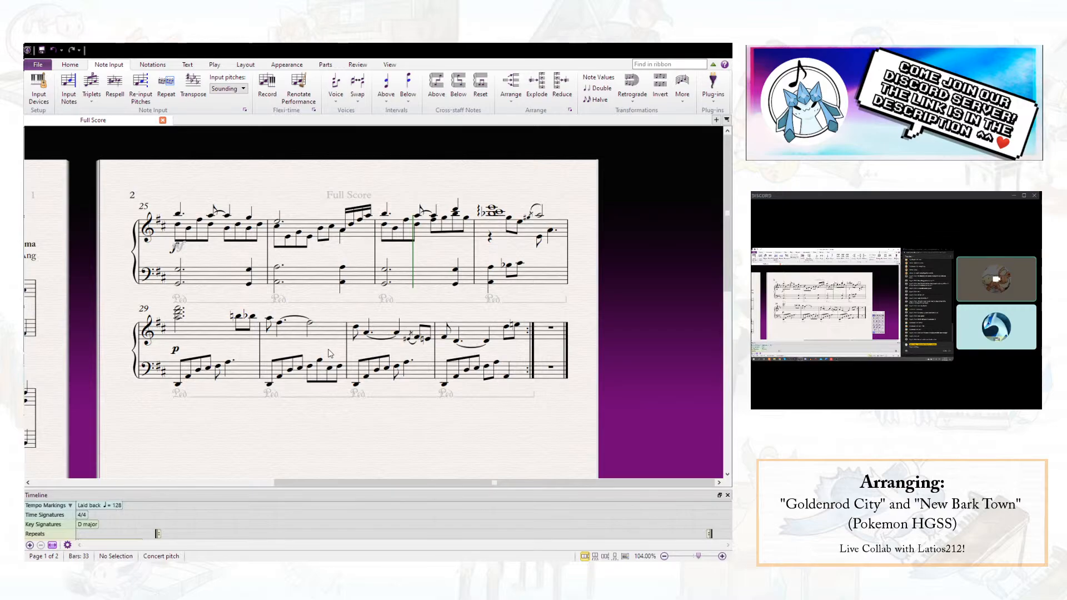
left_click(339, 369)
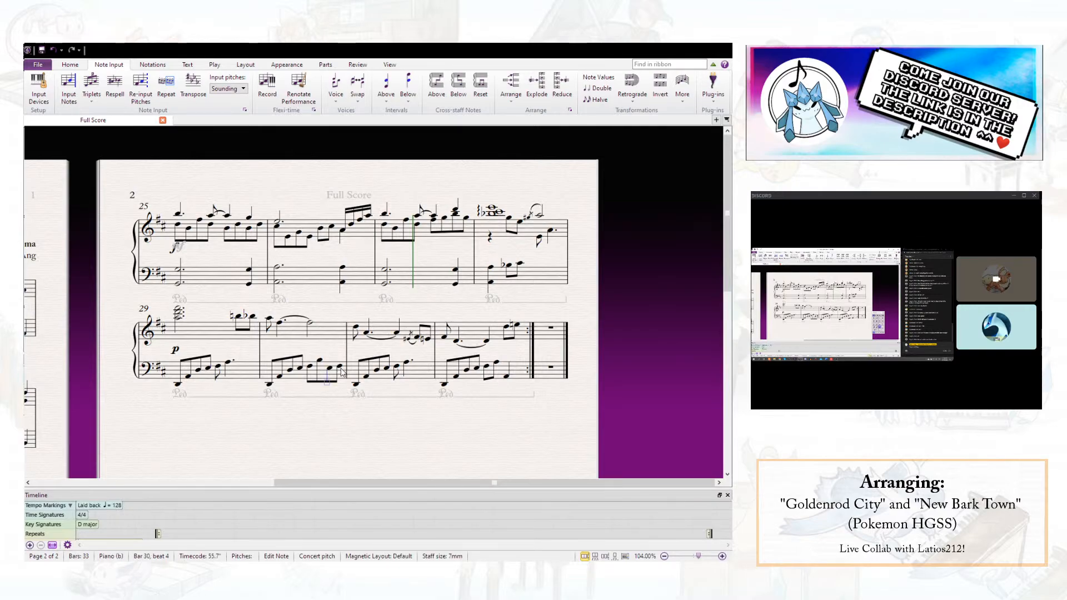
key("Escape")
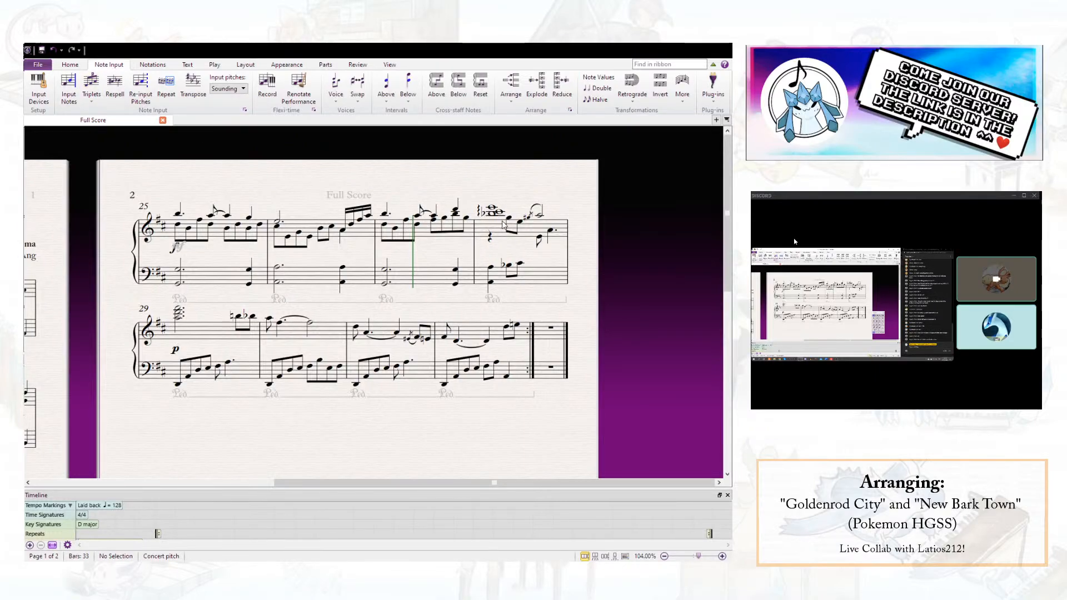
- Add a diminuendo hairpin under the right hand across bar 28 and play back the score from bar 27
left_click(532, 228)
key("shift+period")
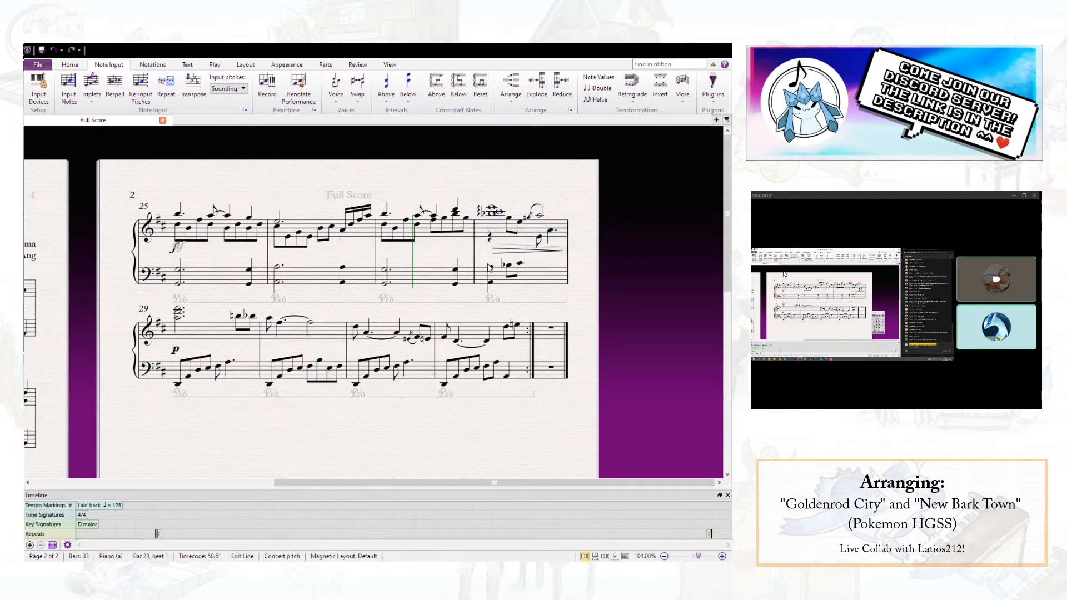
left_click(385, 214)
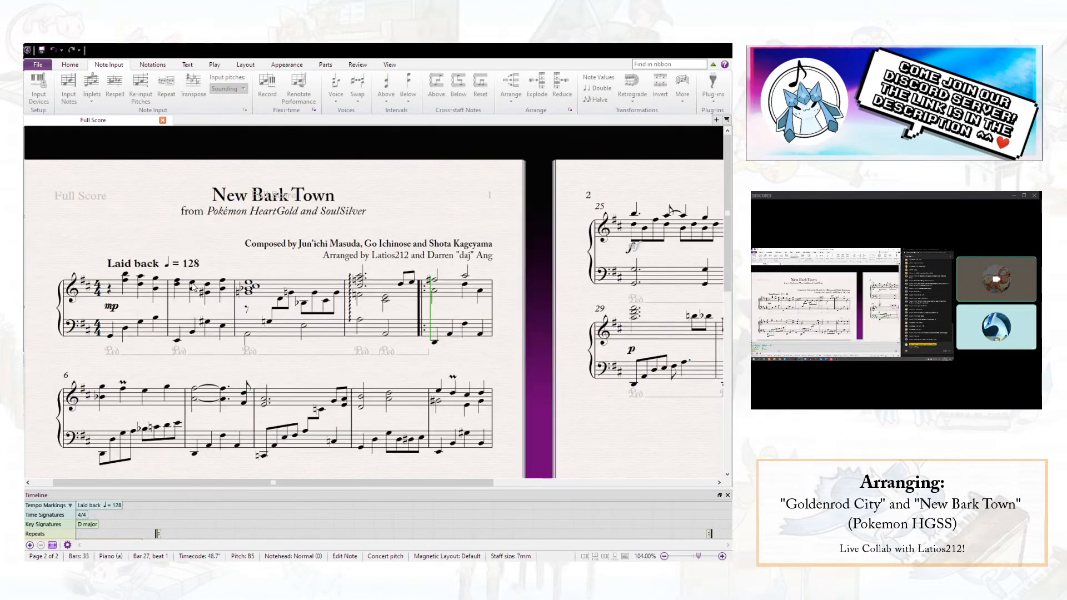
key("space")
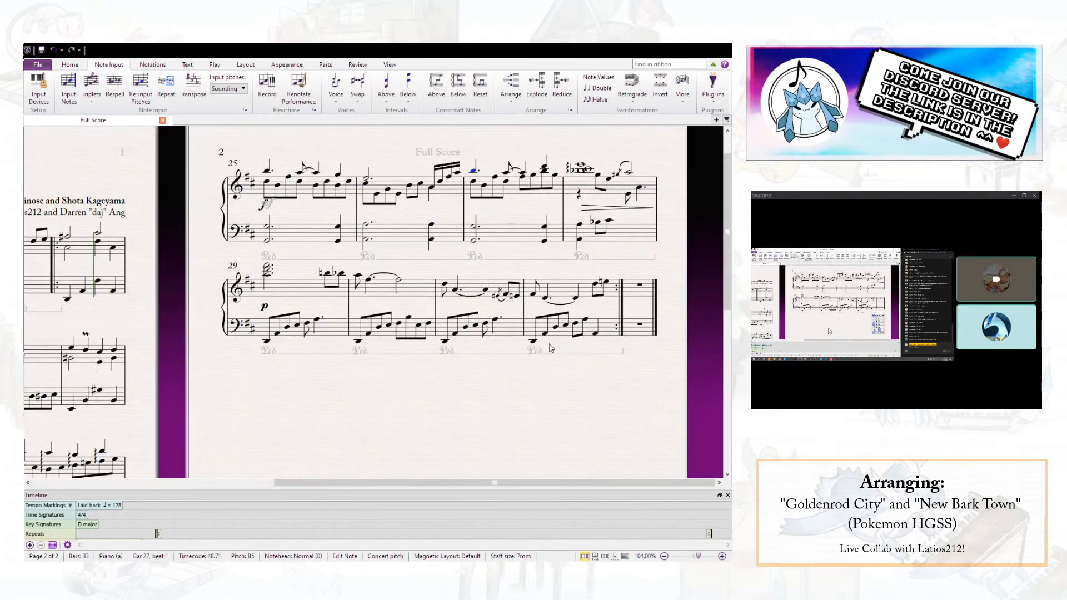
- Add an arpeggio line to the right-hand chord on beat 1 of bar 29 and select that bar in the right hand
left_click(267, 270)
left_click(267, 271)
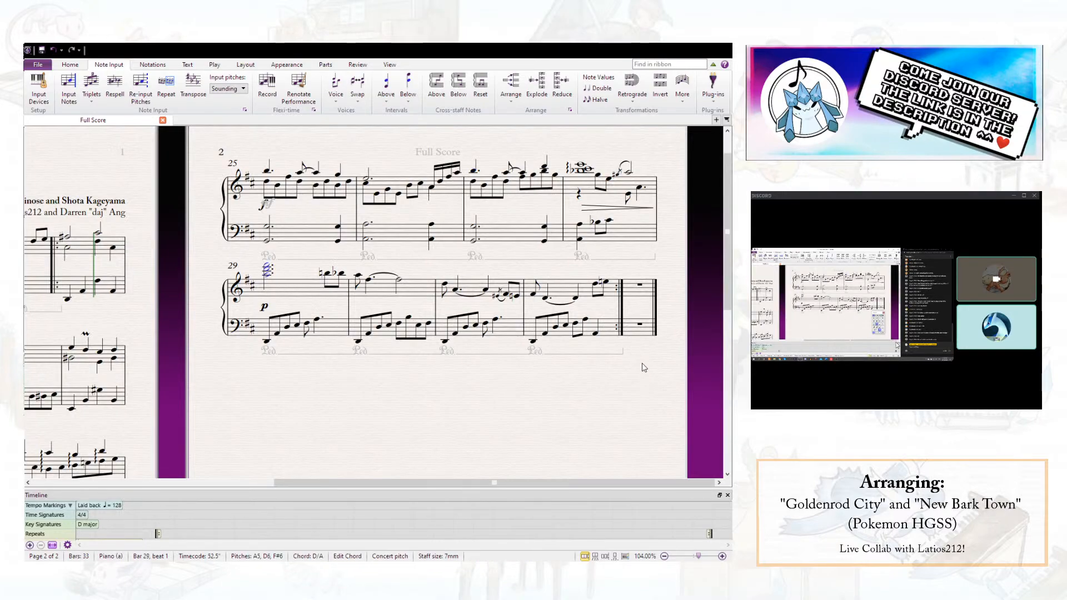
left_click(620, 377)
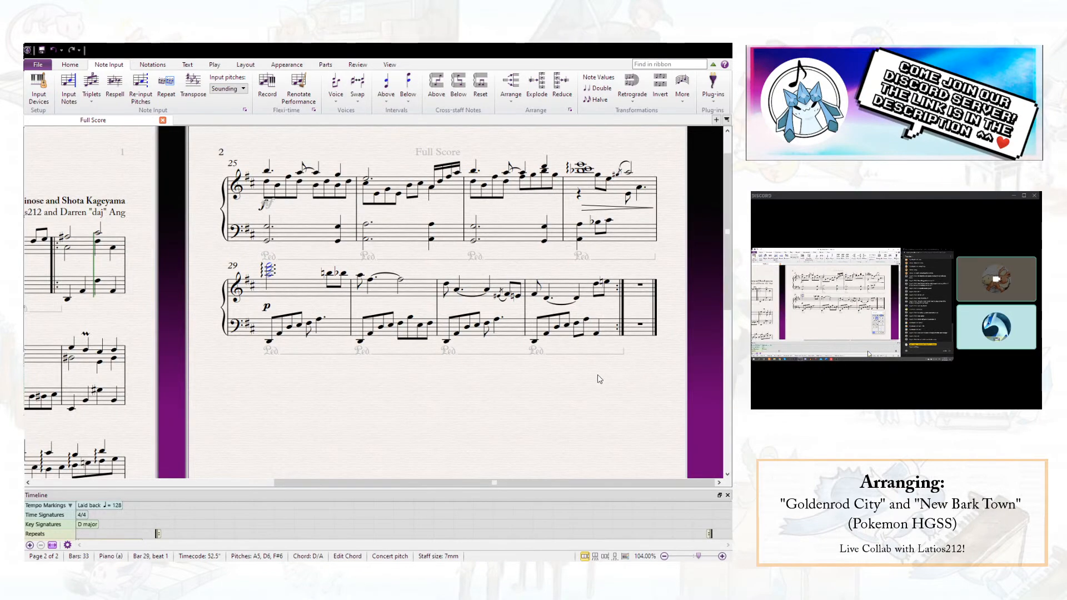
left_click(315, 296)
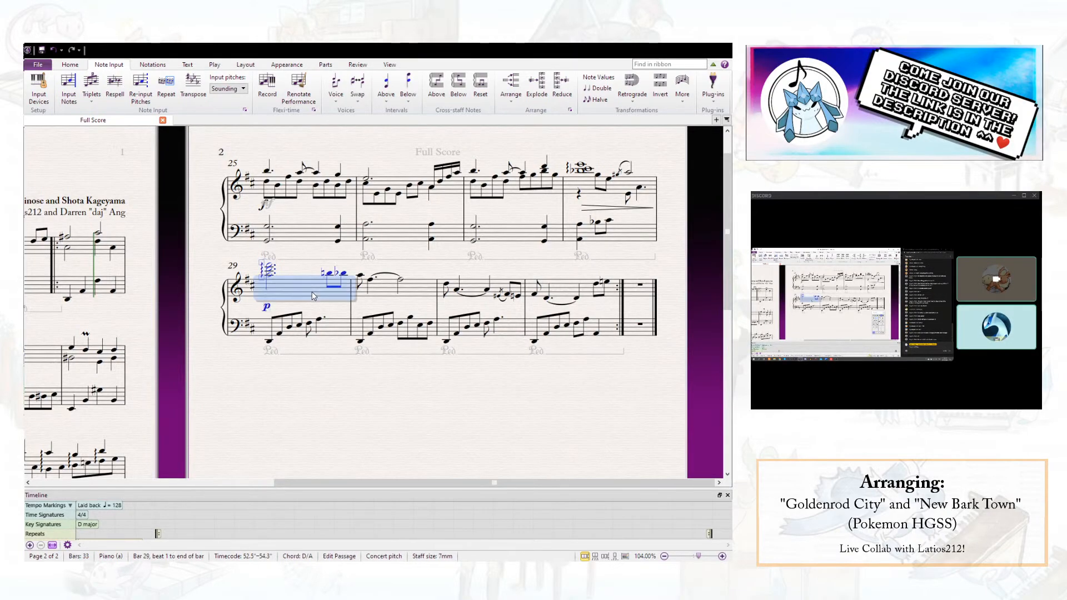
- Add crescendo hairpins under the right hand of bars 29 and 31 and diminuendo hairpins under bars 30 and 32
key("h")
left_click(388, 289)
key("shift+h")
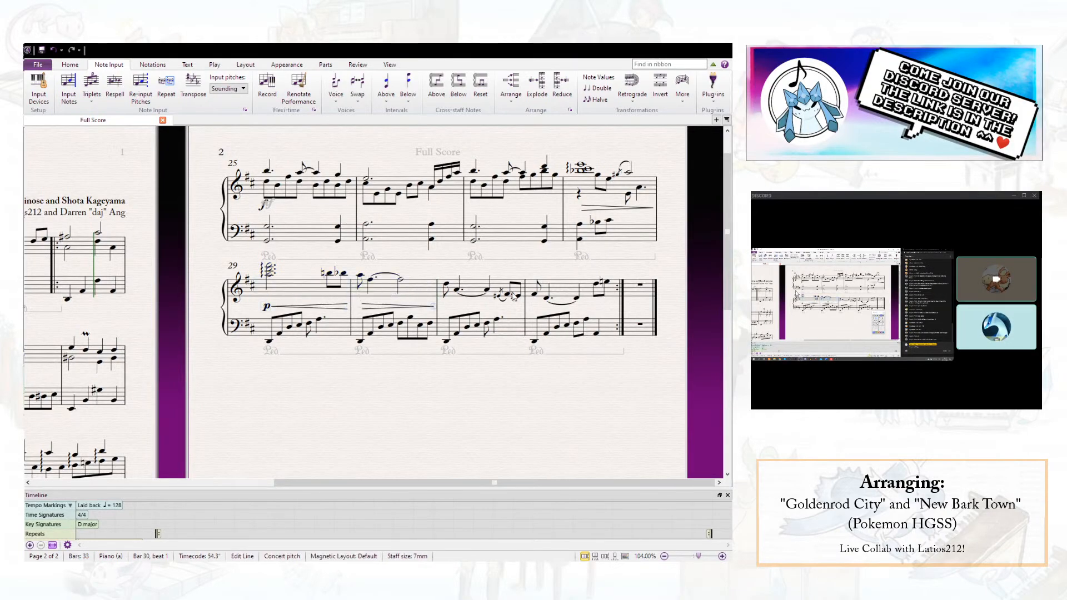
left_click(534, 294)
key("shift+h")
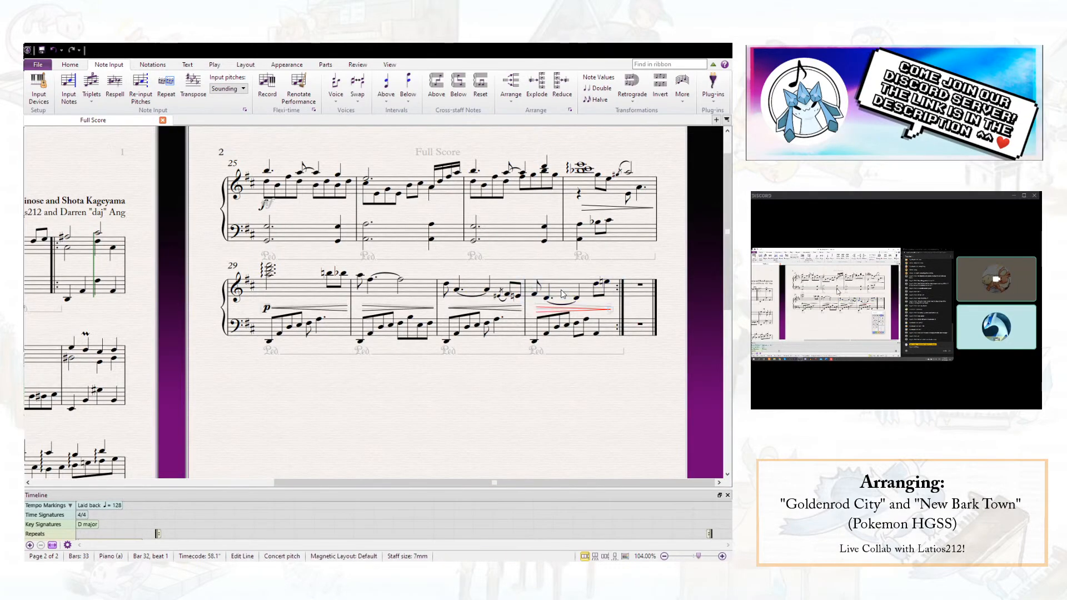
left_click(514, 336)
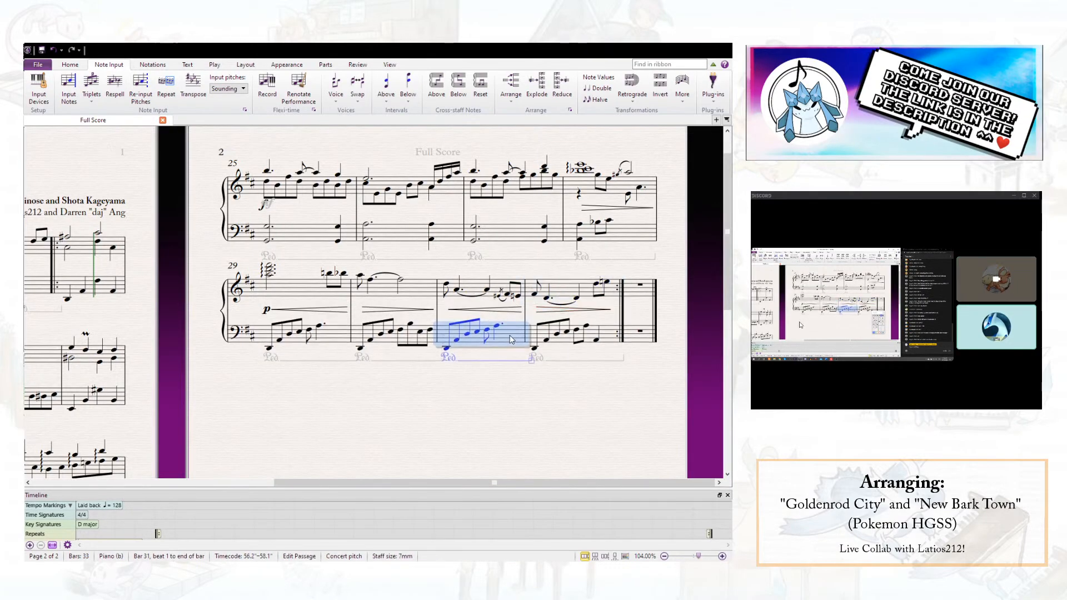
key("Escape")
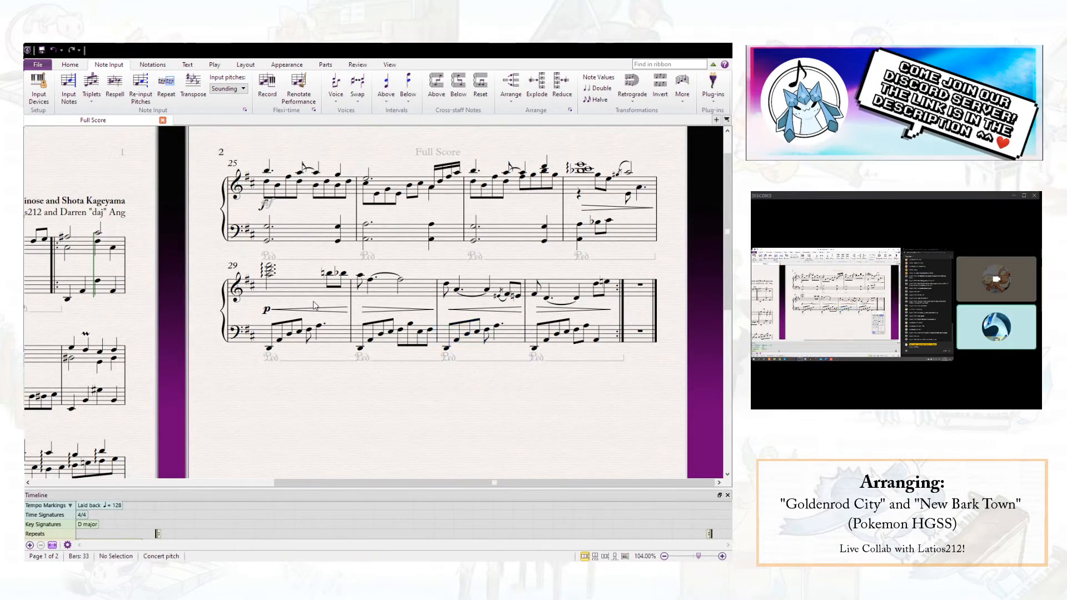
- Repeat both staves of bar 32 as bar 33 and add an empty bar at the end of the score
left_click_drag(355, 415, 351, 338)
key("ctrl+Home")
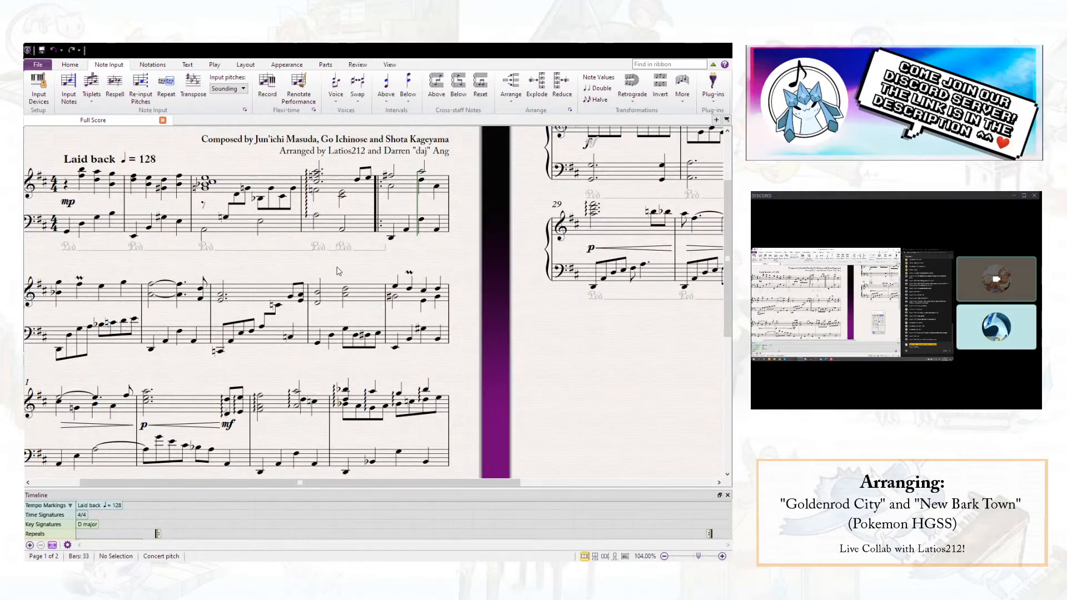
scroll(417, 245, "down", 6)
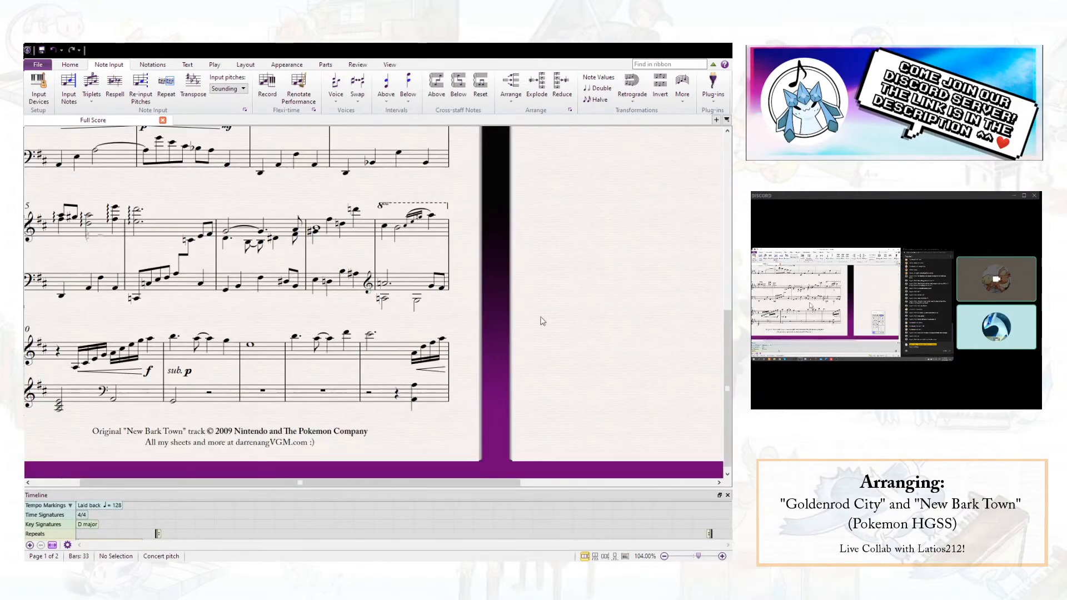
scroll(580, 335, "up", 5)
left_click_drag(469, 354, 201, 504)
left_click_drag(458, 431, 345, 407)
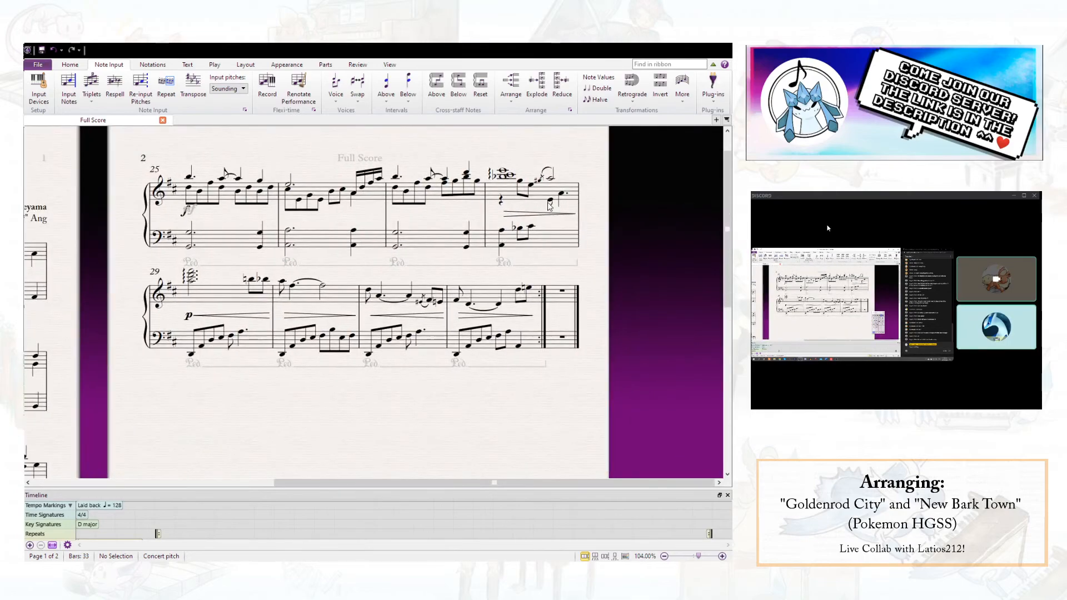
left_click(531, 342)
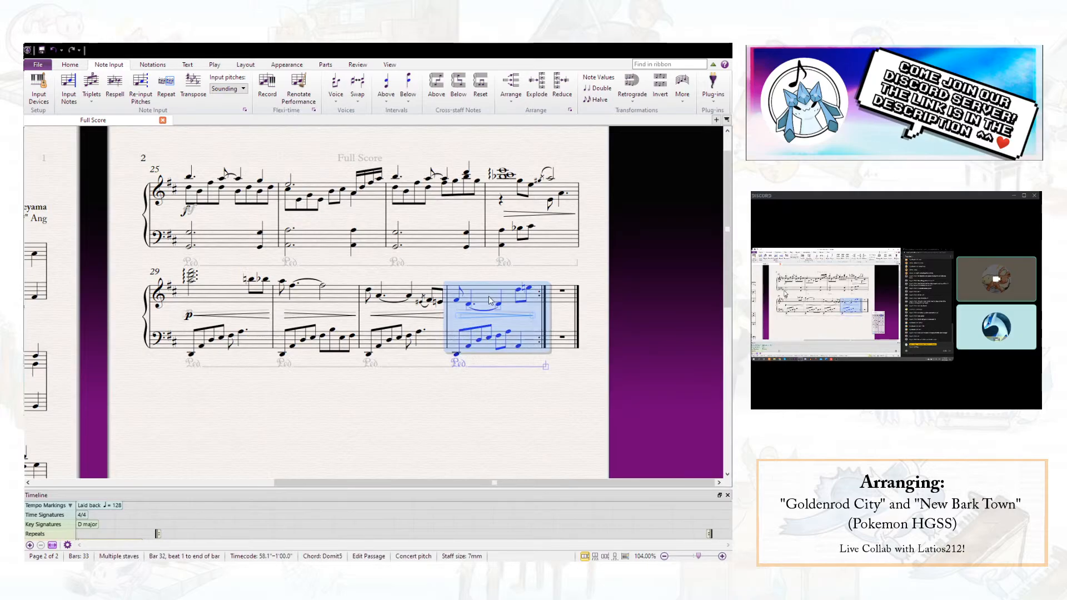
key("r")
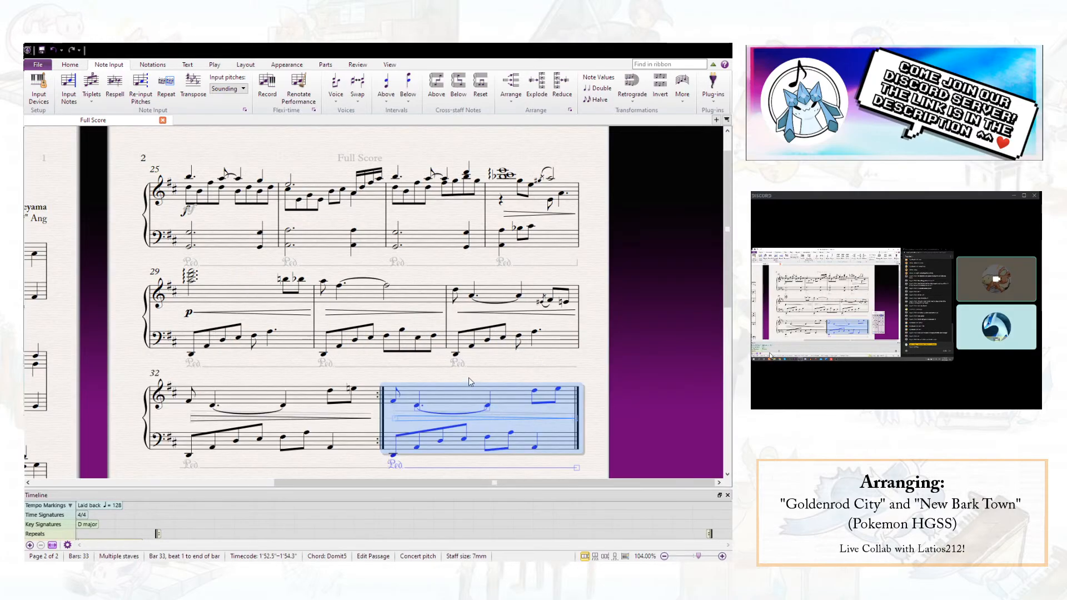
key("ctrl+b")
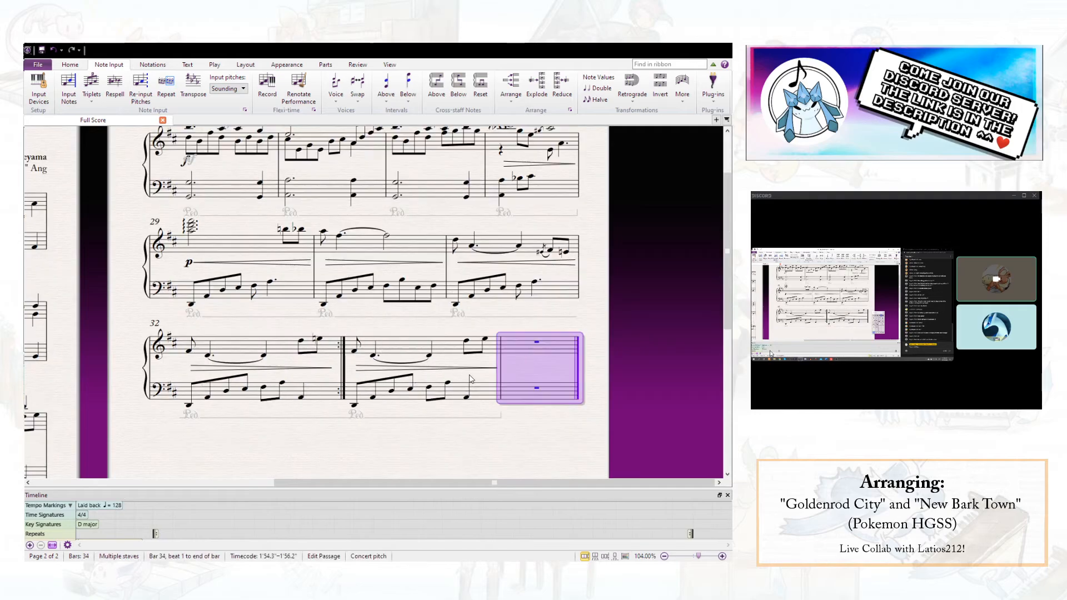
- Add a first-ending line over bar 32 and a second-ending line over bar 33
left_click(331, 353)
key("l")
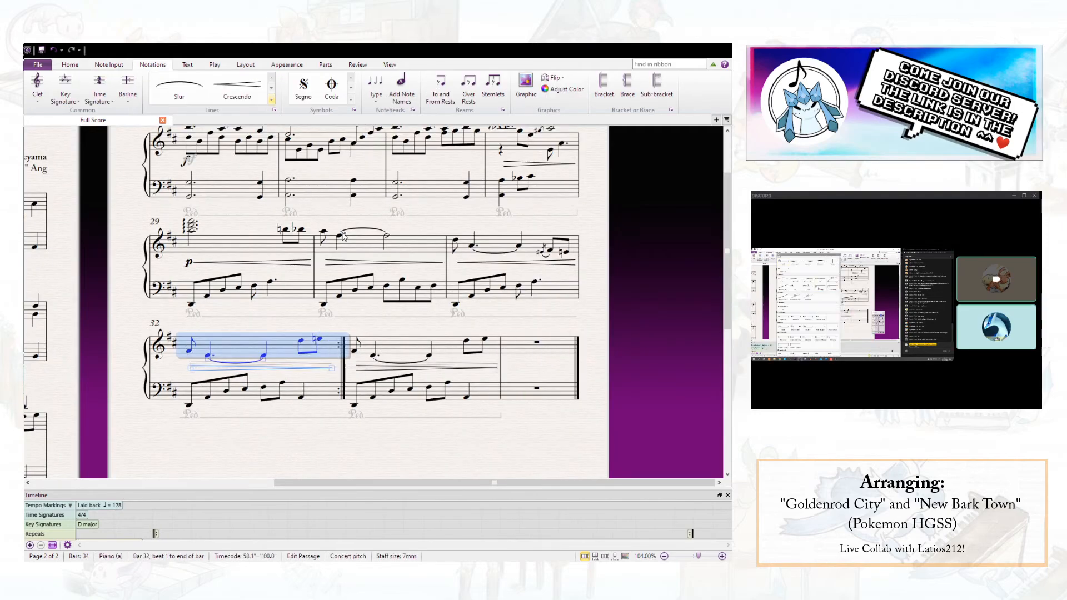
left_click(342, 233)
left_click(398, 343)
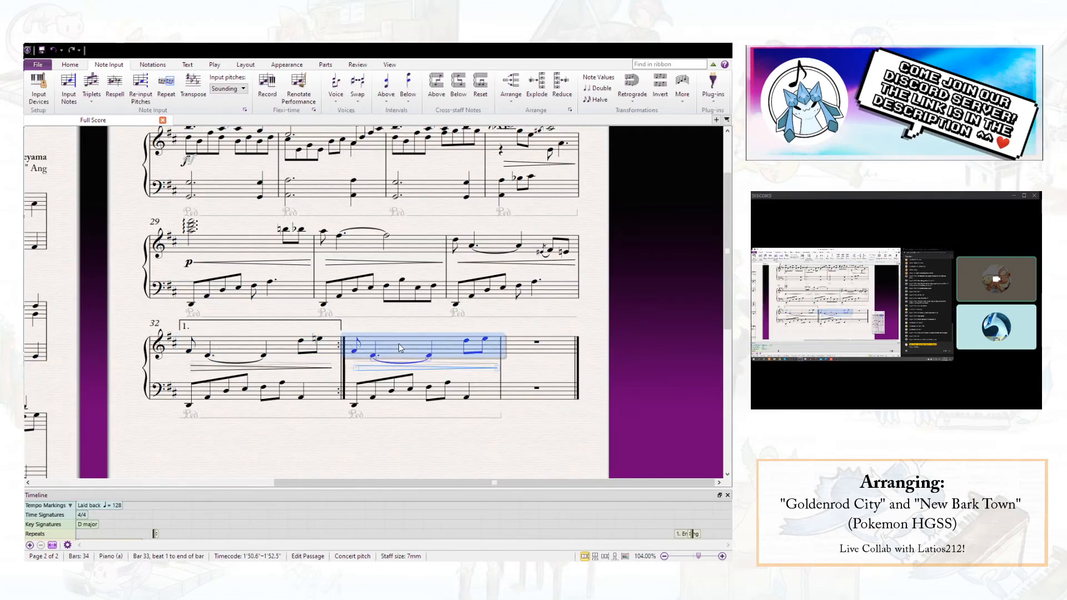
left_click(383, 236)
key("Escape")
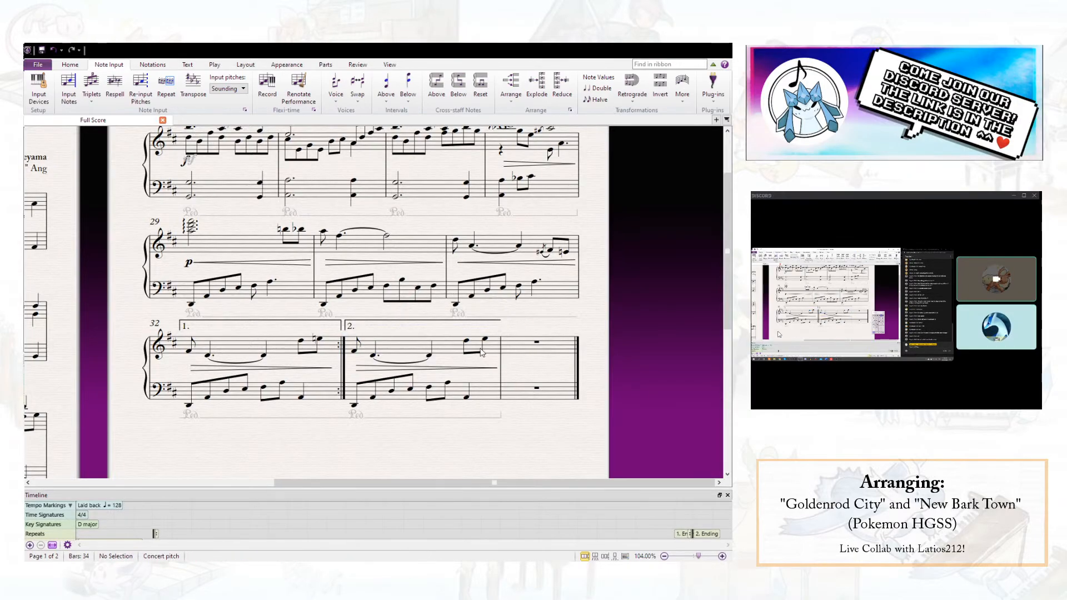
- Lengthen the beat 3 right-hand note of bar 33 to a half note and add a rit. line above that bar
left_click(430, 358)
left_click(621, 409)
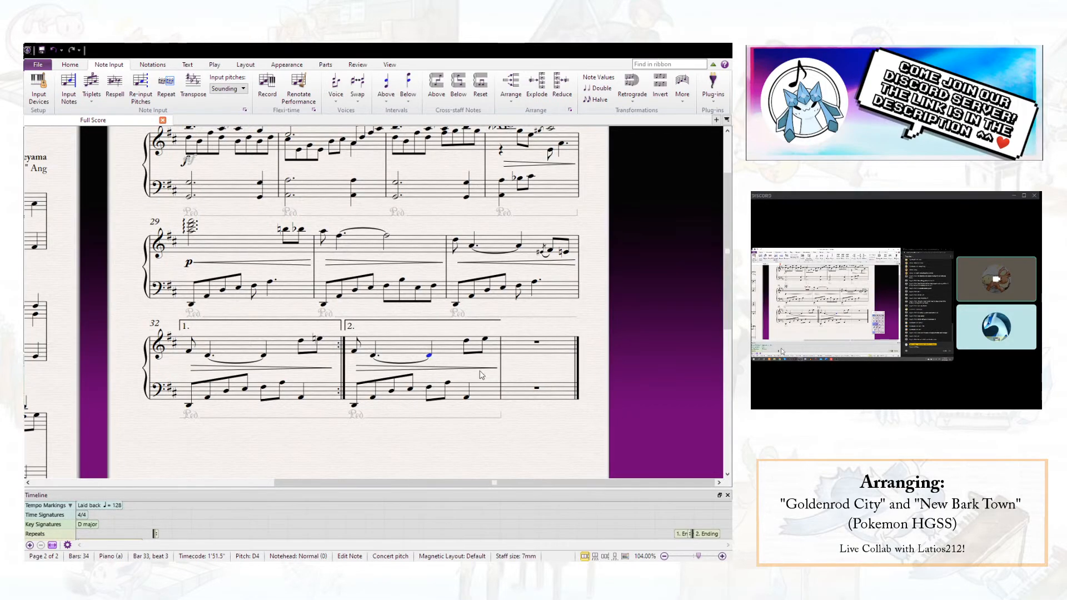
left_click(408, 347)
key("l")
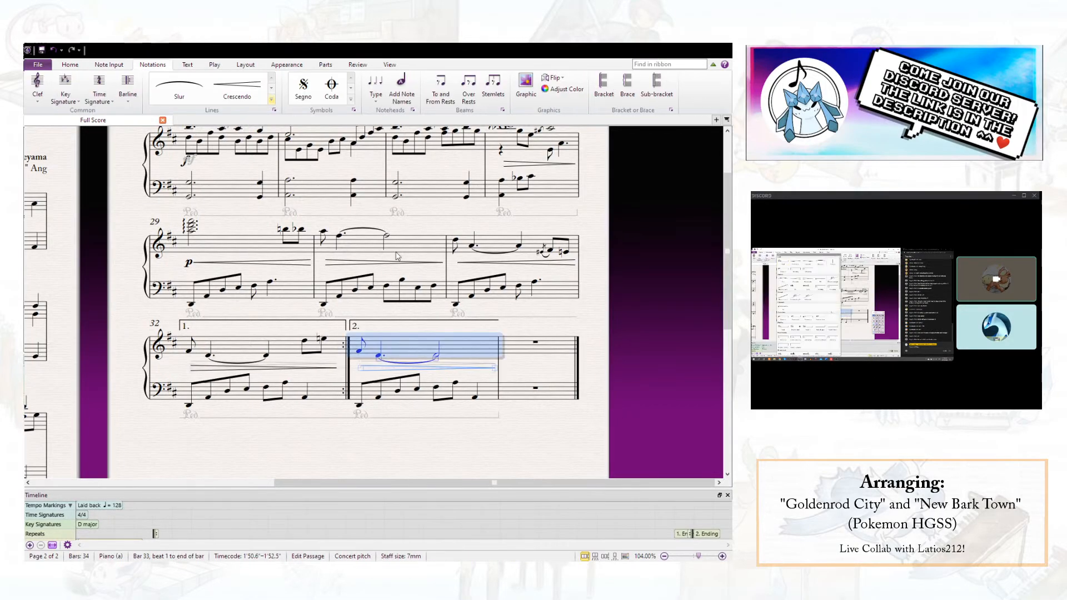
left_click(250, 221)
left_click_drag(470, 348, 471, 374)
left_click(346, 349)
left_click(359, 350, "ctrl")
left_click_drag(335, 349, 334, 339)
- Enter a whole-note chord of F#3, A3 and D4 in the right hand of bar 34 with an arpeggio line
left_click(536, 370)
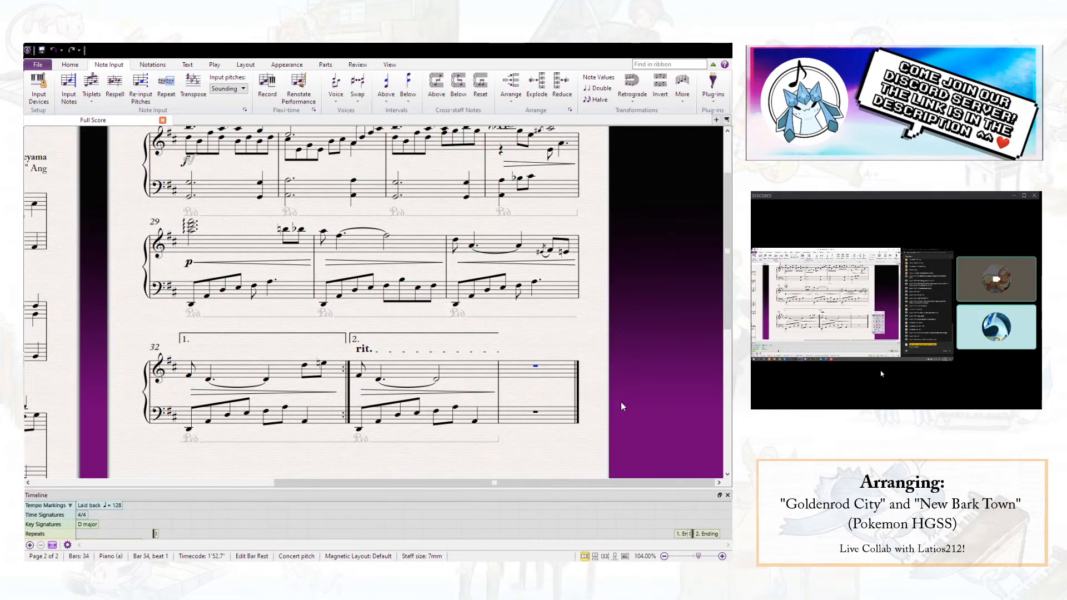
key("6")
key("6")
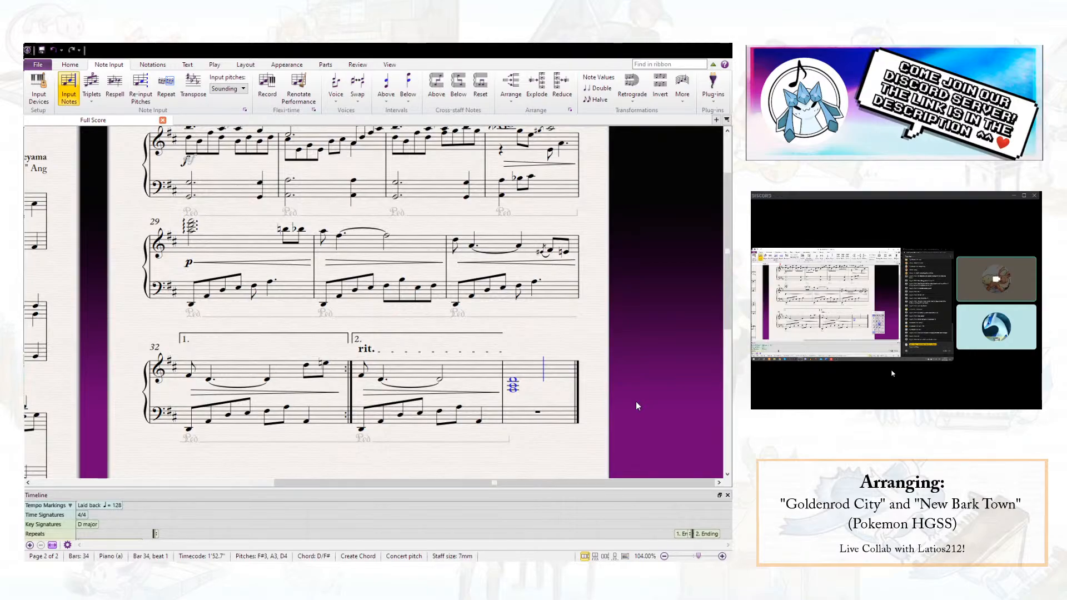
key("Escape")
left_click(638, 361)
left_click(632, 369)
- Add a pp dynamic under the right-hand chord of bar 34
key("ctrl+e")
key("ctrl+p")
key("ctrl+p")
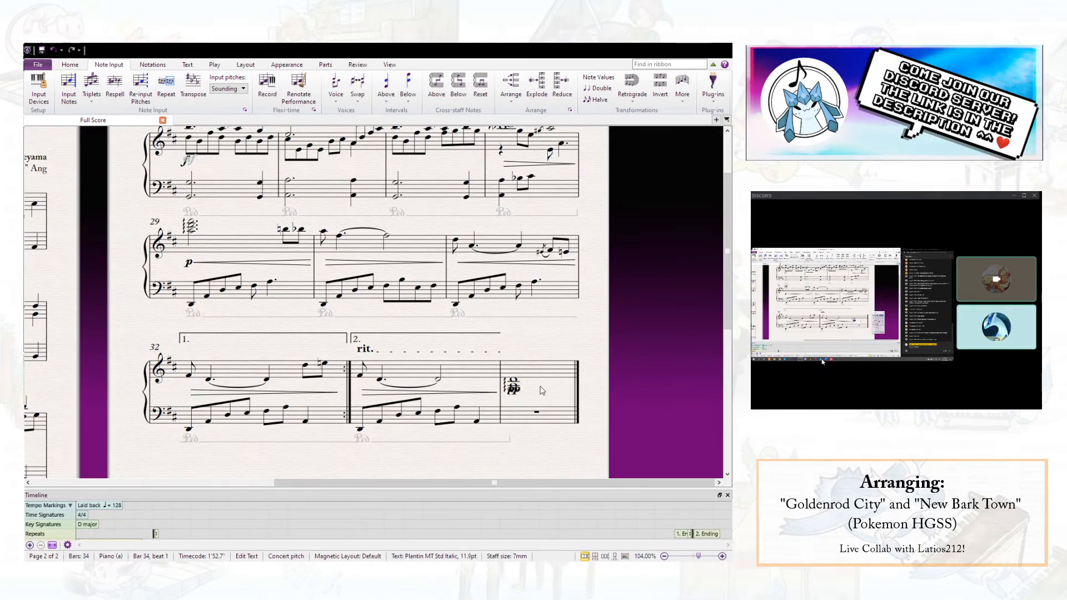
key("Escape")
key("Escape")
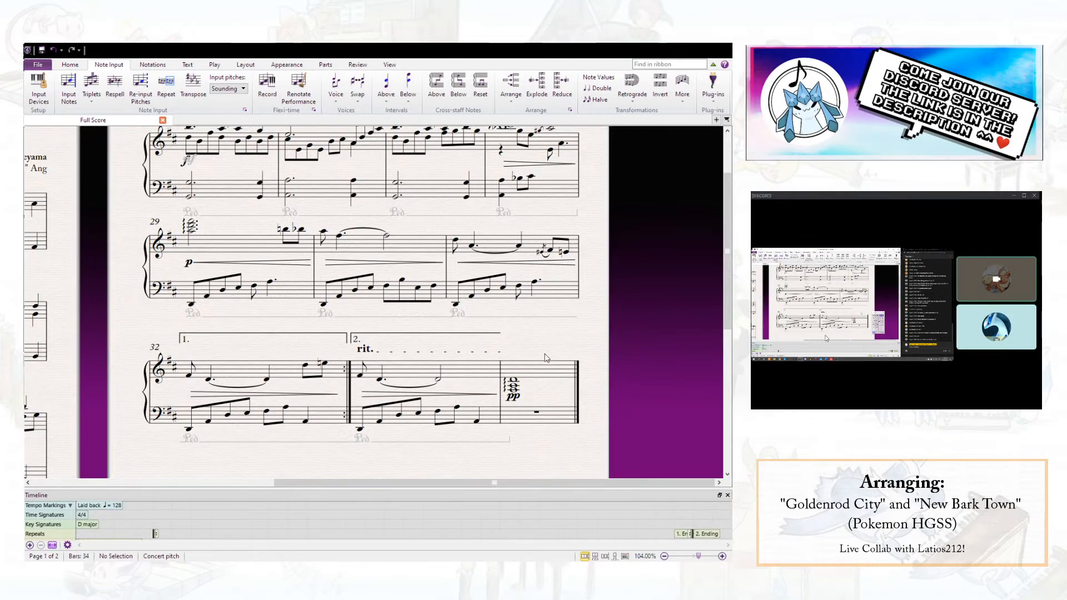
- Enter a whole-note D2 in the left hand of bar 34
left_click(517, 412)
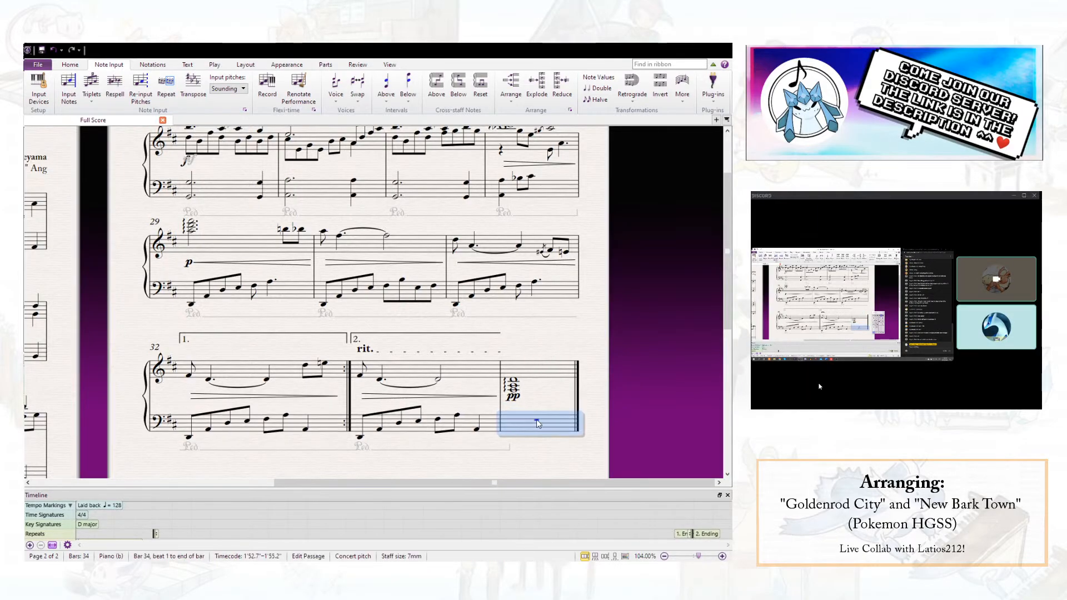
key("n")
key("d")
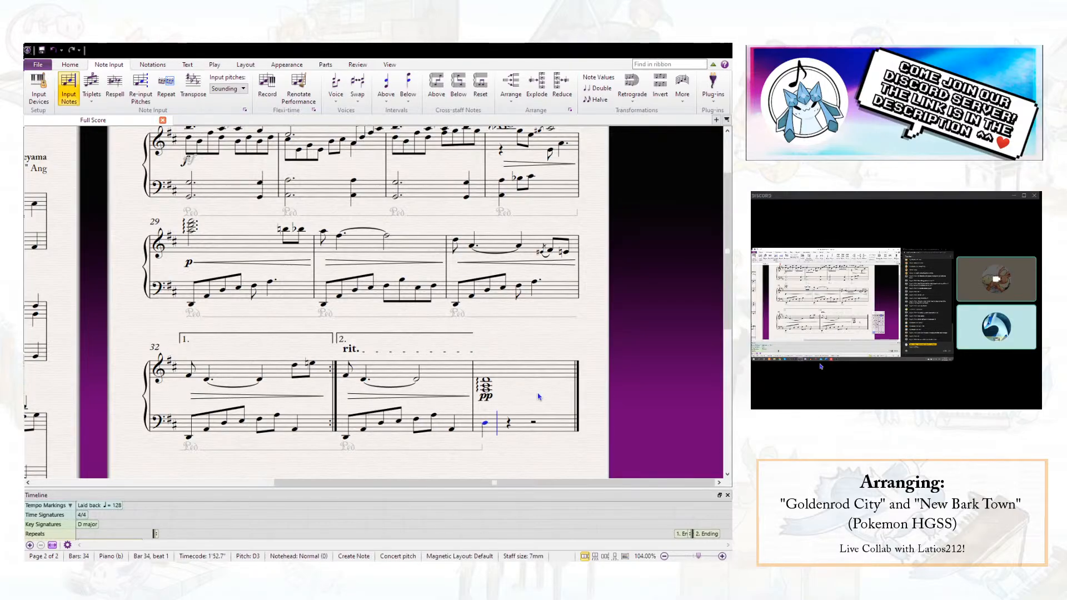
key("ctrl+Down")
key("Escape")
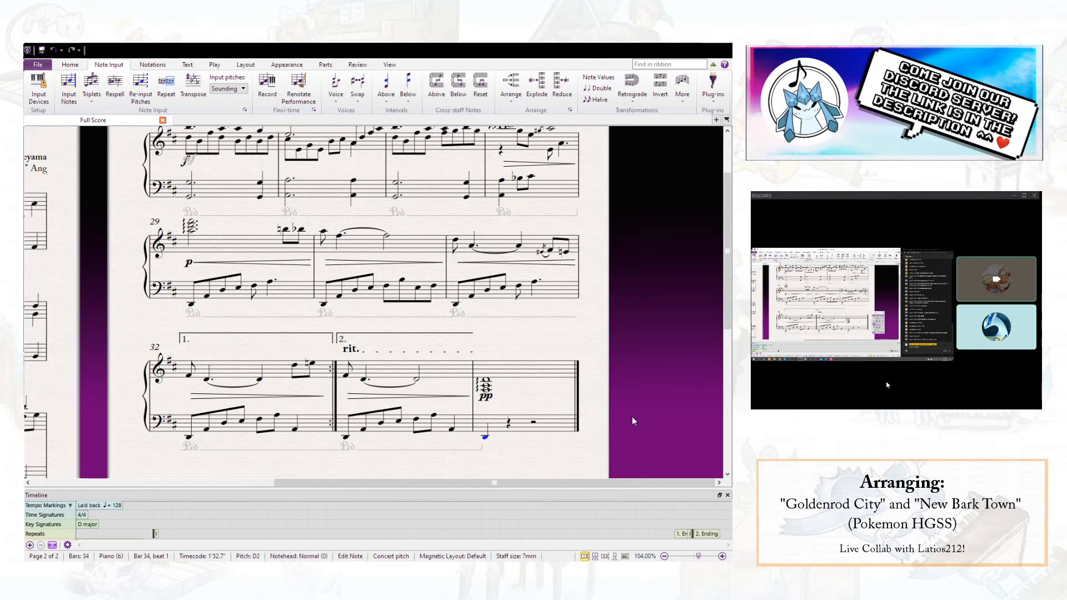
key("7")
key("Escape")
- Copy the two pedal lines of bar 4 to the left hand of bars 5, 7, 9 and 10
left_click_drag(540, 348, 640, 262)
left_click_drag(532, 402, 359, 406)
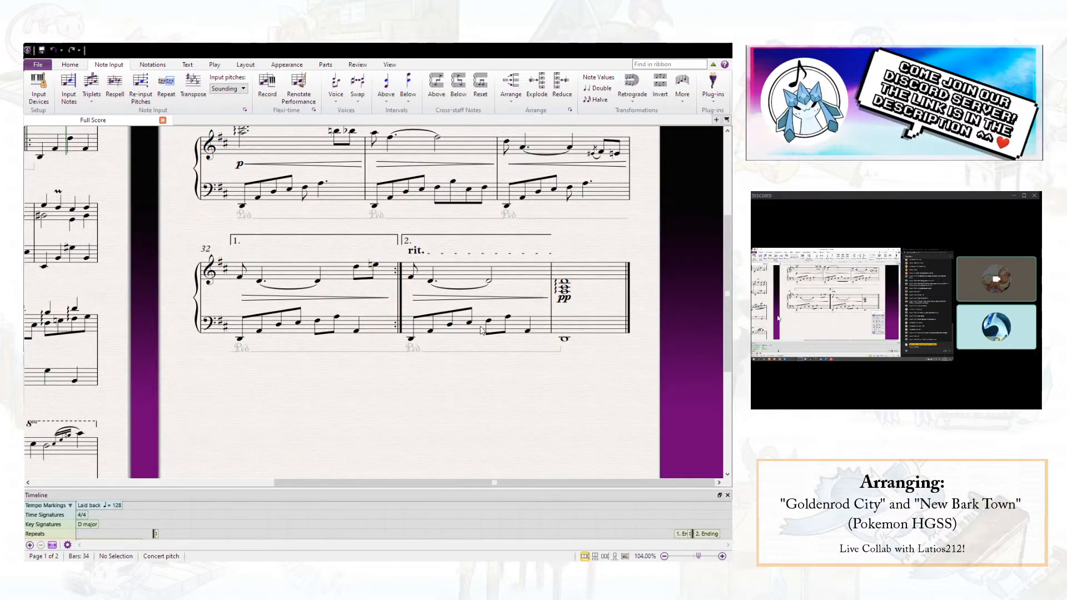
left_click_drag(431, 367, 551, 388)
left_click_drag(411, 351, 550, 336)
scroll(393, 291, "up", 3)
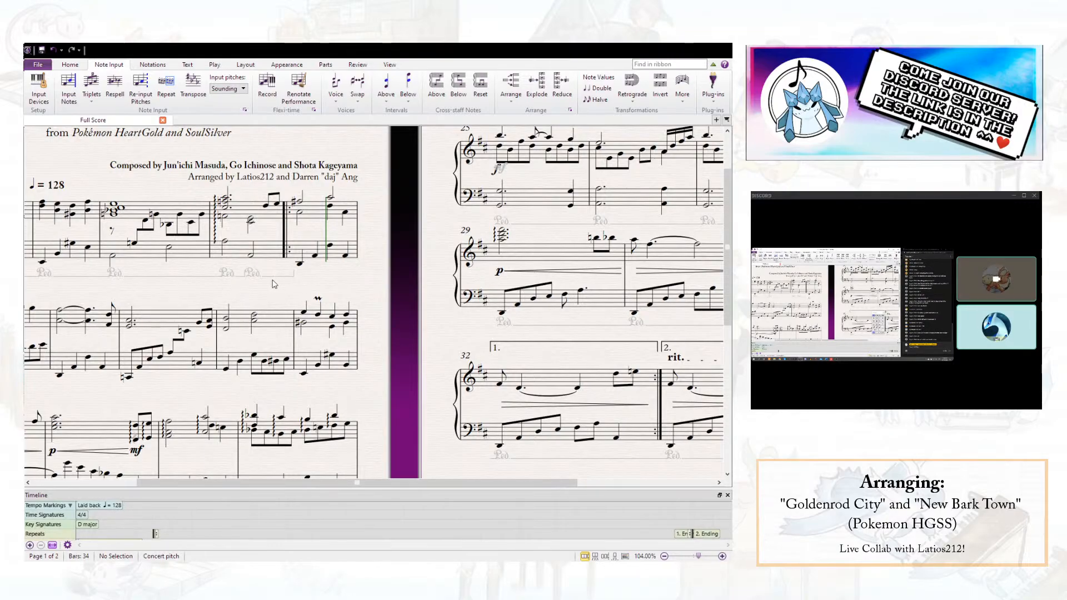
left_click(239, 277)
left_click(277, 277, "ctrl")
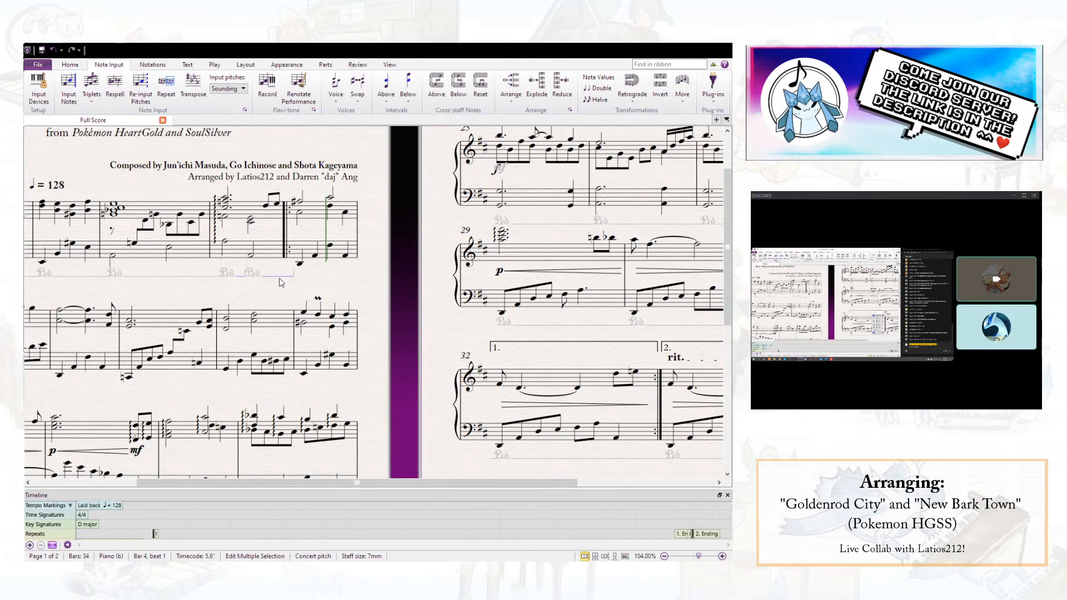
left_click(301, 264, "alt")
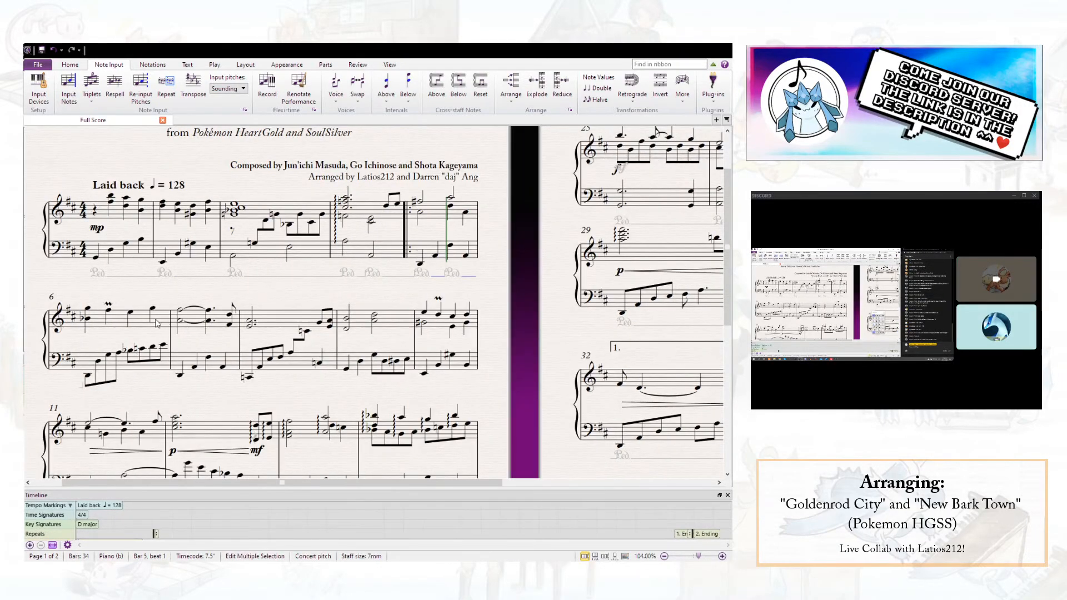
left_click(181, 381, "alt")
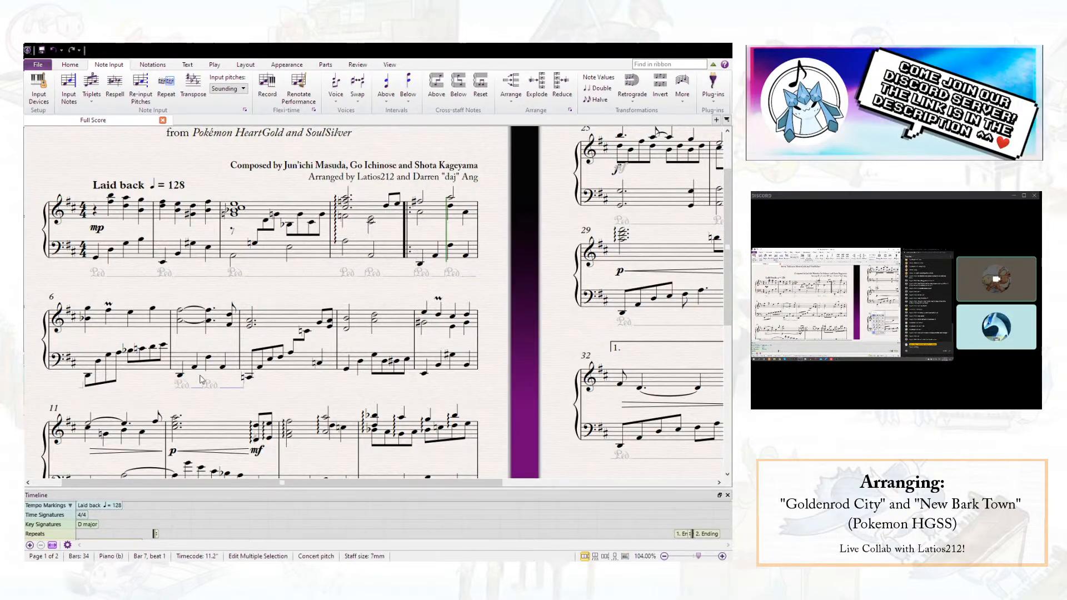
left_click(346, 369)
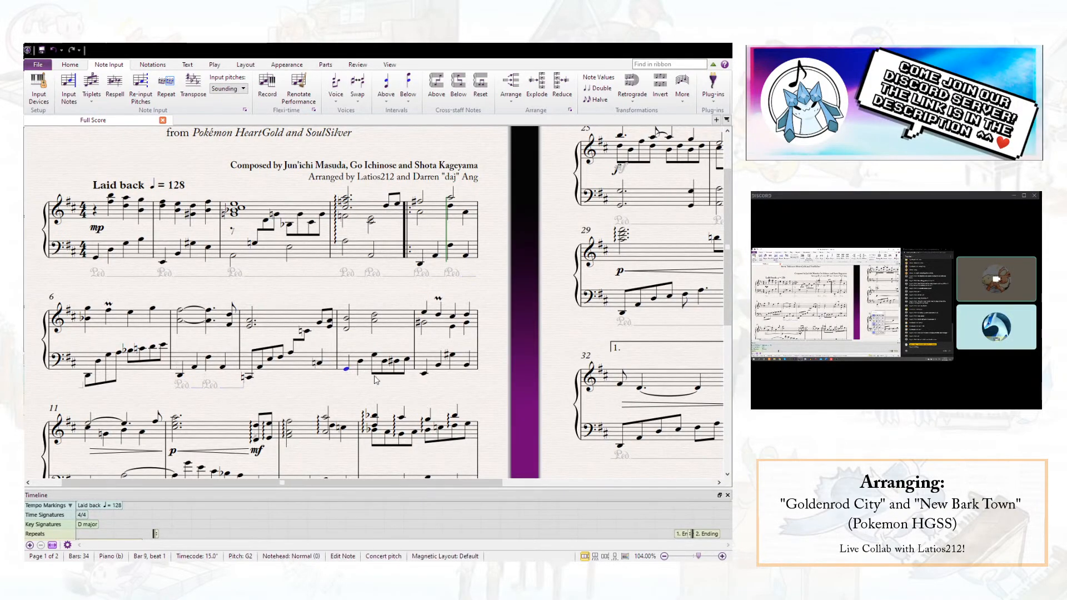
left_click(424, 380, "alt")
left_click(346, 343, "alt")
- Paste the copied pair of pedal lines under the left hand of bars 13 and 14
scroll(345, 339, "down", 3)
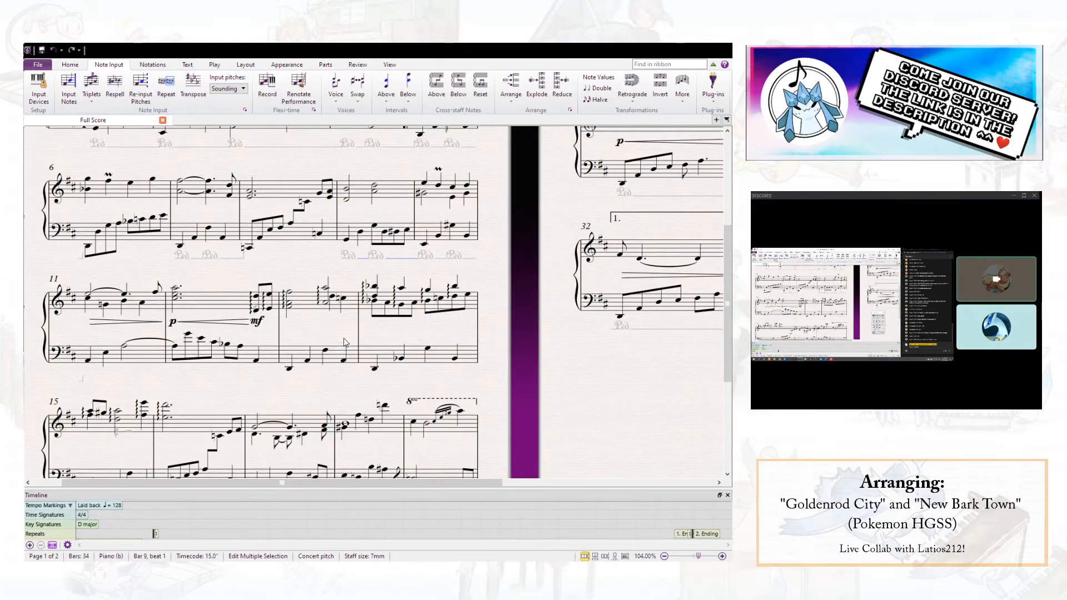
left_click(175, 346)
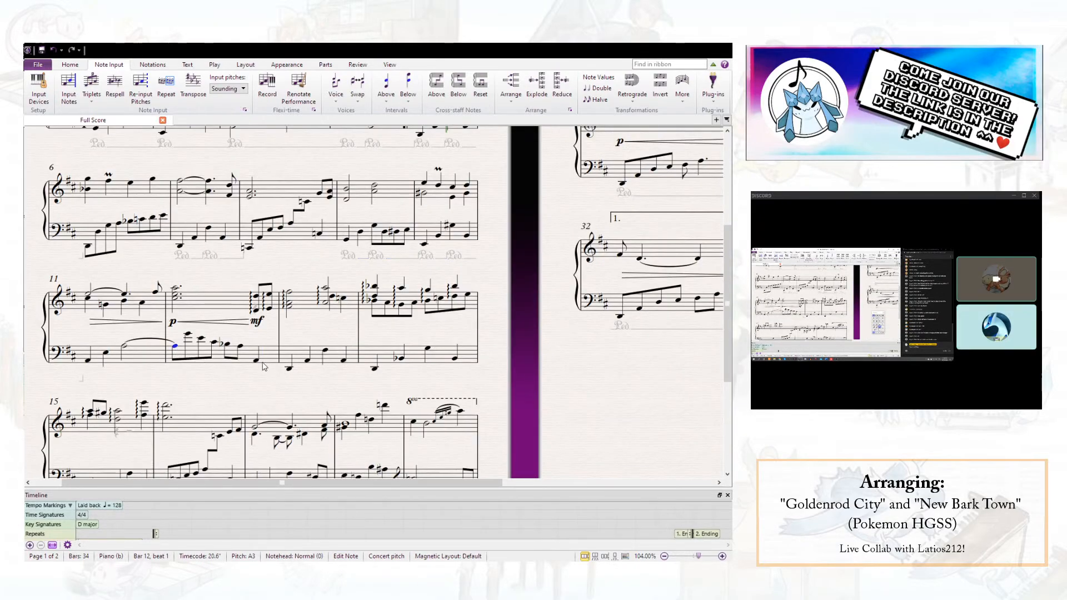
left_click(289, 371, "alt")
left_click(374, 369)
- Paste the copied pair of pedal lines under the left hand of bars 15, 17, 18, 19 and 20
scroll(329, 338, "down", 3)
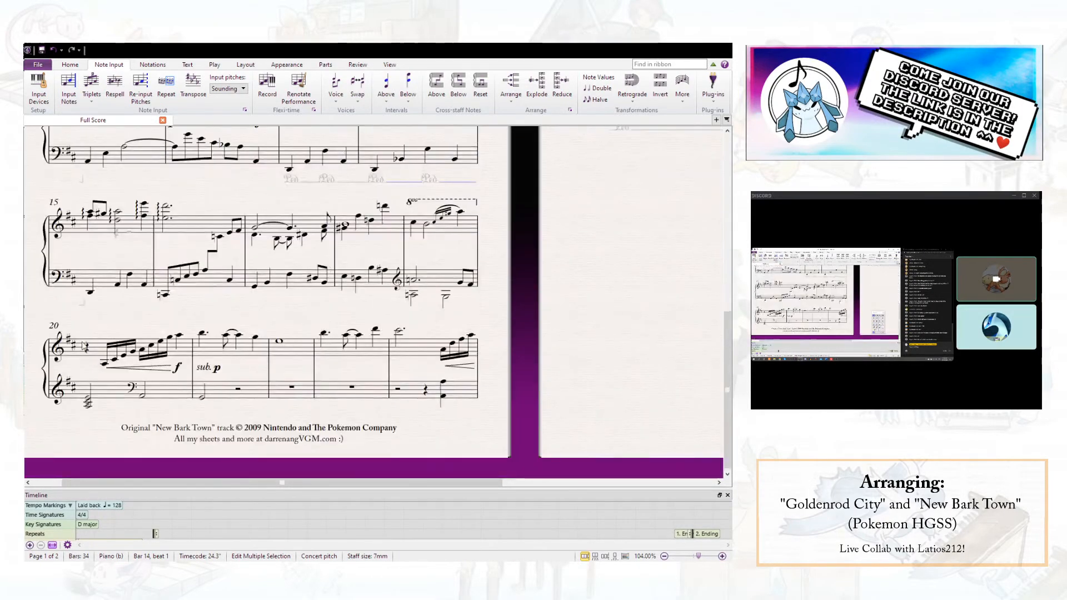
left_click(91, 293)
key("ctrl+v")
left_click(256, 290, "alt")
left_click(343, 283, "alt")
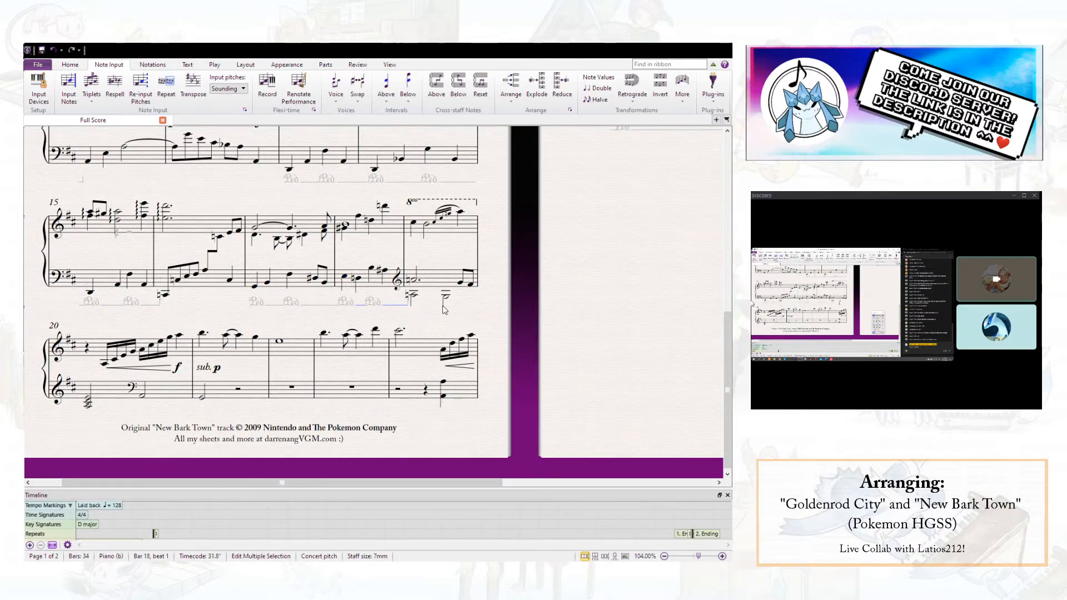
left_click(414, 297, "alt")
left_click(91, 407, "alt")
- Insert a system break at the end of bar 4 so that bar 5 starts a new system
scroll(293, 277, "up", 3)
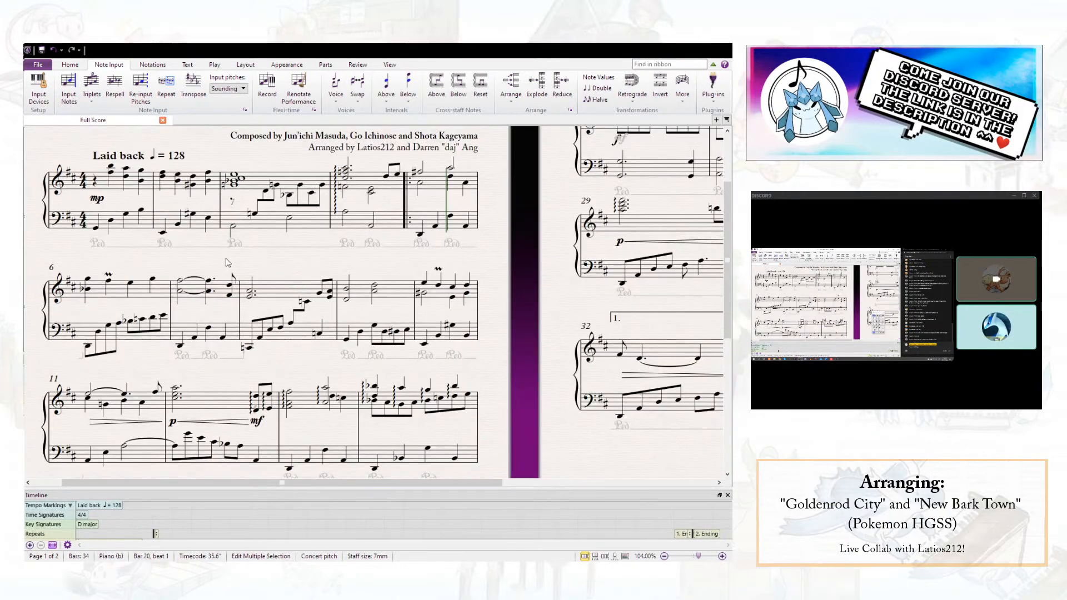
scroll(210, 271, "up", 1)
scroll(211, 267, "down", 1)
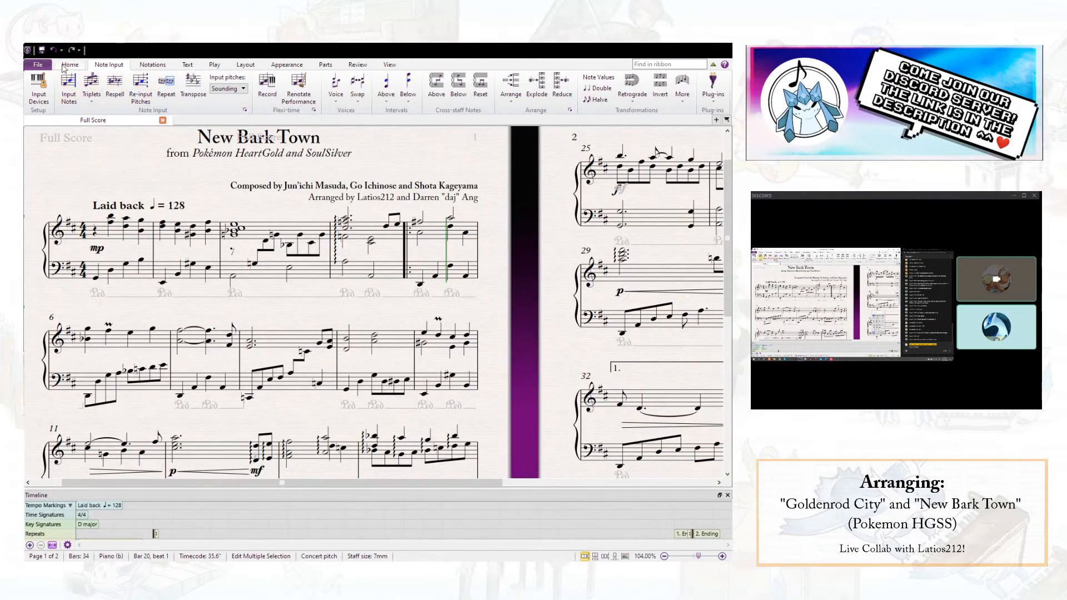
left_click(406, 253)
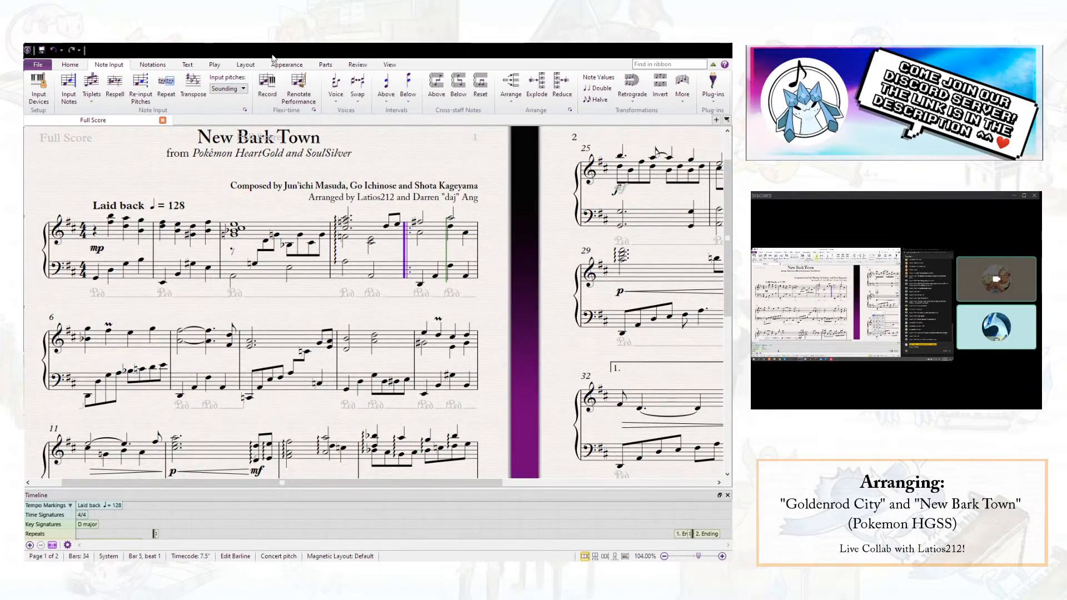
left_click(245, 64)
left_click(548, 77)
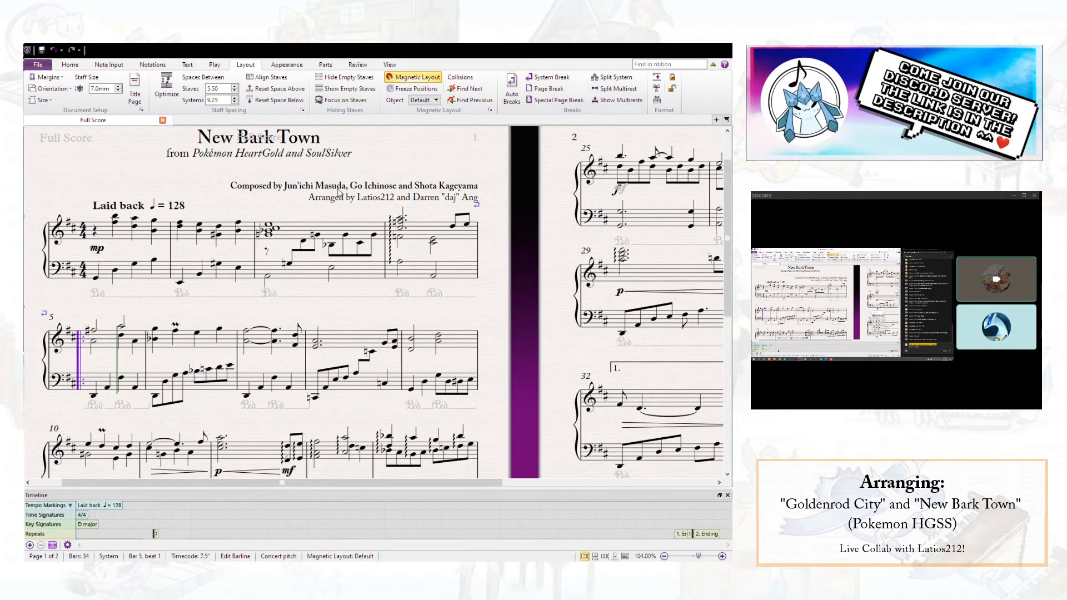
left_click(353, 228)
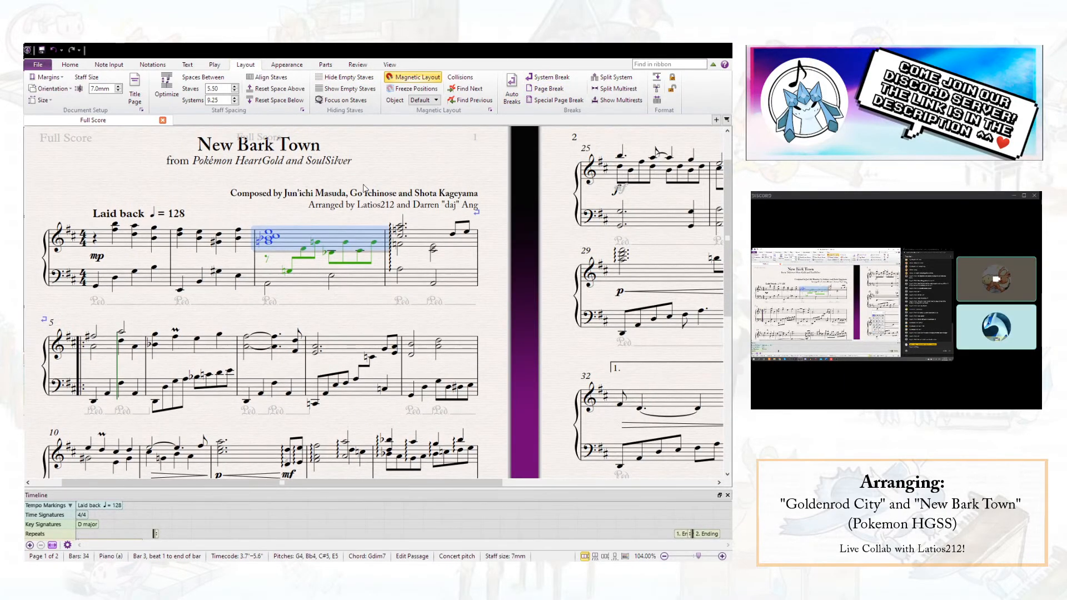
left_click(369, 171)
- Insert a system break at the end of bar 8 so that bar 9 starts a new system
scroll(369, 171, "down", 3)
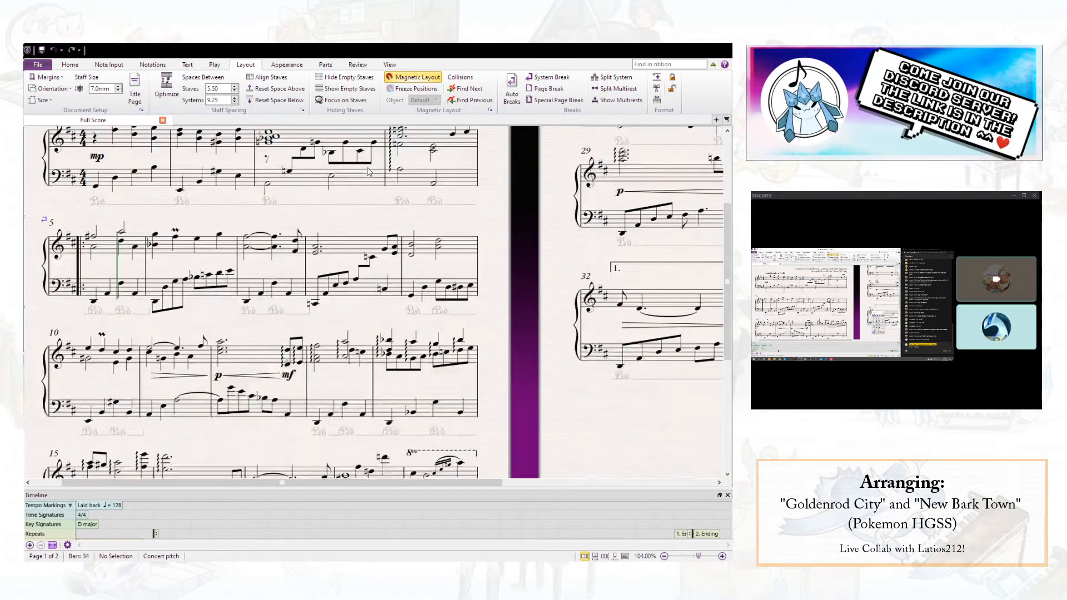
left_click(401, 227)
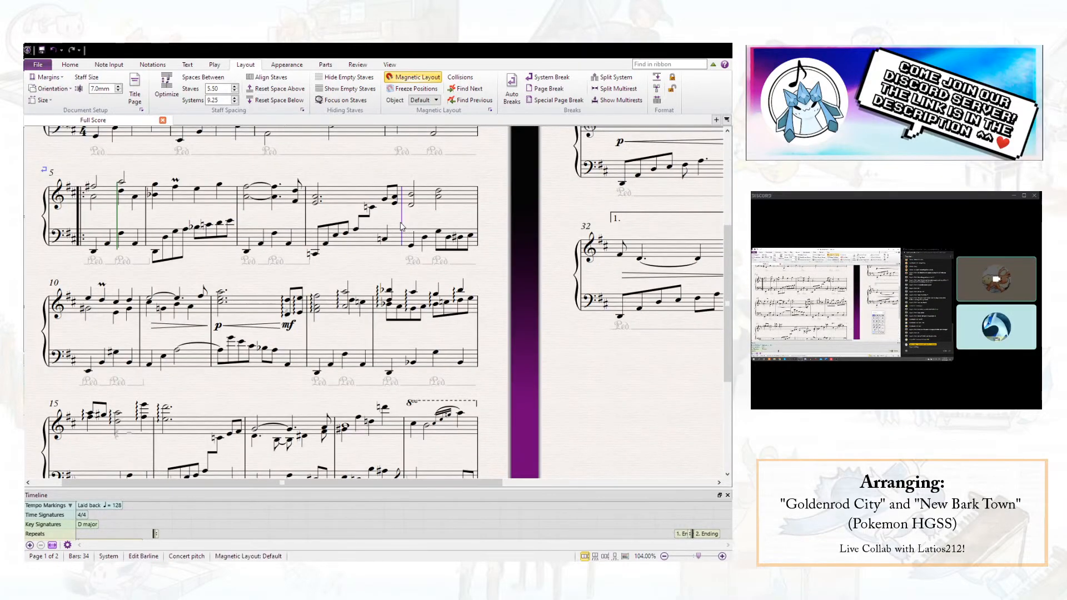
left_click(550, 77)
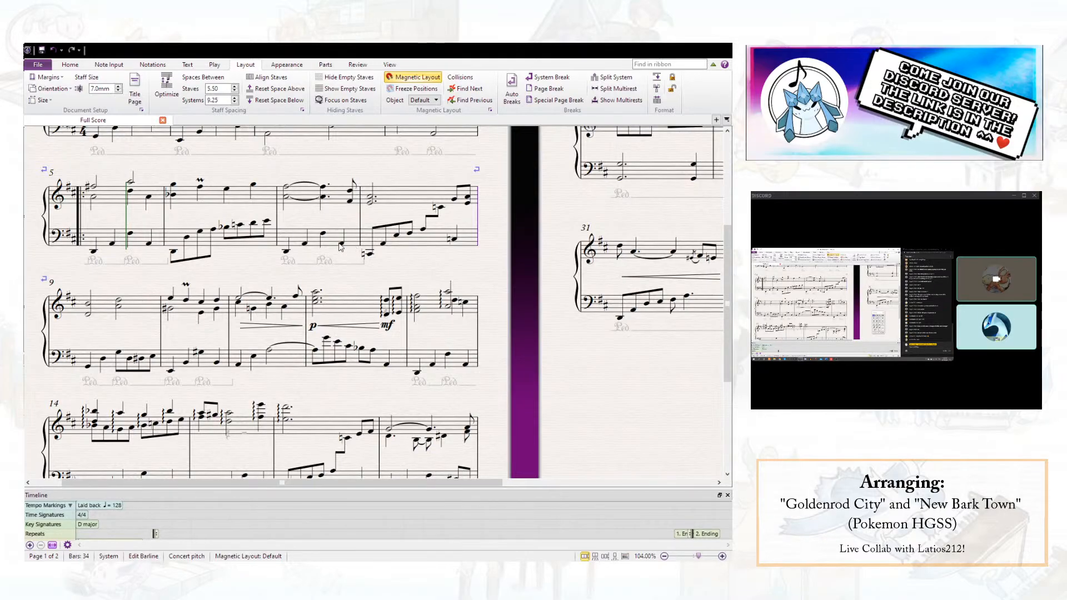
- Try a system break at the end of bar 12, then undo it
scroll(279, 249, "down", 2)
left_click(407, 240)
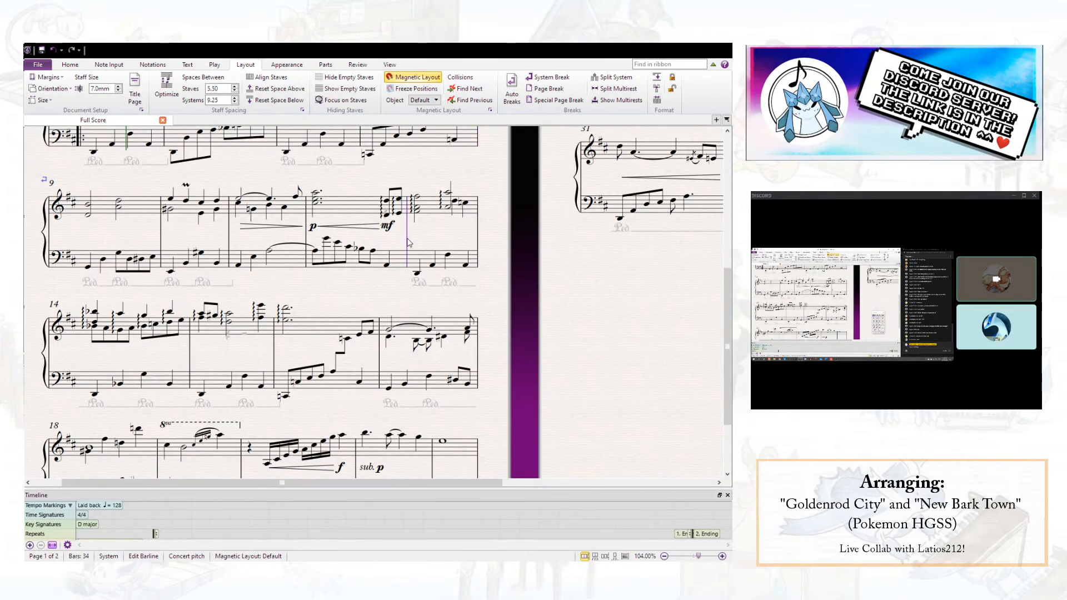
left_click(547, 79)
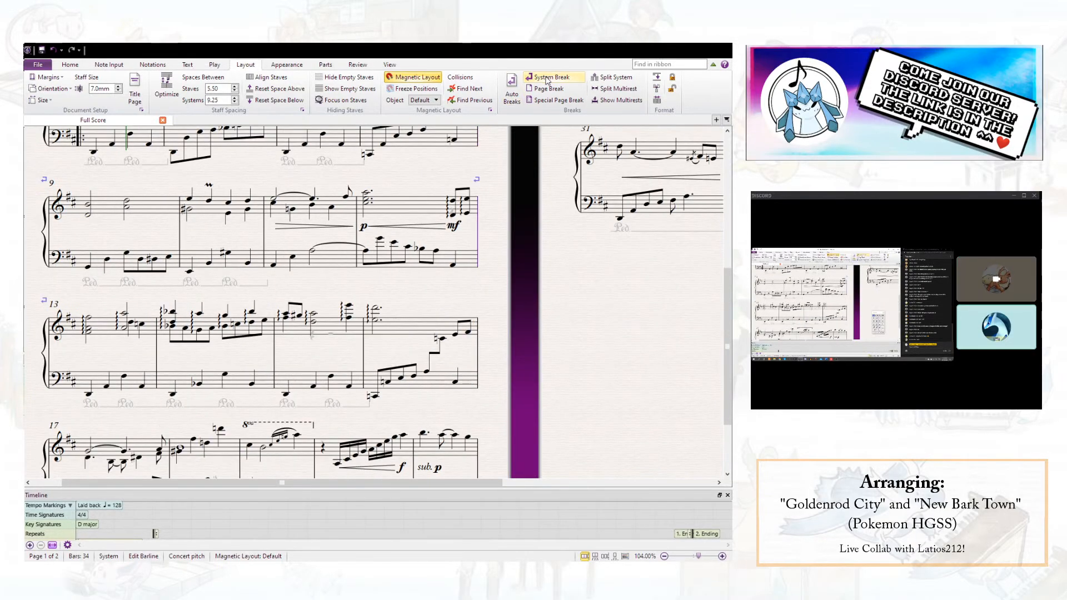
key("ctrl+z")
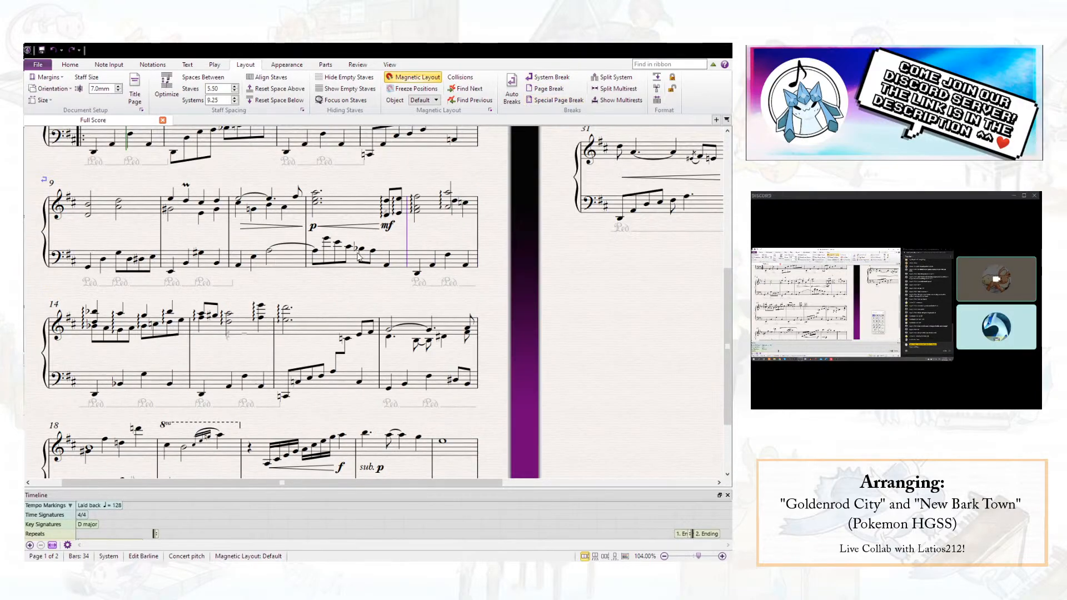
- Insert a page break at the end of bar 17 so that bar 18 starts the second page
scroll(358, 253, "down", 1)
scroll(411, 279, "down", 1)
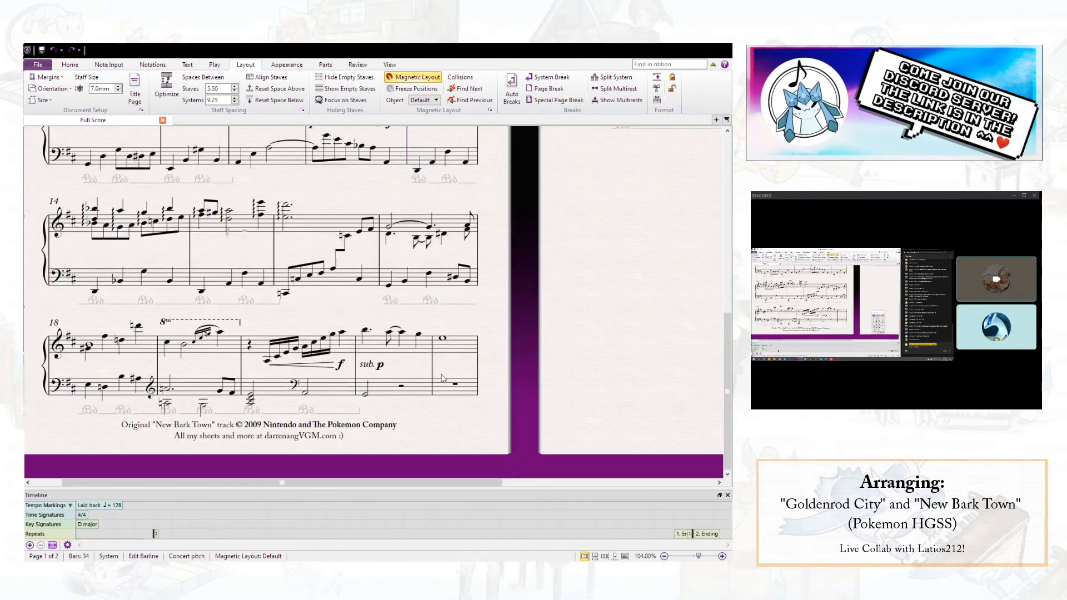
mouse_move(696, 214)
left_mouse_down()
mouse_move(371, 340)
mouse_move(636, 267)
mouse_move(714, 217)
left_mouse_up()
scroll(370, 340, "up", 5)
scroll(380, 328, "down", 6)
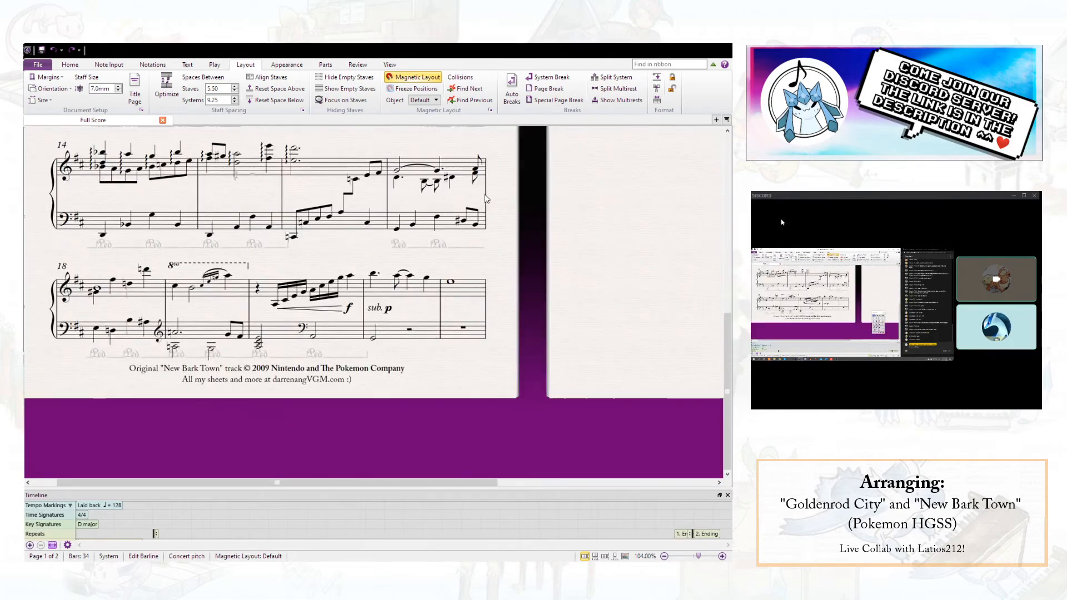
scroll(489, 212, "up", 6)
left_click_drag(496, 206, 216, 249)
scroll(489, 249, "up", 4)
left_click_drag(508, 322, 328, 250)
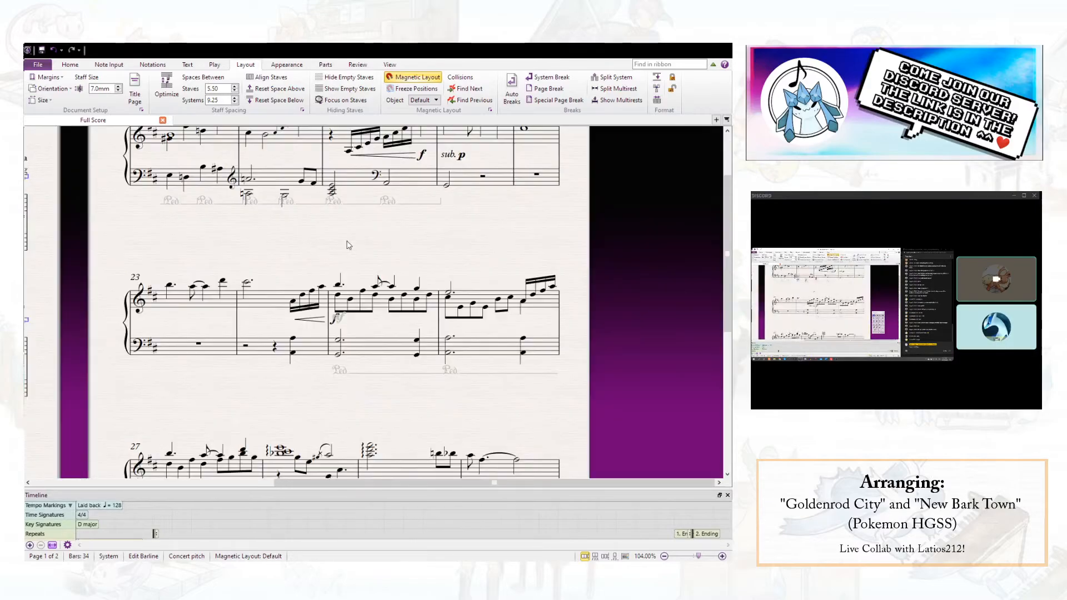
- Lower the forte and the hidden dynamic at the start of bar 25, separating them and aligning the forte with the preceding hairpin
scroll(428, 229, "up", 2)
scroll(432, 226, "down", 3)
scroll(434, 227, "down", 1)
scroll(422, 228, "up", 1)
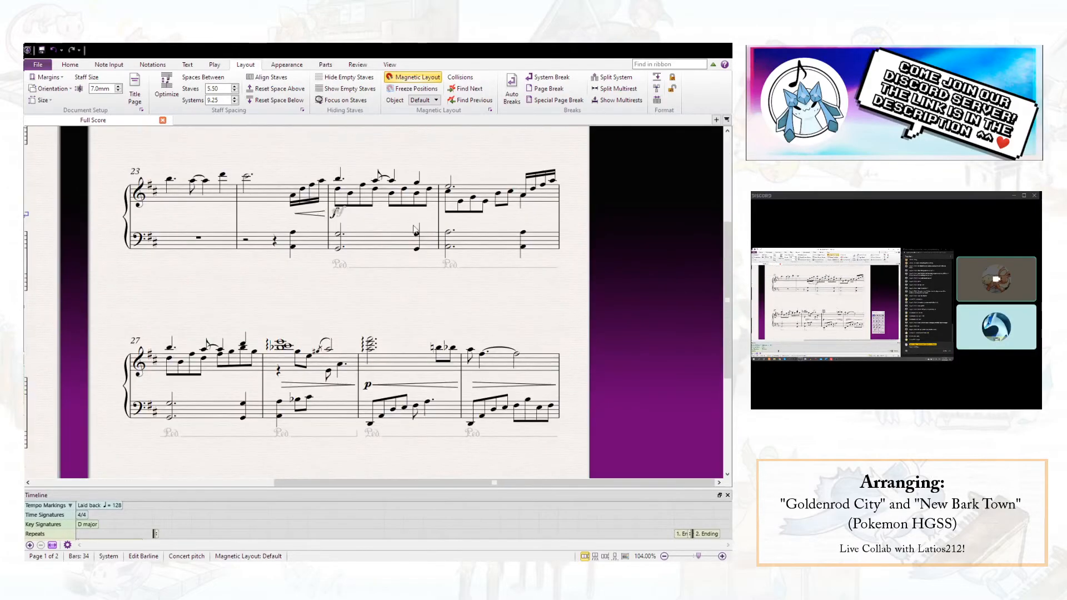
left_click(392, 248)
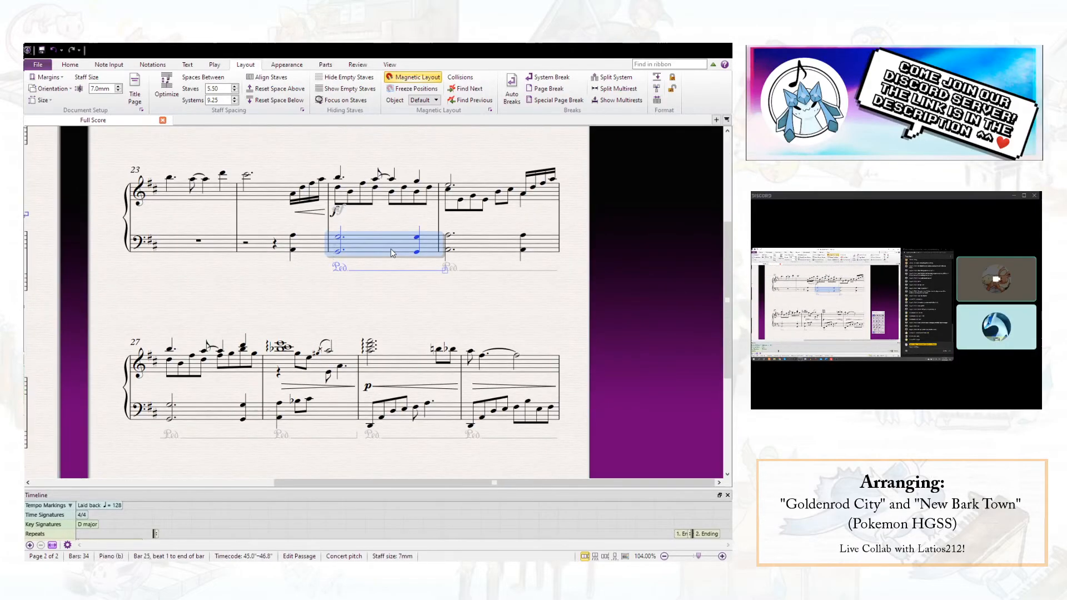
left_click(325, 217)
left_click(337, 212, "ctrl")
key("ctrl+Down")
key("ctrl+Down")
left_click(336, 219)
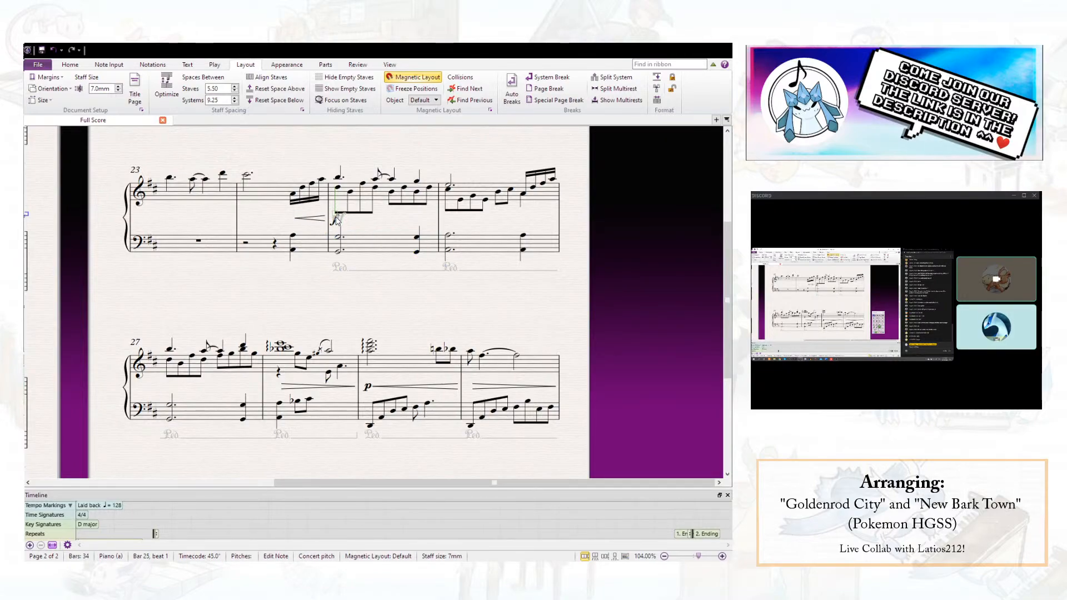
left_click(335, 217)
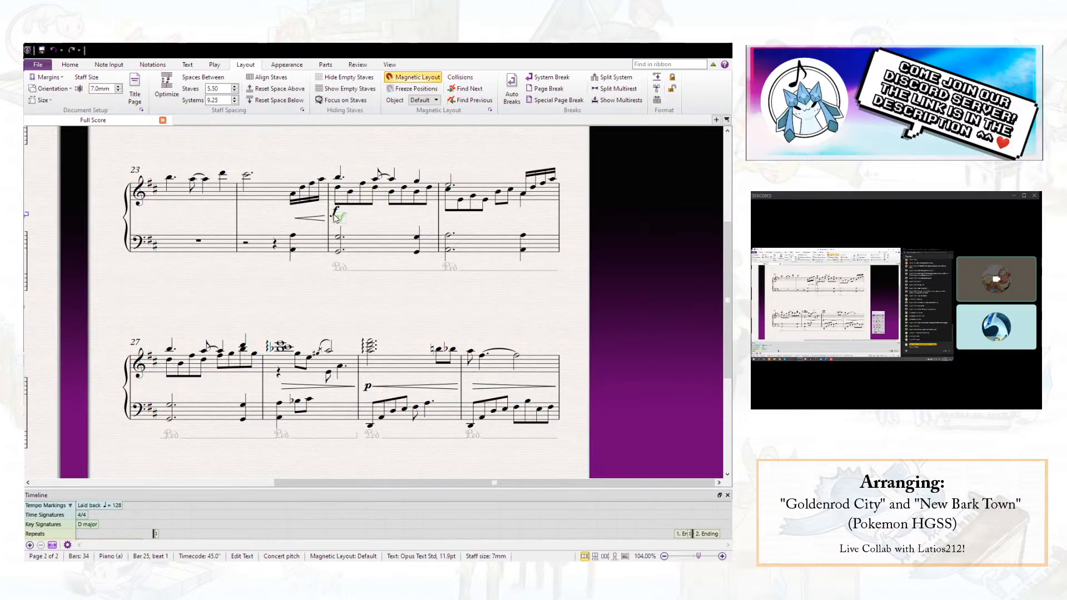
scroll(333, 219, "up", 1)
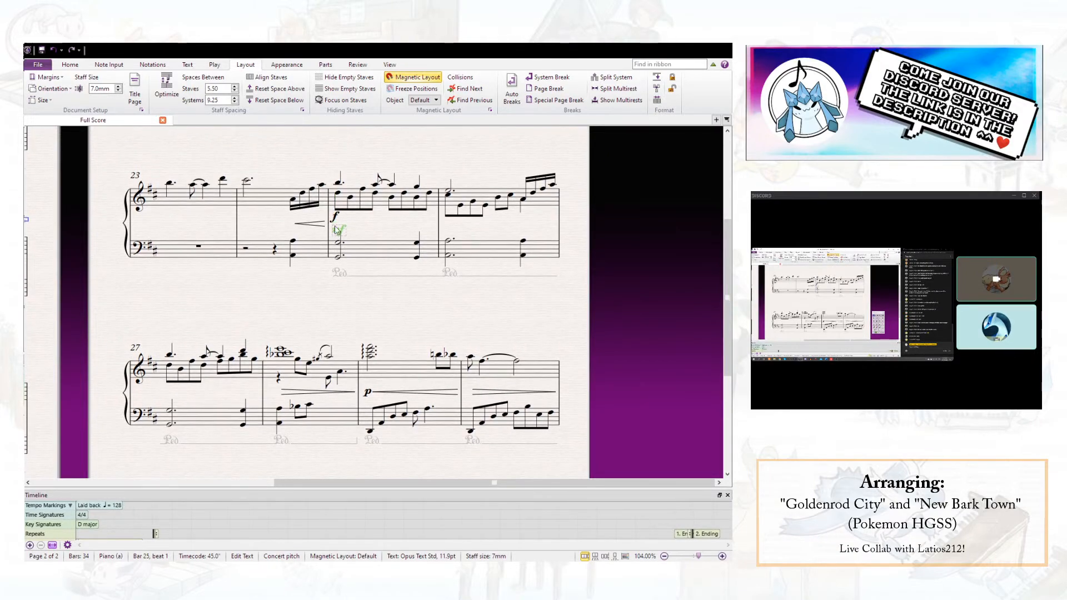
left_click(370, 223)
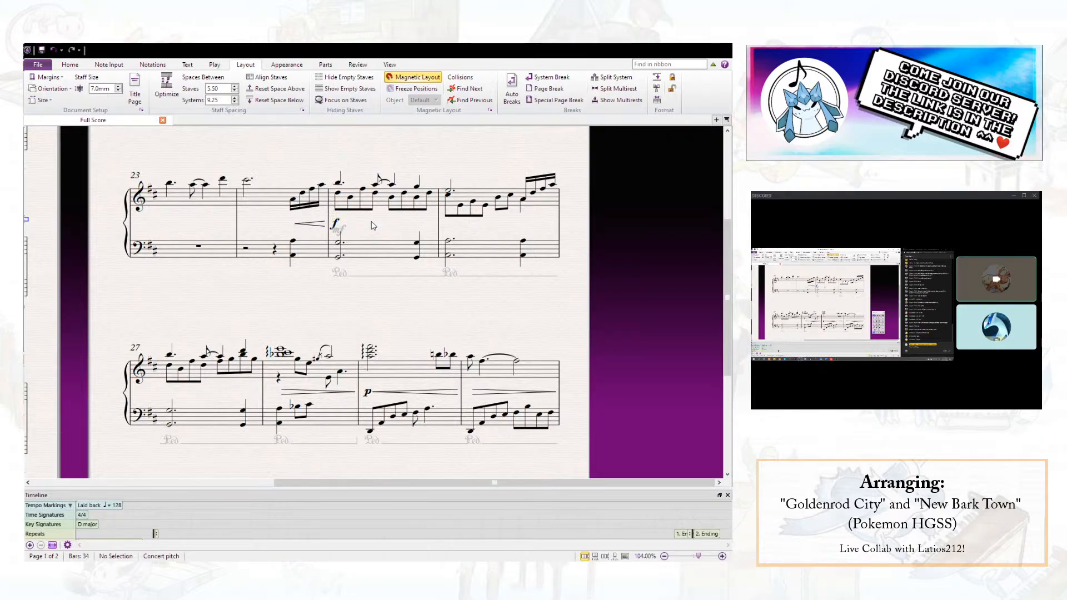
- Move the last two lower-voice notes of bar 28 from the treble staff to the staff below as cross-staff notes
scroll(368, 221, "down", 3)
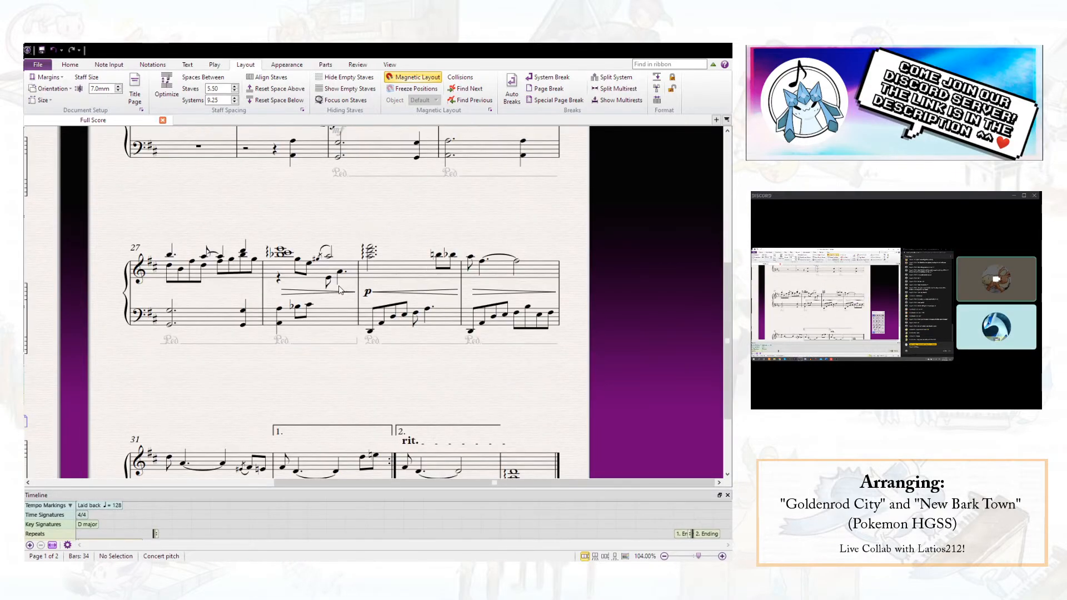
scroll(340, 289, "down", 2)
scroll(334, 287, "down", 1)
scroll(295, 283, "up", 3)
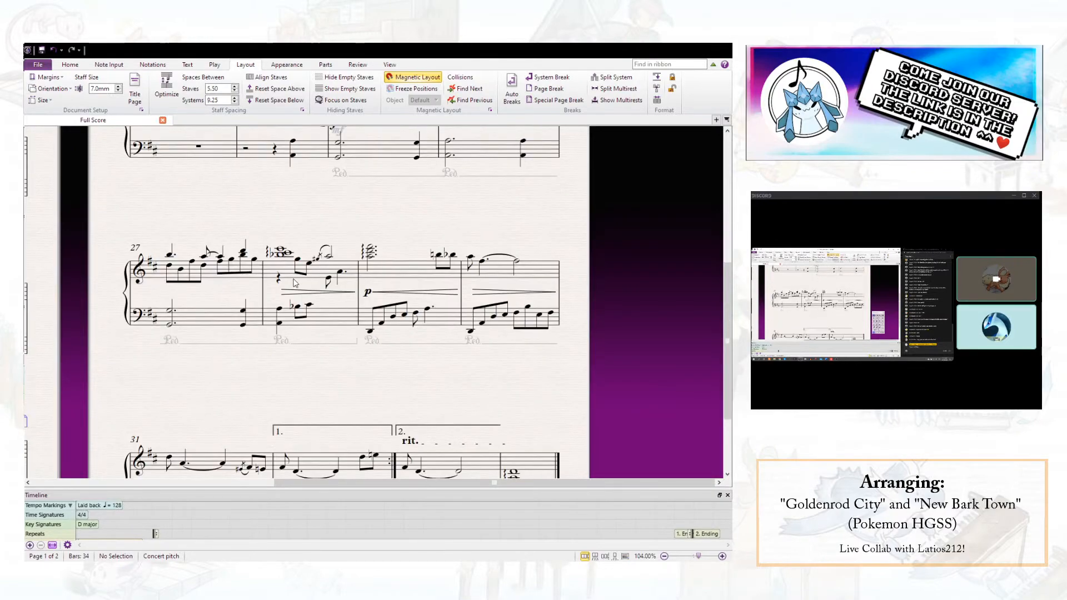
left_click(328, 281)
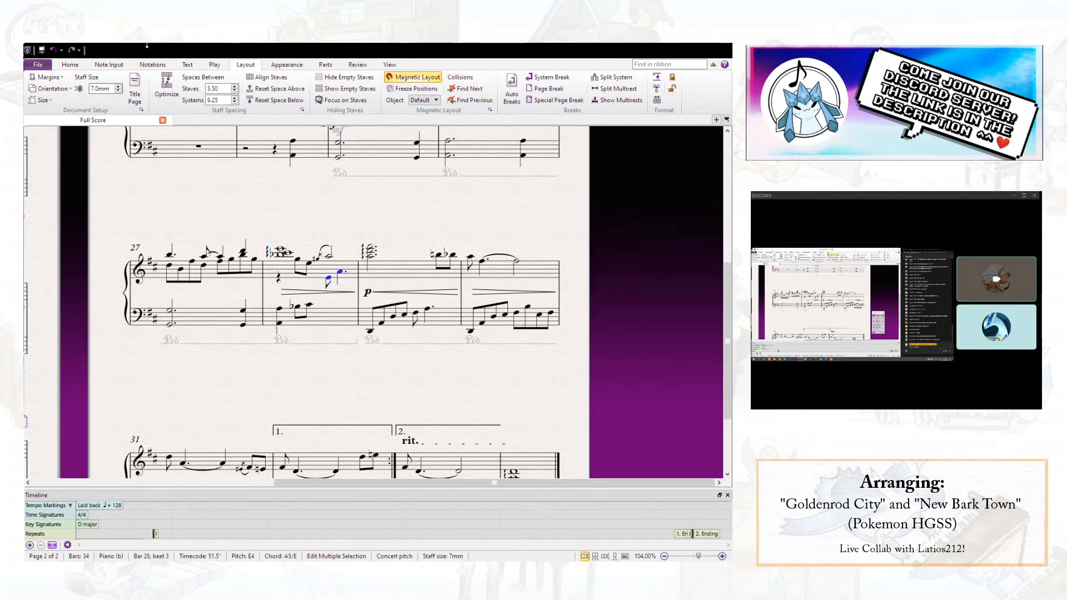
left_click(67, 67)
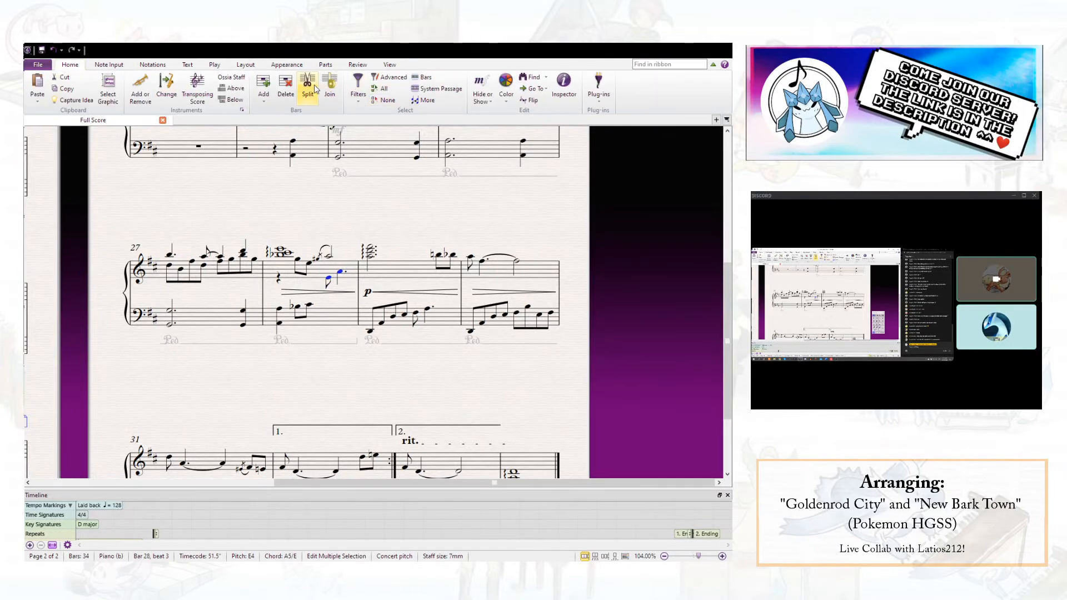
left_click(256, 66)
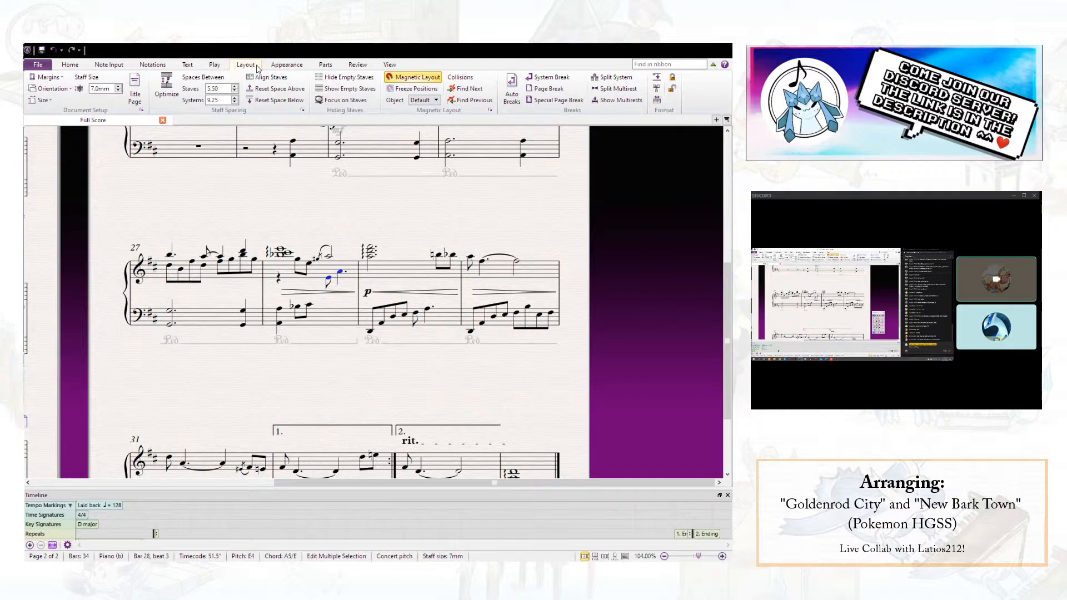
left_click(164, 66)
left_click(109, 64)
left_click(458, 84)
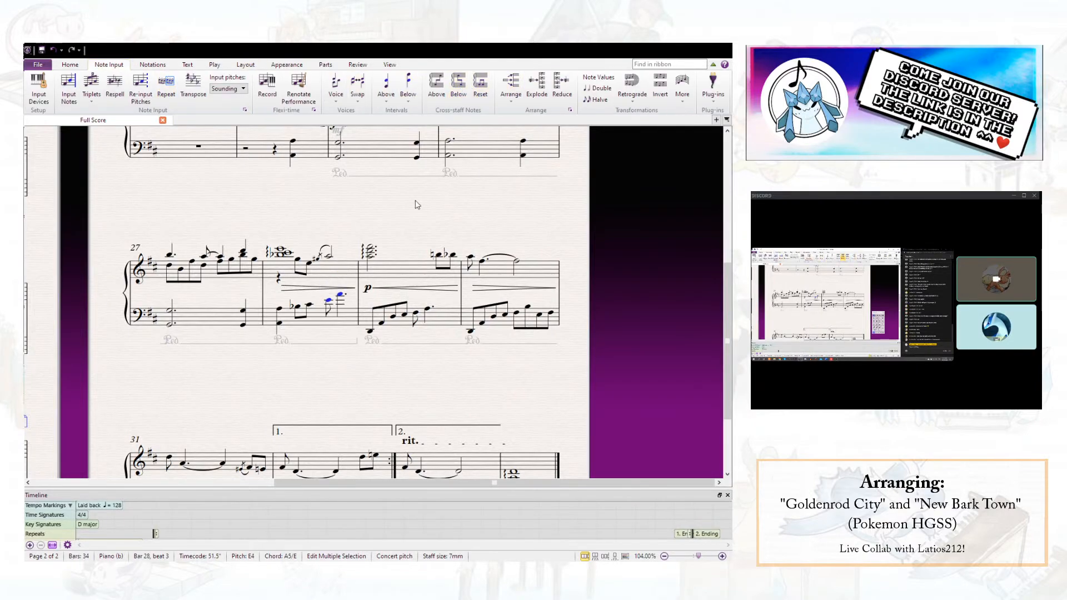
- Flip the grace note before beat 3 in the right hand of bar 28
left_click(324, 334)
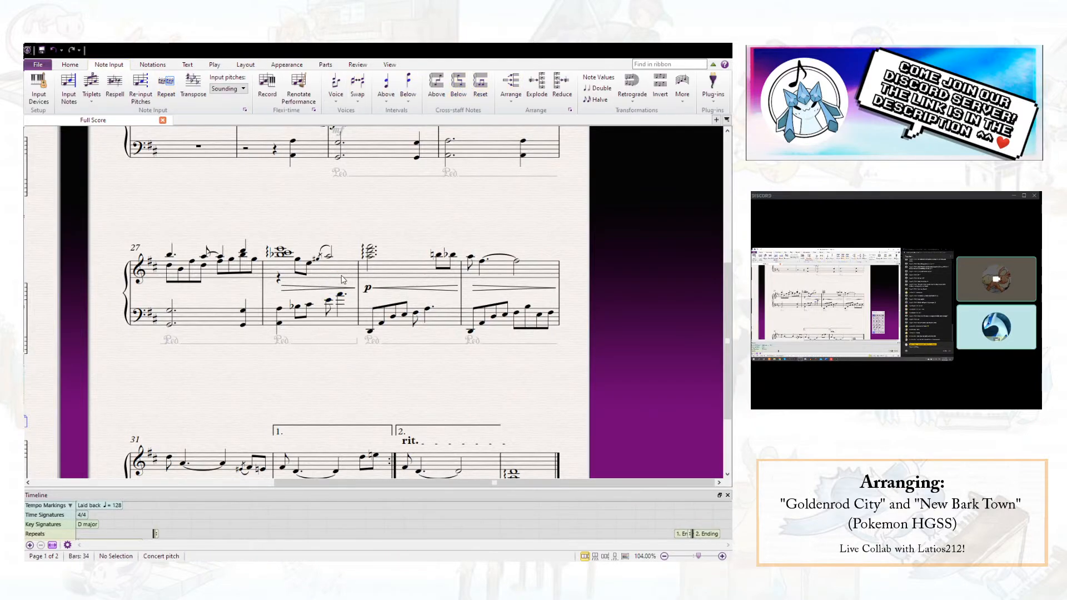
left_click(325, 264)
key("Down")
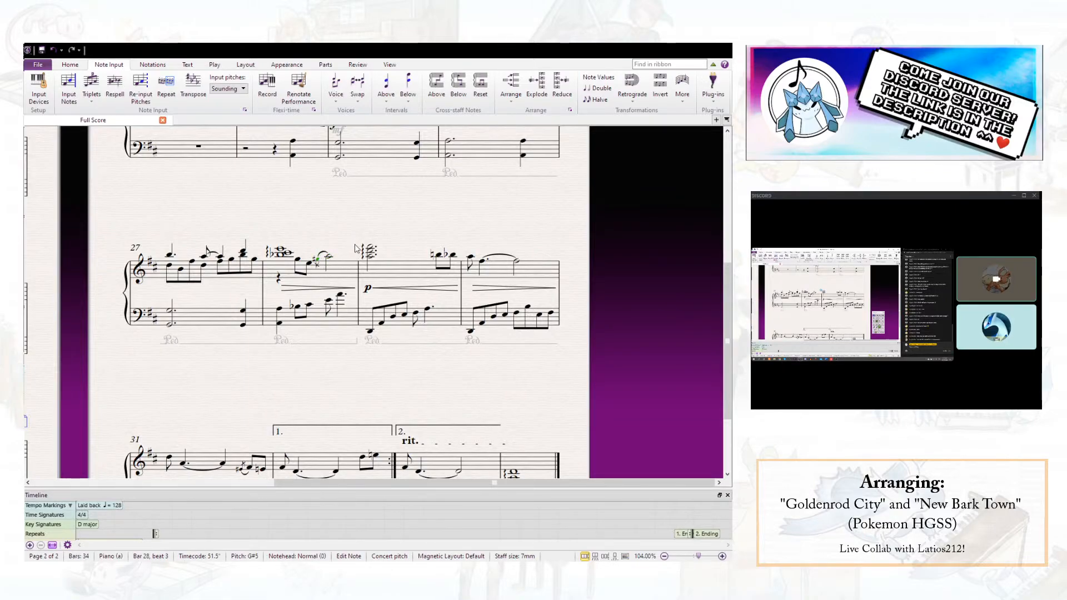
left_click(329, 259)
left_click(341, 295)
left_click(347, 249)
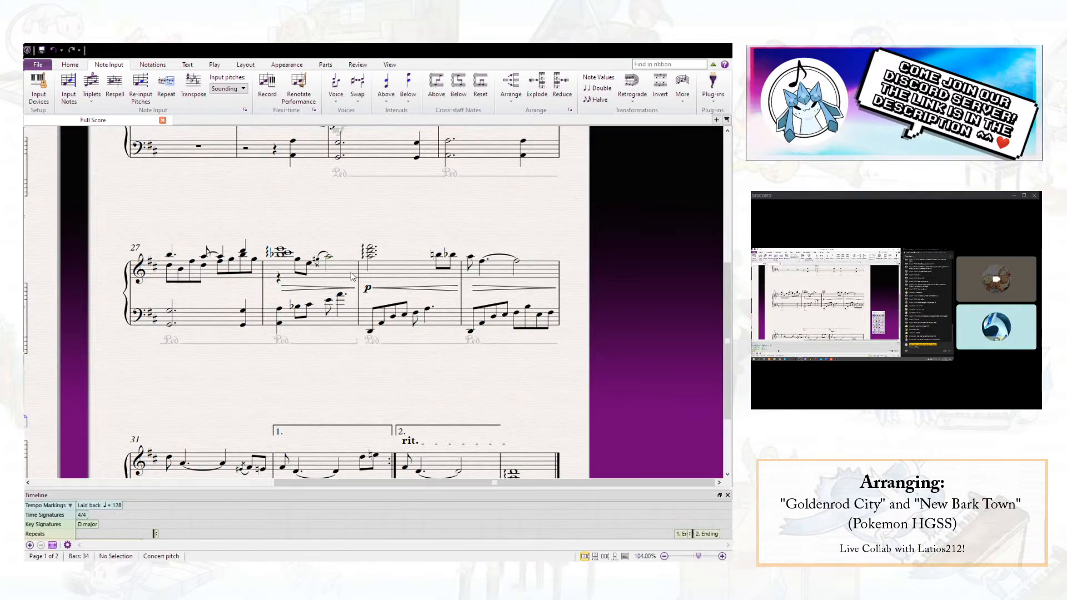
- Play back the whole score from the beginning to check the arrangement, including the repeat and both endings
scroll(360, 287, "down", 2)
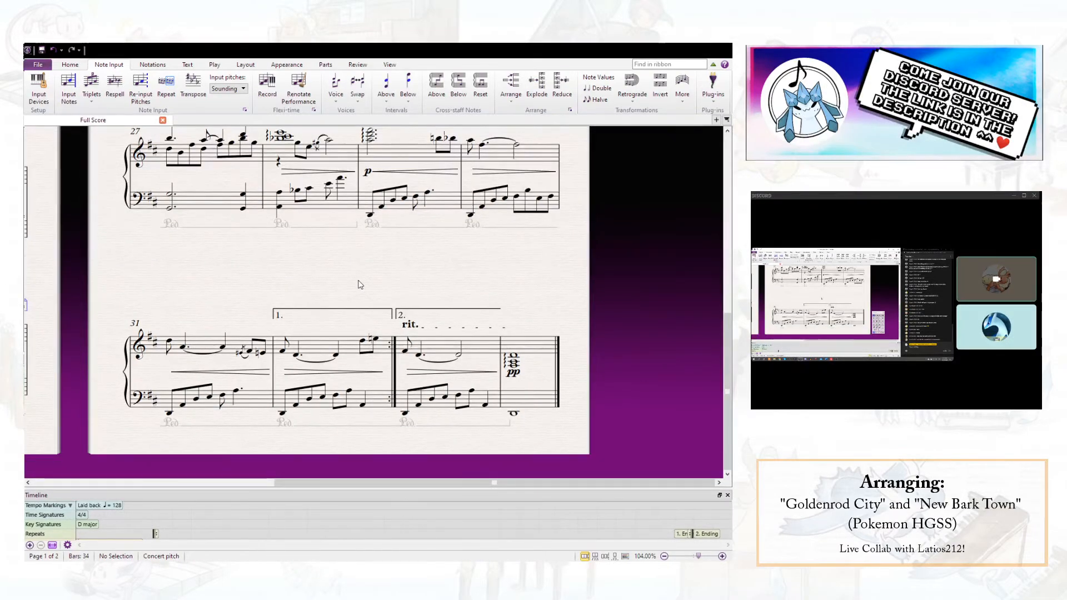
left_click_drag(360, 285, 498, 332)
scroll(369, 302, "up", 4)
left_click_drag(309, 316, 444, 344)
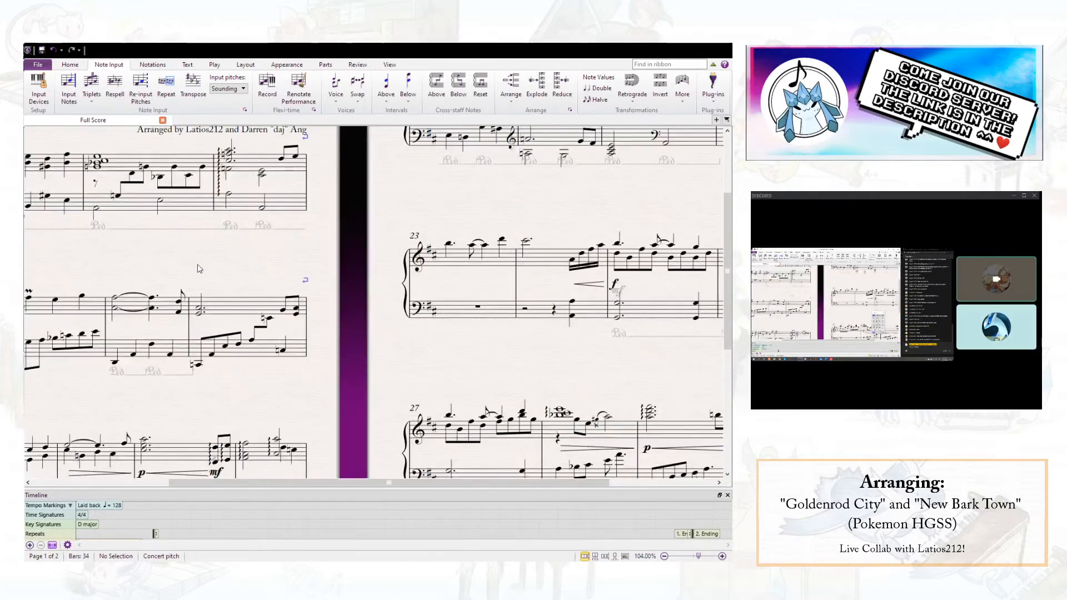
left_click_drag(198, 267, 401, 275)
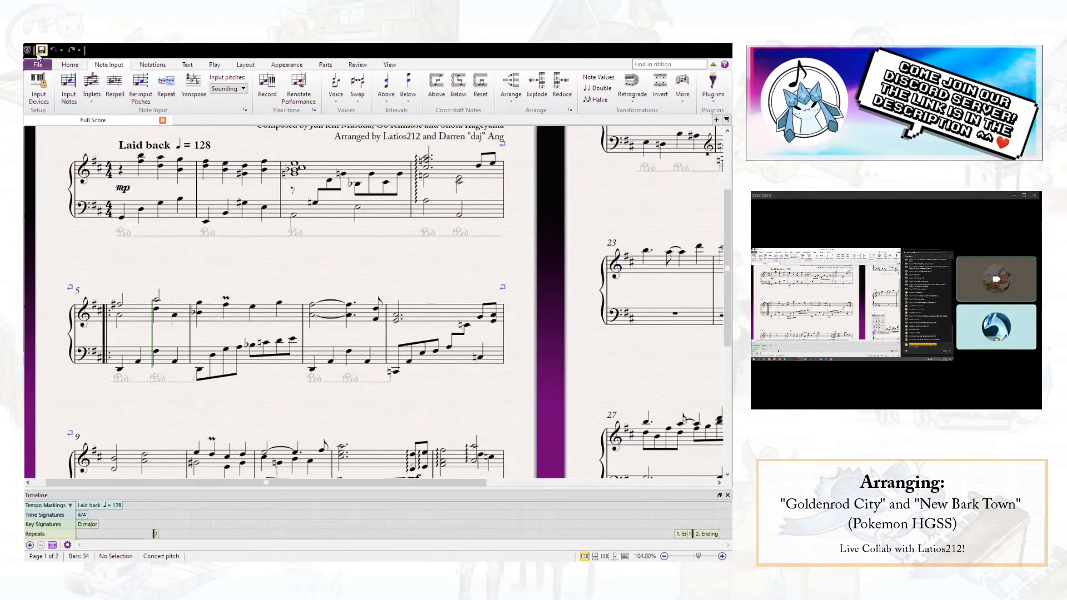
left_click(215, 65)
key("space")
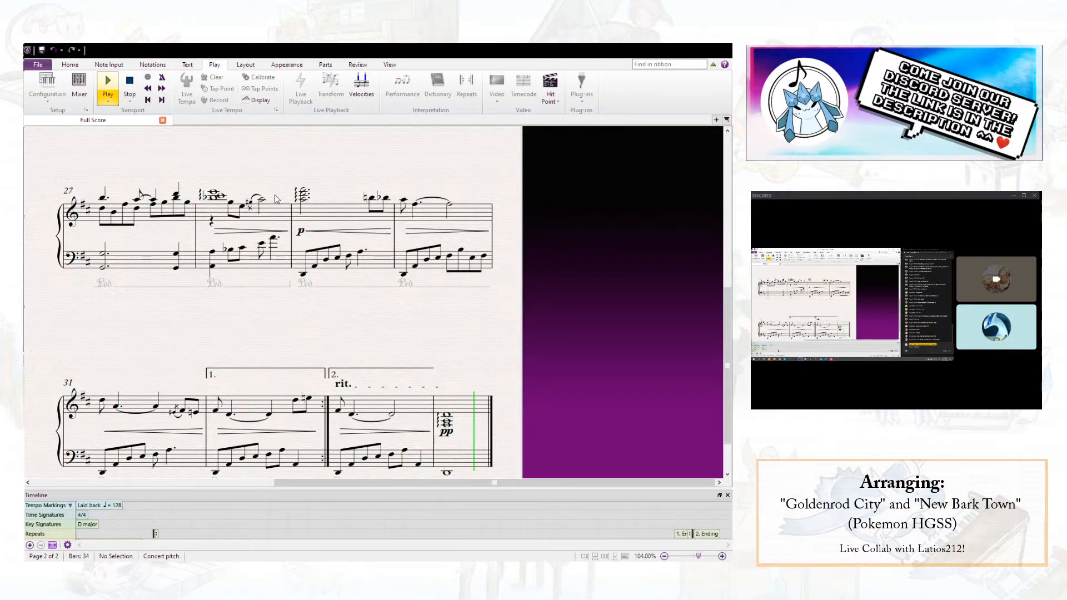
scroll(275, 200, "up", 3)
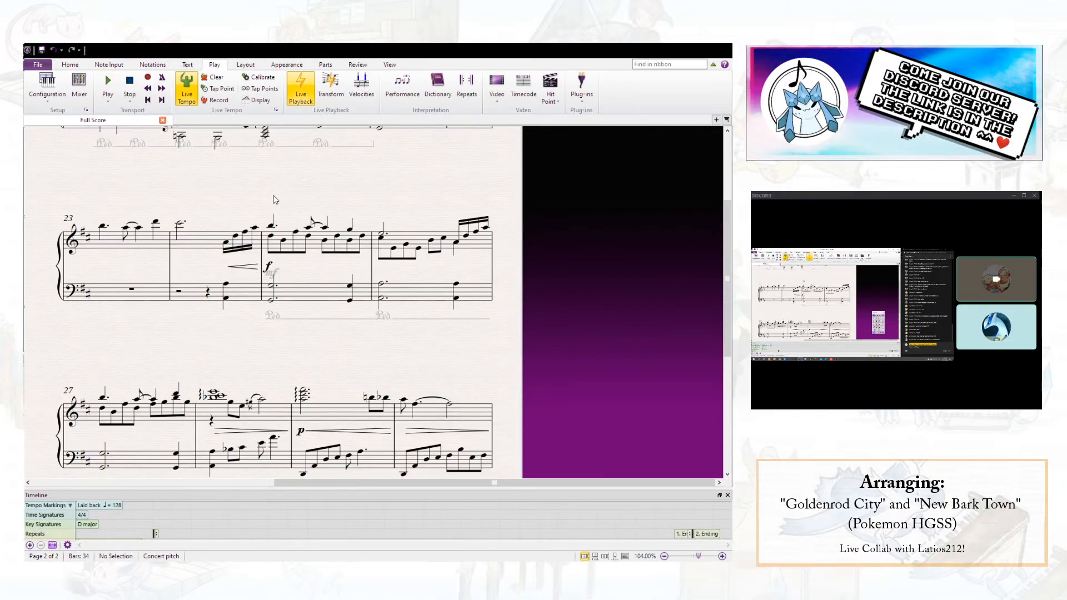
scroll(275, 199, "up", 3)
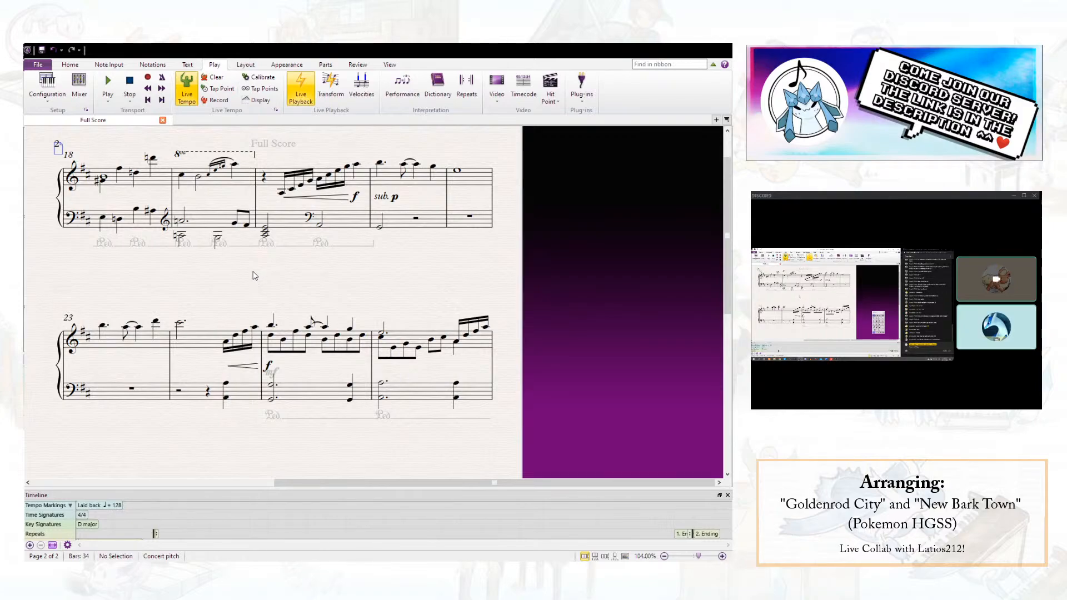
- Play back the score from the first beat of bar 18 to check the passage through bar 20
left_click(180, 241)
left_click(217, 318)
left_click(103, 178)
key("p")
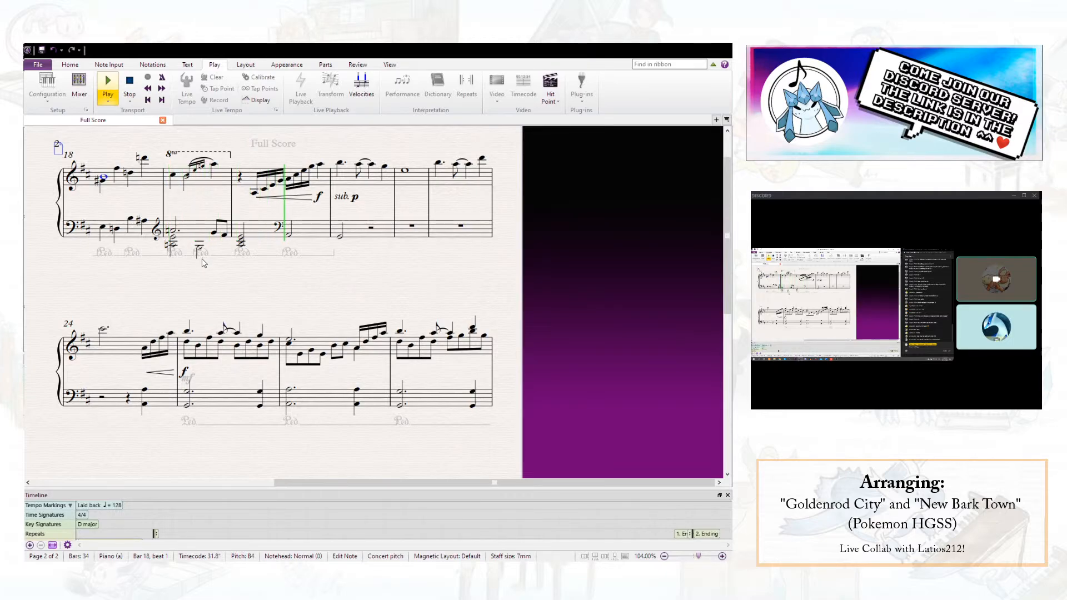
key("Escape")
- Widen the note spacing around beat 4 of bar 19 to give the right hand's grace notes more room
left_click(231, 209)
left_click_drag(242, 206, 235, 205)
left_click(231, 165)
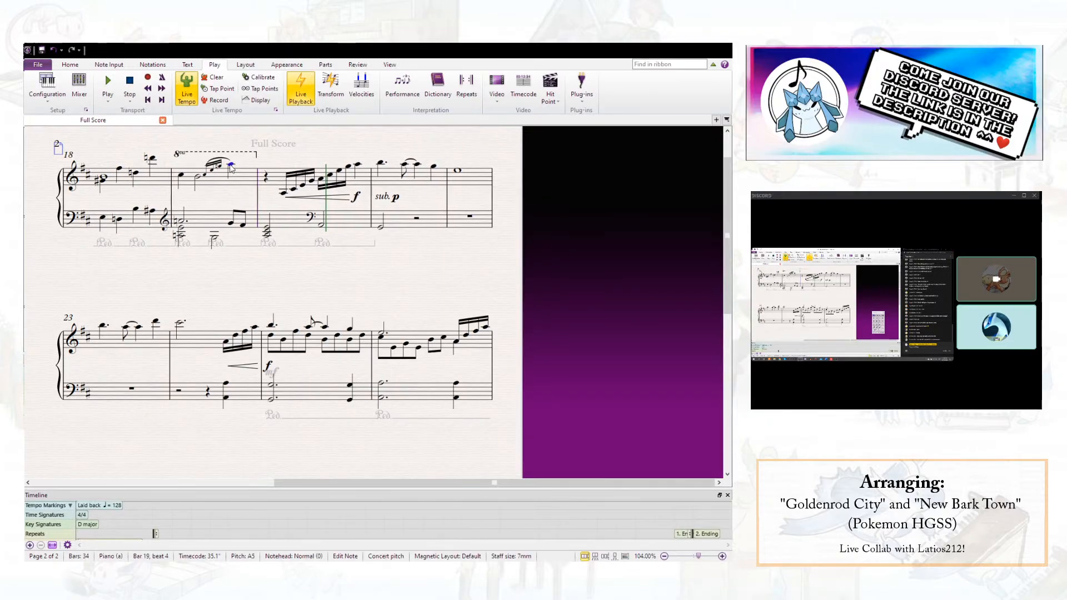
left_click_drag(241, 165, 234, 165)
left_click(183, 192)
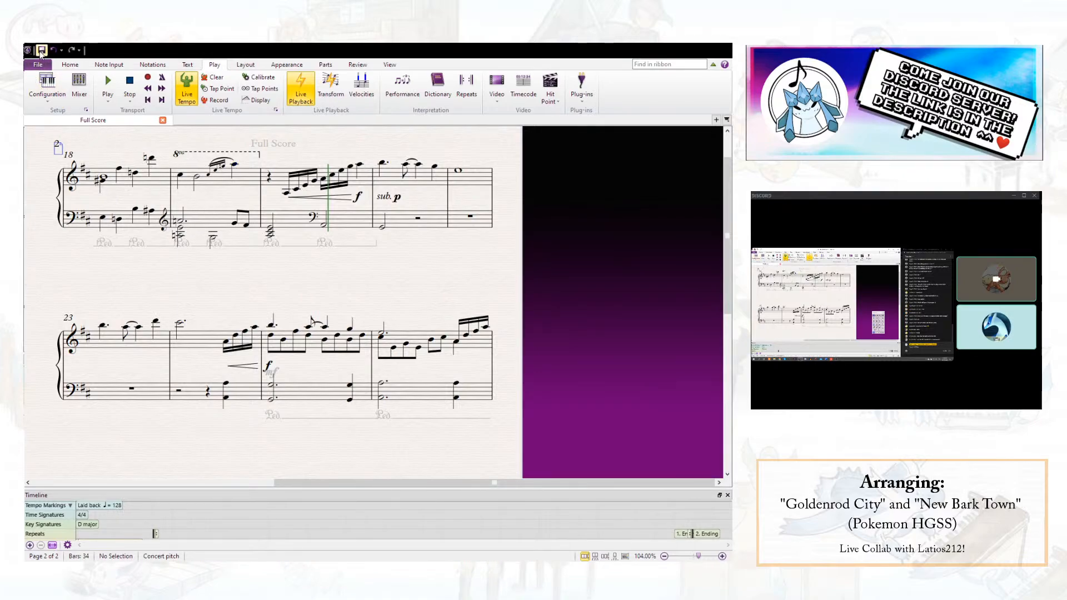
- Check the grace notes before beat 4 of bar 19 in the right hand and save the score
left_click(231, 168)
left_click_drag(229, 166, 225, 171)
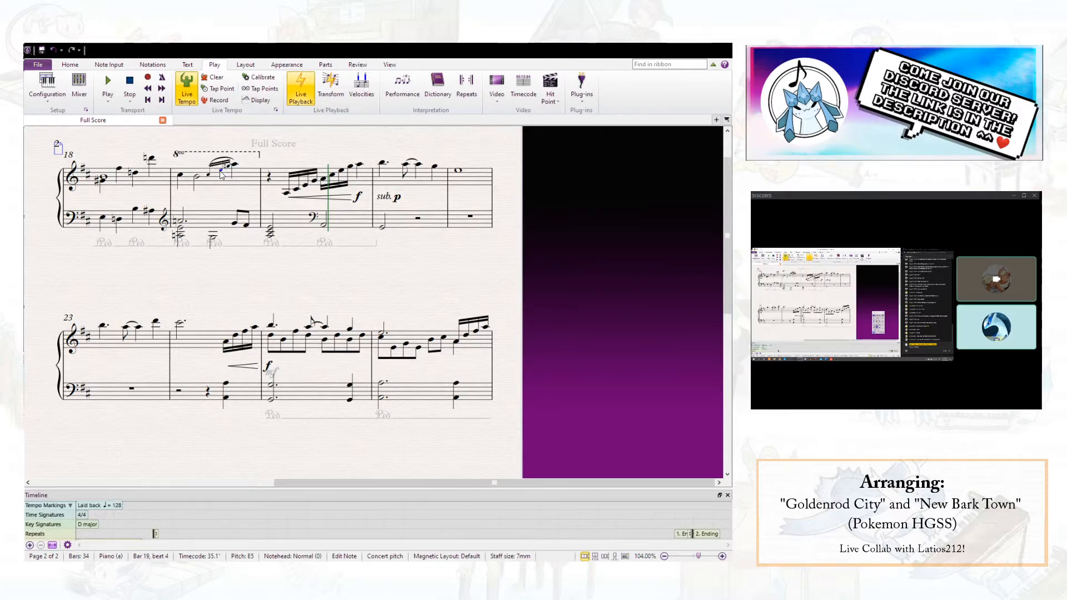
left_click(216, 176)
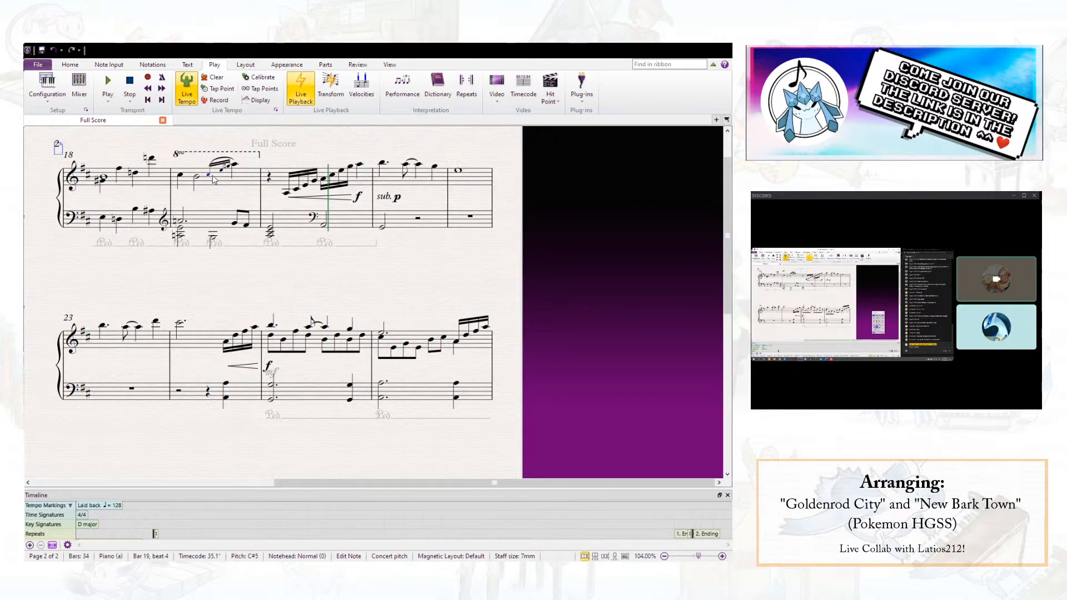
key("Escape")
left_click_drag(204, 202, 259, 203)
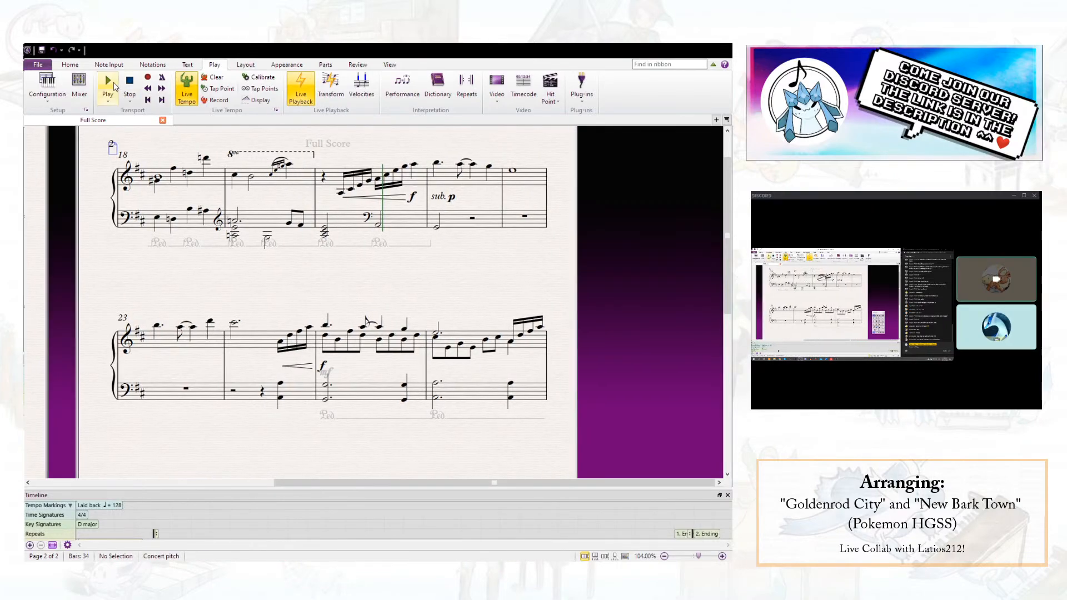
left_click(44, 52)
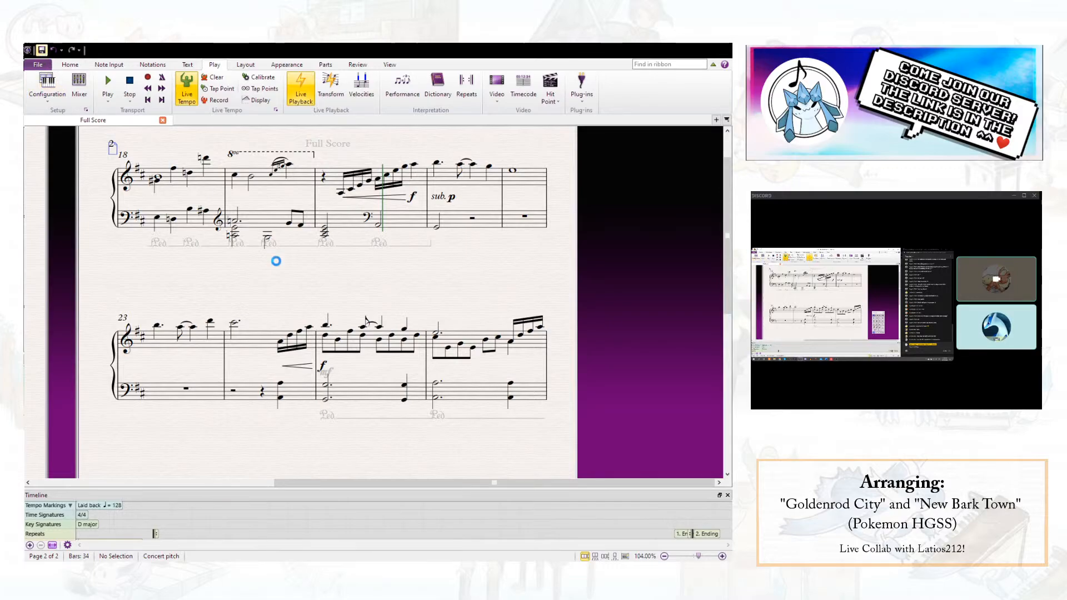
- Check the left-hand chord at the start of bar 19 and export the finished New Bark Town score as a PDF
left_click(236, 233)
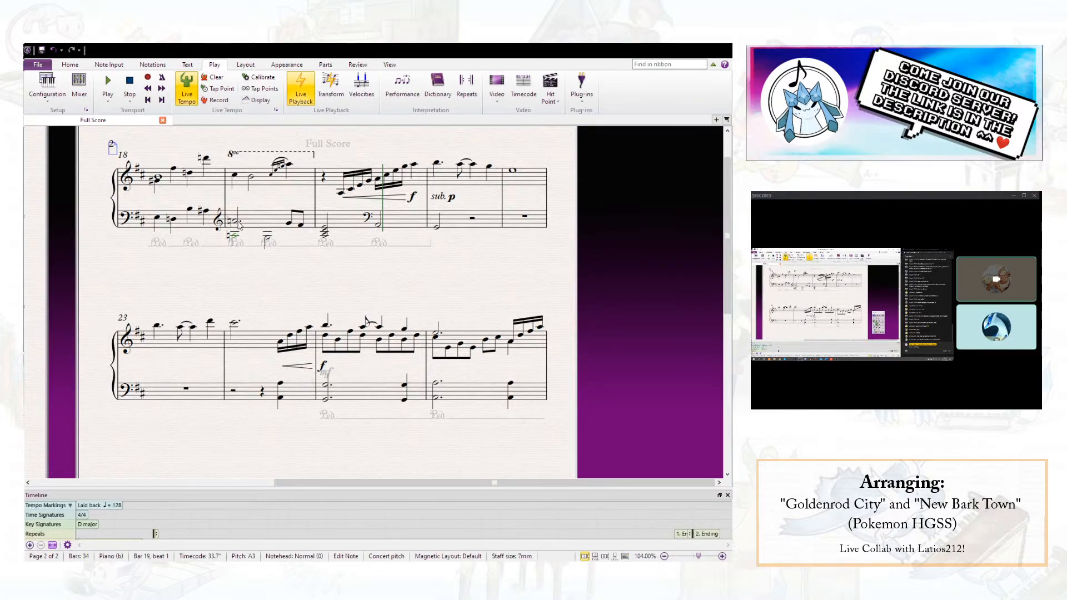
left_click(269, 292)
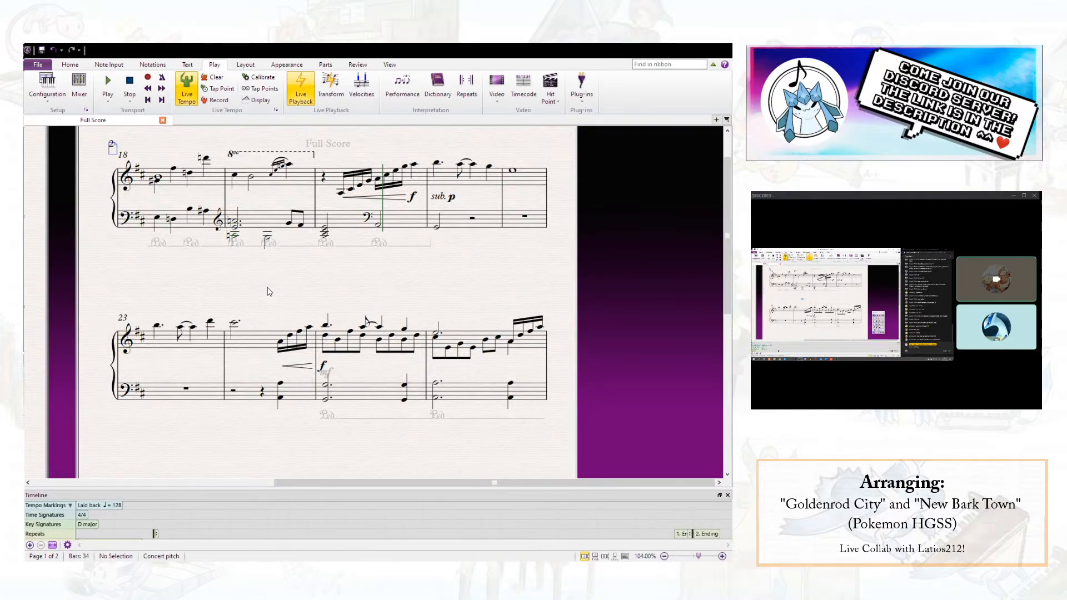
left_click_drag(269, 291, 546, 302)
scroll(547, 302, "down", 6)
left_click_drag(381, 276, 464, 291)
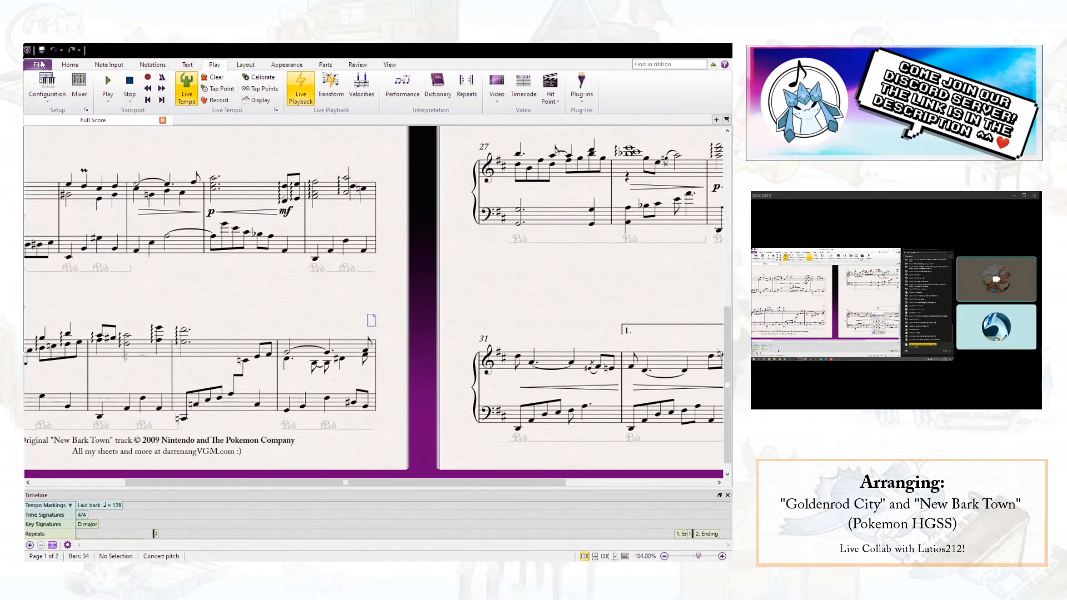
left_click(42, 64)
left_click(43, 244)
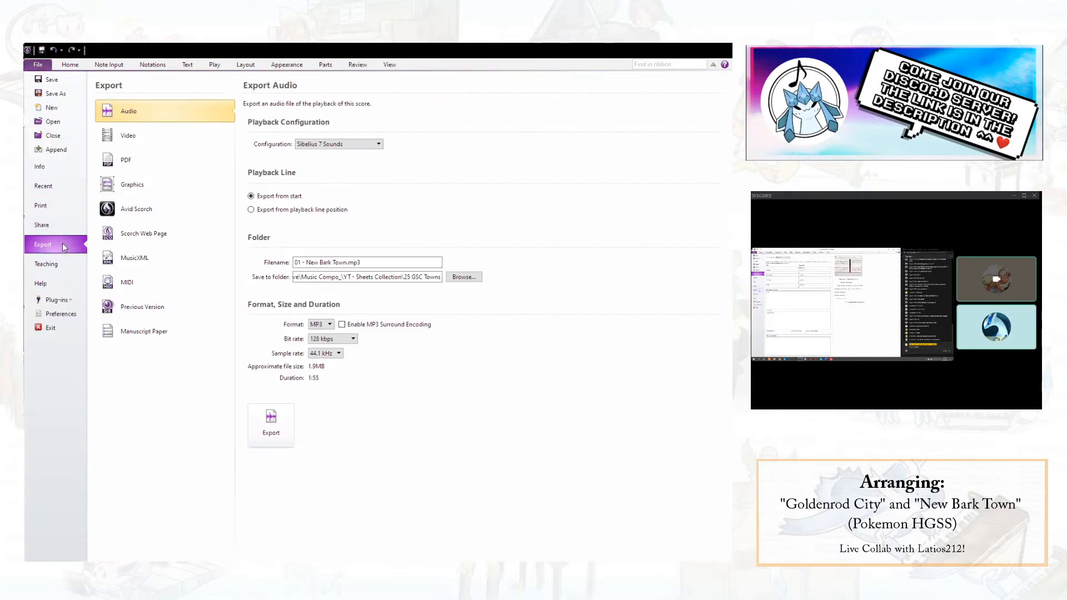
left_click(133, 165)
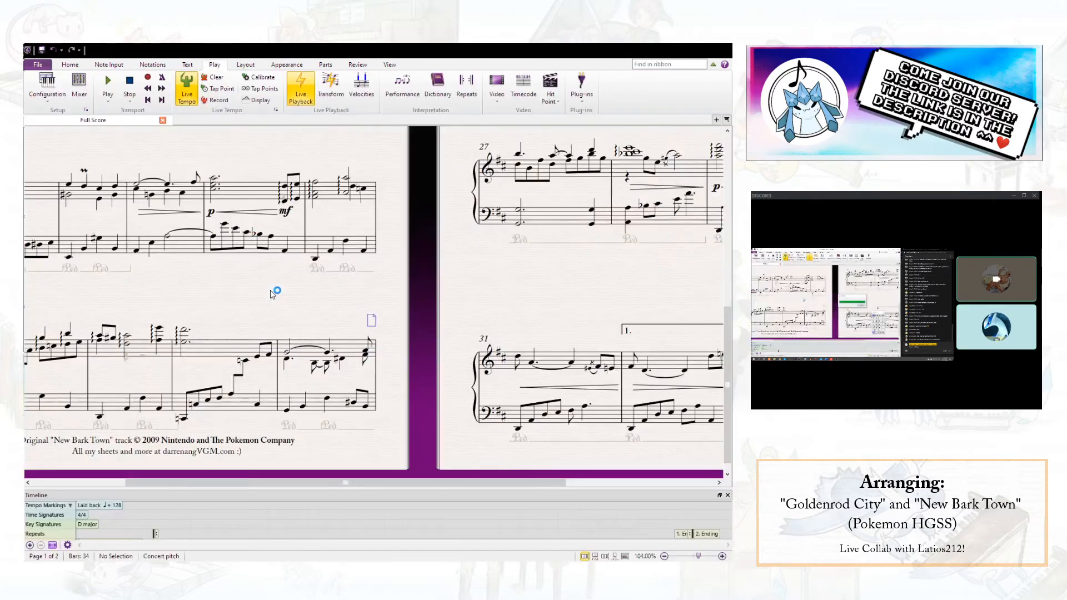
left_click_drag(272, 295, 183, 376)
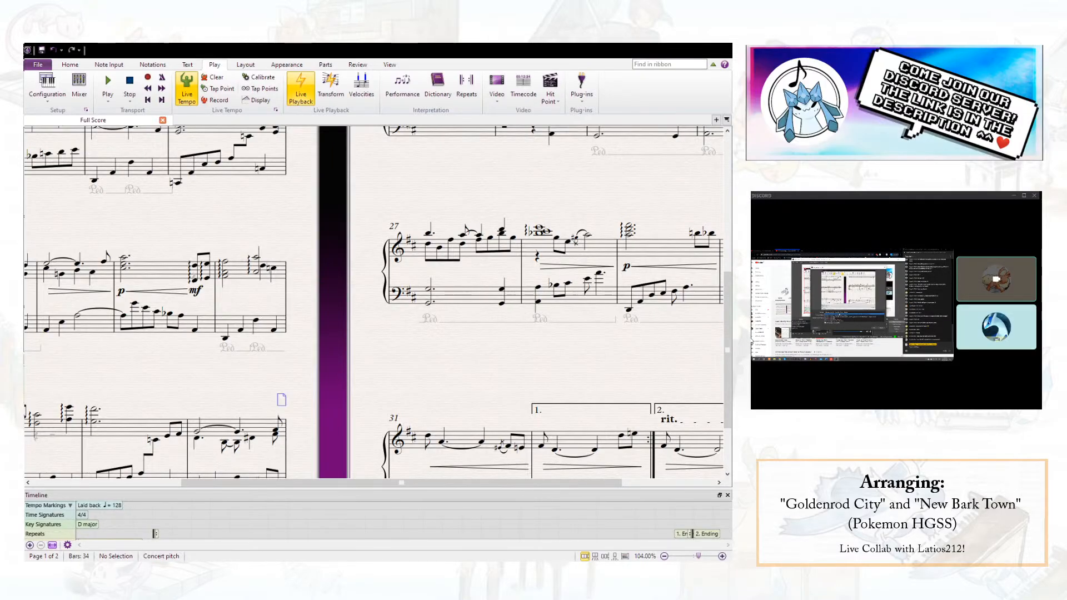
- Switch to the browser, search YouTube for latios212 and open the Latios212 channel's list of videos
left_click(456, 361)
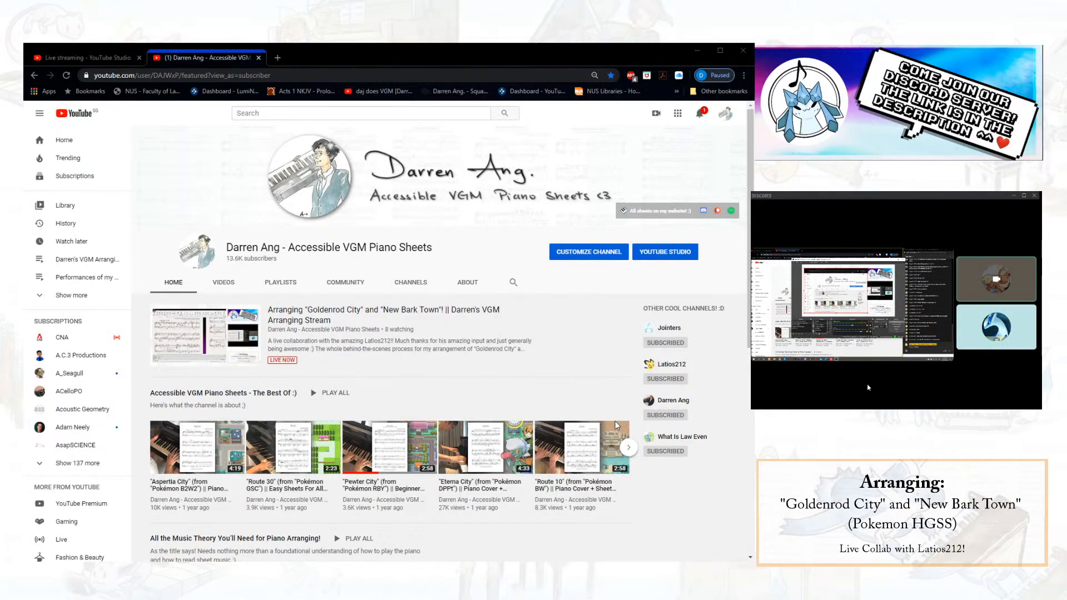
left_click(321, 116)
type("latios212")
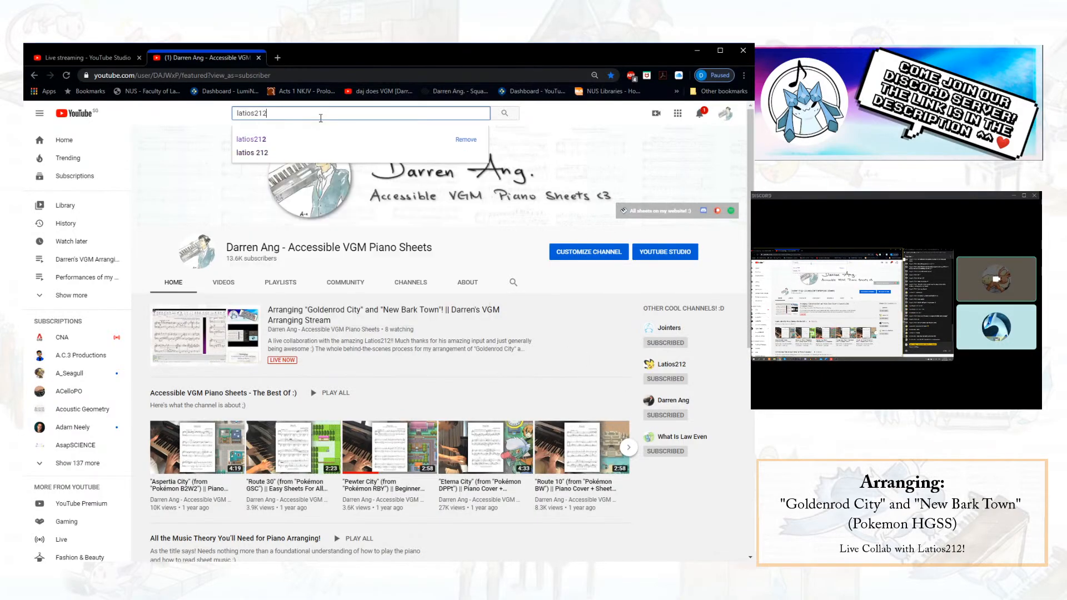
key("Return")
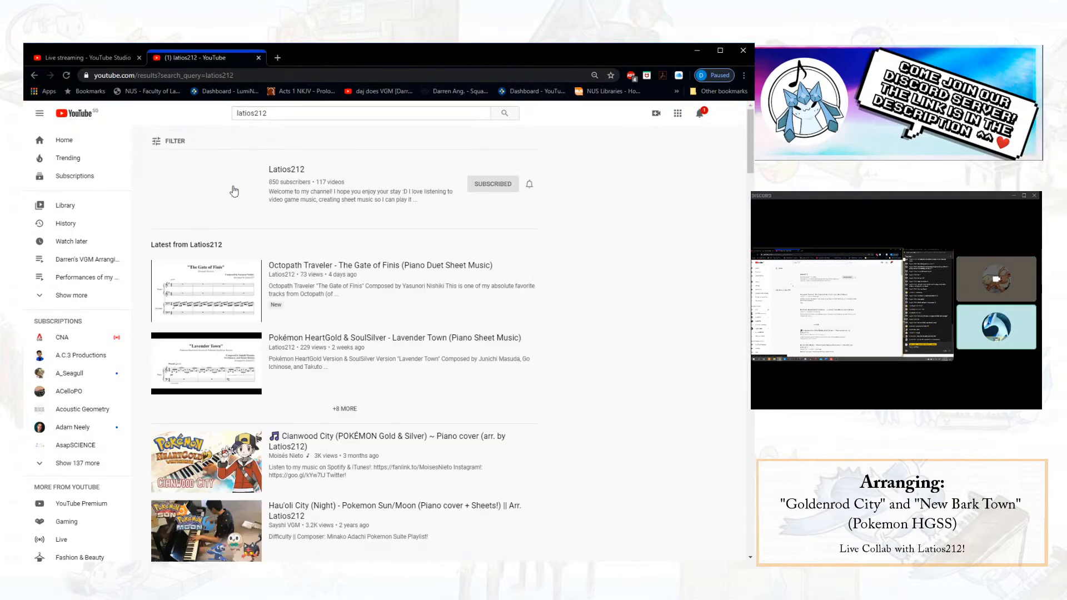
left_click(227, 191)
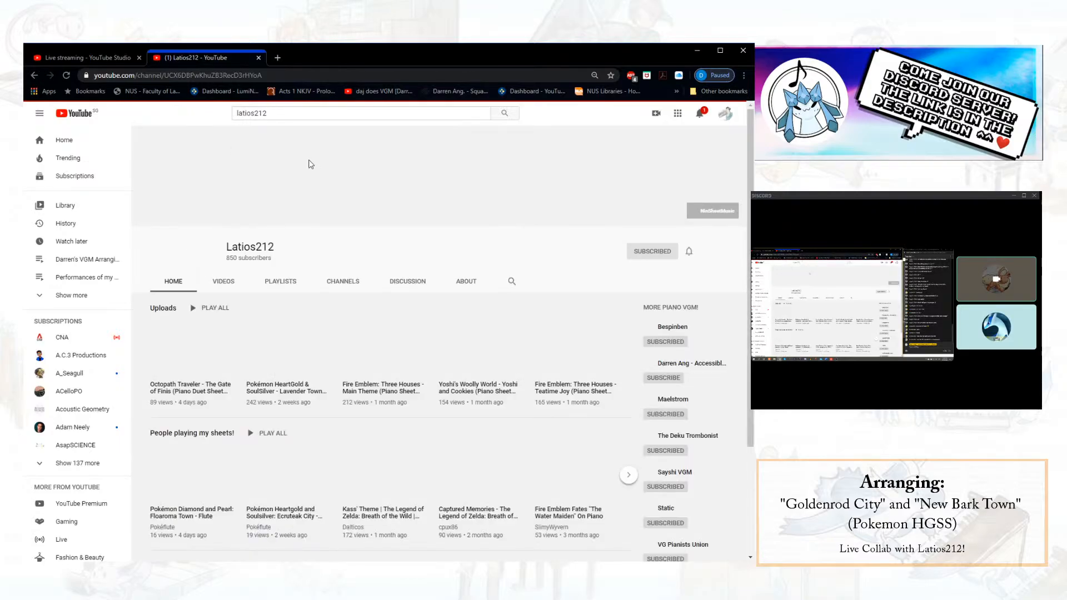
left_click(224, 281)
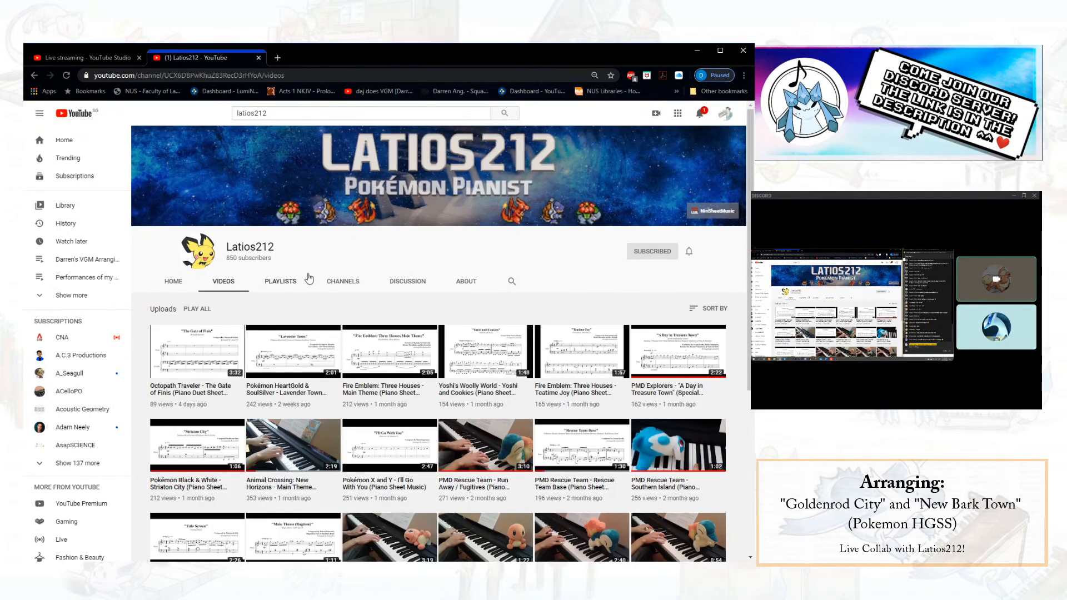
- Look through the Latios212 channel's uploaded piano covers and sheet music videos, from the newest to the oldest
scroll(310, 278, "down", 5)
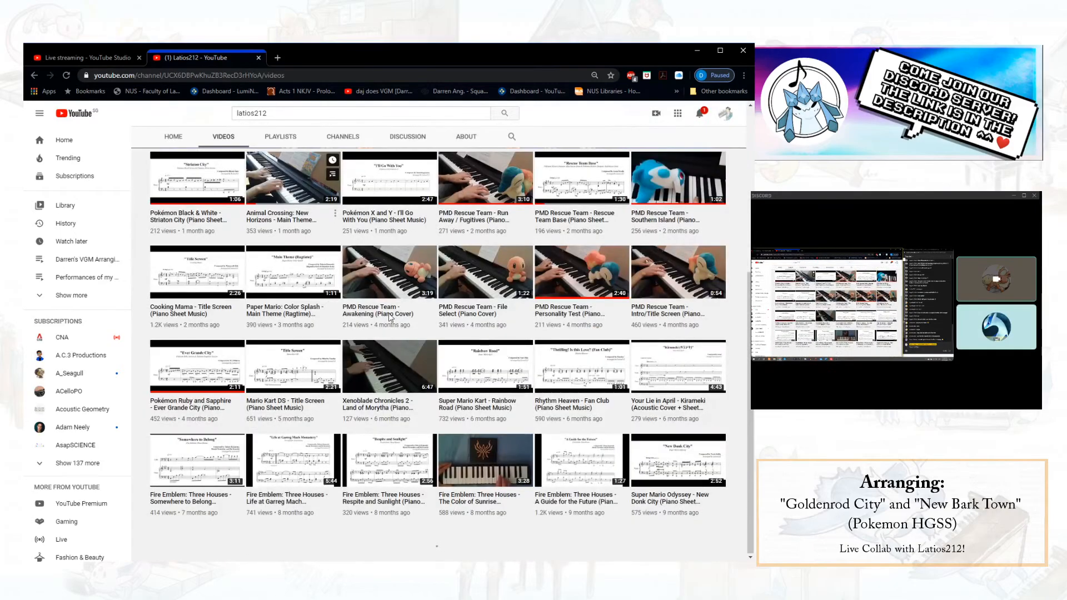
scroll(391, 317, "down", 10)
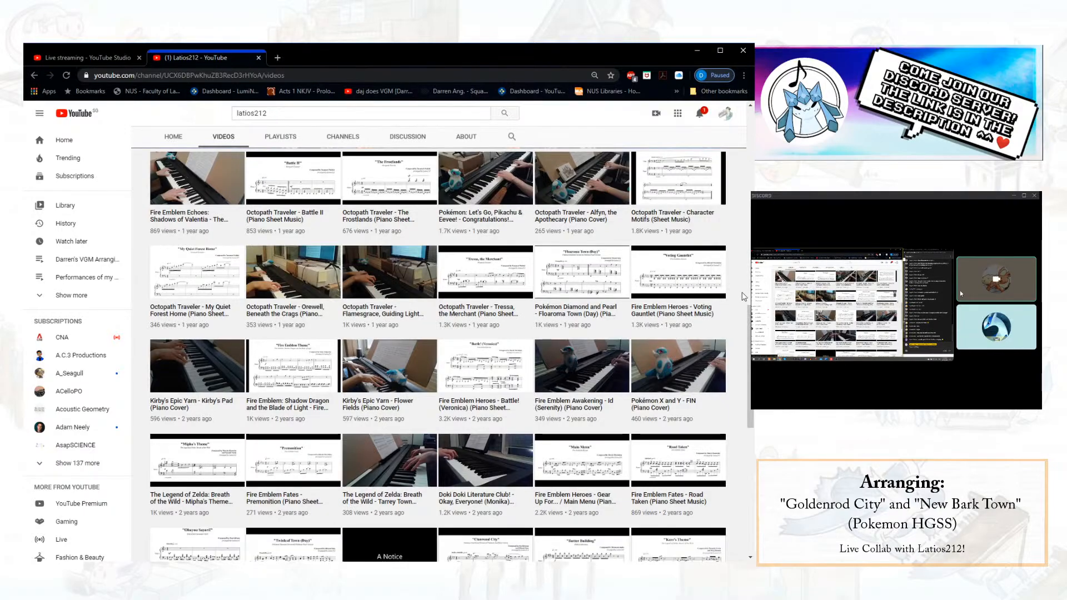
scroll(735, 294, "down", 10)
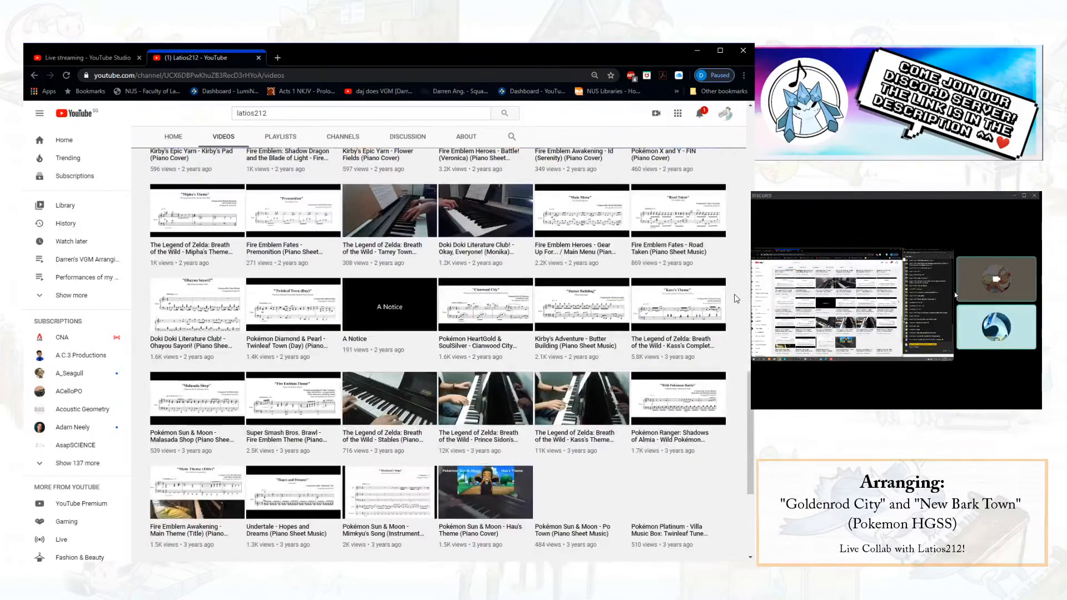
scroll(735, 294, "up", 4)
scroll(735, 294, "down", 6)
scroll(736, 299, "up", 5)
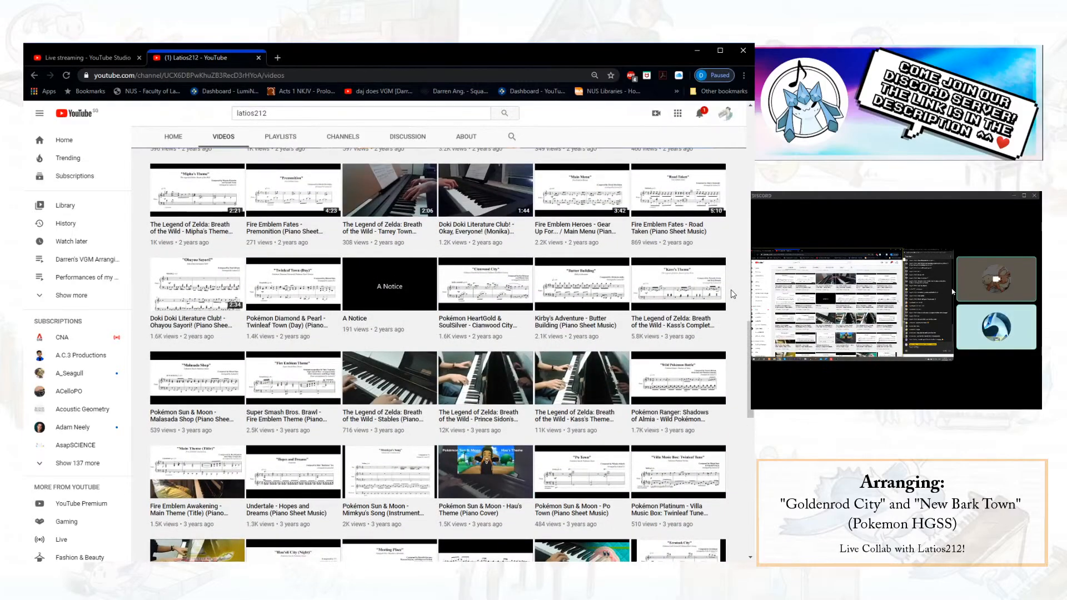
scroll(732, 294, "down", 10)
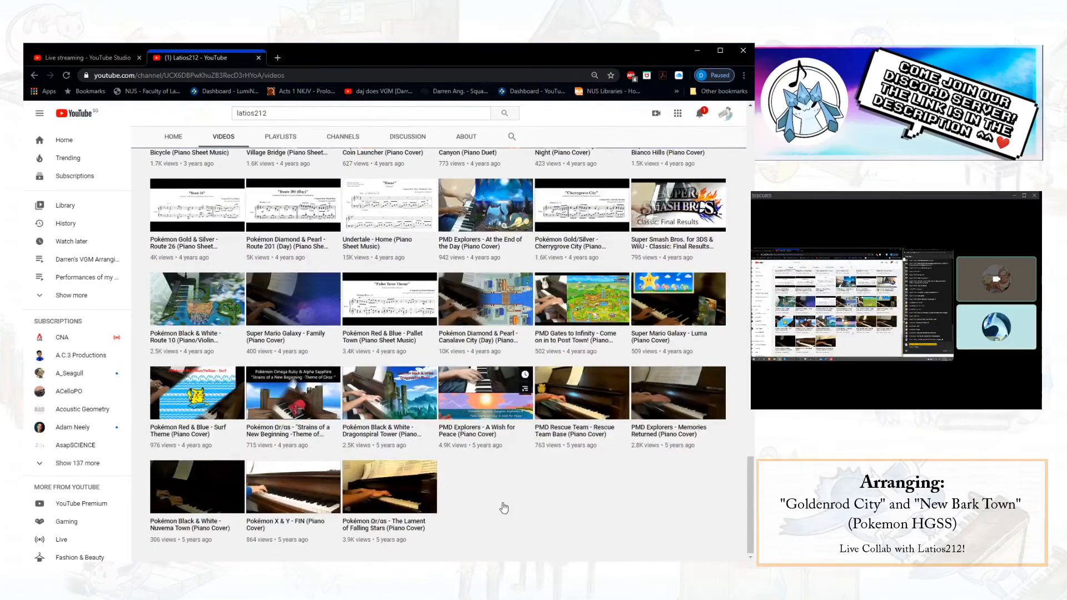
scroll(441, 322, "up", 15)
scroll(441, 321, "up", 10)
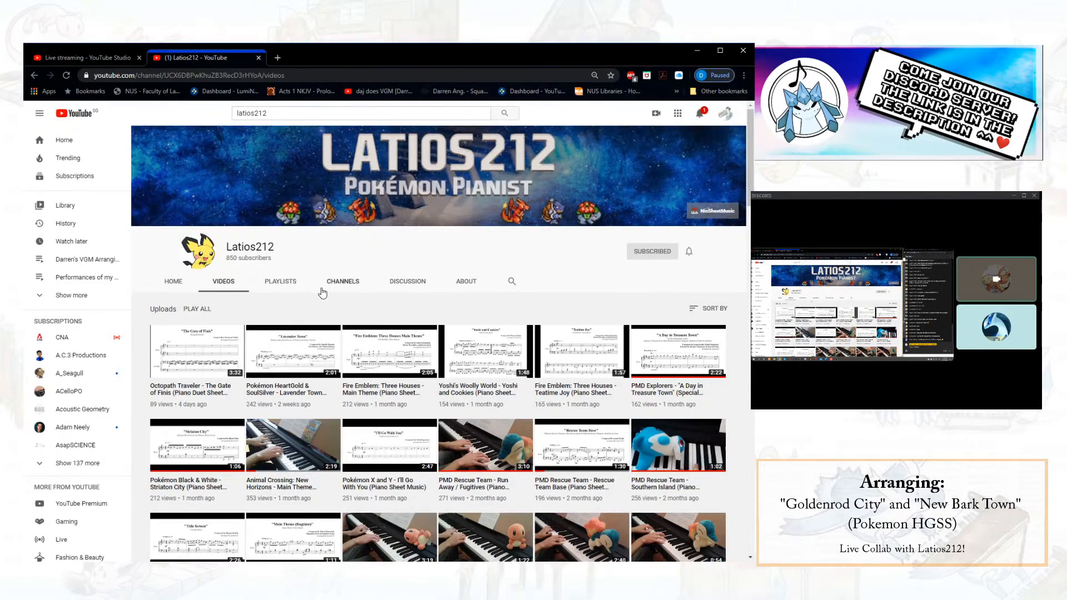
scroll(428, 333, "down", 20)
scroll(428, 334, "down", 4)
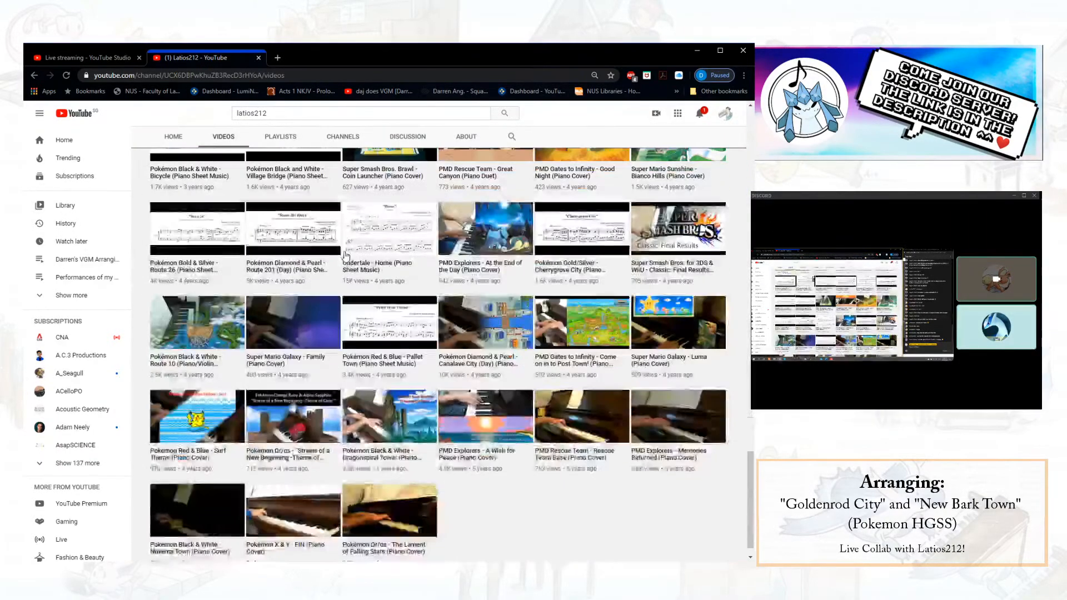
- Open NinSheetMusic's Pokémon sheet music page in a new browser tab
left_click(276, 58)
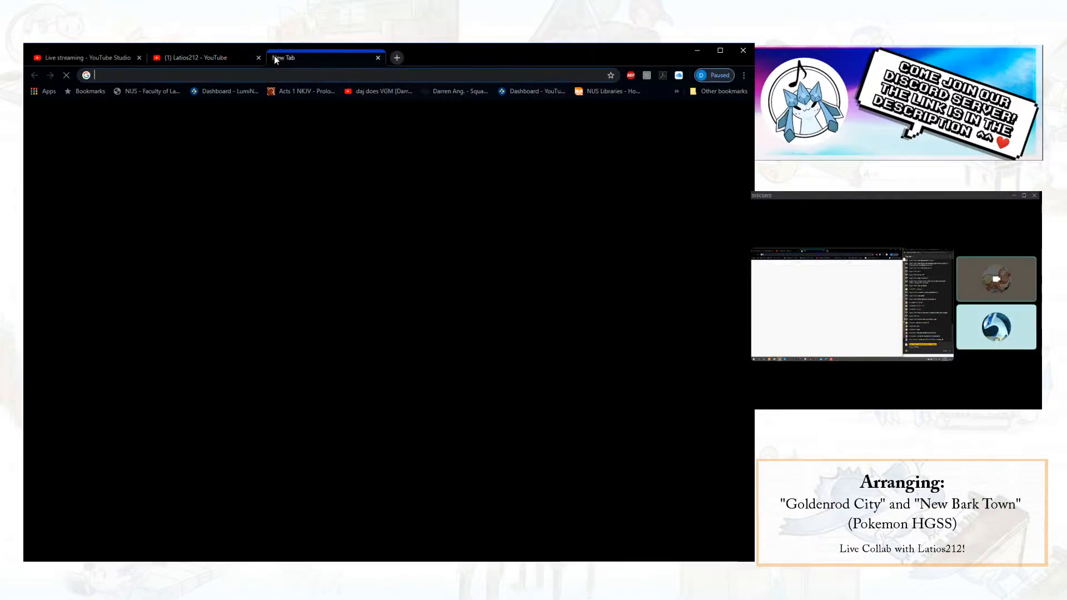
type("ninsheetmusic.or")
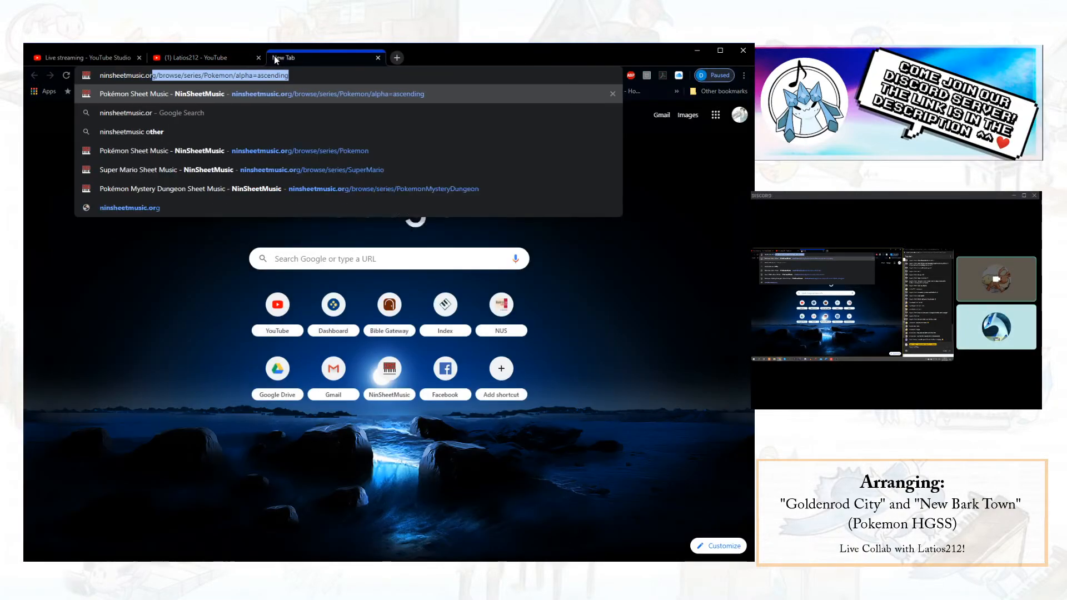
key("Return")
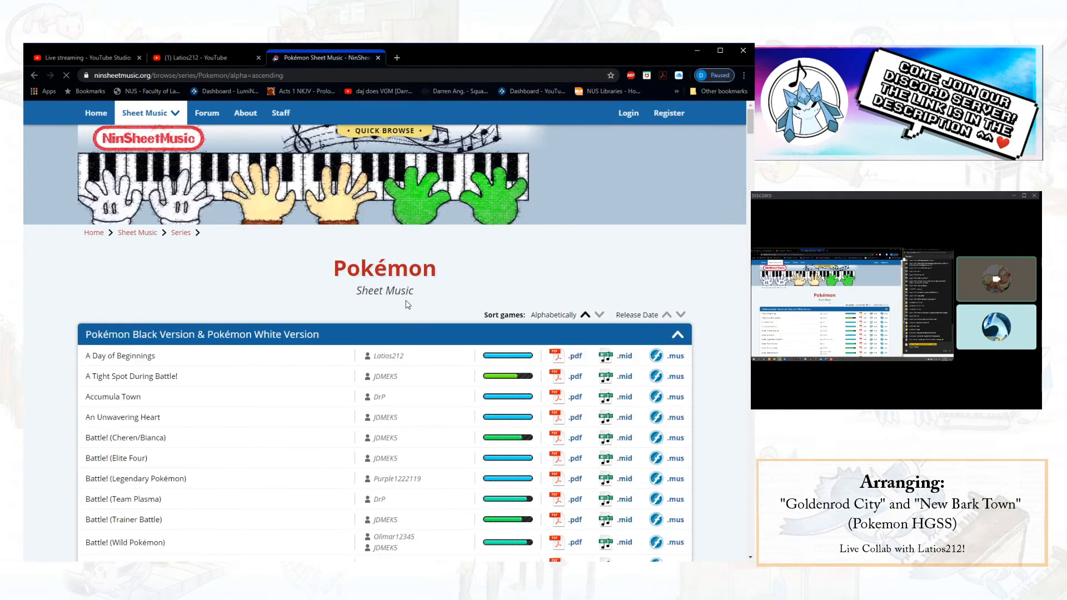
- Look through the Pokémon sheet music list, including the Gold & Silver section, and return to its beginning
scroll(289, 277, "down", 16)
scroll(311, 285, "up", 7)
scroll(331, 281, "up", 7)
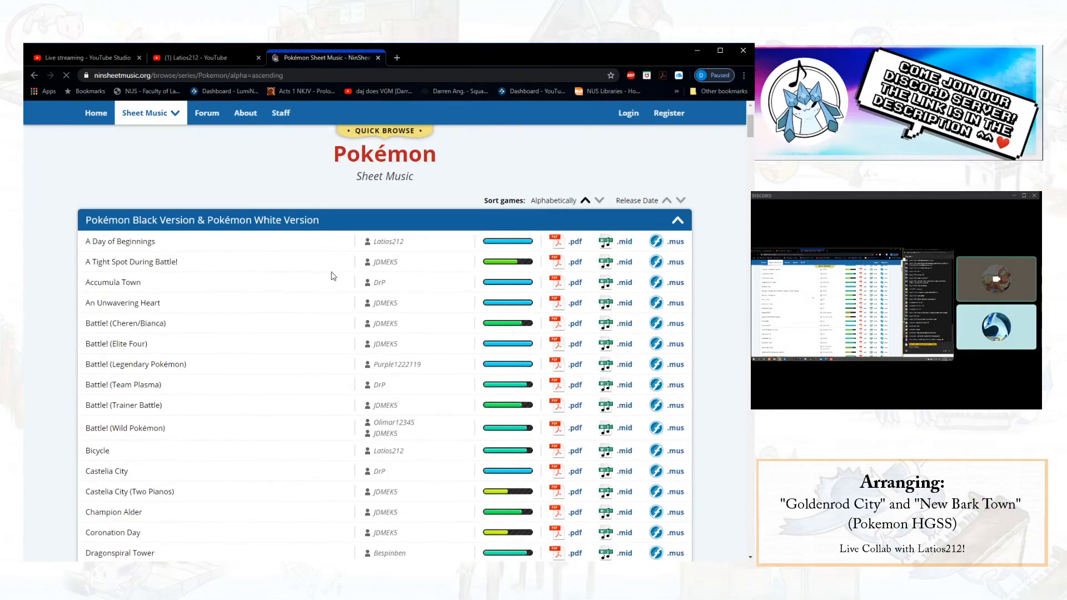
scroll(334, 276, "down", 20)
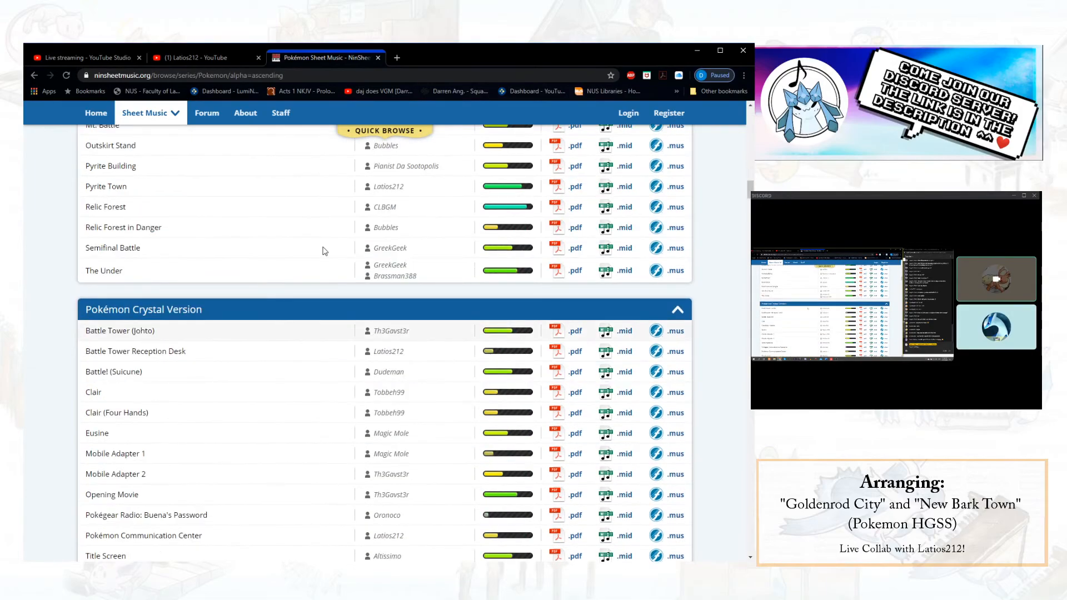
scroll(344, 295, "down", 15)
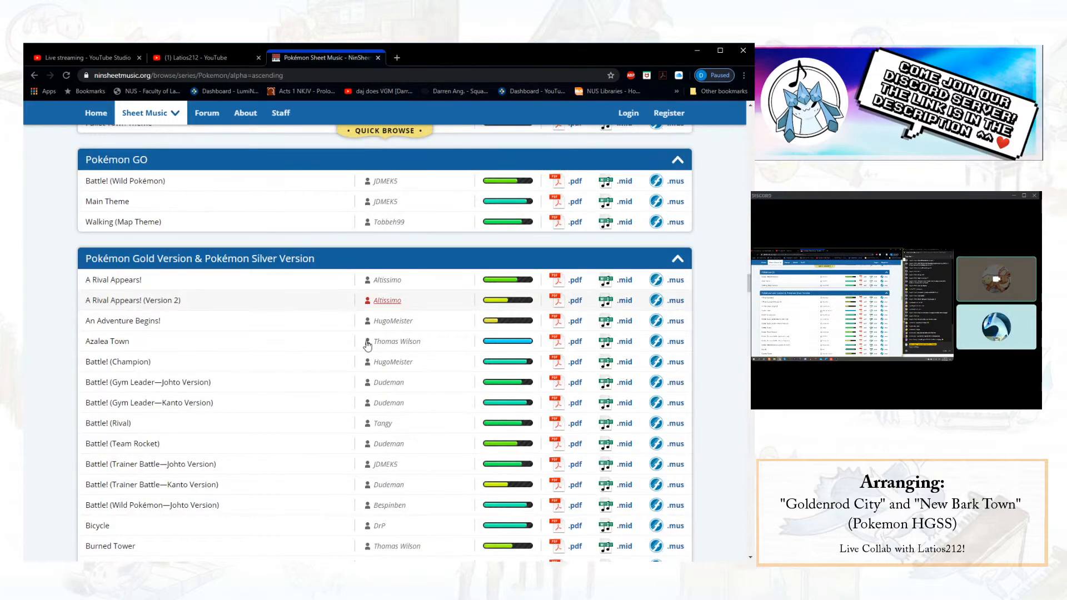
scroll(356, 311, "up", 1)
scroll(389, 311, "down", 8)
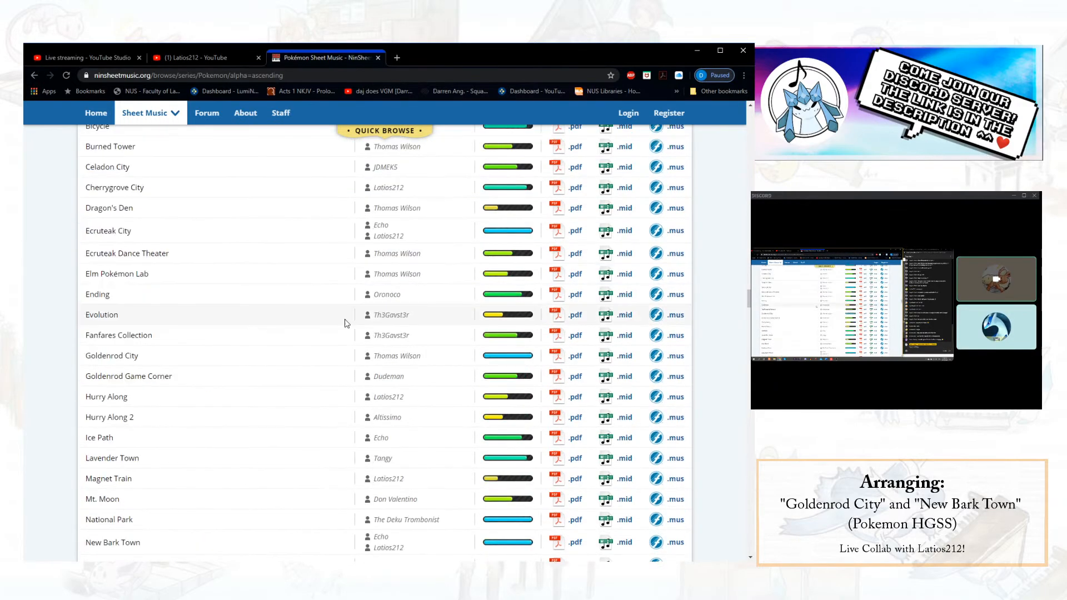
scroll(347, 323, "down", 8)
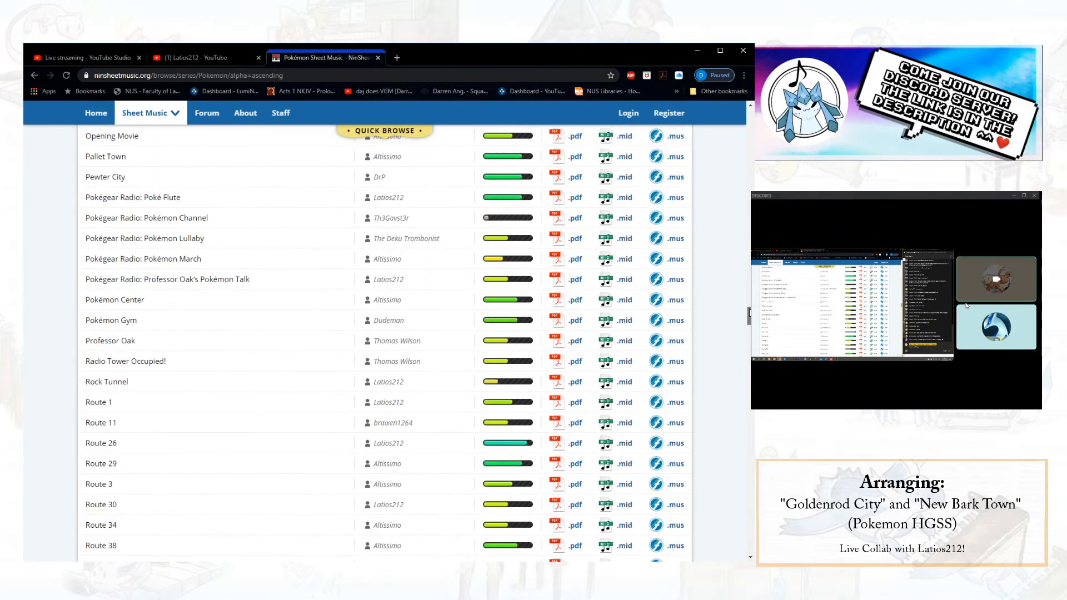
scroll(384, 334, "down", 12)
left_click_drag(750, 375, 746, 95)
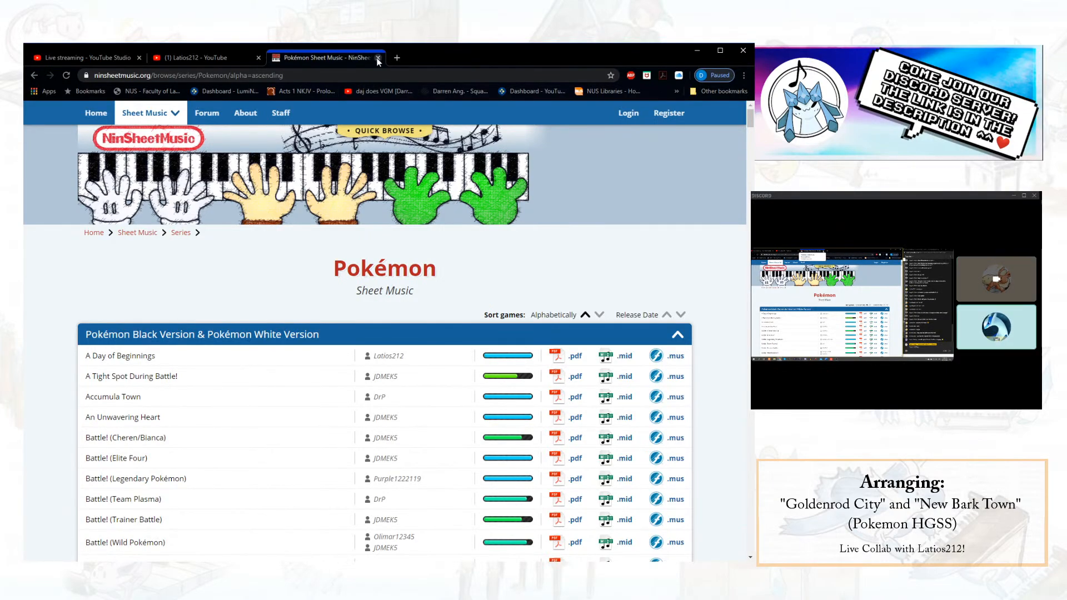
- Go back to the Latios212 YouTube channel and show its header and newest uploads
left_click(253, 60)
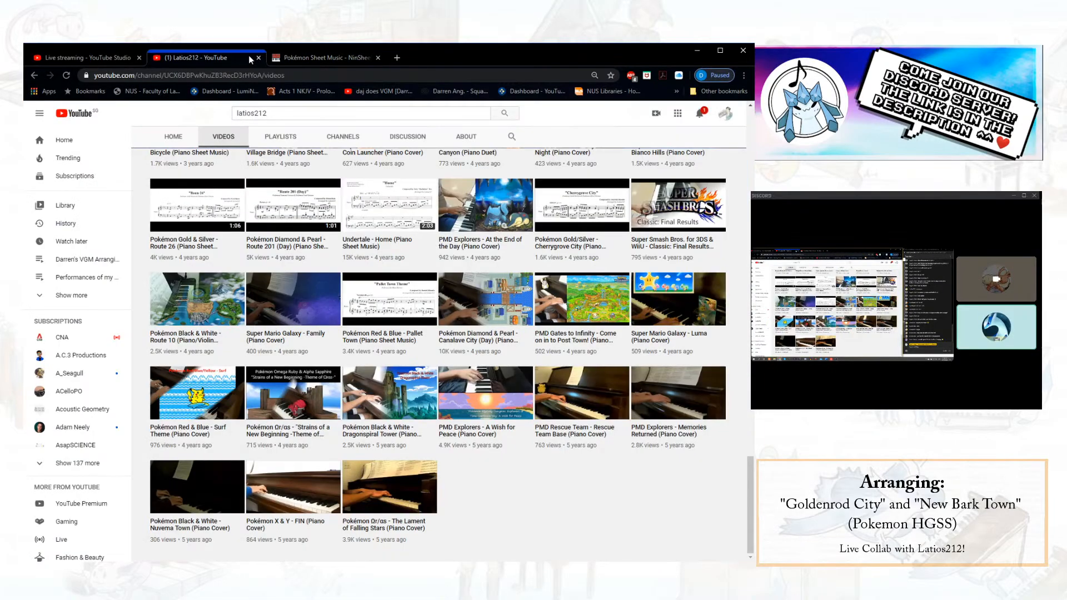
scroll(364, 257, "up", 20)
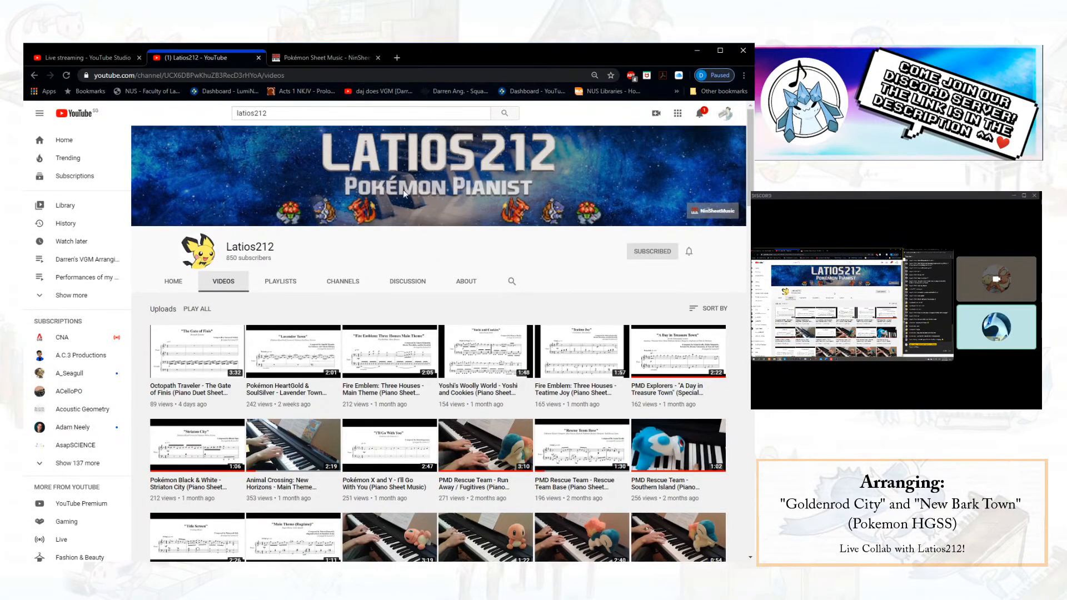
- Open the PDF of Relic Song from NinSheetMusic's Pokémon Black & White list and look through the score
left_click(346, 58)
scroll(280, 293, "down", 3)
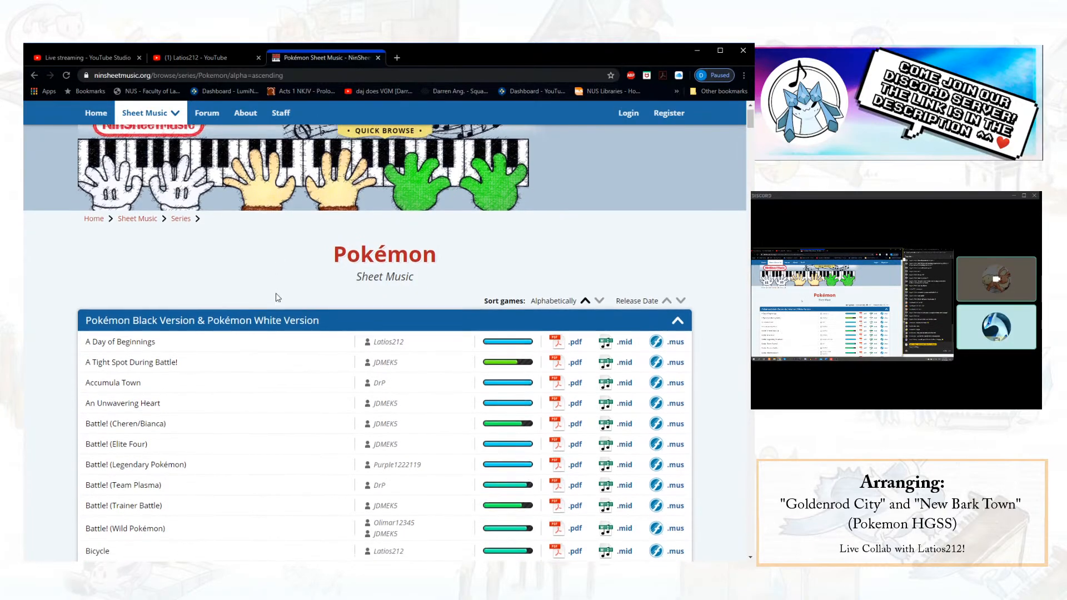
scroll(280, 293, "down", 12)
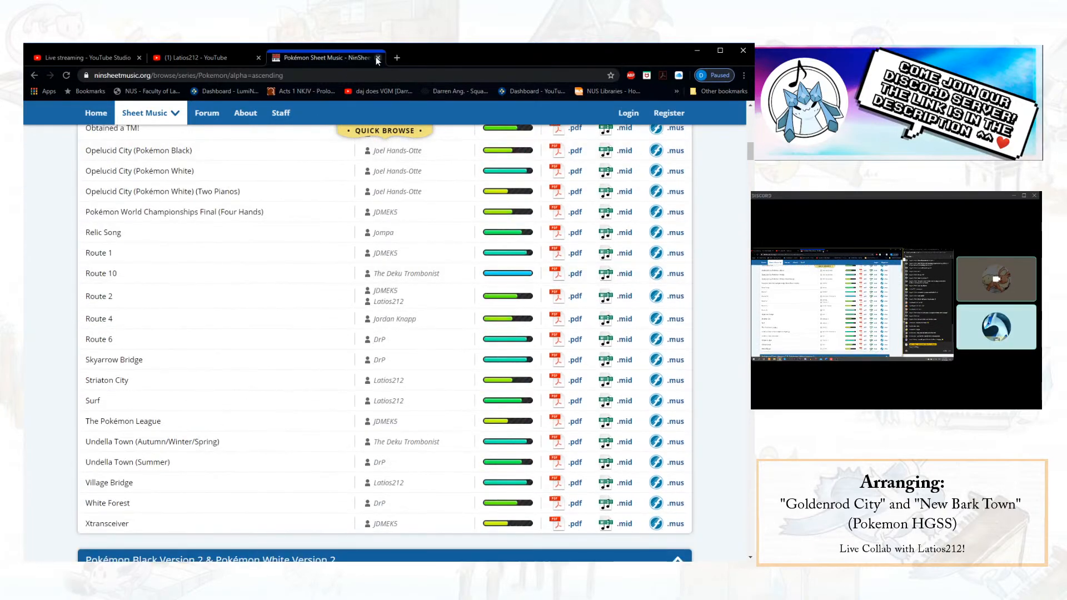
left_click(569, 235)
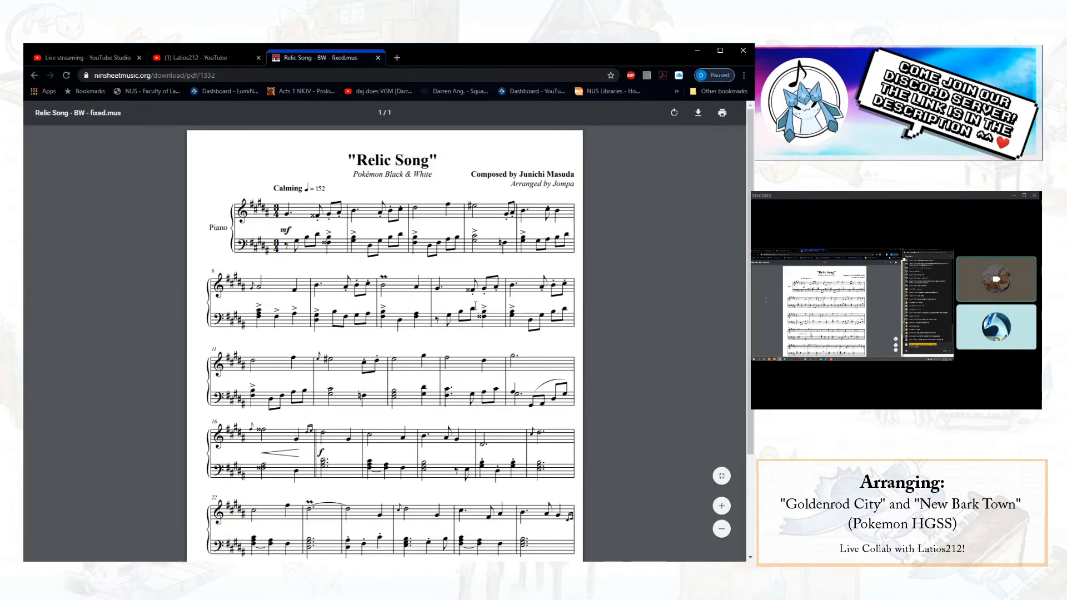
scroll(479, 325, "down", 2)
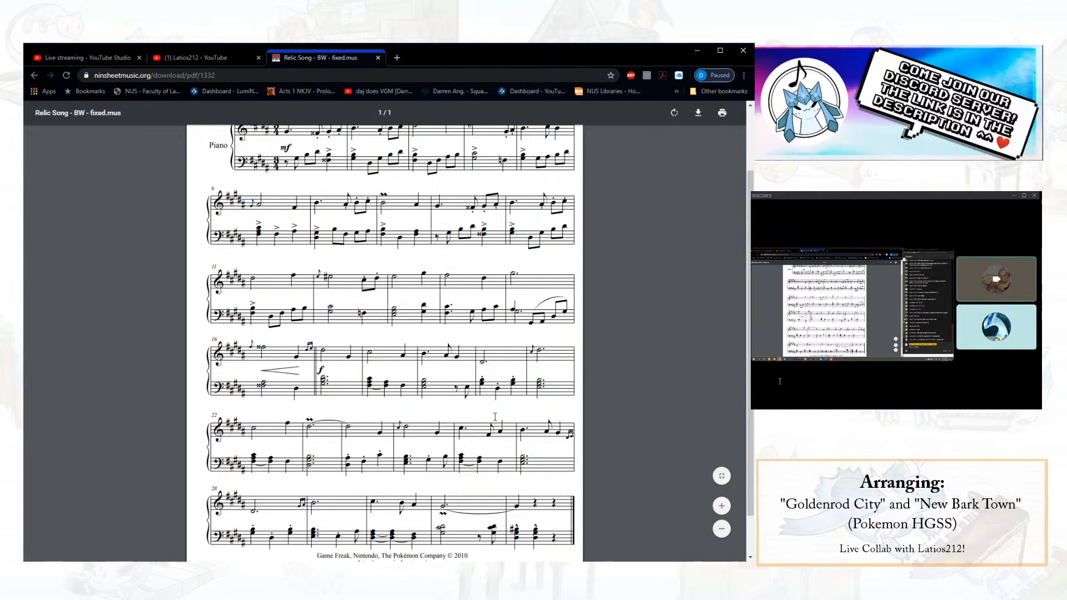